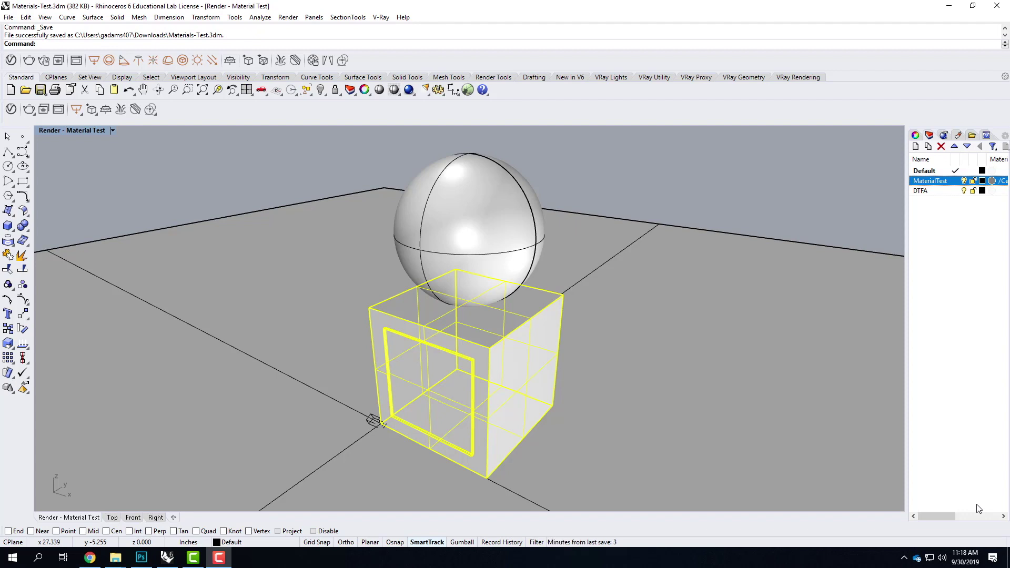
- Switch to Photoshop, apply the Photography workspace and fit the shingle siding example image to the screen
left_click(950, 7)
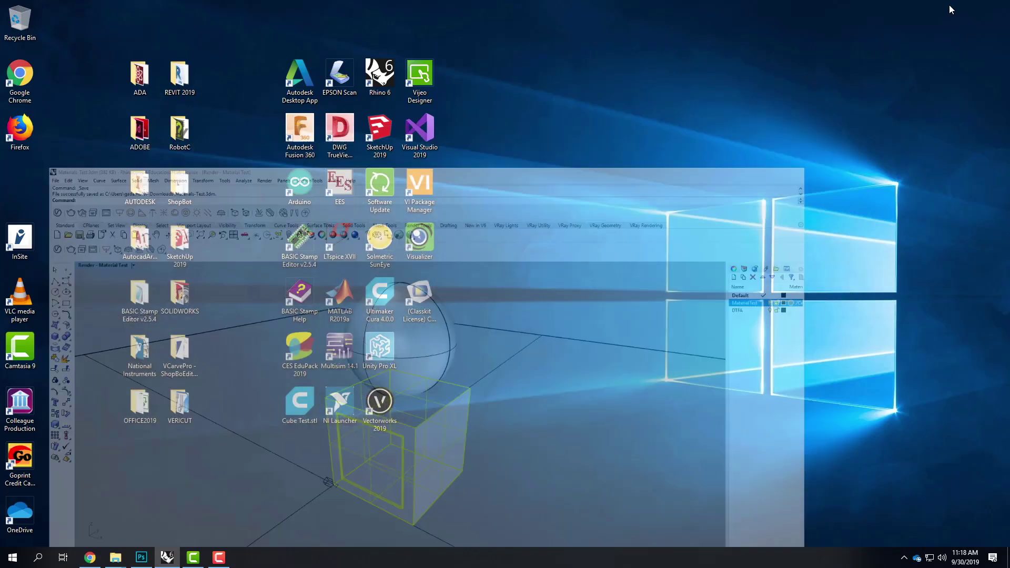
left_click(141, 557)
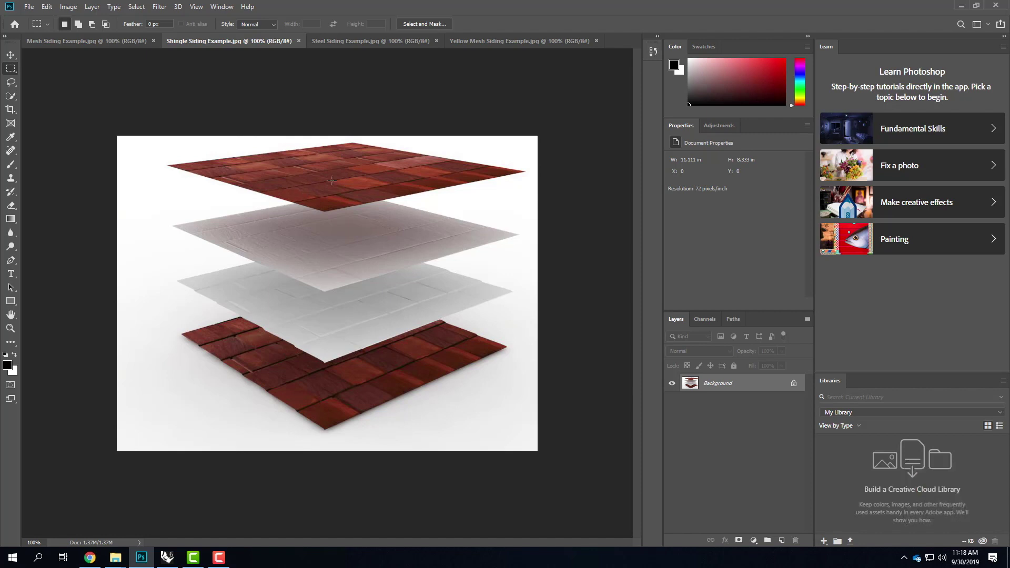
left_click(986, 25)
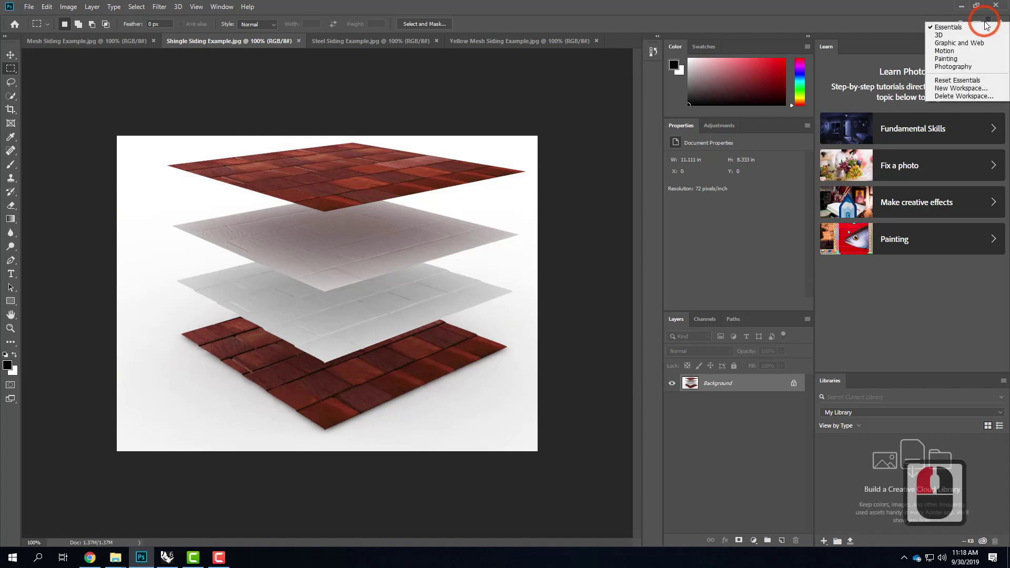
left_click(952, 66)
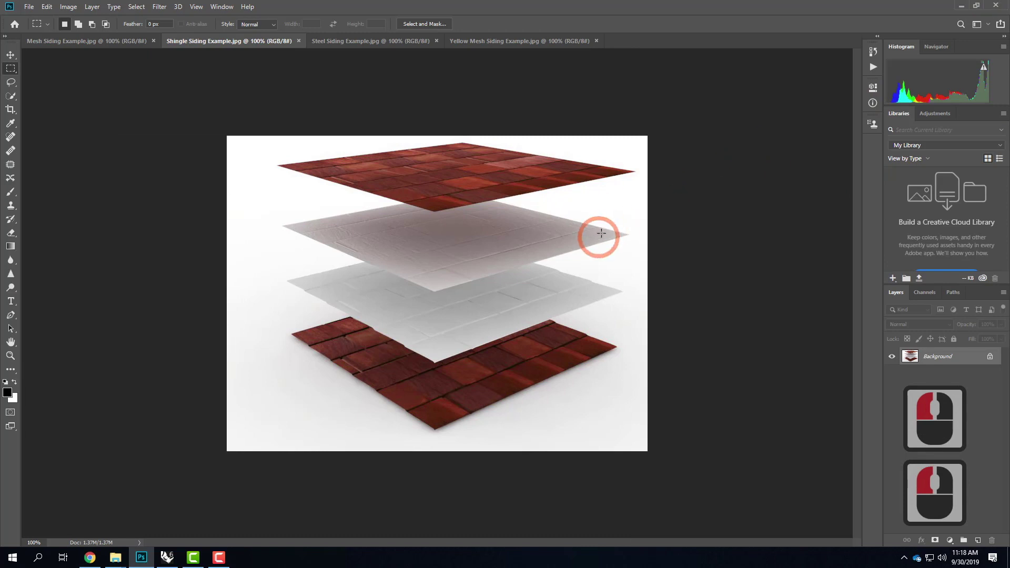
key("ctrl+0")
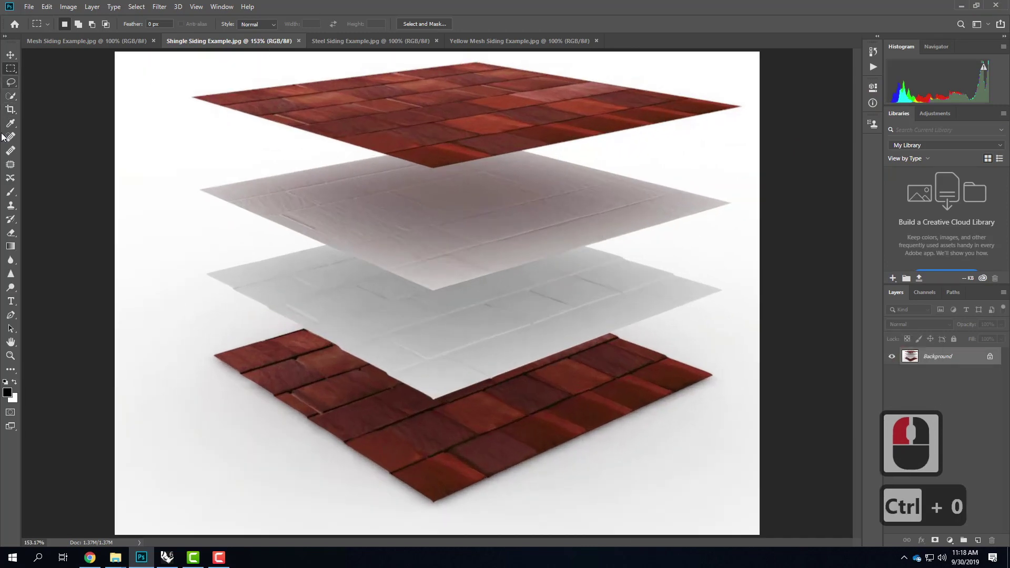
- Choose the Brush tool and set the foreground color to pure red
left_click(10, 96)
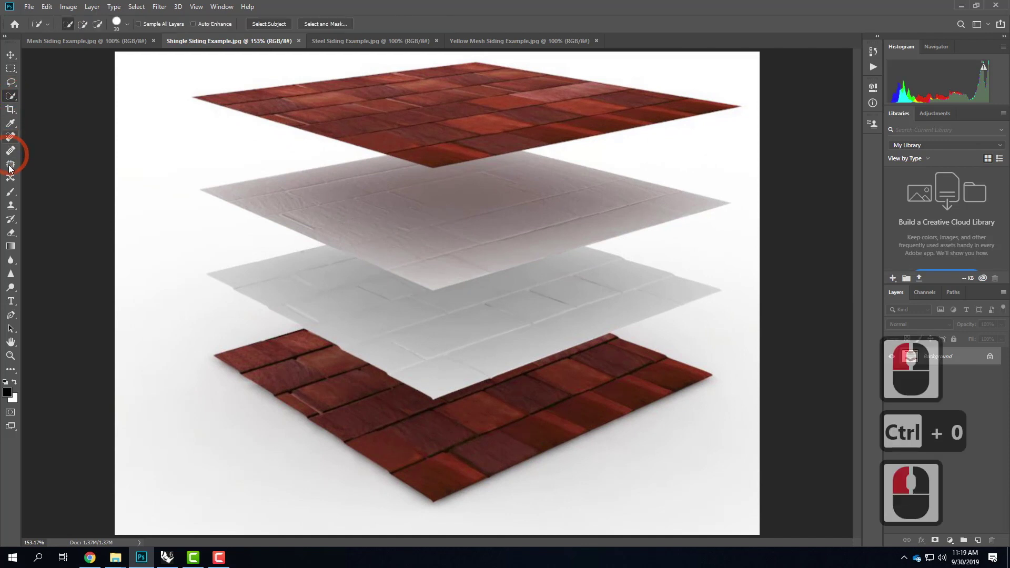
left_click(12, 193)
left_click(15, 194)
left_click(14, 382)
left_click(14, 382)
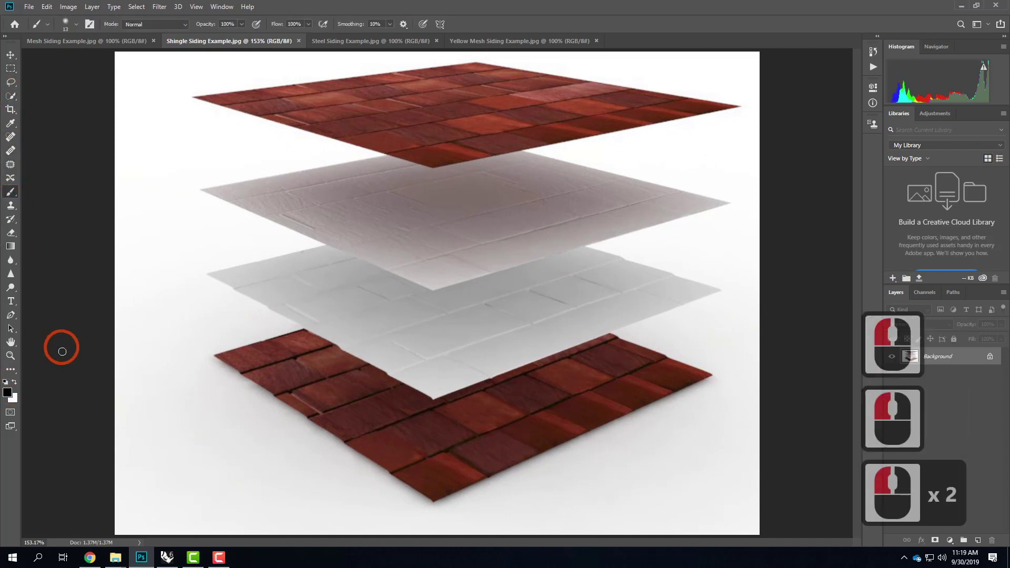
double_click(7, 395)
left_click_drag(363, 225, 596, 124)
left_click(596, 123)
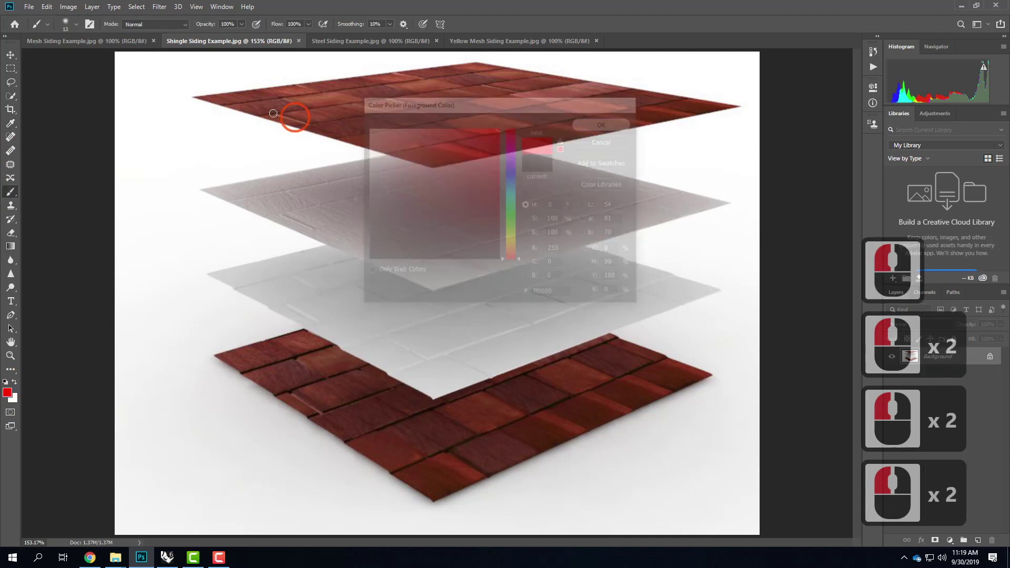
- Paint a red arrow pointing at the left corner of the uppermost shingle layer and a letter D beside it
left_click_drag(139, 113, 184, 113)
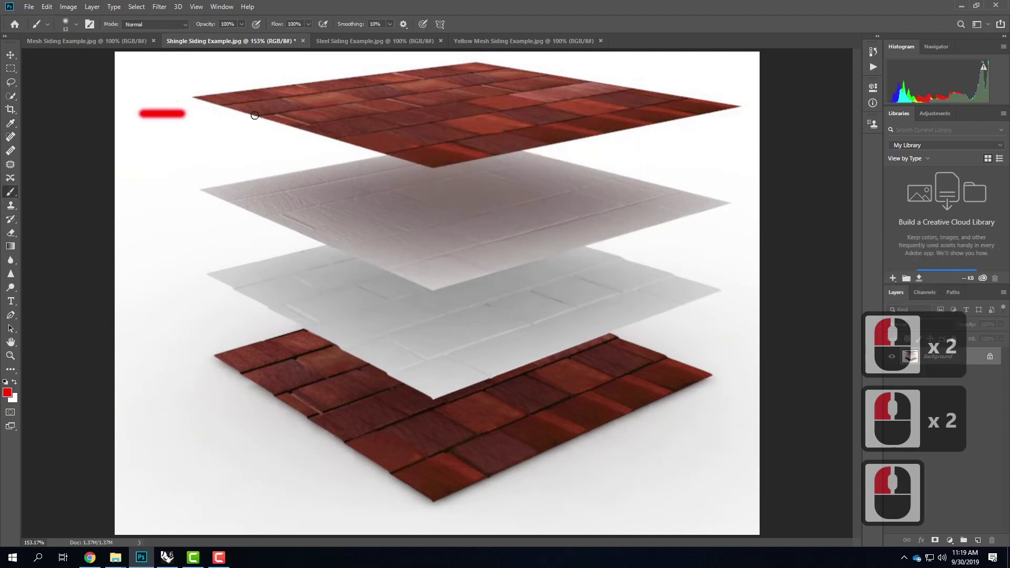
key("ctrl+z")
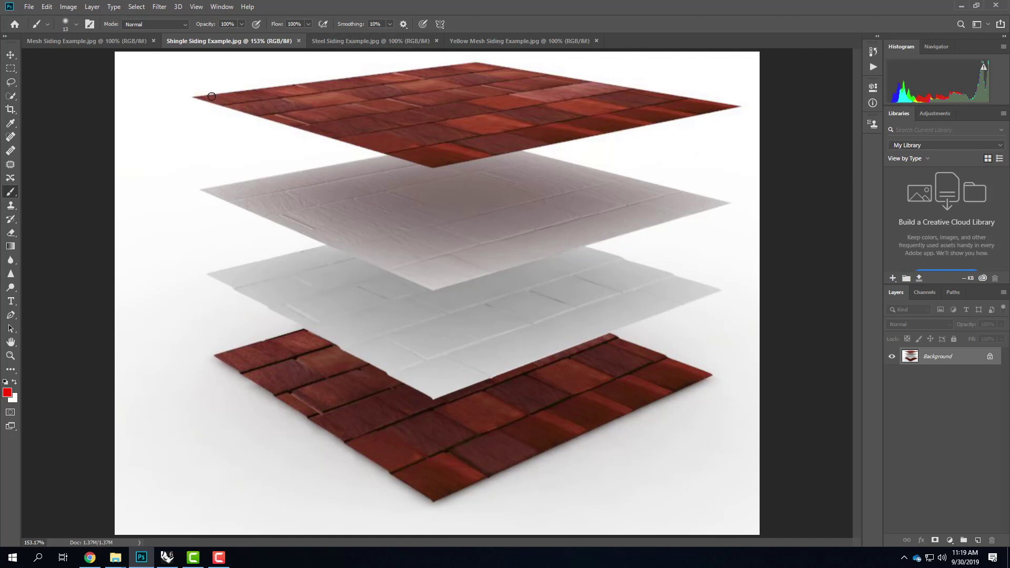
mouse_move(148, 94)
left_mouse_down()
mouse_move(181, 95)
mouse_move(171, 85)
mouse_move(187, 97)
mouse_move(163, 103)
left_mouse_up()
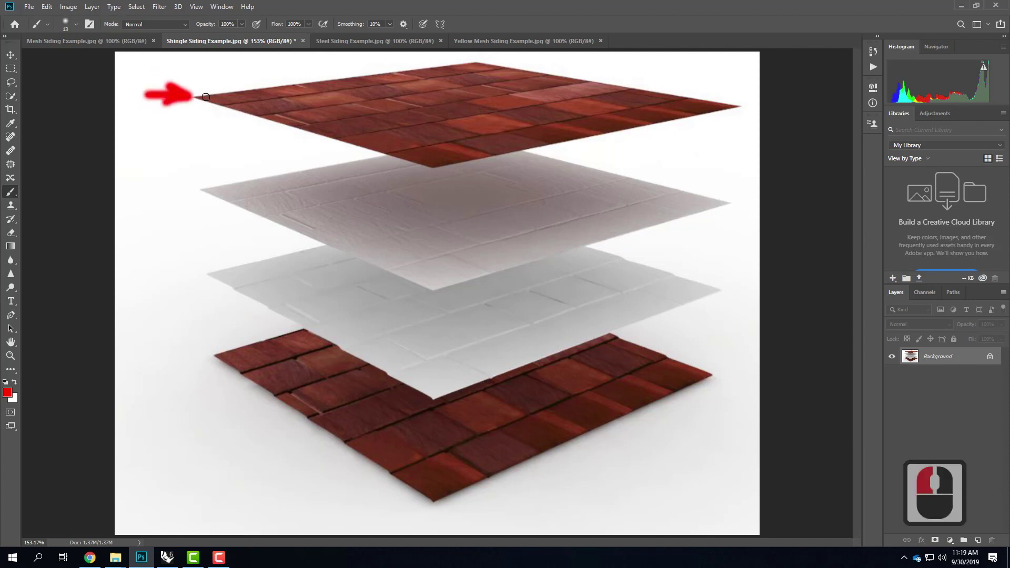
mouse_move(222, 80)
left_mouse_down()
mouse_move(225, 113)
mouse_move(281, 105)
mouse_move(219, 113)
left_mouse_up()
left_click(225, 83)
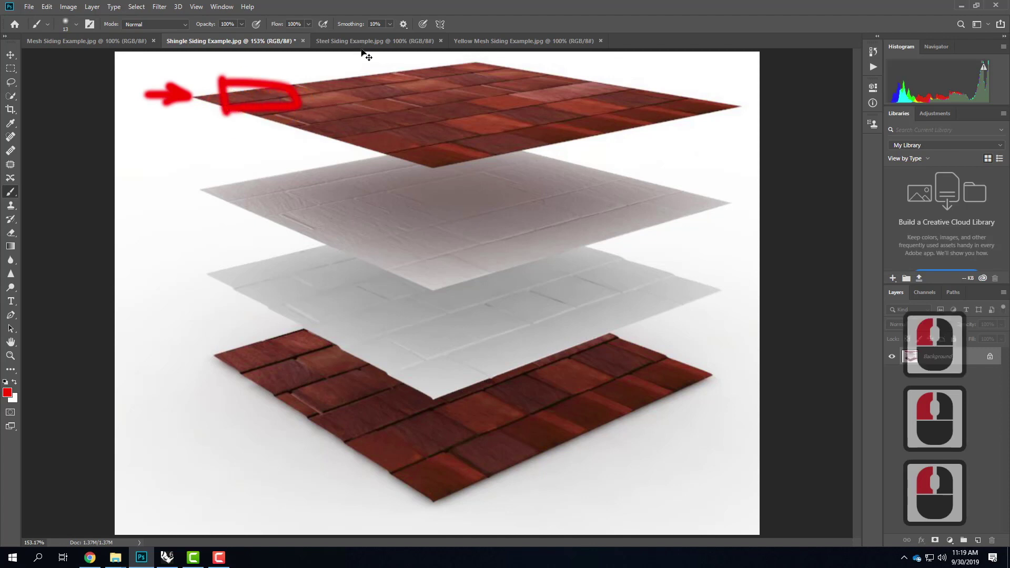
key("ctrl+z")
mouse_move(227, 79)
left_mouse_down()
mouse_move(244, 96)
mouse_move(225, 112)
left_mouse_up()
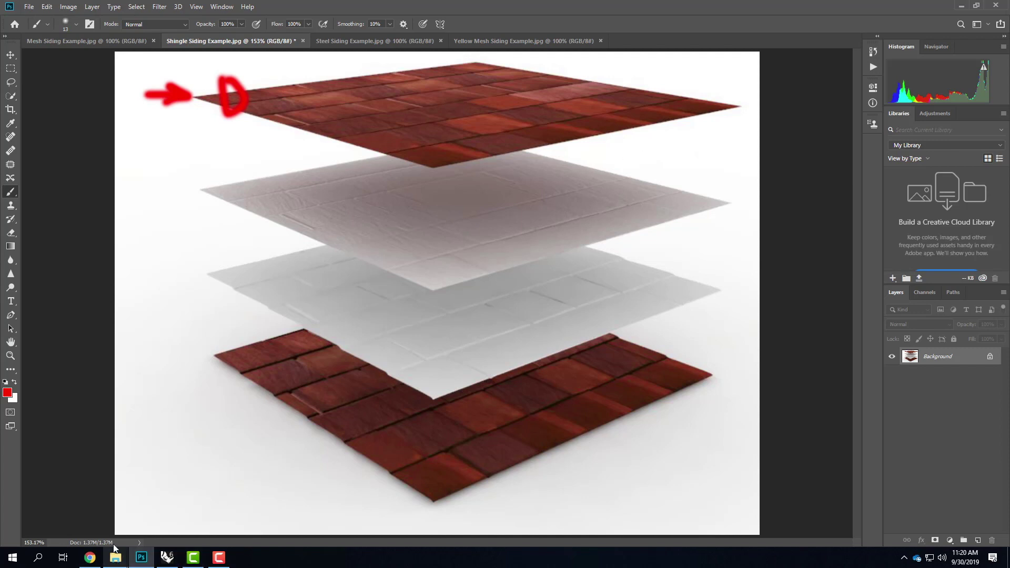
- Start opening a file and browse the OneDrive folders to Resources, V-Ray, V-Ray Materials
left_click(28, 7)
left_click(38, 29)
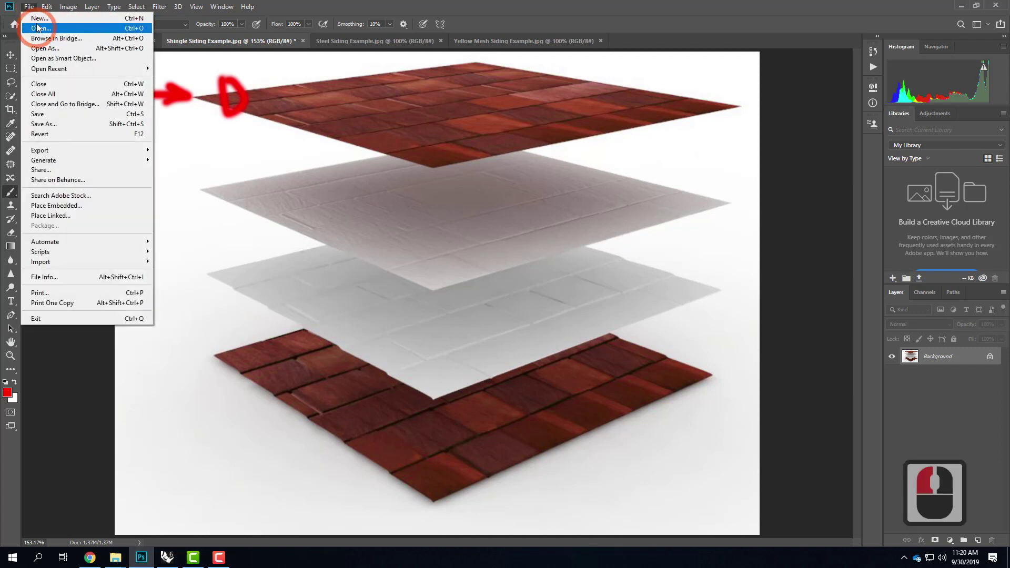
left_click(554, 177)
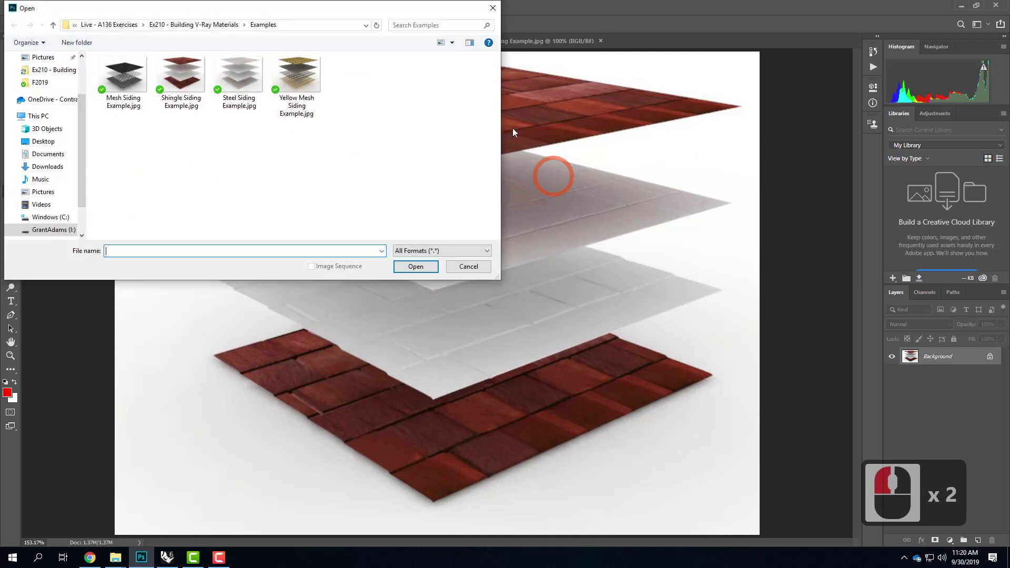
left_click(90, 25)
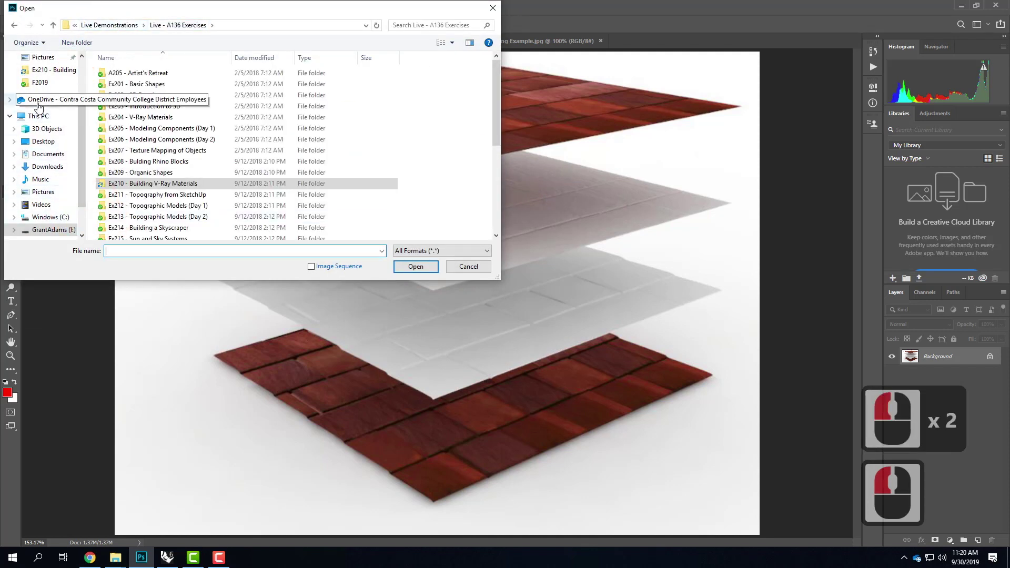
left_click(38, 103)
left_click(132, 163)
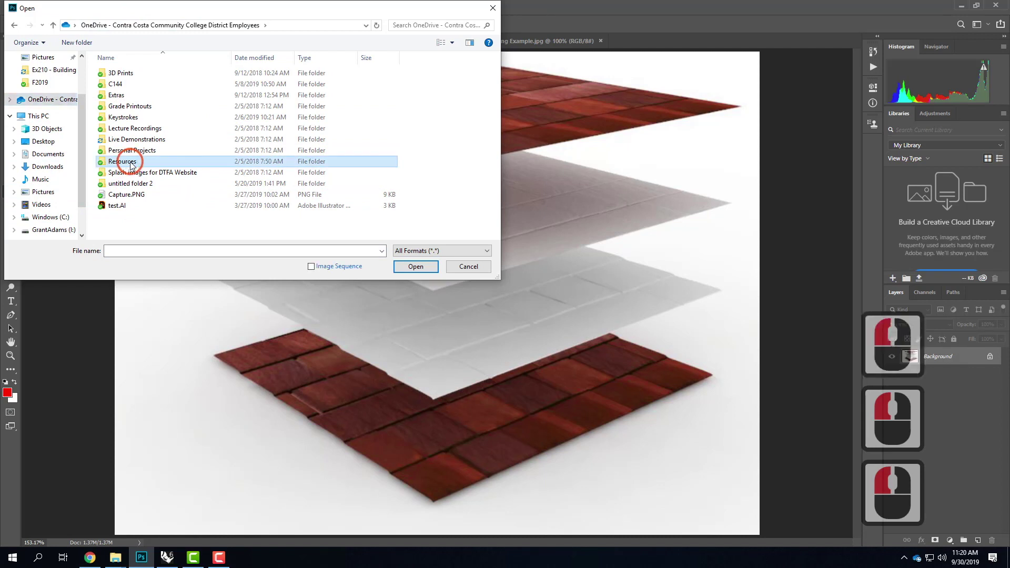
double_click(131, 163)
double_click(126, 194)
left_click(135, 107)
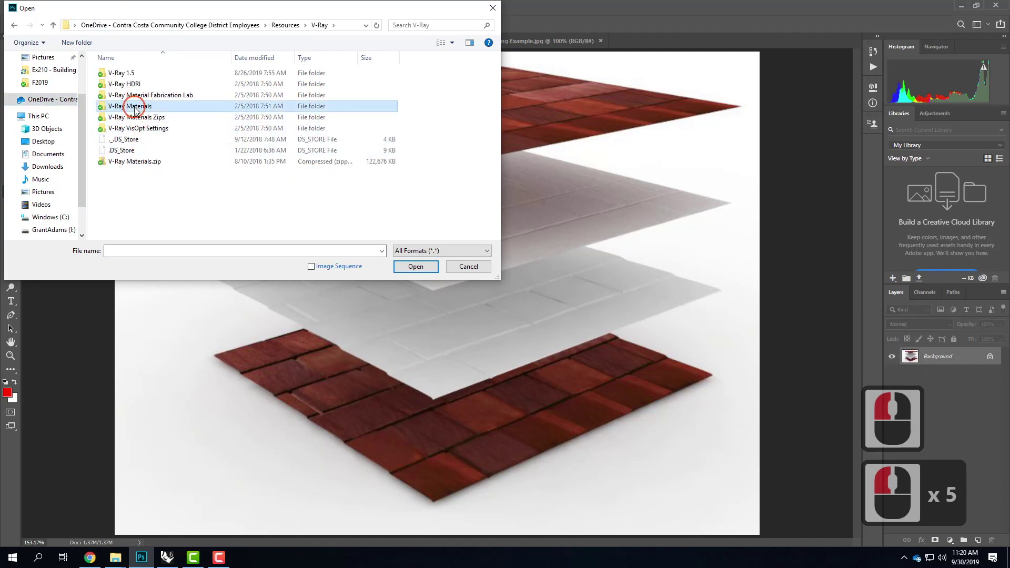
double_click(135, 107)
- Open Shingles_Diff.jpg from the Siding, Wood, Cedar Shingle Siding folder and fit it to the screen
scroll(131, 190, "down", 4)
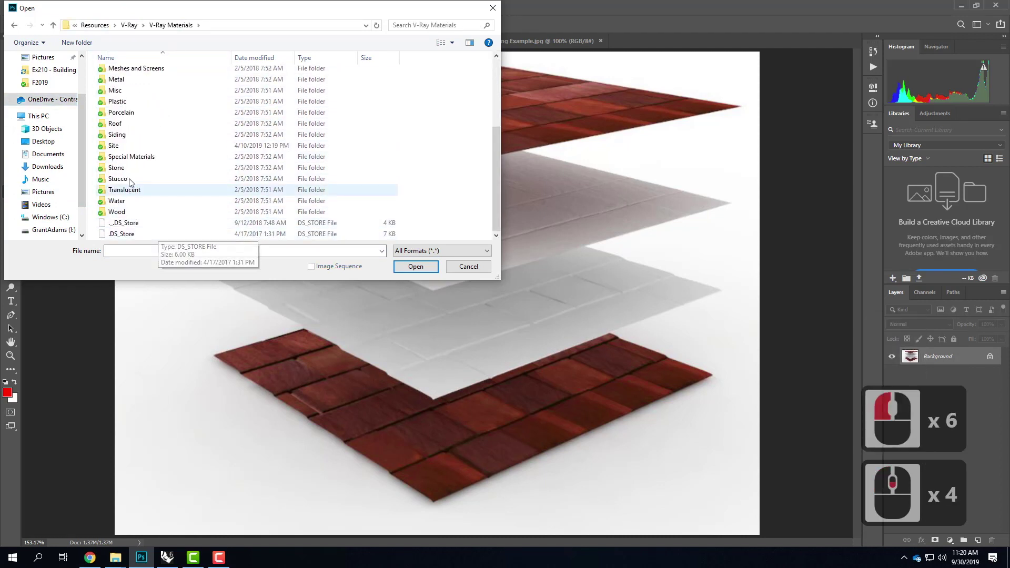
double_click(128, 136)
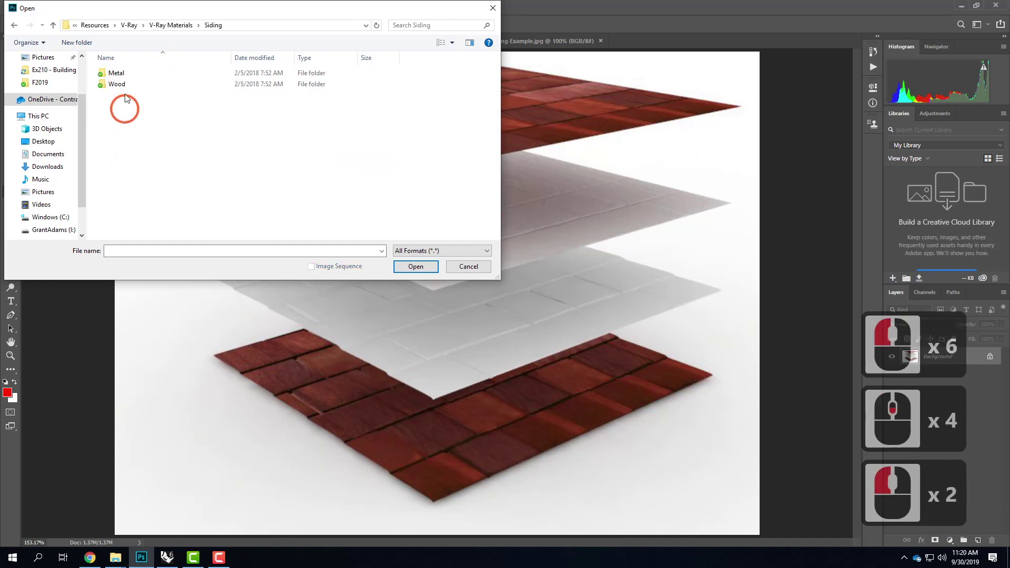
double_click(117, 85)
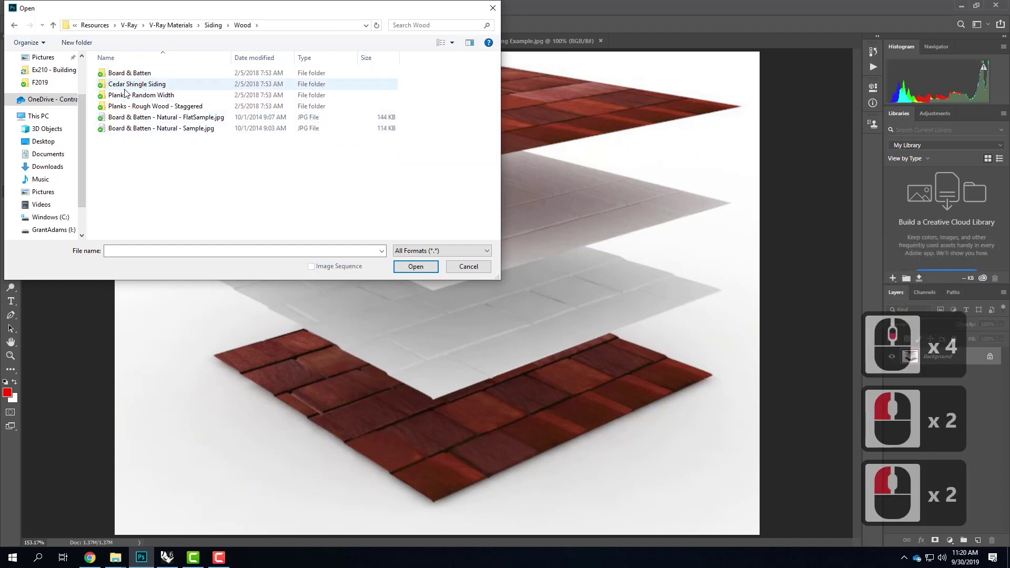
double_click(174, 86)
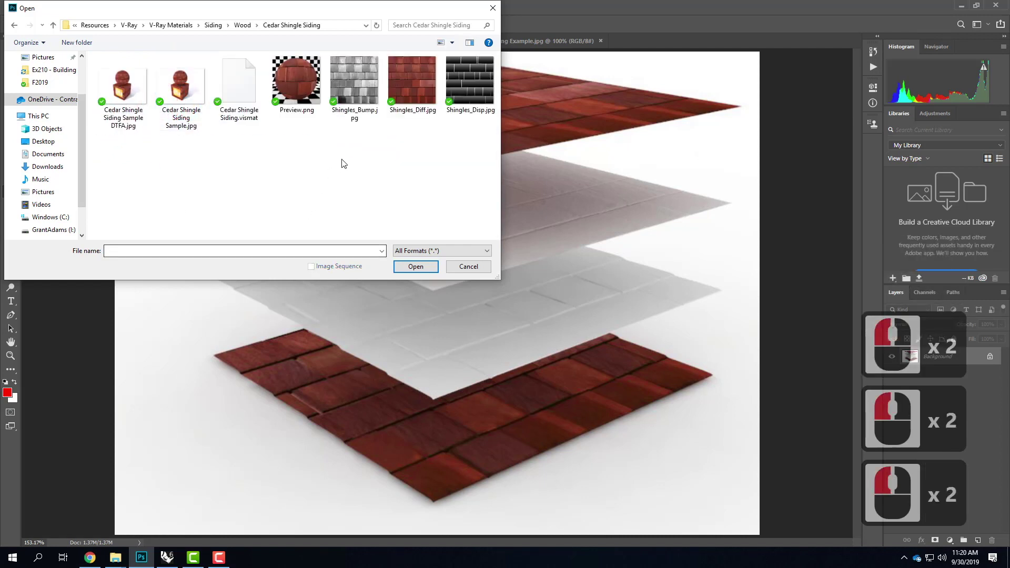
left_click(413, 115)
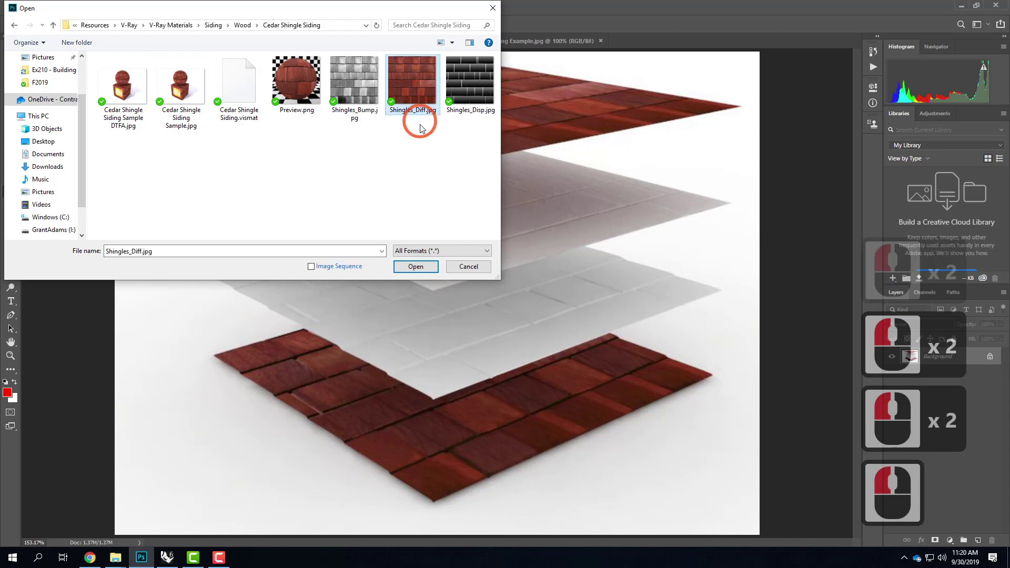
left_click(417, 267)
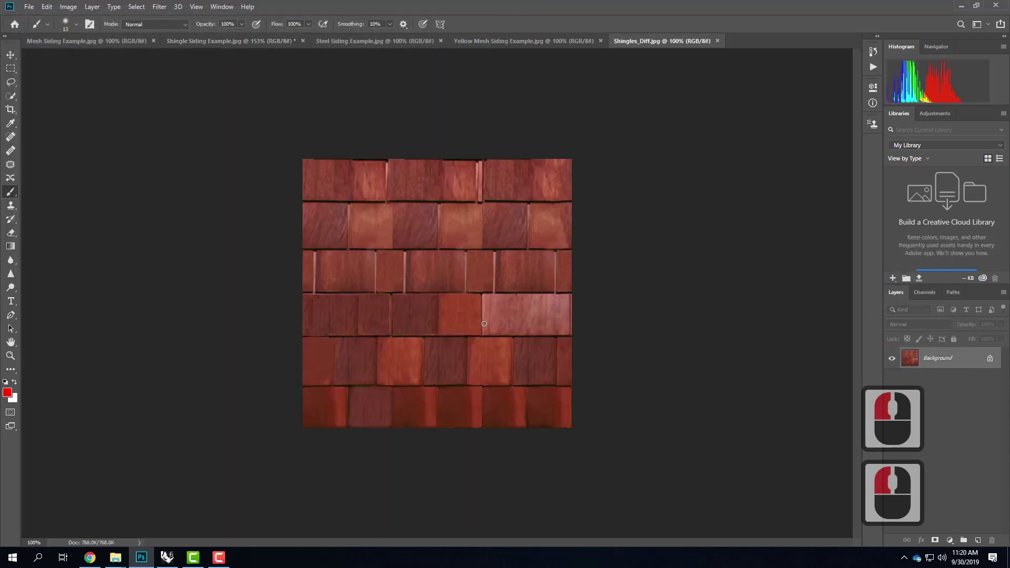
key("ctrl+0")
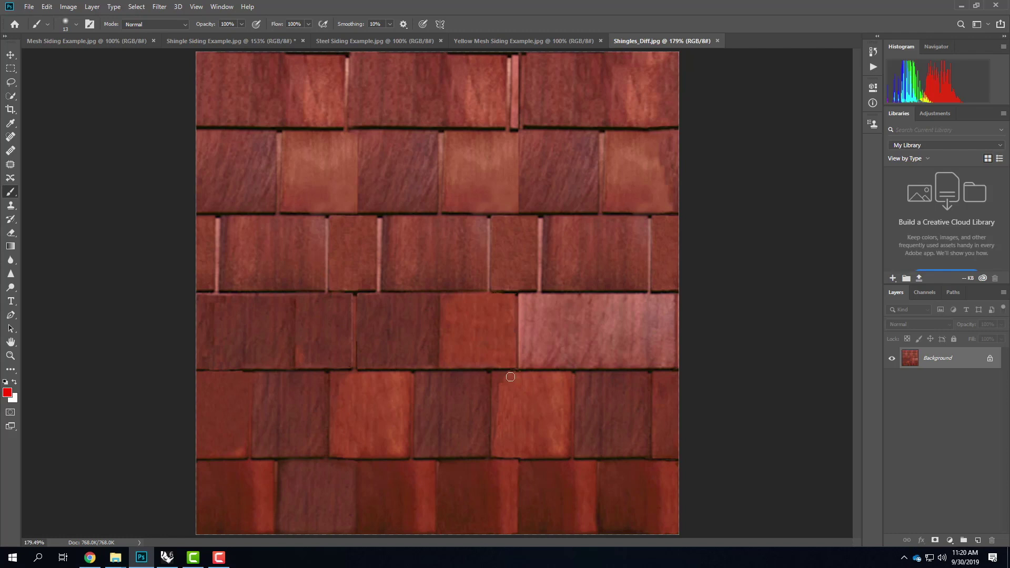
- Convert the locked Background of the shingle texture into a regular layer, keeping the default layer settings
key("ctrl+minus")
key("ctrl+minus")
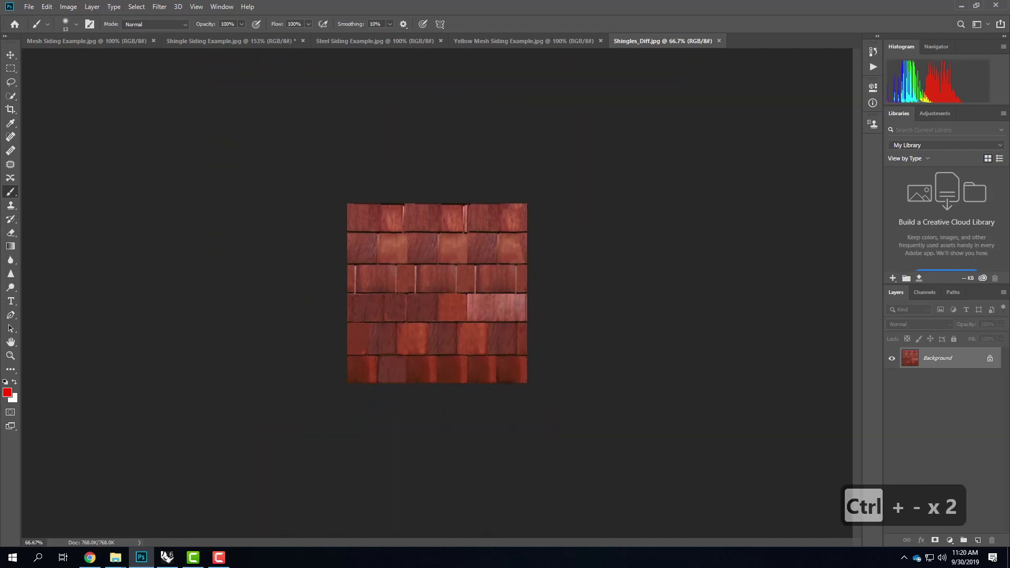
left_click(46, 6)
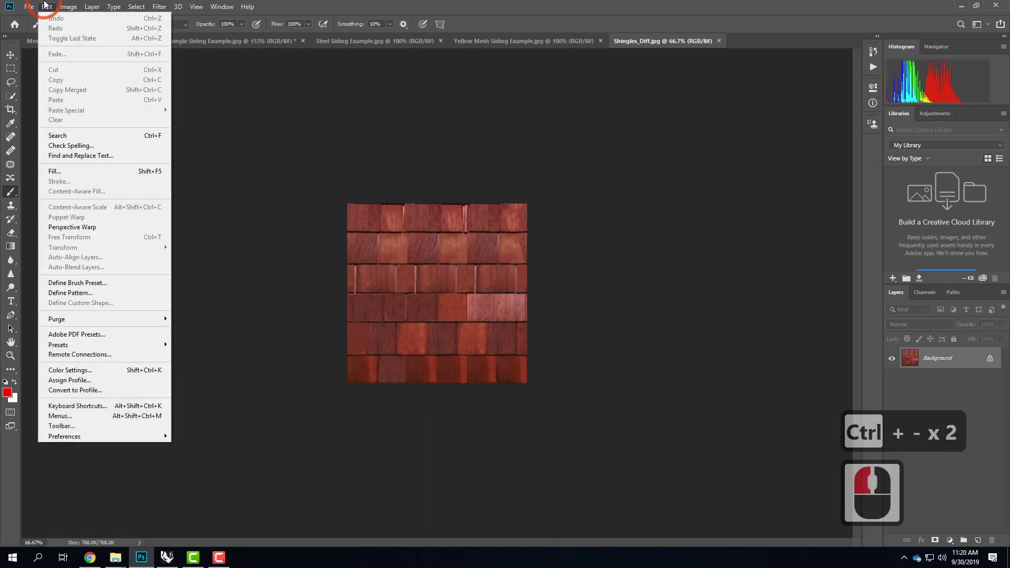
left_click(71, 6)
right_click(955, 365)
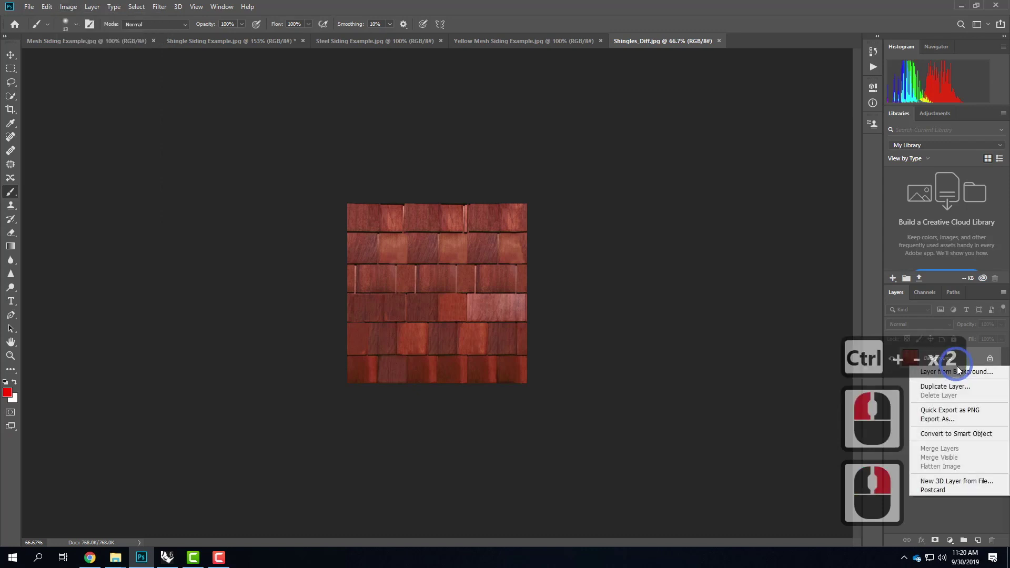
left_click(952, 372)
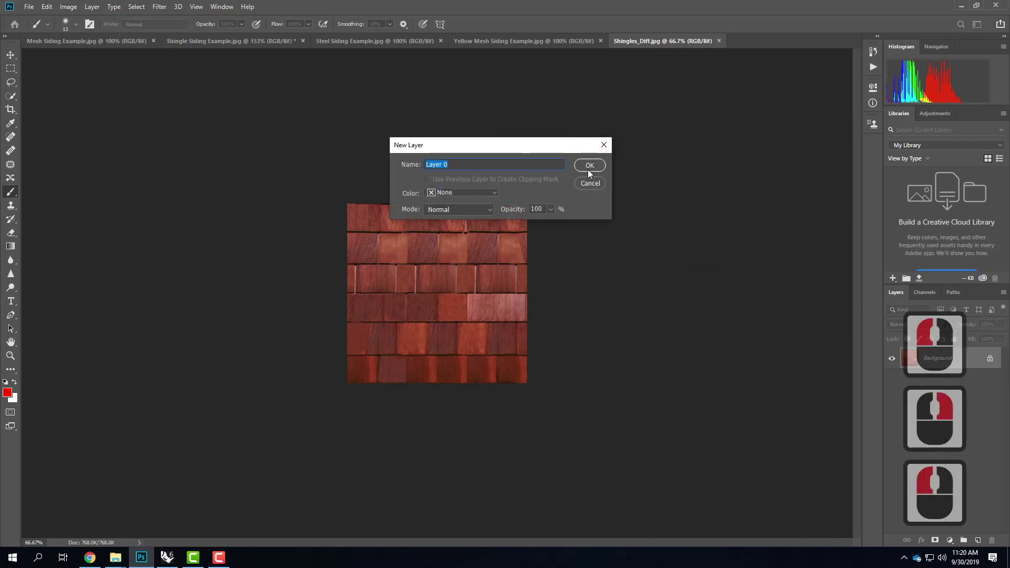
left_click(589, 166)
left_click(72, 10)
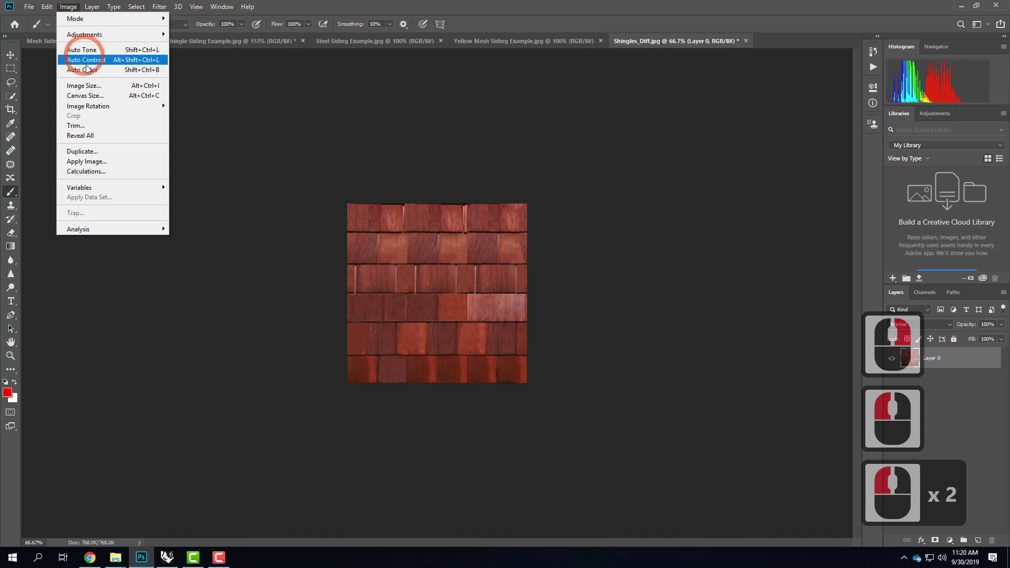
left_click(102, 90)
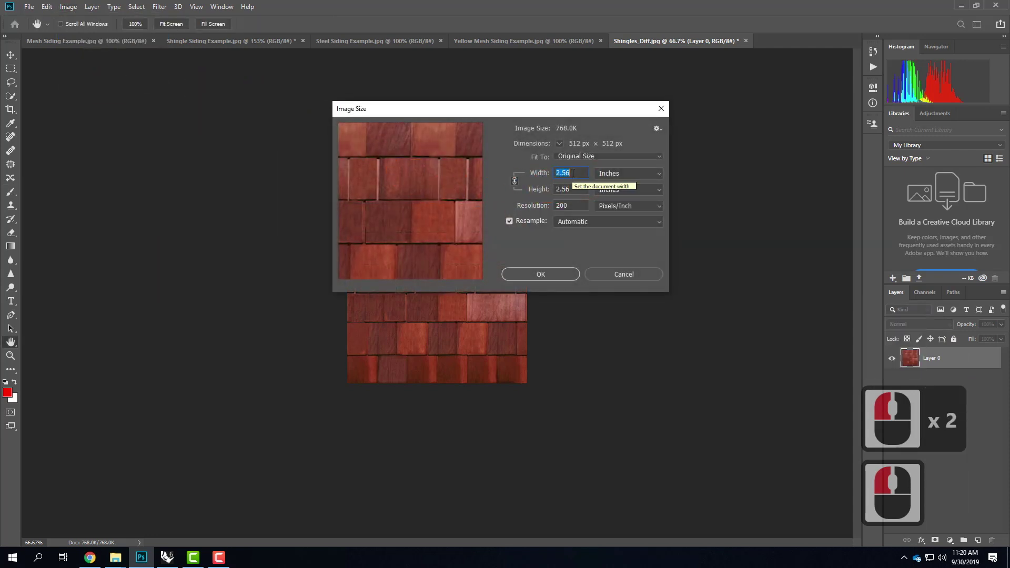
type("40")
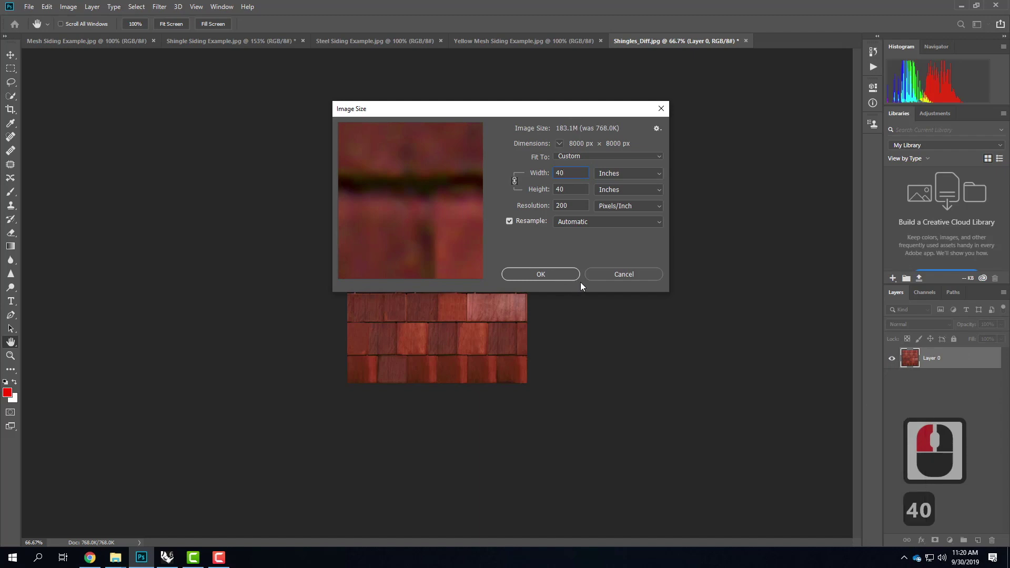
left_click(625, 274)
- Enlarge the canvas of Shingles_Diff.jpg to 40 by 40 inches, keeping the texture anchored in the centre
left_click(68, 6)
left_click(90, 96)
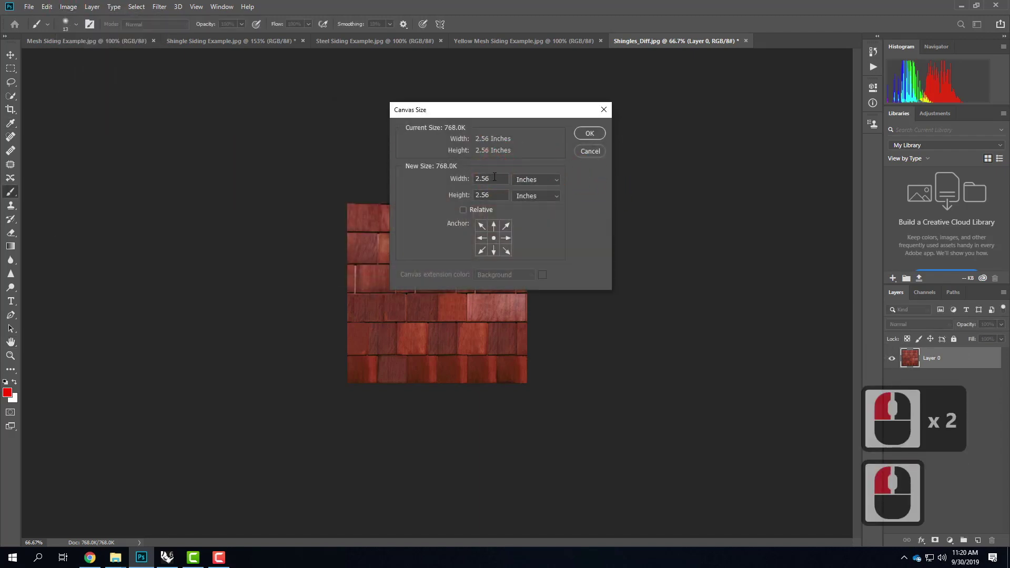
left_click_drag(495, 177, 375, 155)
type("40")
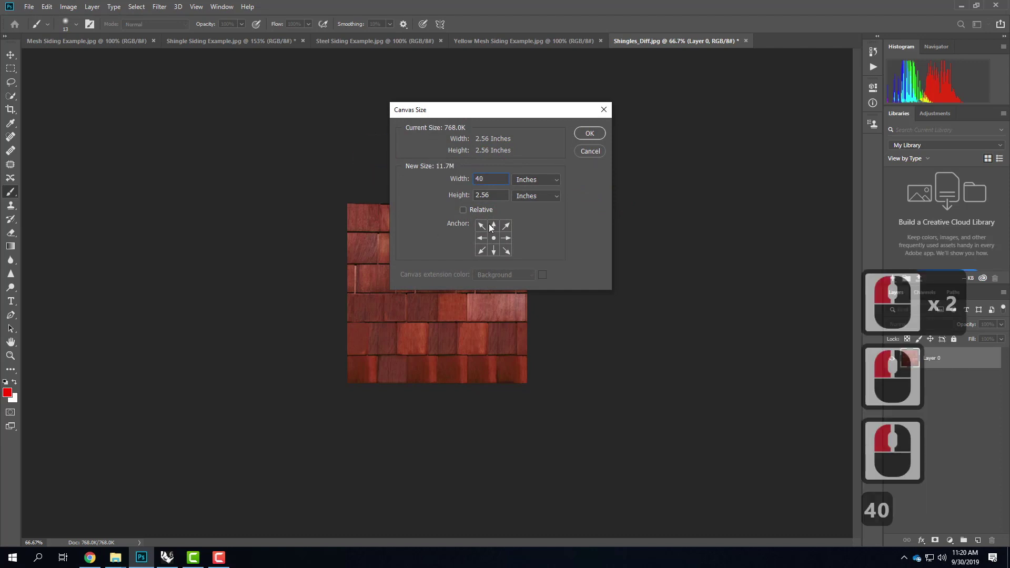
key("Tab")
left_click(493, 196)
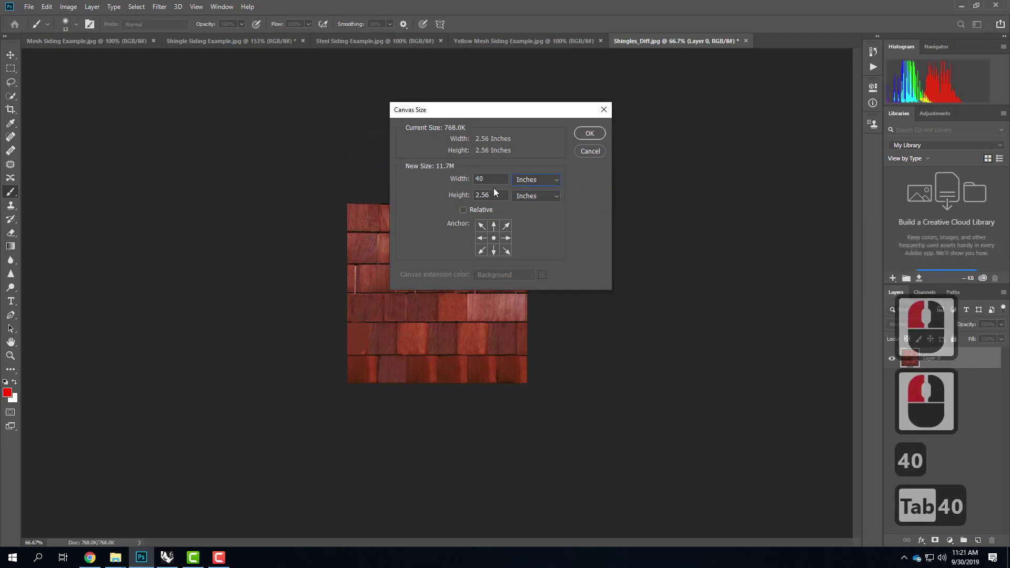
left_click_drag(483, 199, 418, 198)
type("40")
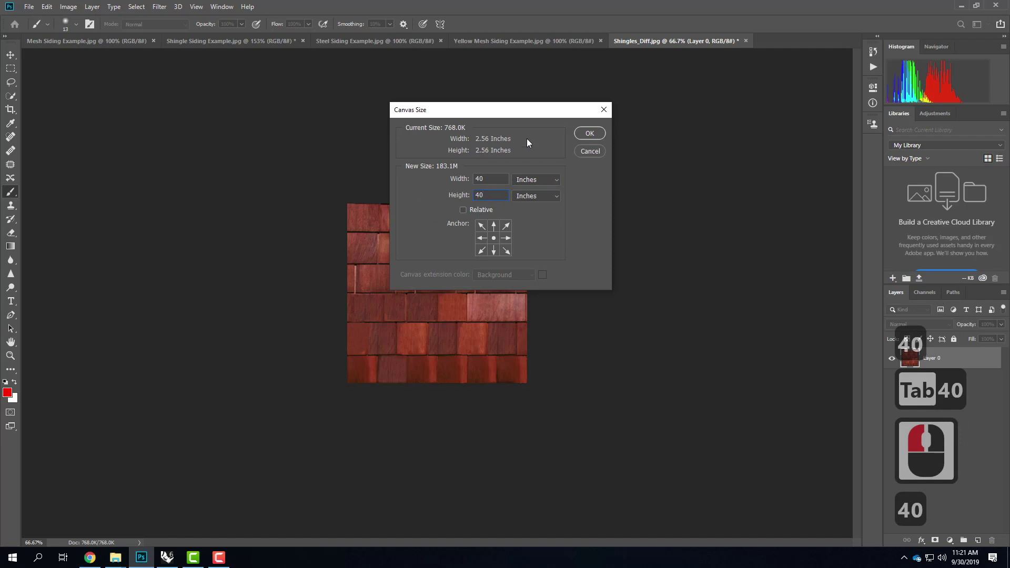
left_click(586, 134)
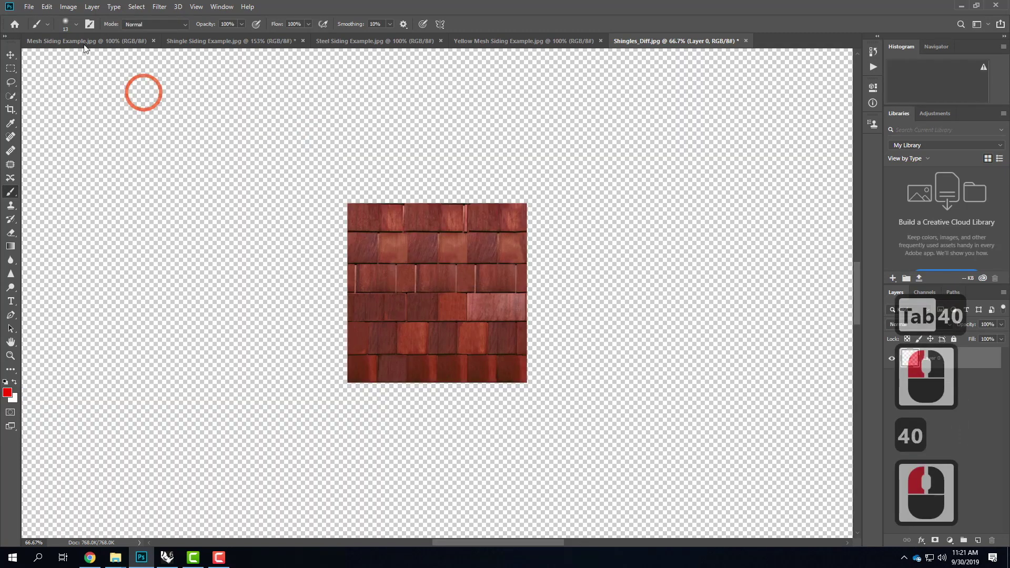
- Make a rectangular selection around the whole shingle texture and copy it
left_click(12, 68)
mouse_move(283, 169)
left_mouse_down()
mouse_move(582, 384)
mouse_move(602, 431)
left_mouse_up()
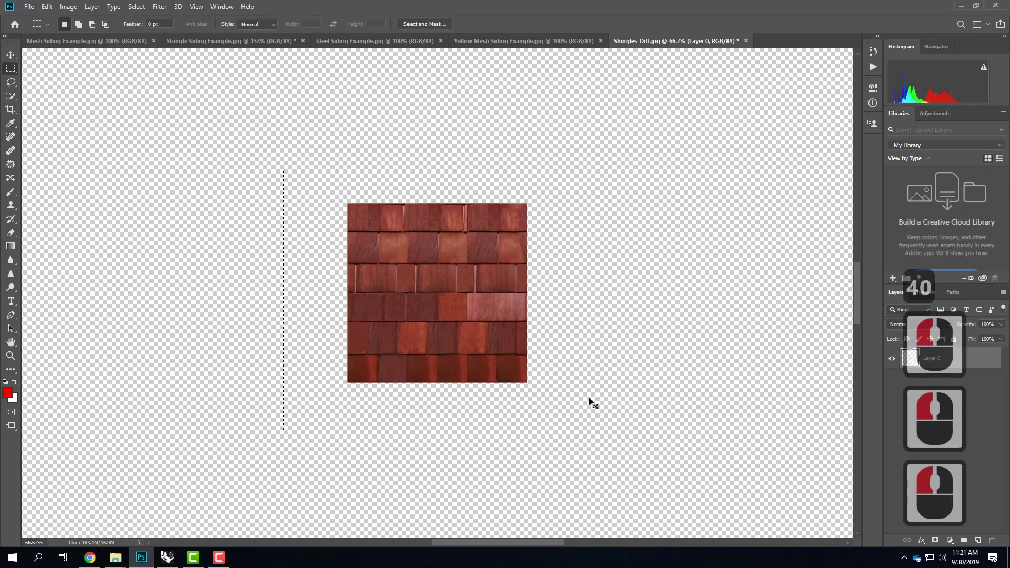
key("ctrl+c")
- Paste a copy of the shingle tile and move it flush against the original's right edge
left_click(11, 54)
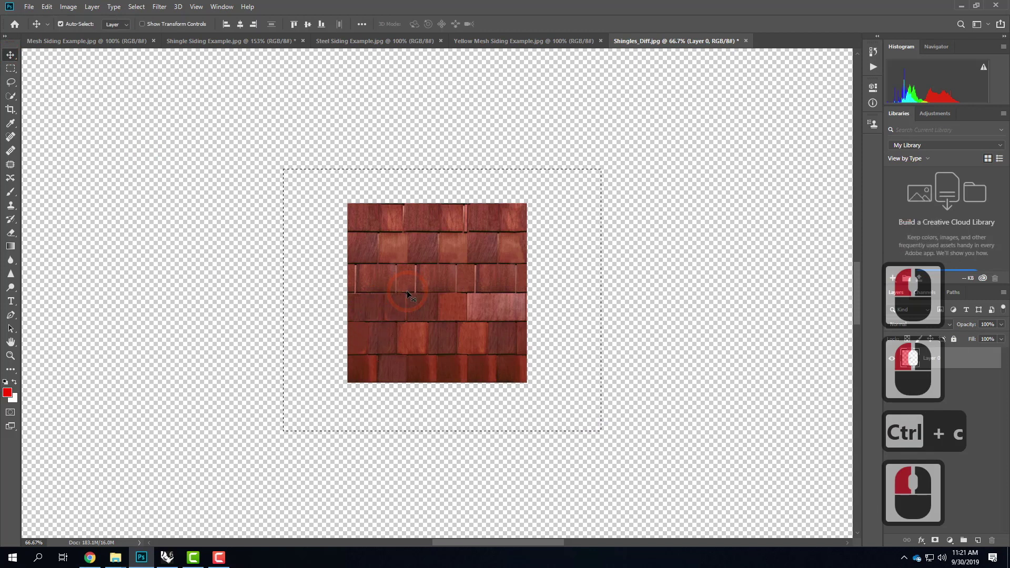
key("ctrl+v")
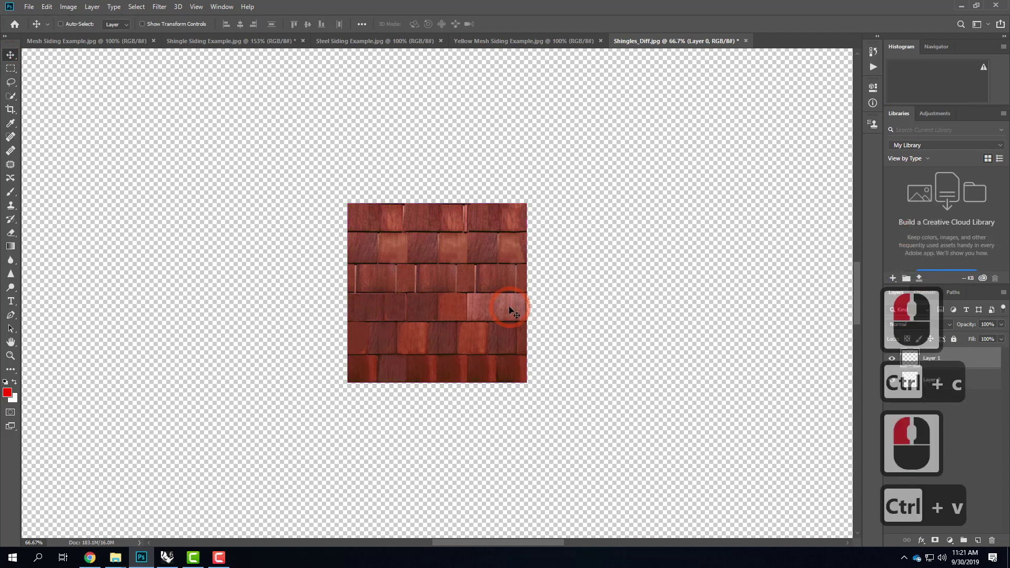
left_click(509, 307)
left_click(530, 294)
key("ctrl+v")
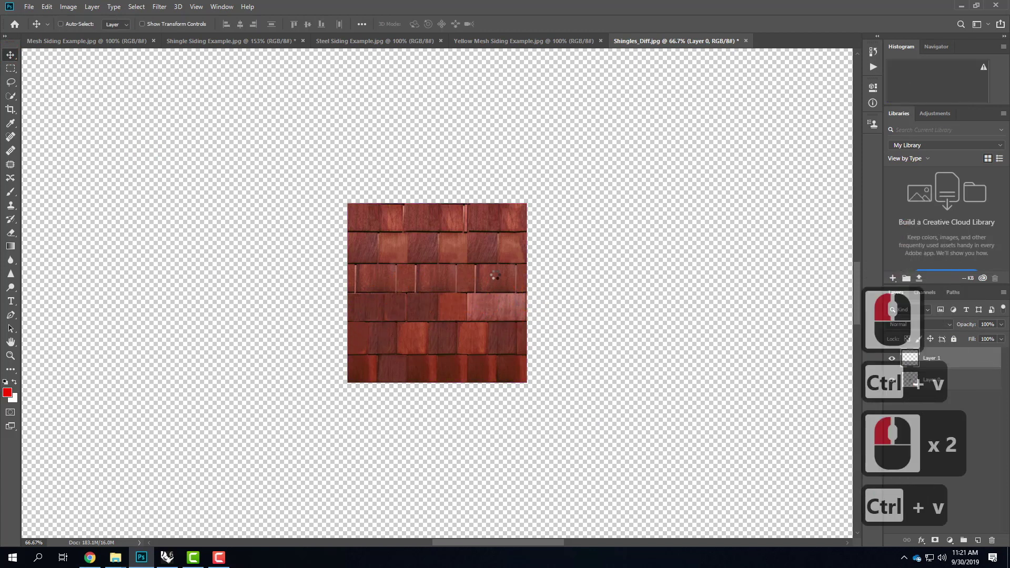
left_click_drag(462, 293, 624, 270)
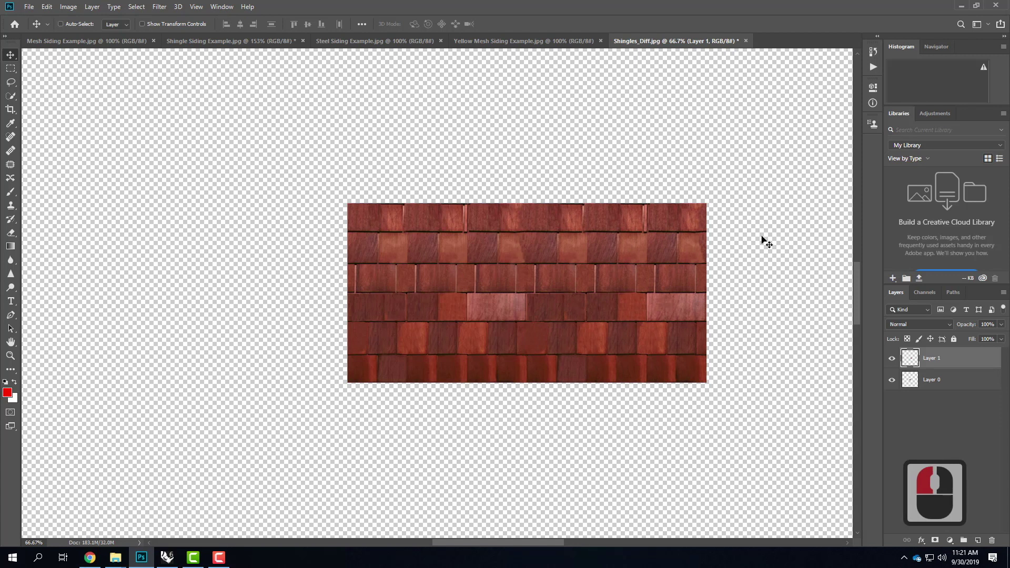
- Paste three more shingle tiles, placing one flush at the row's left end and two above the left and centre tiles
key("ctrl+v")
left_click_drag(467, 276, 285, 279)
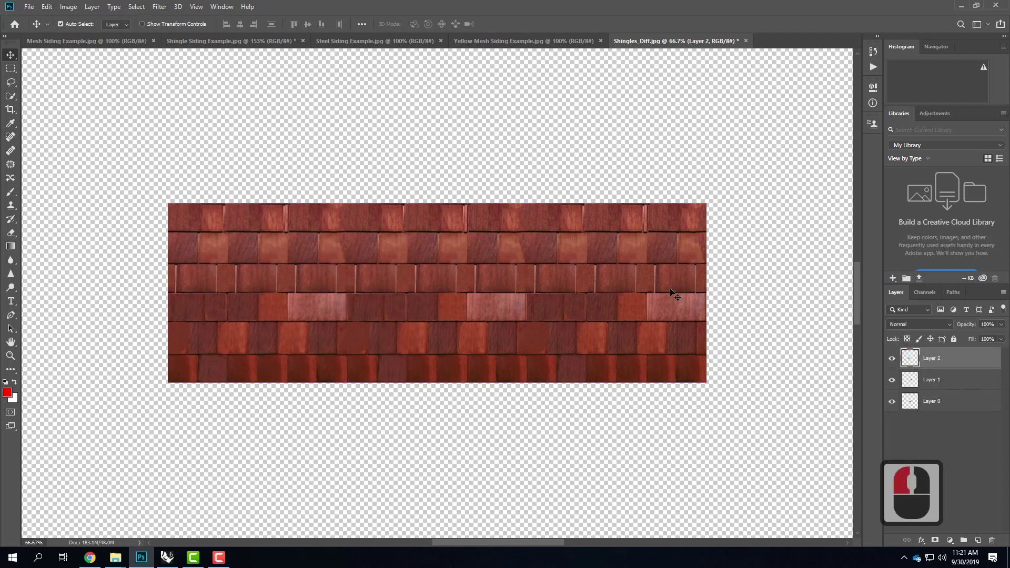
key("ctrl+v")
left_click_drag(445, 323, 172, 146)
key("ctrl+v")
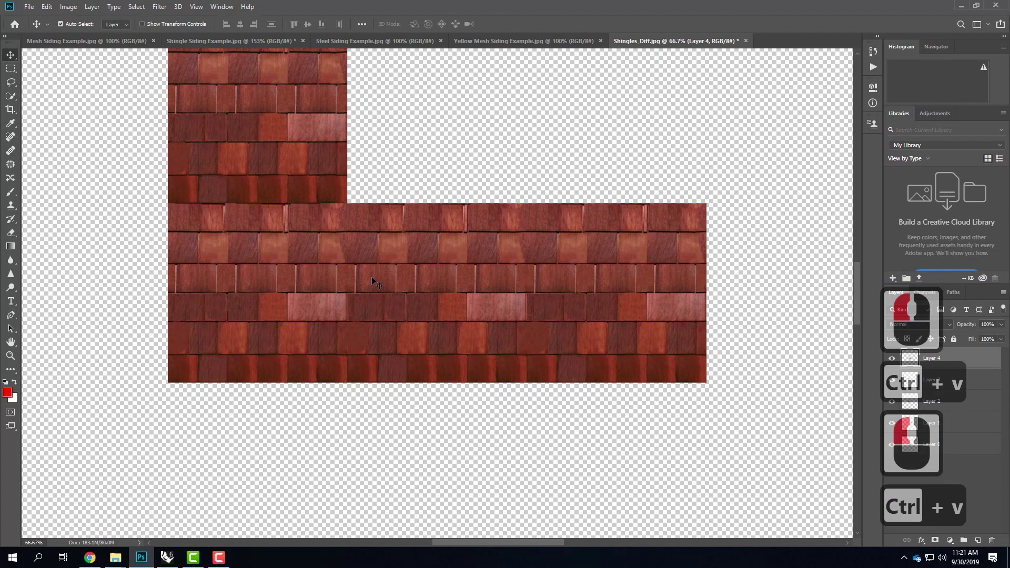
left_click_drag(418, 237, 425, 66)
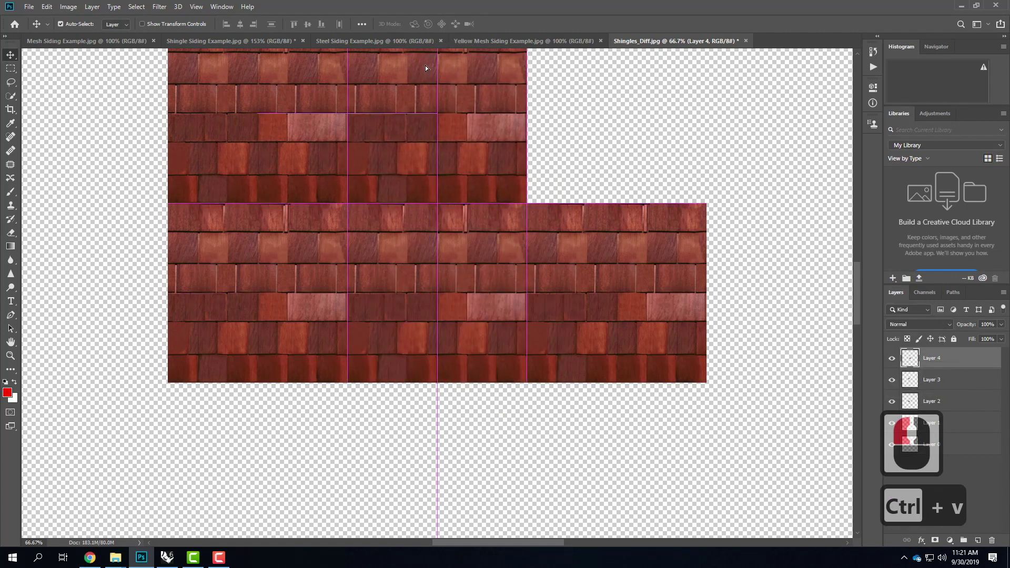
- Paste another tile, move the upper-left tile to directly below the row's left tile, and deselect all layers
key("ctrl+v")
left_click_drag(291, 147, 276, 494)
double_click(426, 495)
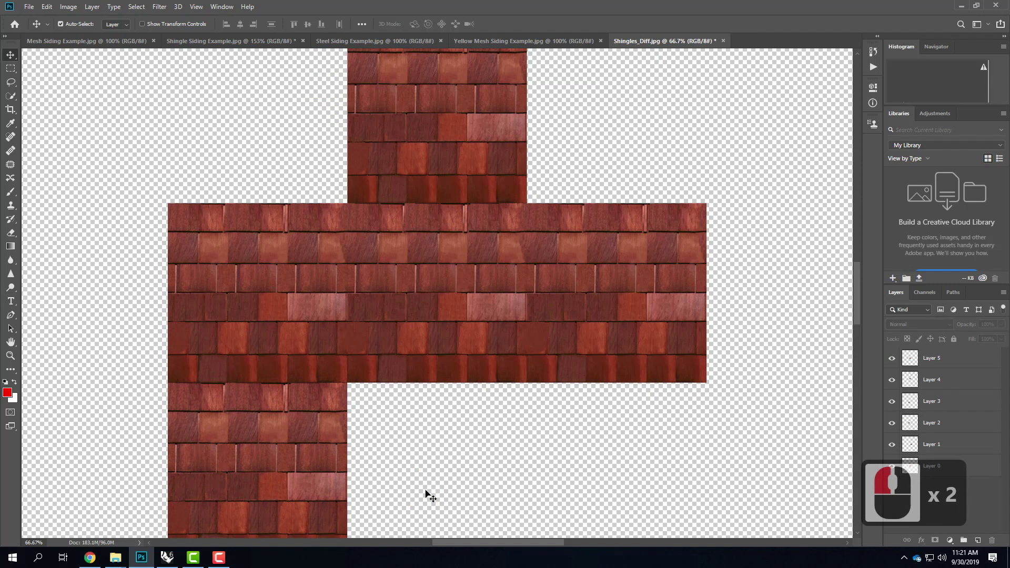
- Return to the Shingle Siding Example.jpg document showing the exploded material layers
left_click(961, 7)
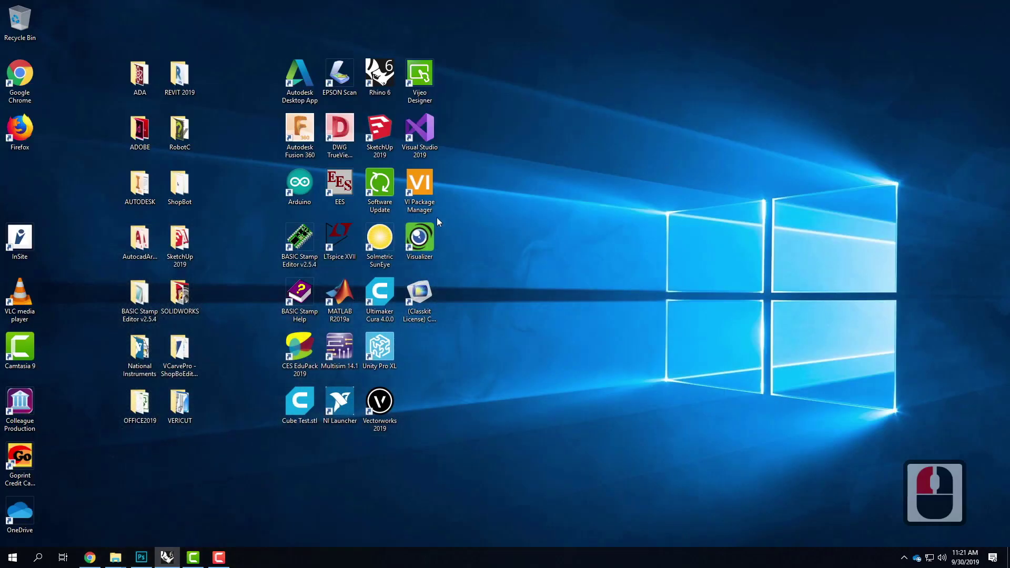
left_click(141, 558)
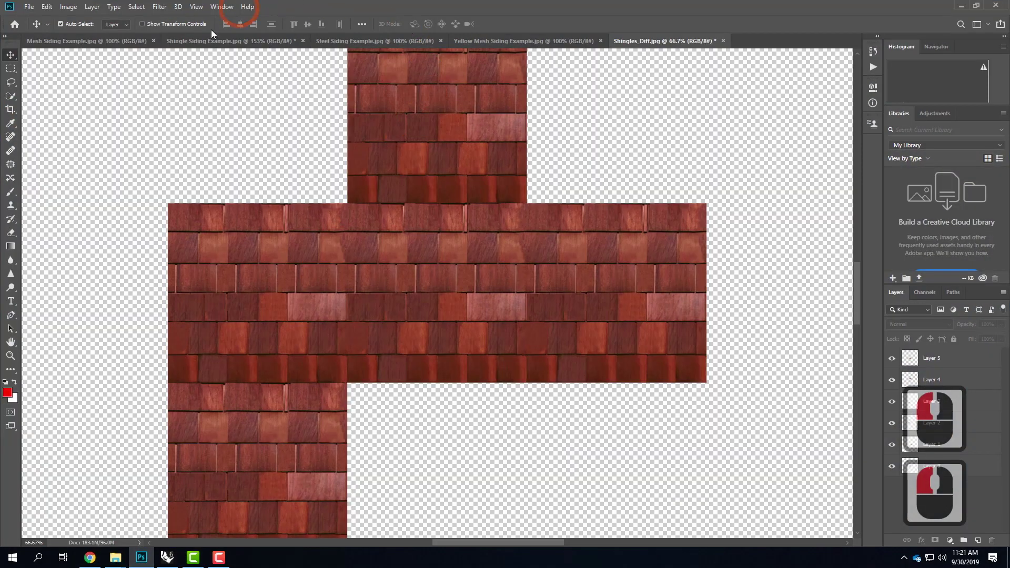
left_click(108, 40)
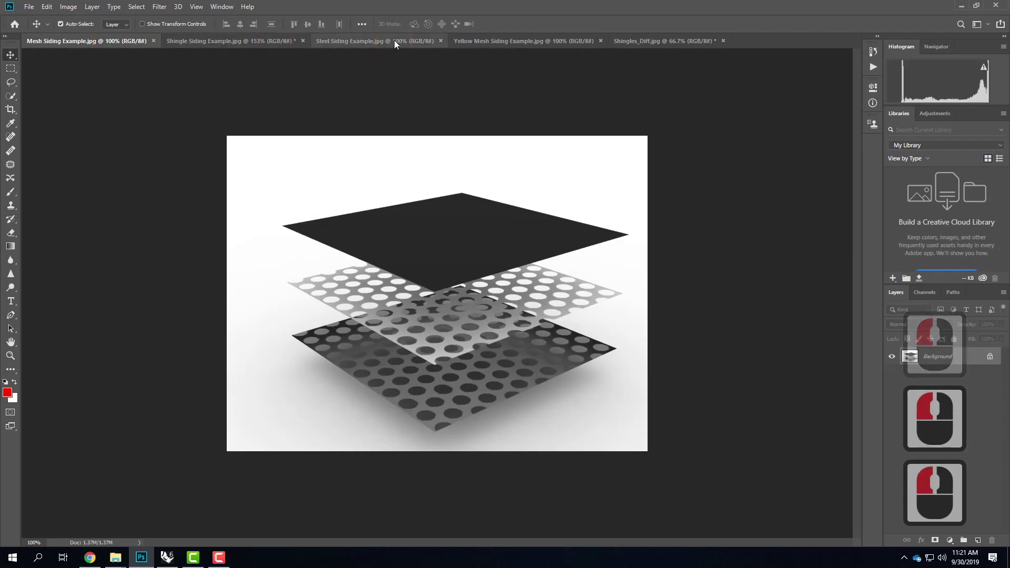
left_click(362, 41)
left_click(232, 40)
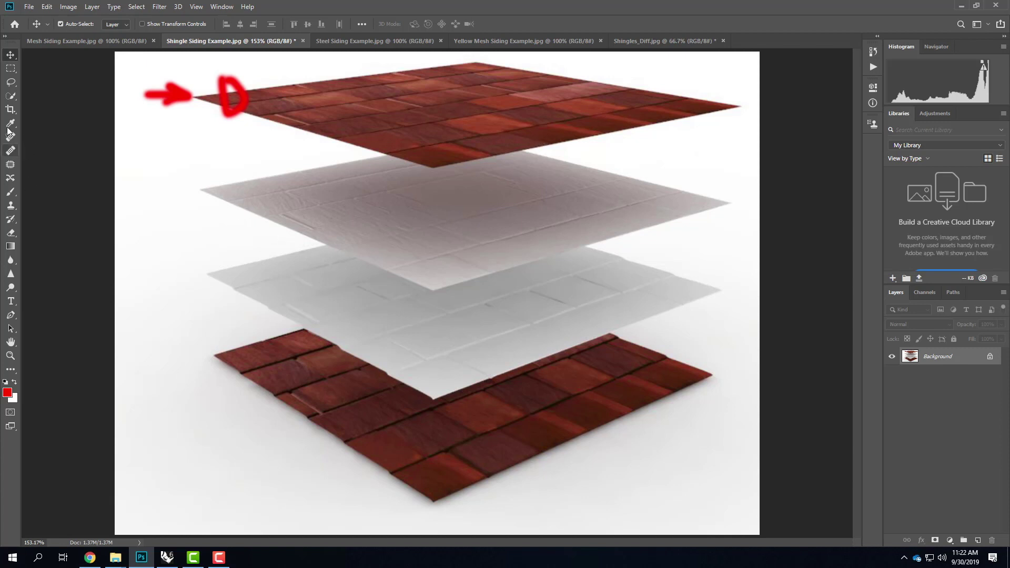
- Paint a red arrow pointing at the left corner of the second layer and a letter B beside it
left_click(10, 193)
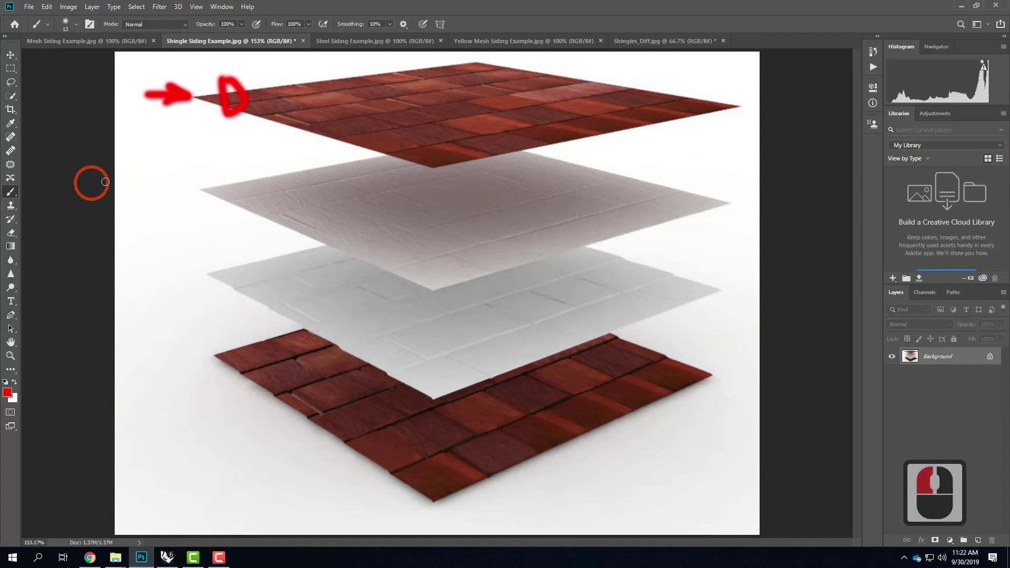
left_click_drag(136, 183, 190, 183)
left_click_drag(190, 184, 161, 198)
mouse_move(216, 166)
left_mouse_down()
mouse_move(220, 199)
mouse_move(242, 168)
mouse_move(260, 183)
mouse_move(219, 198)
left_mouse_up()
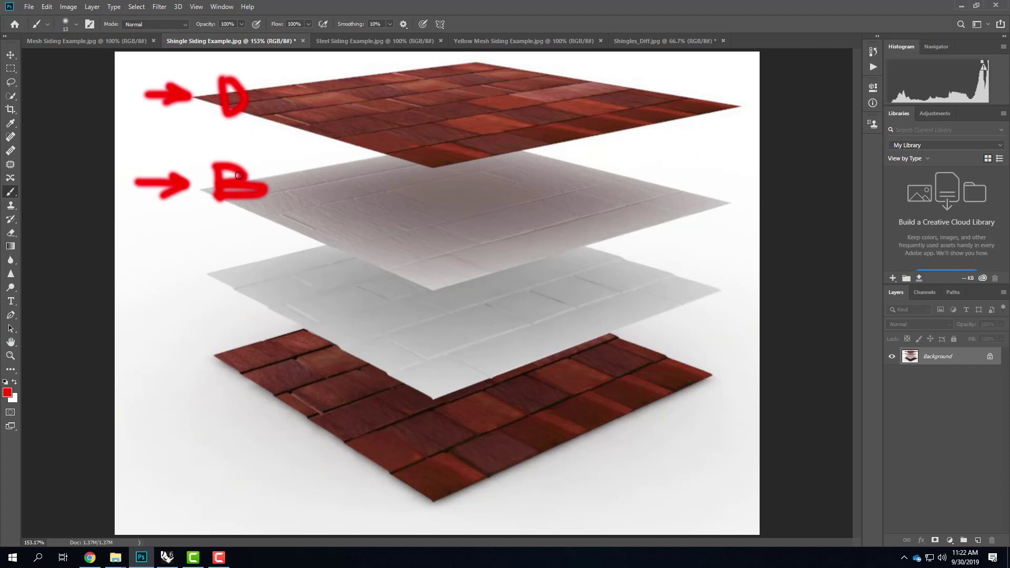
- Paint a red arrow pointing at the left corner of the third layer and the label DISP beside it
mouse_move(136, 271)
left_mouse_down()
mouse_move(194, 272)
mouse_move(175, 286)
left_mouse_up()
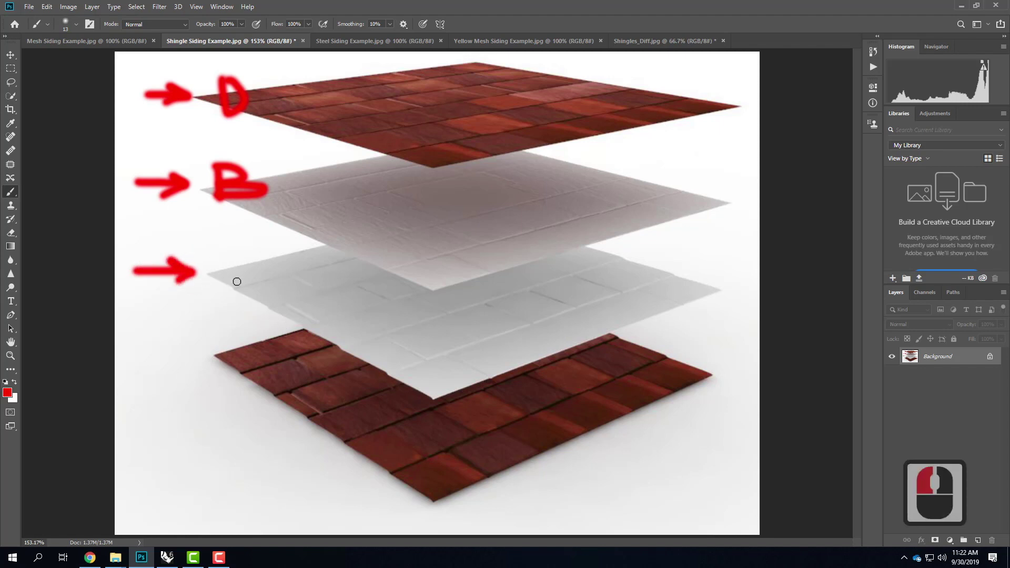
mouse_move(211, 253)
left_mouse_down()
mouse_move(216, 291)
mouse_move(229, 294)
left_mouse_up()
mouse_move(259, 257)
left_mouse_down()
mouse_move(262, 293)
mouse_move(291, 286)
mouse_move(268, 297)
left_mouse_up()
mouse_move(304, 260)
left_mouse_down()
mouse_move(303, 298)
mouse_move(334, 273)
mouse_move(314, 284)
left_mouse_up()
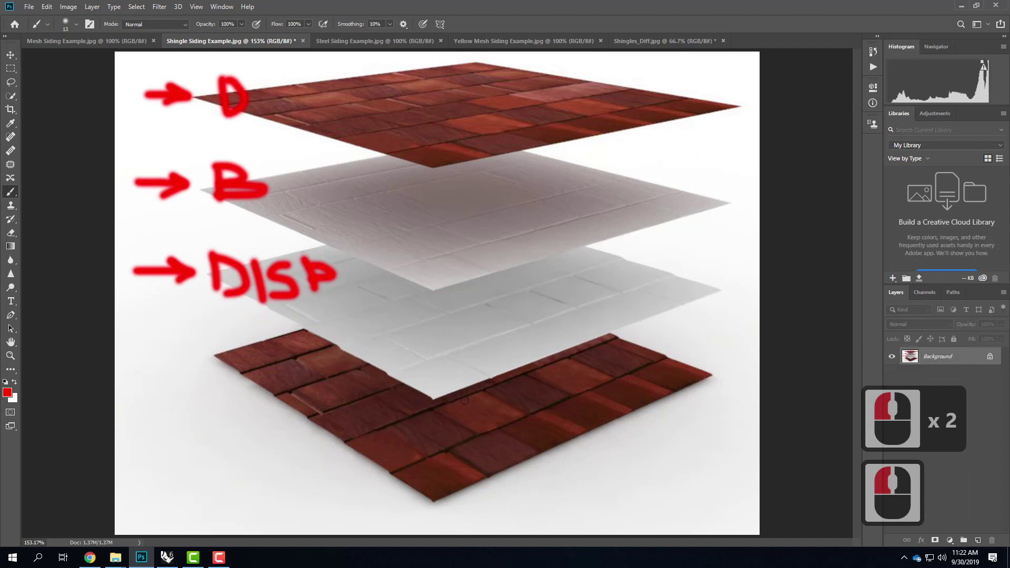
- Examine the displacement layer and the edges of the lowermost shingle layer at 400% zoom
key("ctrl+equal")
key("ctrl+equal")
key("ctrl+equal")
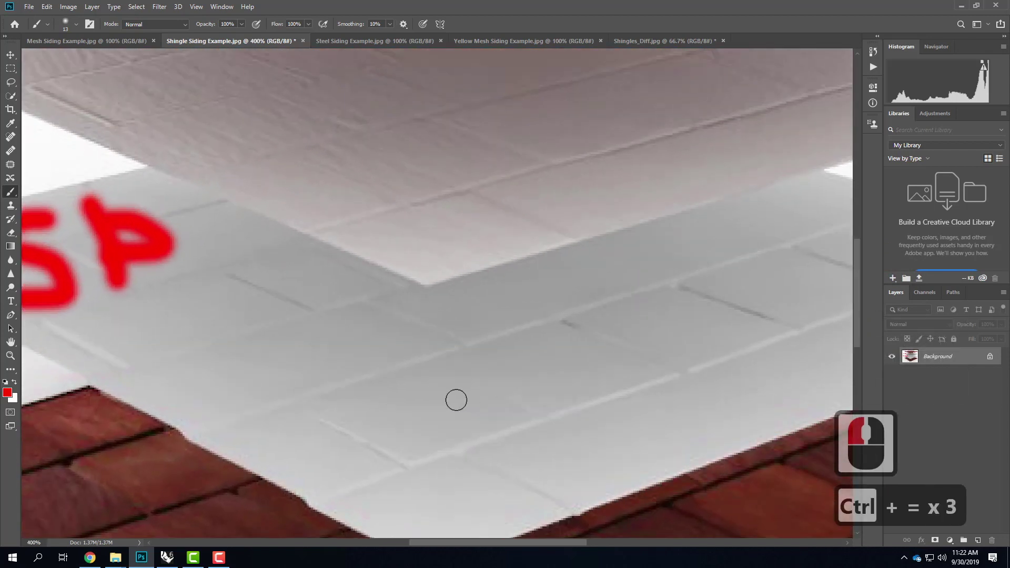
scroll(456, 401, "left", 10)
scroll(535, 300, "down", 5)
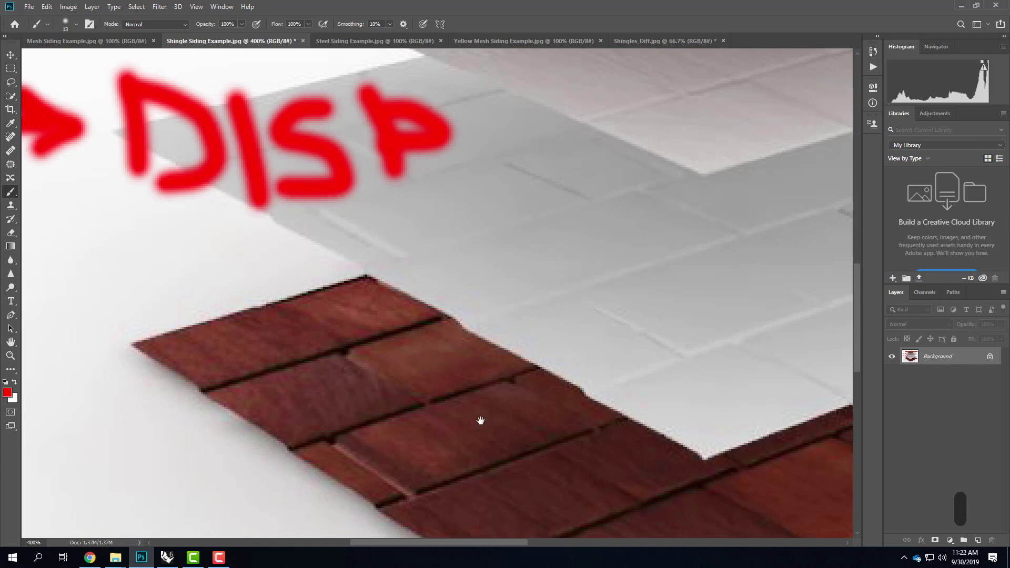
mouse_move(481, 419)
left_mouse_down()
mouse_move(354, 198)
mouse_move(289, 196)
left_mouse_up()
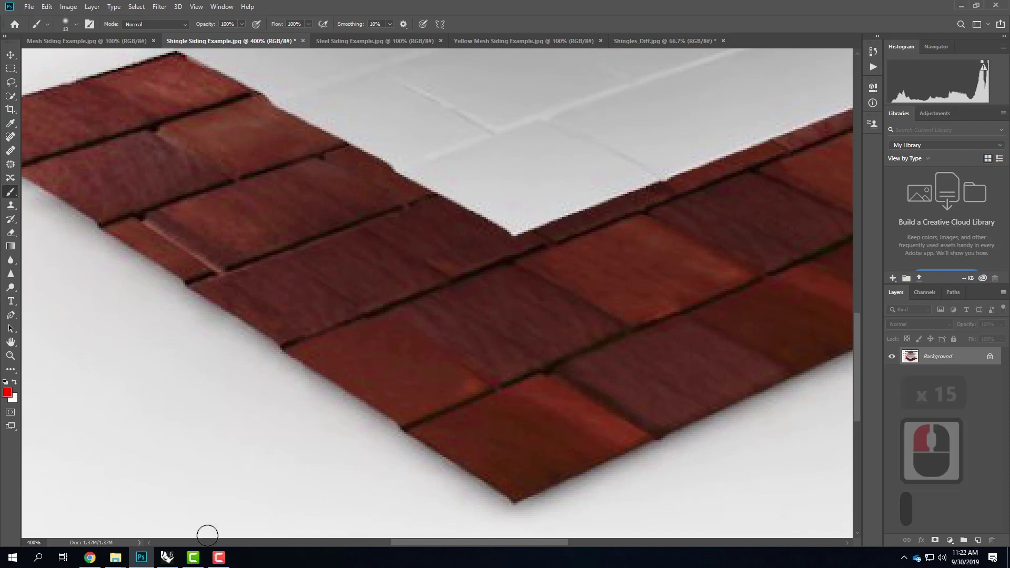
- Switch to the Materials-Test.3dm scene in Rhino, clear the selection, and briefly run a V-Ray render of the sphere and cube
left_click(167, 557)
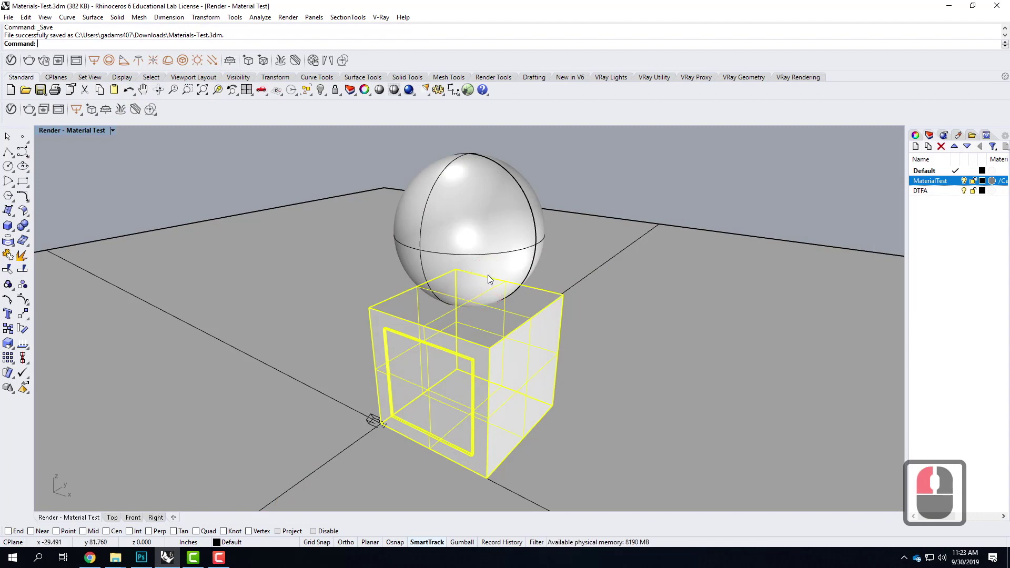
left_click(586, 191)
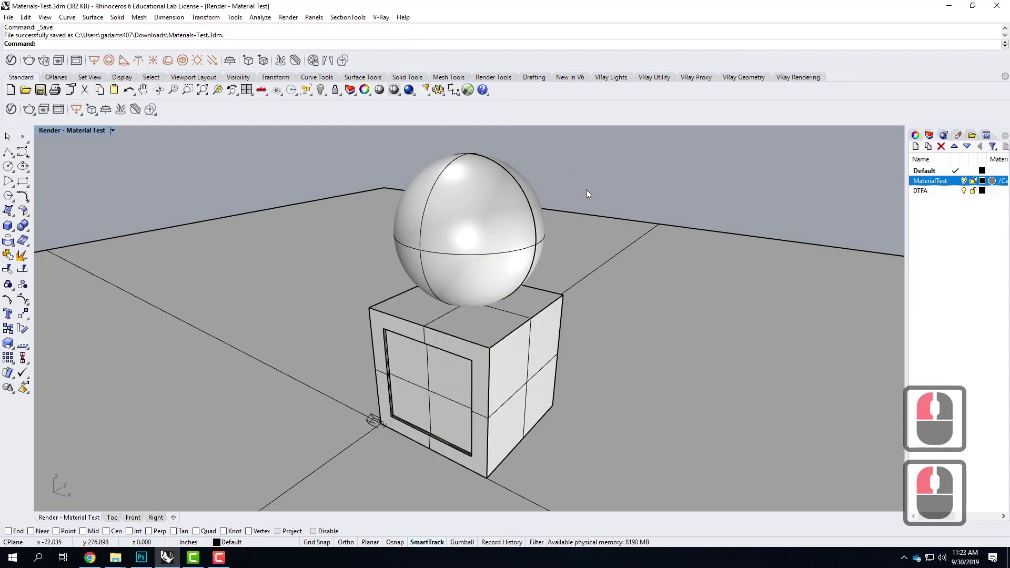
left_click(28, 61)
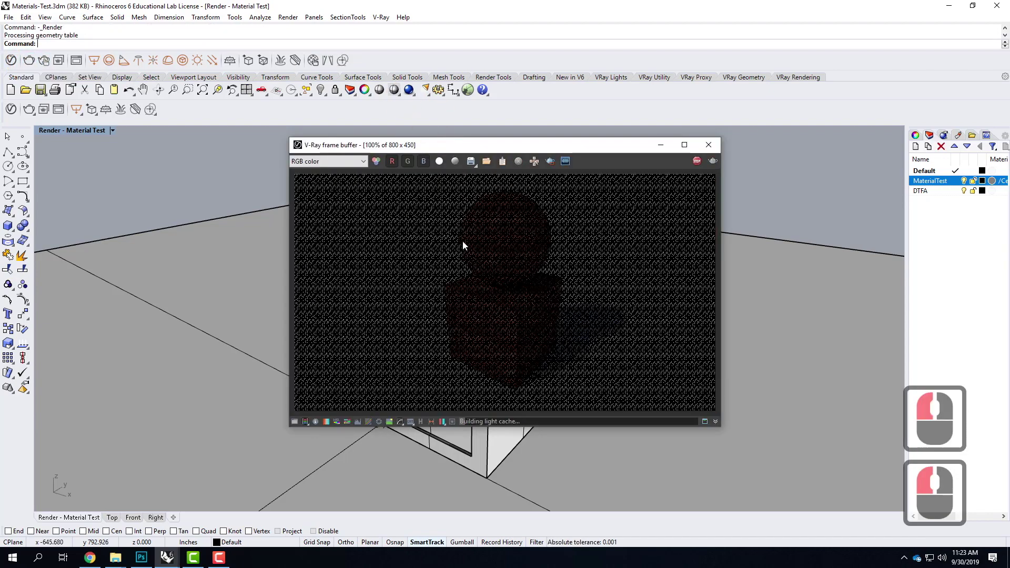
left_click(709, 145)
- Turn off Bump/Normal Mapping for the Cedar Shingle Siding material in the V-Ray Asset Editor and close the editor
left_click(10, 109)
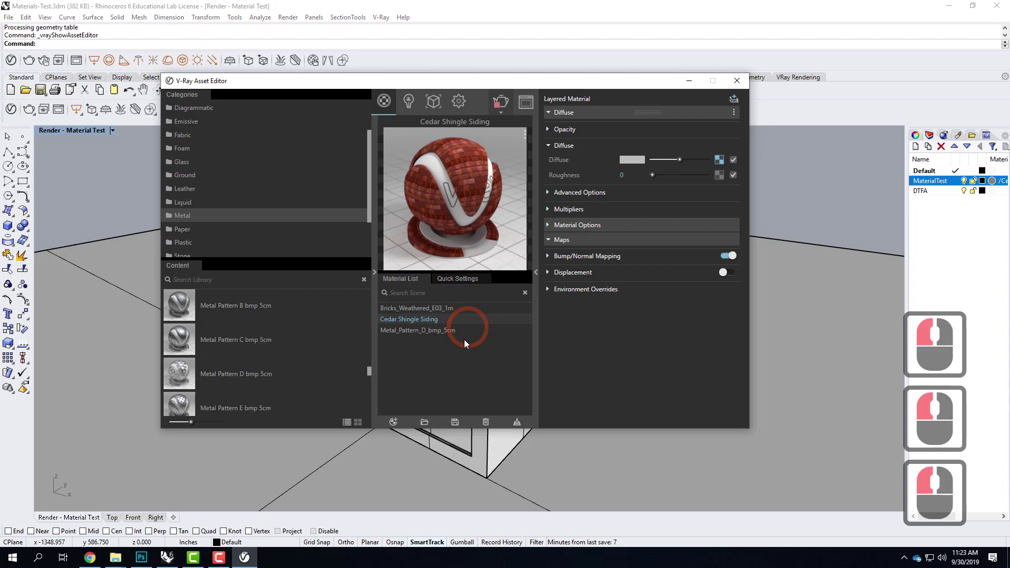
left_click(736, 256)
left_click(735, 82)
- Frame a close-up of the cube's upper-left corner and start a V-Ray production render of it
left_click(496, 187)
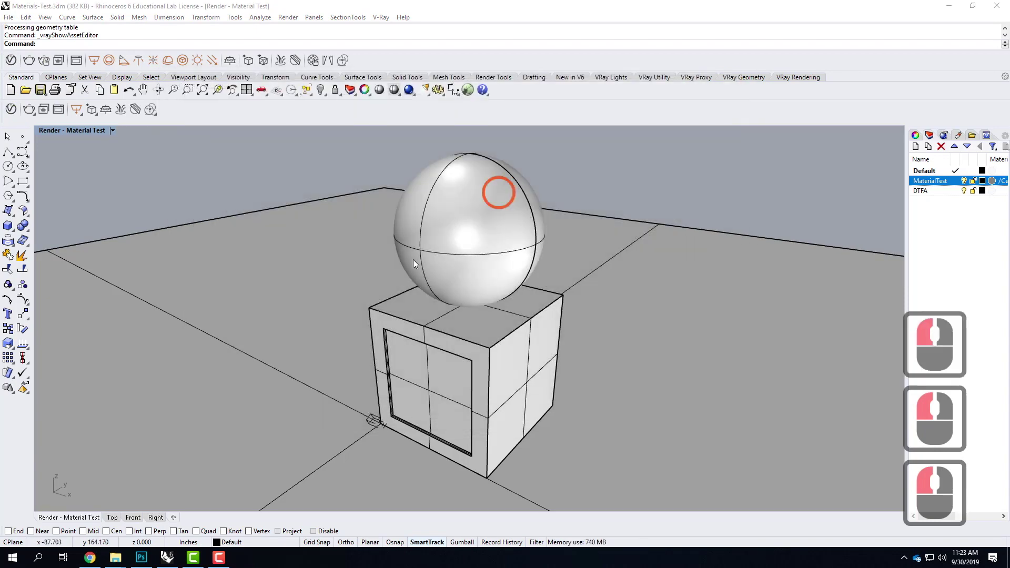
left_click(358, 299)
left_click(365, 308)
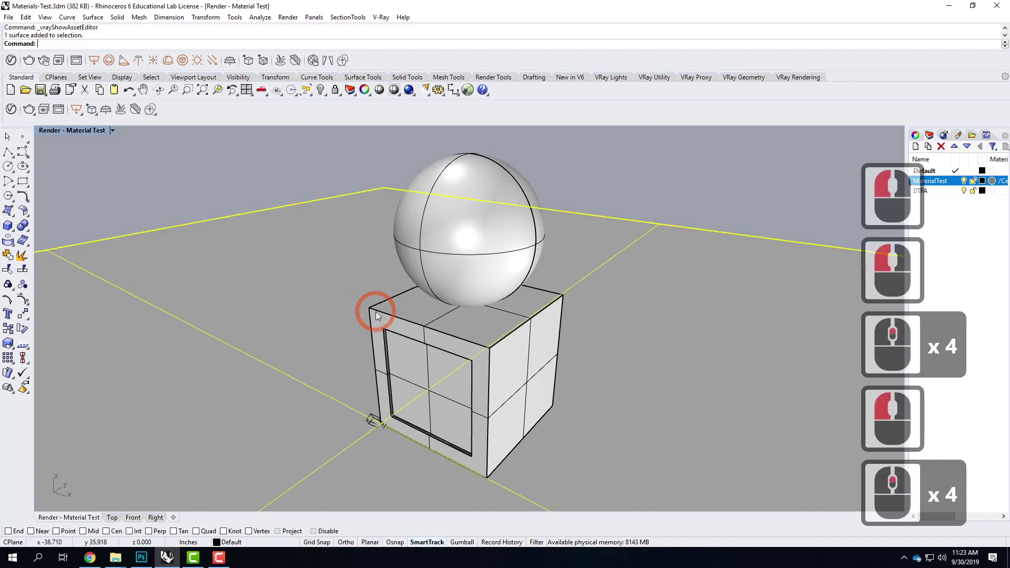
left_click(412, 336)
scroll(406, 329, "down", 3)
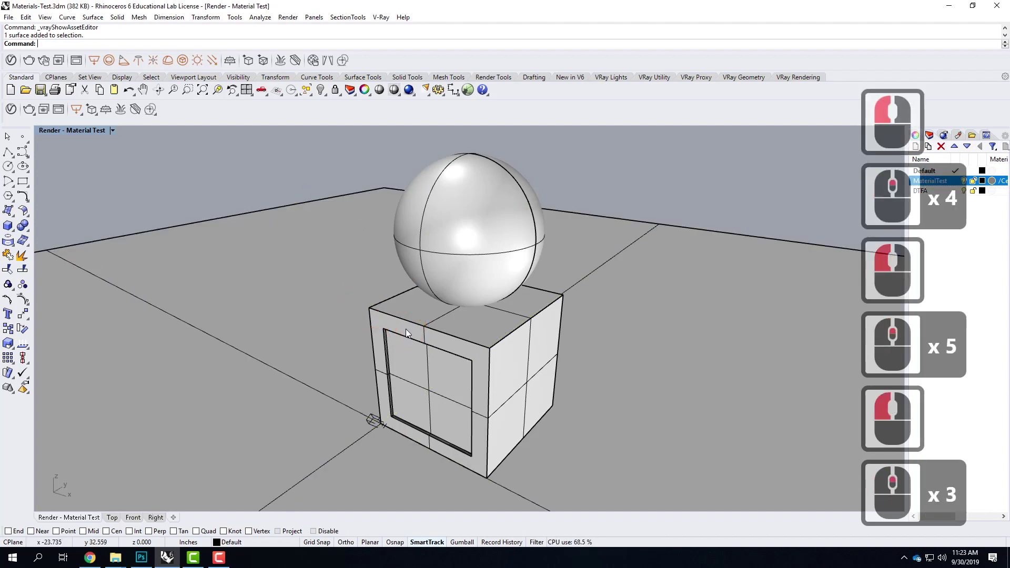
type("Z")
key("Return")
left_click_drag(345, 232, 530, 360)
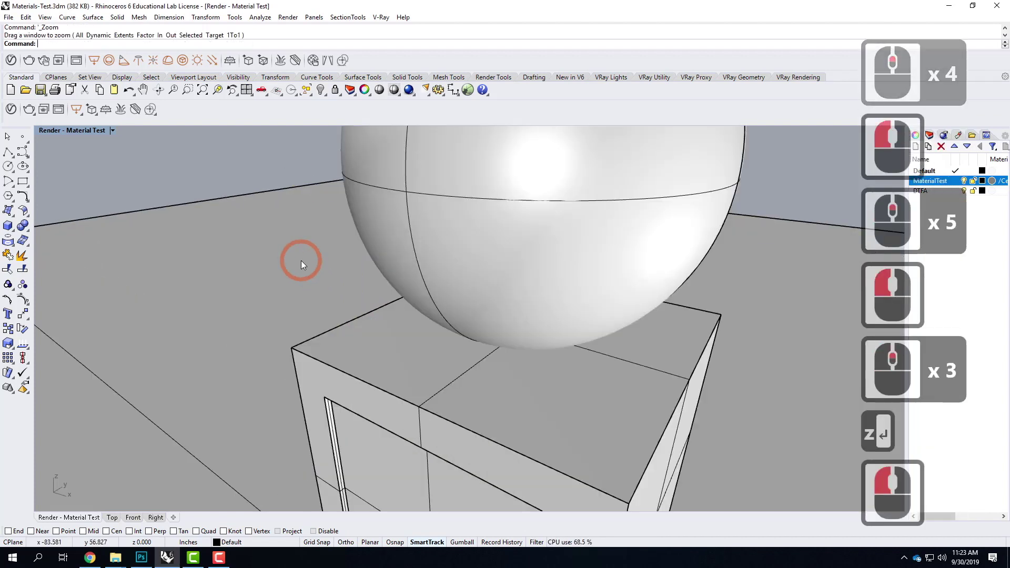
key("Escape")
key("Escape")
scroll(260, 364, "up", 4)
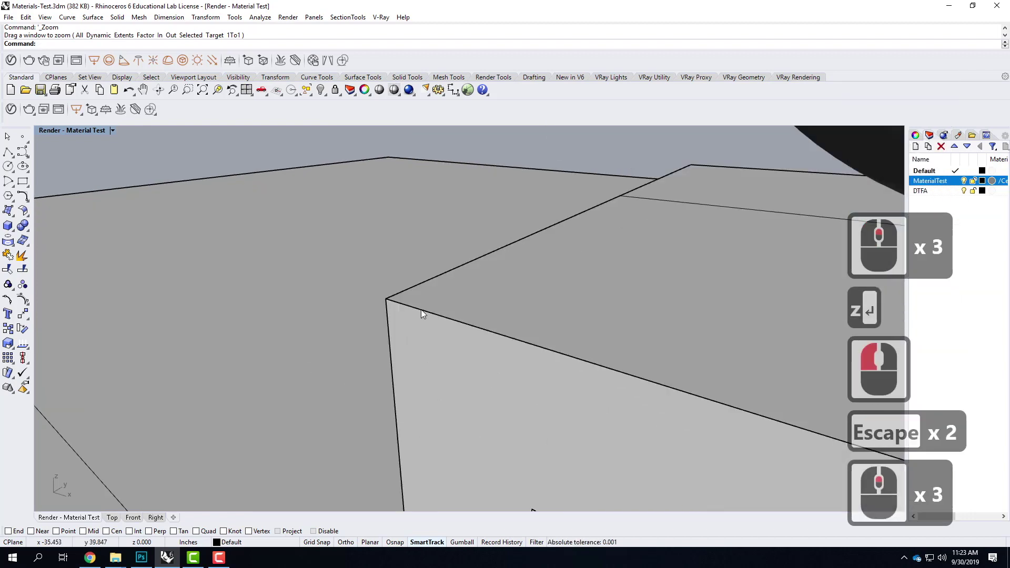
left_click(29, 110)
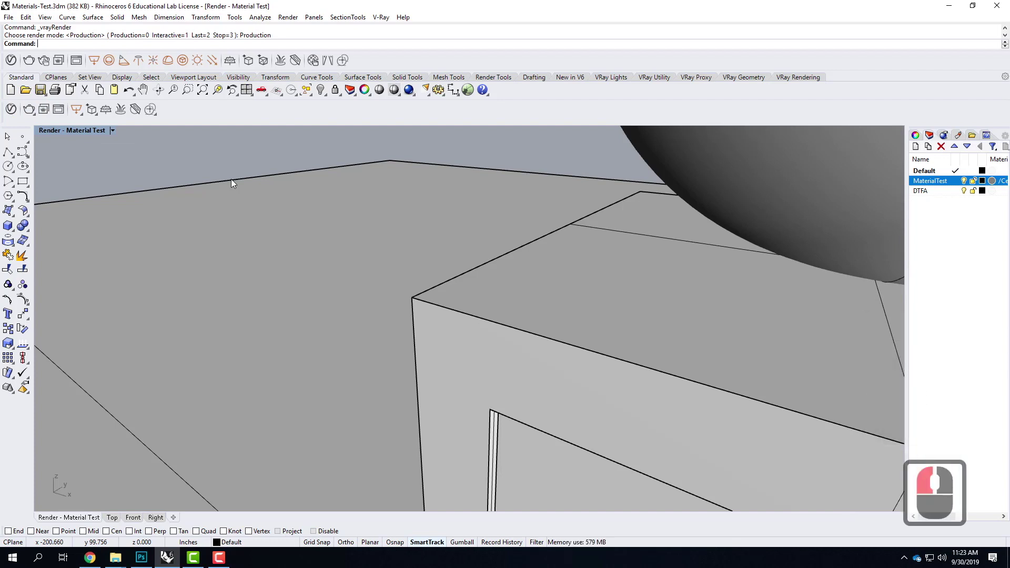
- Render the close-up of the cube's corner without bump or displacement and close the V-Ray frame buffer
left_click(59, 112)
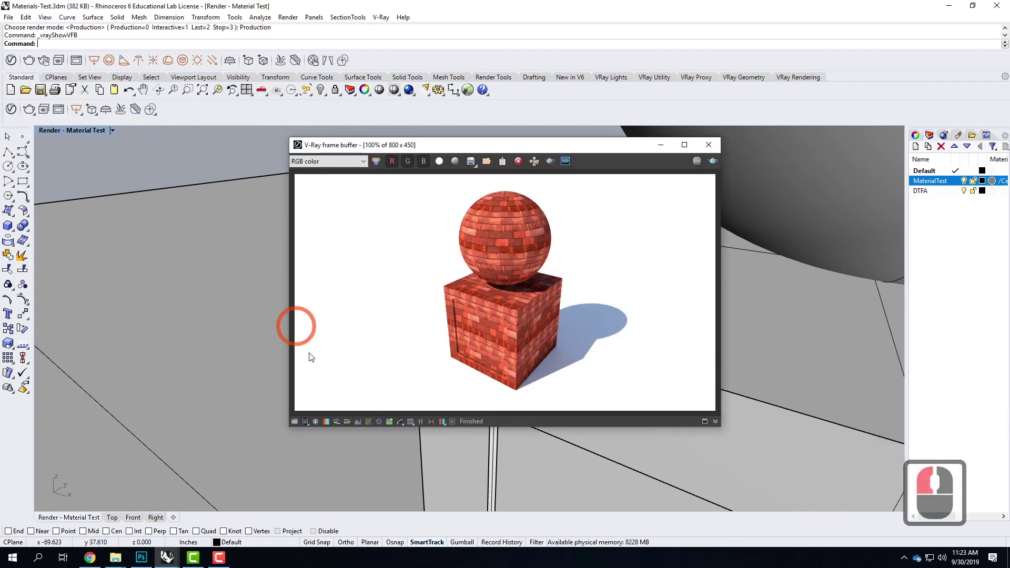
left_click(30, 111)
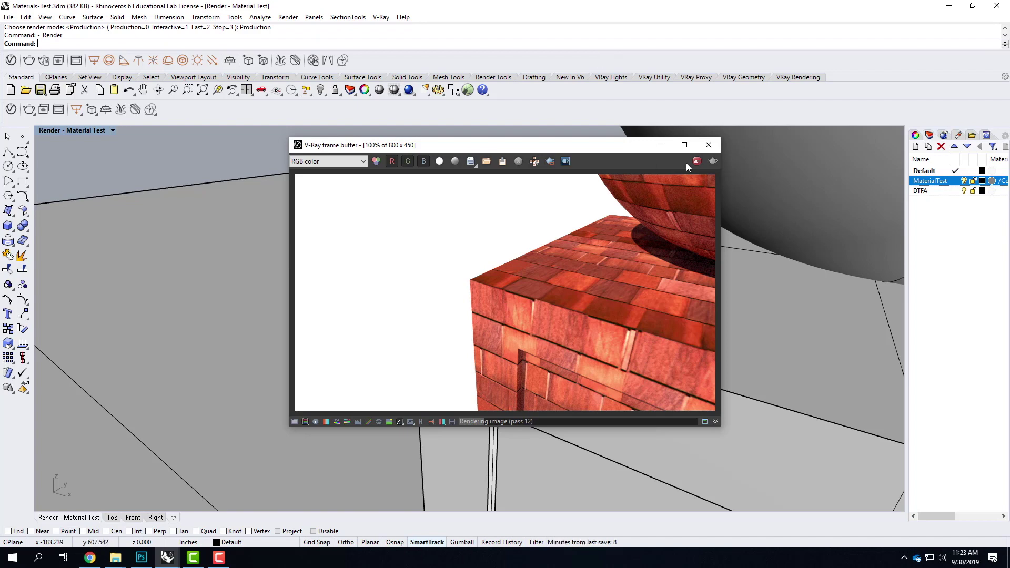
left_click(708, 145)
left_click(367, 221)
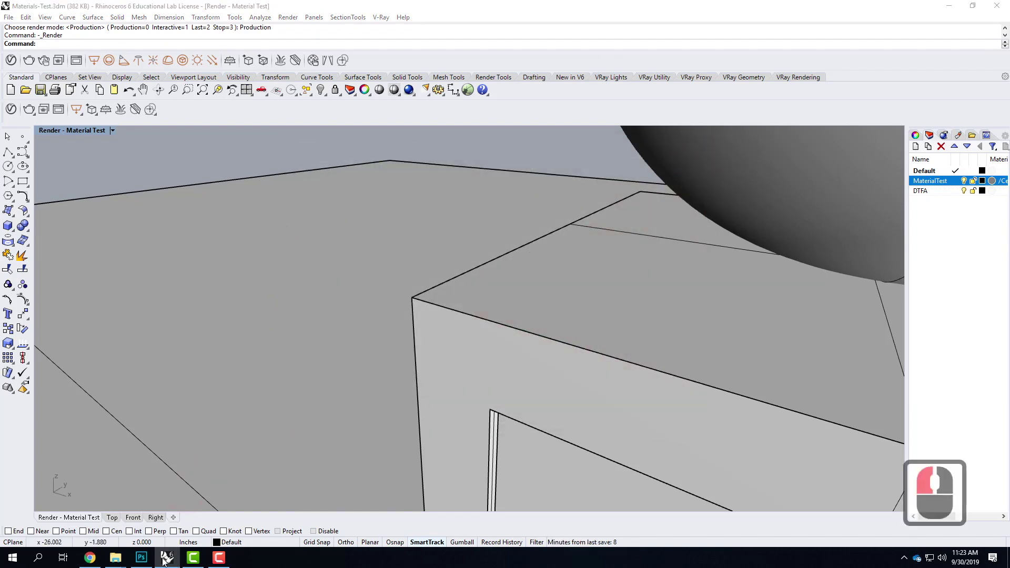
- Switch to the shingle diagram in Photoshop, fit it to the screen, and complete the "B" label by brushing in "UMP" to read "BUMP"
left_click(141, 558)
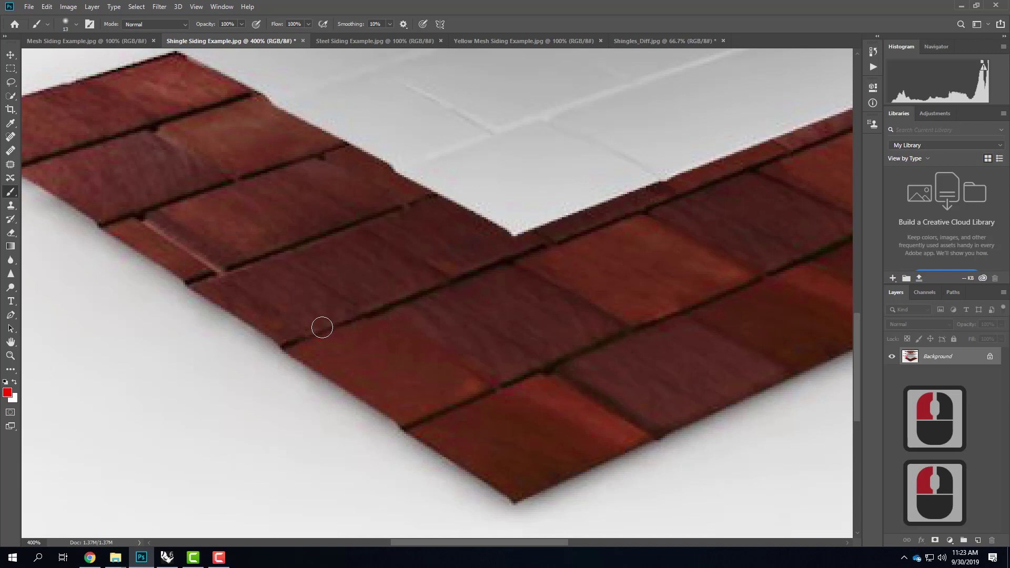
key("ctrl+0")
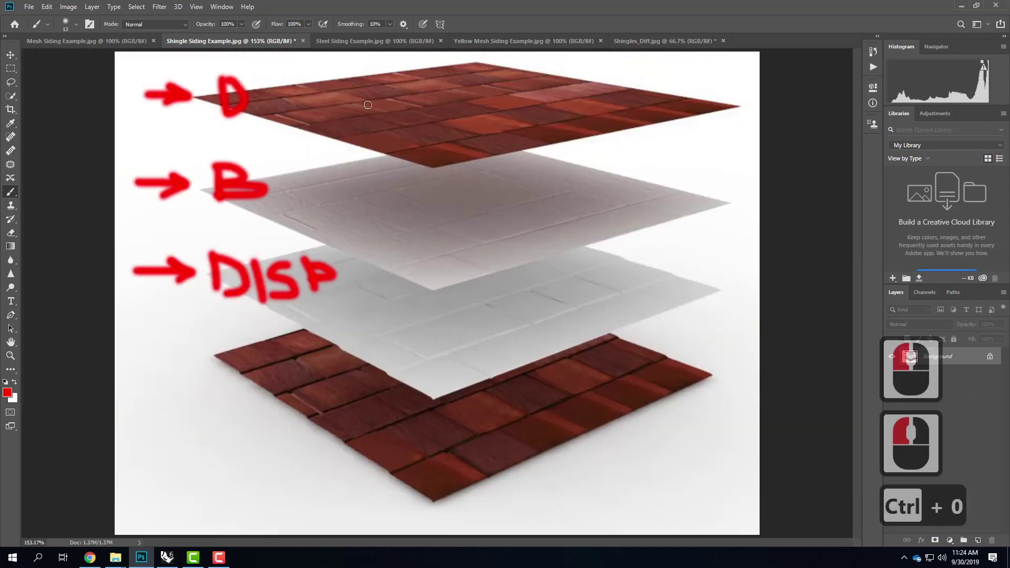
mouse_move(277, 170)
left_mouse_down()
mouse_move(302, 193)
mouse_move(305, 174)
mouse_move(355, 179)
mouse_move(366, 209)
mouse_move(387, 219)
left_mouse_up()
mouse_move(378, 186)
left_mouse_down()
mouse_move(402, 186)
mouse_move(388, 199)
left_mouse_up()
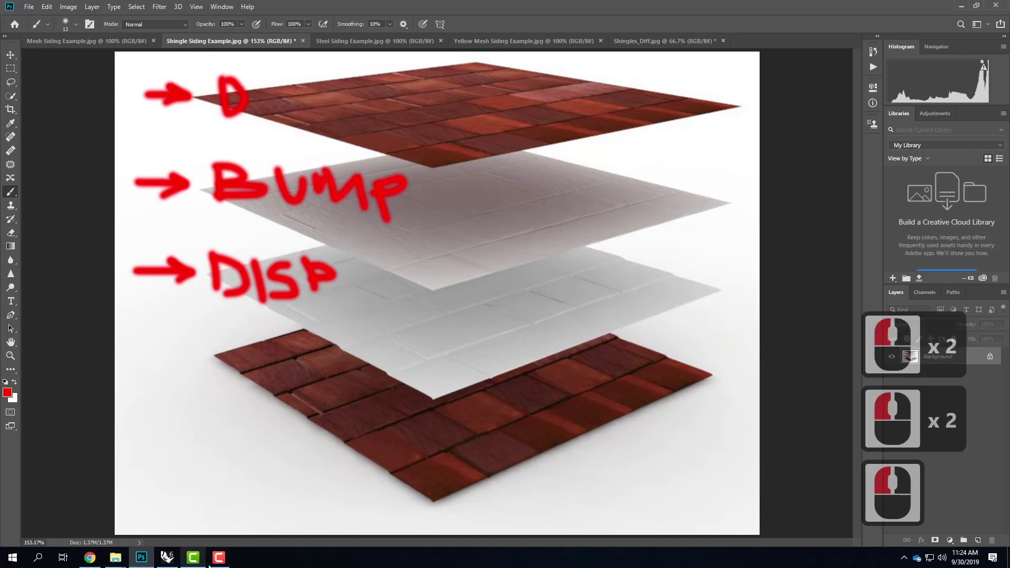
- Back in Rhino, turn on Bump/Normal Mapping for the Cedar Shingle Siding material and render the close-up in the frame buffer
left_click(167, 557)
left_click(503, 162)
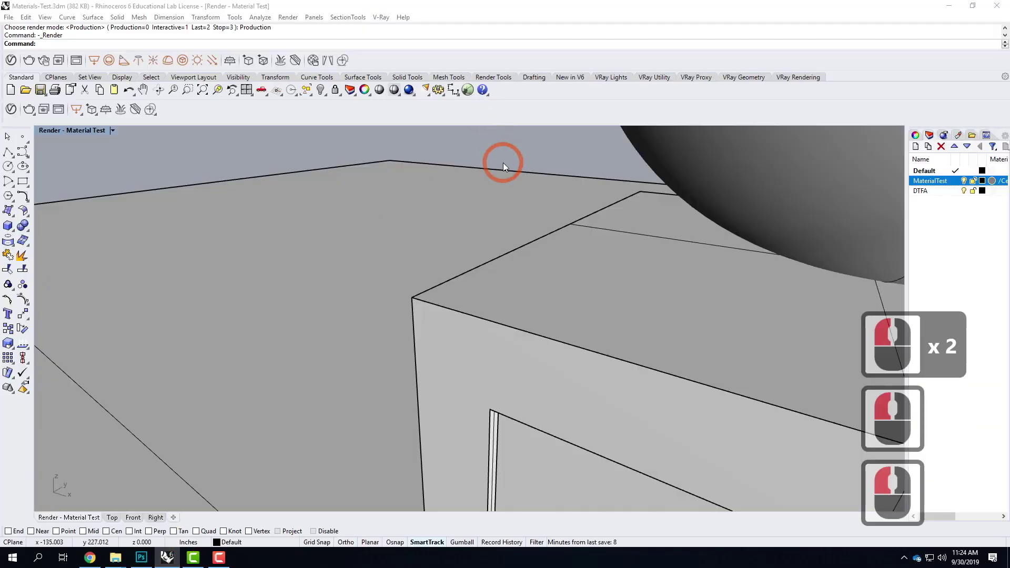
left_click(14, 108)
left_click(641, 159)
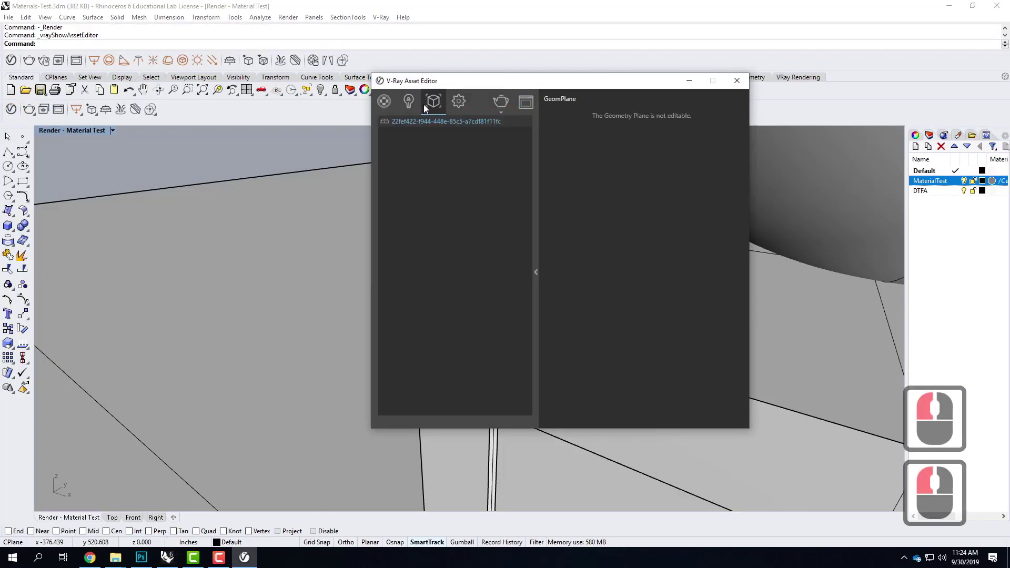
left_click(387, 103)
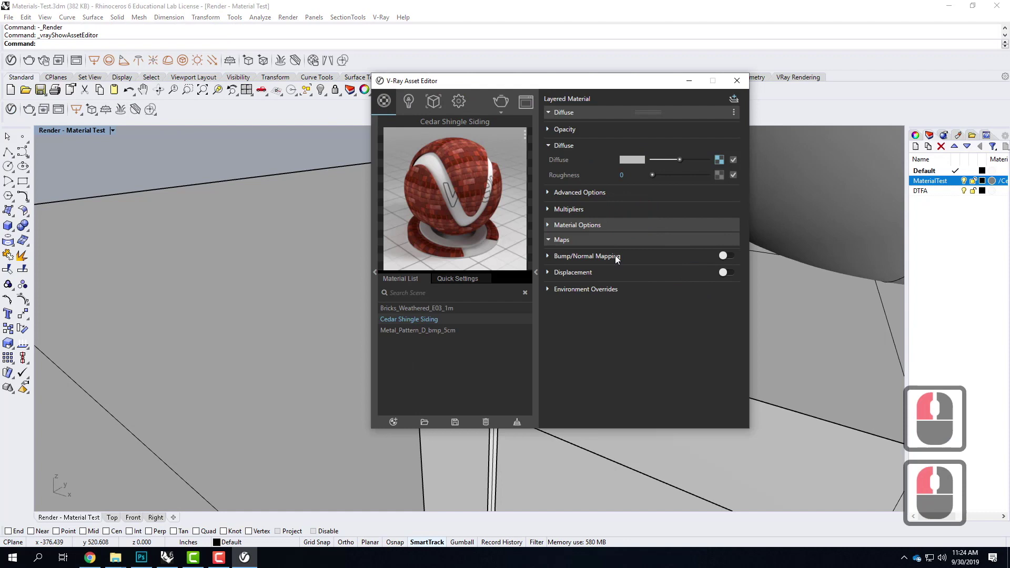
left_click(728, 256)
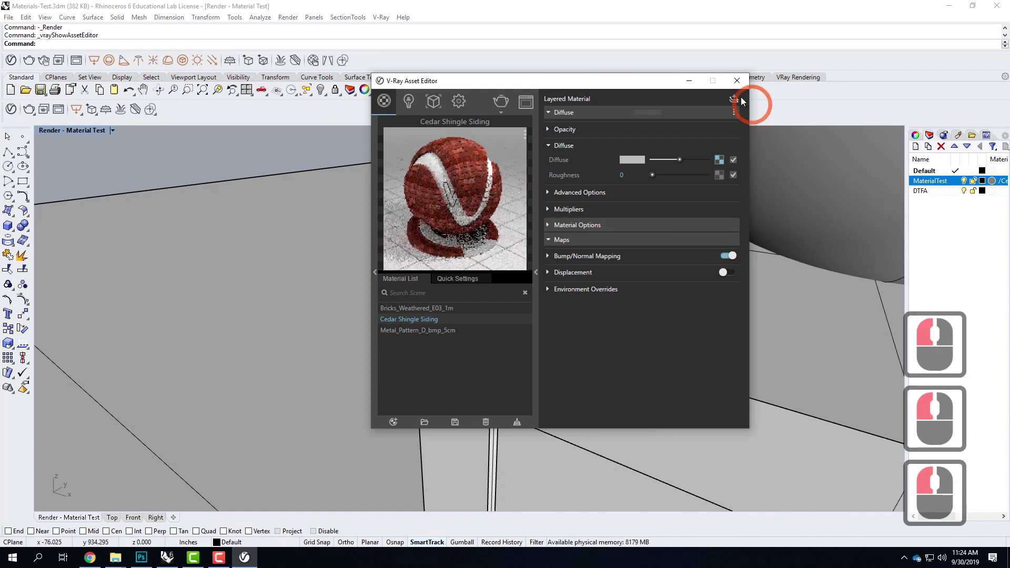
left_click(738, 81)
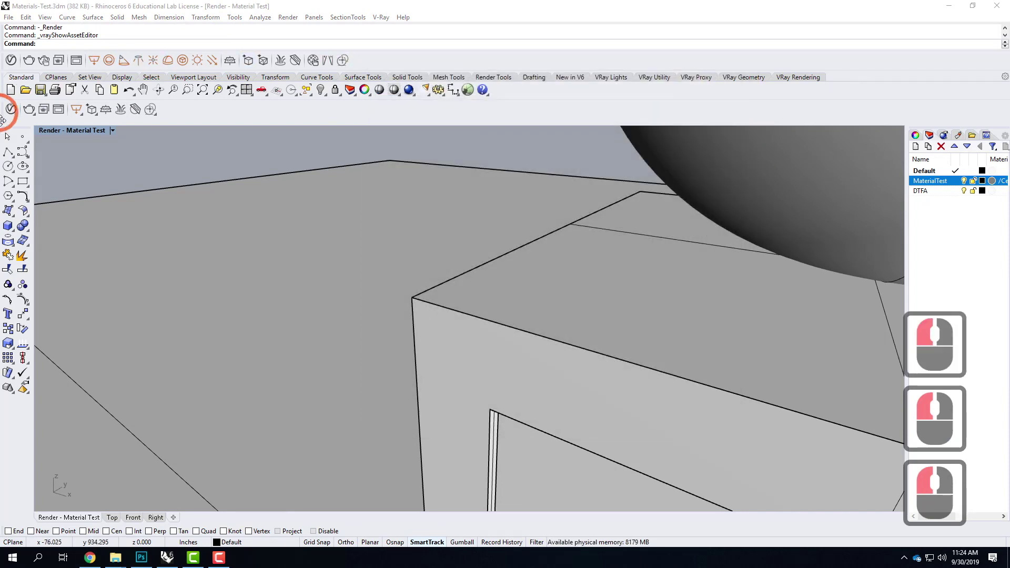
left_click(28, 109)
left_click(58, 110)
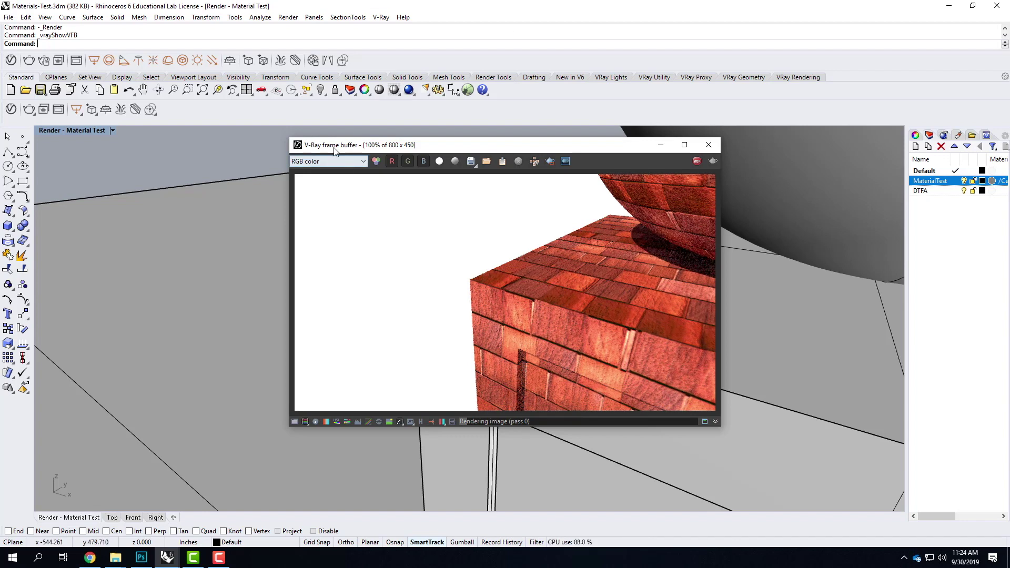
- Turn on Displacement for the Cedar Shingle Siding material, close the V-Ray Asset Editor, and render the close-up
left_click(28, 109)
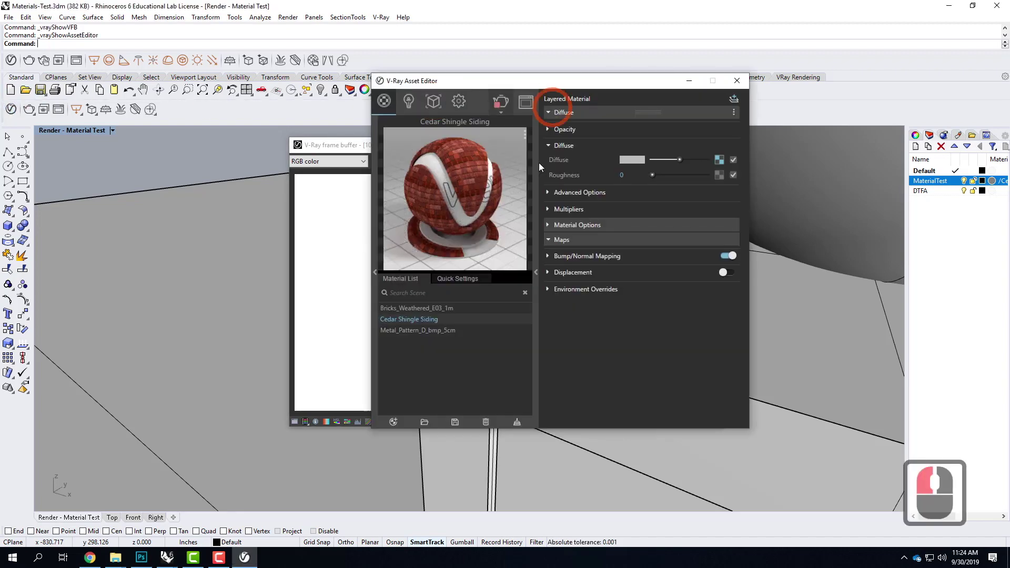
left_click(728, 273)
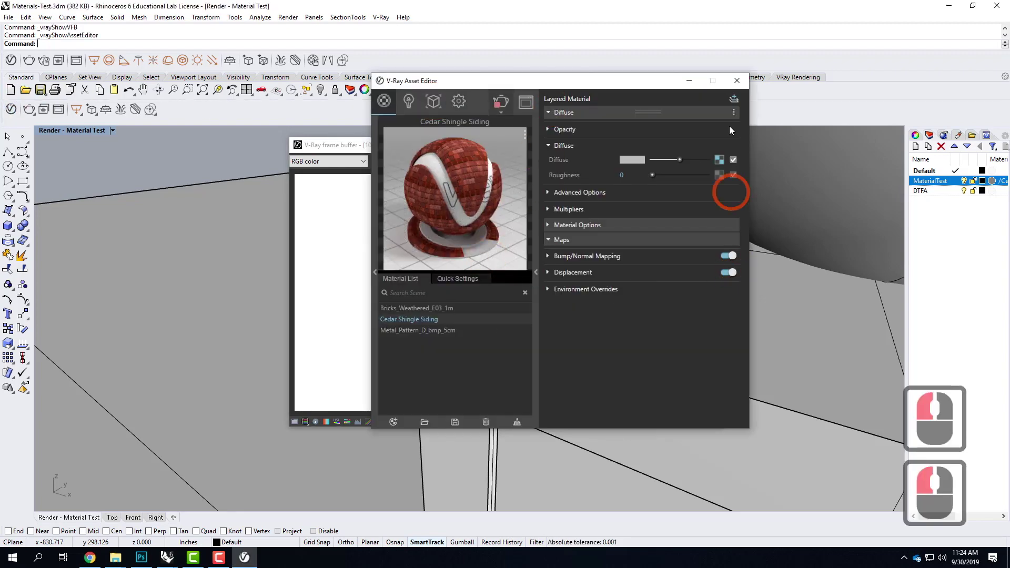
left_click(737, 82)
left_click(29, 109)
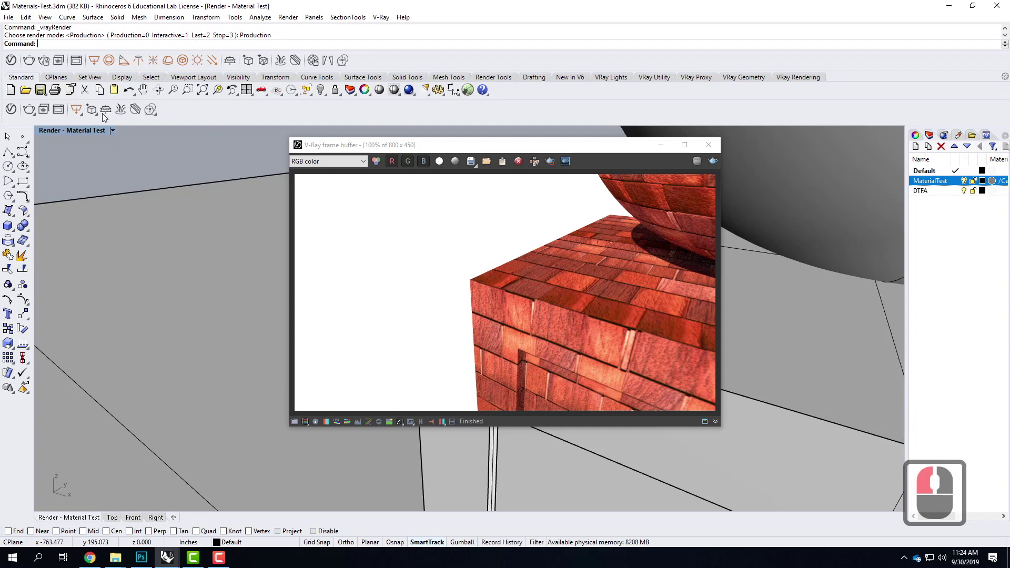
left_click(28, 109)
left_click(475, 345)
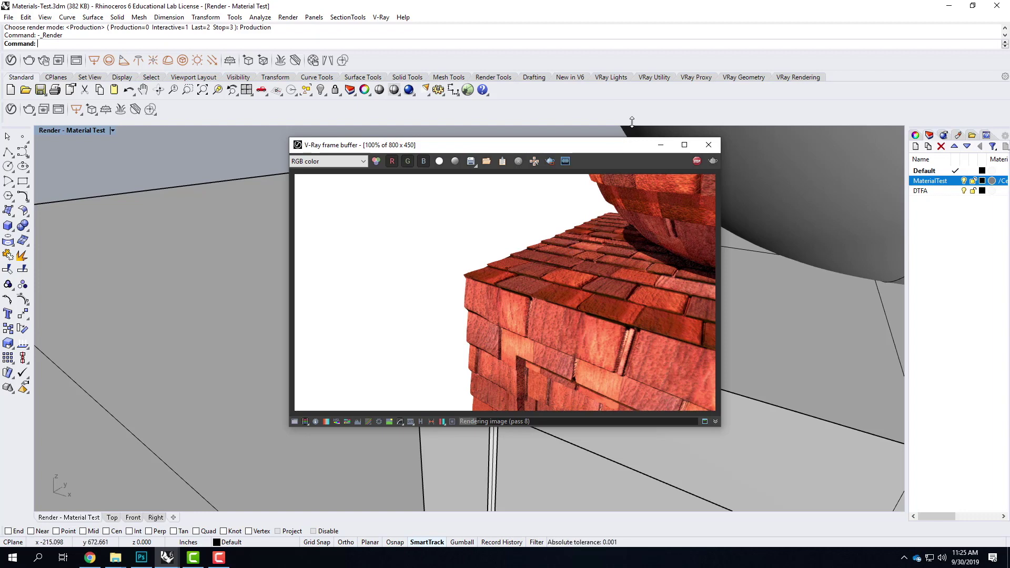
- Minimize the frame buffer, browse the Metal category of the V-Ray material library, and minimize the Asset Editor
left_click(661, 145)
left_click(11, 109)
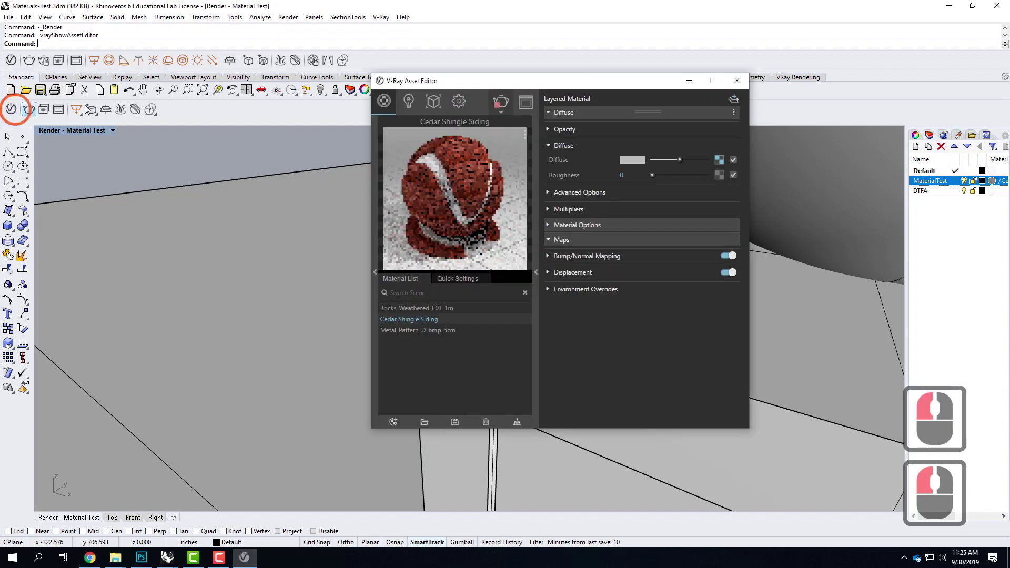
left_click(372, 200)
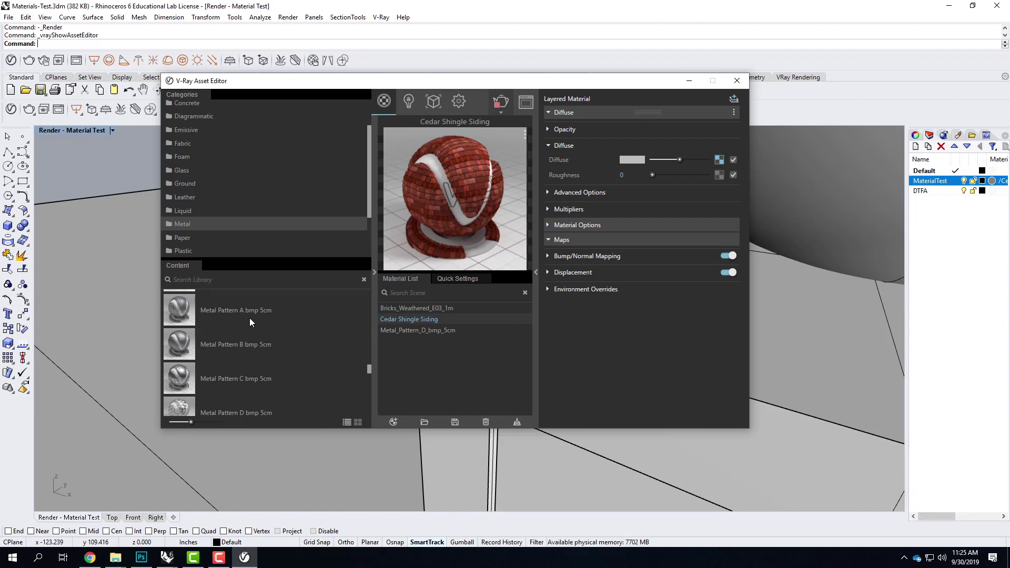
left_click(690, 83)
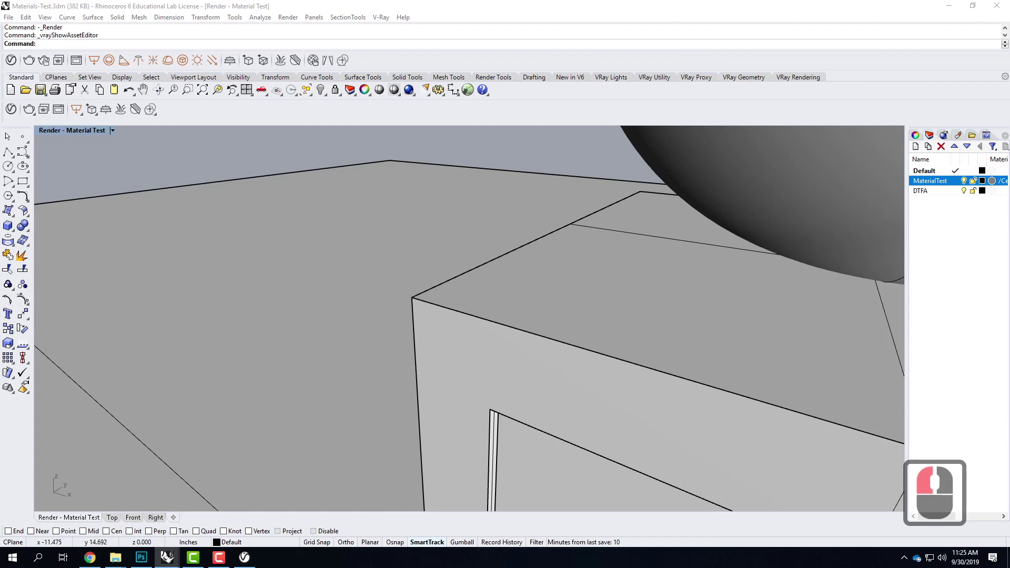
- Switch to Chrome and open vraymaterials.co.uk in a new tab
left_click(94, 557)
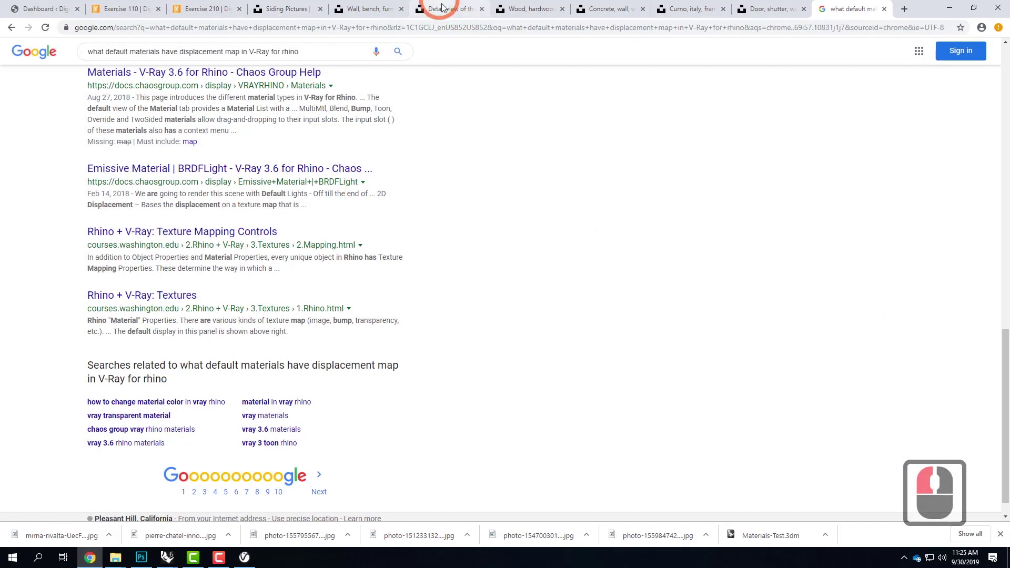
left_click(905, 9)
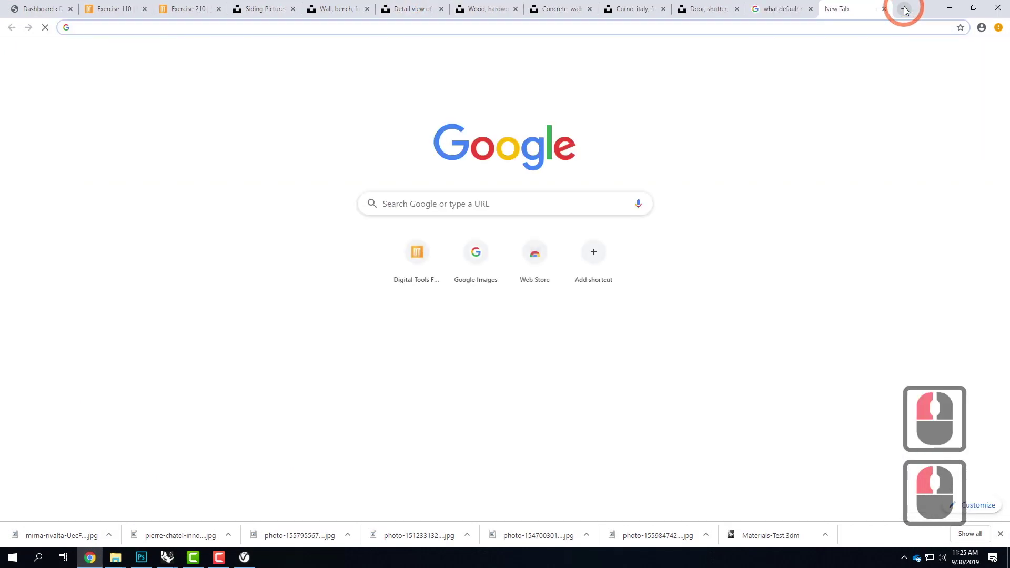
type("vrayma")
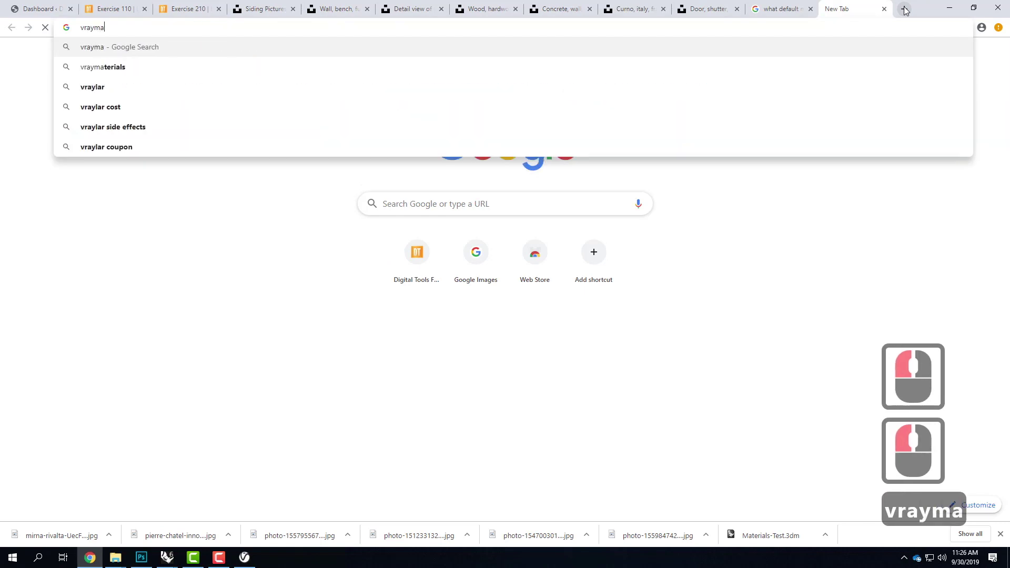
type("terials.co.uk")
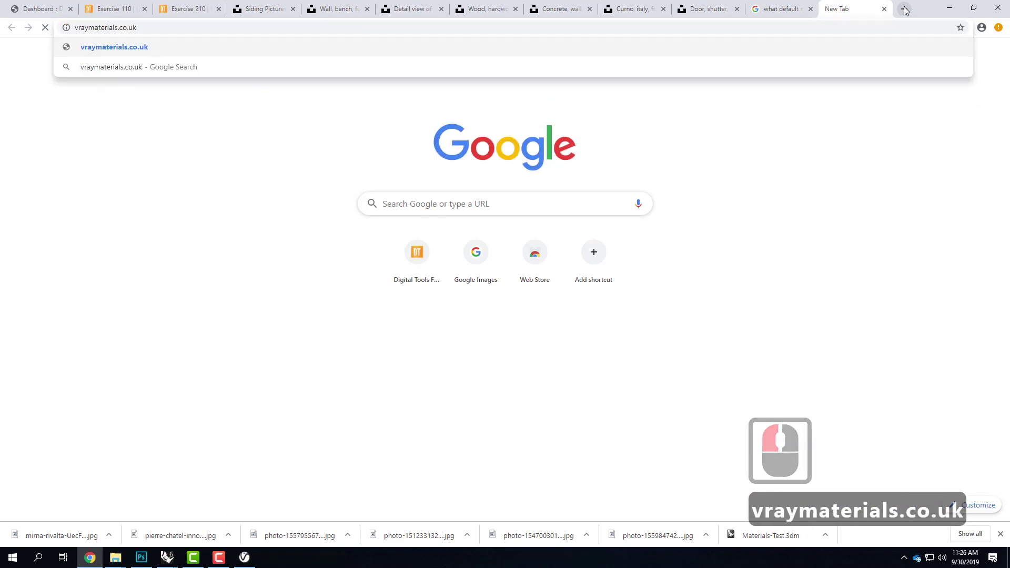
key("Return")
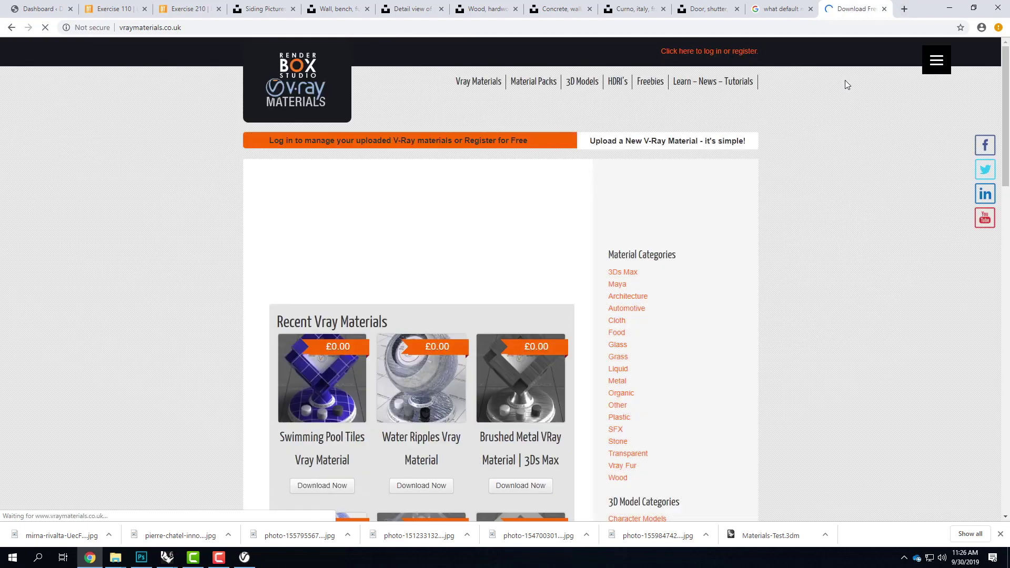
- Look over the recent materials on the site's home page and open the Vray Materials library
scroll(883, 274, "down", 3)
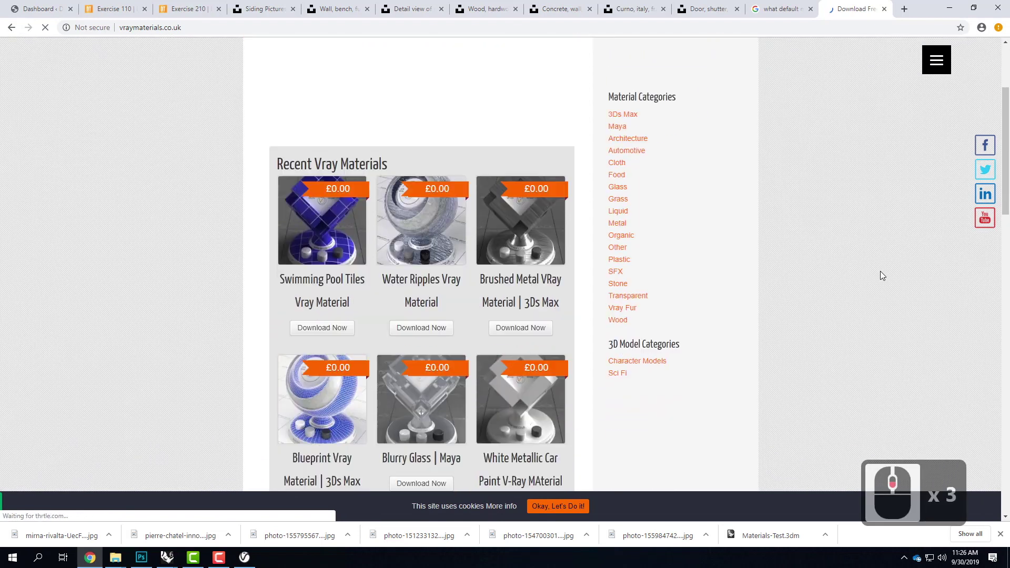
scroll(883, 275, "down", 5)
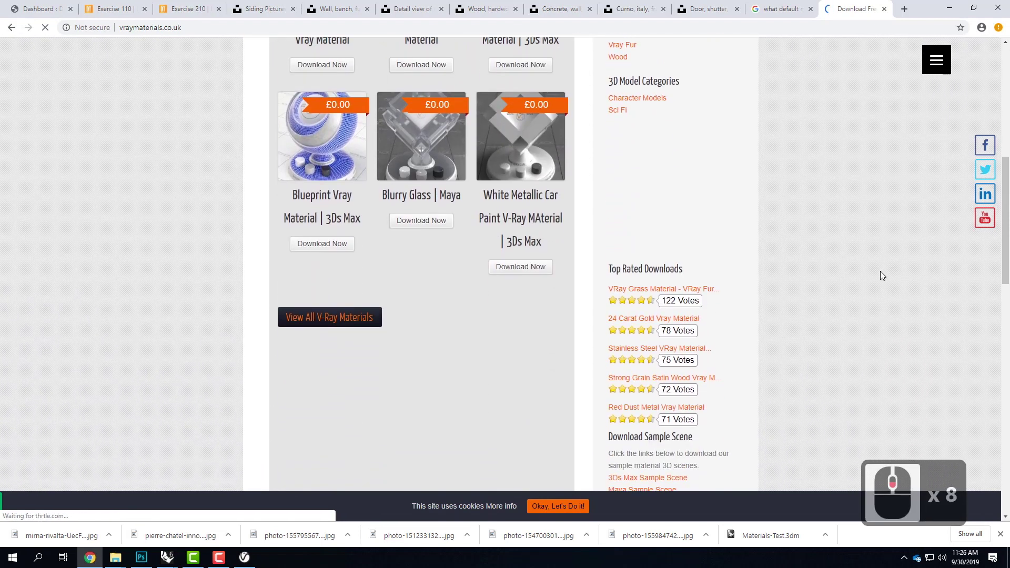
scroll(883, 275, "up", 3)
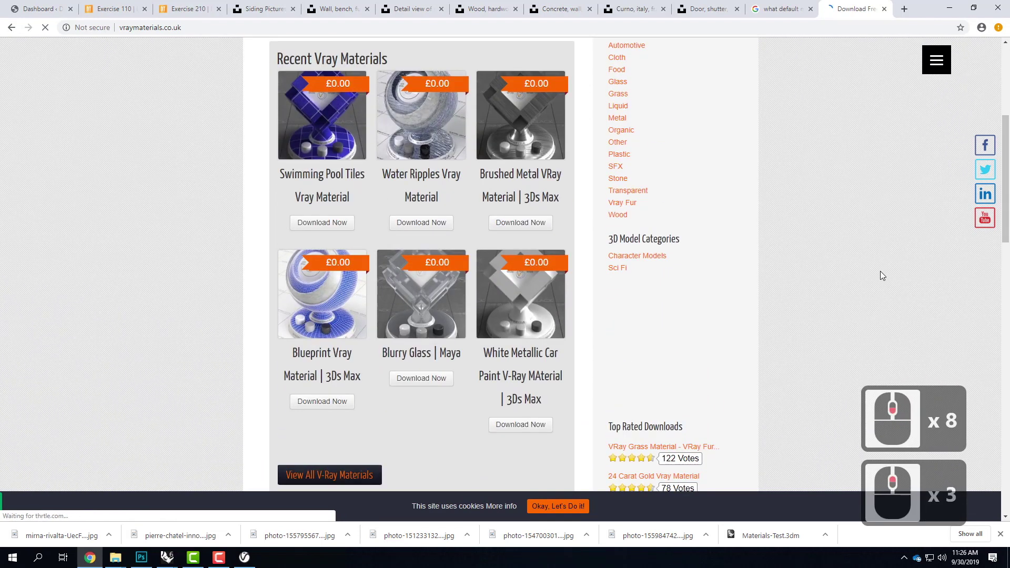
scroll(882, 273, "up", 3)
scroll(881, 273, "up", 3)
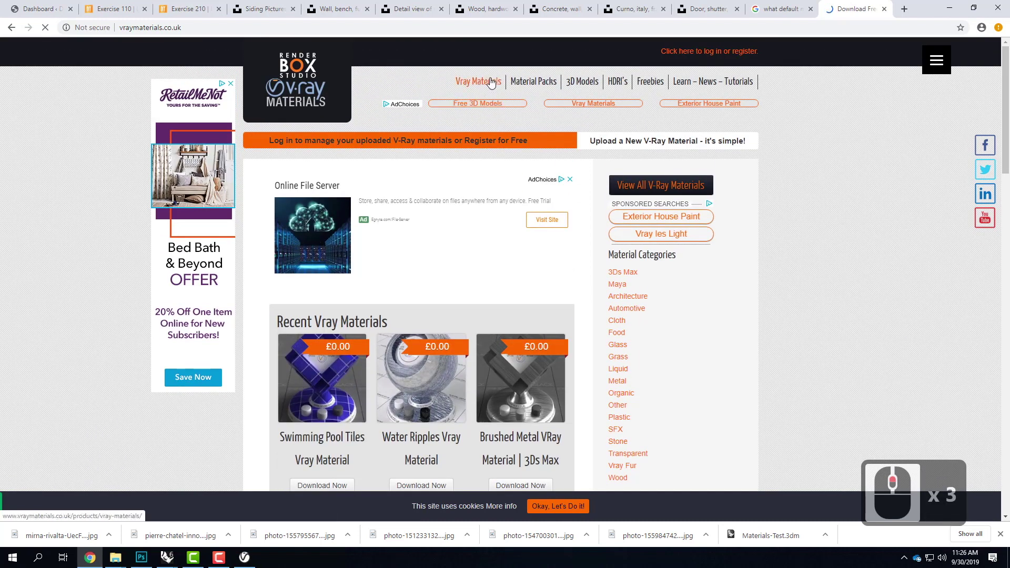
left_click(537, 106)
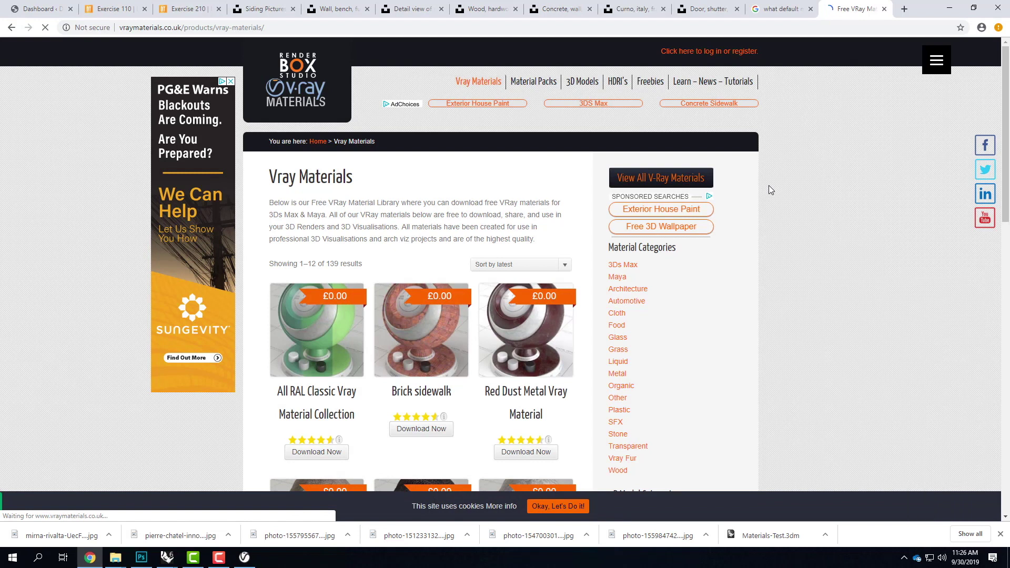
- Browse the first page of free V-Ray materials and continue to the materials on page 2
scroll(769, 187, "down", 8)
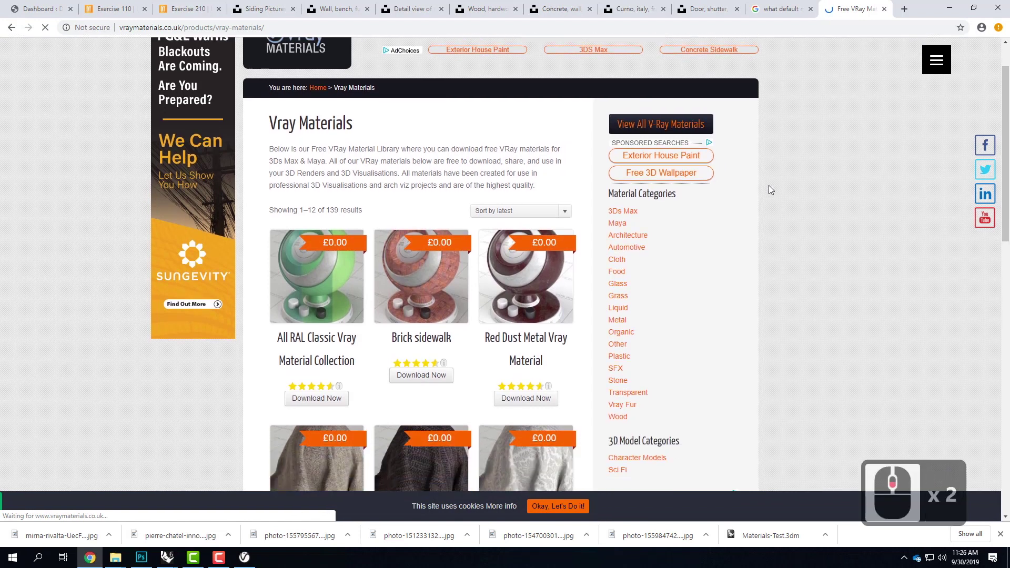
scroll(769, 187, "down", 10)
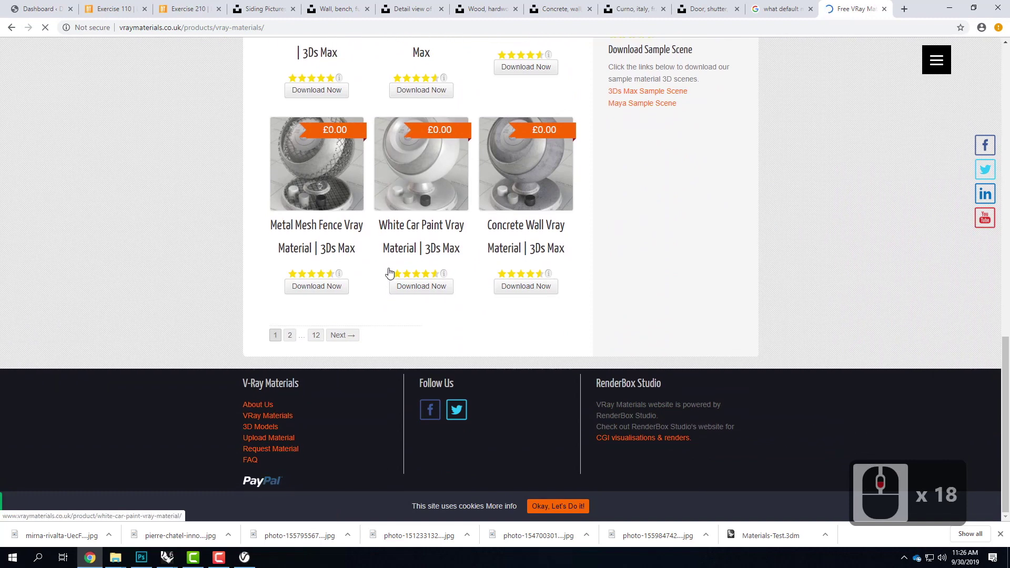
left_click(339, 335)
left_click(543, 217)
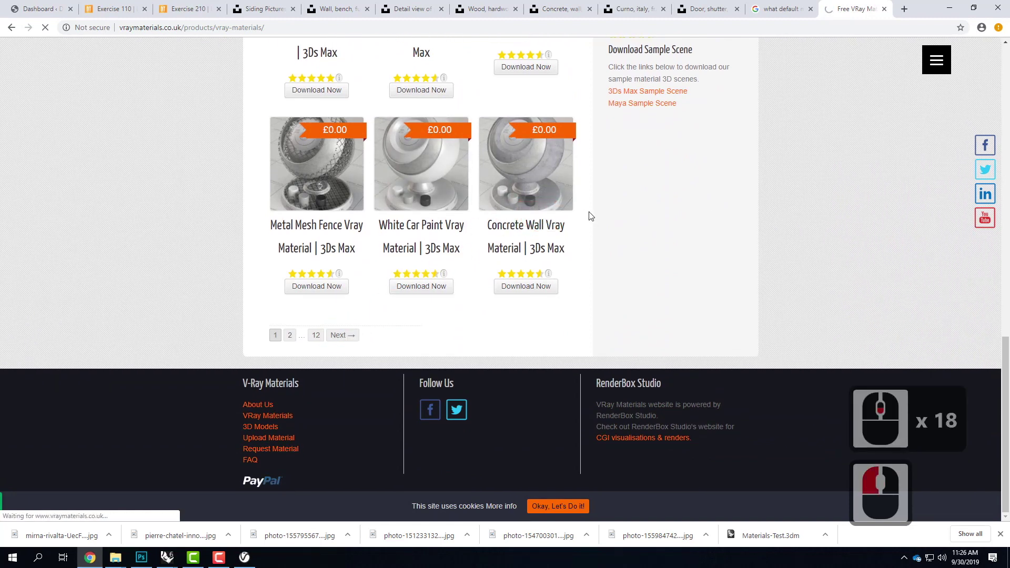
scroll(745, 243, "down", 2)
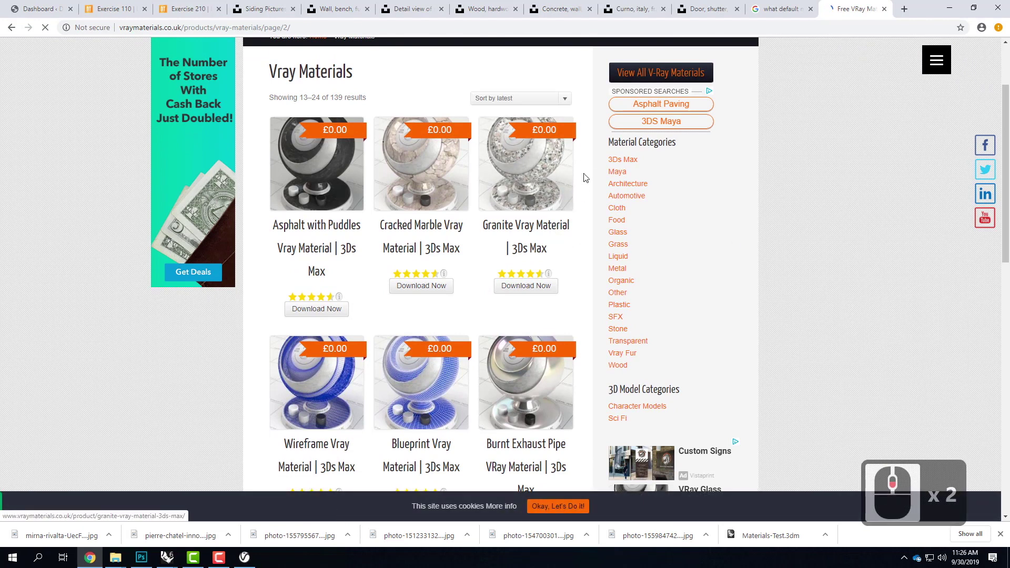
scroll(585, 179, "down", 3)
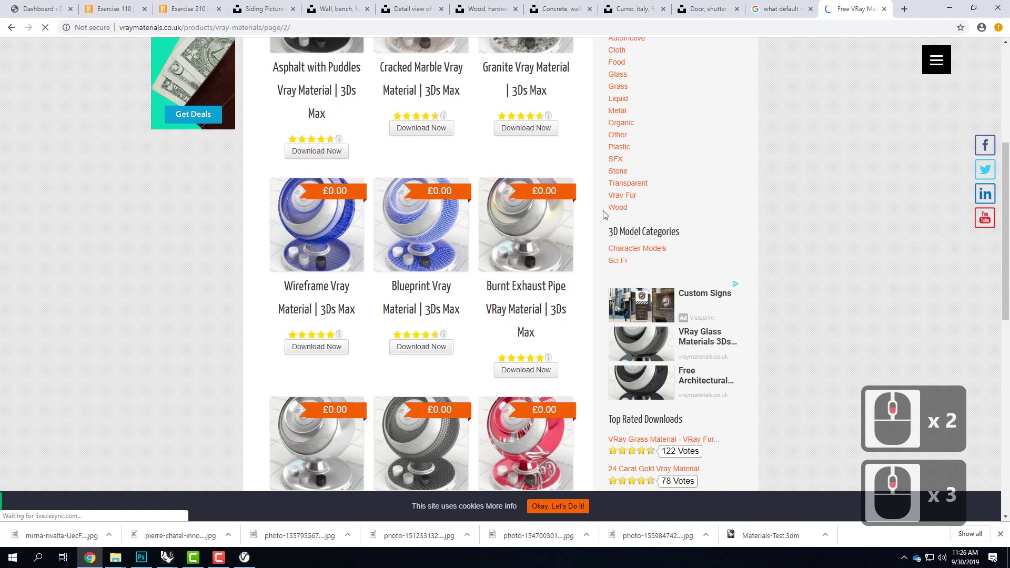
scroll(588, 181, "up", 2)
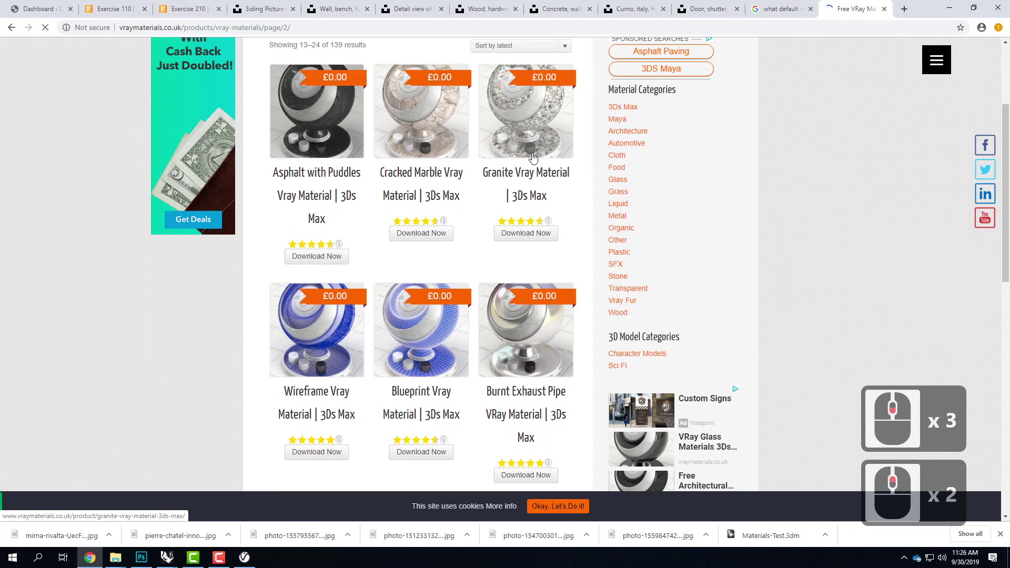
- Open the Granite Vray Material page from the materials list and download the material
left_click(544, 141)
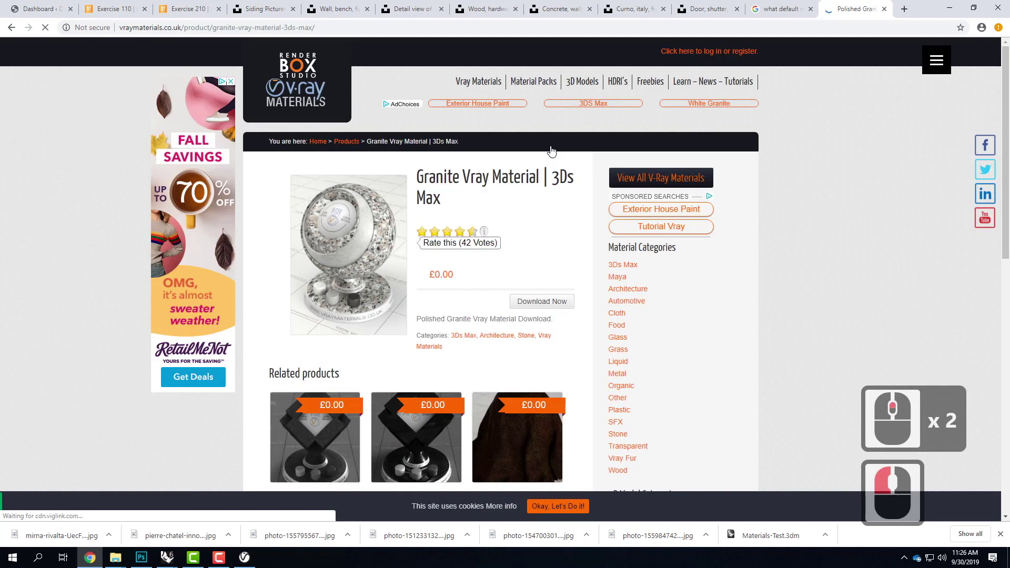
scroll(391, 307, "down", 3)
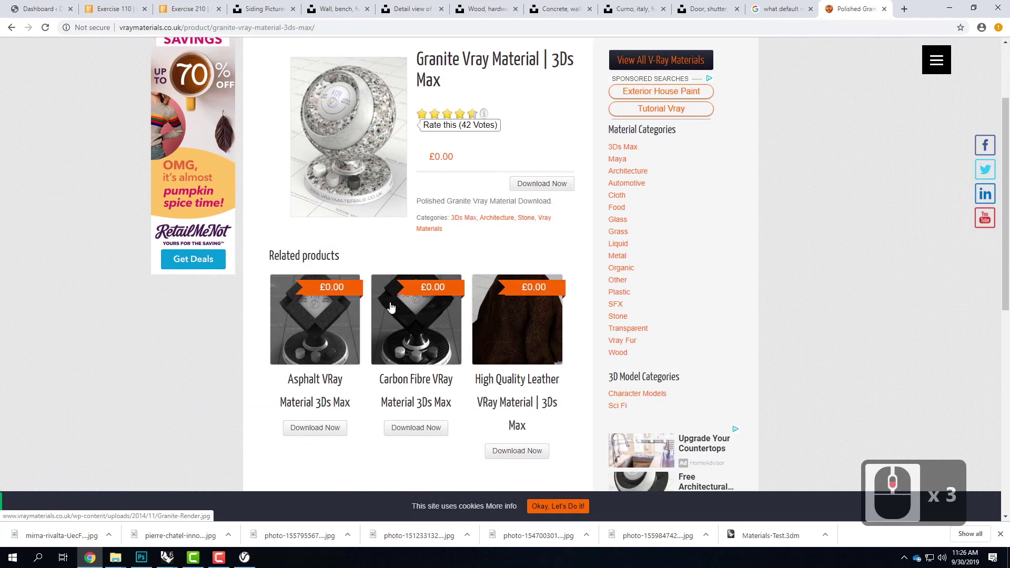
left_click(560, 147)
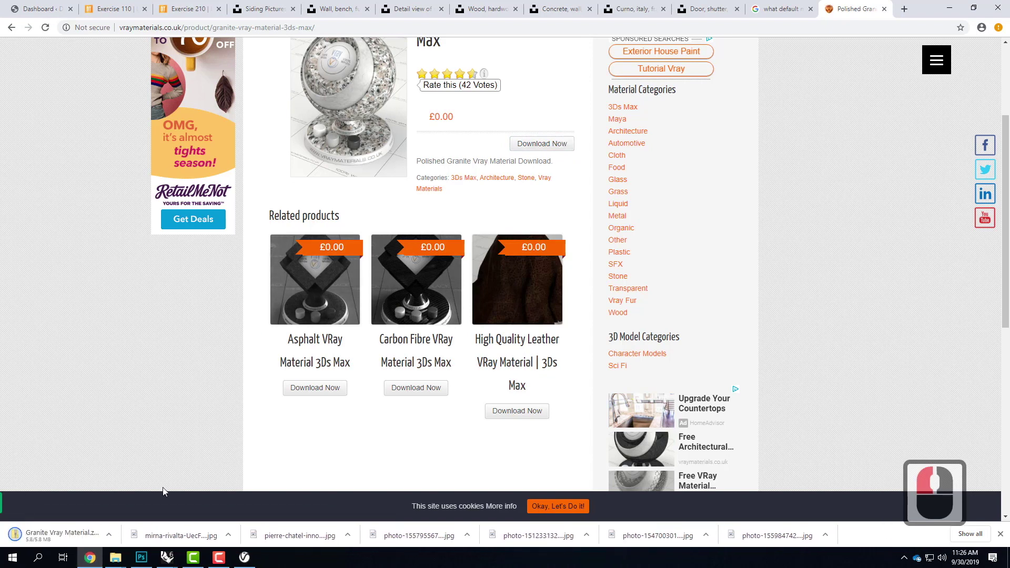
- Show the downloaded Granite Vray Material.zip in its folder and open the archive
left_click(109, 536)
left_click(141, 500)
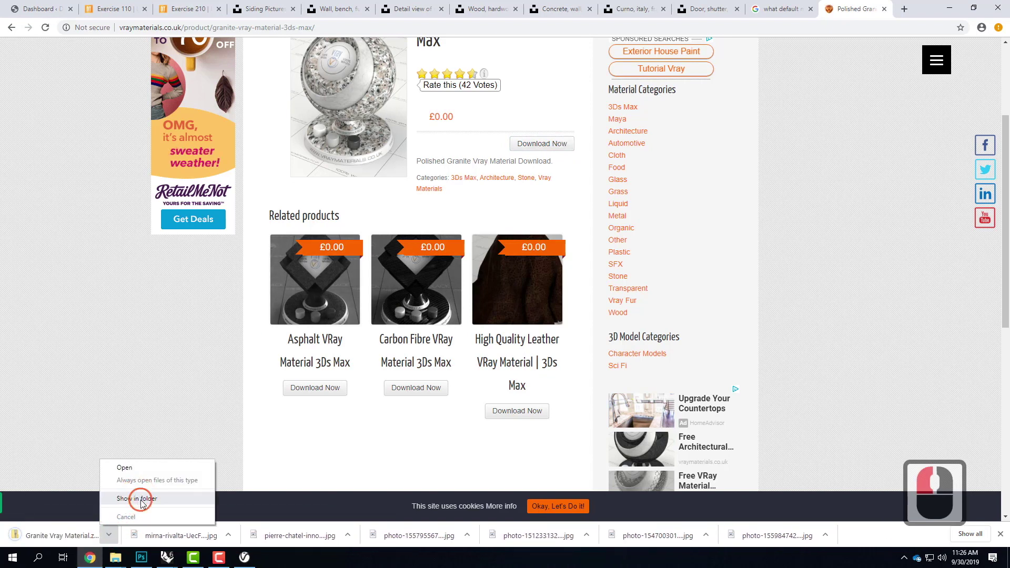
left_click(490, 280)
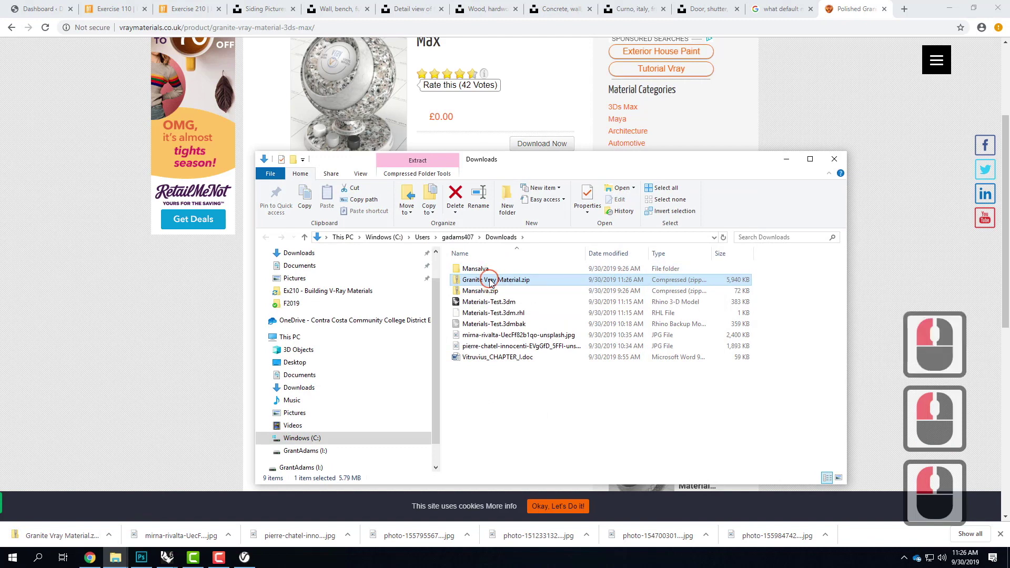
double_click(490, 280)
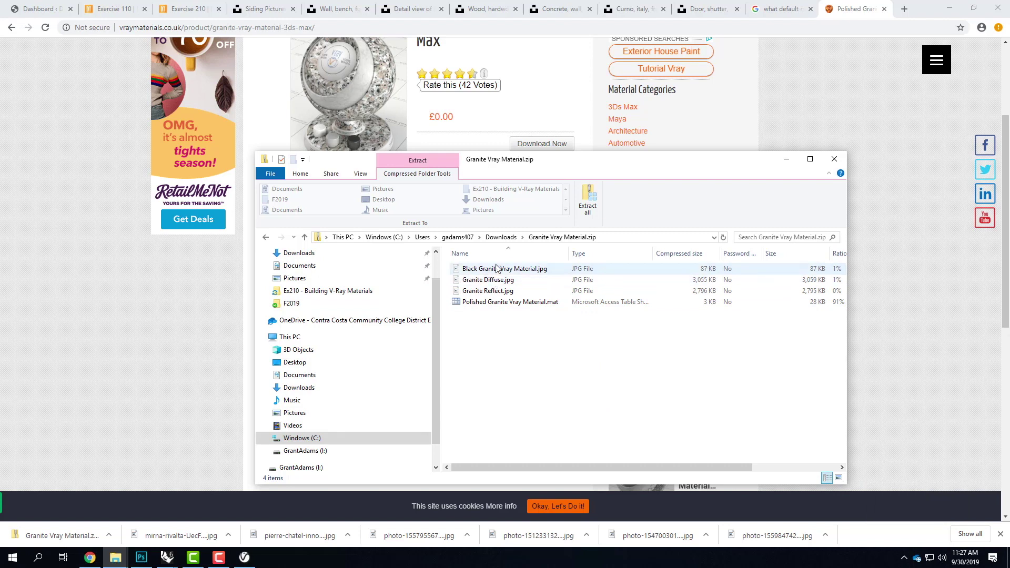
- Open Granite Diffuse.jpg from the archive, look over the whole texture, and close the image
left_click(488, 279)
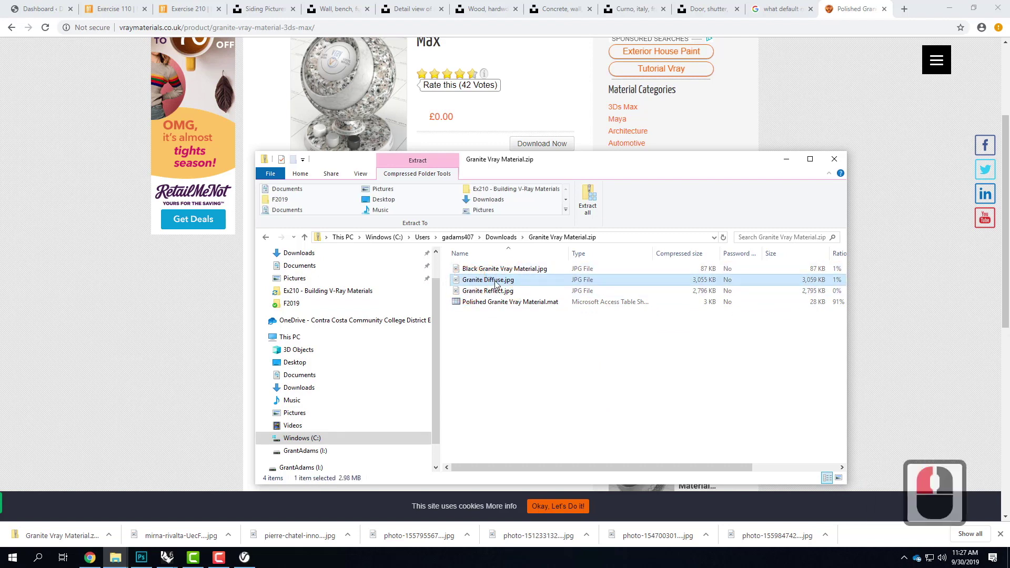
double_click(496, 283)
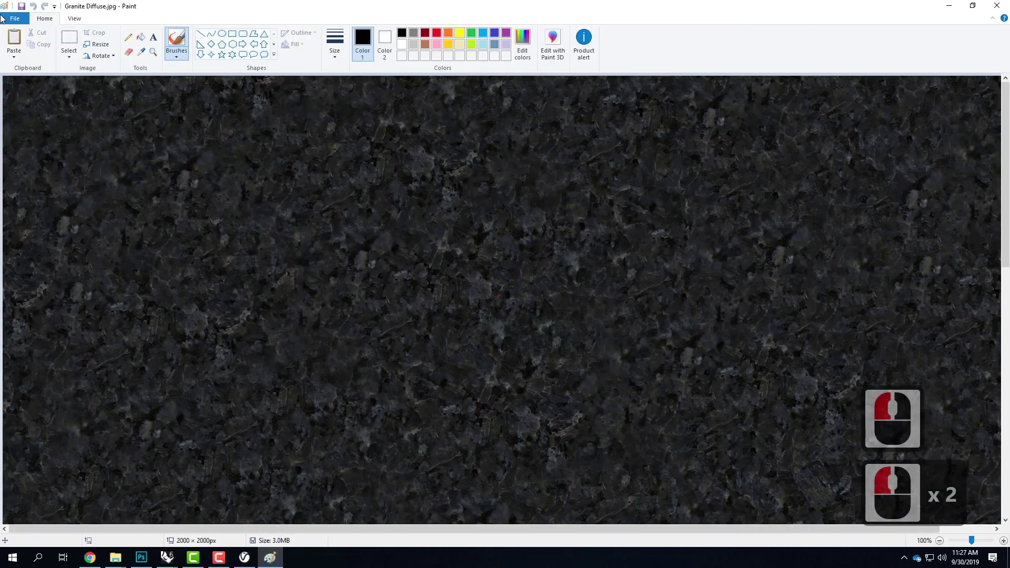
scroll(472, 226, "down", 10)
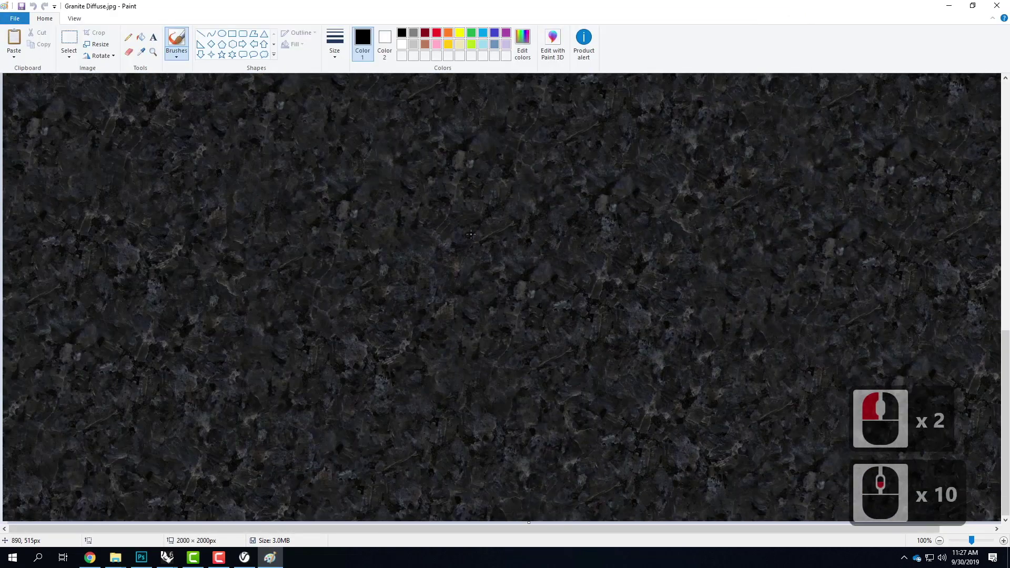
scroll(471, 236, "up", 12)
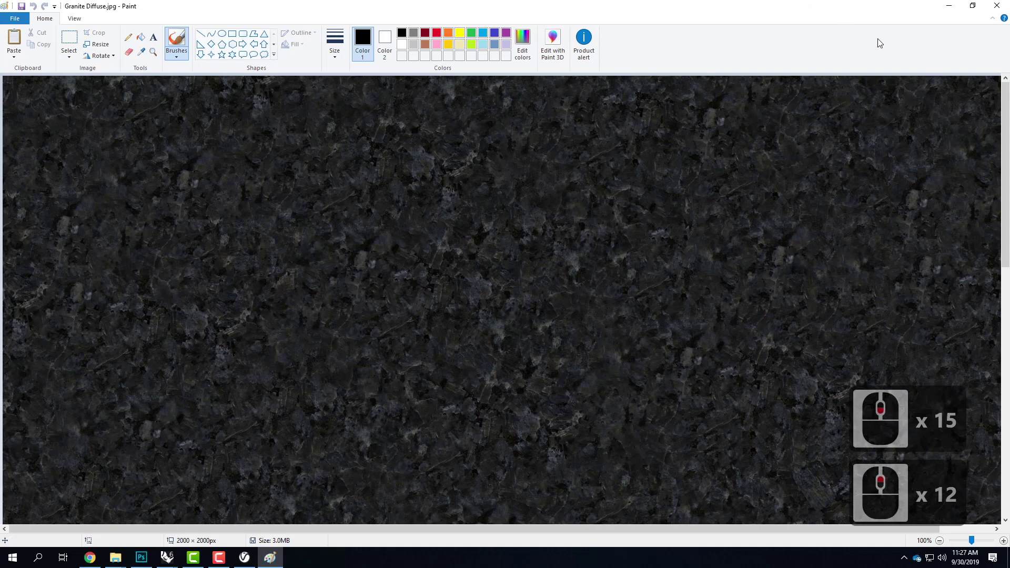
left_click(998, 7)
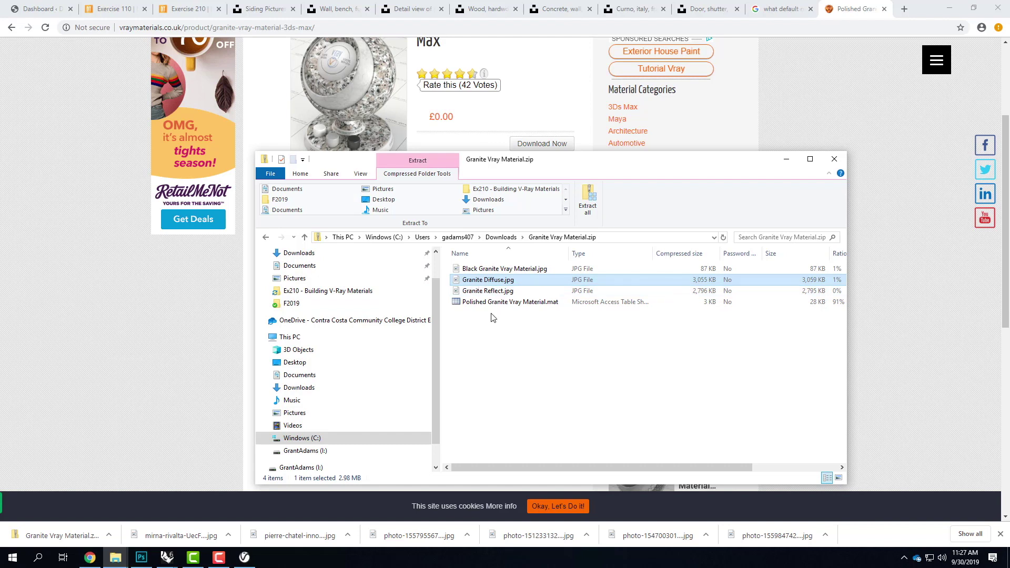
- Open Granite Reflect.jpg from the archive, examine the full reflection map, and close the image
left_click(471, 293)
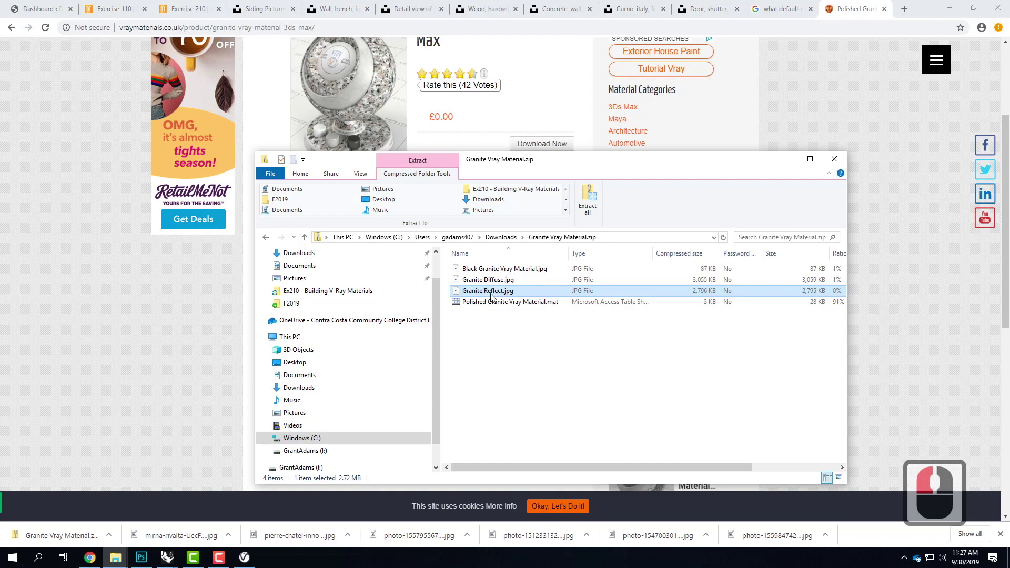
double_click(491, 292)
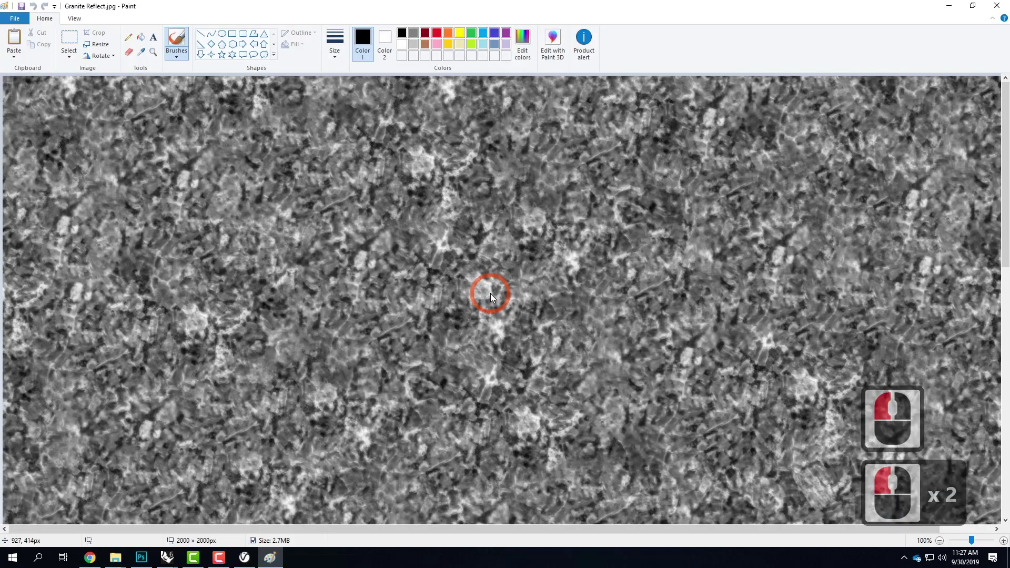
scroll(491, 295, "down", 10)
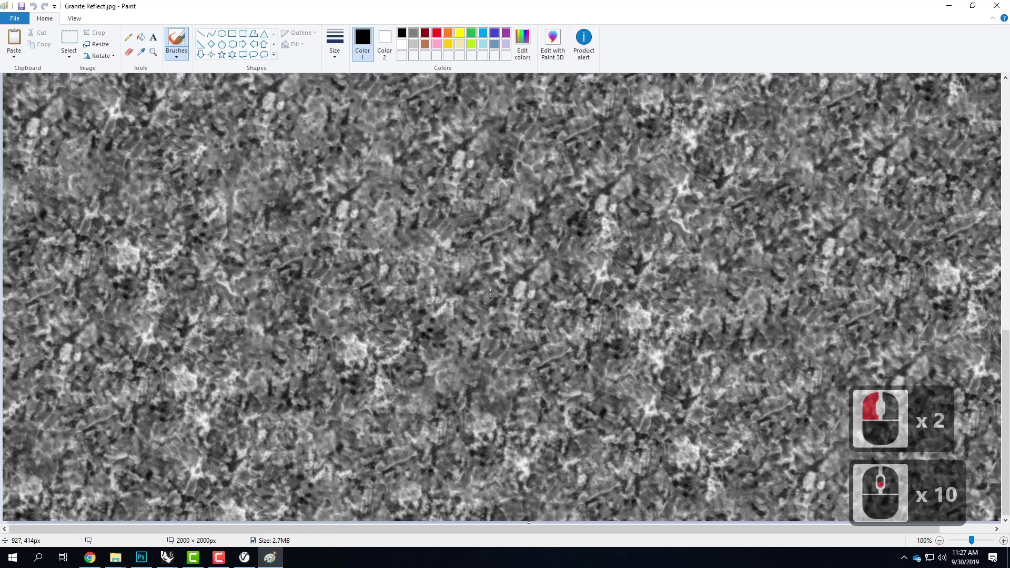
scroll(491, 294, "up", 11)
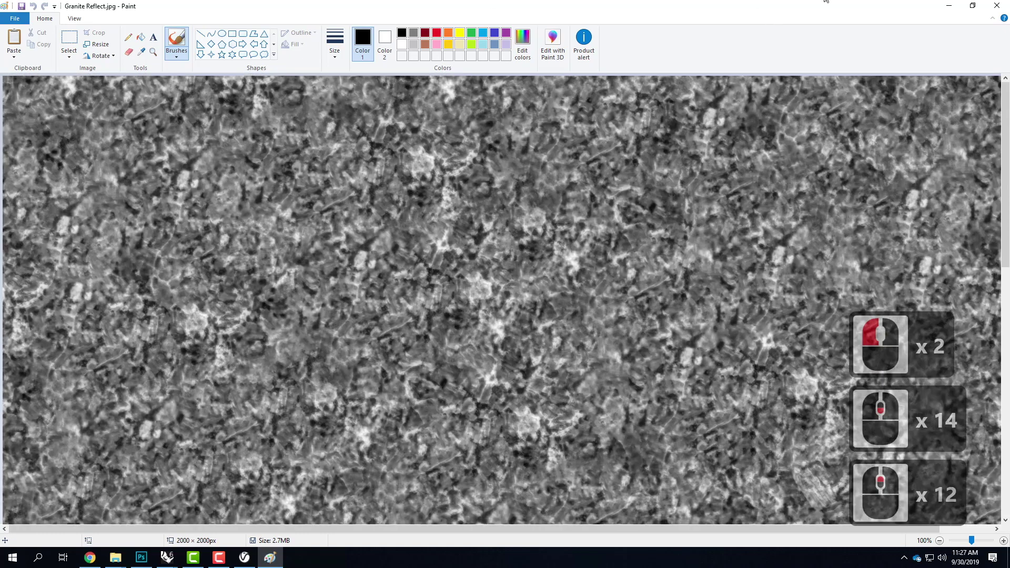
left_click(996, 6)
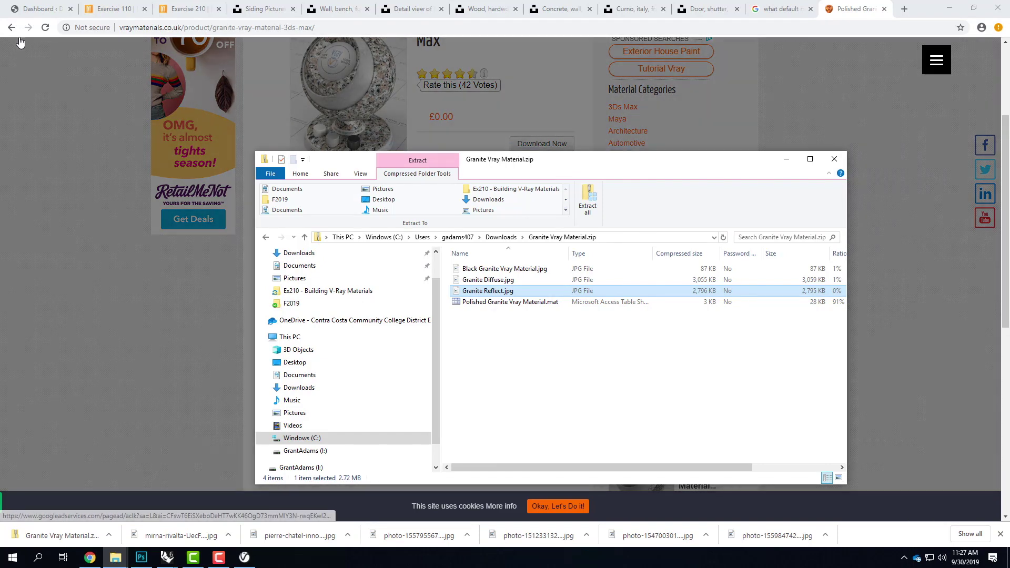
- Return to the V-Ray materials list in Chrome and continue to page 3 to browse its materials
left_click(13, 28)
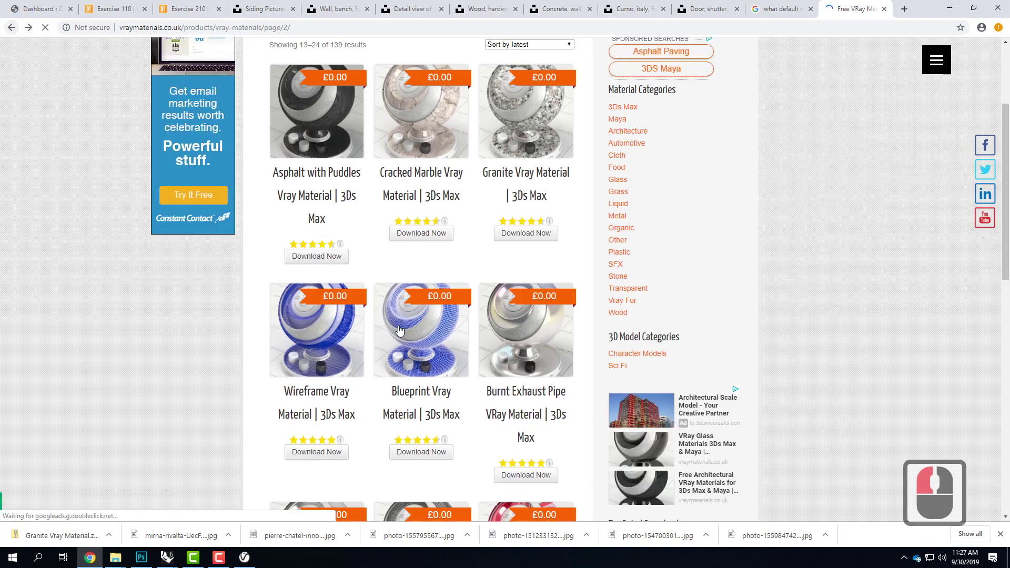
scroll(400, 330, "down", 11)
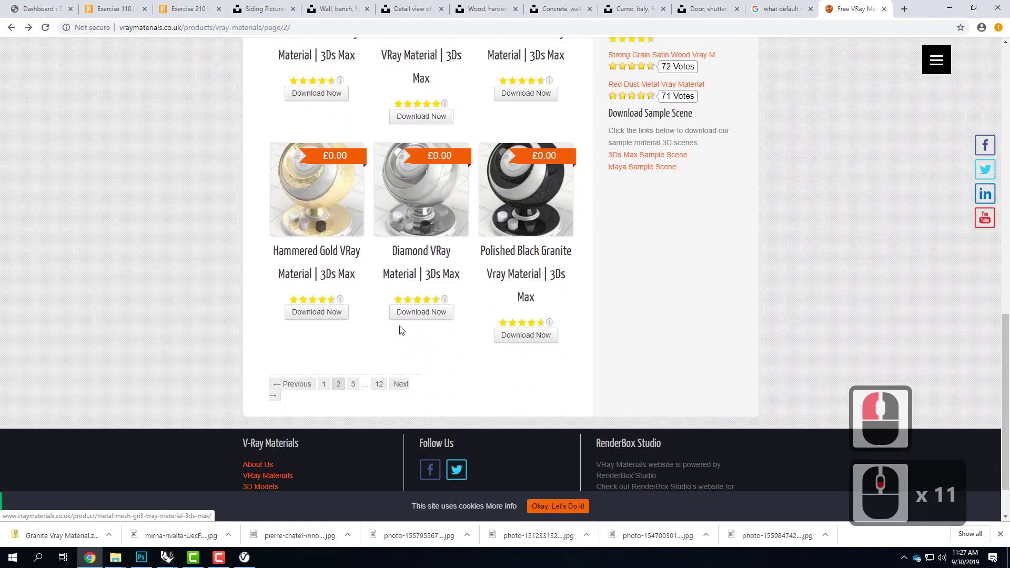
left_click(352, 386)
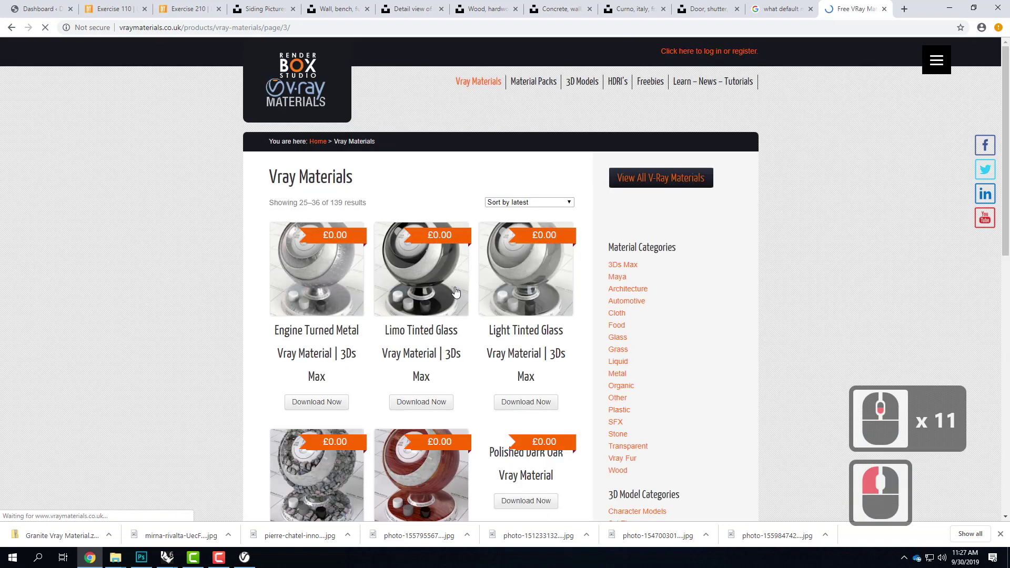
scroll(579, 300, "down", 2)
scroll(579, 304, "down", 3)
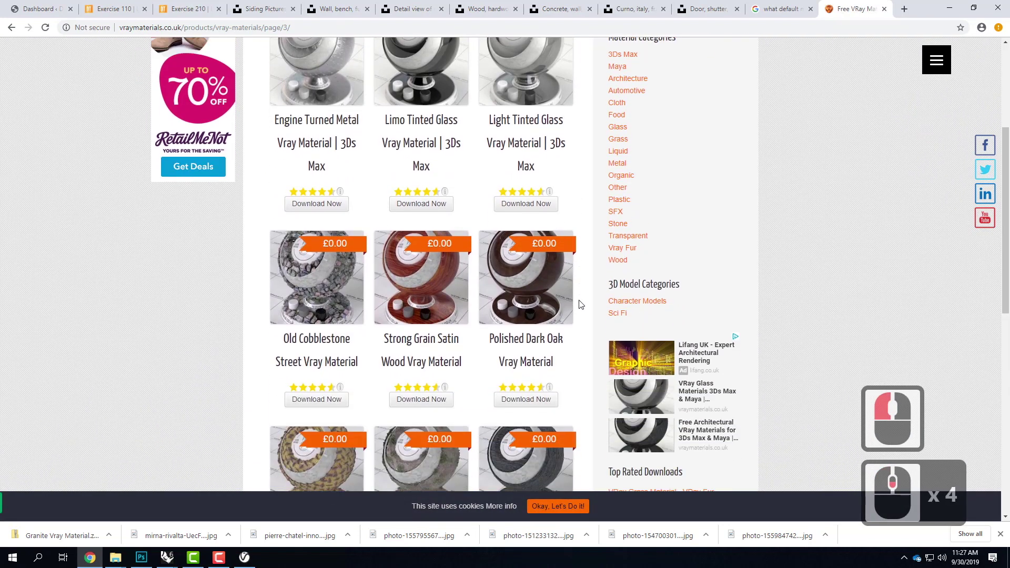
- Download the Old Cobblestone Street Vray Material and open oldCobbleStreet.zip from the Downloads folder
left_click(313, 230)
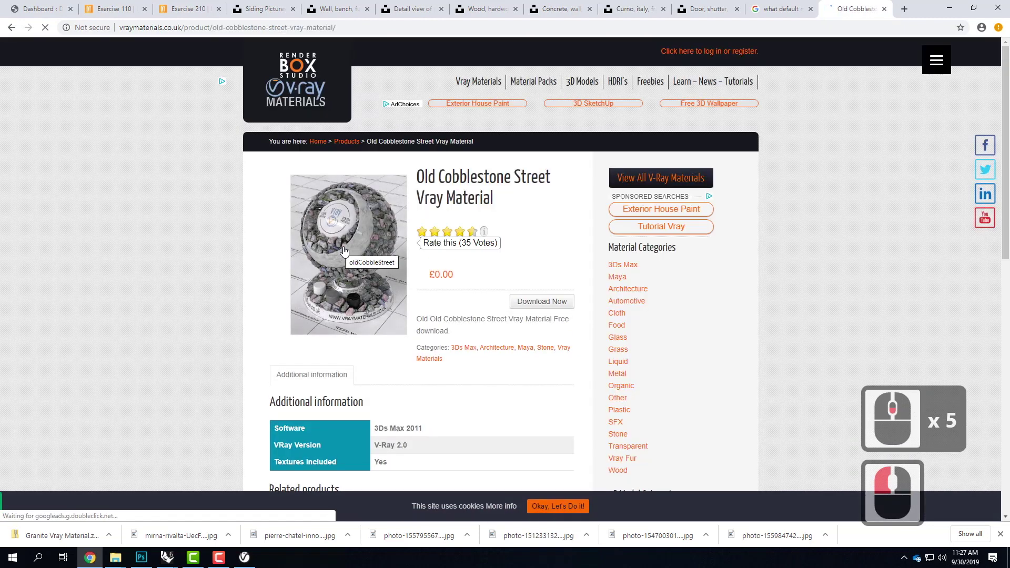
left_click(542, 302)
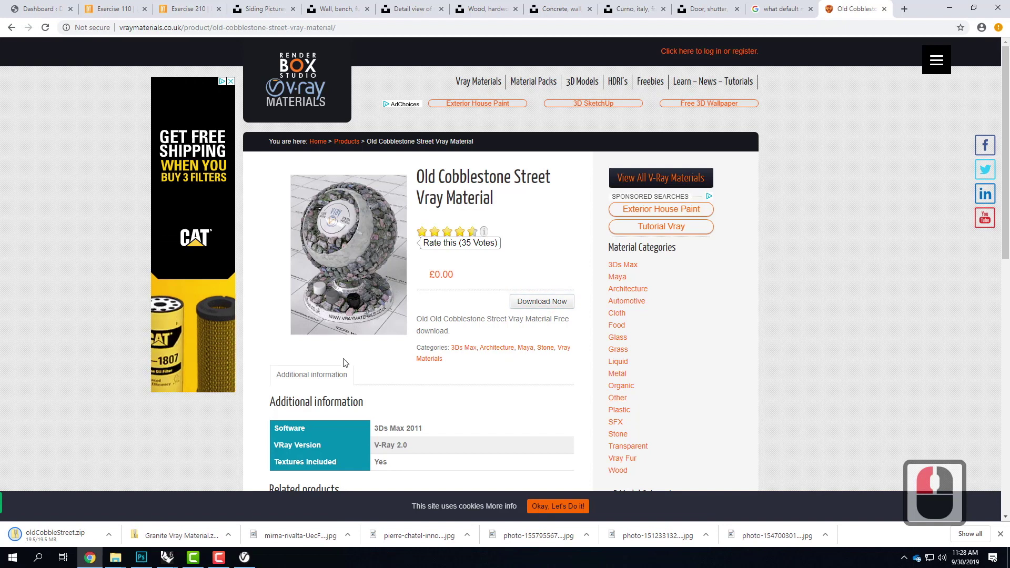
left_click(109, 536)
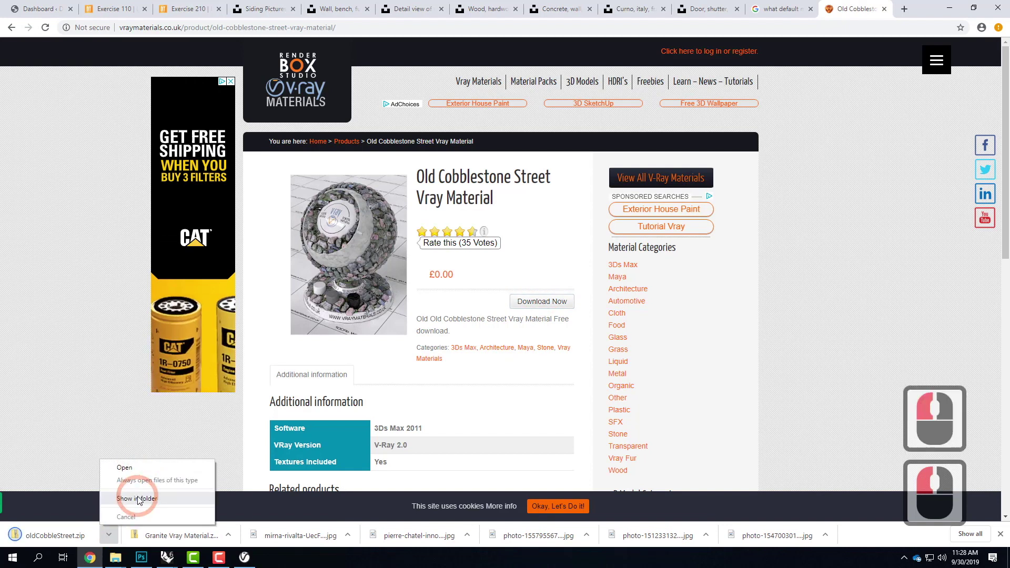
left_click(135, 492)
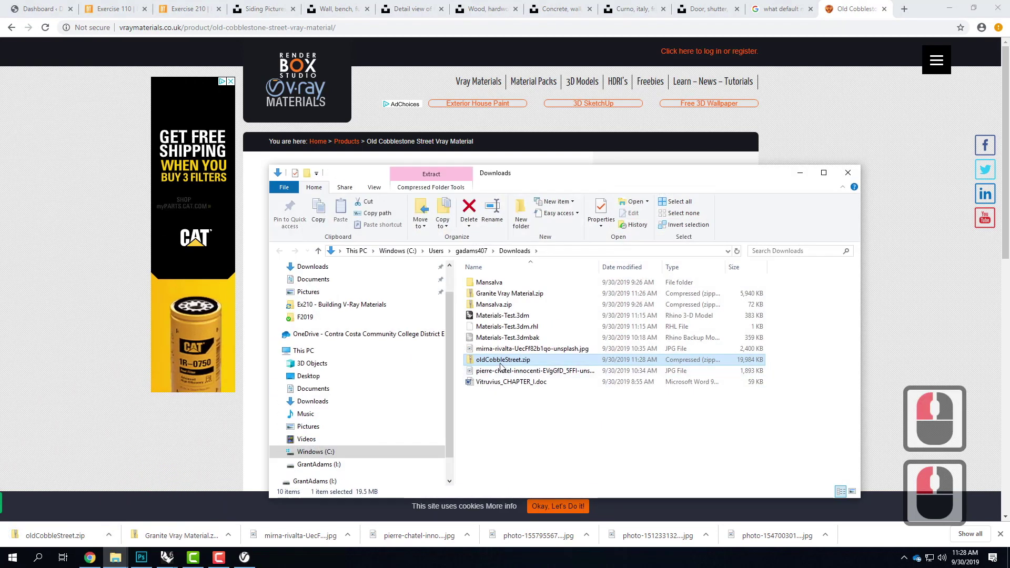
double_click(507, 361)
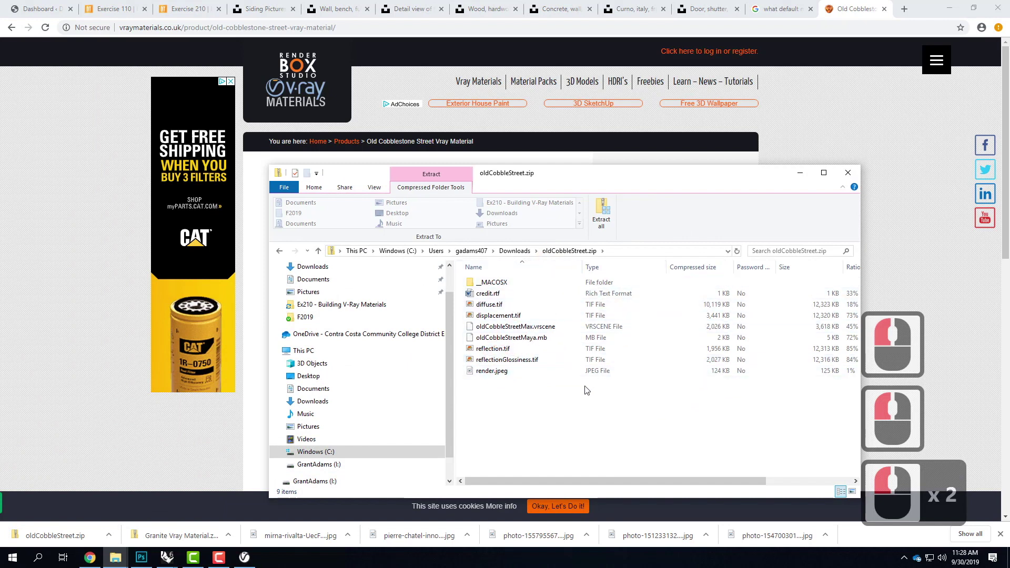
- Reposition the archive window and go through its diffuse, displacement and reflectionGlossiness TIF maps
left_click_drag(528, 180, 415, 102)
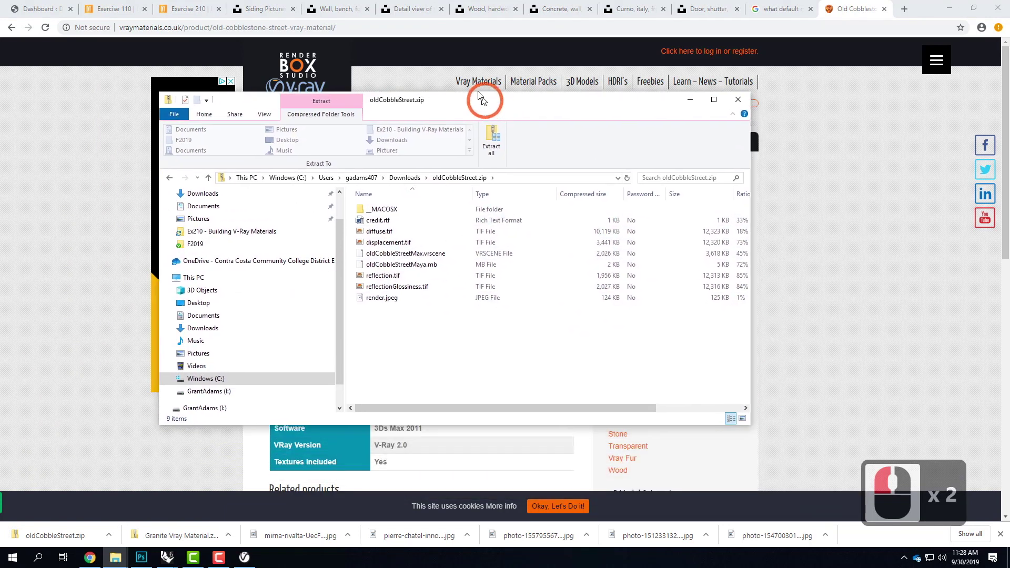
left_click(376, 228)
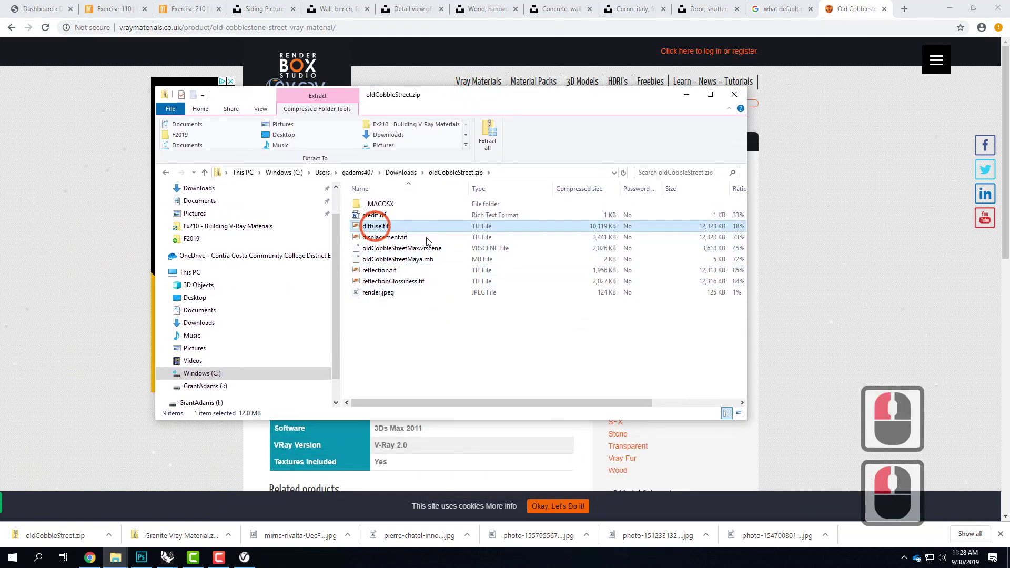
left_click(525, 240)
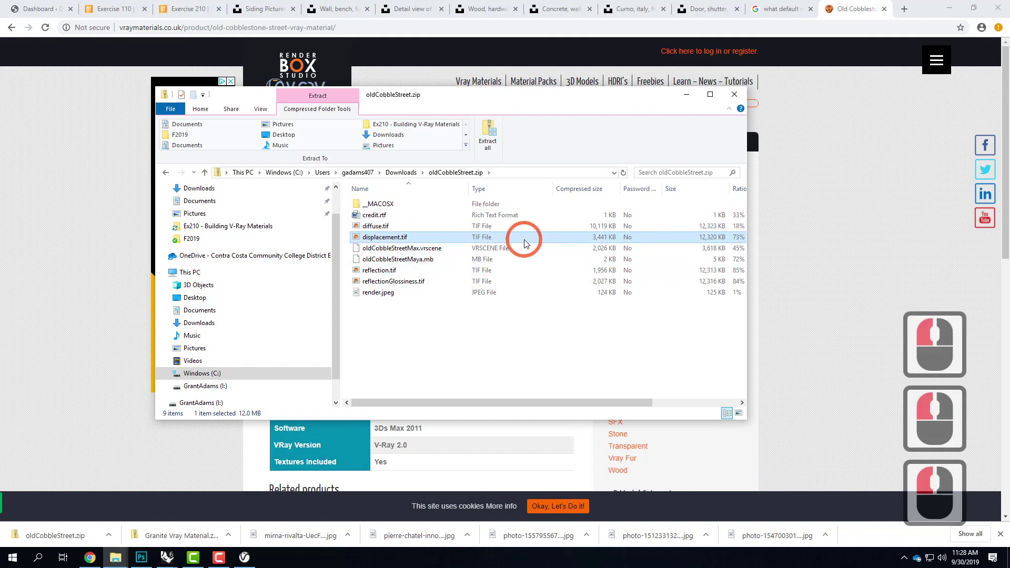
left_click(394, 283)
double_click(504, 286)
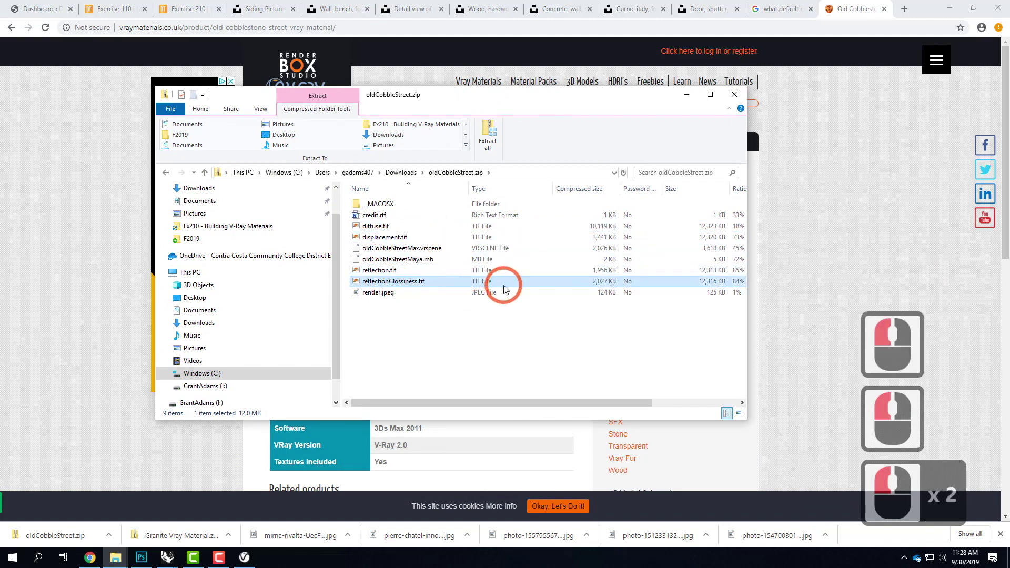
- Try to open diffuse.tif and displacement.tif together from the oldCobbleStreet archive
left_click(382, 228)
left_click(383, 238)
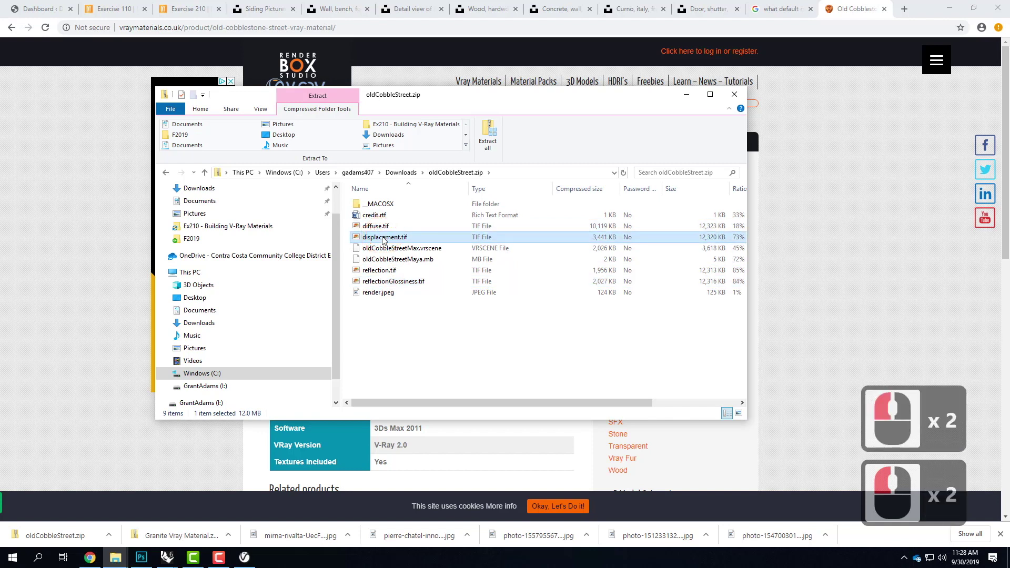
left_click(403, 230, "shift")
right_click(386, 228)
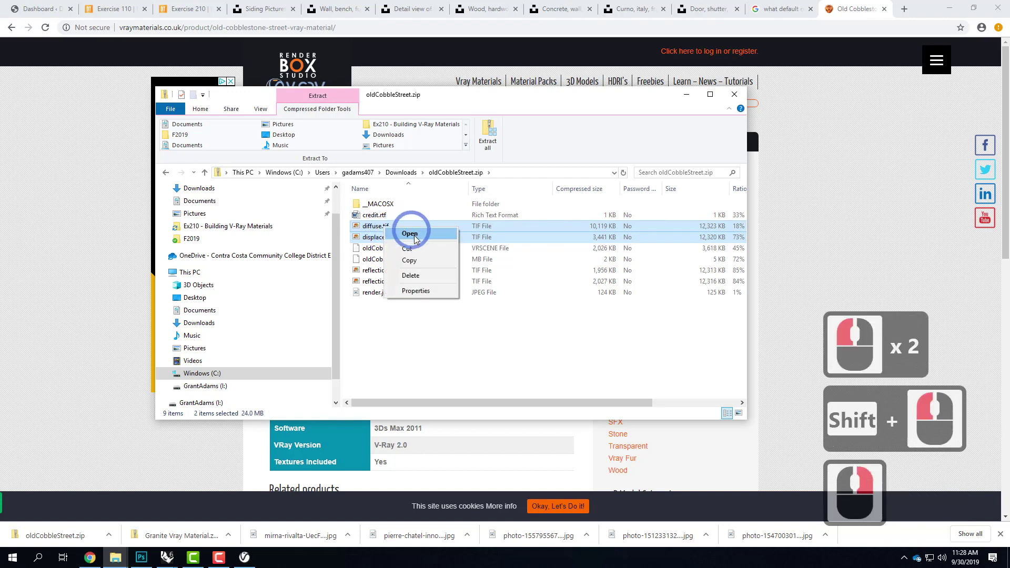
left_click(392, 231)
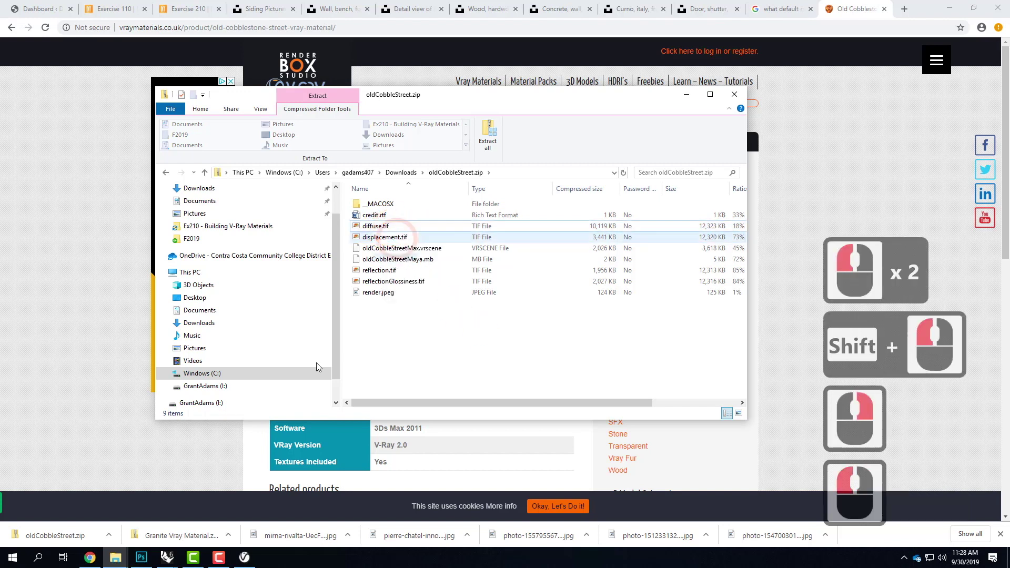
- Switch to Photoshop and try to open oldCobbleStreet.zip directly from the Downloads folder
left_click(141, 557)
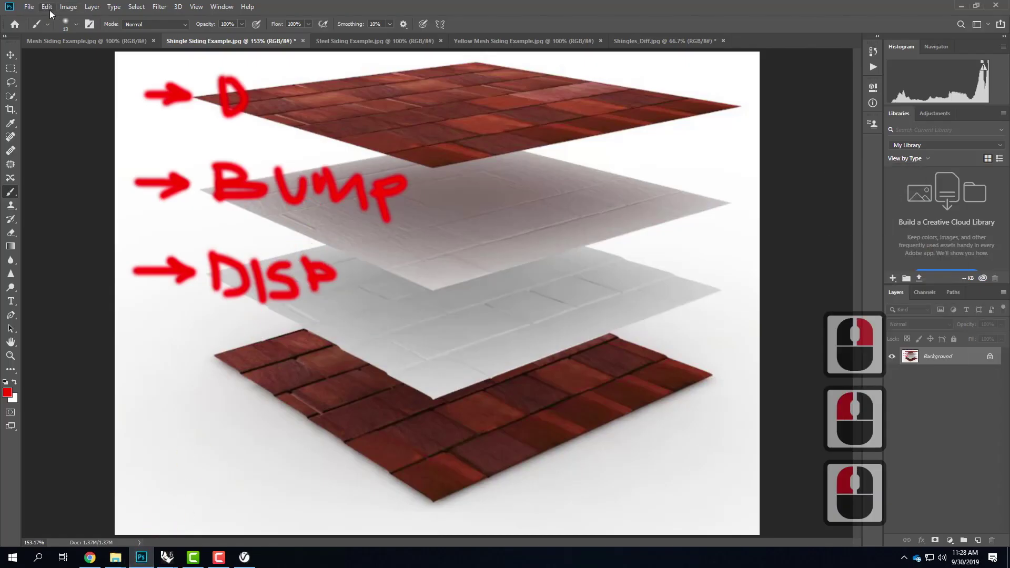
left_click(29, 6)
left_click(32, 24)
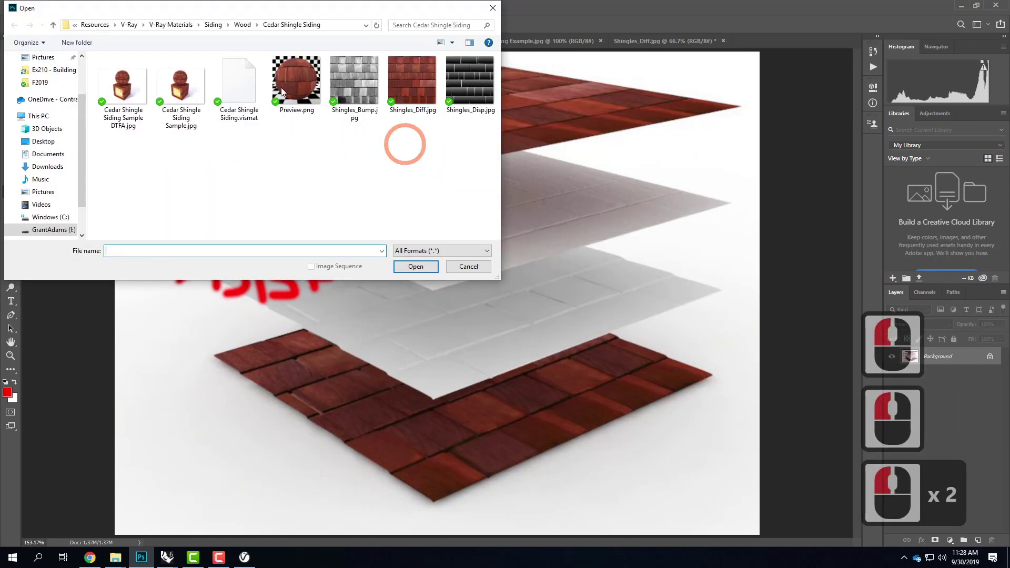
scroll(66, 86, "up", 6)
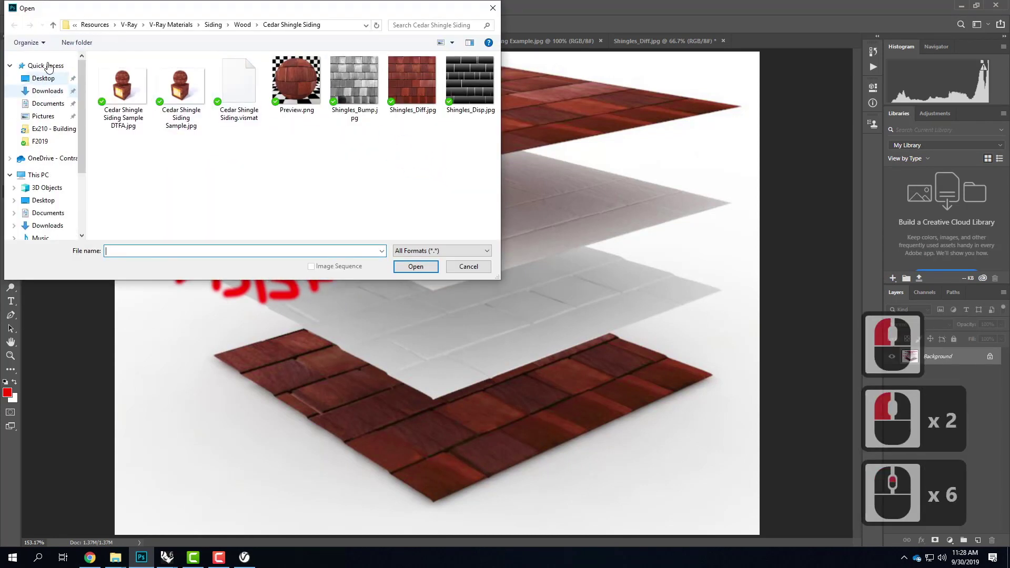
left_click(47, 90)
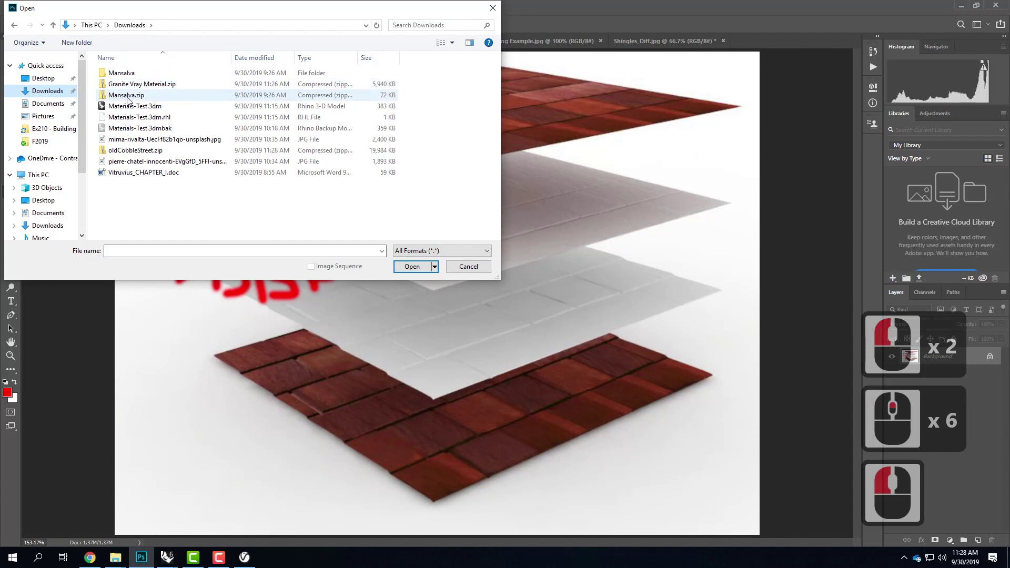
double_click(122, 151)
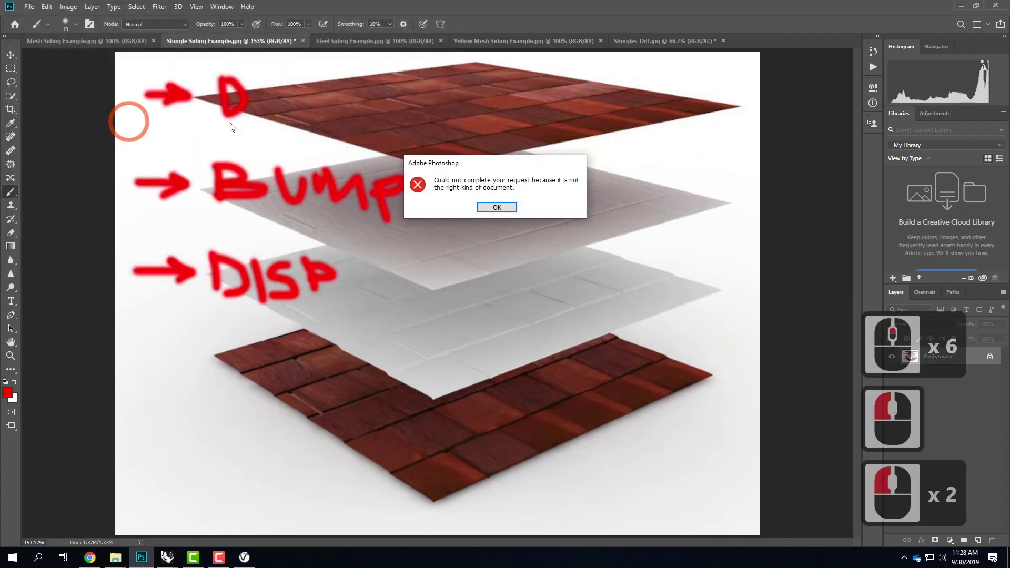
left_click(497, 208)
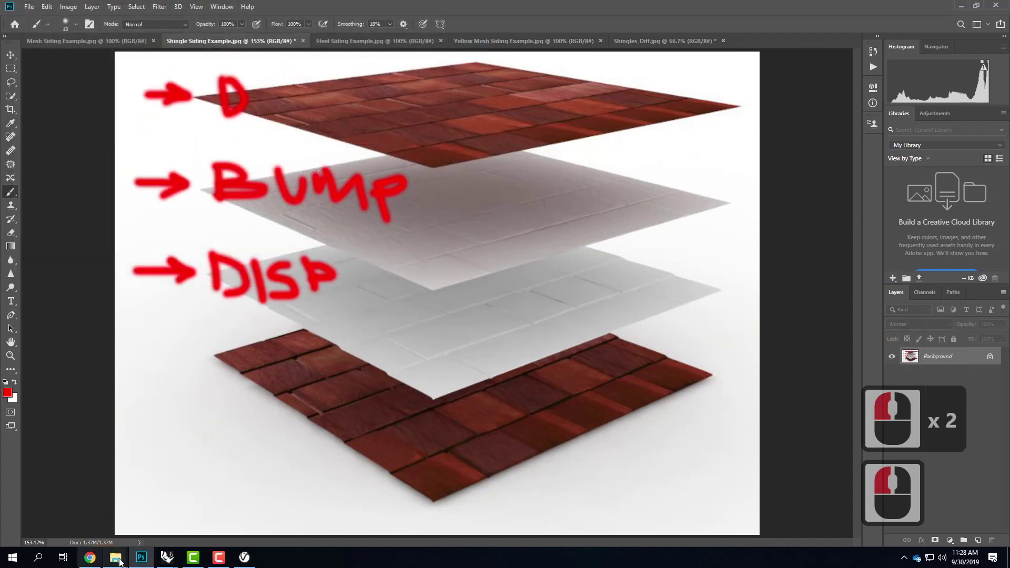
- Return to the oldCobbleStreet.zip window in File Explorer and extract all its files to an oldCobbleStreet folder in Downloads
left_click(115, 558)
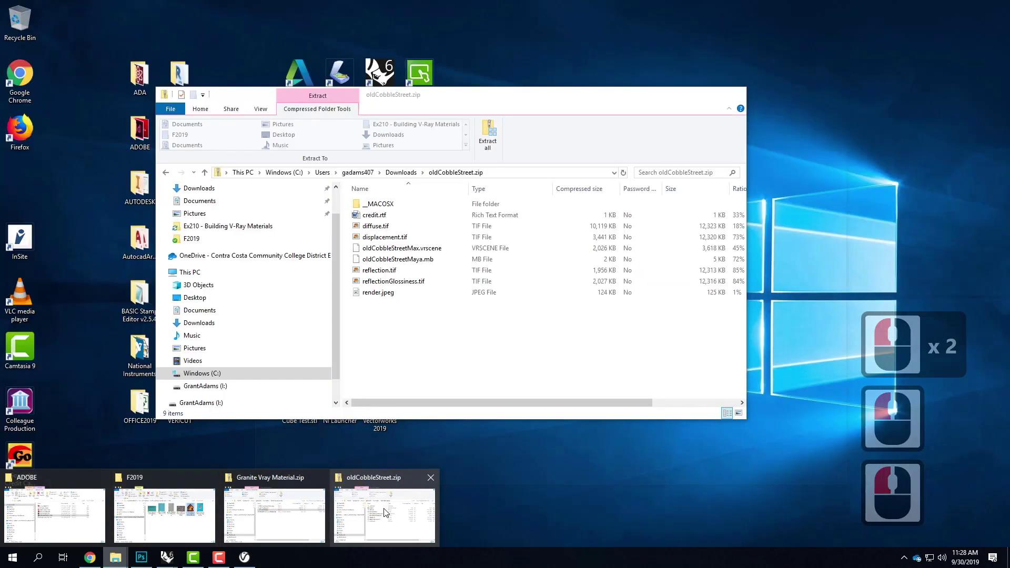
left_click(385, 516)
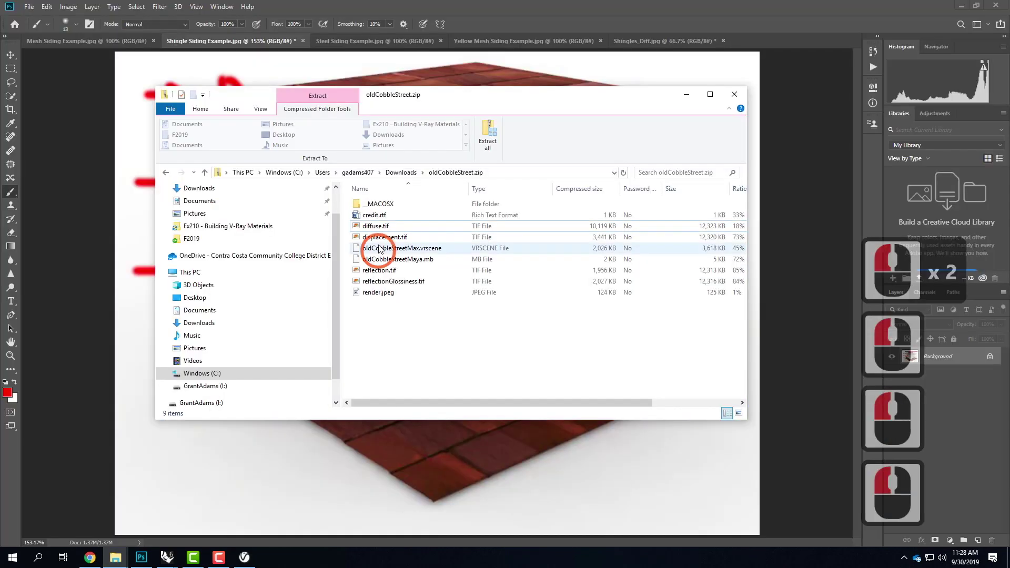
left_click(489, 144)
left_click(602, 380)
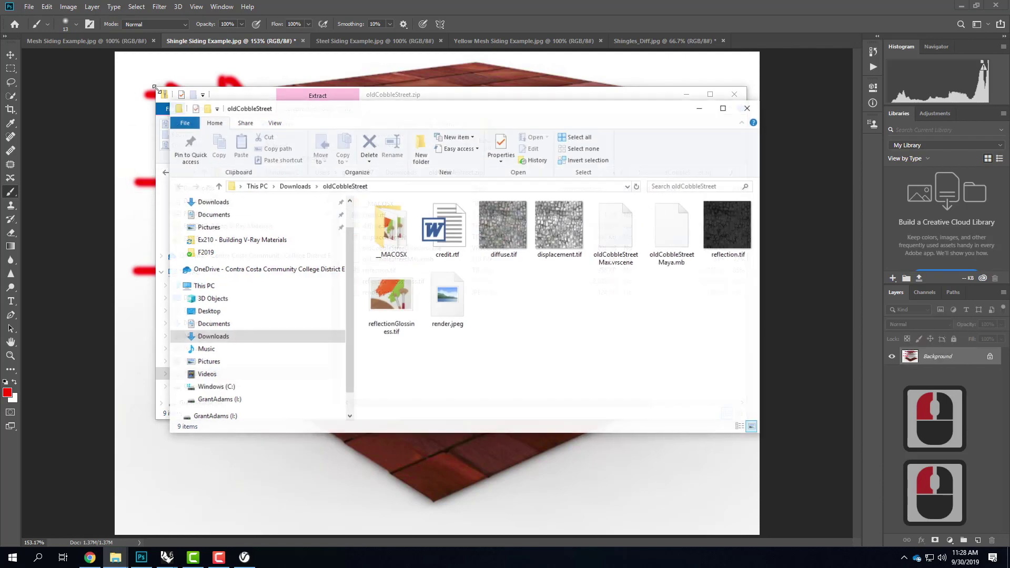
- Open diffuse.tif and displacement.tif together in Photoshop from the extracted oldCobbleStreet folder in Downloads
left_click(293, 14)
left_click(29, 7)
left_click(36, 29)
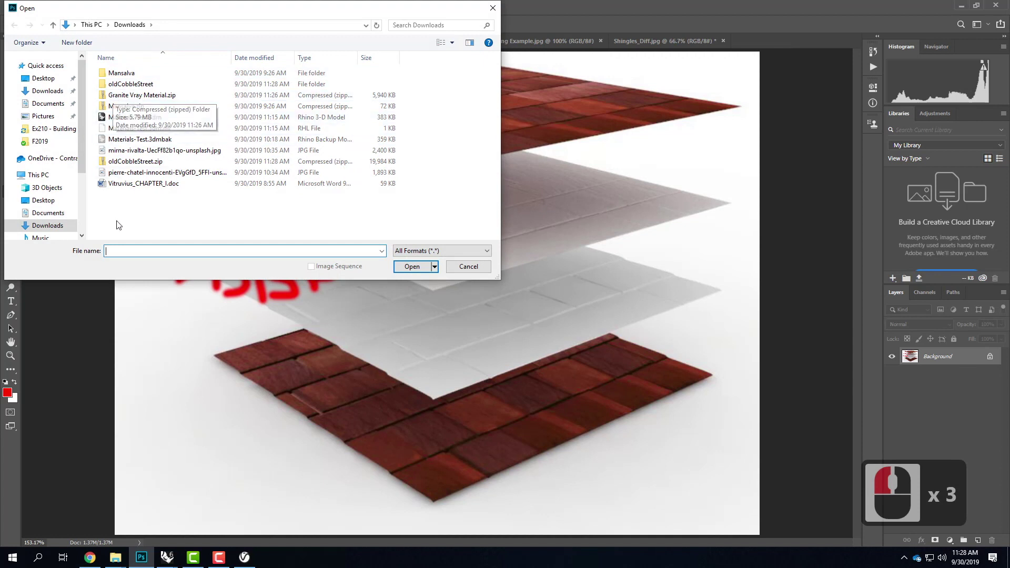
double_click(118, 83)
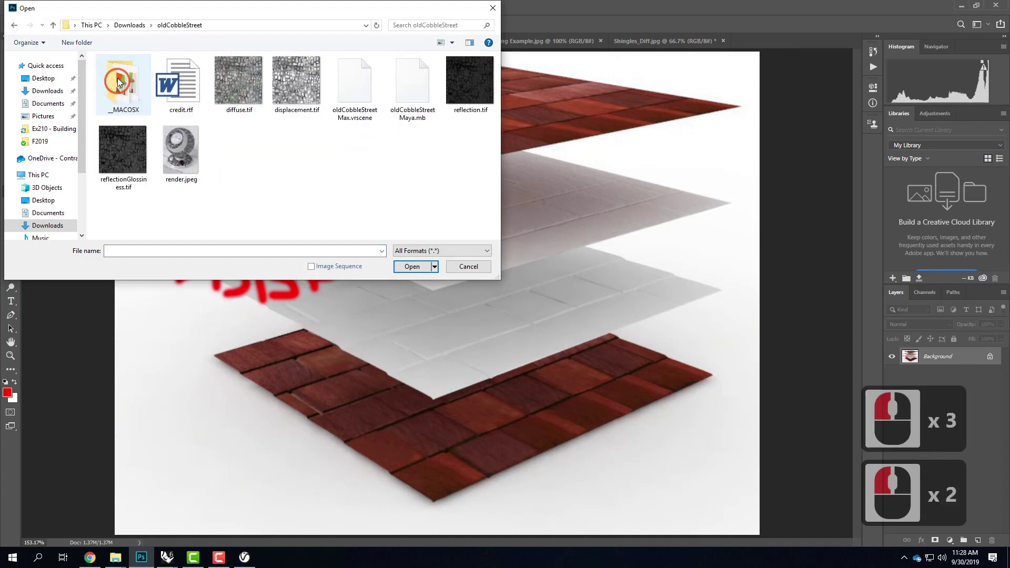
left_click(250, 87)
left_click(294, 86)
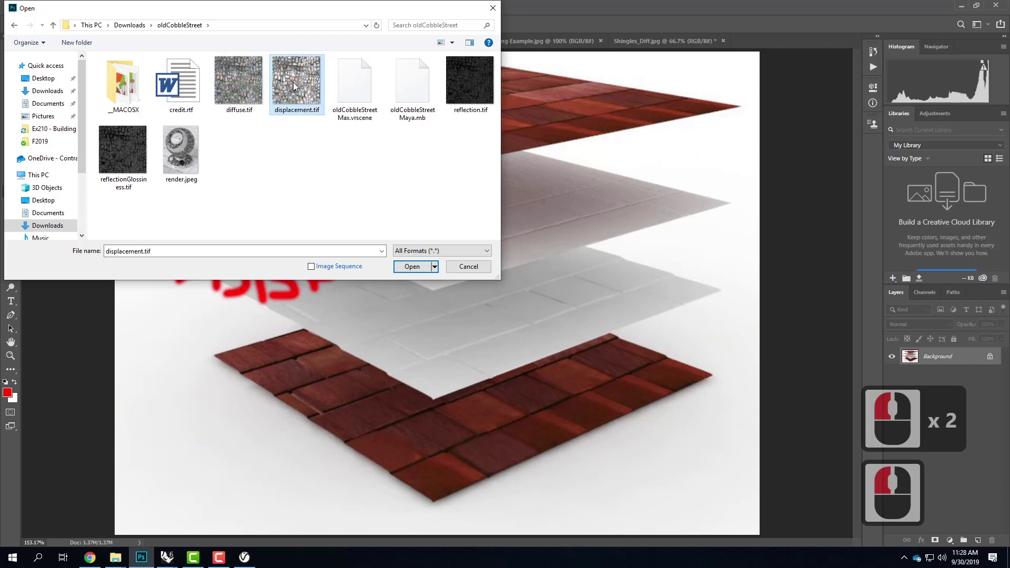
left_click(256, 82)
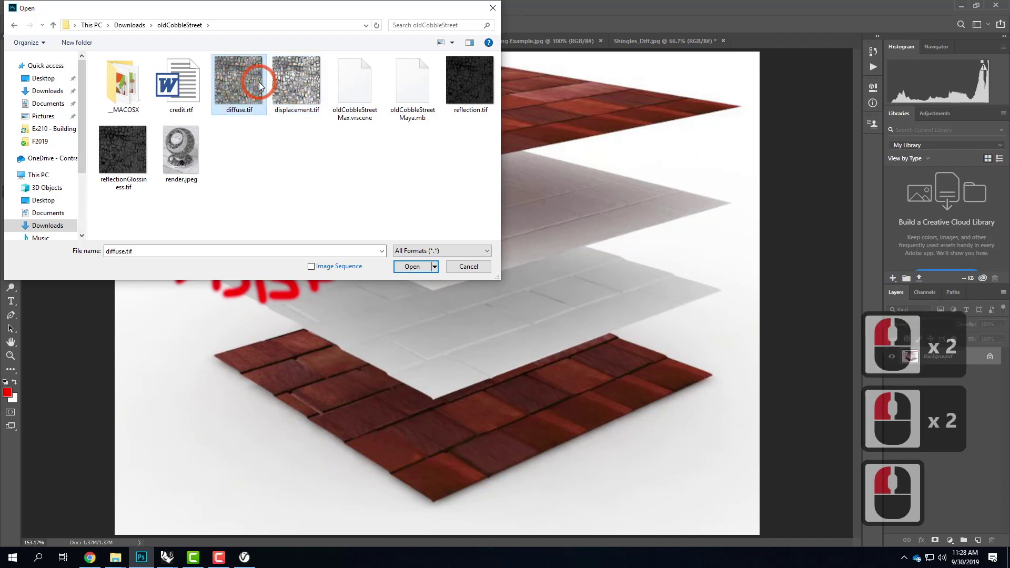
left_click(303, 78, "shift")
left_click(412, 267)
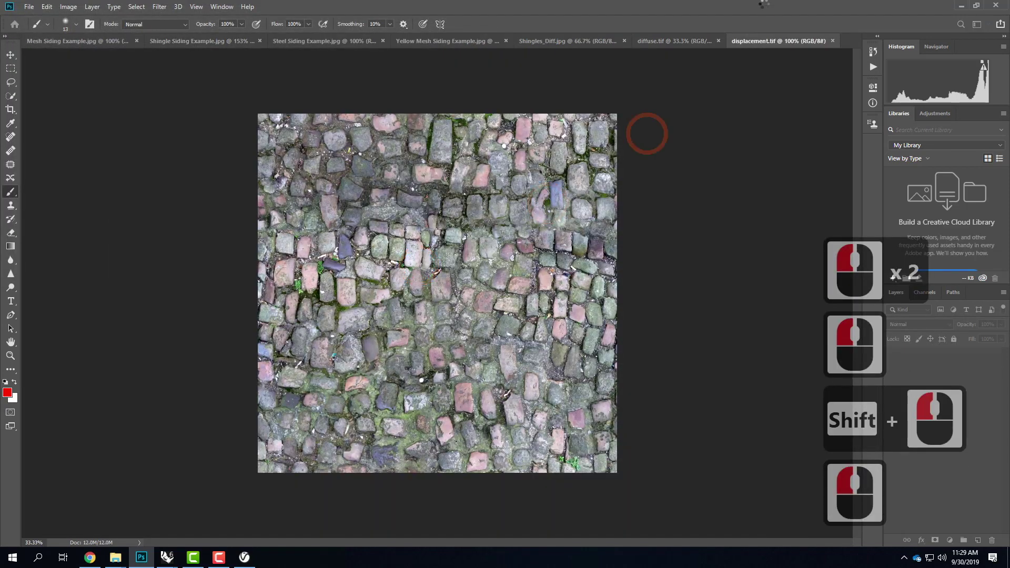
- Compare diffuse.tif with displacement.tif, and look at the layered Mesh Siding and Shingle Siding example images
left_click(673, 41)
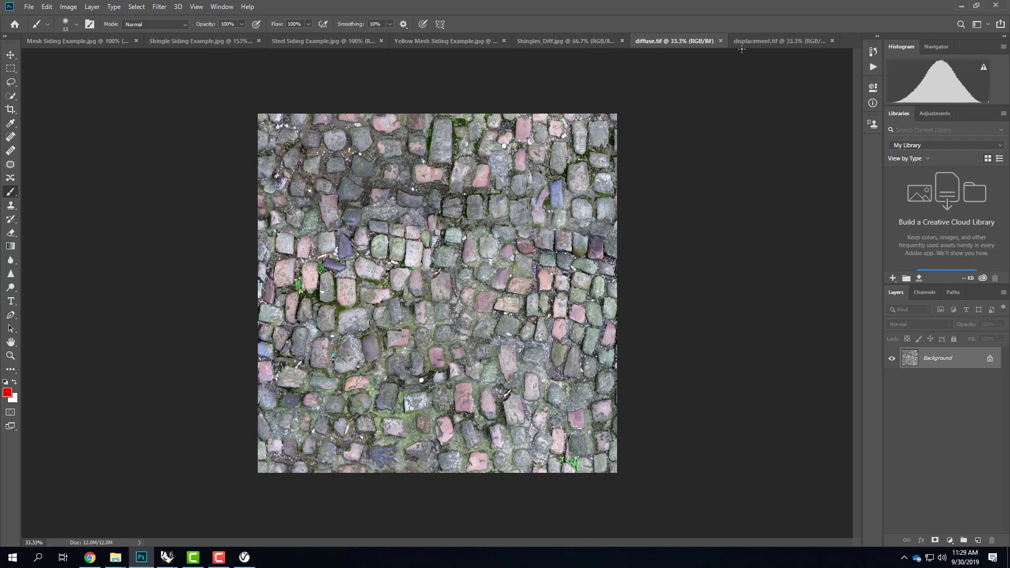
left_click(768, 40)
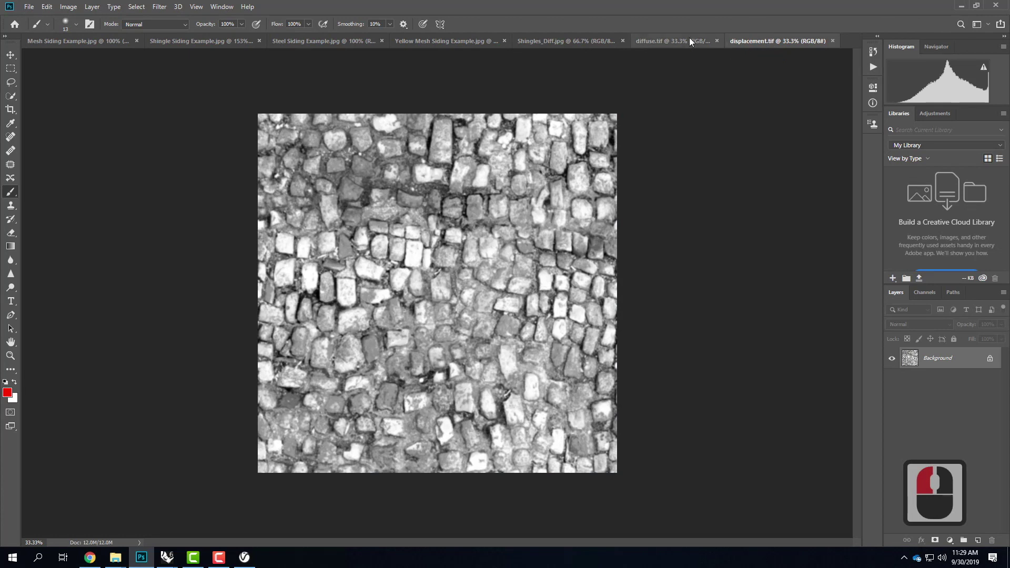
left_click(81, 43)
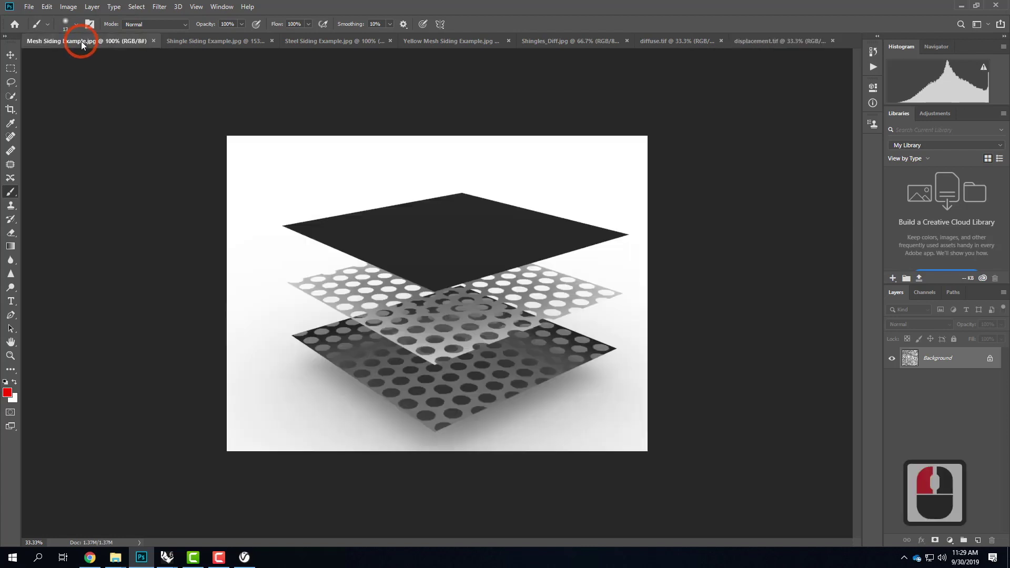
left_click(257, 42)
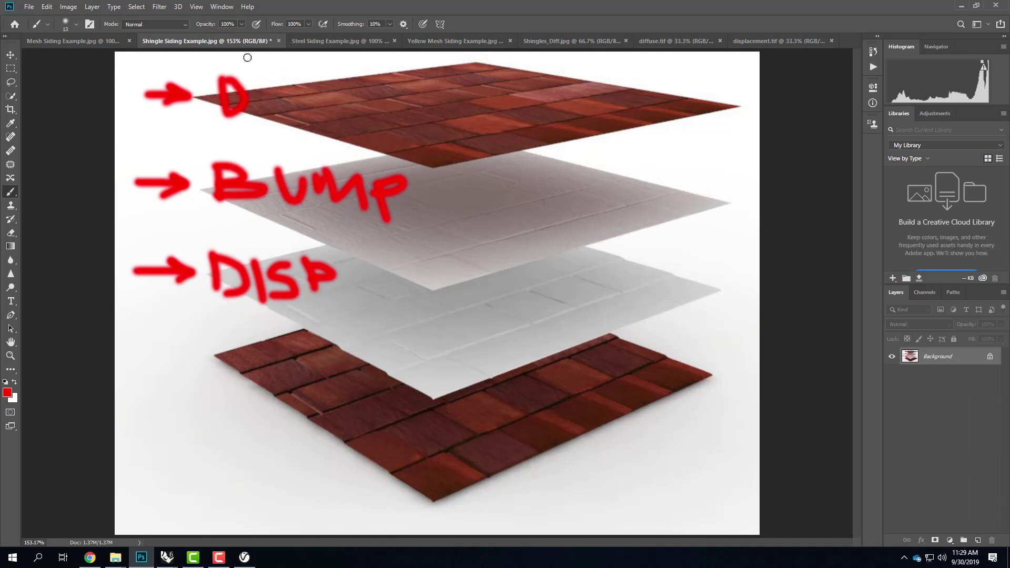
- Open the Shingles bump, diffuse and displacement JPGs together from the OneDrive folder Resources > V-Ray > V-Ray Materials > Siding > Wood > Cedar Shingle Siding
left_click(29, 7)
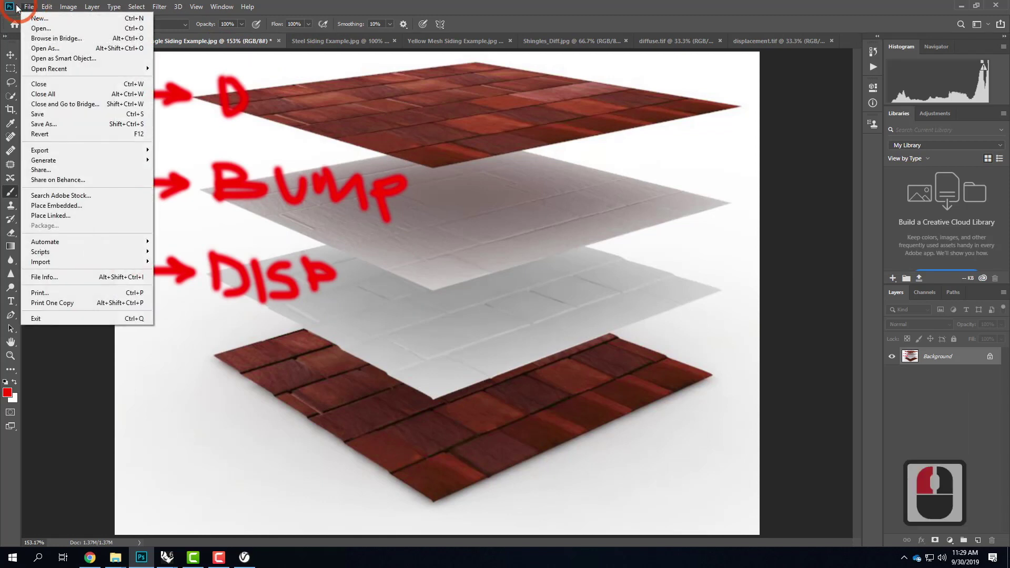
left_click(40, 30)
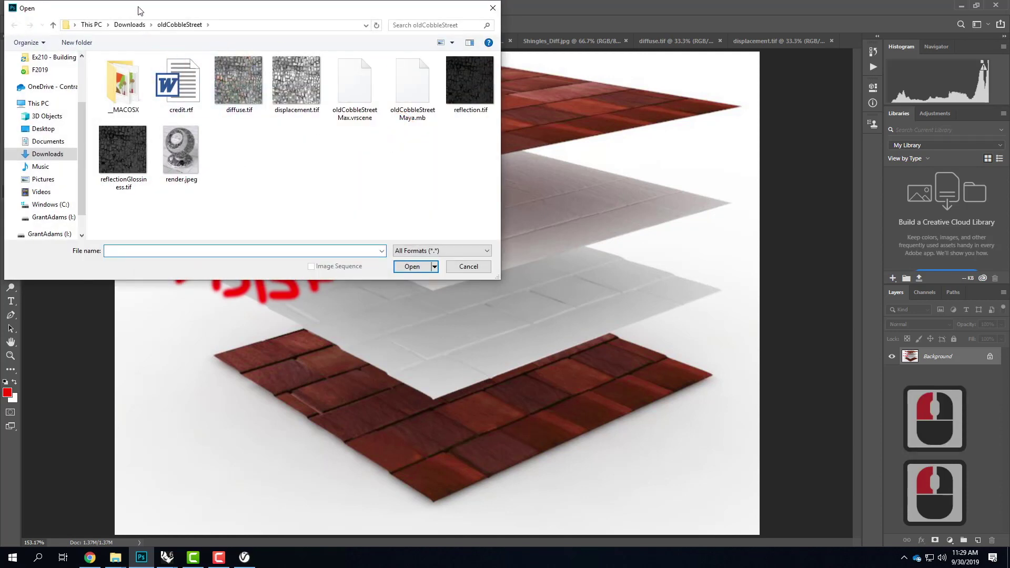
left_click(38, 86)
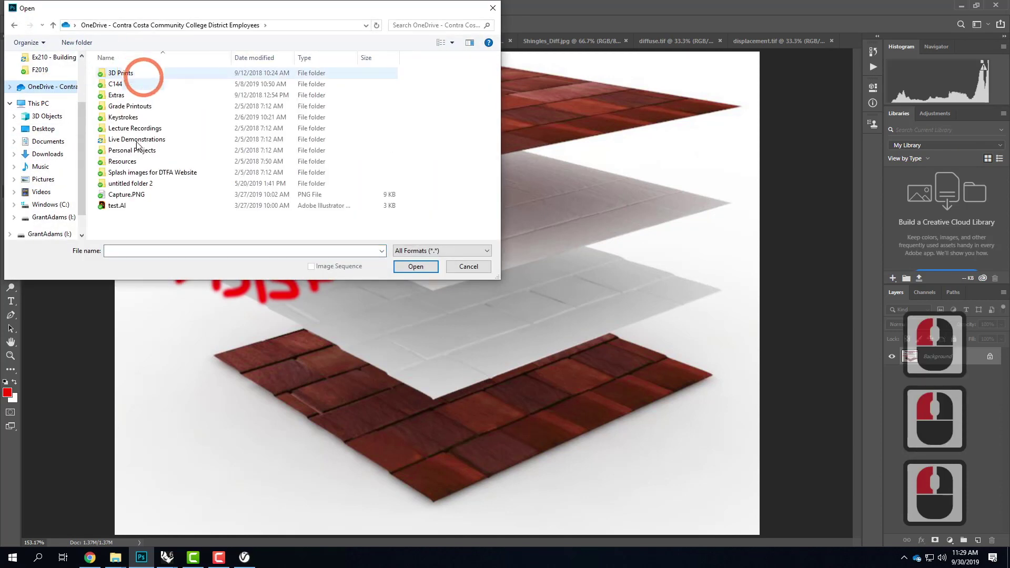
double_click(125, 164)
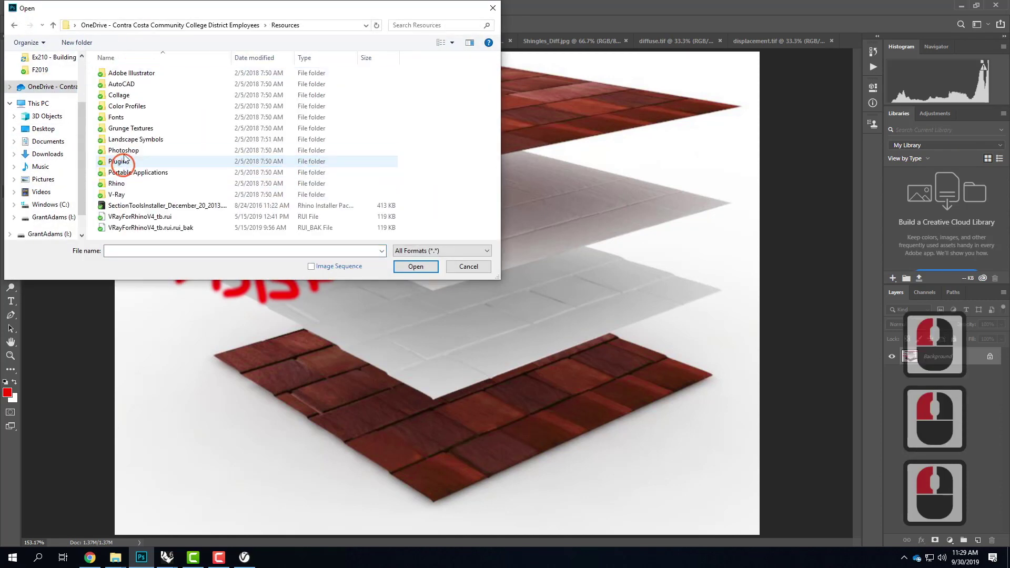
double_click(122, 194)
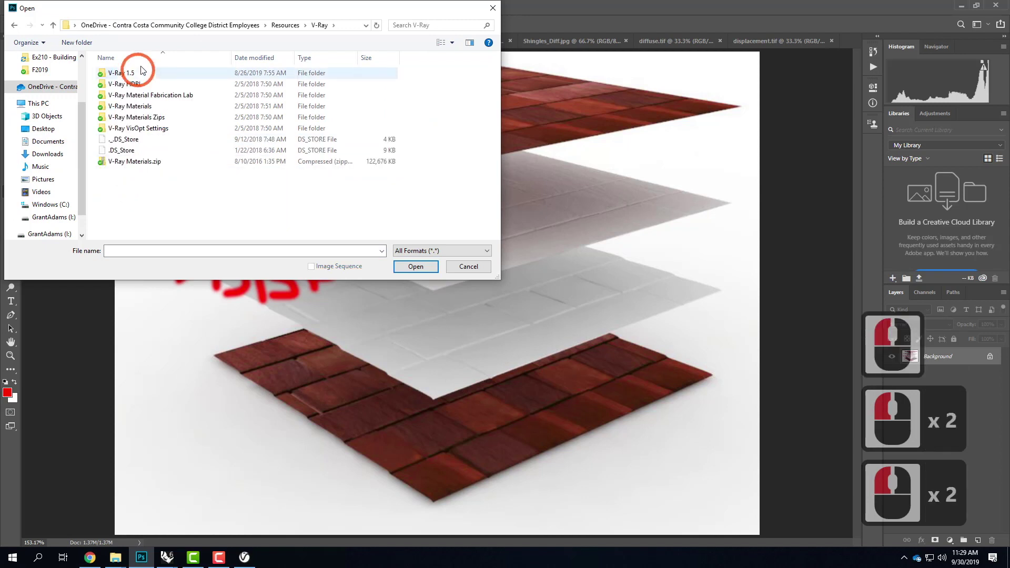
double_click(129, 106)
scroll(125, 178, "down", 6)
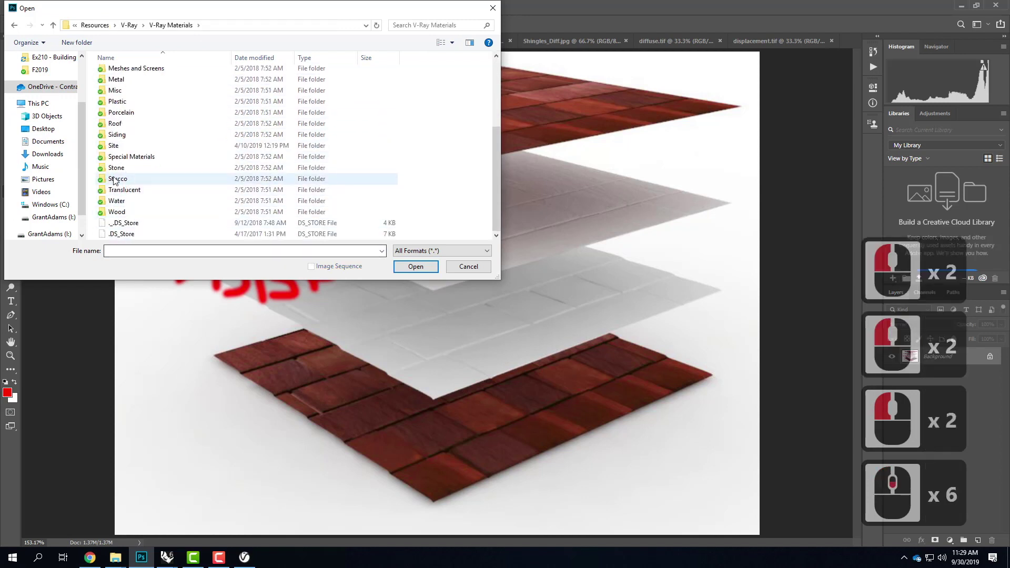
double_click(117, 134)
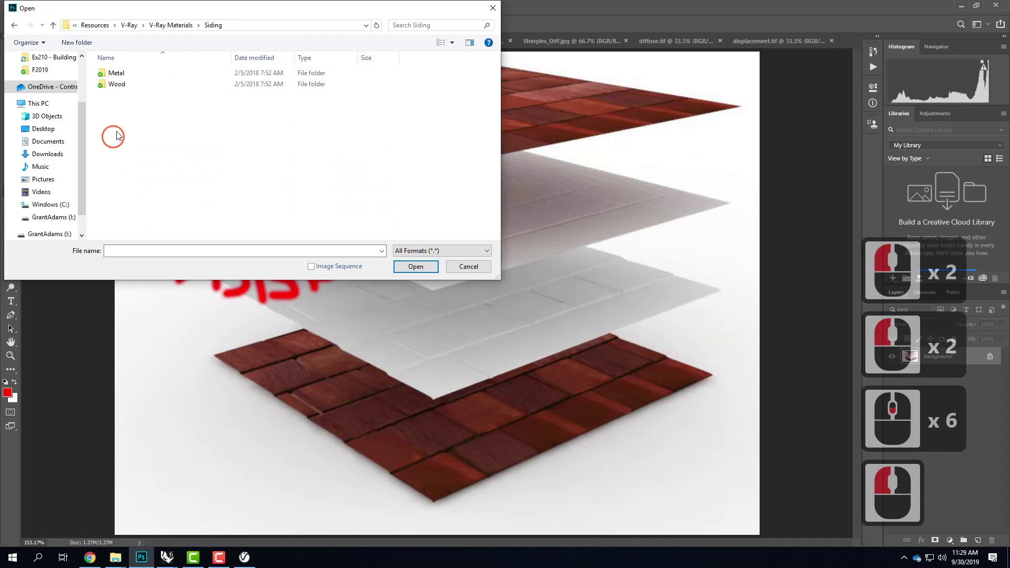
double_click(117, 84)
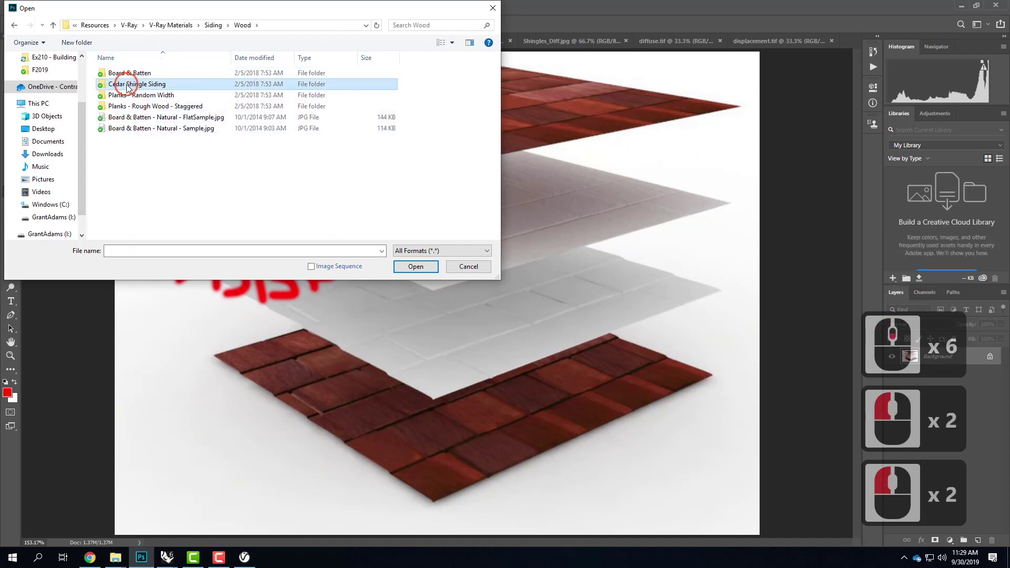
double_click(137, 84)
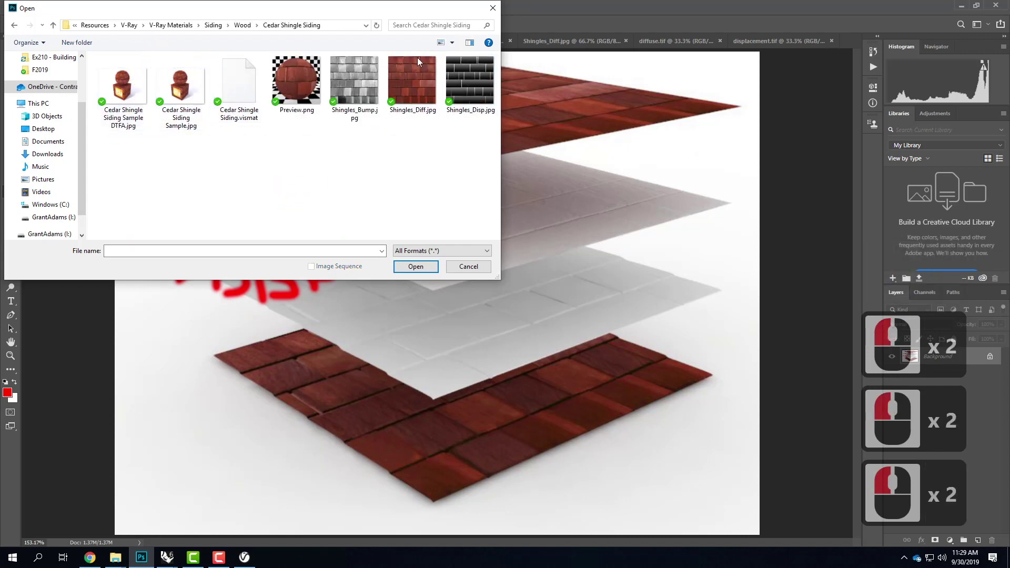
left_click_drag(453, 127, 334, 56)
left_click(415, 267)
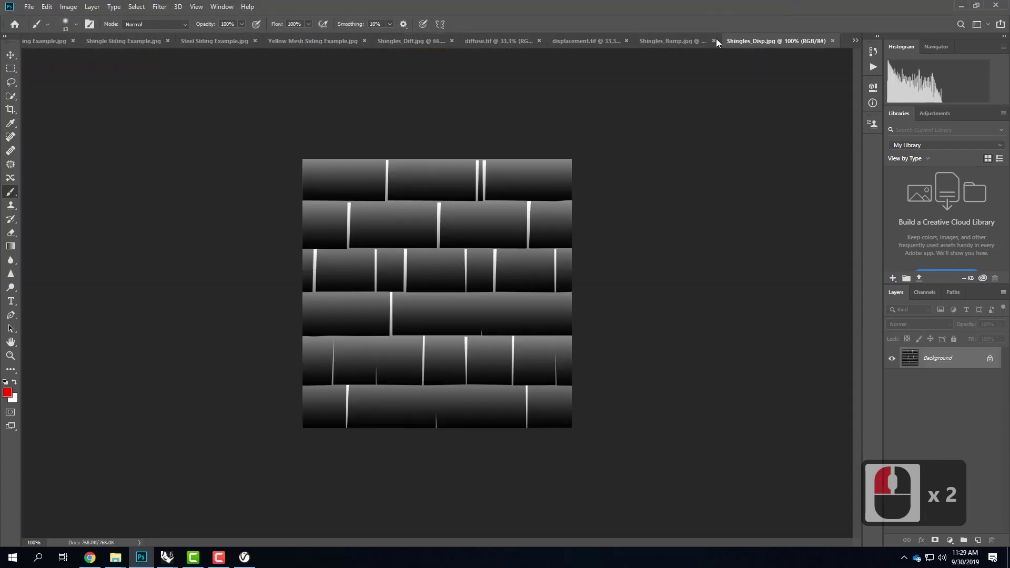
- Reorder the open documents so Shingles_Diff.jpg sits directly before Shingles_Bump.jpg, and display the diffuse map
left_click(590, 41)
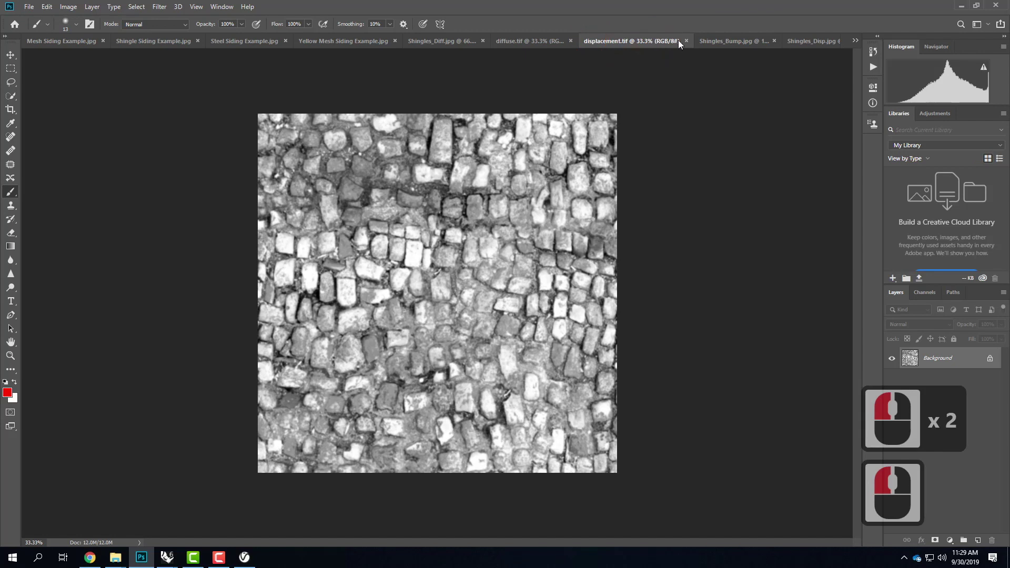
left_click(692, 41)
left_click_drag(431, 41, 620, 42)
left_click(620, 42)
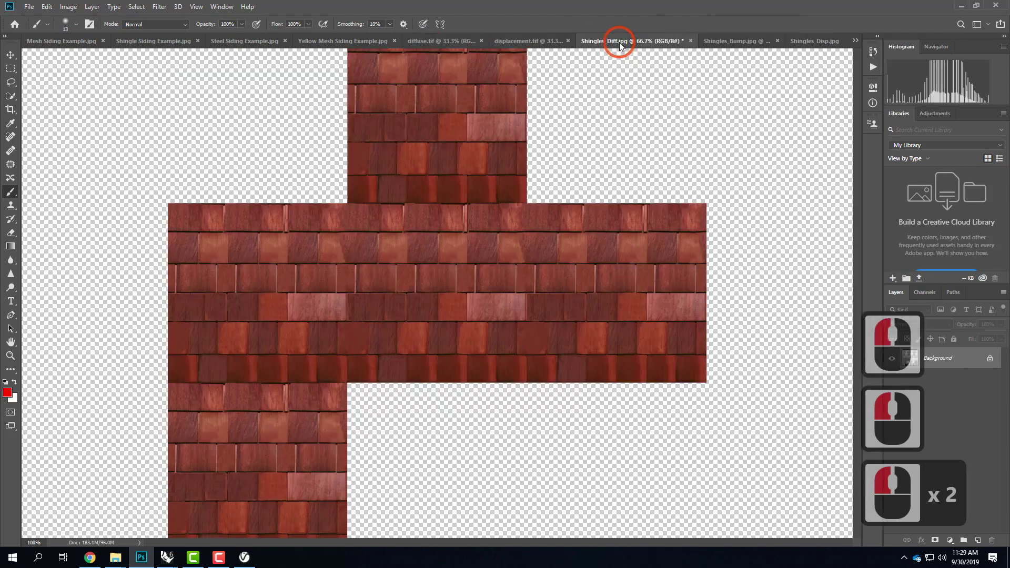
left_click(681, 247)
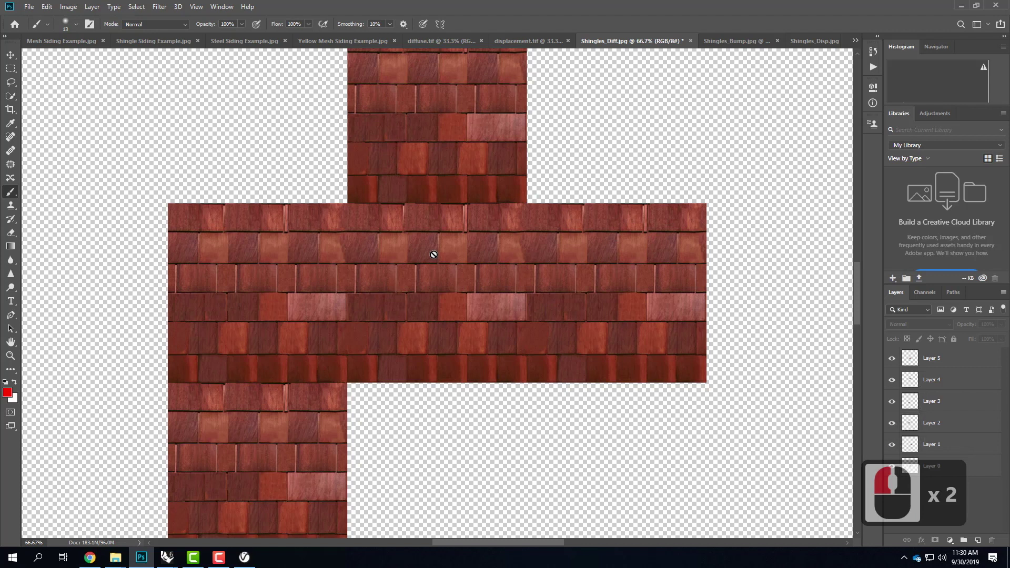
- Examine the grayscale wood grain and joints of Shingles_Bump.jpg up close at 300%, and fit the whole map to the window
left_click(729, 41)
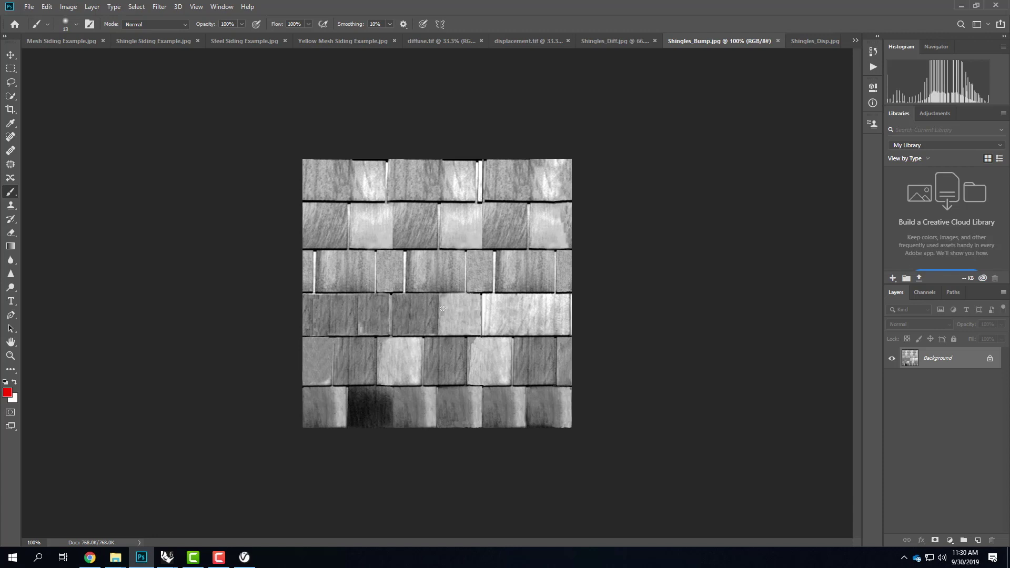
key("ctrl+minus")
key("ctrl+equal")
key("ctrl+equal")
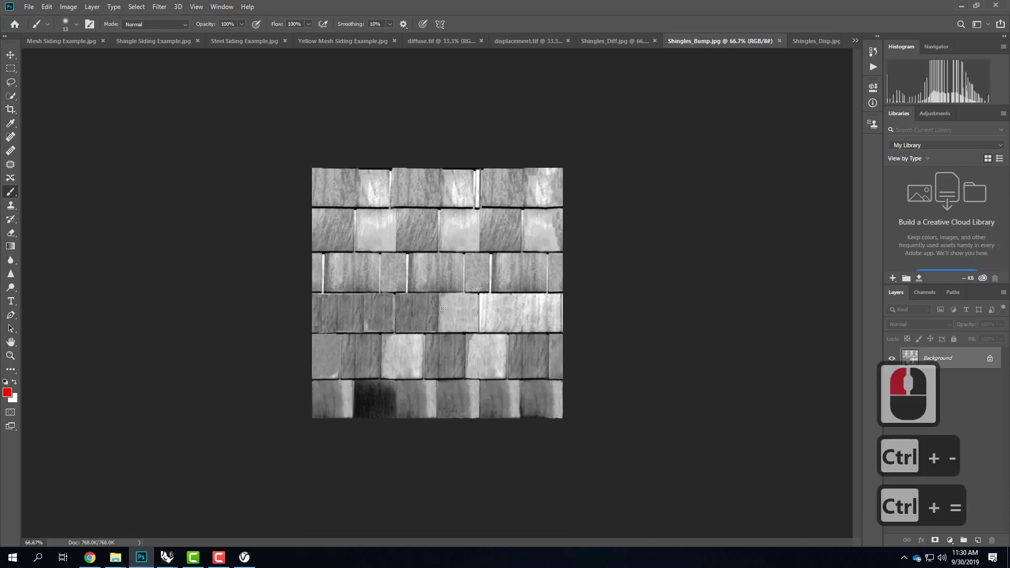
key("ctrl+equal")
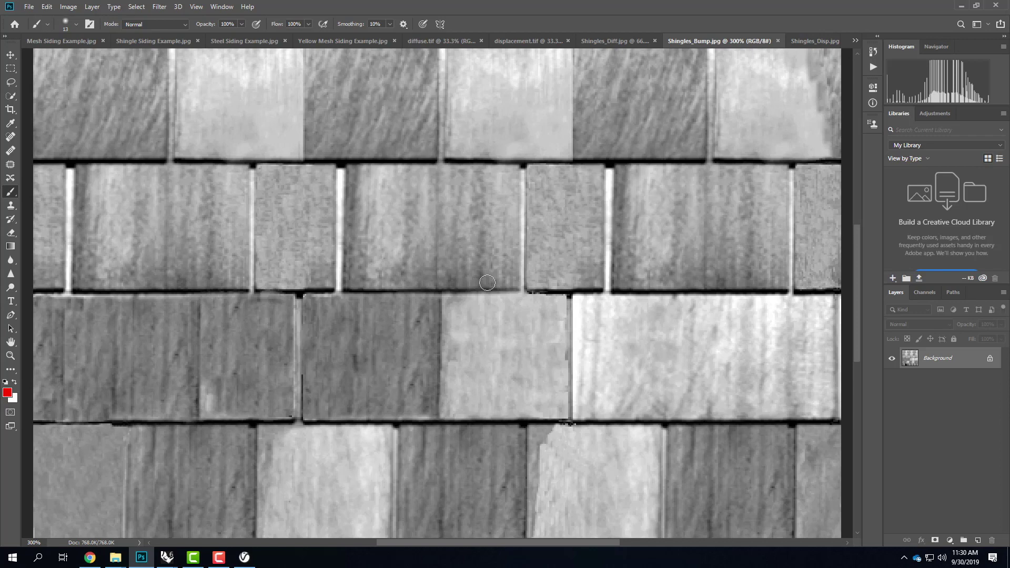
key("ctrl+0")
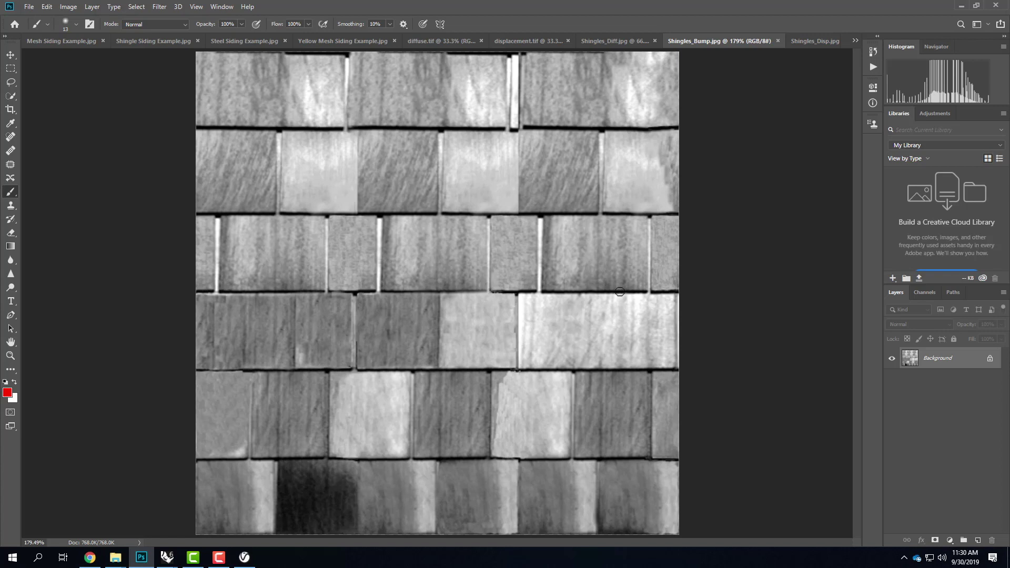
- Browse the Wood siding folders Board & Batten, Planks - Rough Wood - Staggered and Cedar Shingle Siding for texture maps, without opening a file
left_click(32, 7)
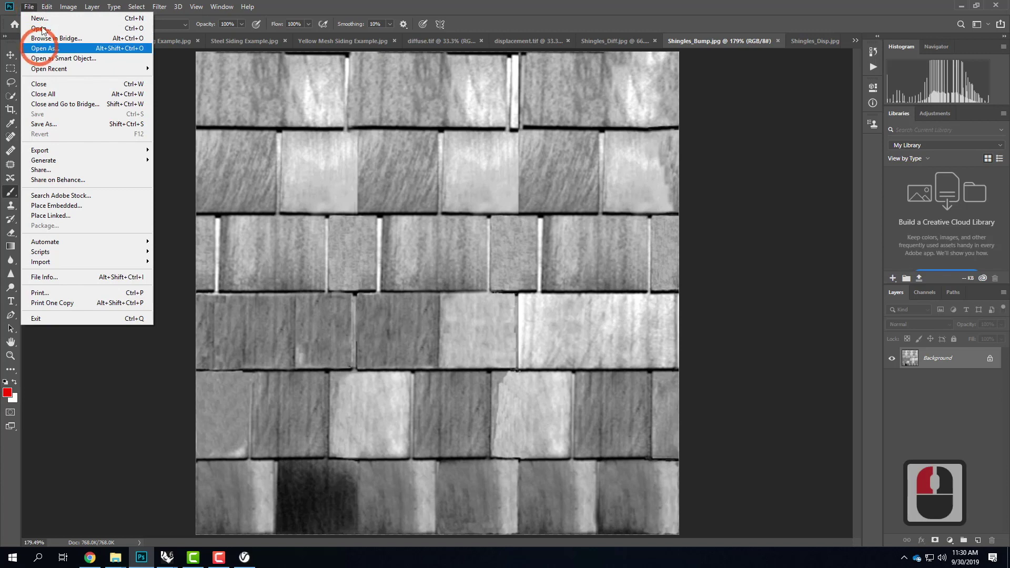
left_click(40, 28)
left_click(242, 25)
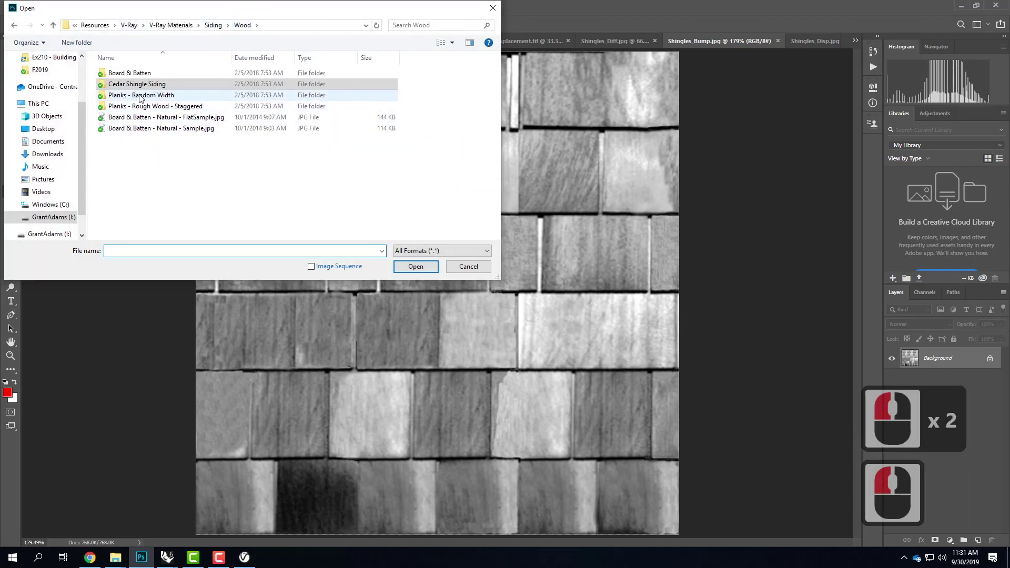
double_click(135, 72)
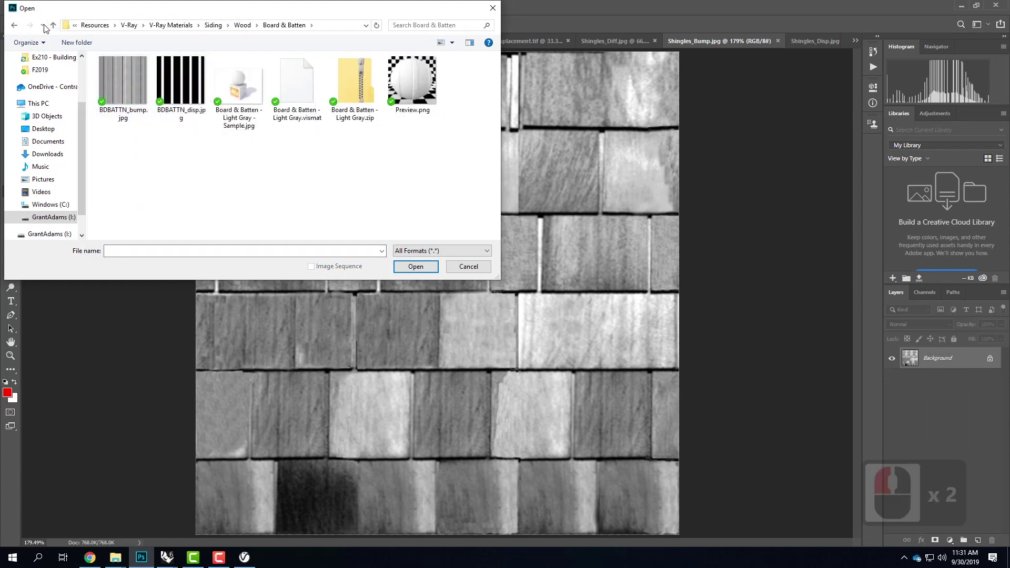
left_click(15, 25)
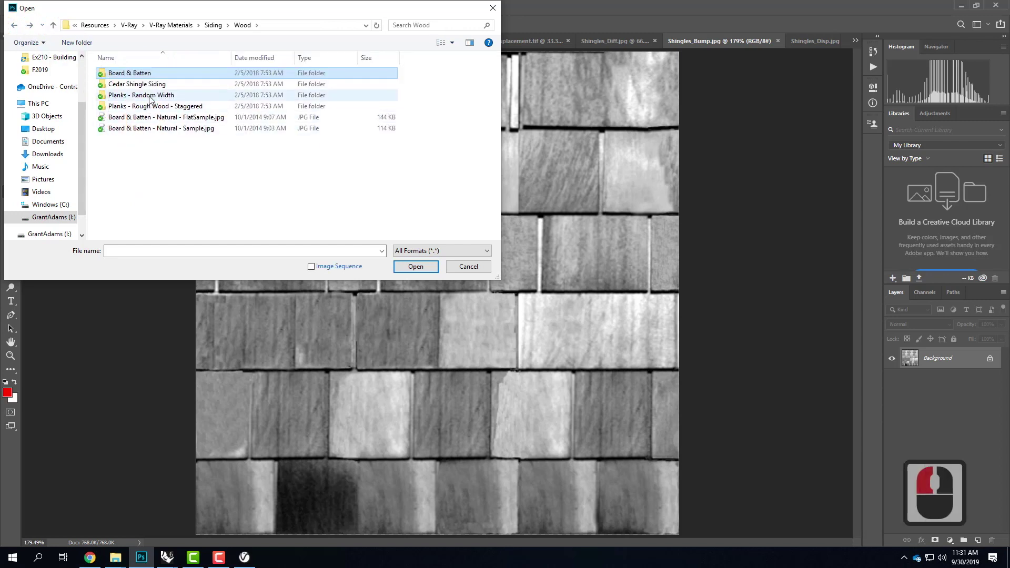
double_click(151, 107)
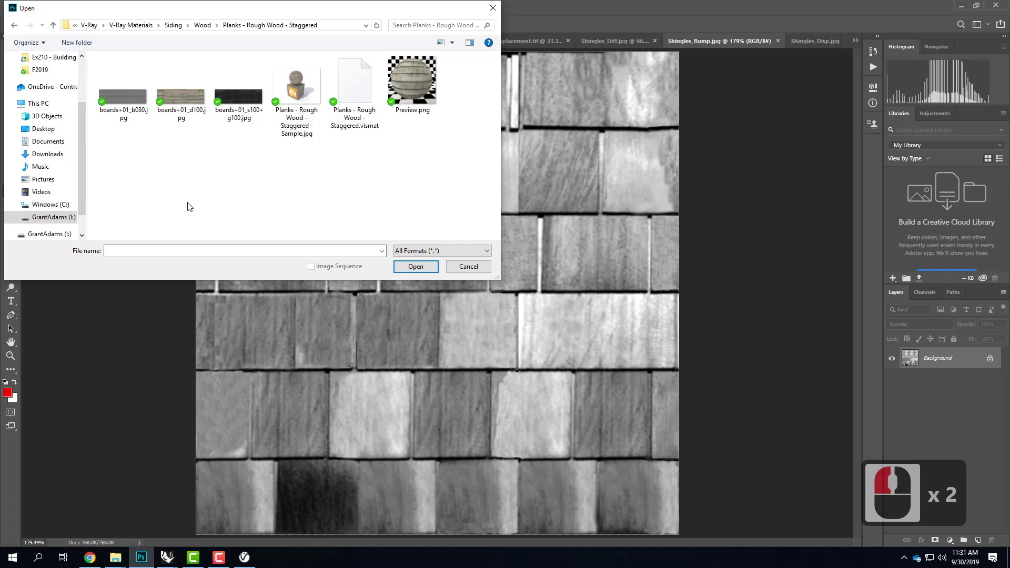
left_click(122, 93)
left_click(238, 91)
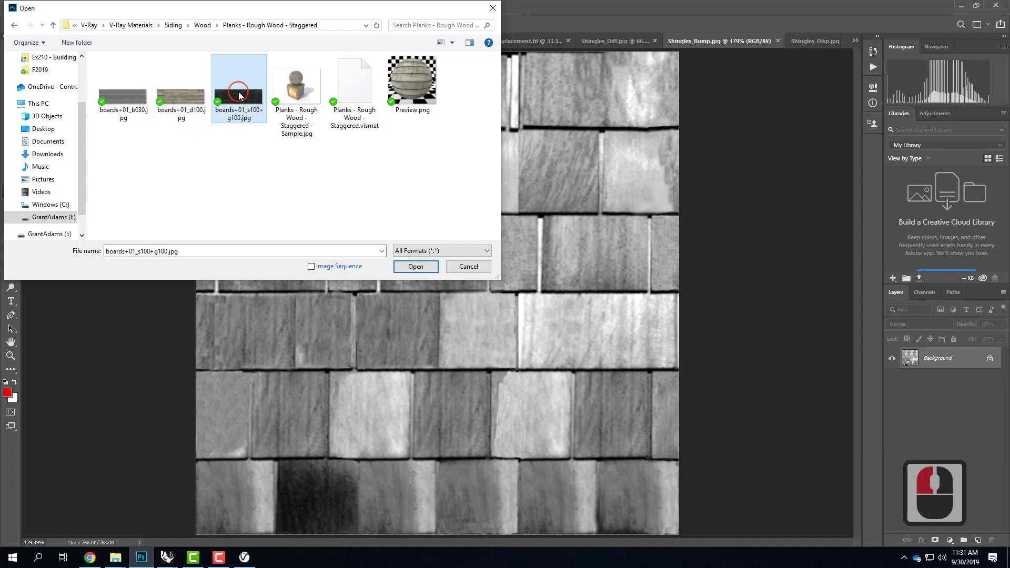
left_click(238, 92)
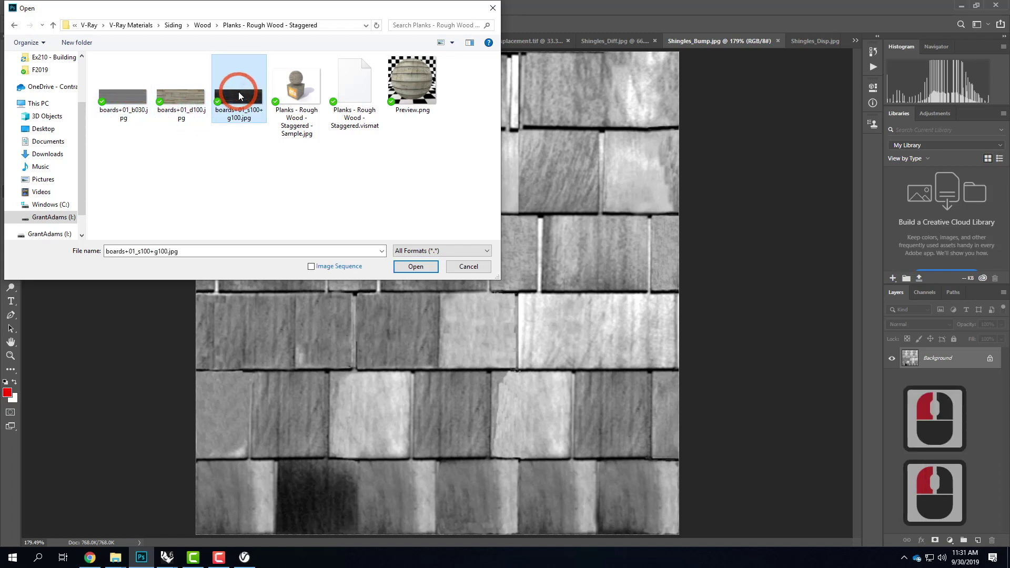
left_click(14, 24)
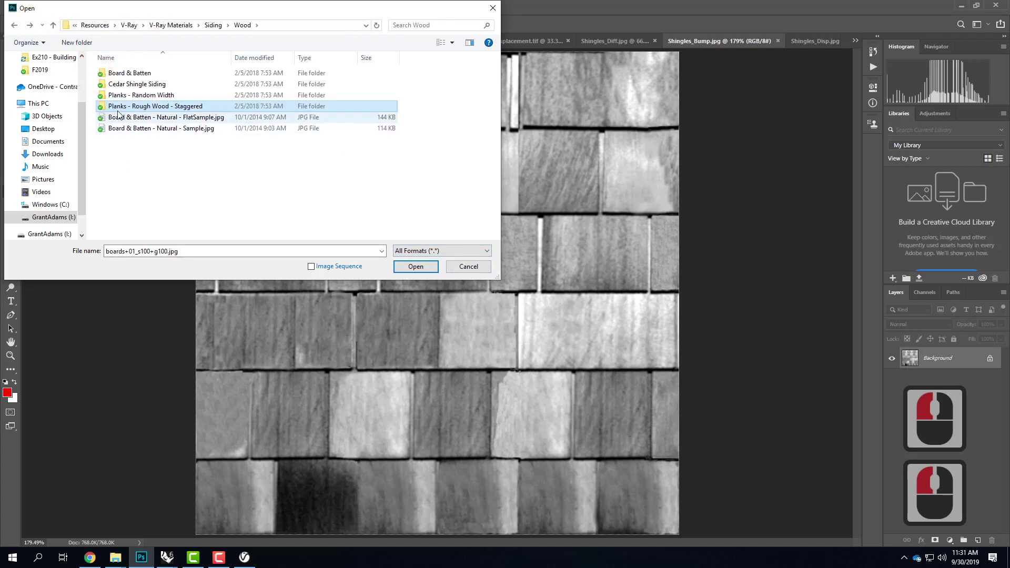
double_click(136, 83)
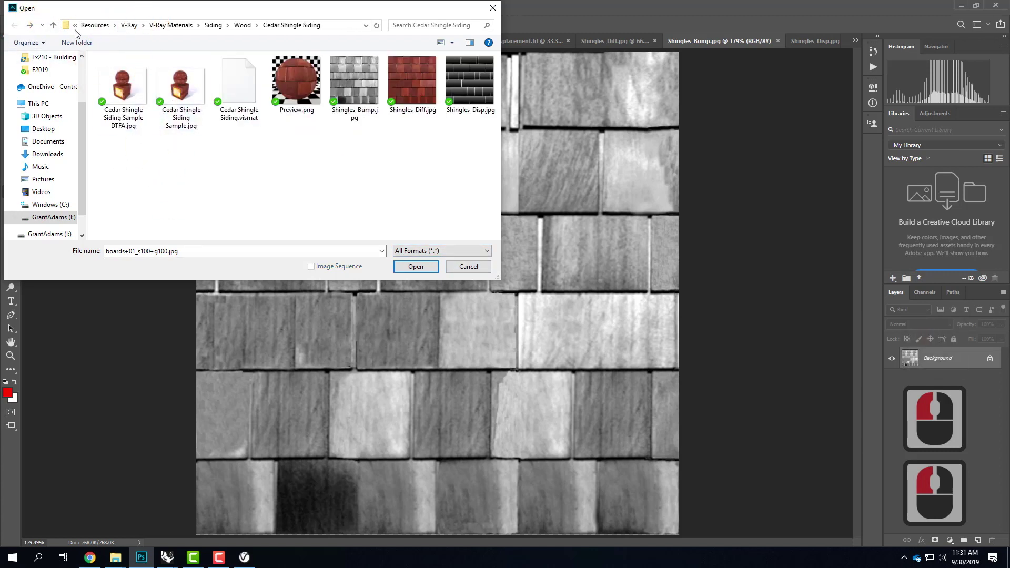
left_click(241, 25)
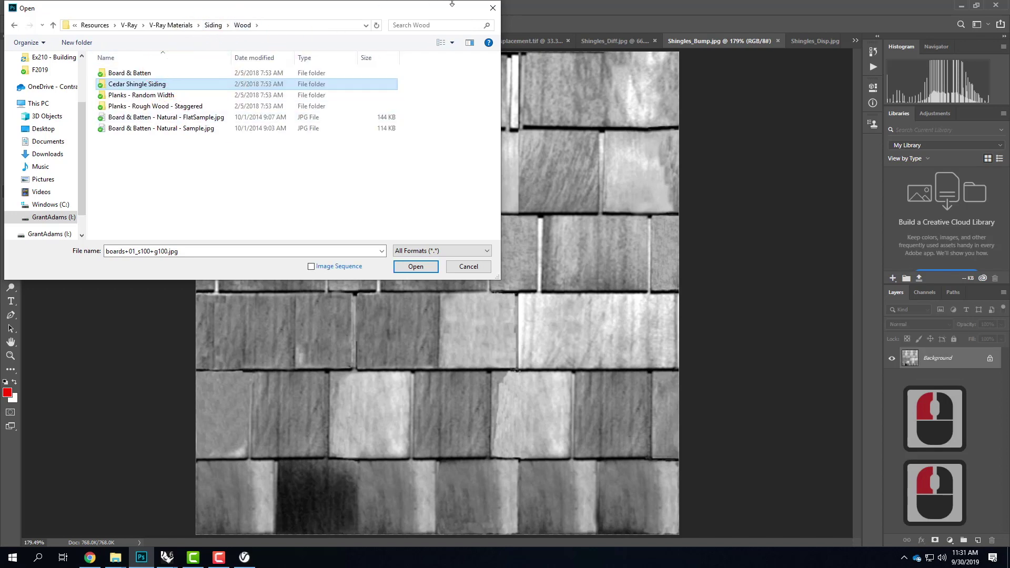
left_click(493, 8)
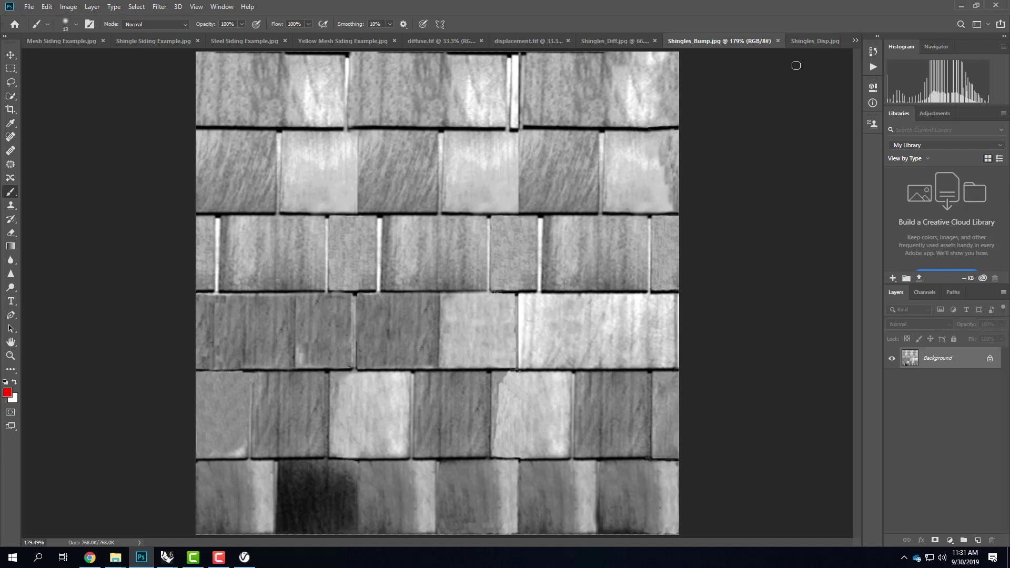
- Display Shingles_Disp.jpg, and open BDBATTN_bump.jpg and BDBATTN_disp.jpg together from the Siding > Wood > Board & Batten folder
left_click(829, 39)
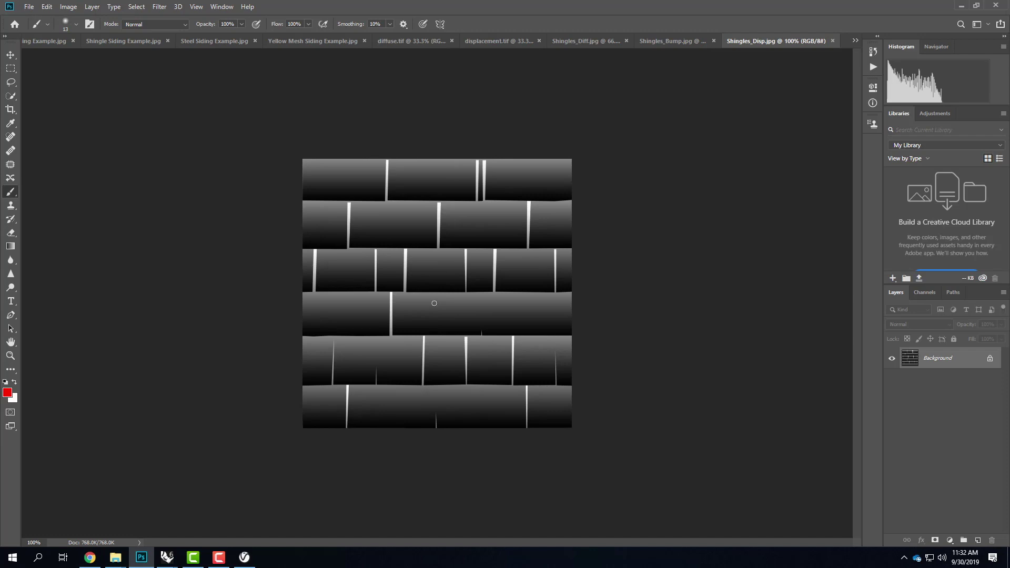
left_click(29, 6)
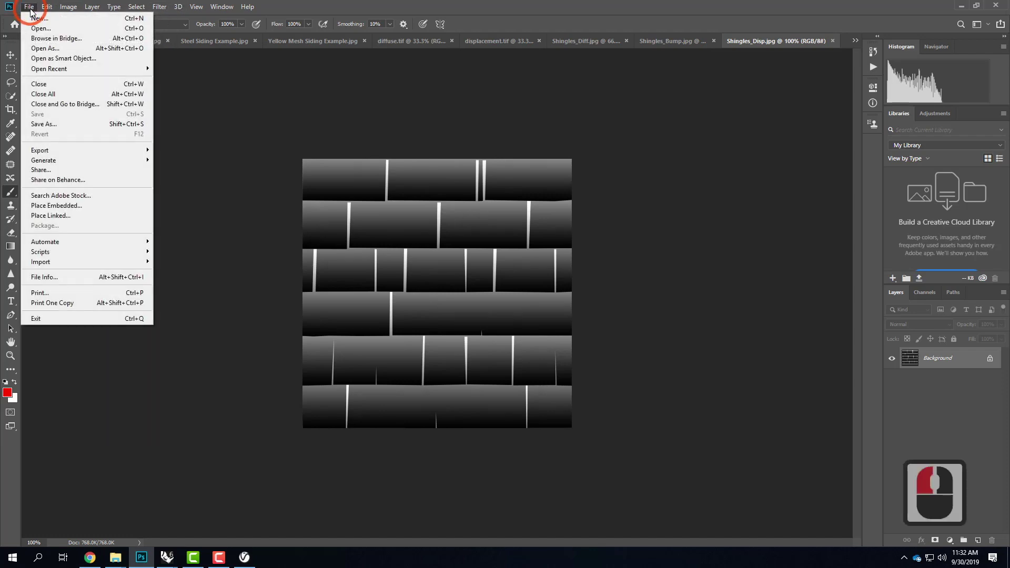
left_click(45, 31)
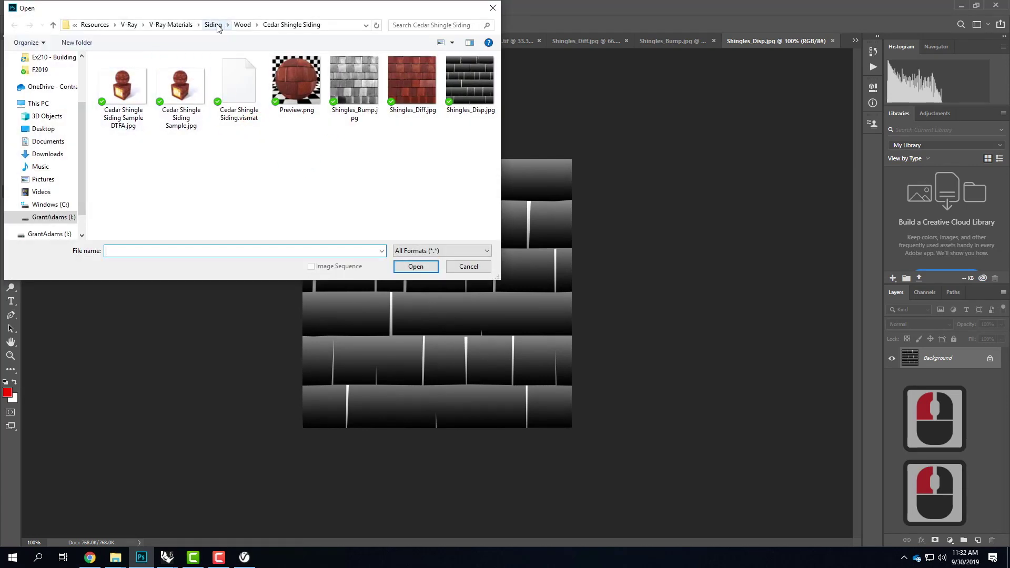
left_click(213, 24)
double_click(118, 85)
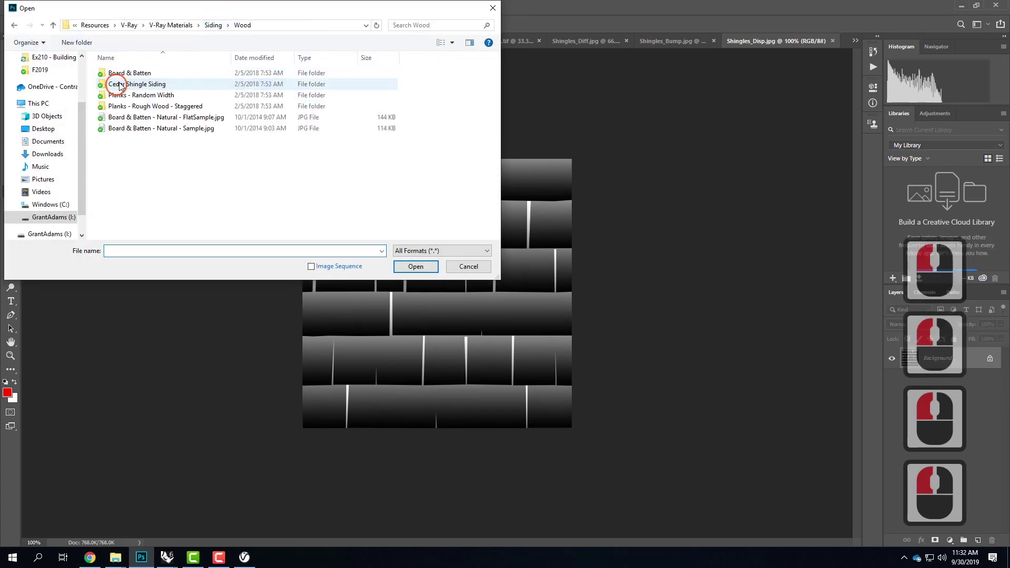
double_click(127, 73)
left_click(184, 87)
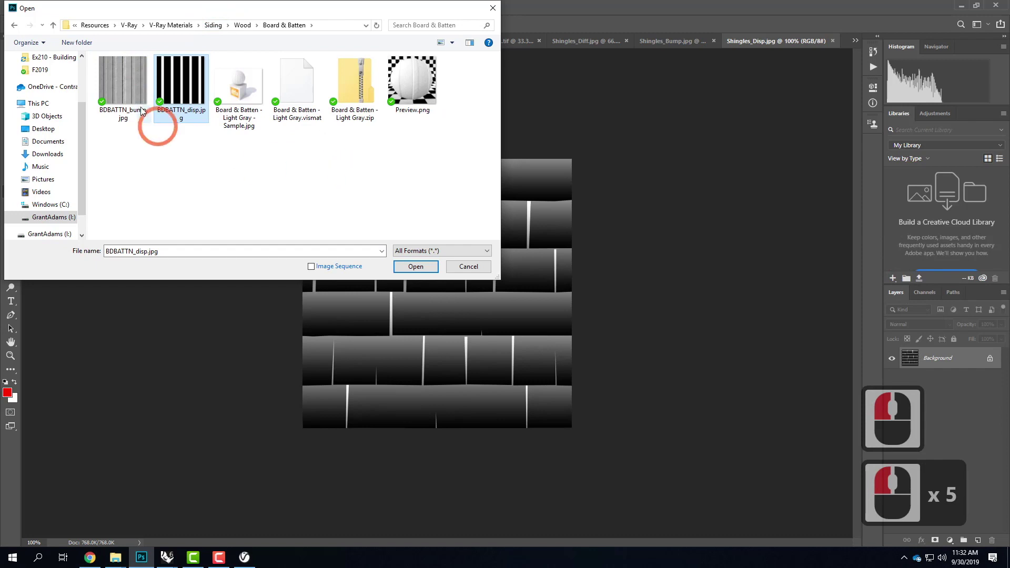
left_click_drag(193, 161, 133, 74)
left_click(416, 267)
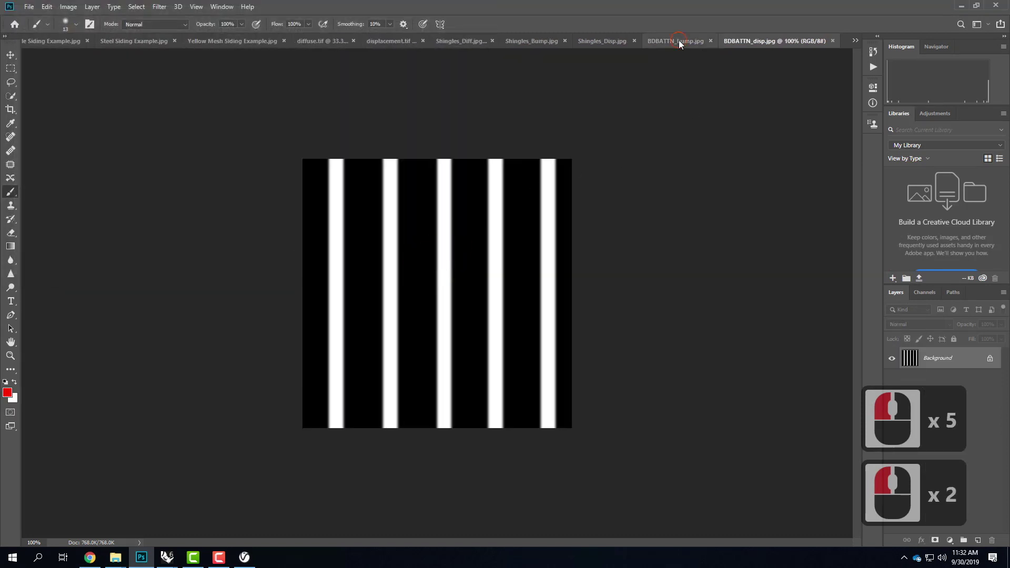
- Compare the board and batten bump map with its displacement map, and look at Shingles_Disp.jpg again
left_click(676, 41)
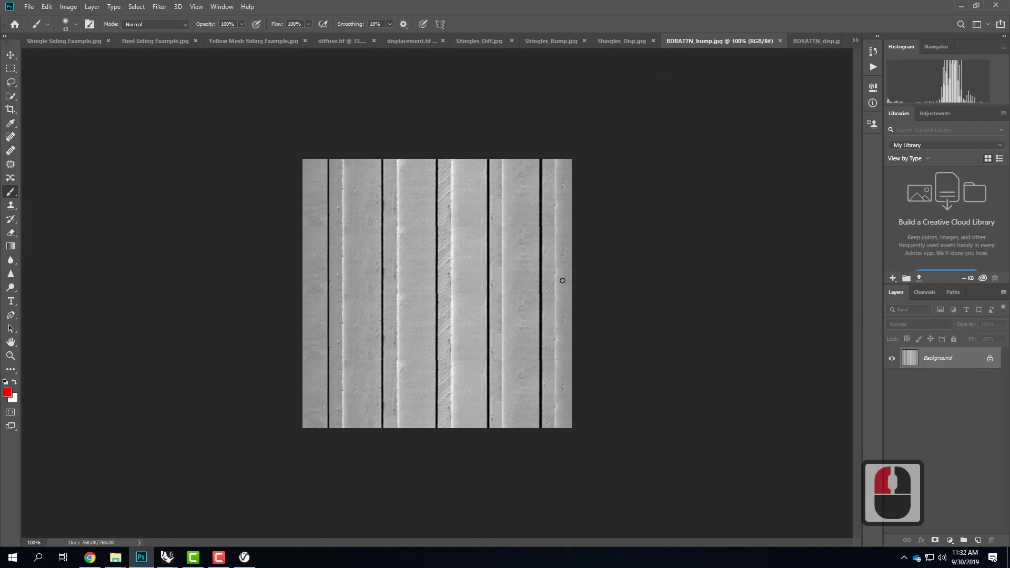
left_click(825, 41)
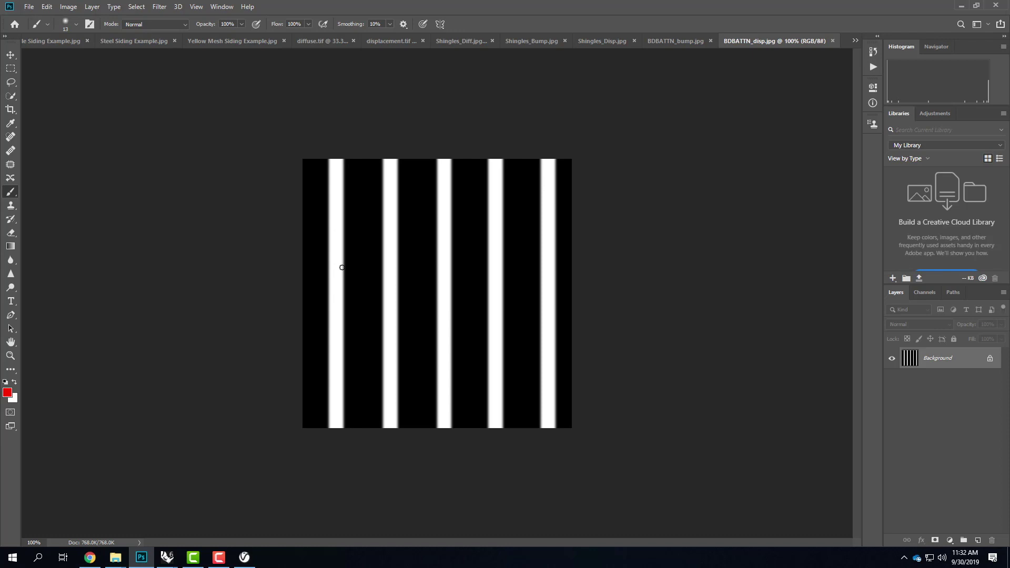
left_click(675, 40)
left_click(622, 41)
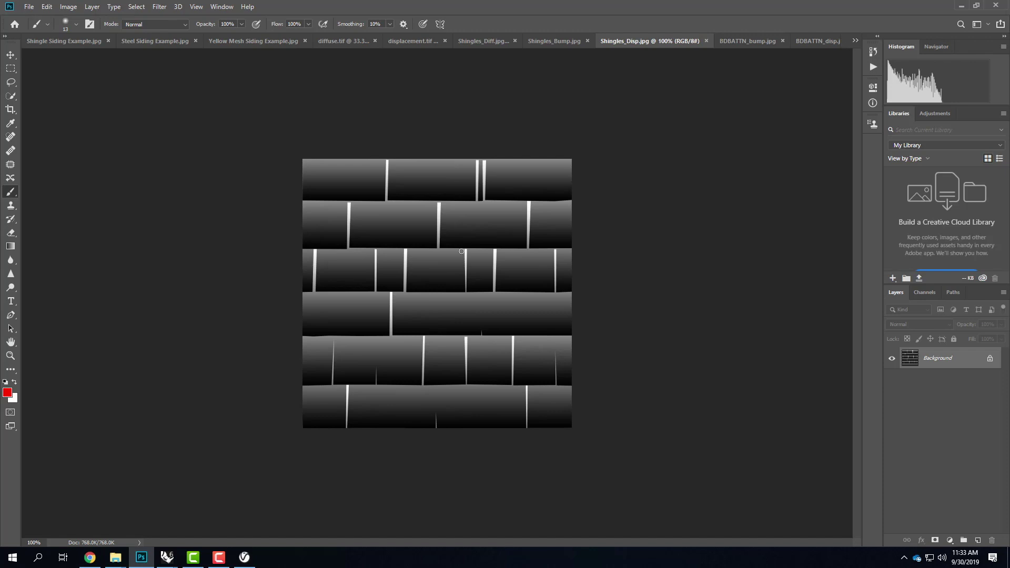
- Switch to the V-Ray frame buffer and the Materials-Test.3dm model in Rhino, and open the V-Ray Asset Editor
left_click(962, 6)
left_click(169, 558)
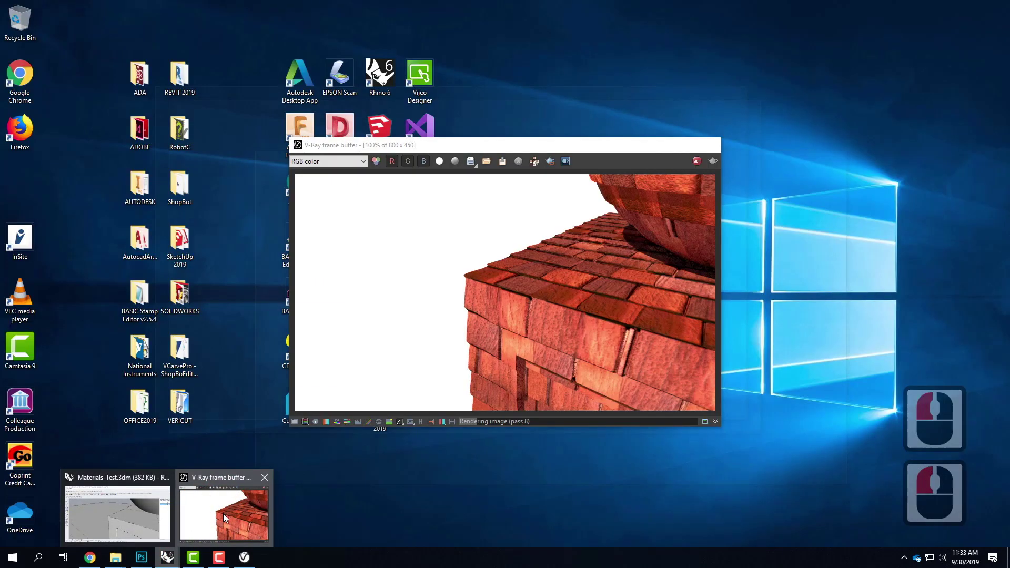
left_click(223, 514)
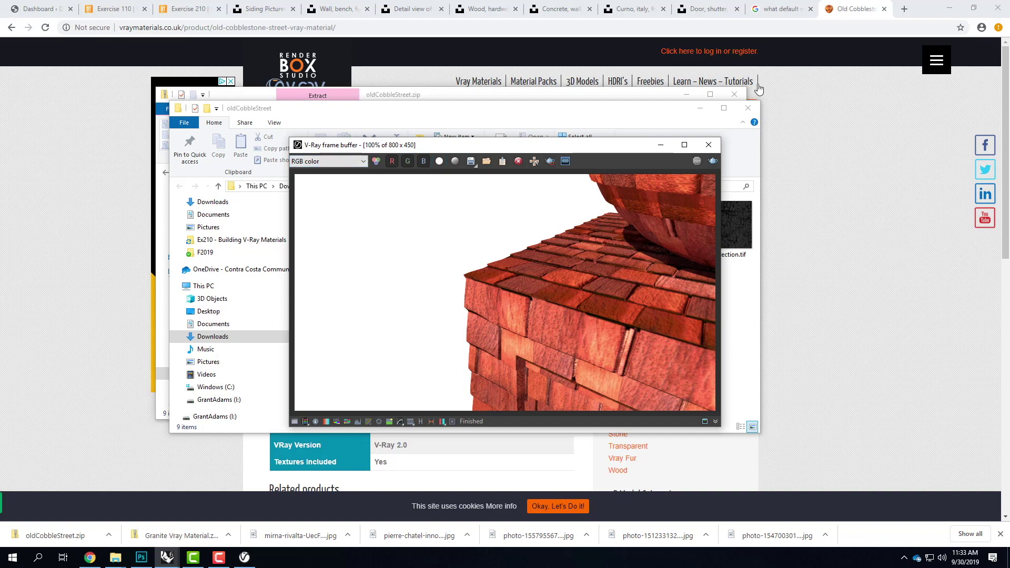
left_click(167, 557)
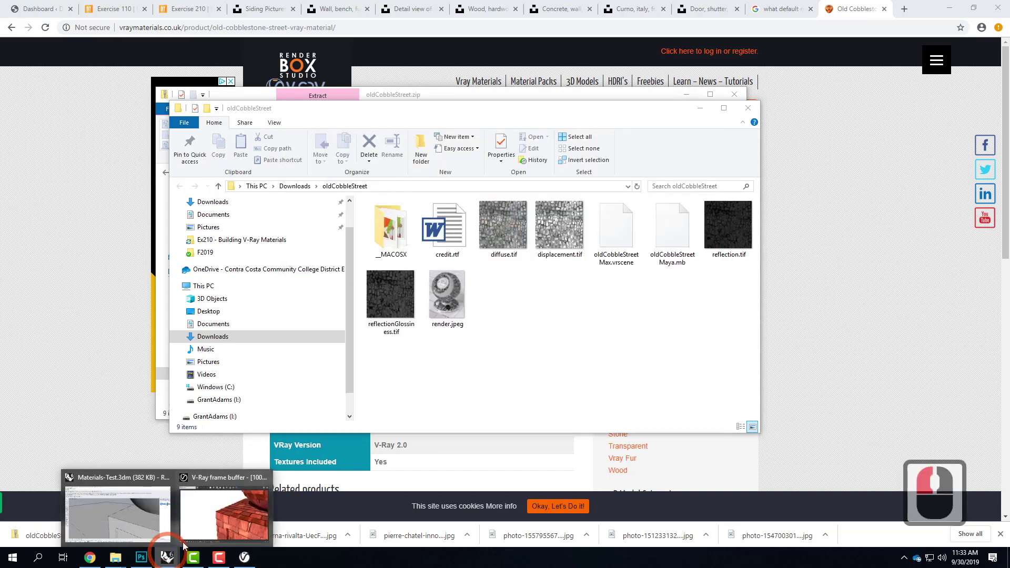
left_click(133, 519)
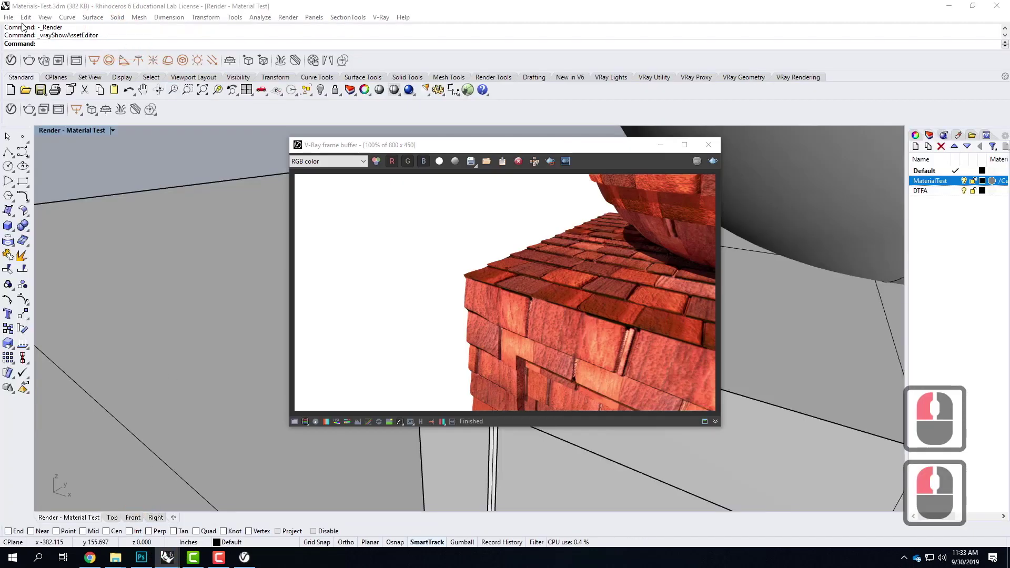
left_click(59, 18)
left_click(11, 61)
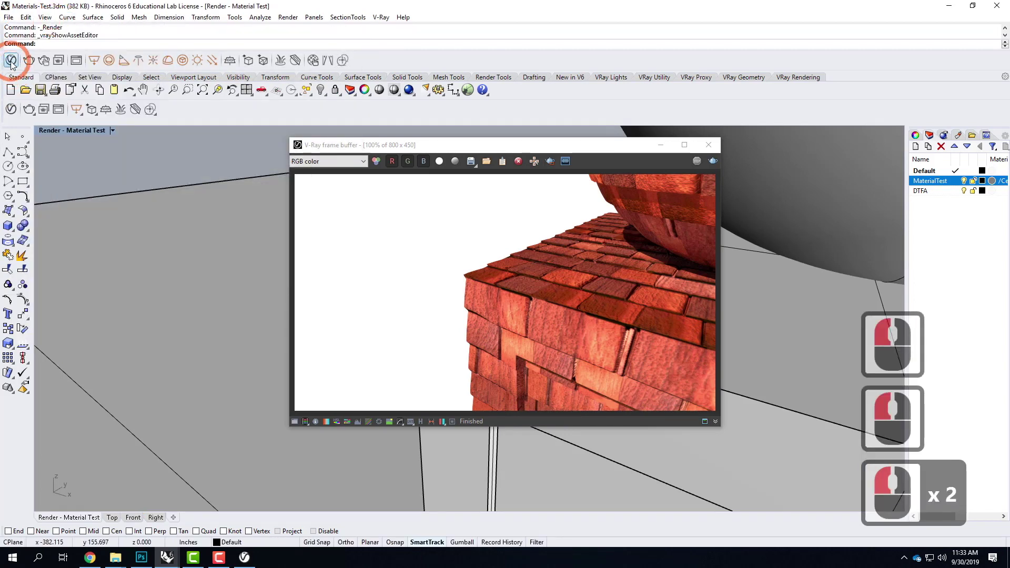
left_click(11, 61)
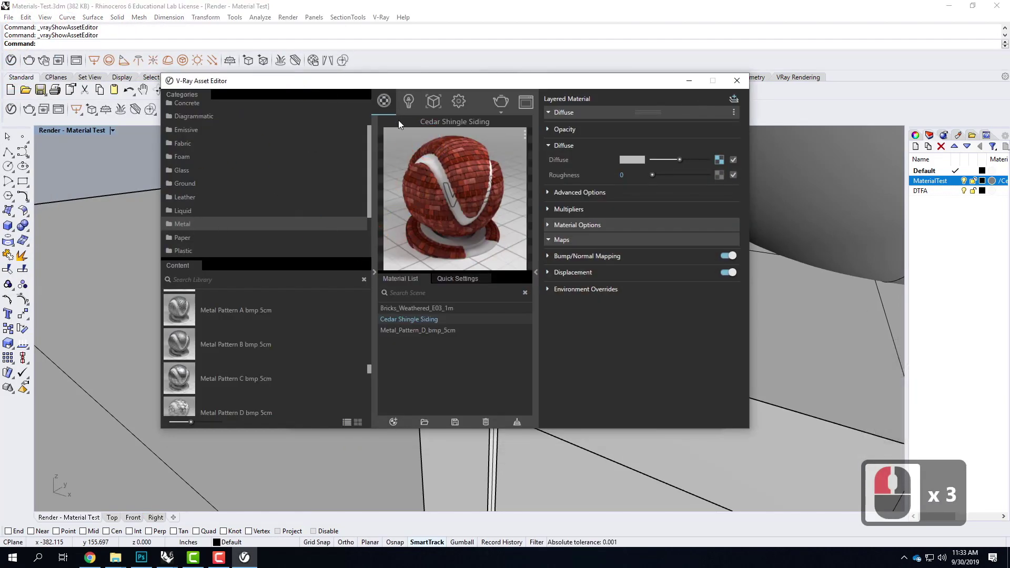
- Import the Mesh - Yellow Plastic Coated material file from V-Ray Materials > Meshes and Screens into the scene's material list
left_click(424, 422)
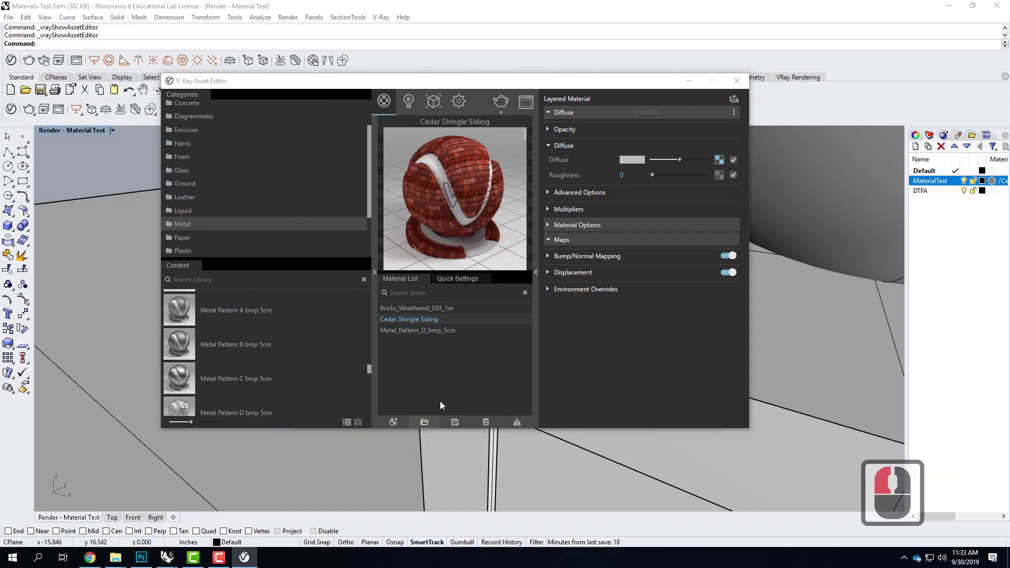
left_click(412, 330)
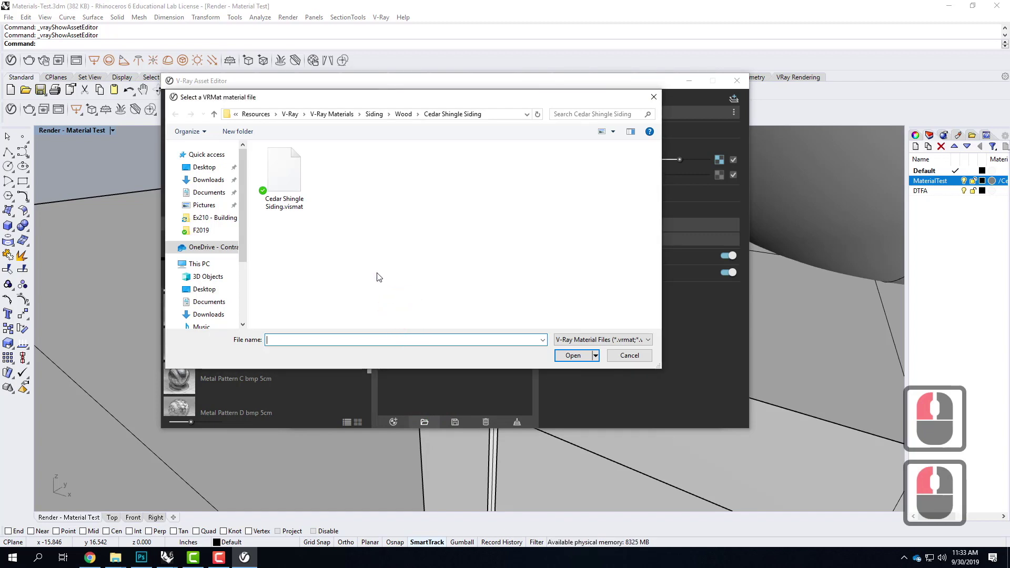
left_click(332, 114)
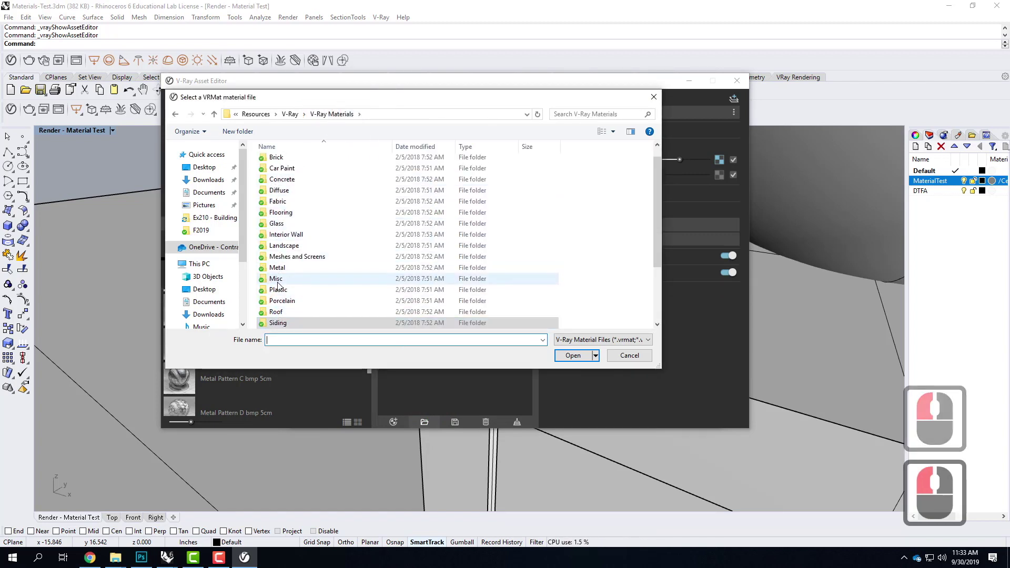
double_click(287, 257)
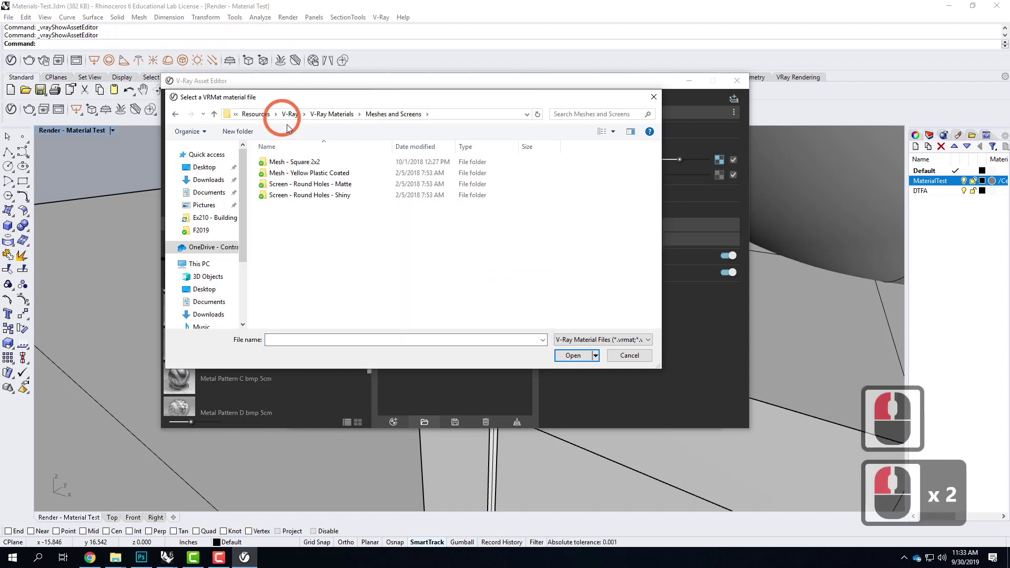
left_click(304, 173)
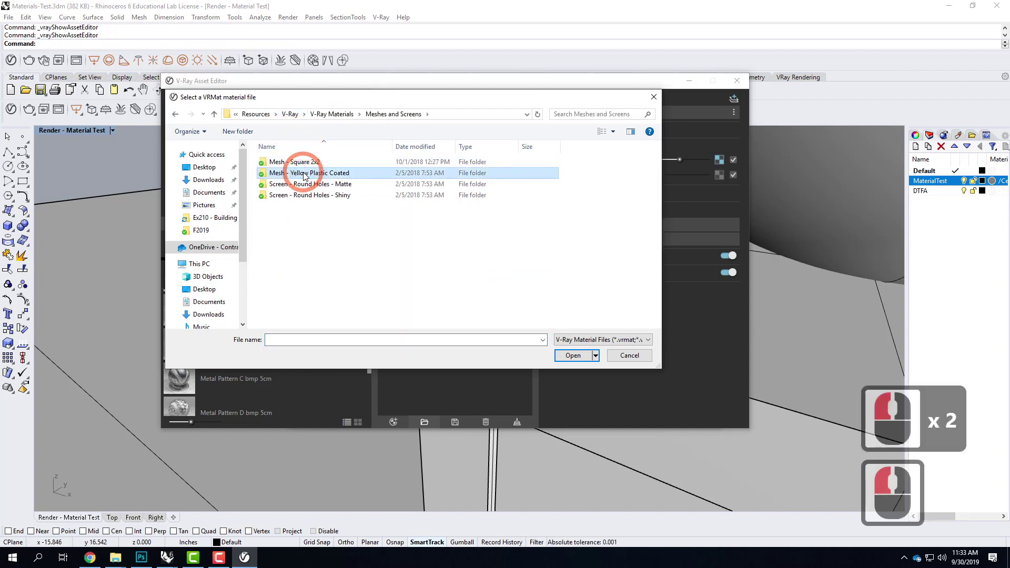
double_click(304, 174)
double_click(335, 163)
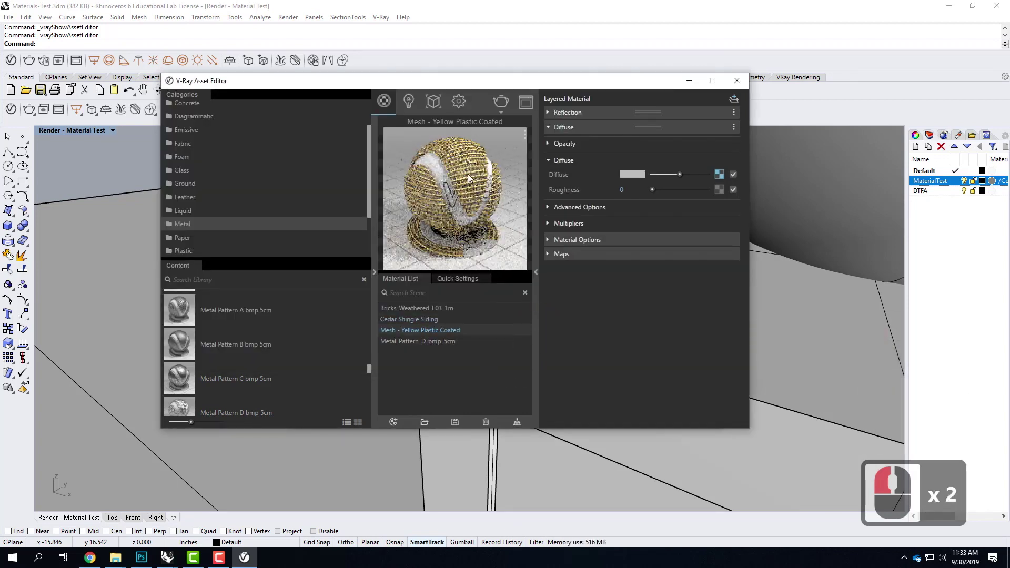
- Switch to Photoshop and examine the layered Shingle Siding, Steel Siding and Yellow Mesh Siding example images
left_click(141, 558)
left_click(80, 44)
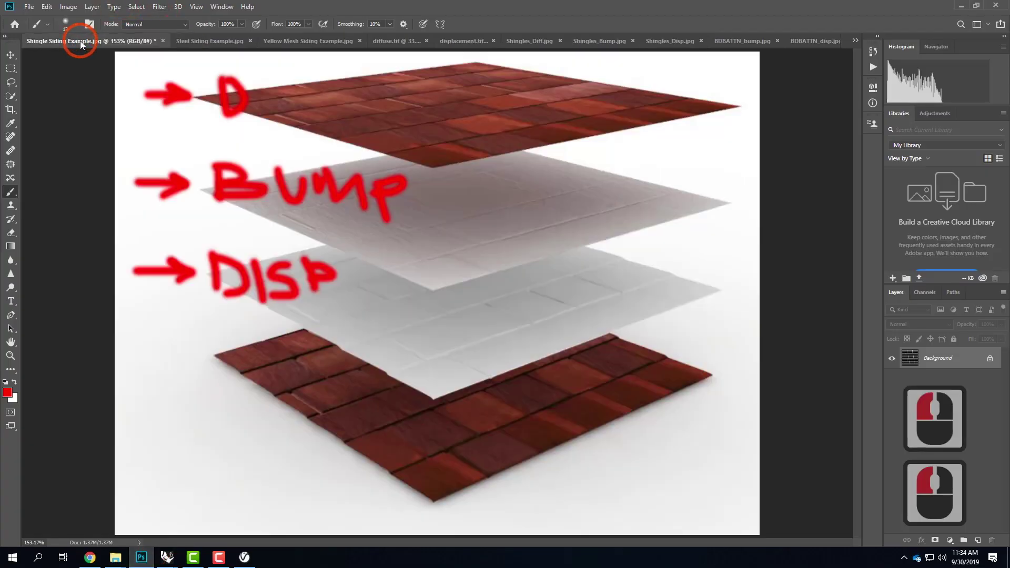
left_click(199, 45)
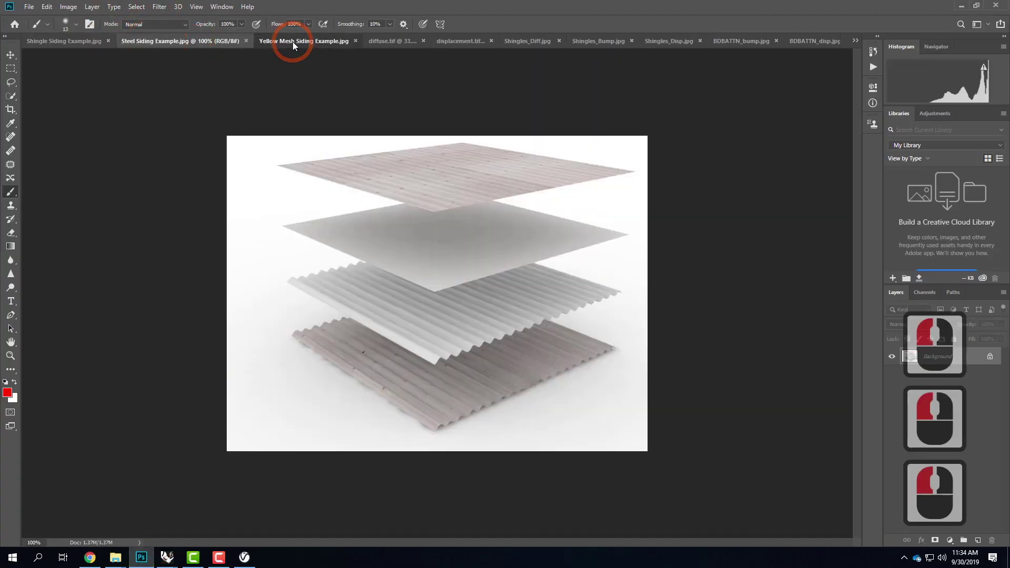
left_click(293, 42)
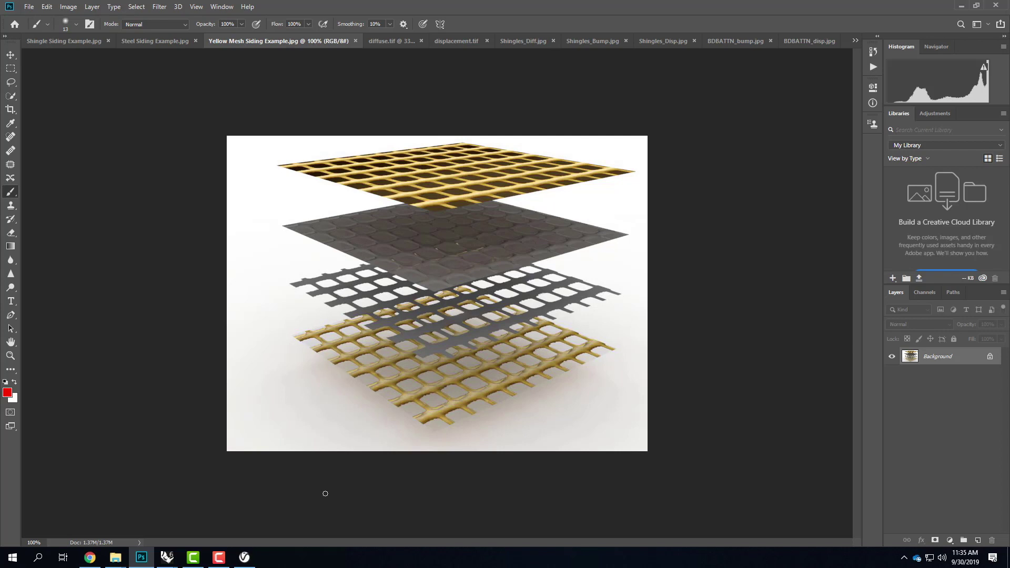
- Switch to the V-Ray Asset Editor, expand the Mesh - Yellow Plastic Coated material's Maps and Opacity settings, and set Transparency to white
left_click(167, 557)
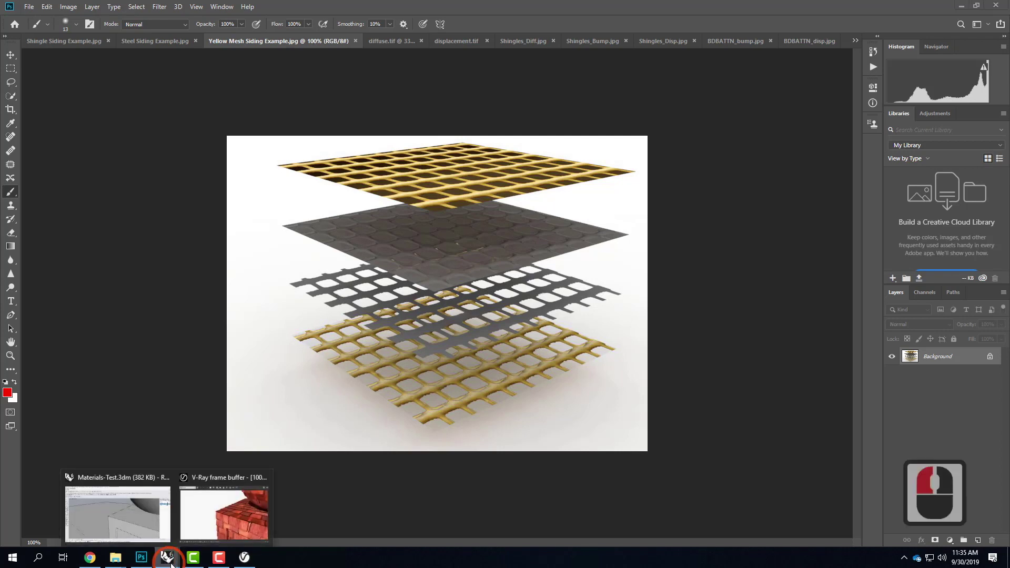
left_click(213, 524)
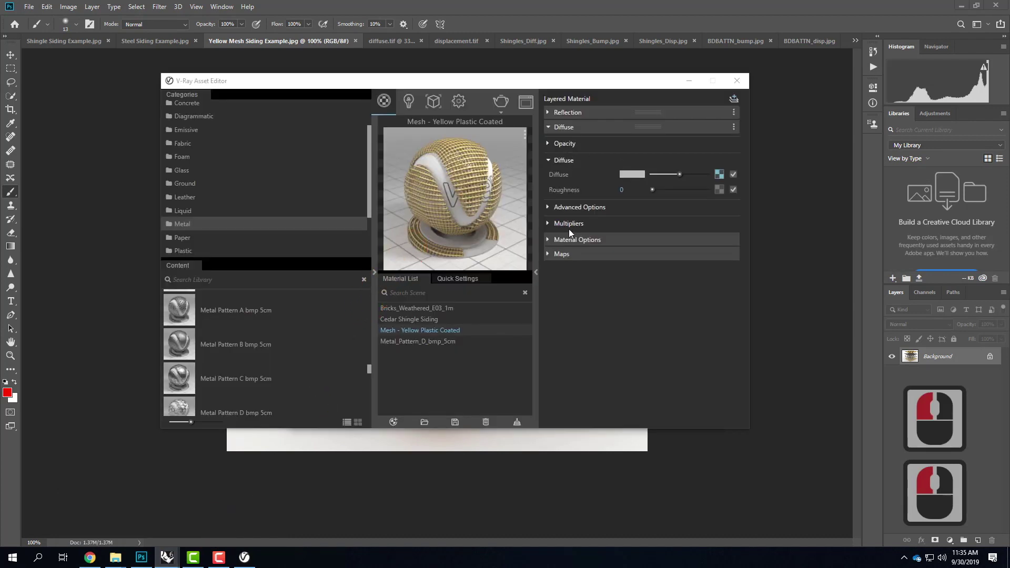
left_click(548, 253)
left_click(730, 270)
left_click(730, 271)
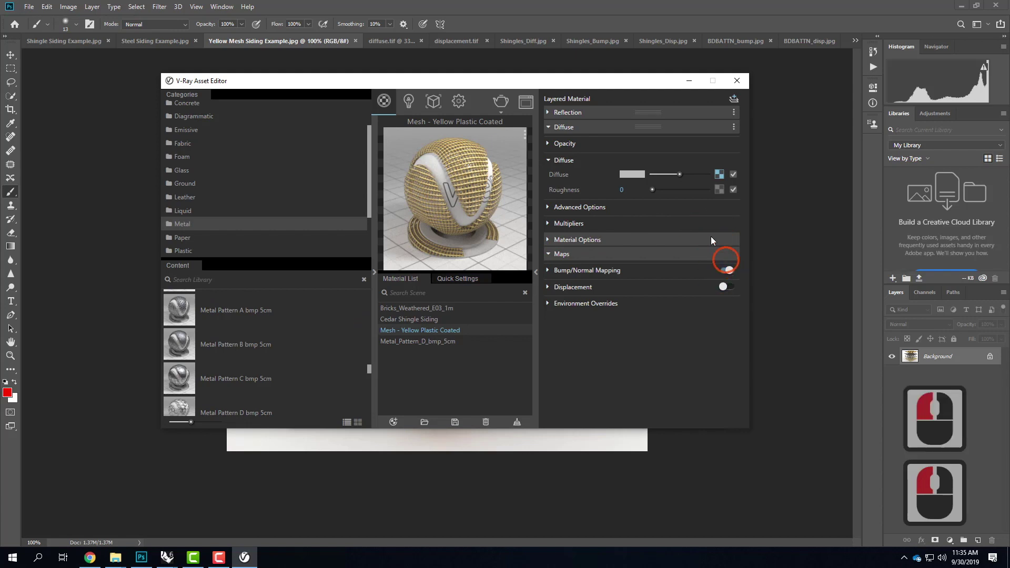
left_click(550, 143)
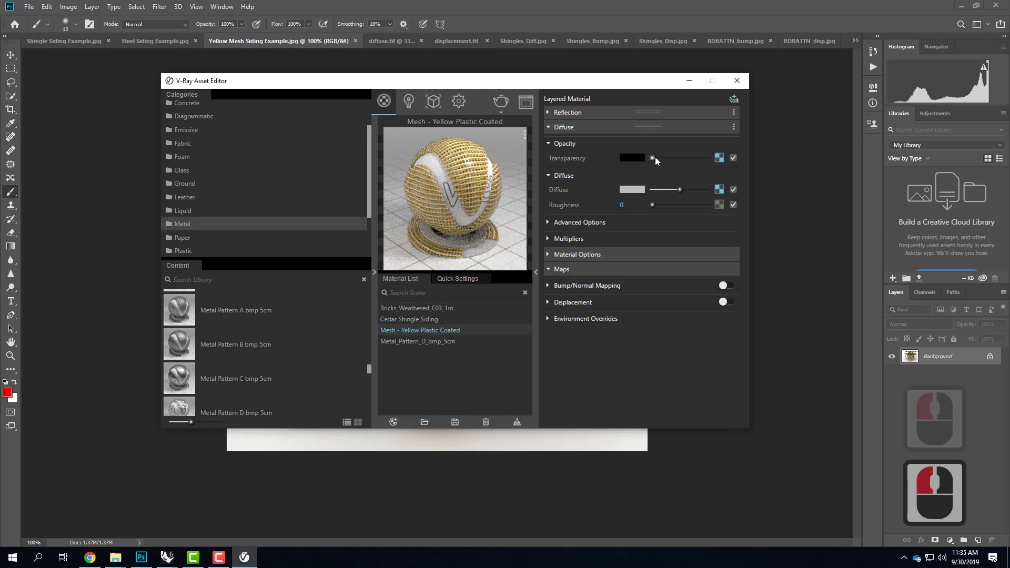
left_click_drag(652, 156, 762, 159)
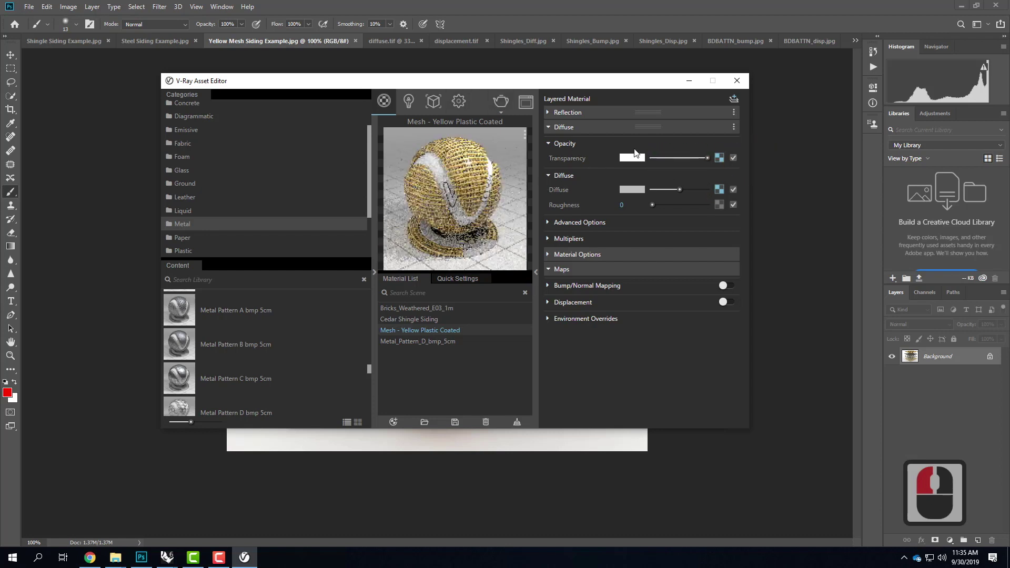
- Close the Asset Editor and bring the Materials-Test.3dm model in Rhino to the front
left_click(736, 81)
left_click(589, 156)
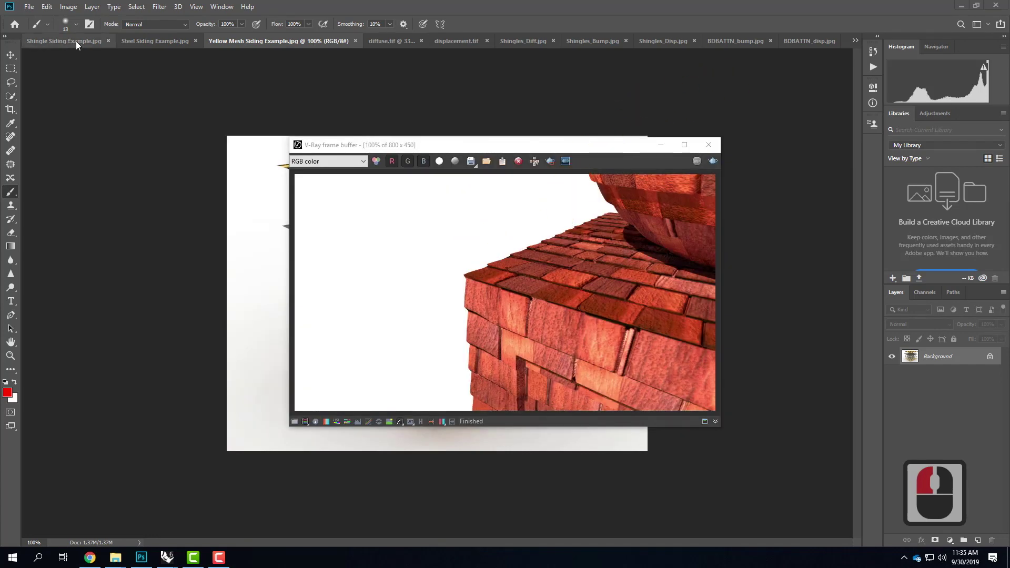
left_click(439, 146)
left_click(167, 558)
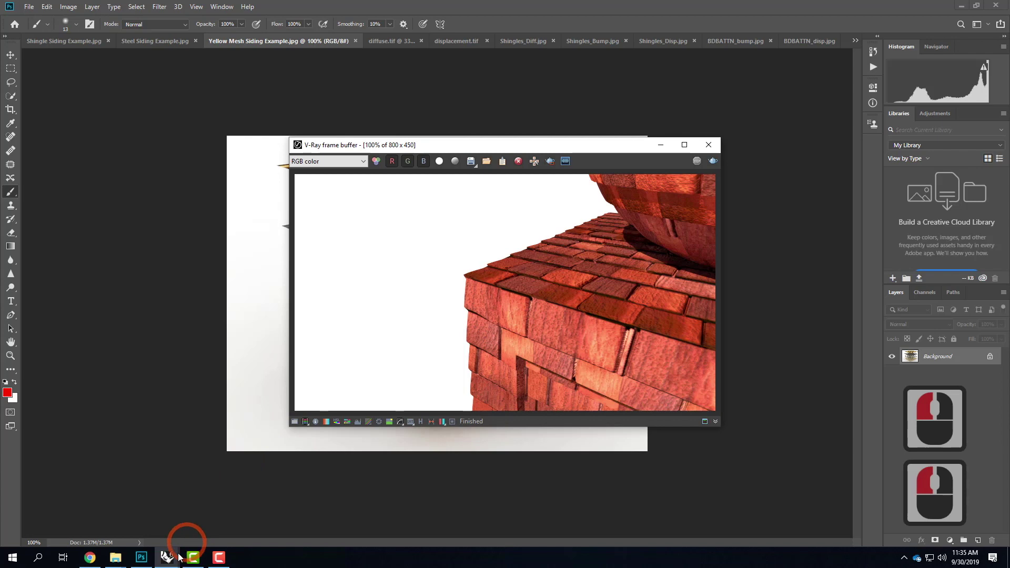
left_click(167, 558)
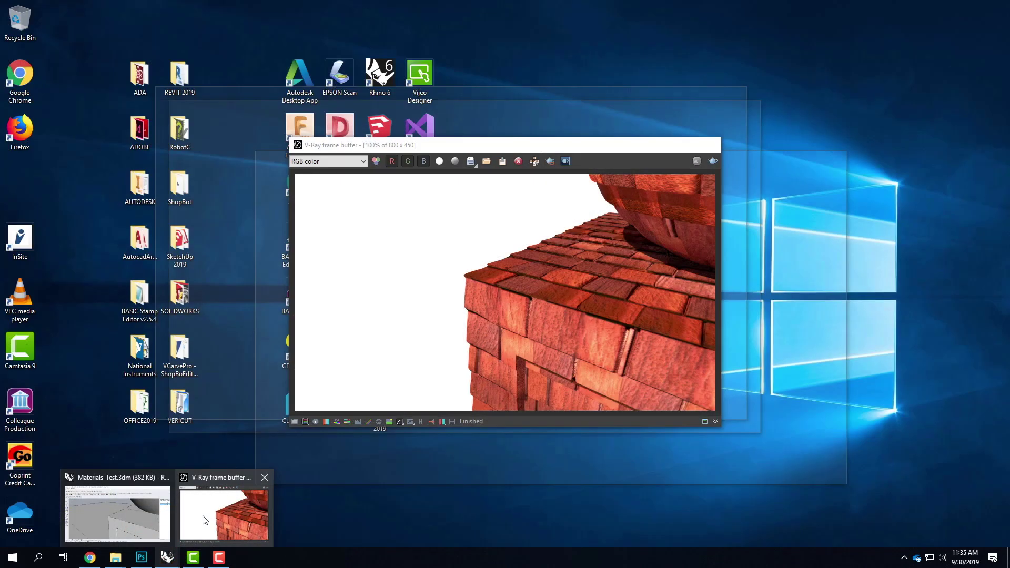
left_click(205, 516)
left_click(167, 558)
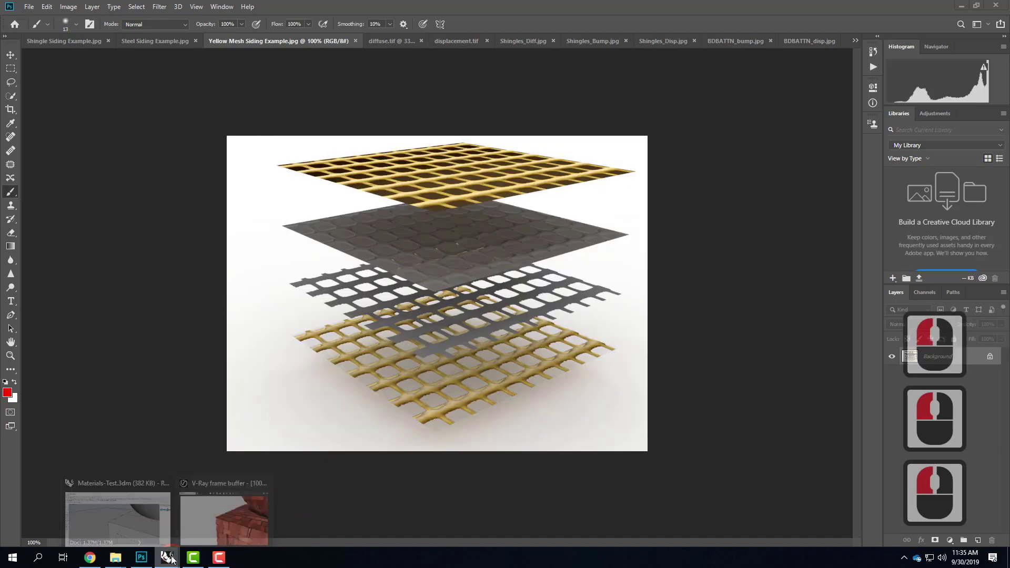
left_click(154, 499)
- Apply the Mesh - Yellow Plastic Coated material to the MaterialTest layer and render the scene
left_click(11, 109)
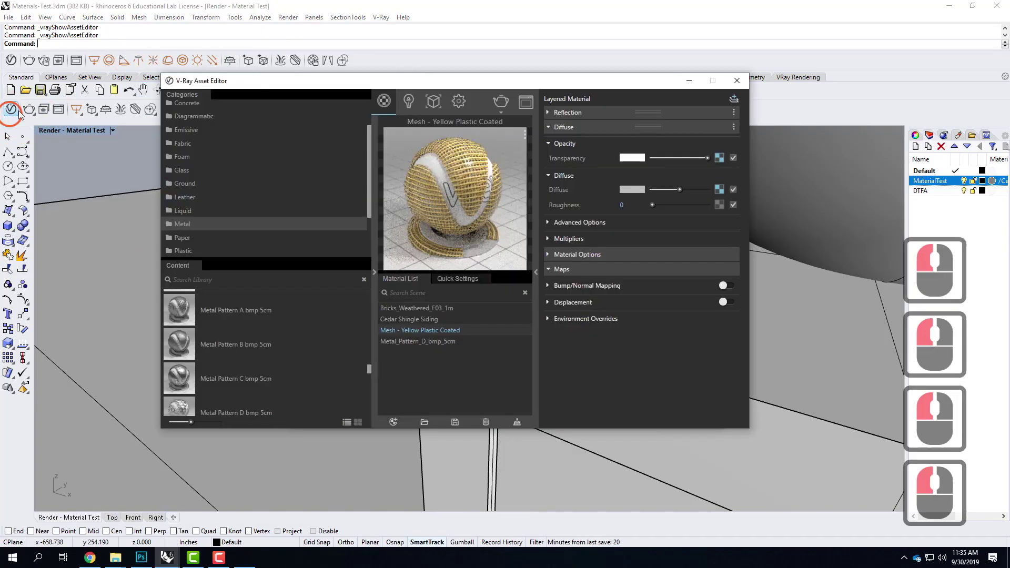
right_click(425, 335)
mouse_move(466, 251)
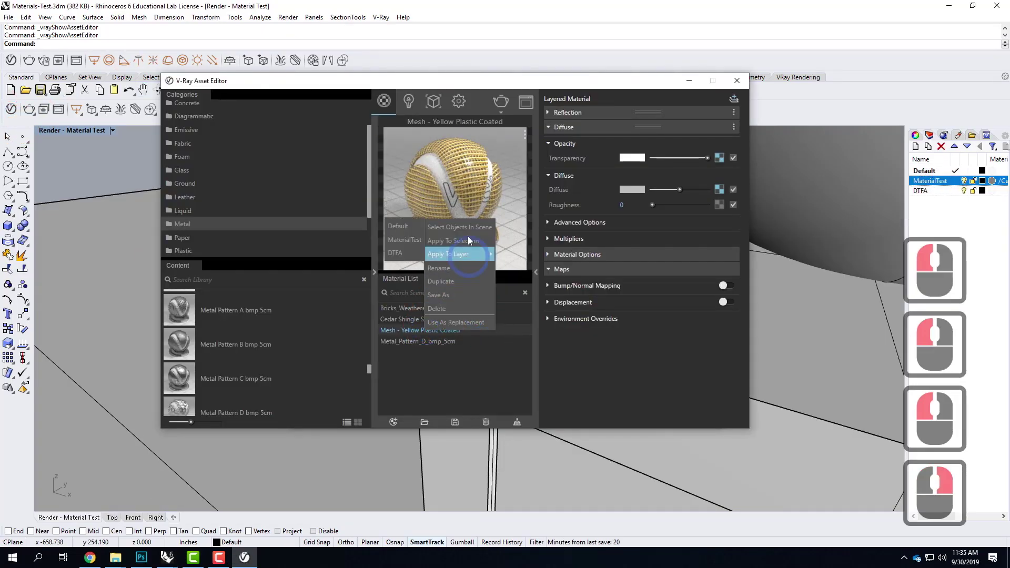
left_click(406, 240)
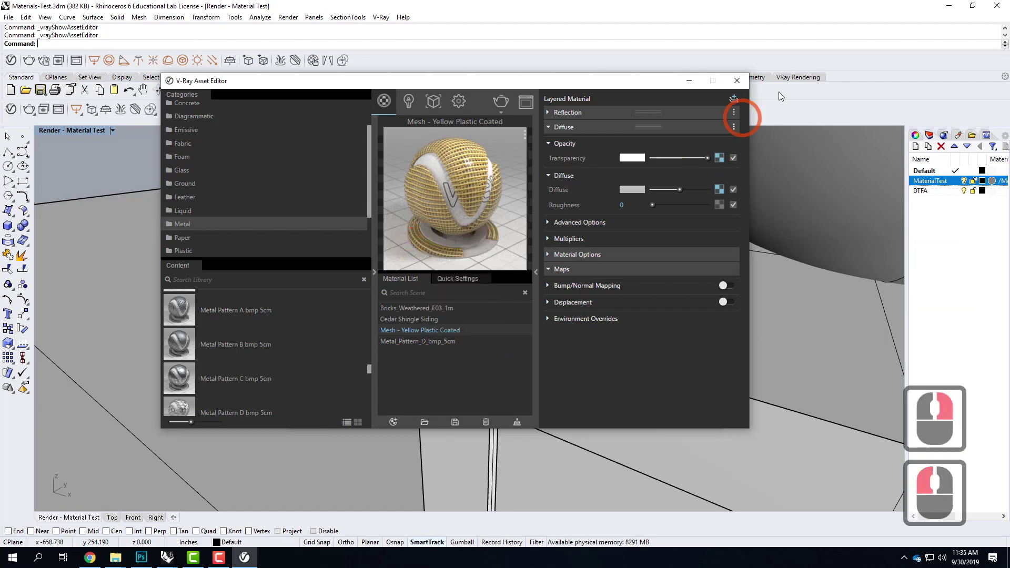
left_click(738, 81)
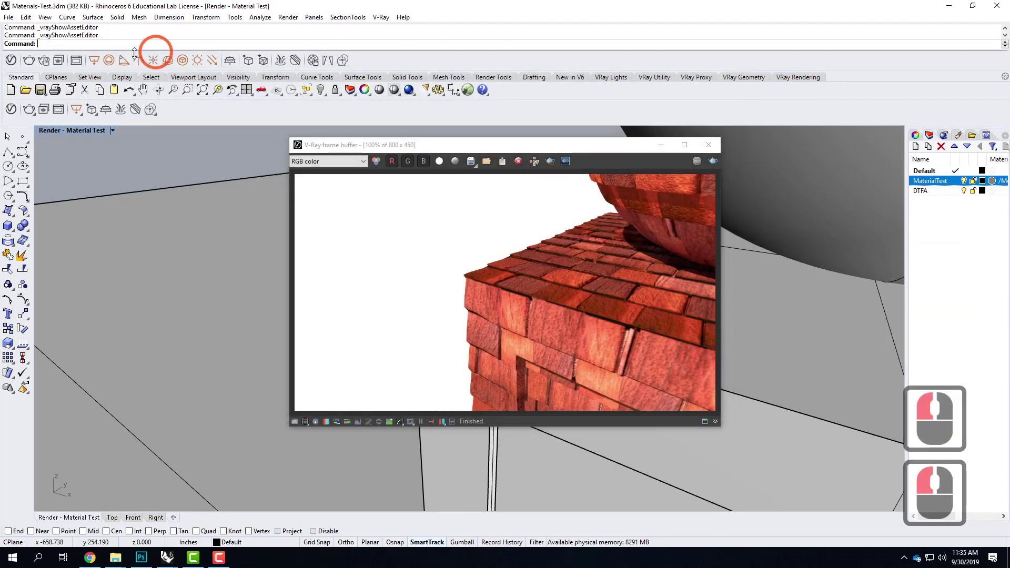
left_click(29, 109)
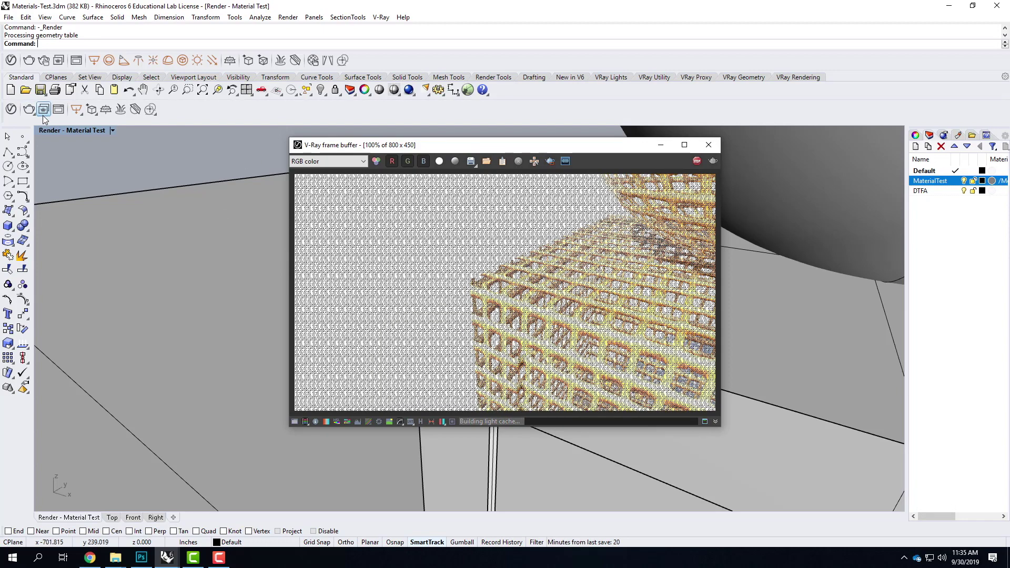
- Set the mesh material's Transparency to black and render the scene again
left_click(11, 109)
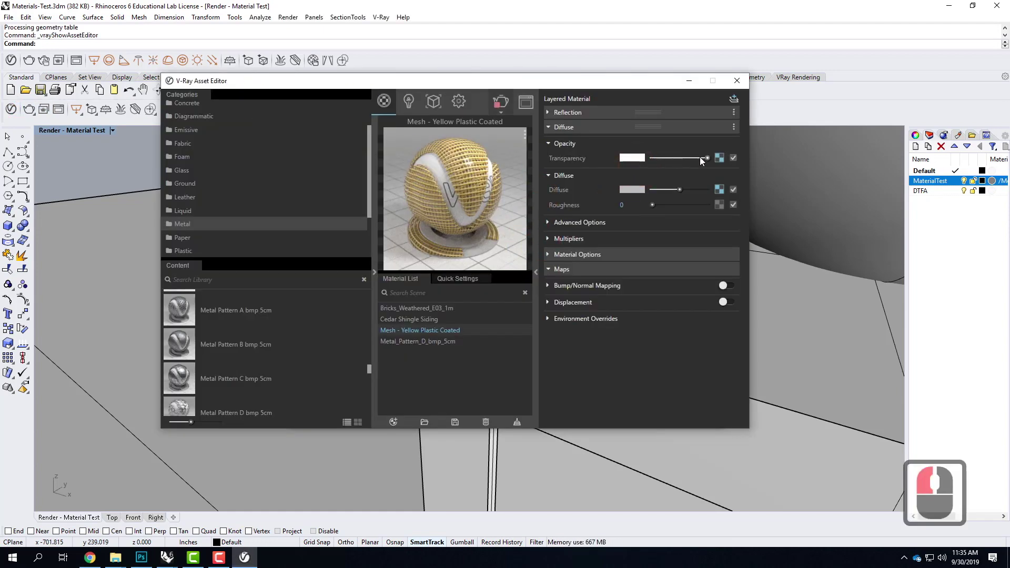
left_click(654, 158)
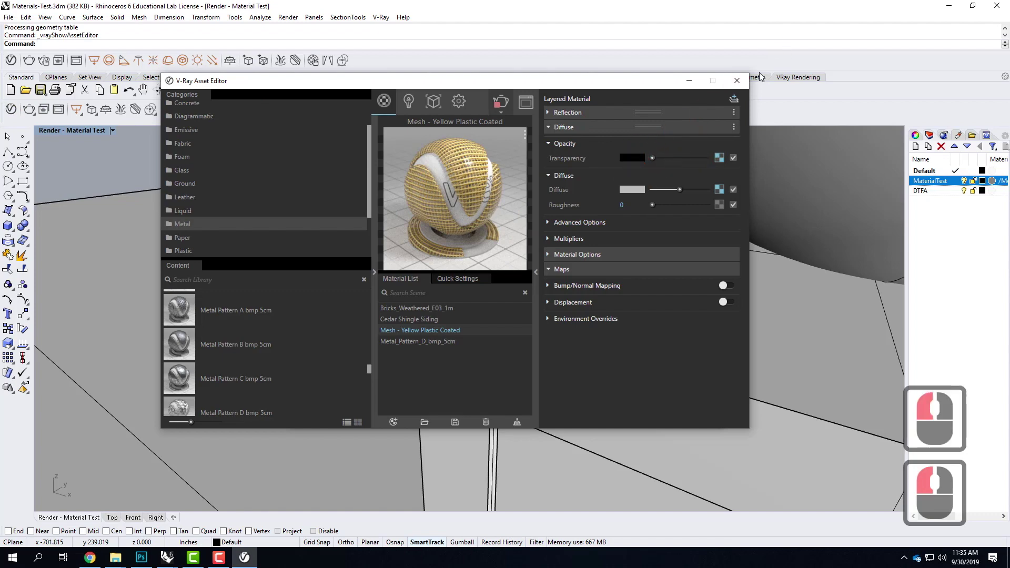
left_click(737, 81)
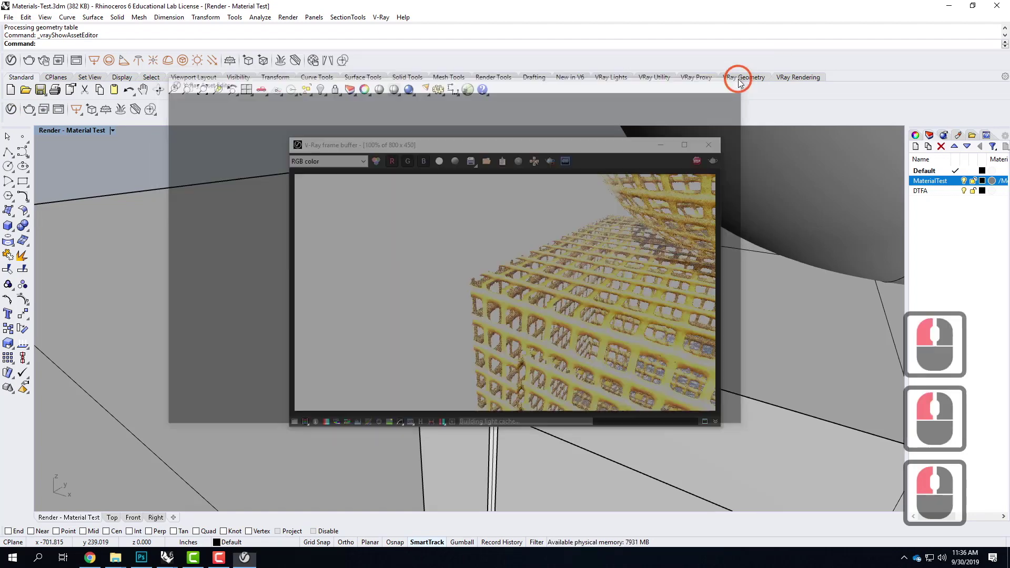
left_click(28, 109)
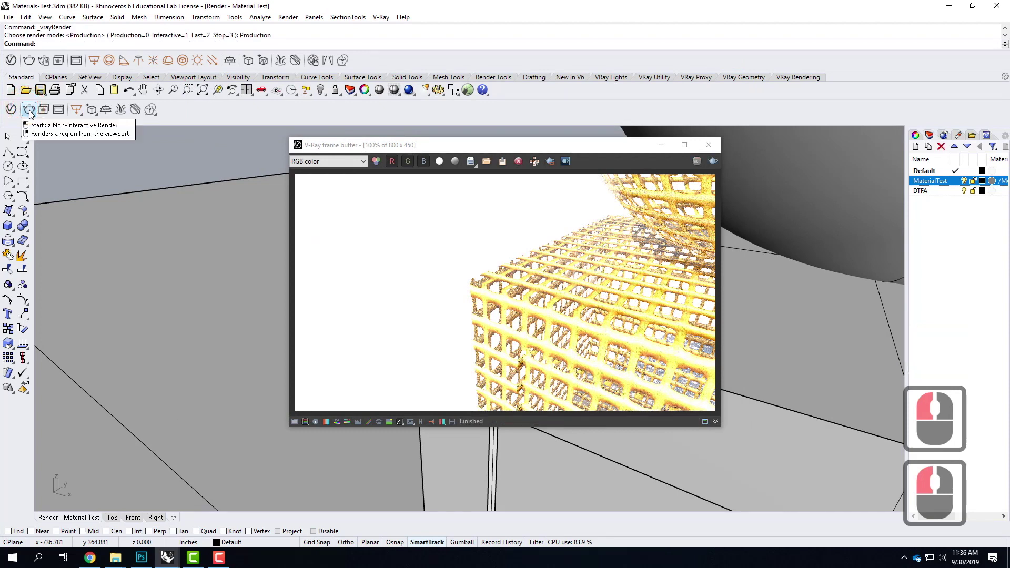
left_click(28, 110)
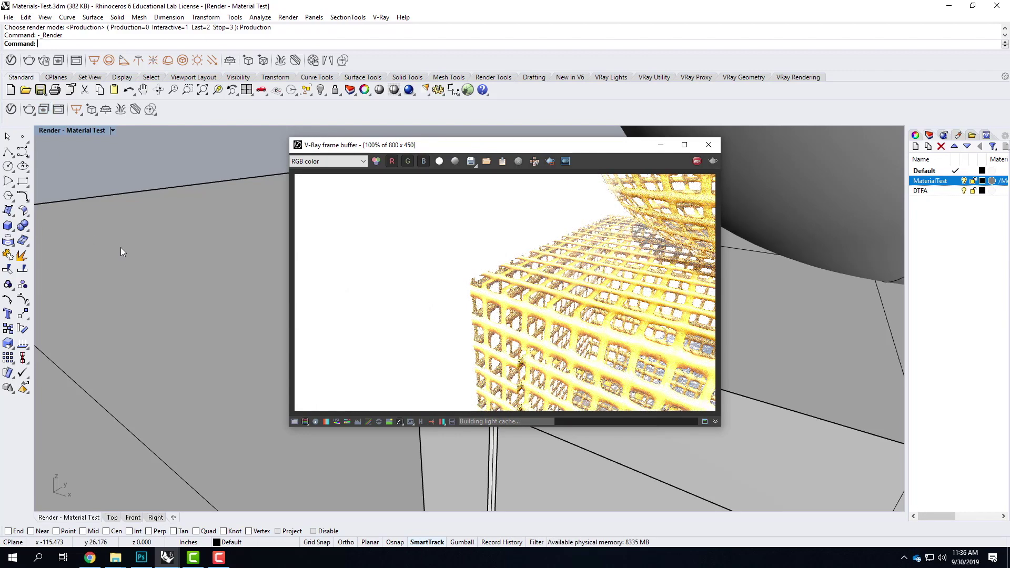
- Reopen the Asset Editor and inspect the bitmap used in the mesh material's Diffuse texture slot
left_click(29, 109)
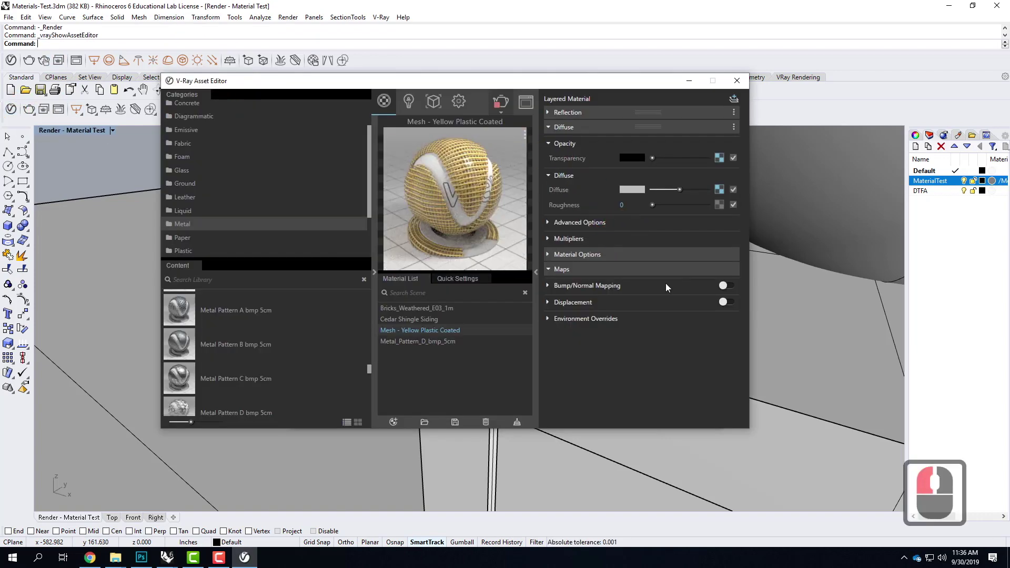
left_click(719, 190)
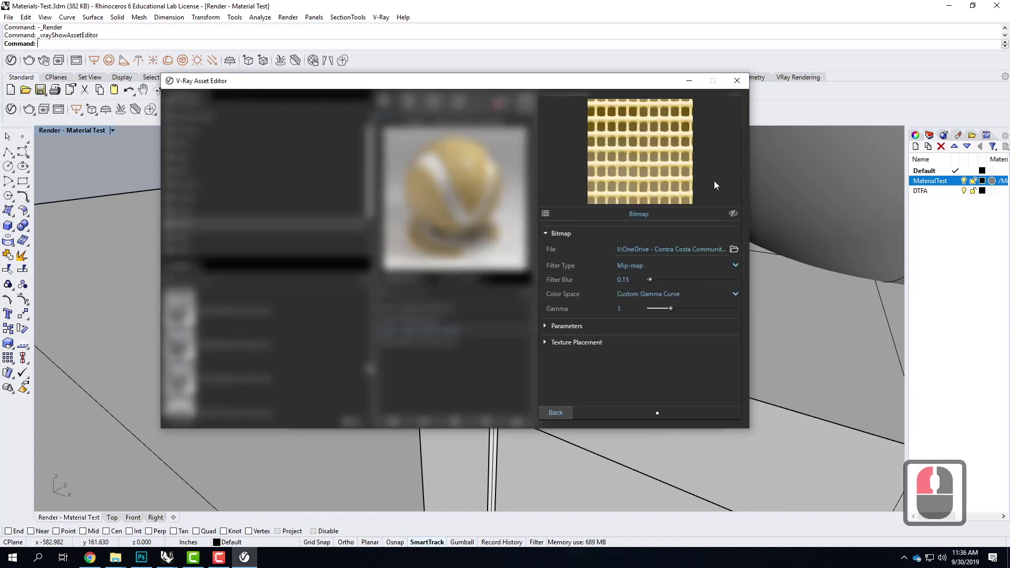
left_click(554, 415)
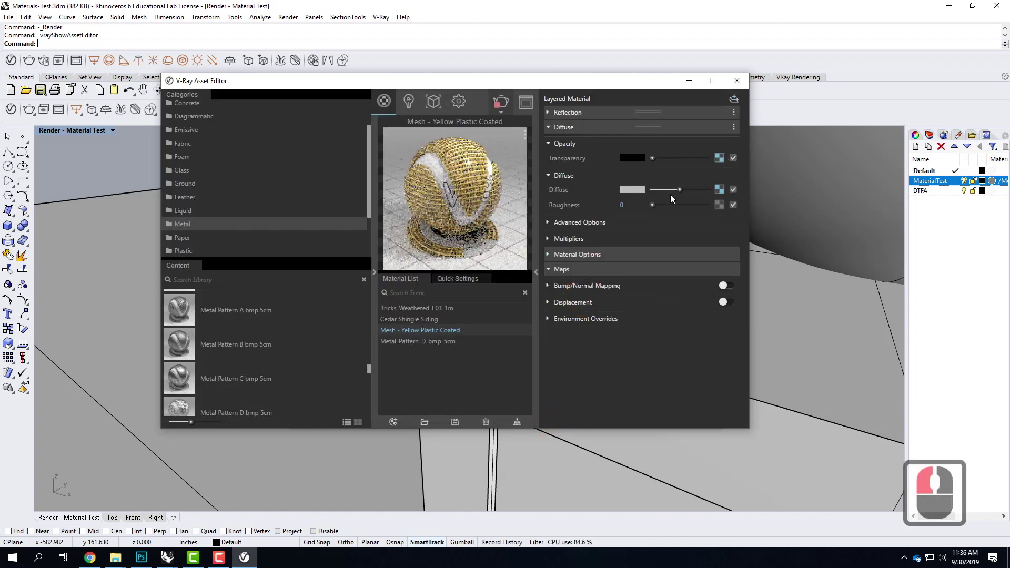
- Set the mesh material's Diffuse color to black and its Transparency to white, and render the scene
left_click_drag(681, 189, 708, 159)
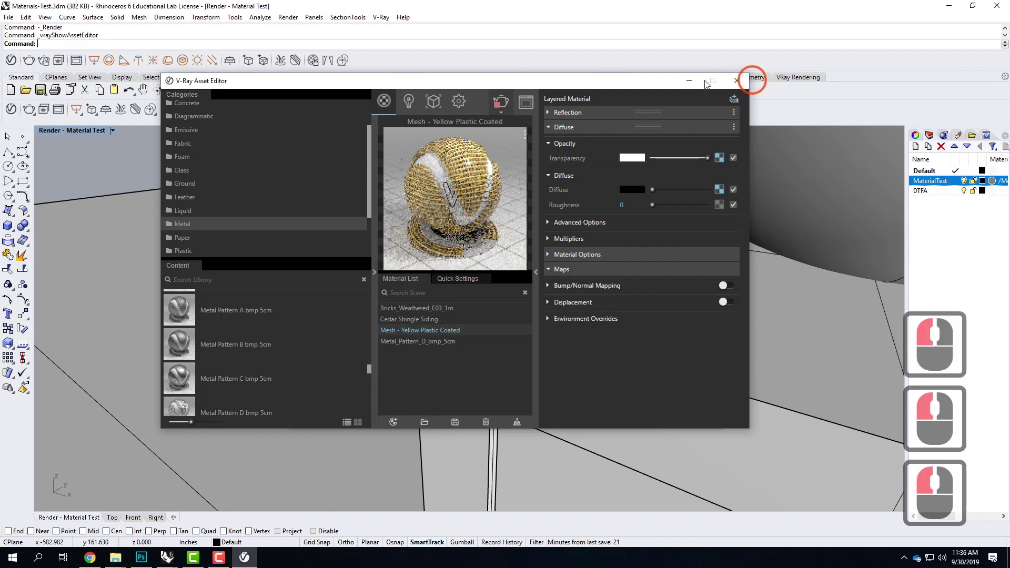
left_click(737, 81)
left_click(29, 109)
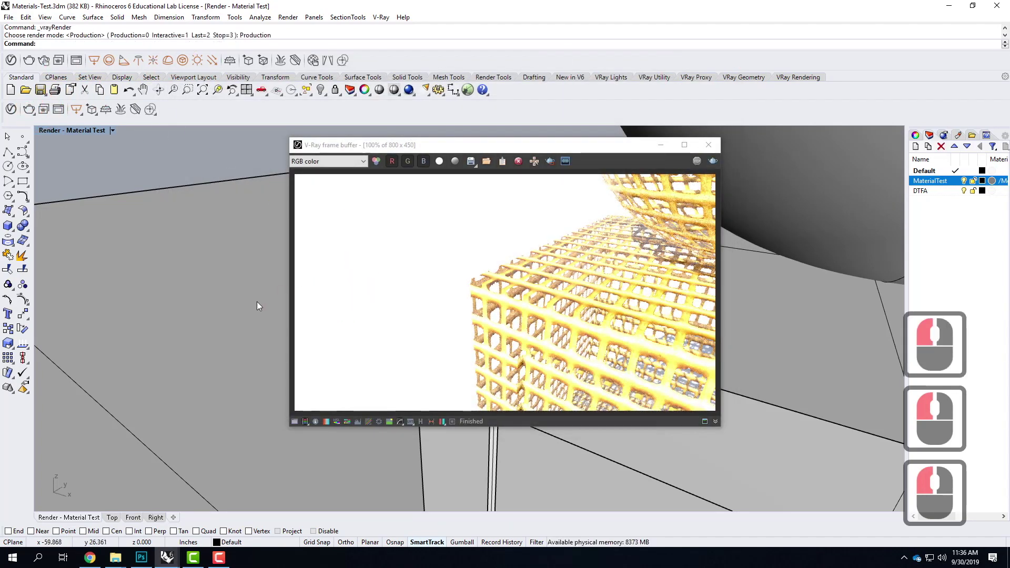
left_click(29, 61)
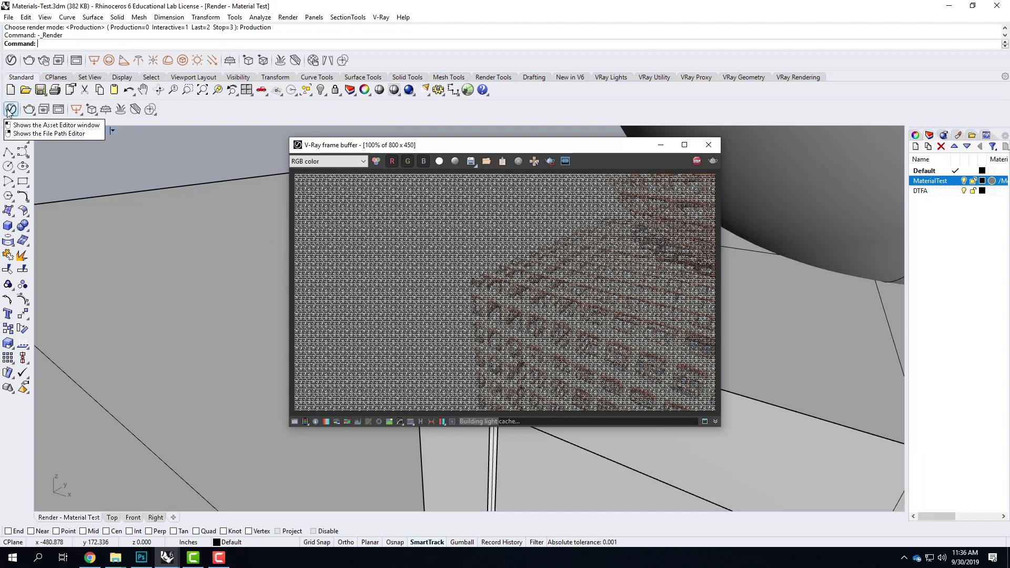
- Inspect the bitmap in the mesh material's Transparency texture slot, and set the Transparency color to black
left_click(11, 109)
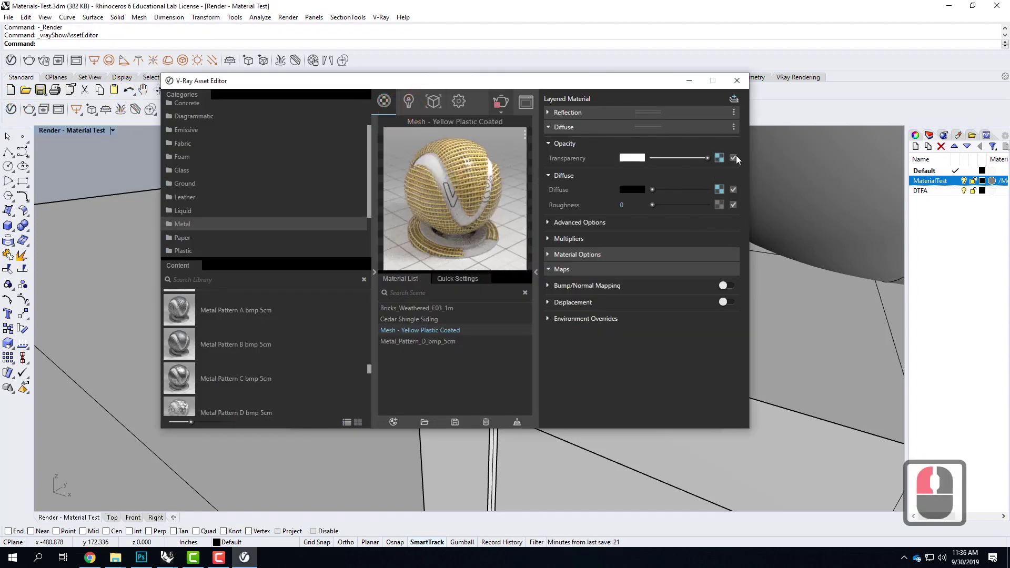
left_click(721, 159)
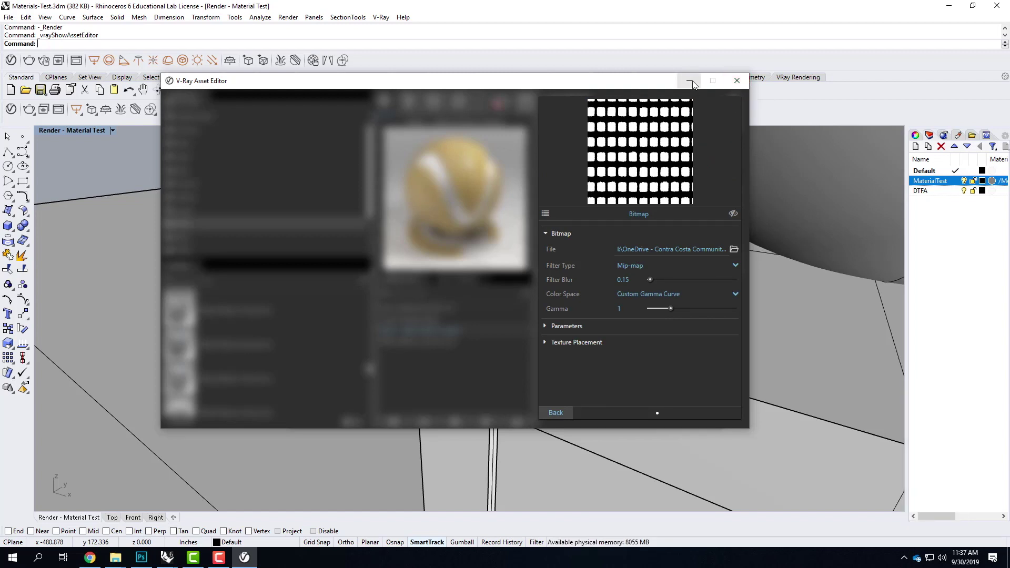
left_click(554, 410)
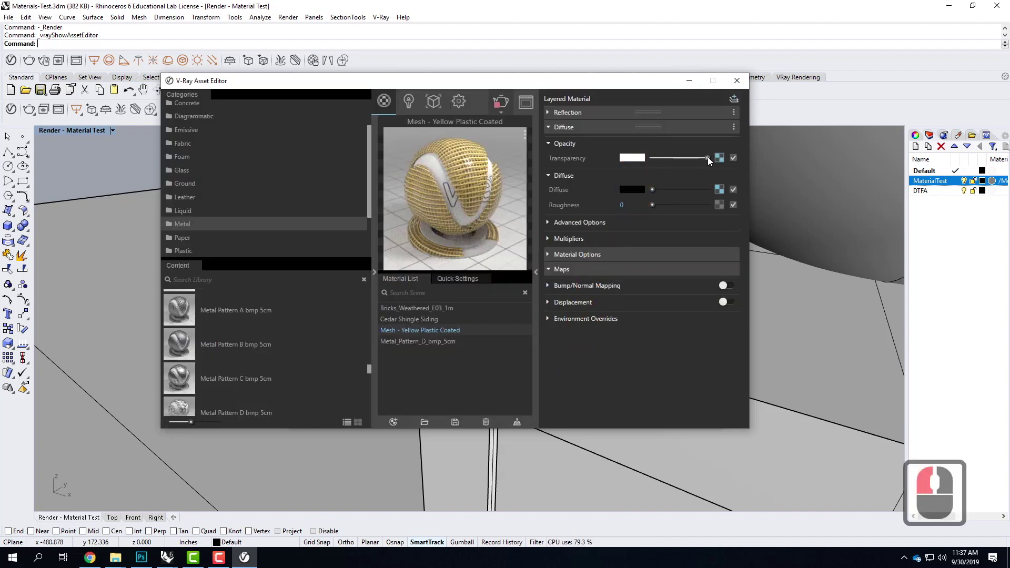
left_click_drag(708, 157, 624, 157)
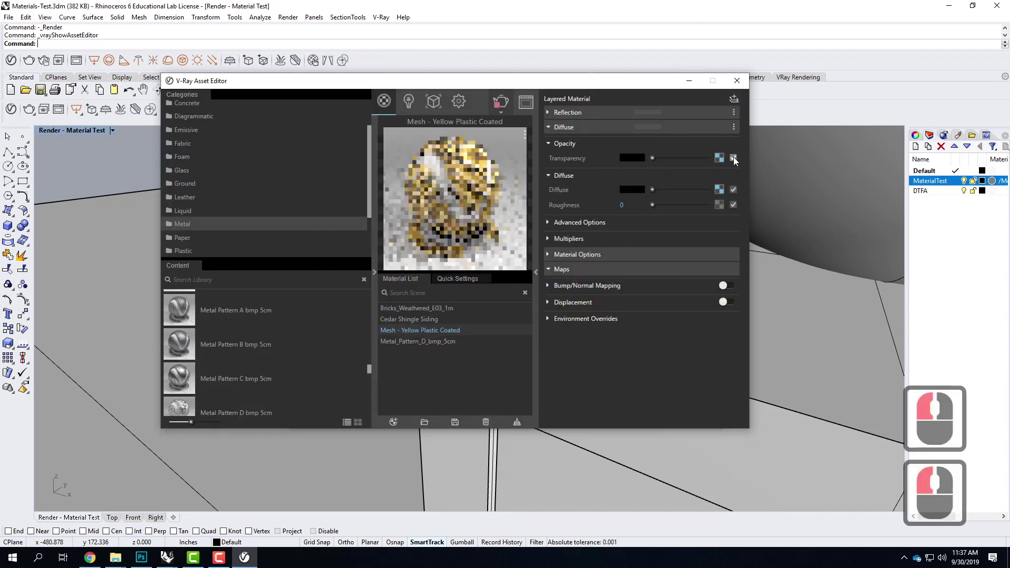
- Look through the Transparency bitmap's placement and parameter settings, and replace the bitmap with a Color texture
left_click(719, 156)
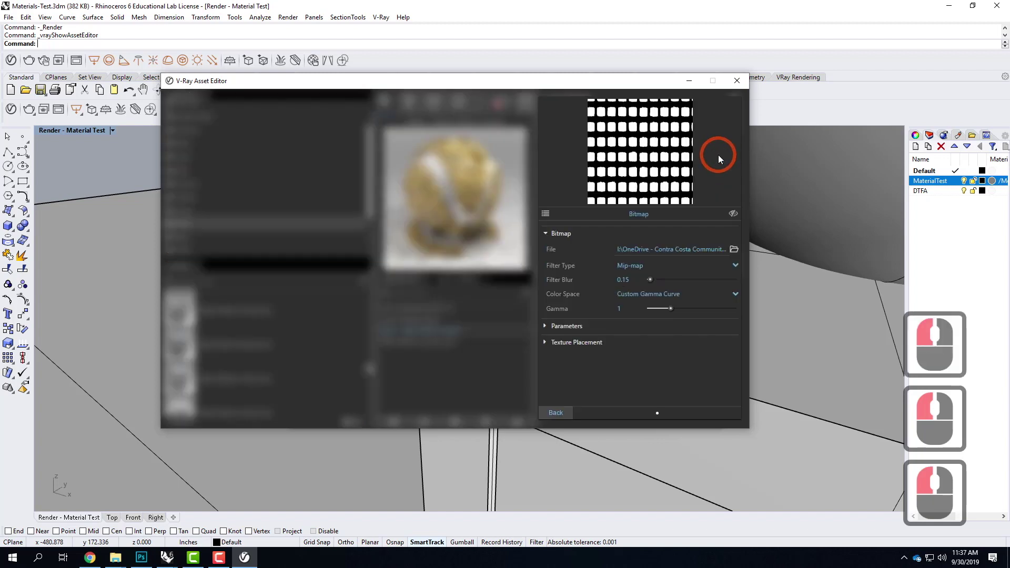
left_click(547, 342)
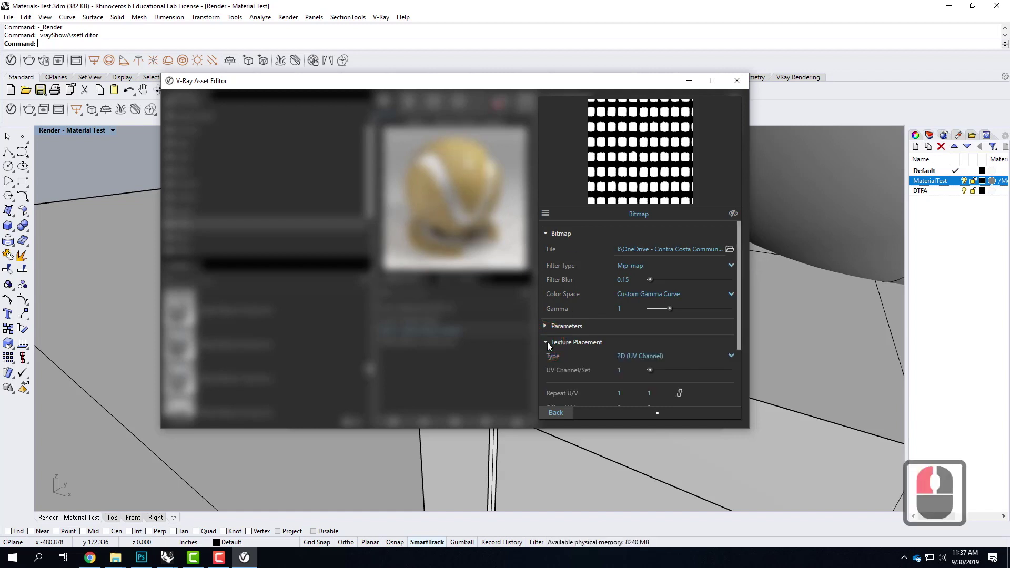
left_click(547, 343)
left_click(547, 327)
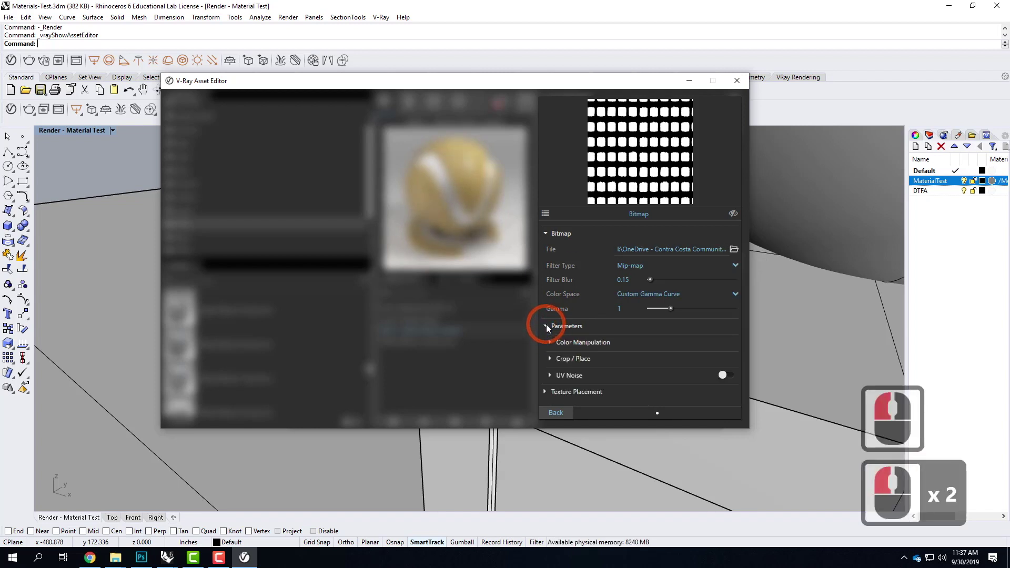
left_click(547, 327)
left_click(545, 233)
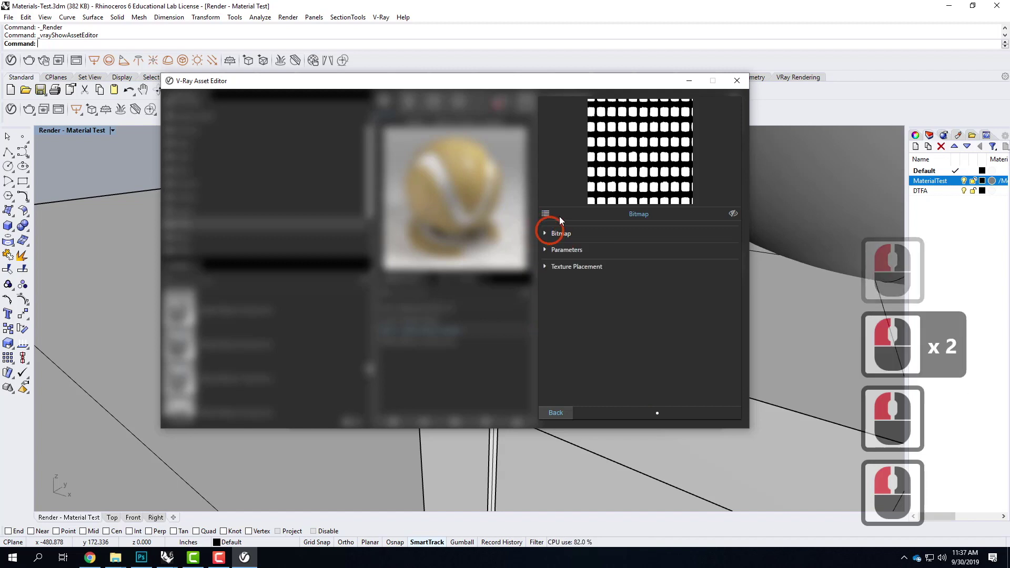
left_click(546, 214)
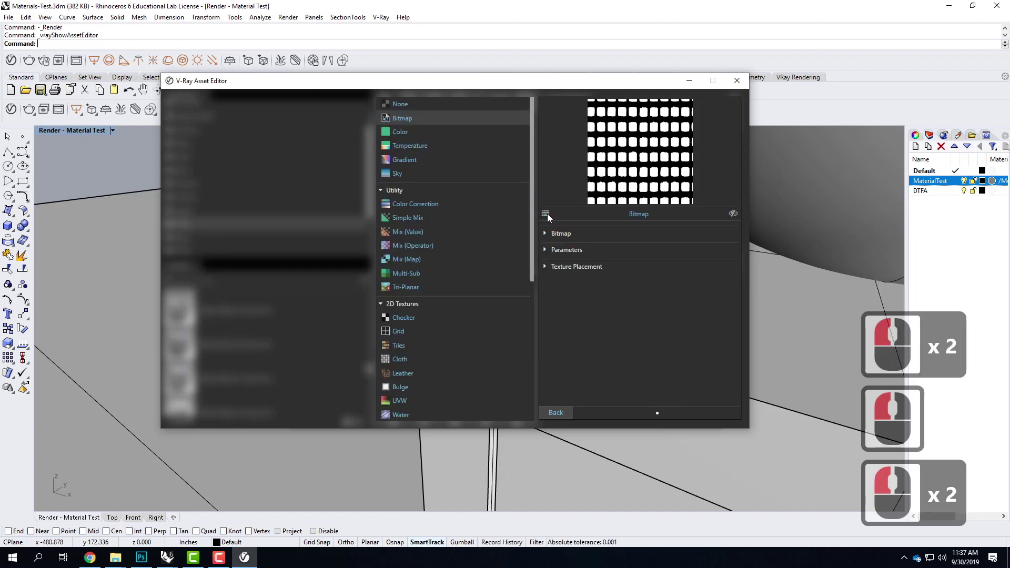
left_click(450, 132)
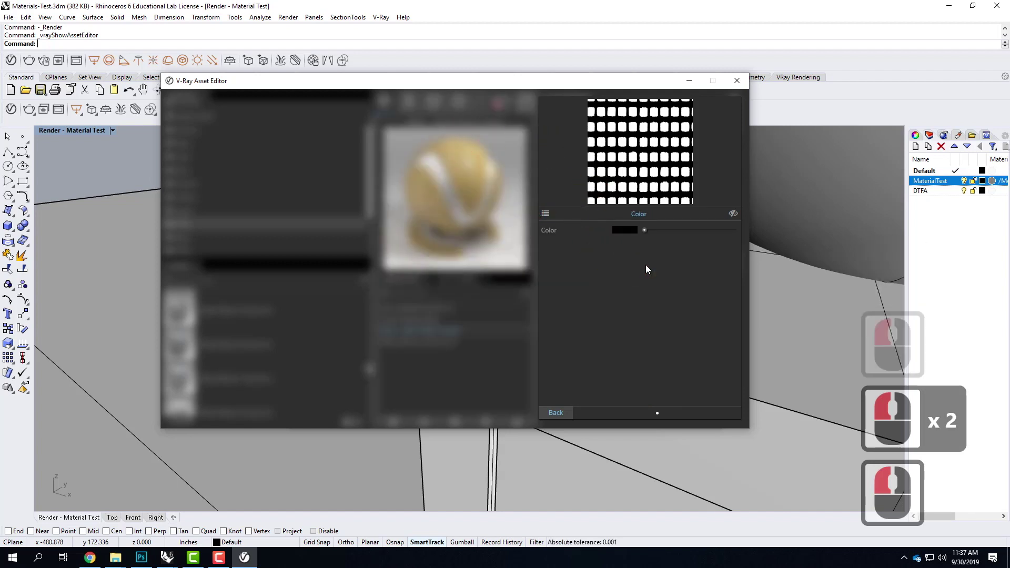
- Return to the mesh material's main settings, close the Asset Editor, and render the scene with the black Color texture as Transparency
left_click(564, 415)
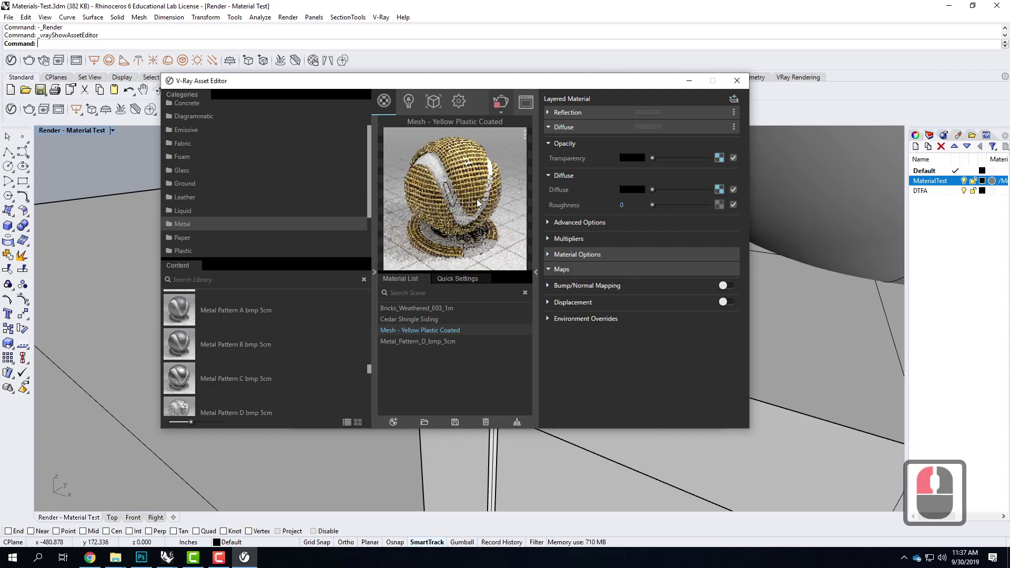
left_click(739, 80)
left_click(44, 111)
left_click(344, 342)
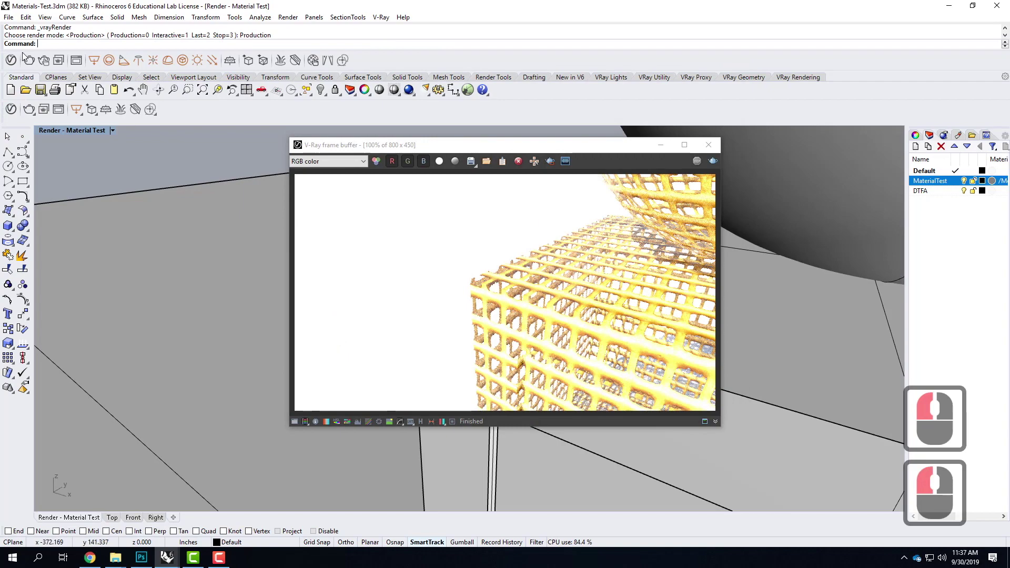
left_click(29, 109)
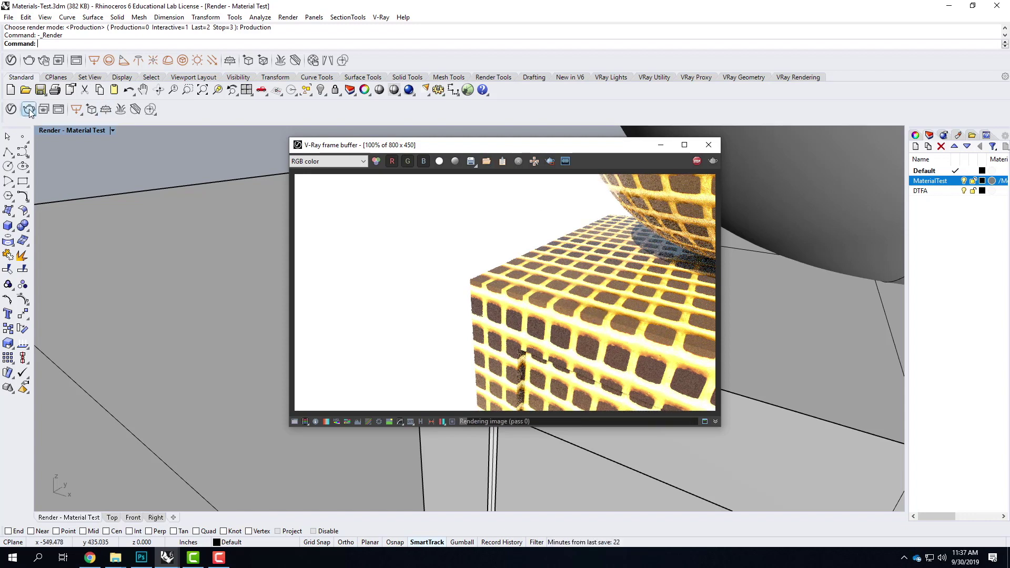
- Turn on Bump/Normal Mapping for the mesh material, inspect its bump bitmap, and render the scene again
left_click(11, 110)
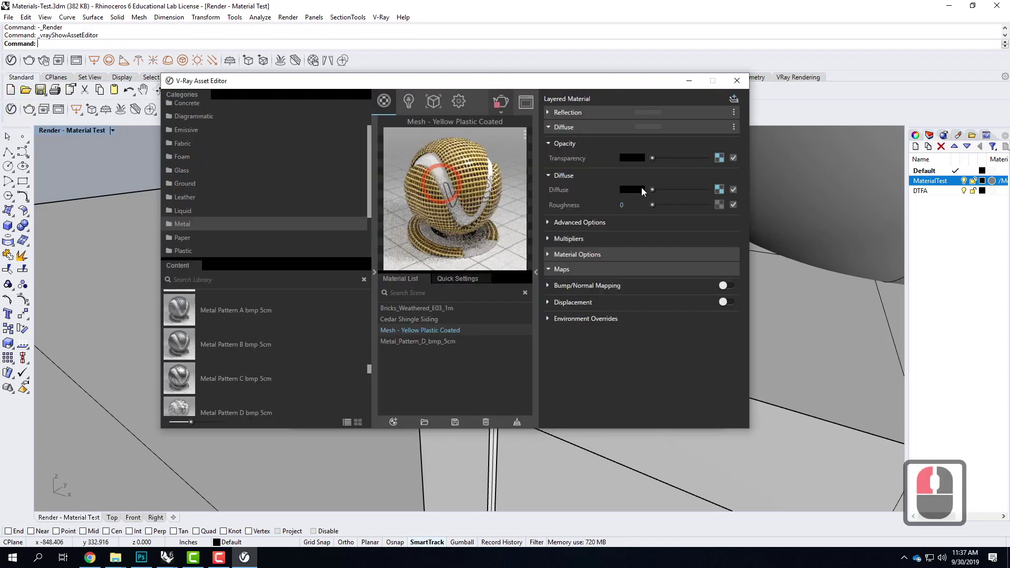
left_click(550, 286)
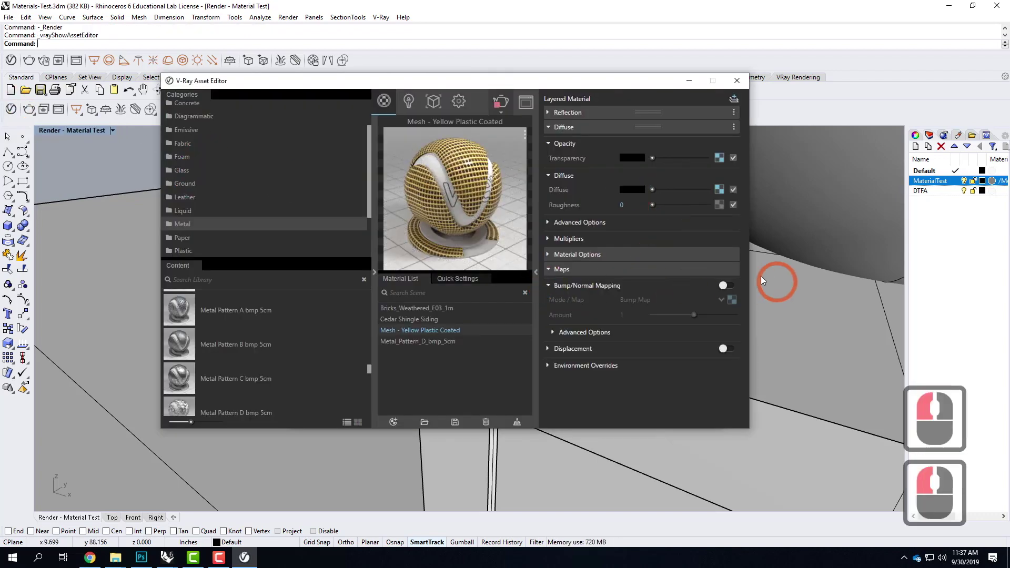
left_click(725, 286)
left_click(732, 301)
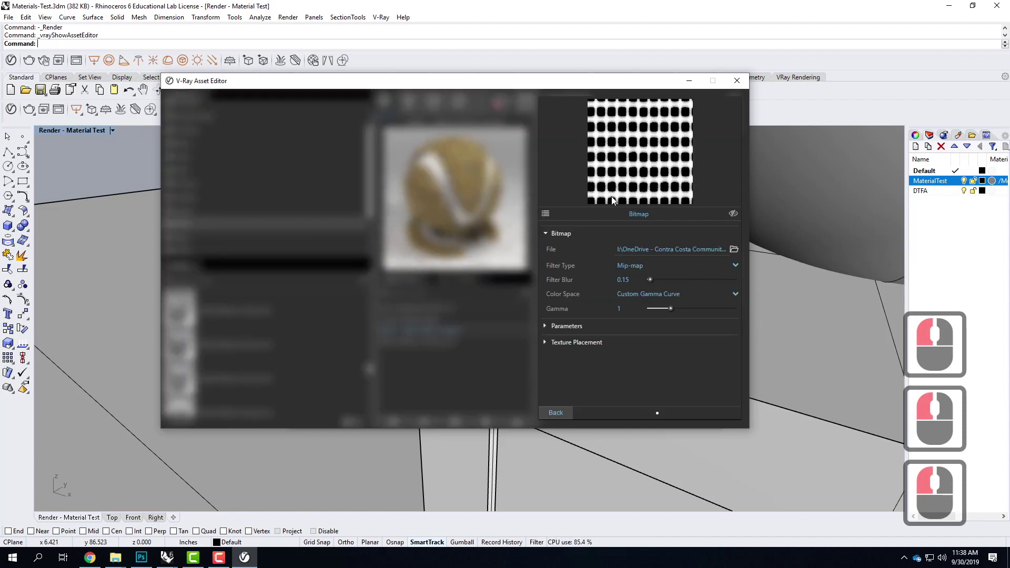
left_click(736, 81)
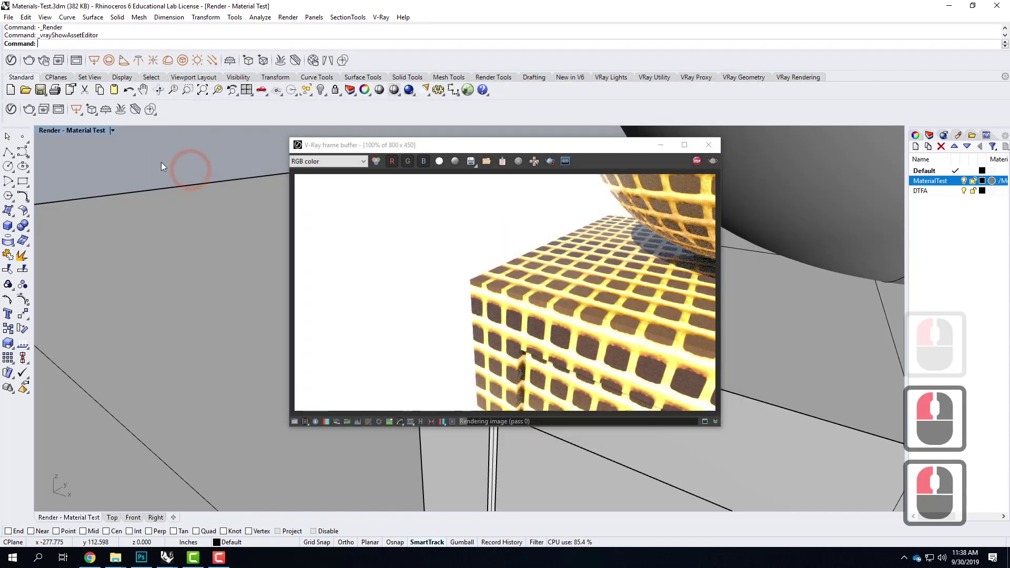
left_click(29, 109)
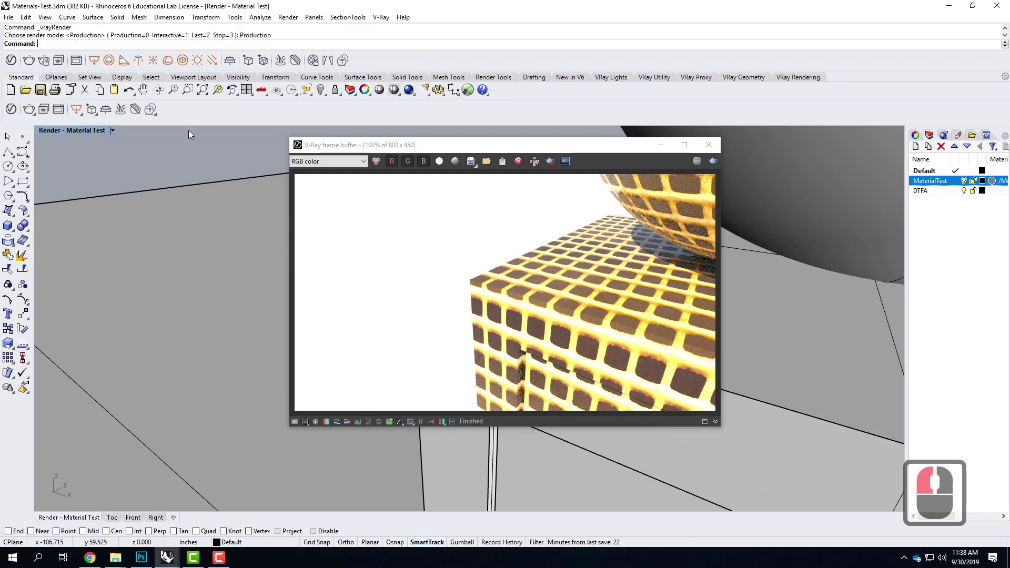
left_click(26, 109)
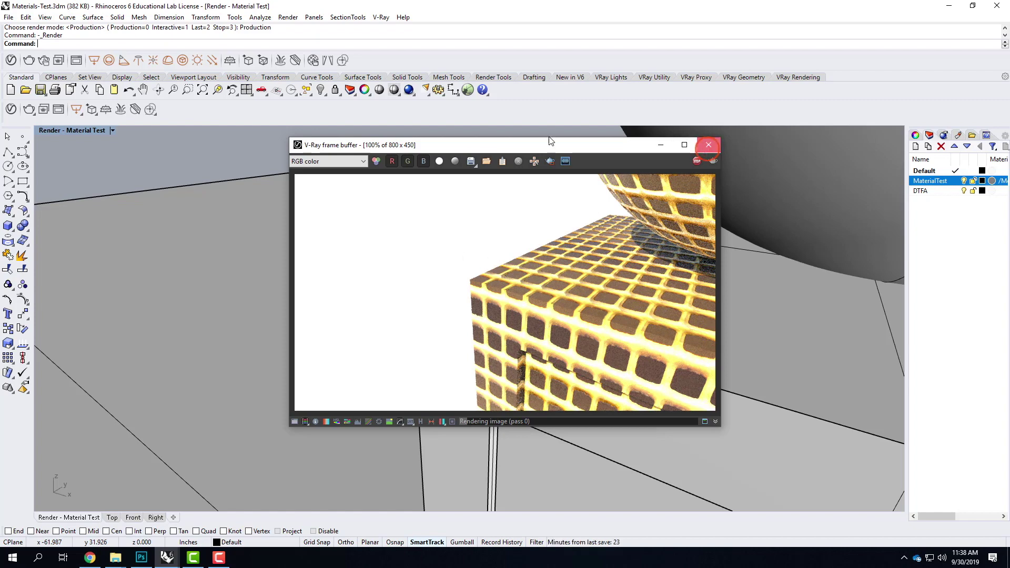
left_click(709, 149)
- Replace the Color texture in the mesh material's Transparency slot with a Bitmap that uses yellow_mesh_transp.png
left_click(7, 110)
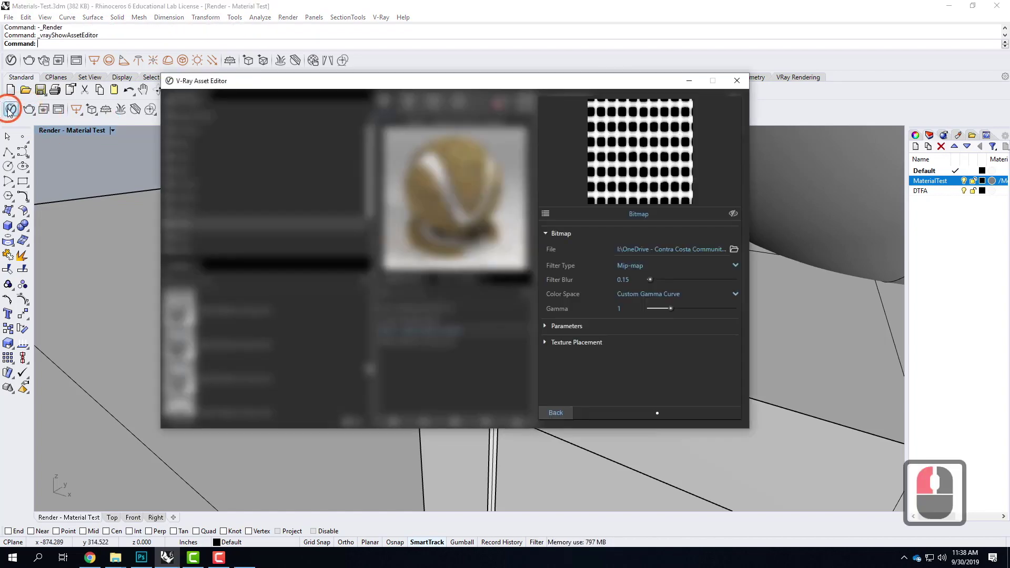
left_click(557, 414)
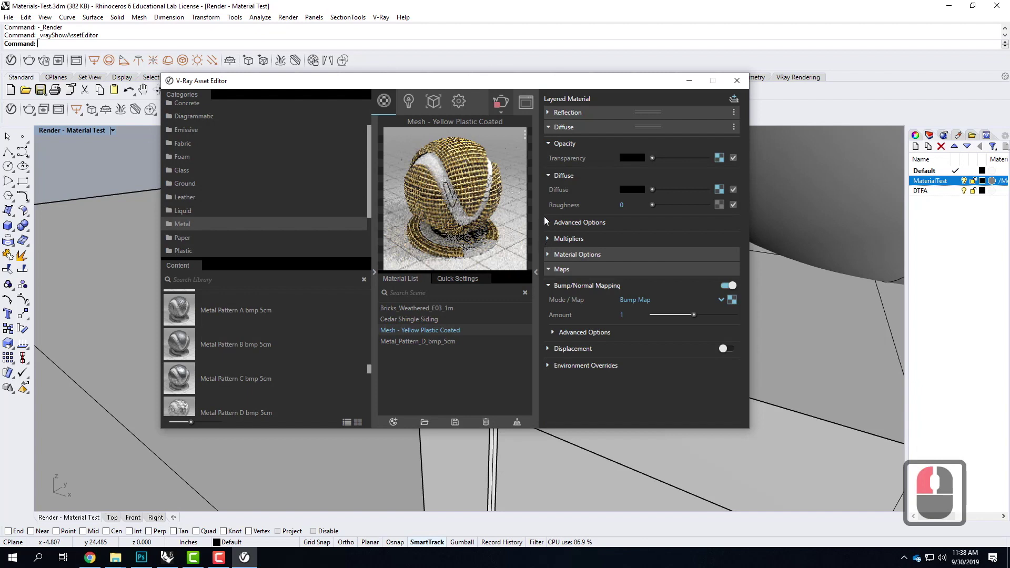
left_click(719, 157)
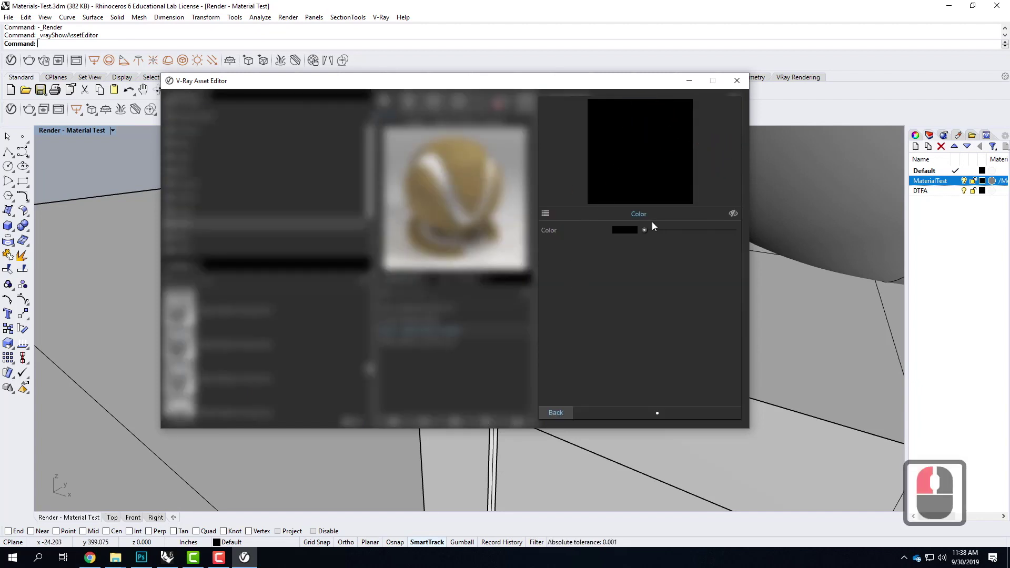
left_click(546, 213)
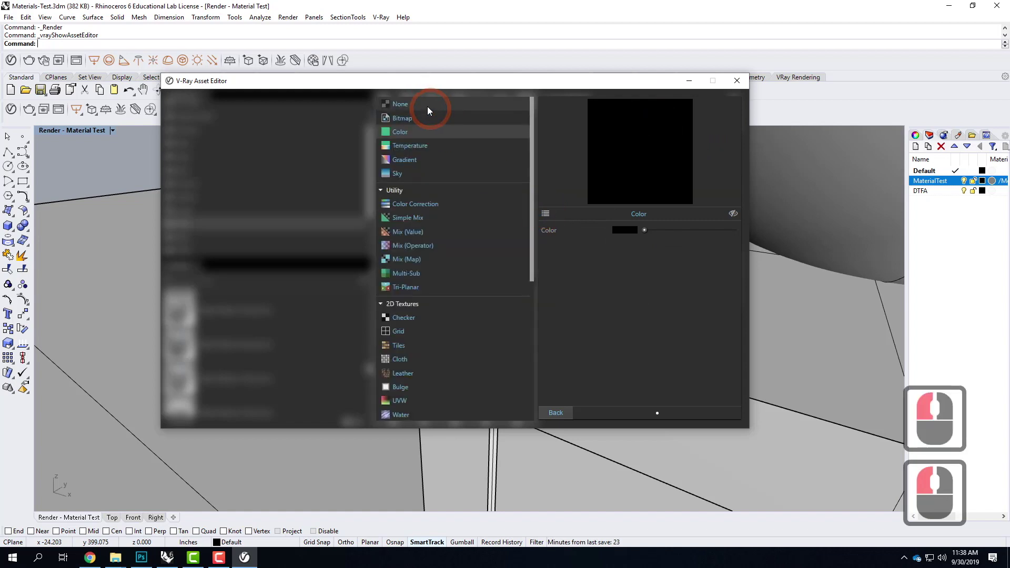
left_click(409, 118)
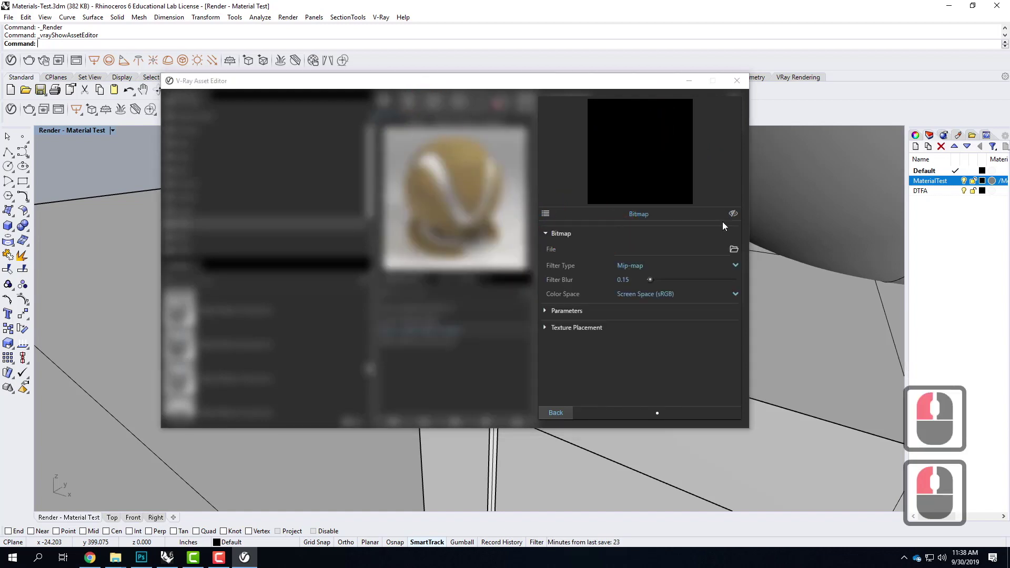
left_click(734, 249)
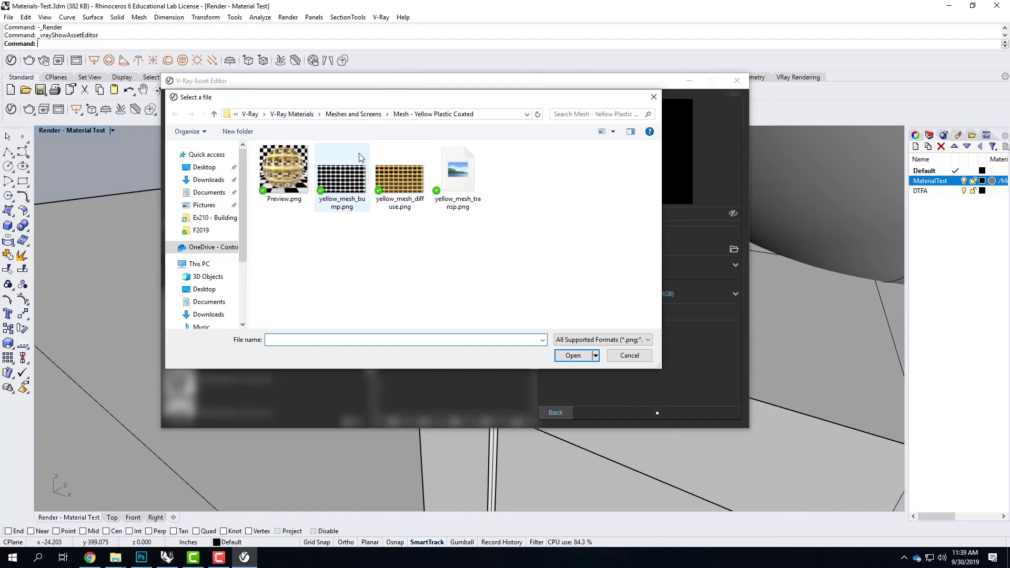
left_click(449, 180)
left_click(574, 354)
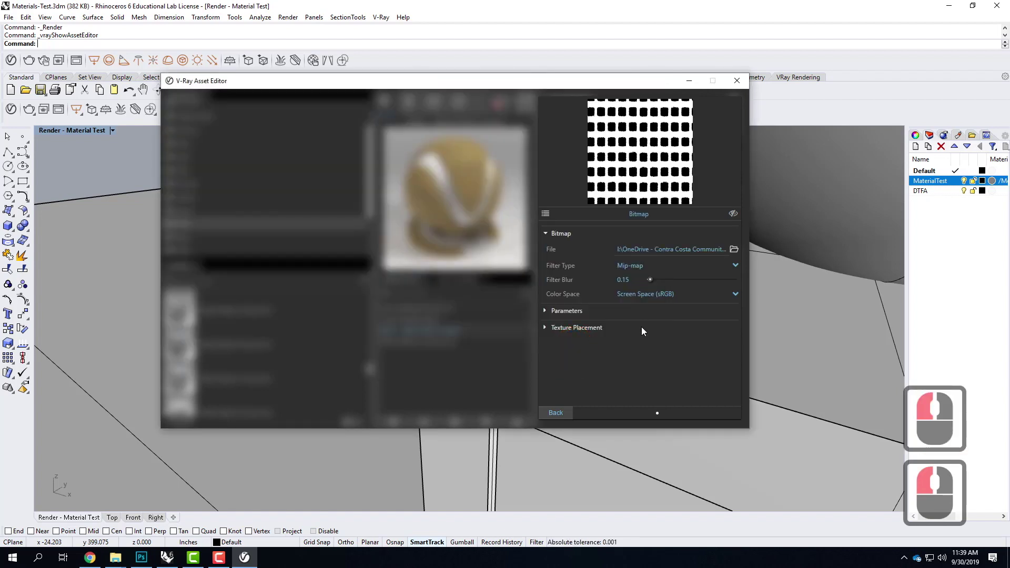
left_click(564, 411)
left_click(476, 260)
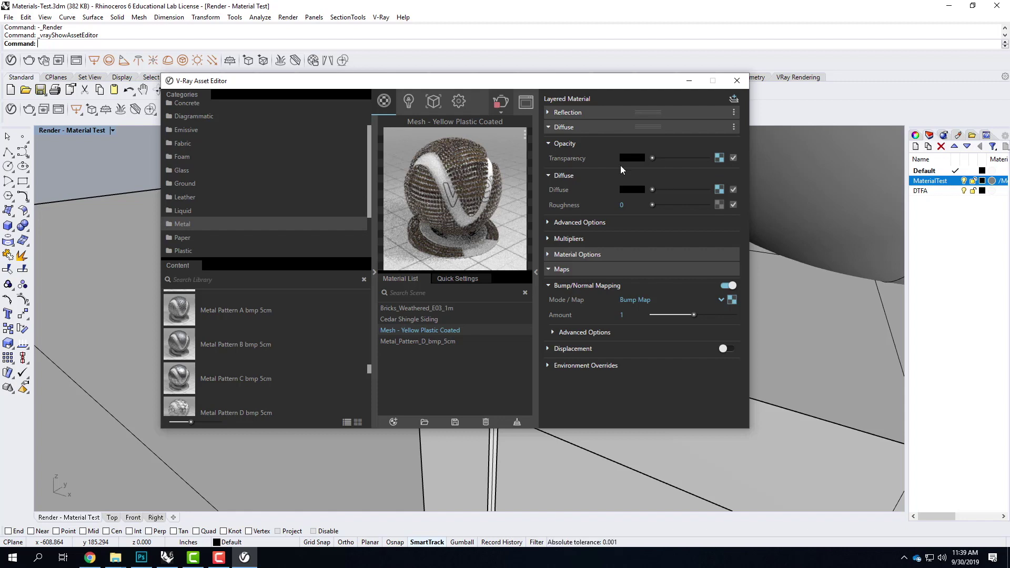
- Examine the Transparency bitmap's Texture Placement, Color Manipulation and Crop / Place settings
left_click(719, 158)
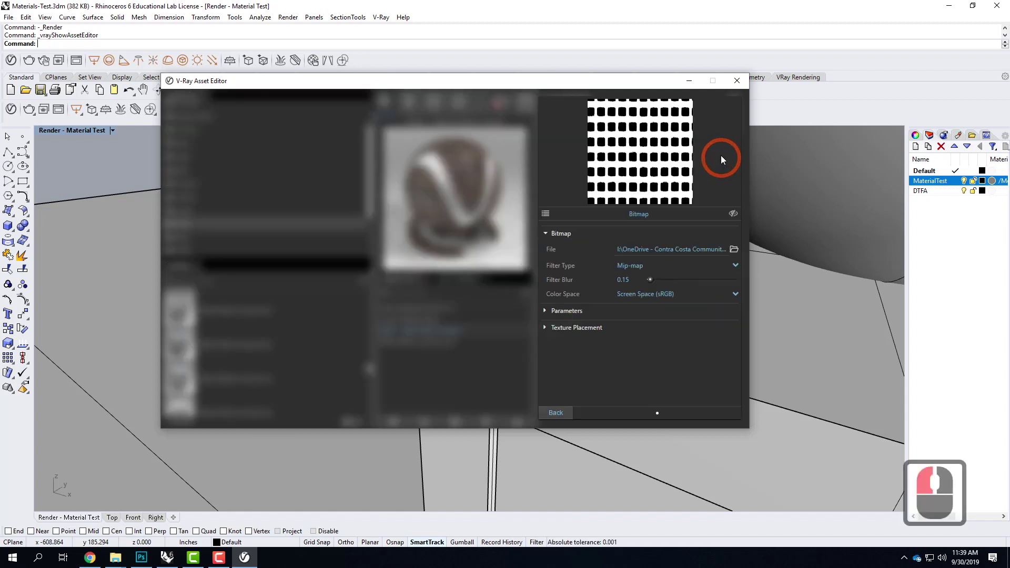
left_click(545, 328)
scroll(719, 318, "down", 3)
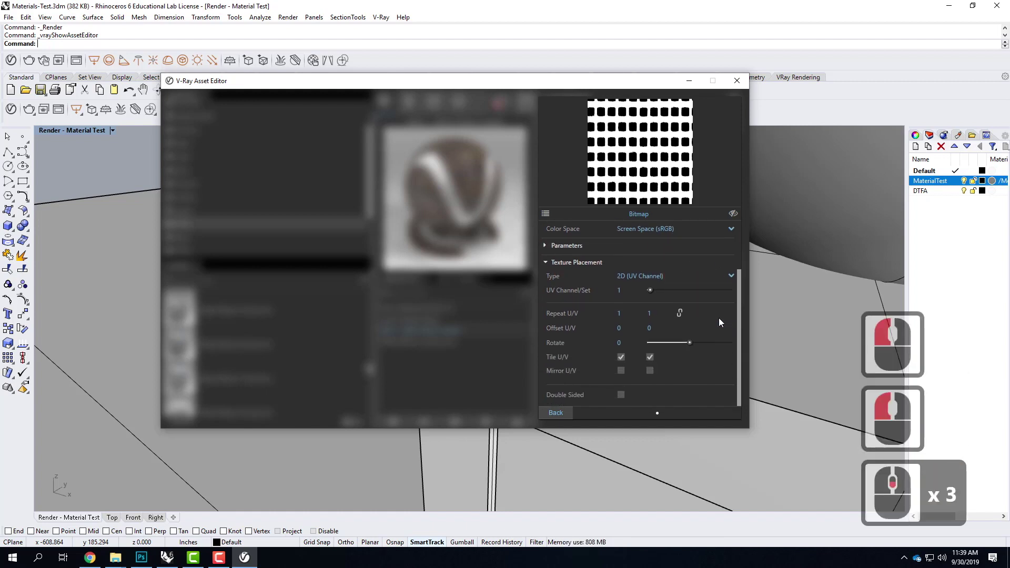
left_click(547, 263)
left_click(546, 311)
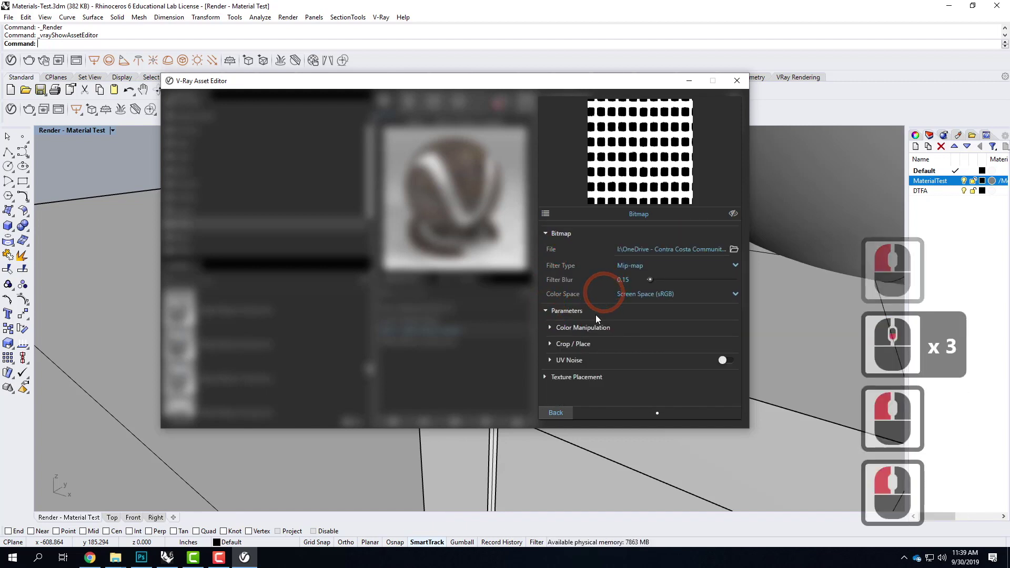
left_click(549, 327)
left_click(549, 328)
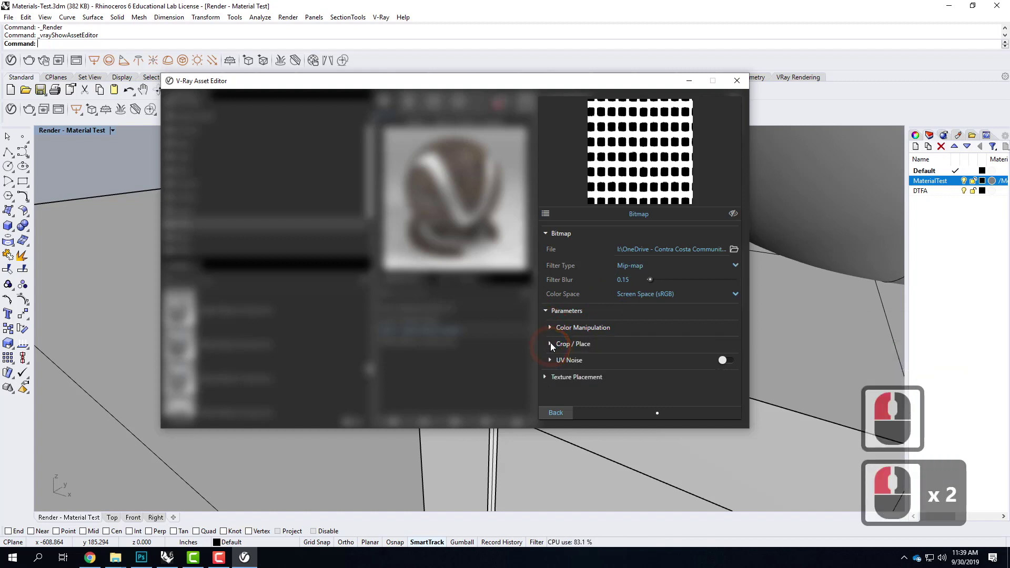
left_click(551, 343)
left_click(550, 343)
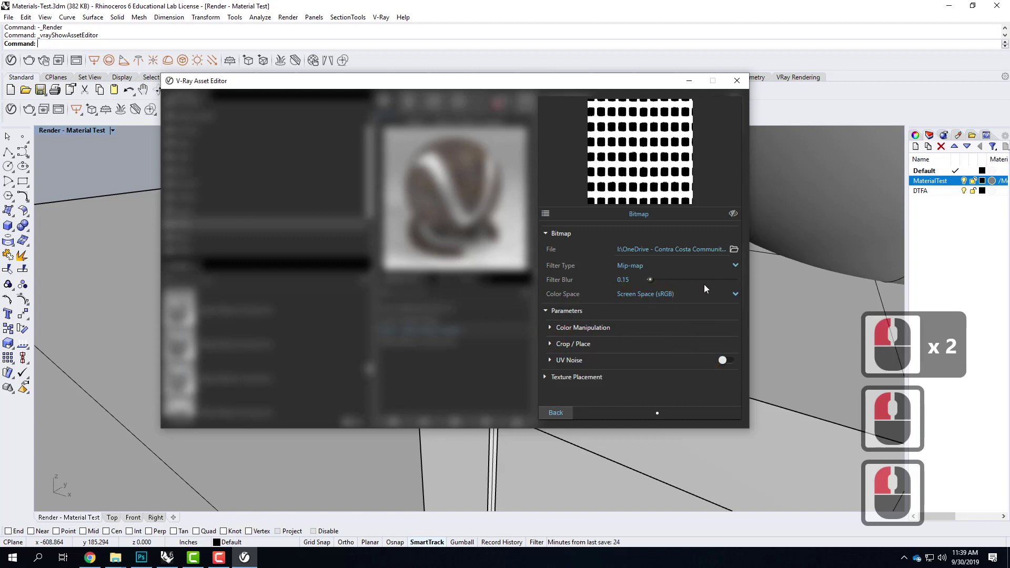
- Check the Transparency bitmap's source file without changing it, and review its Texture Placement, UV Noise and Crop / Place options
left_click(736, 251)
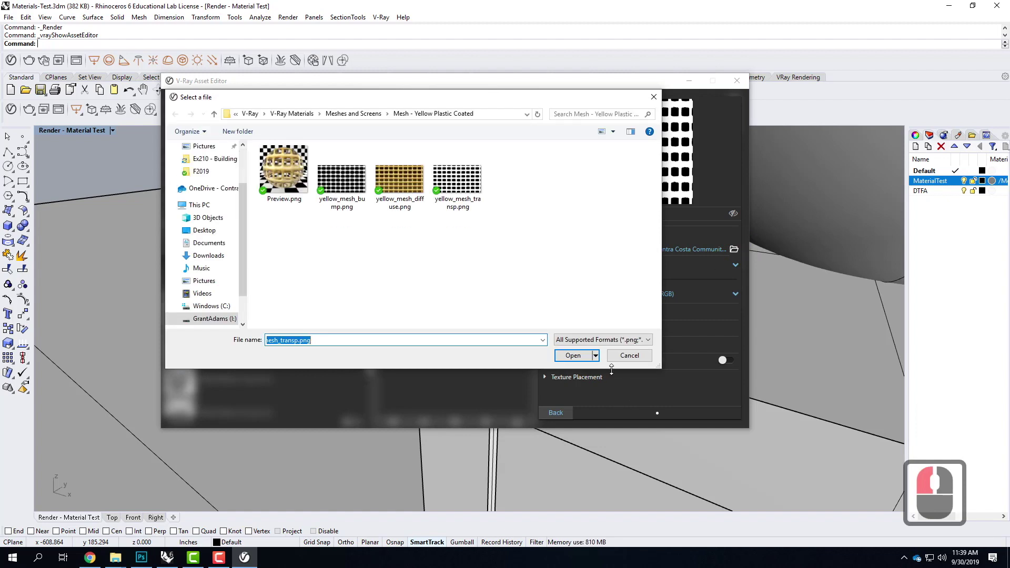
left_click(631, 356)
left_click(677, 267)
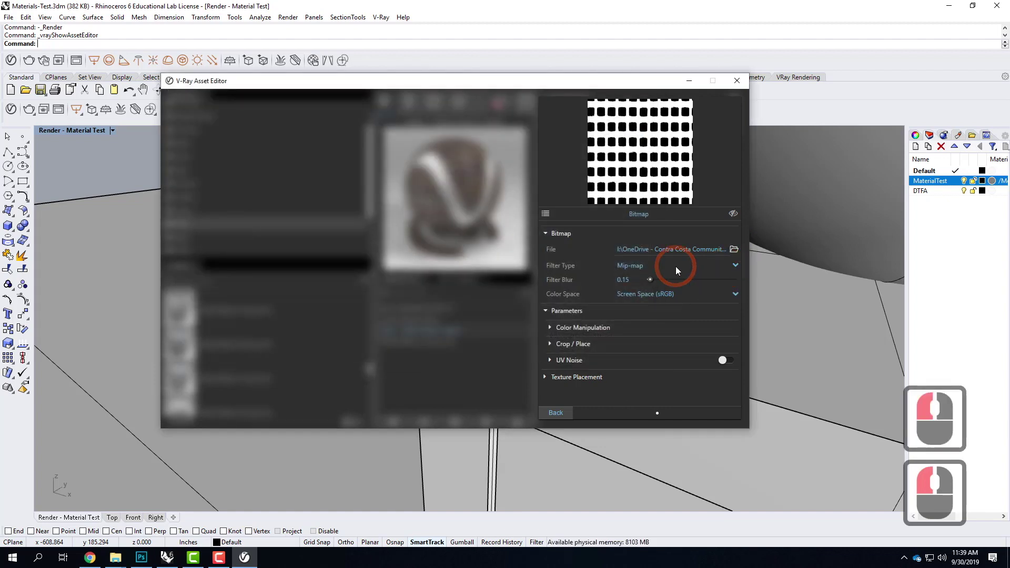
scroll(699, 270, "down", 1)
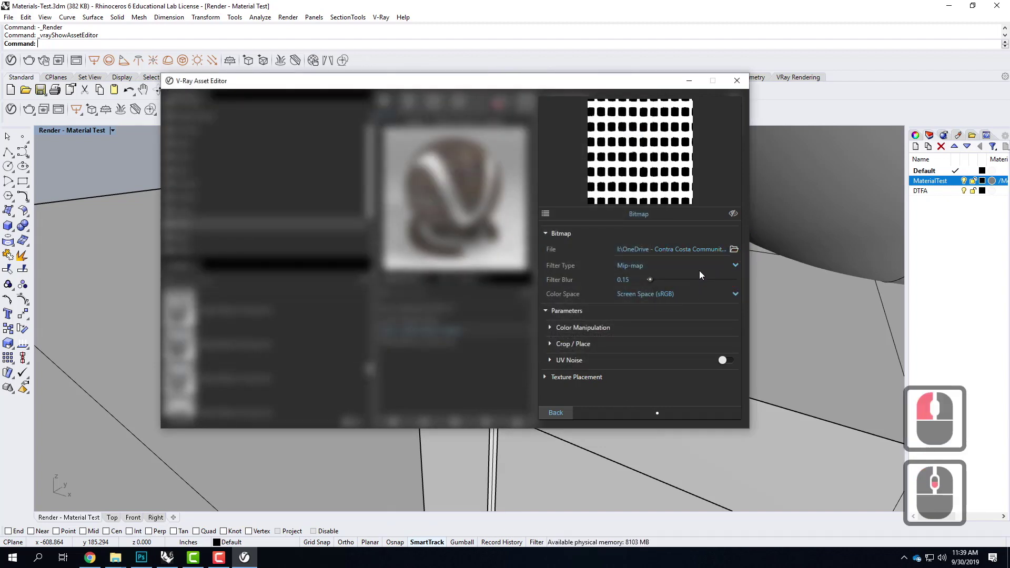
left_click(545, 377)
scroll(647, 318, "down", 3)
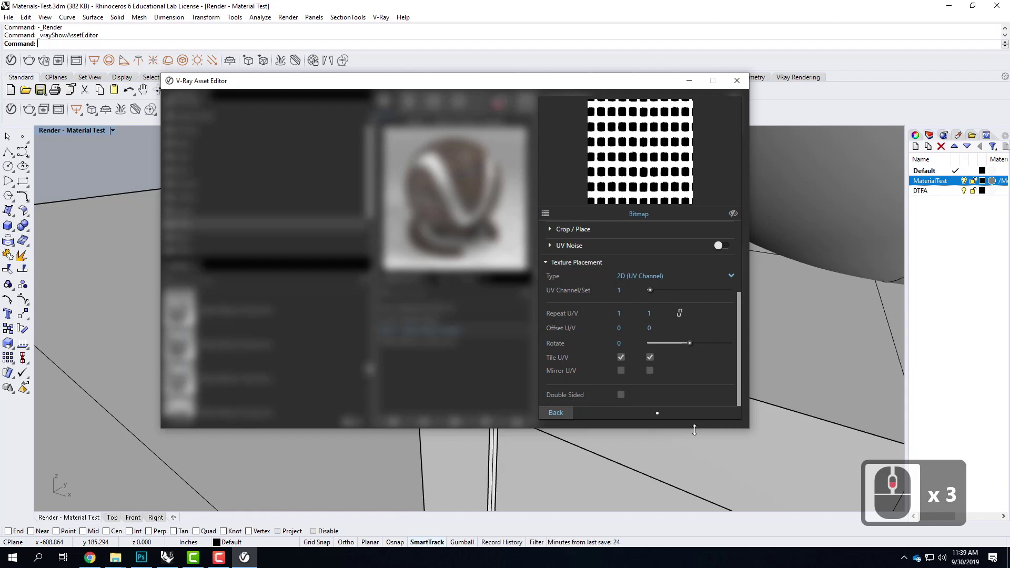
left_click(569, 246)
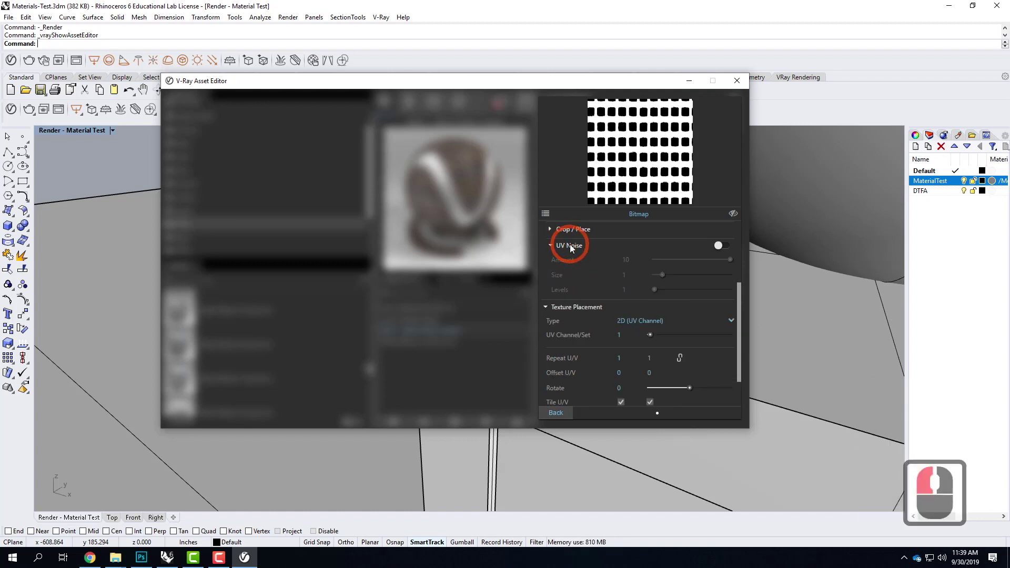
left_click(549, 230)
left_click(602, 288)
scroll(602, 288, "up", 3)
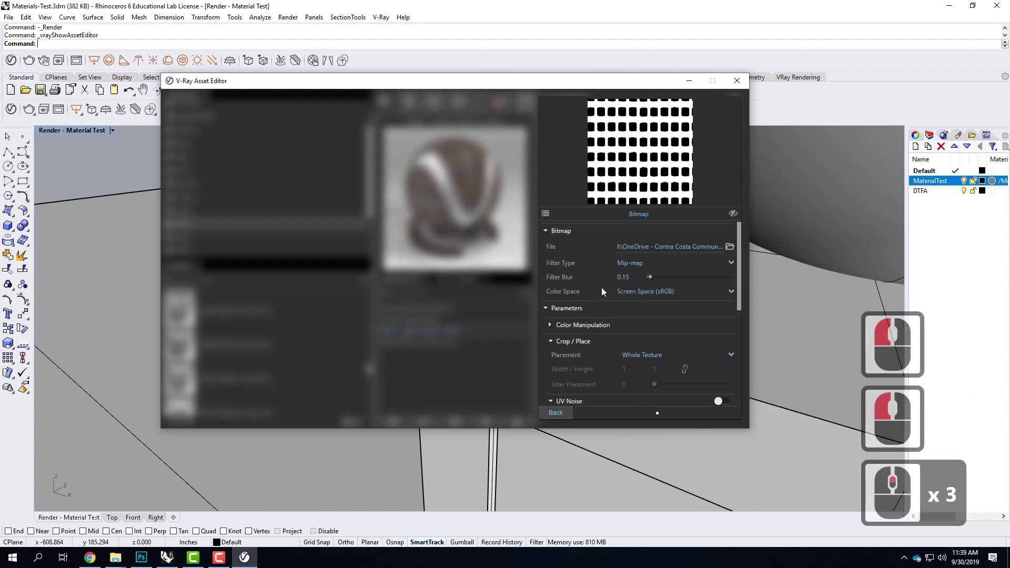
- Enable Invert Texture in the Transparency bitmap's Color Manipulation settings, and render the scene
left_click(550, 327)
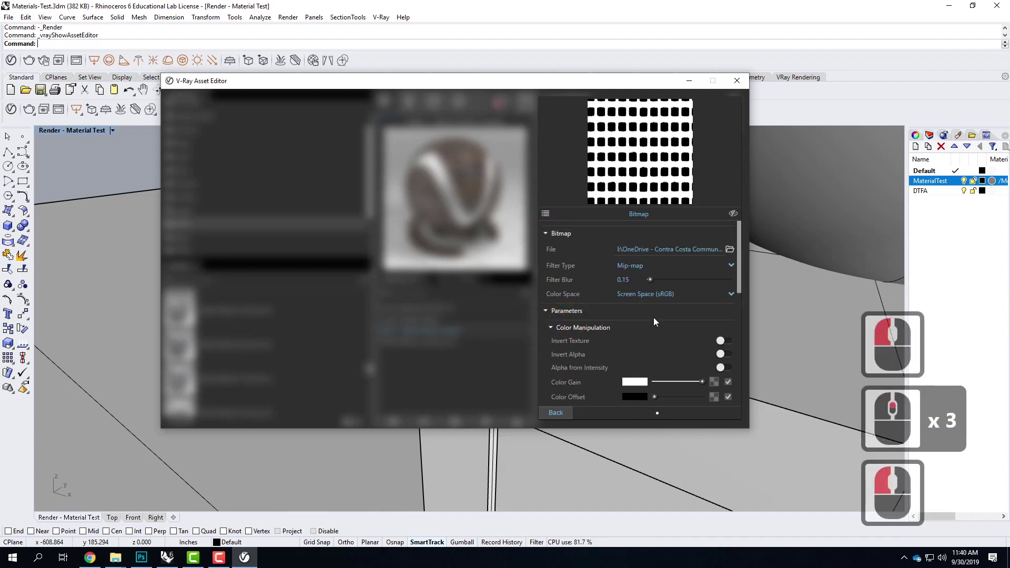
left_click(721, 341)
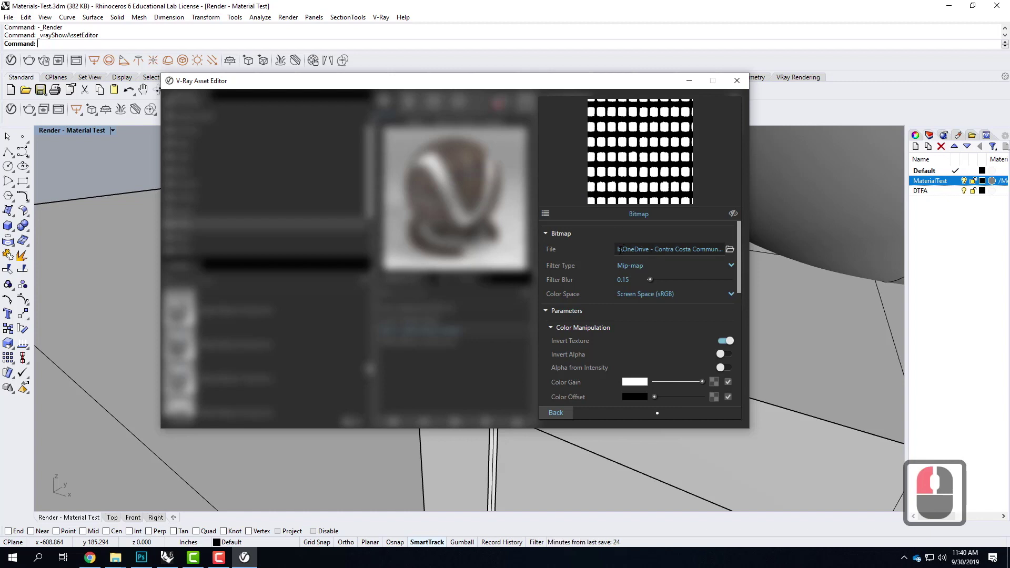
left_click(562, 414)
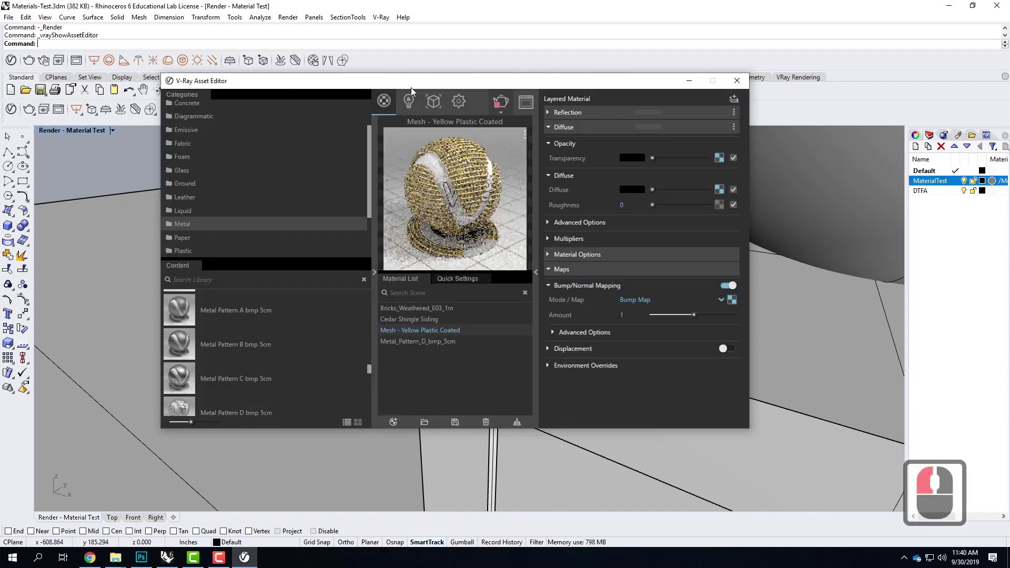
left_click(501, 102)
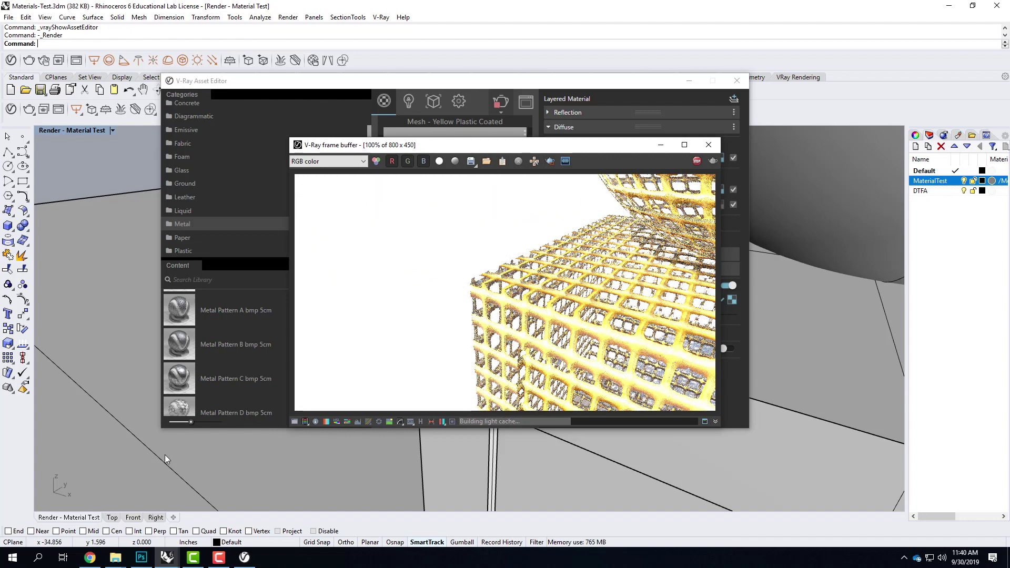
- Switch to Photoshop, compare the Yellow Mesh and Steel Siding example layer images, and return to Rhino
left_click(145, 558)
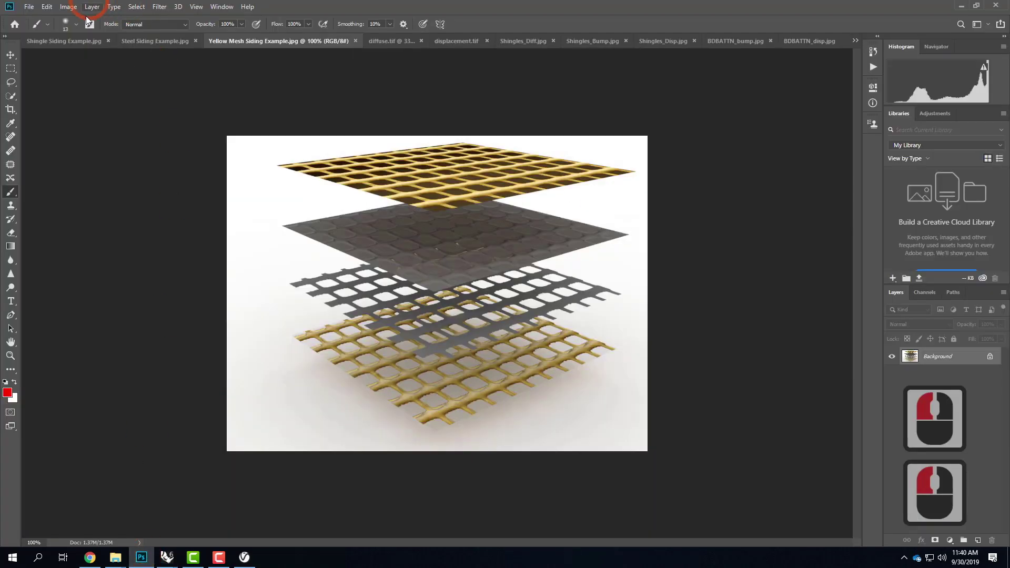
left_click(150, 41)
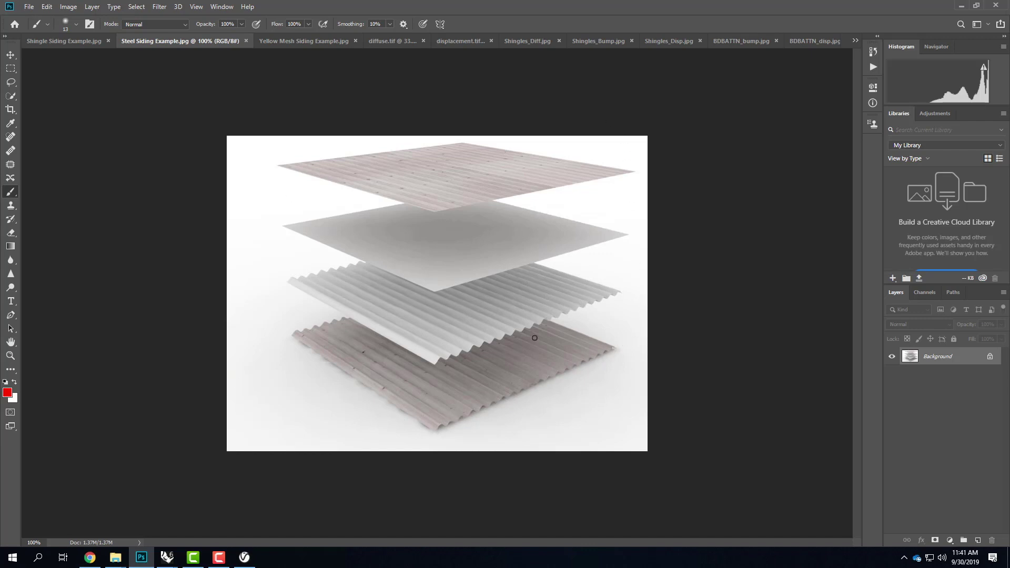
left_click(962, 6)
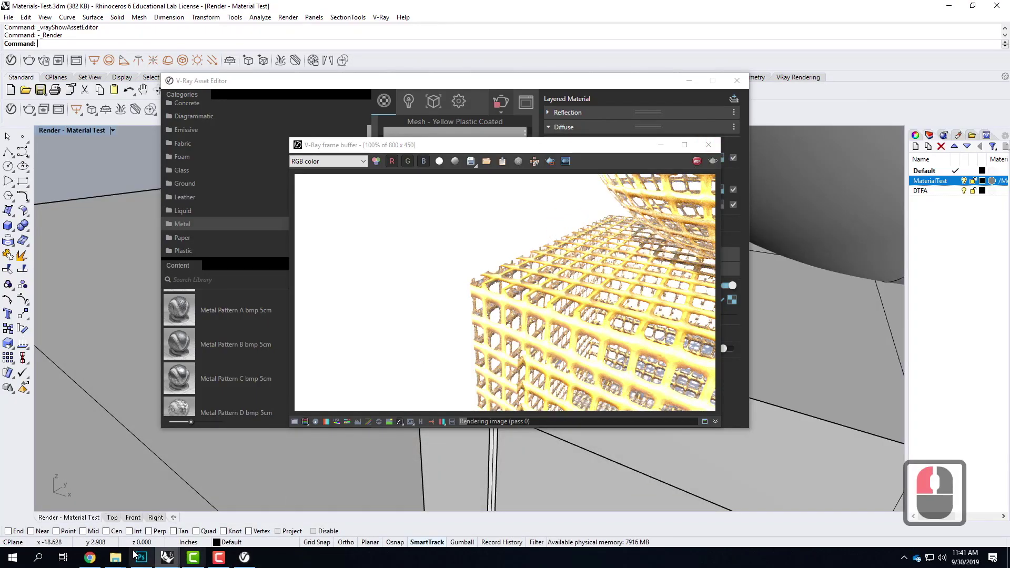
- Switch to Chrome and open the Exercise 210 page from the Fall 2019 exercises for Digital Tools for Architects
left_click(109, 565)
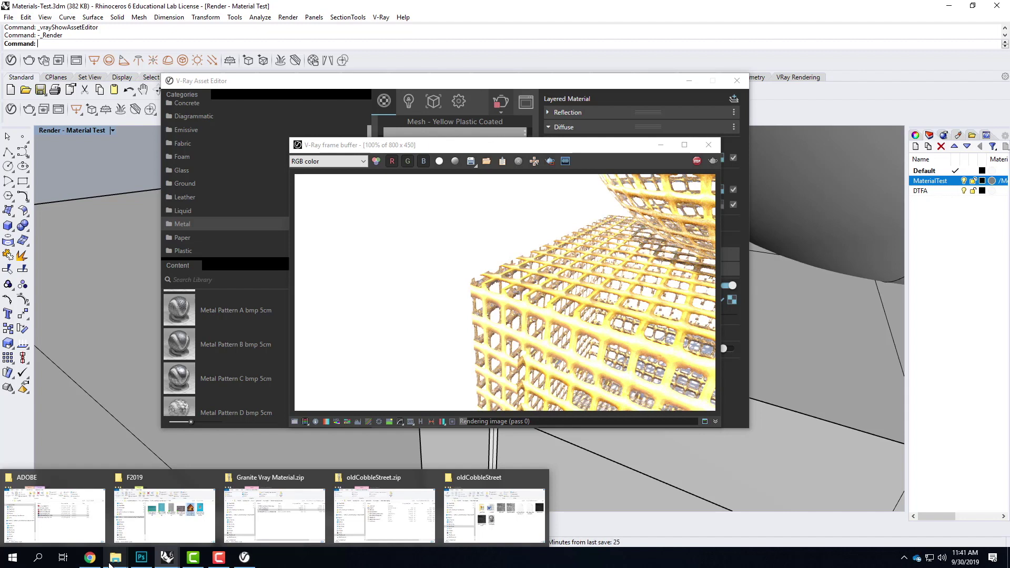
mouse_move(96, 566)
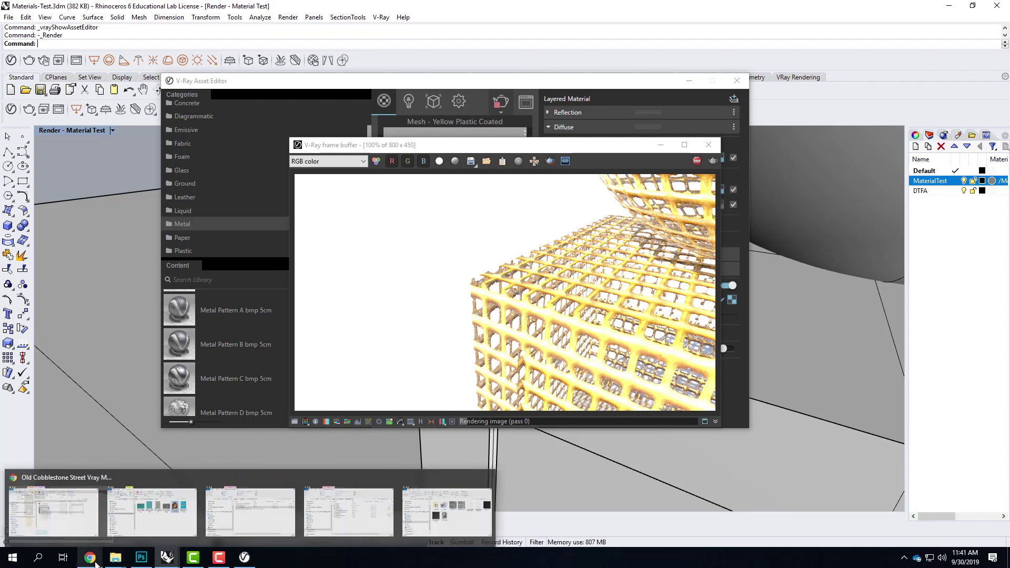
left_click(79, 513)
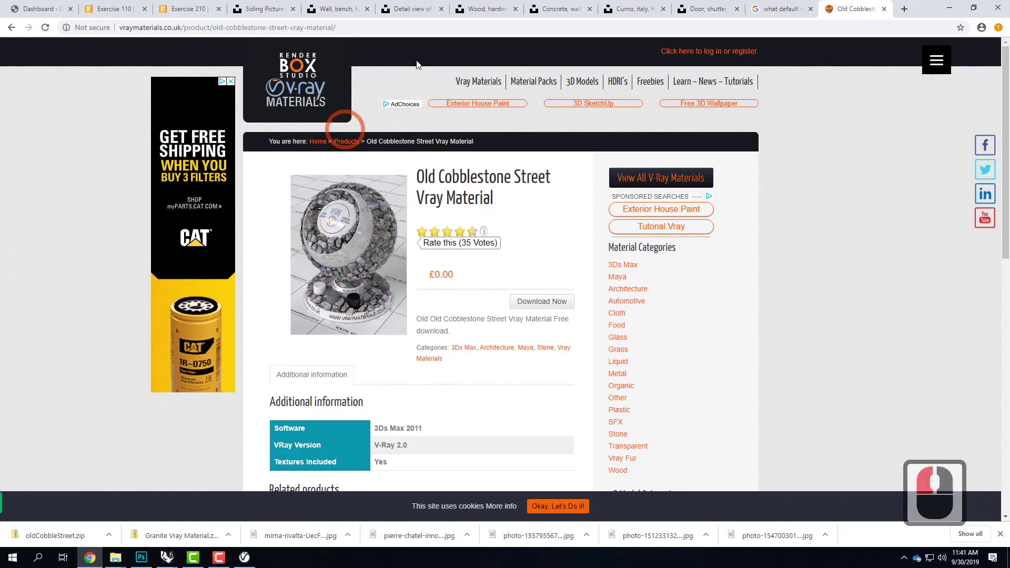
left_click(136, 7)
mouse_move(557, 161)
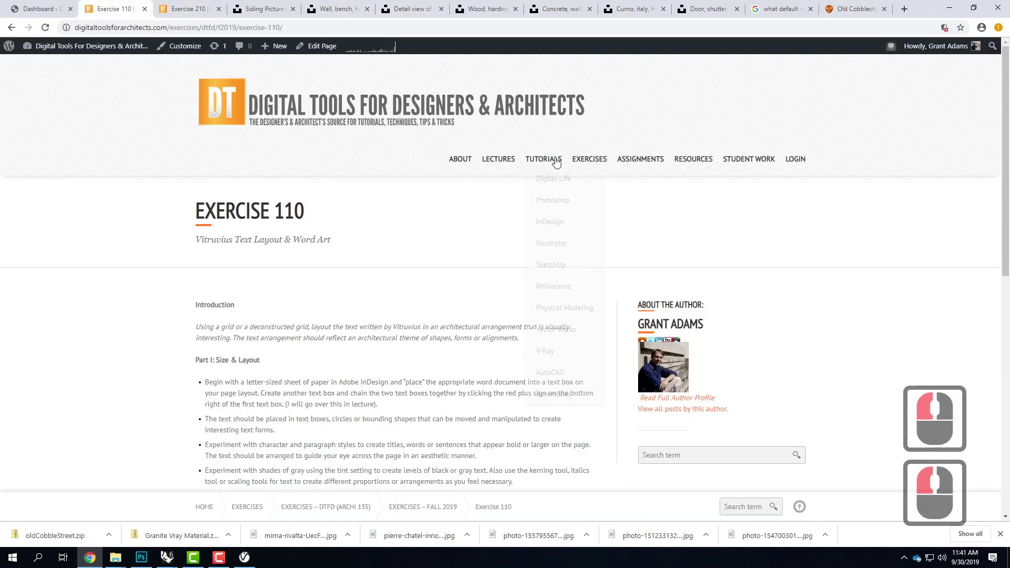
mouse_move(594, 200)
left_click(513, 204)
scroll(562, 309, "down", 4)
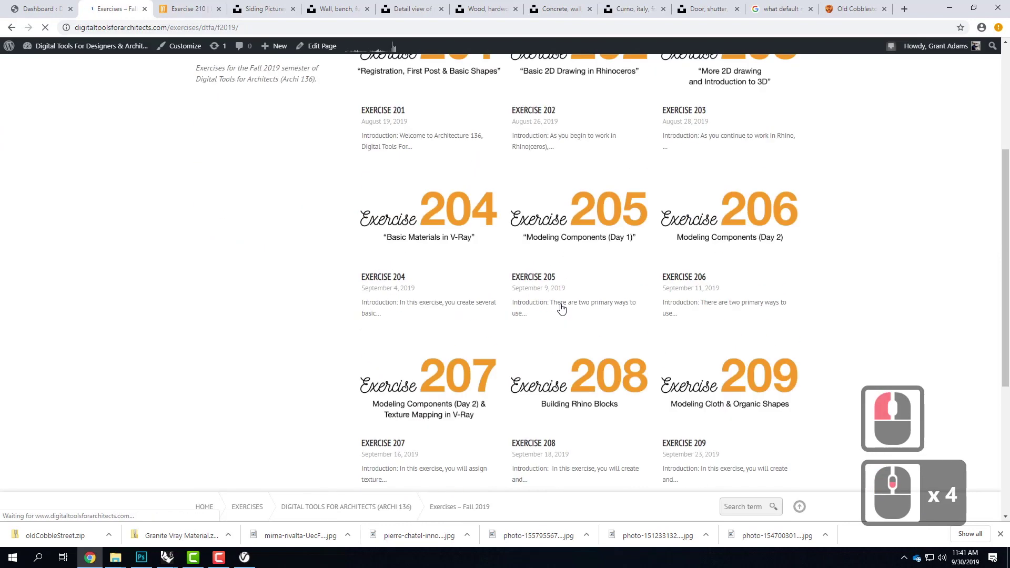
scroll(562, 309, "down", 4)
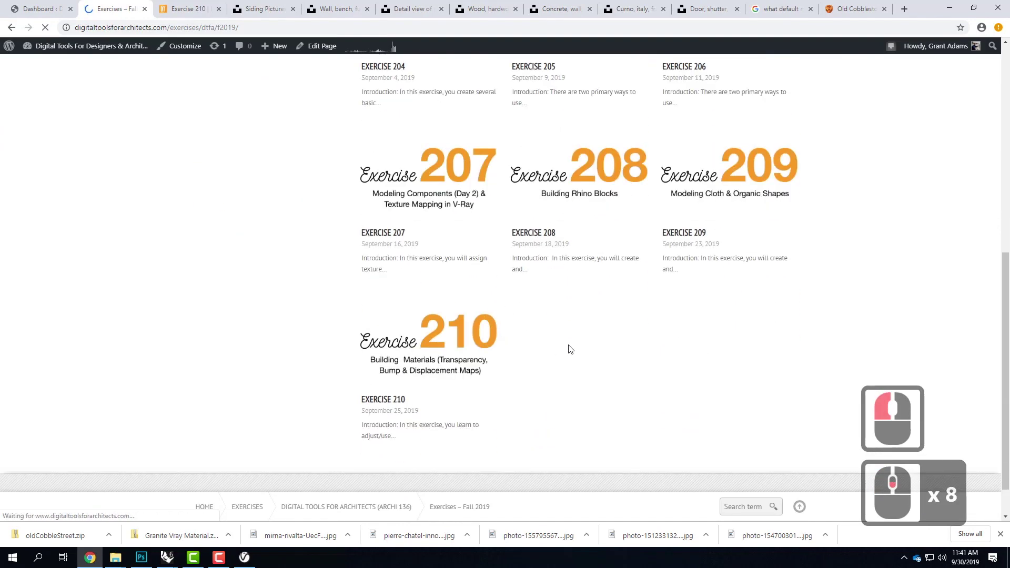
left_click(427, 346)
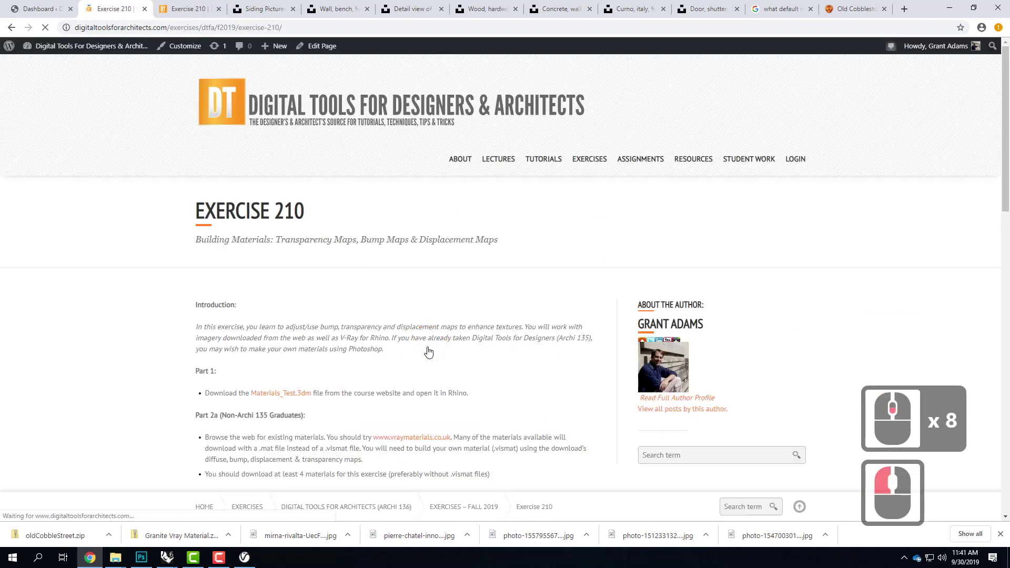
left_click(306, 398)
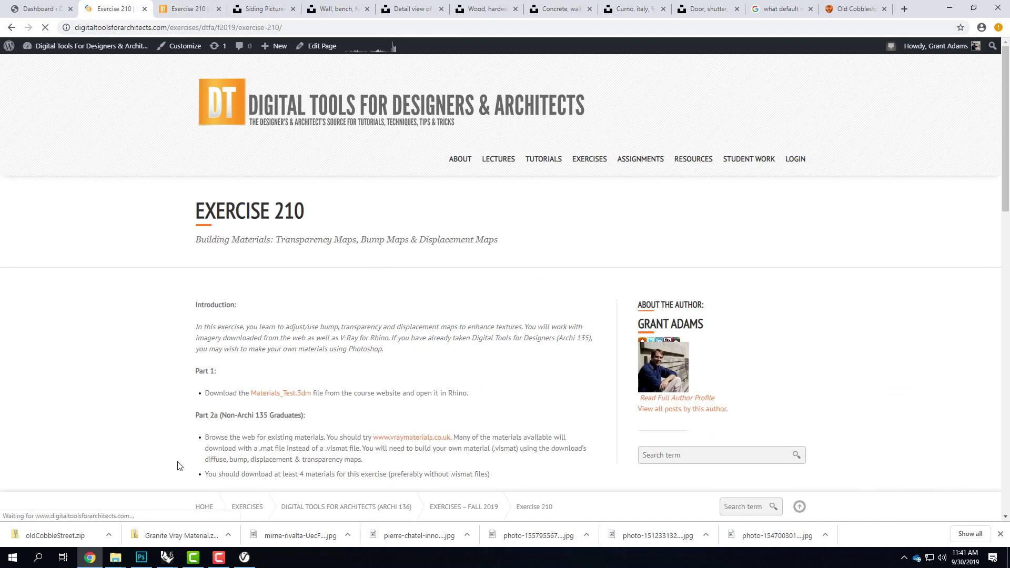
- Return to Rhino and close the V-Ray frame buffer and the V-Ray Asset Editor
left_click(167, 558)
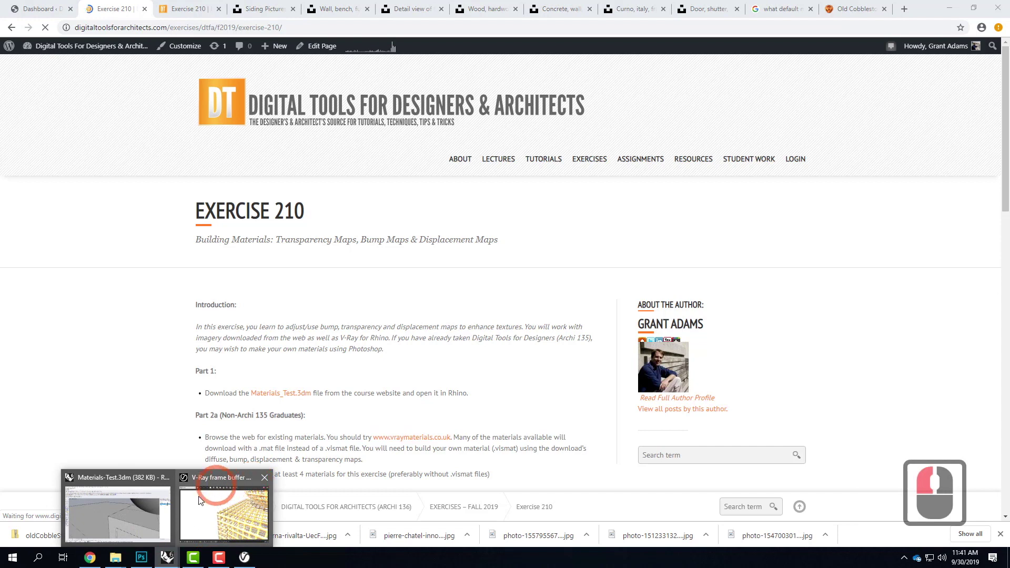
left_click(142, 502)
scroll(452, 213, "down", 4)
scroll(448, 245, "up", 2)
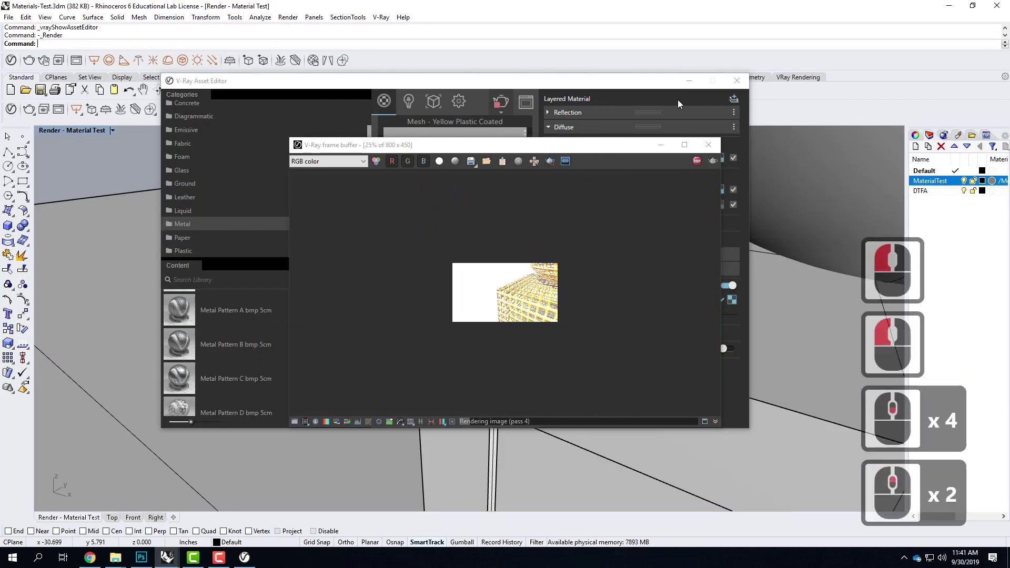
left_click(709, 145)
left_click(738, 84)
- Bring the whole test model into view and select the box, followed by the sphere above it
scroll(379, 287, "down", 5)
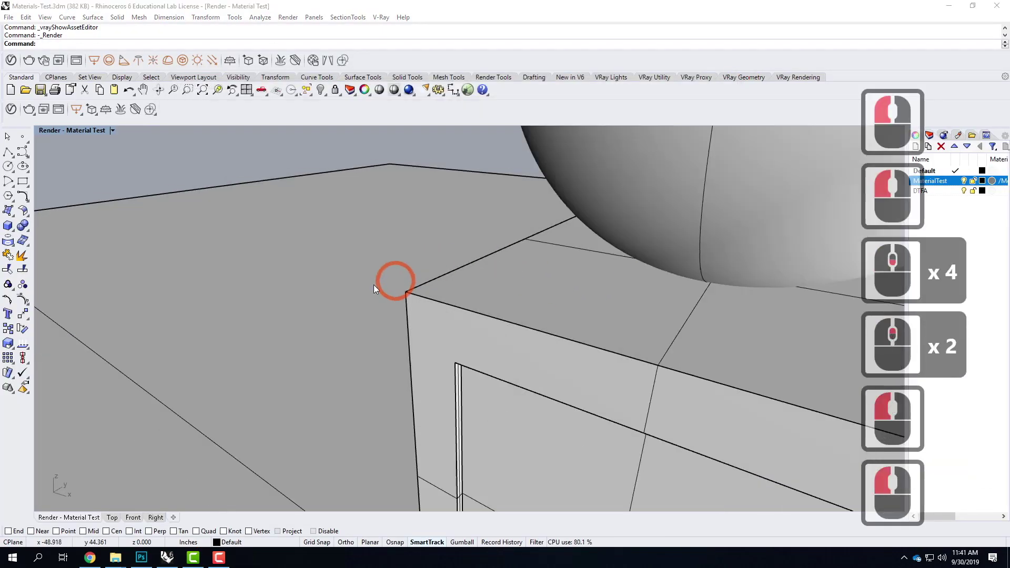
left_click(512, 276)
left_click(483, 323)
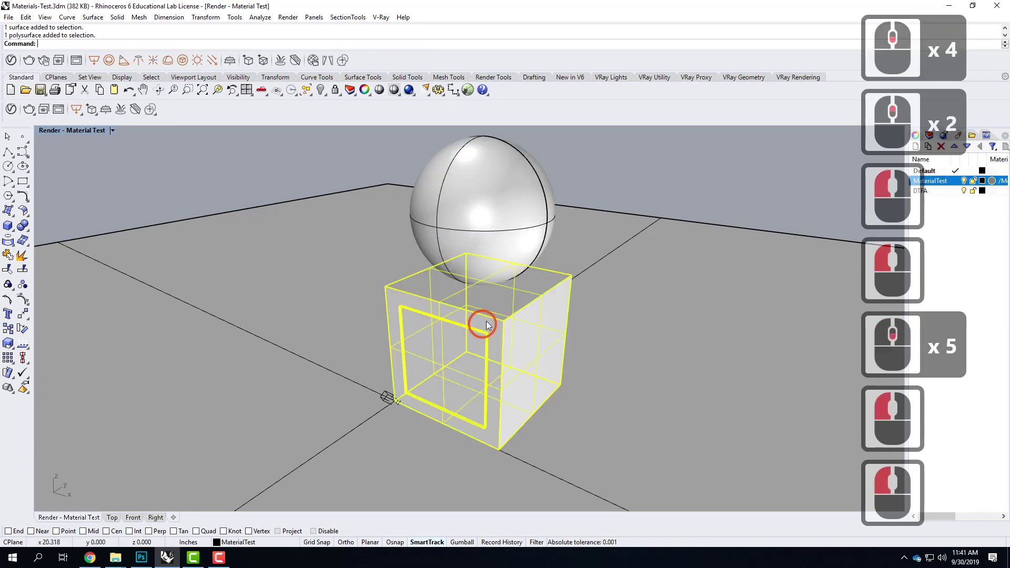
left_click(501, 203)
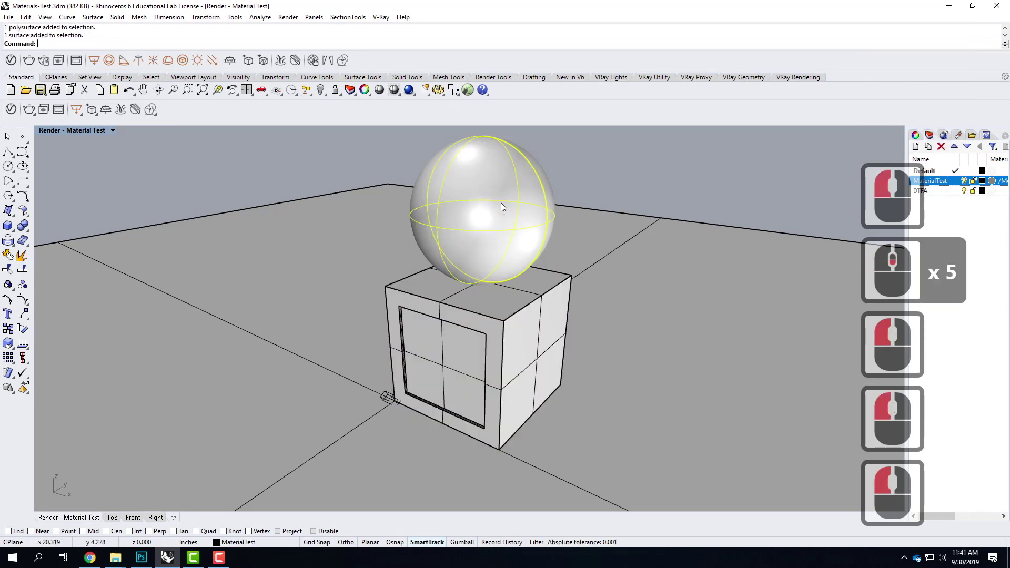
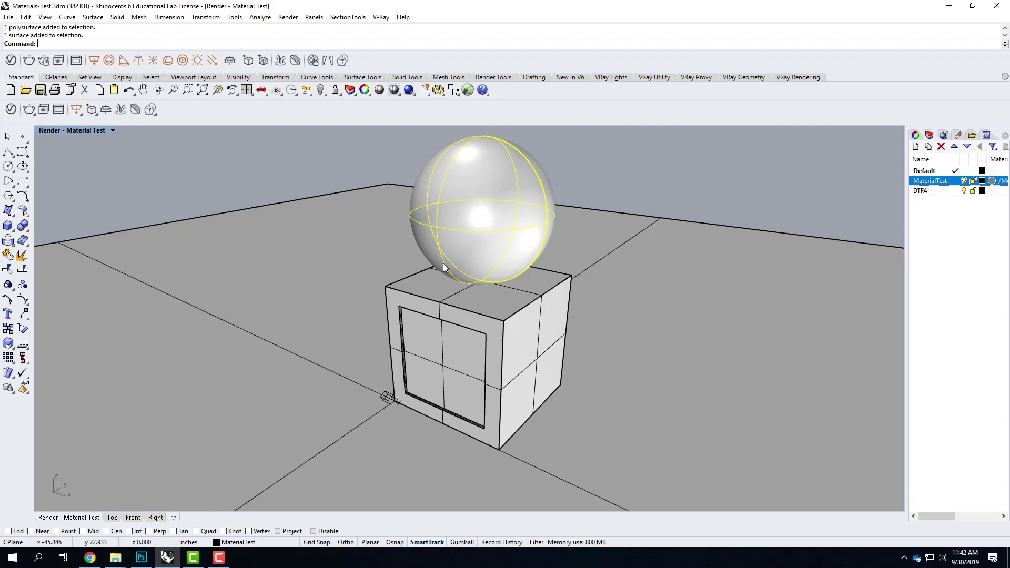
- Switch to Chrome and review the Old Cobblestone Street Vray Material page
left_click(90, 558)
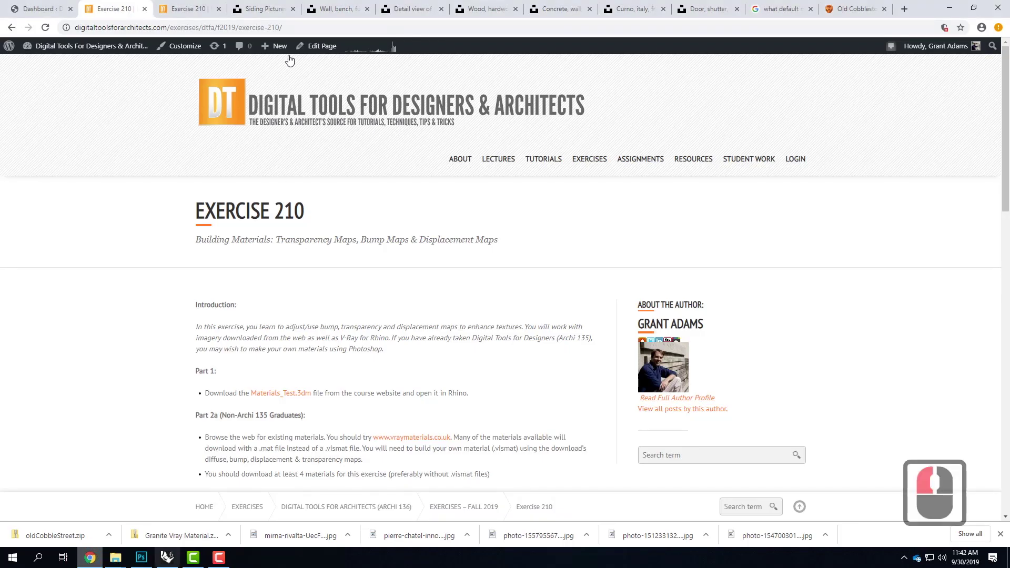
left_click(863, 9)
left_click(658, 286)
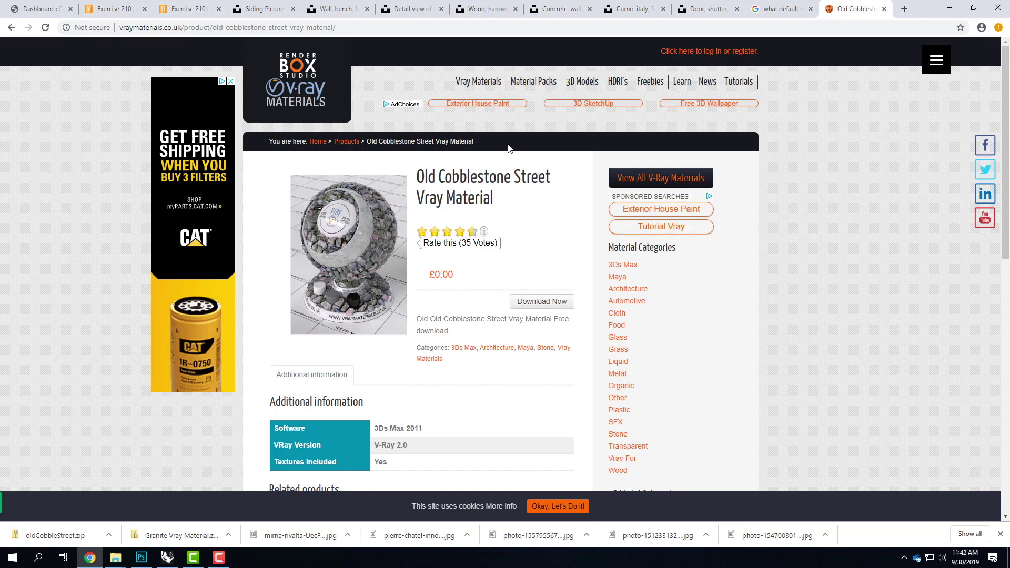
- Open flyingarchitecture.com in a new browser tab and display its material categories
mouse_move(433, 216)
left_click(905, 9)
type("f")
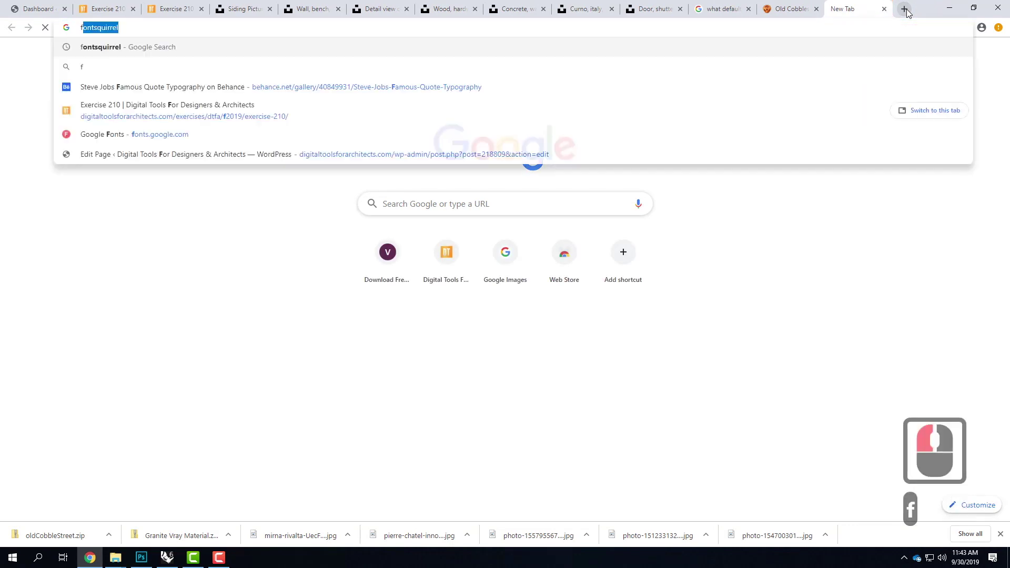
type("lyingarch")
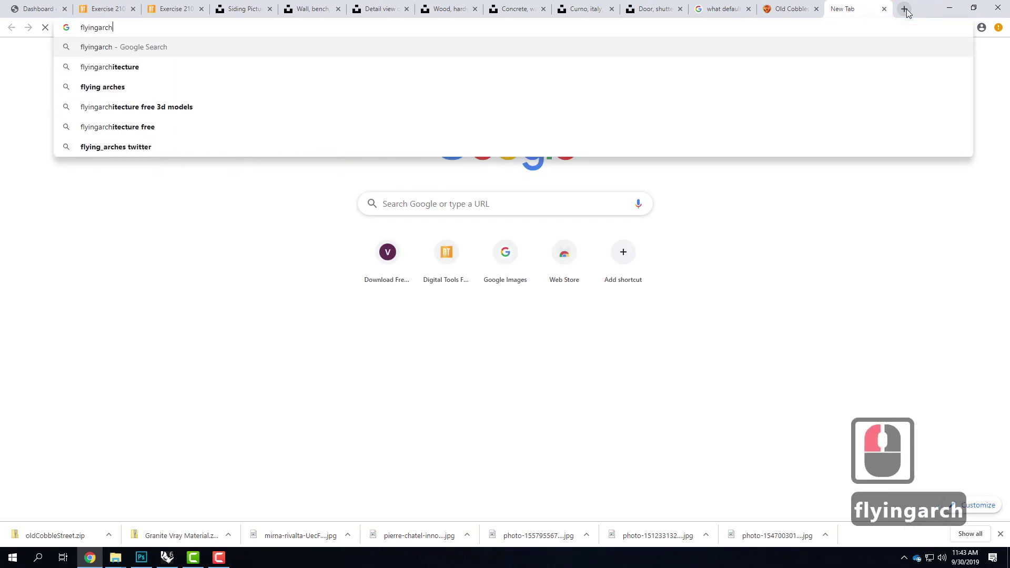
type("itecture.com")
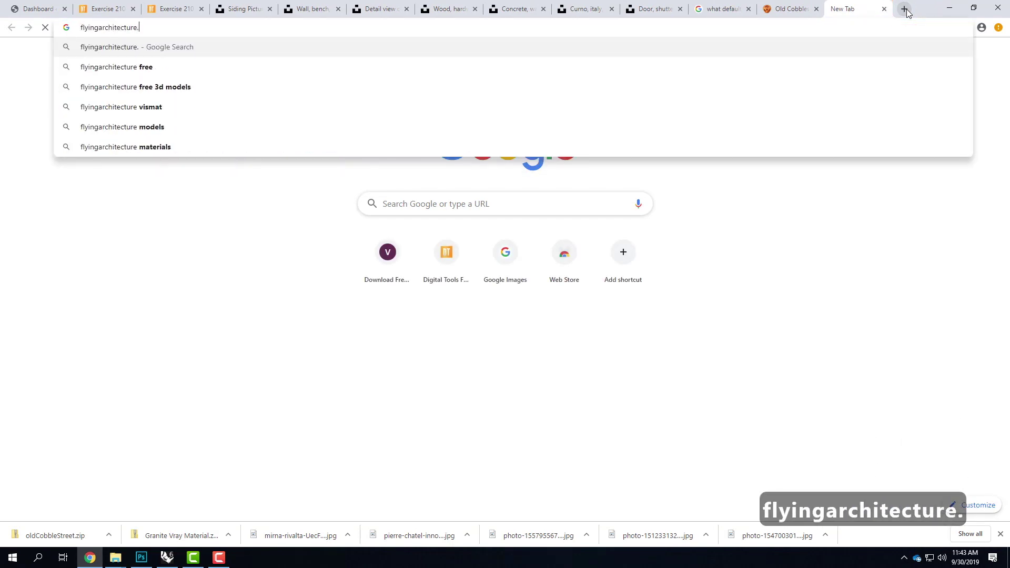
key("Return")
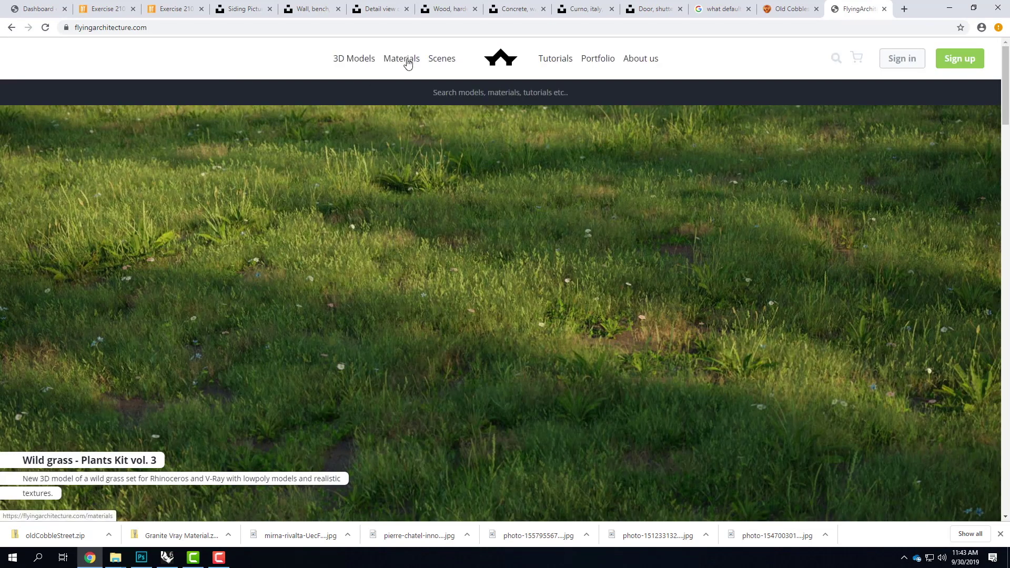
left_click(409, 59)
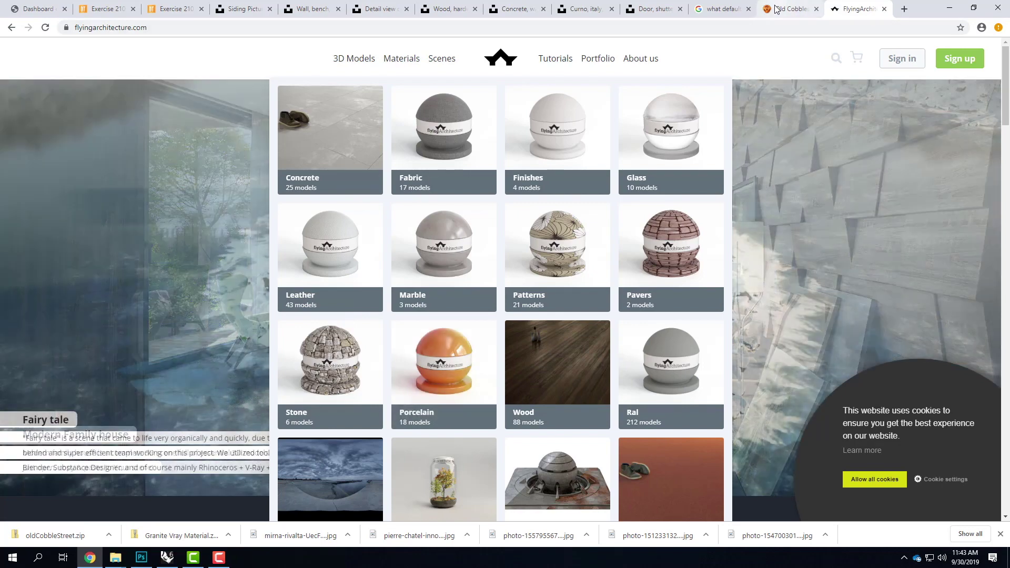
- Go back to the Old Cobblestone Street material page and examine its download option, additional information and related products
left_click(778, 8)
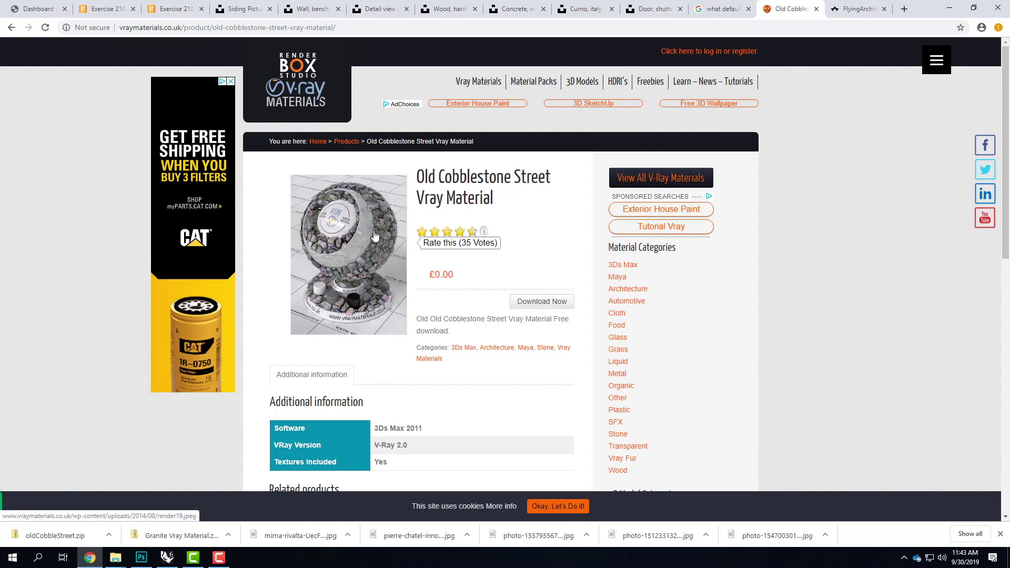
scroll(379, 238, "down", 2)
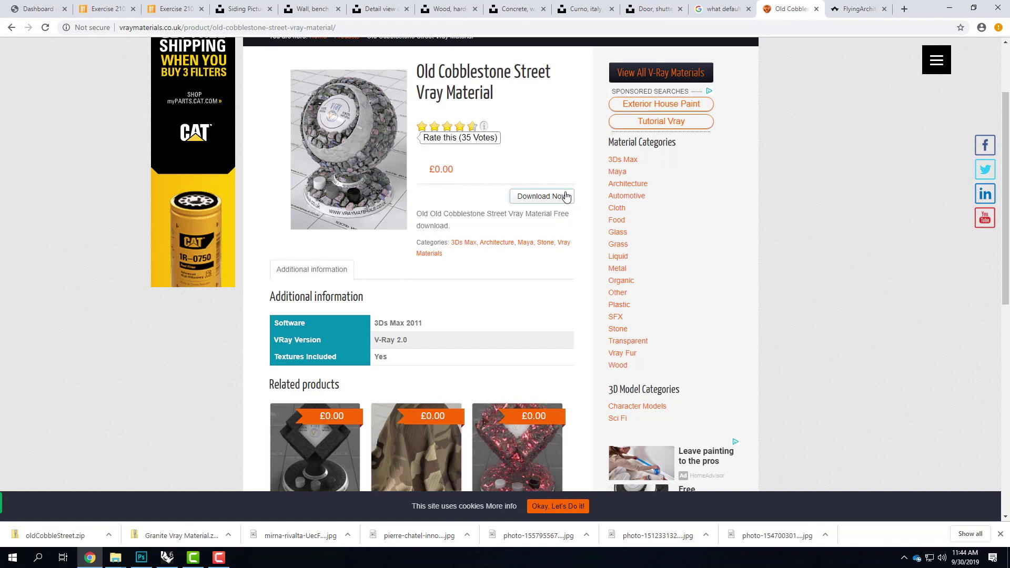
scroll(608, 298, "down", 3)
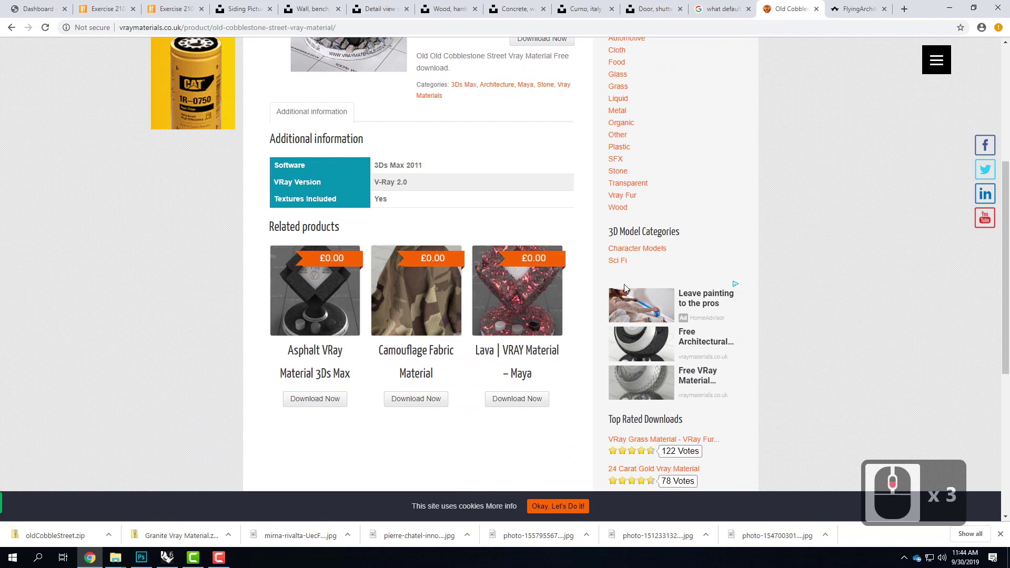
scroll(512, 263, "up", 6)
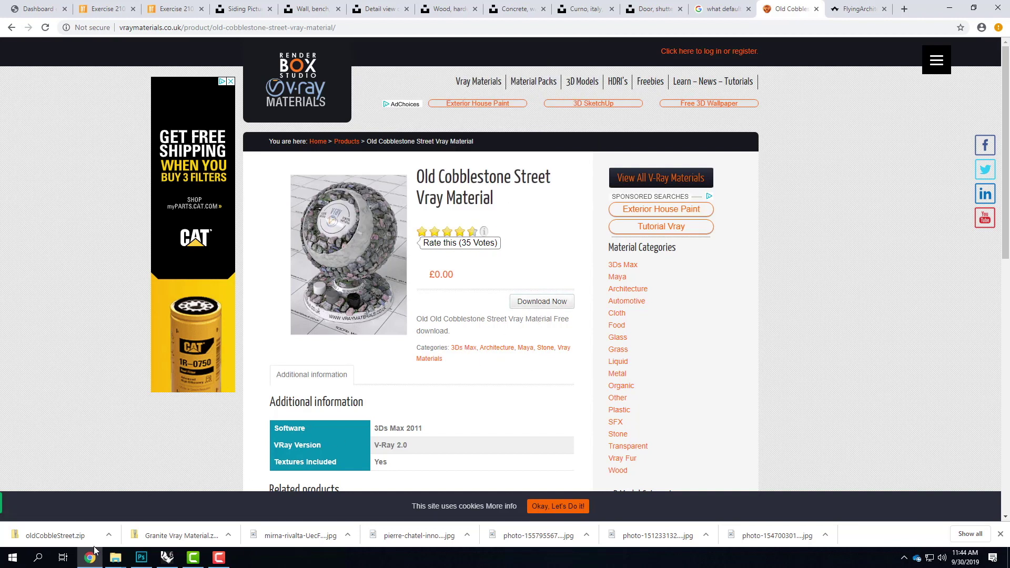
- Show the downloaded oldCobbleStreet.zip in its folder and open the extracted oldCobbleStreet folder to view its texture maps
left_click(110, 535)
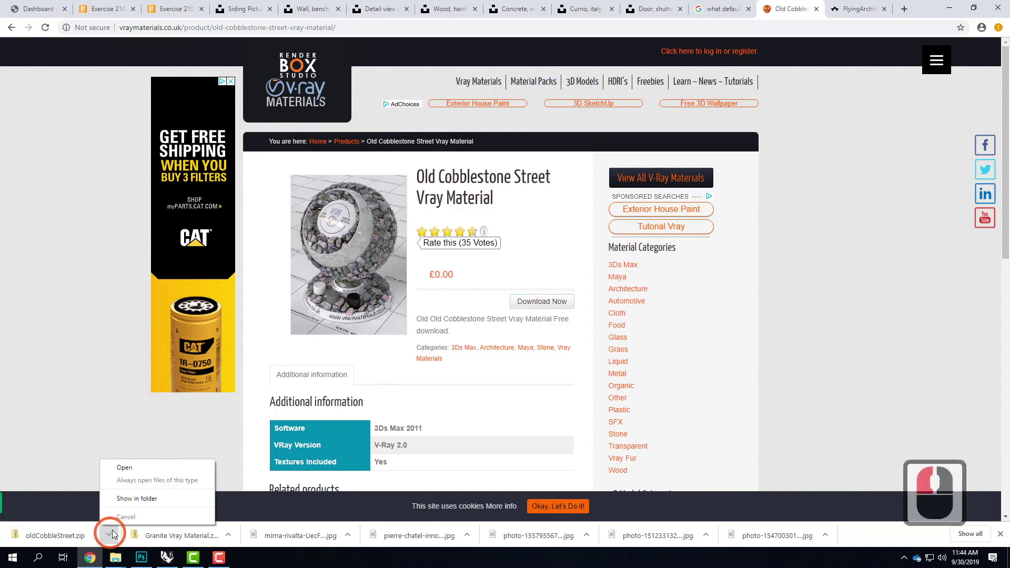
left_click(143, 499)
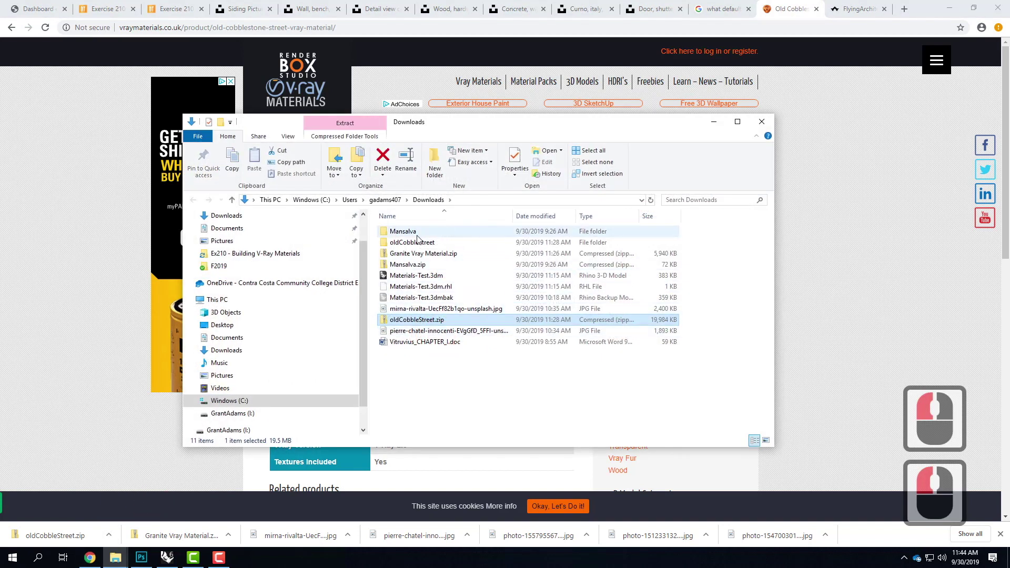
left_click(412, 243)
double_click(405, 243)
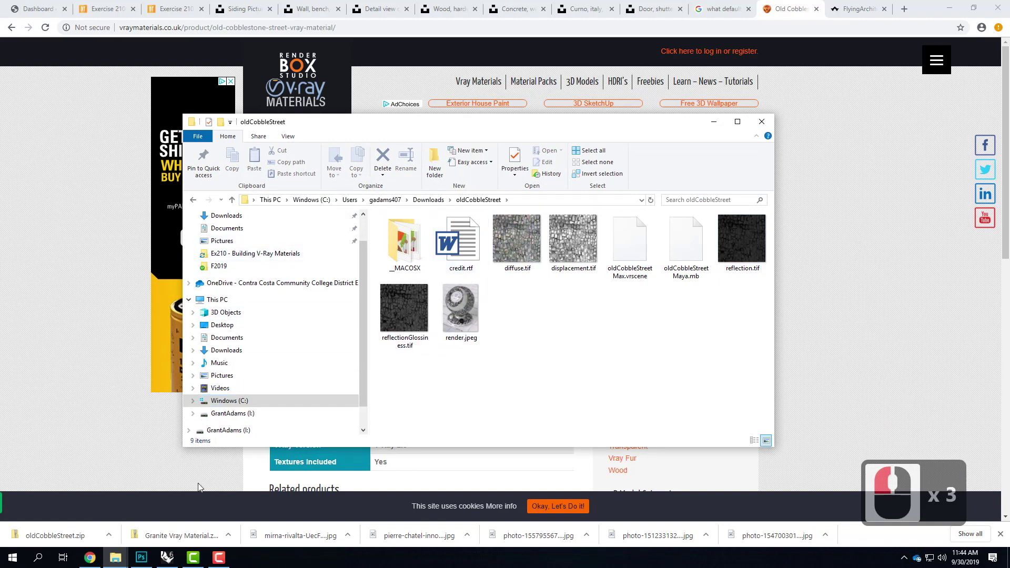
- Switch to Rhino, reopen the V-Ray Asset Editor and create a new Generic material
left_click(168, 559)
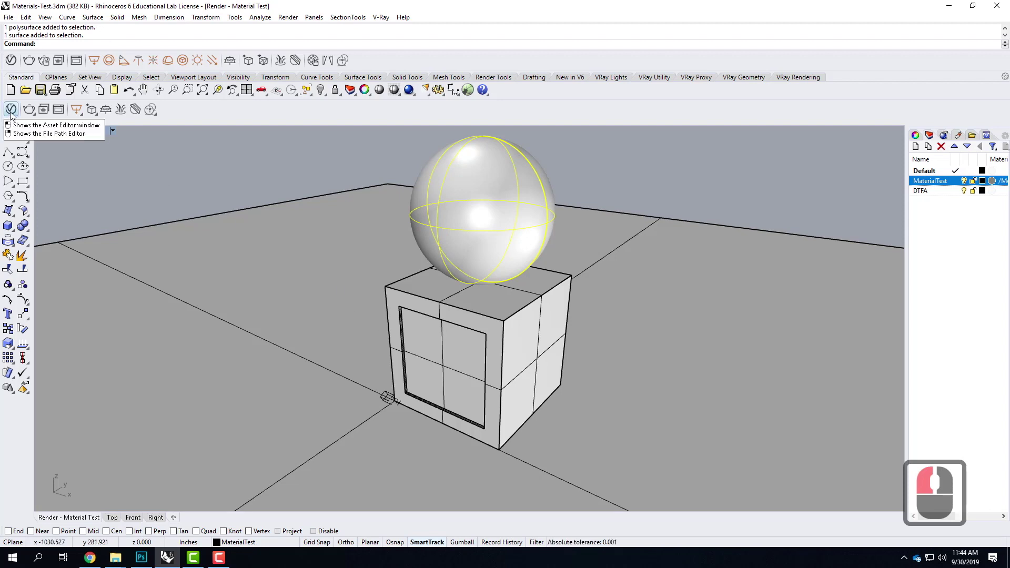
left_click(11, 110)
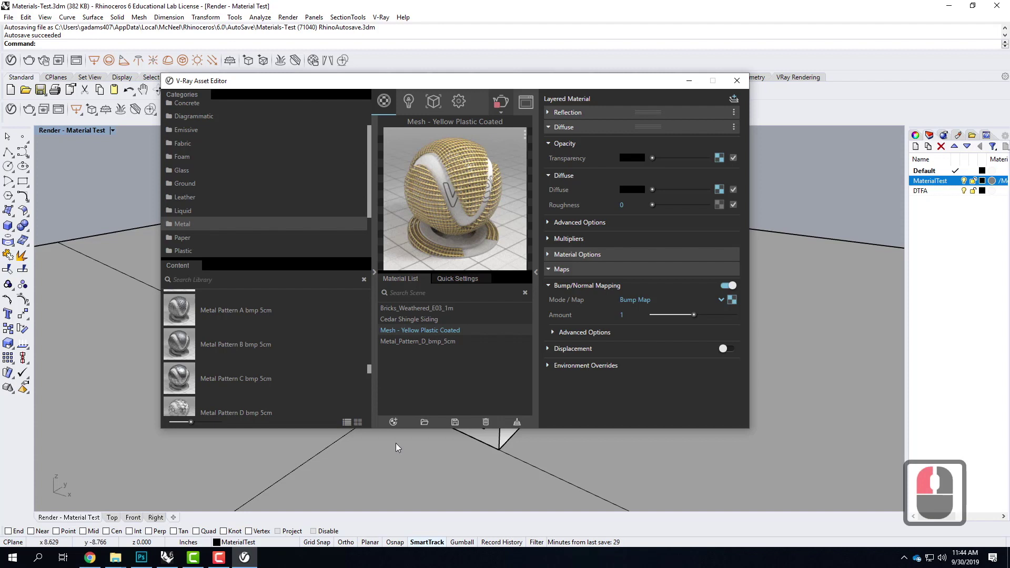
left_click(395, 424)
left_click(393, 421)
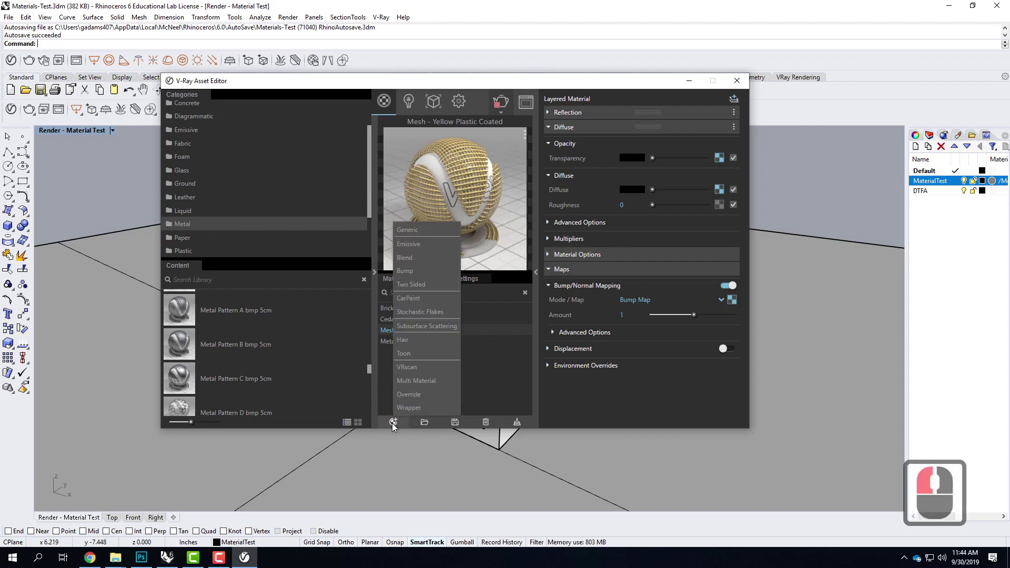
left_click(414, 231)
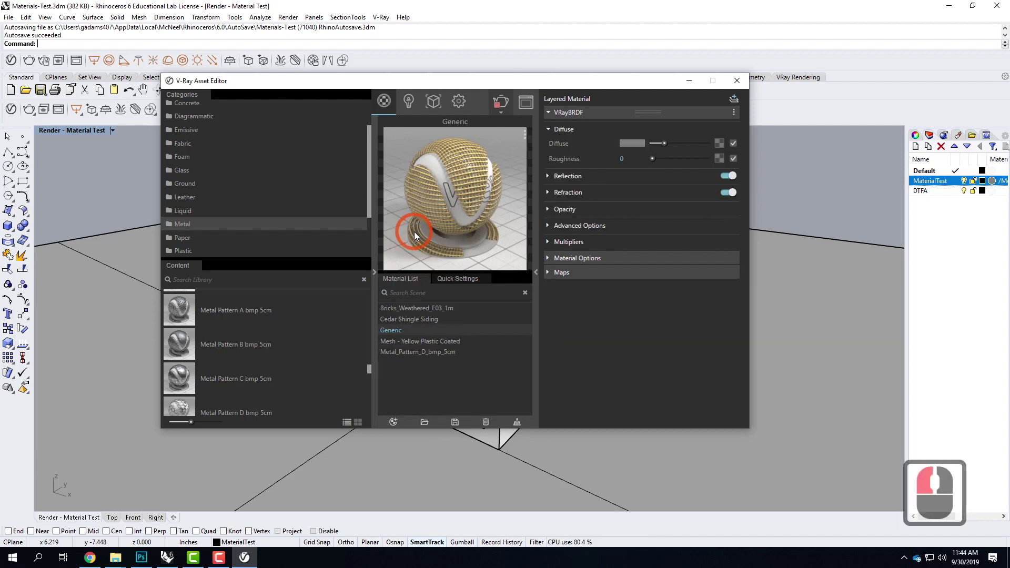
- Collapse the Asset Editor's material library and settings drawers and rename the Generic material as Old Cobble
left_click(375, 274)
left_click(539, 274)
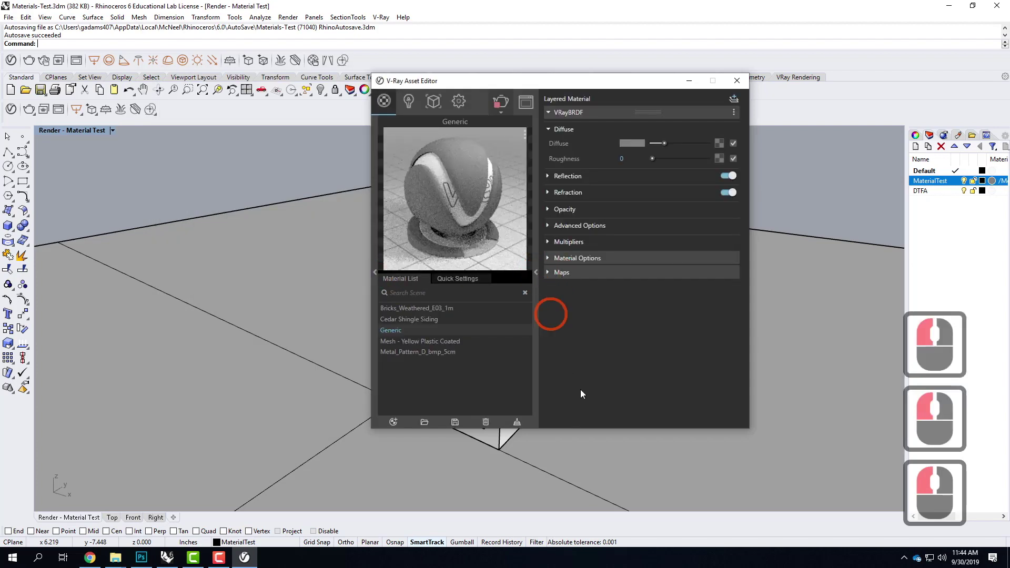
left_click(536, 272)
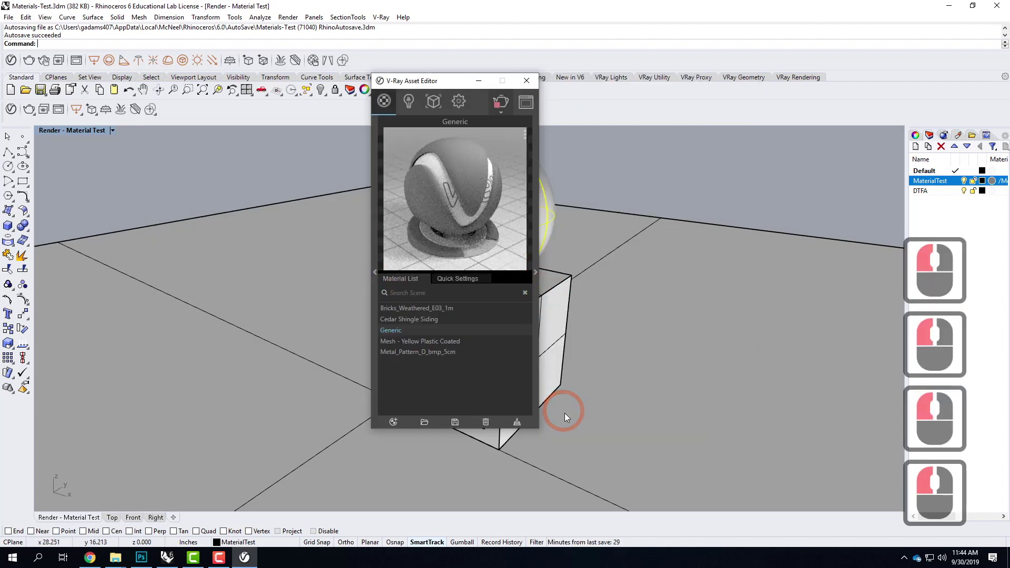
left_click(421, 329)
left_click(395, 331)
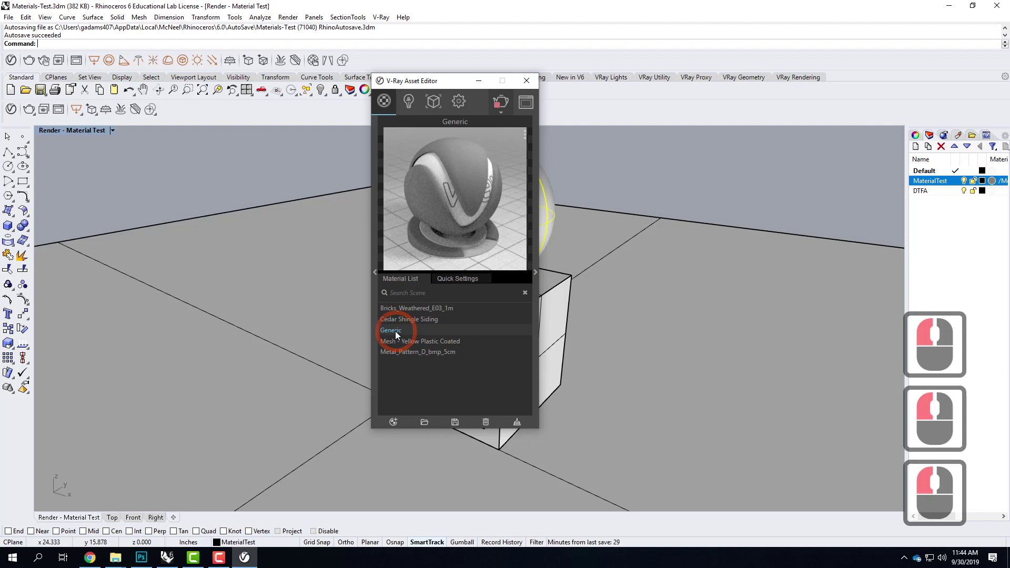
double_click(398, 330)
left_click(347, 323)
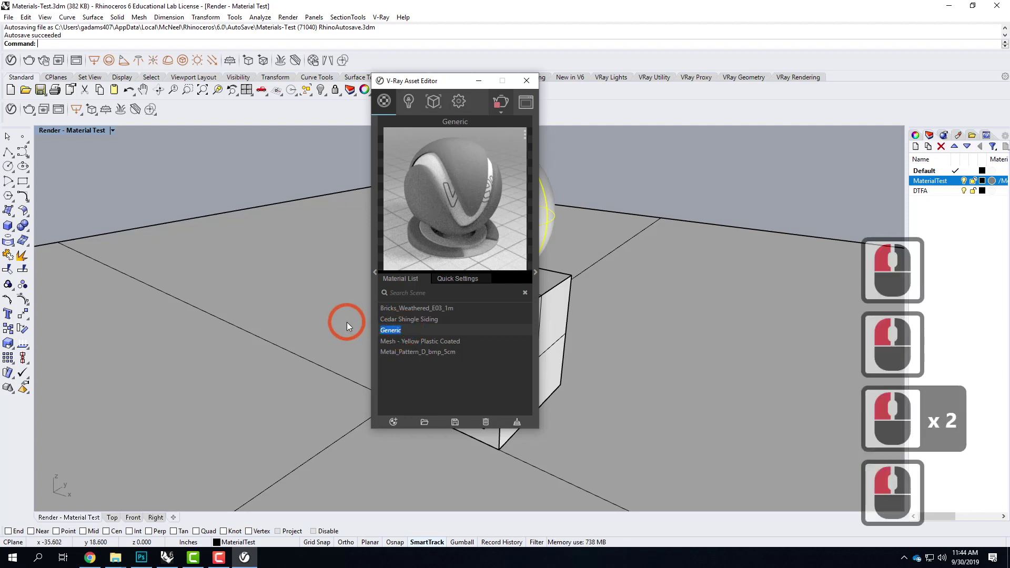
type("Old Cobble")
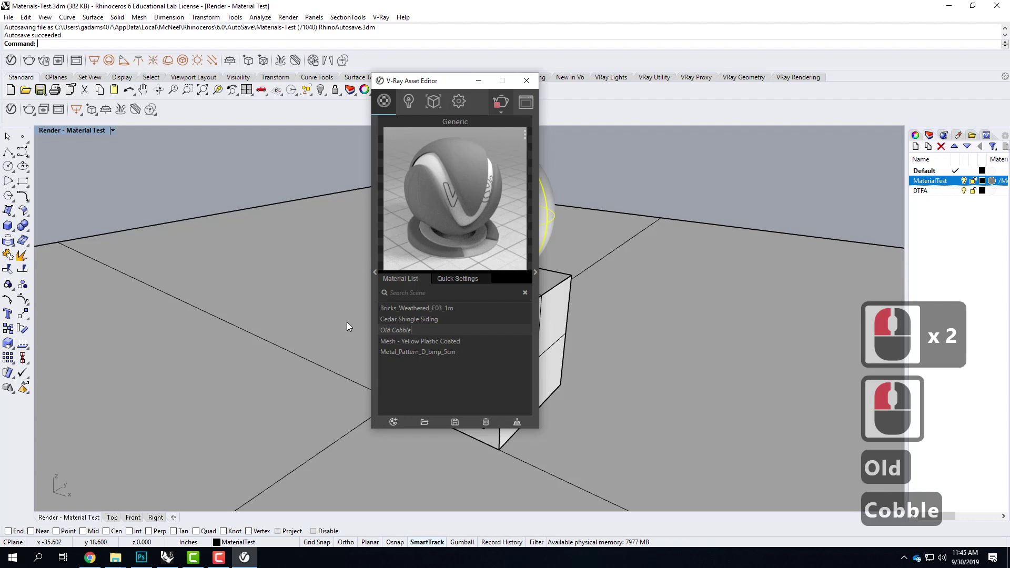
key("Return")
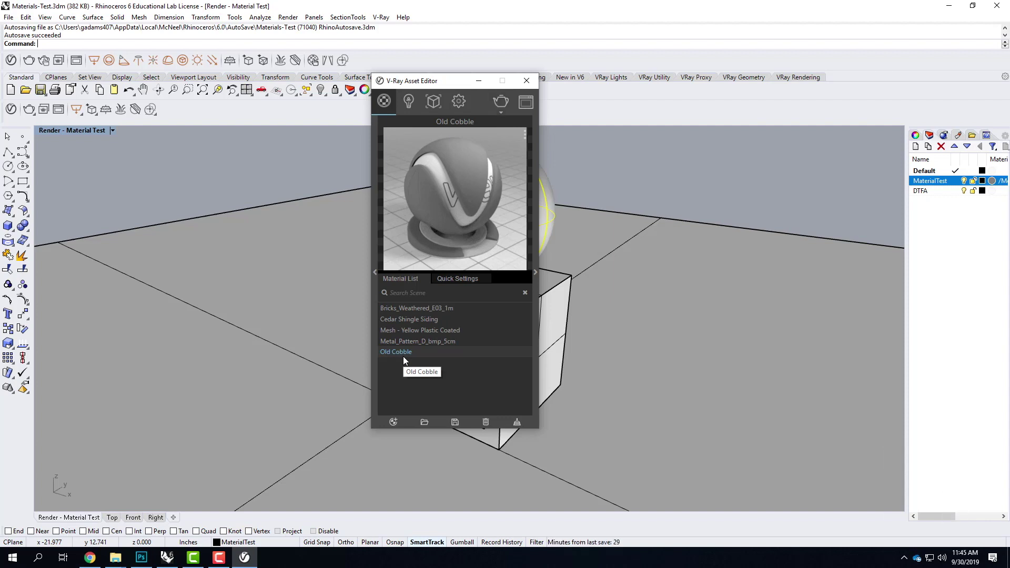
- Show the Old Cobble material's settings, expand its VRayBRDF Diffuse section and open the texture type list for the Diffuse color
left_click(536, 272)
left_click_drag(453, 86, 330, 84)
left_click(426, 128)
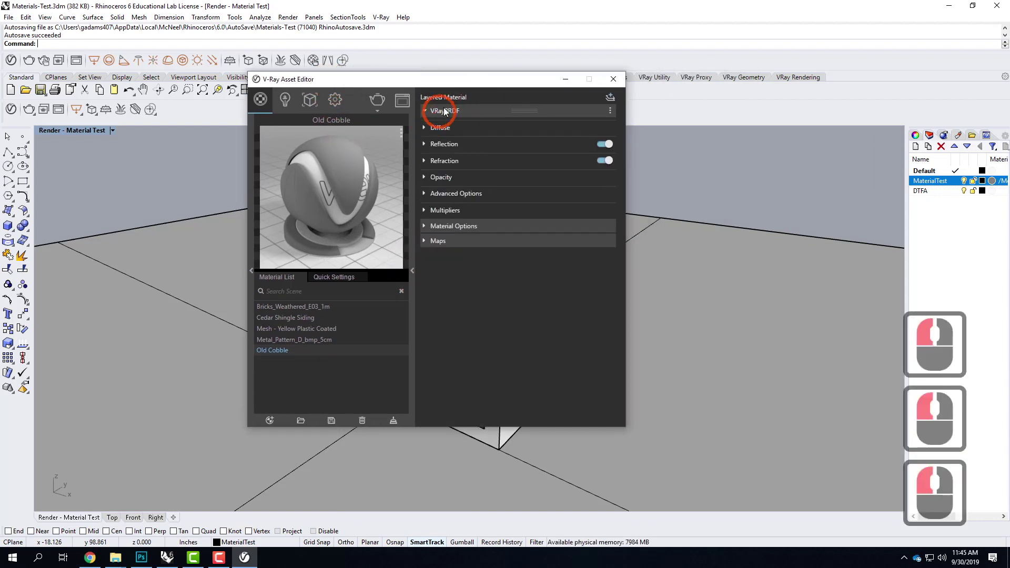
left_click(424, 111)
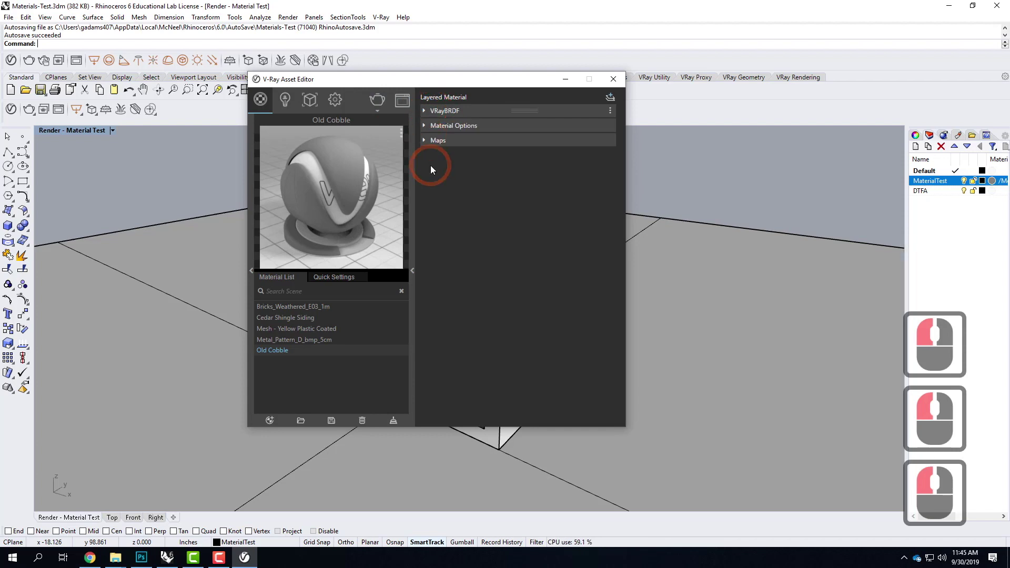
left_click(425, 109)
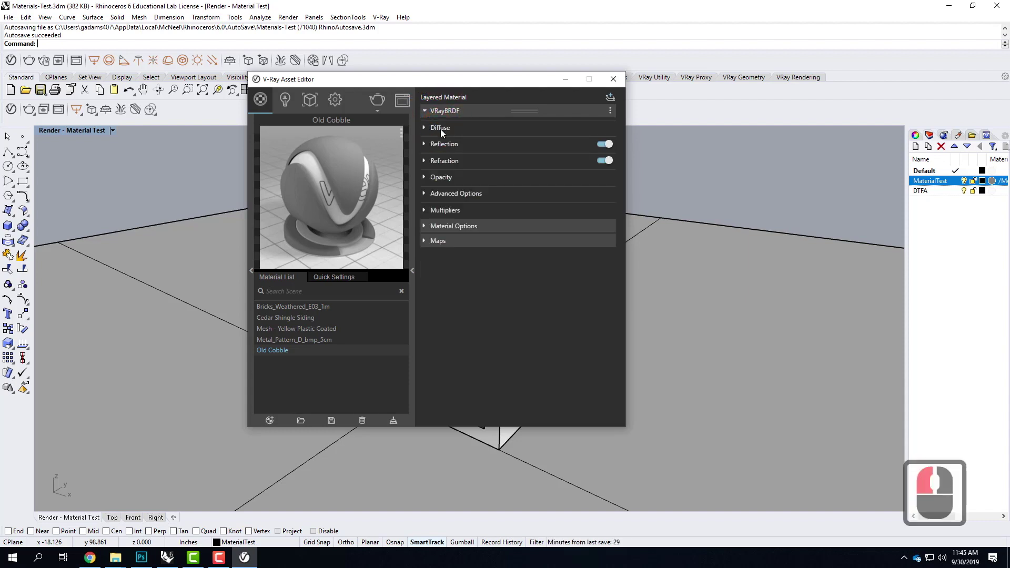
left_click(441, 128)
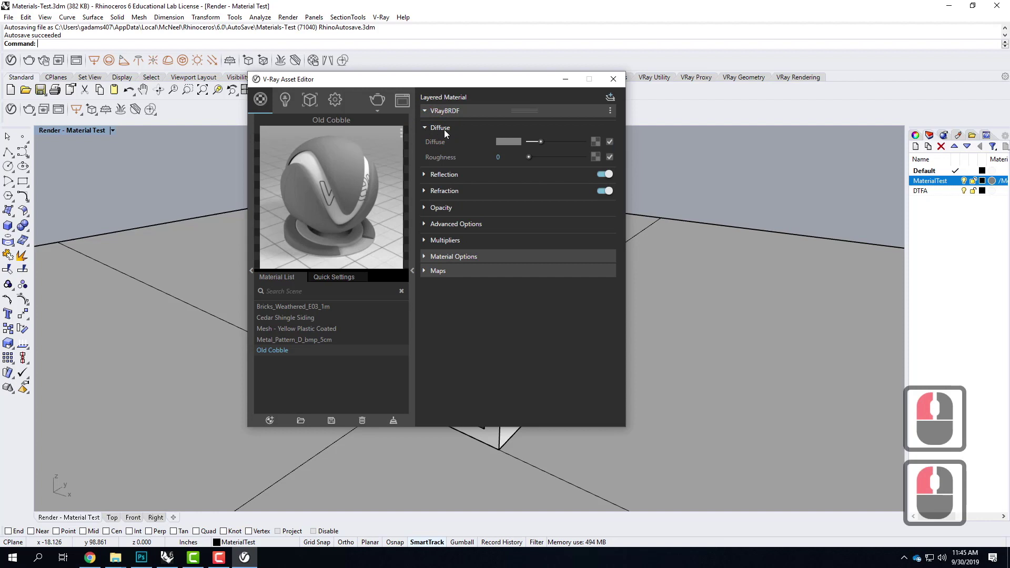
left_click(597, 143)
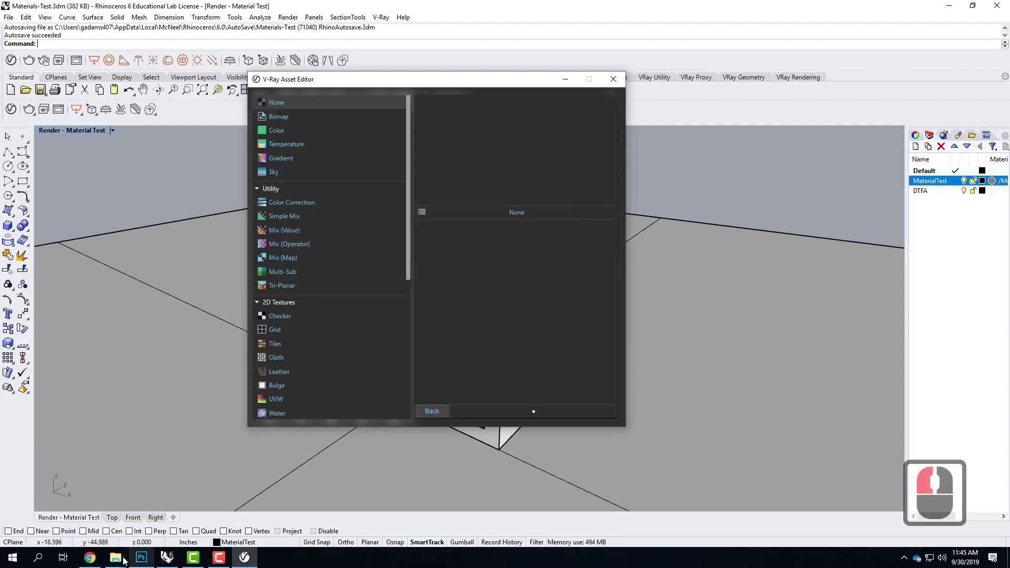
- Switch to Chrome and open the V-Ray 8.6 [diffuse map] tutorial from the Exercise 210 page's site navigation
left_click(87, 559)
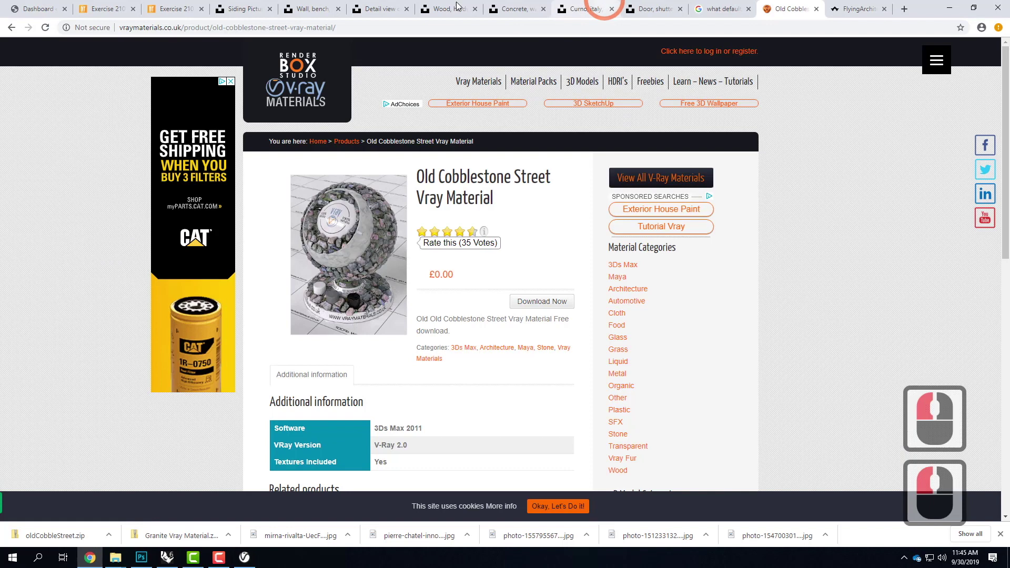
left_click(107, 8)
mouse_move(545, 160)
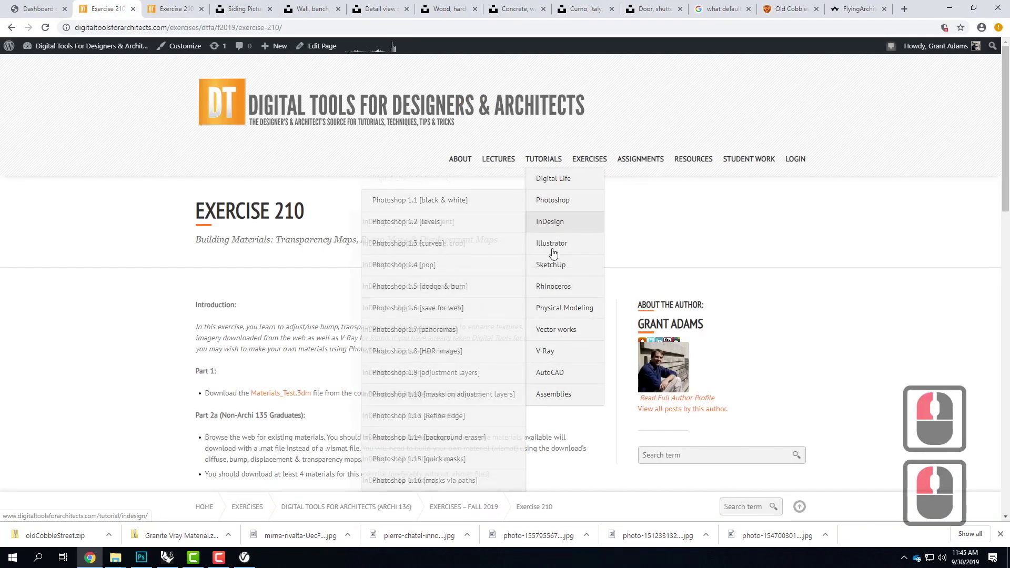
mouse_move(571, 291)
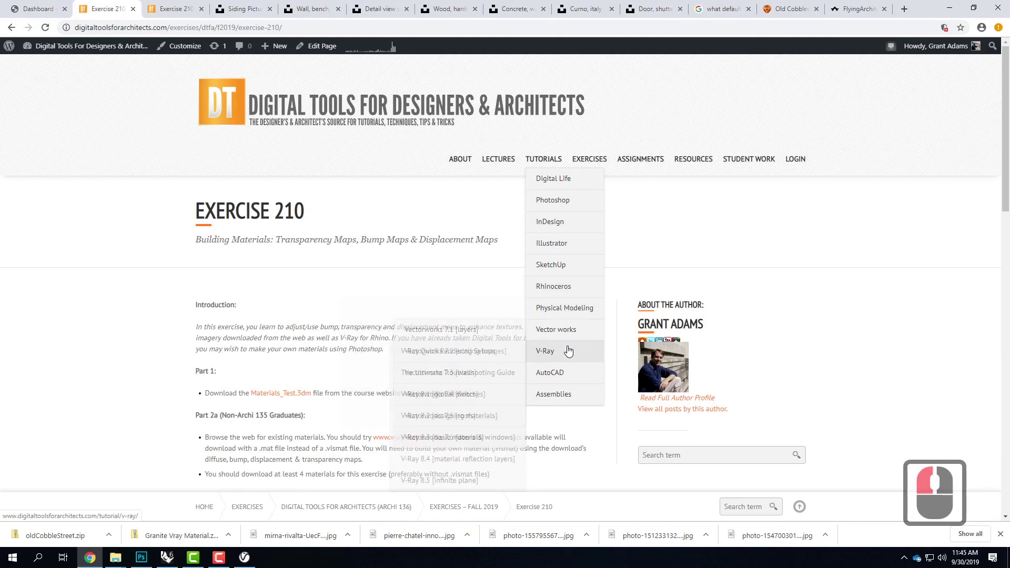
mouse_move(568, 350)
scroll(472, 459, "down", 2)
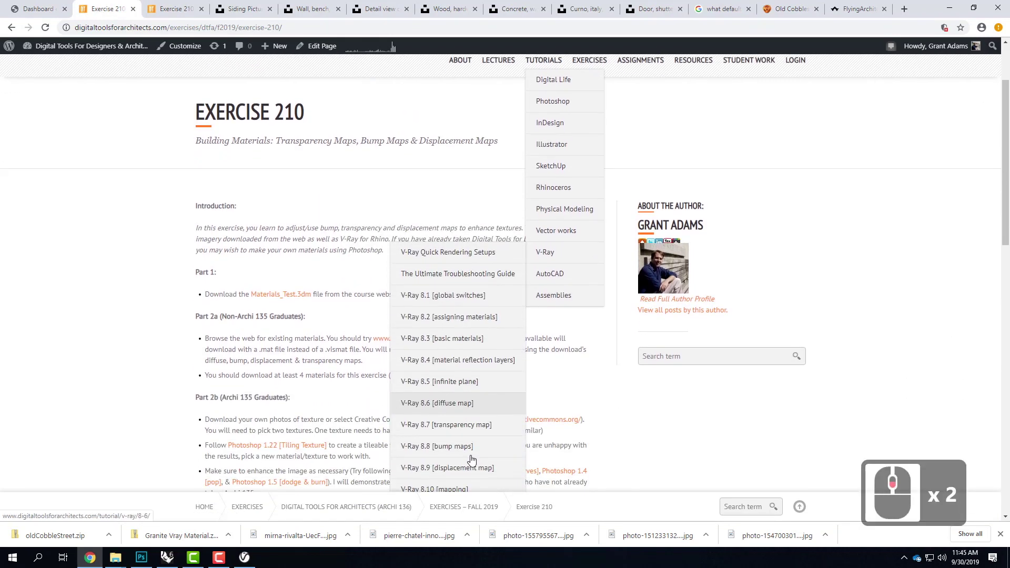
scroll(483, 373, "down", 1)
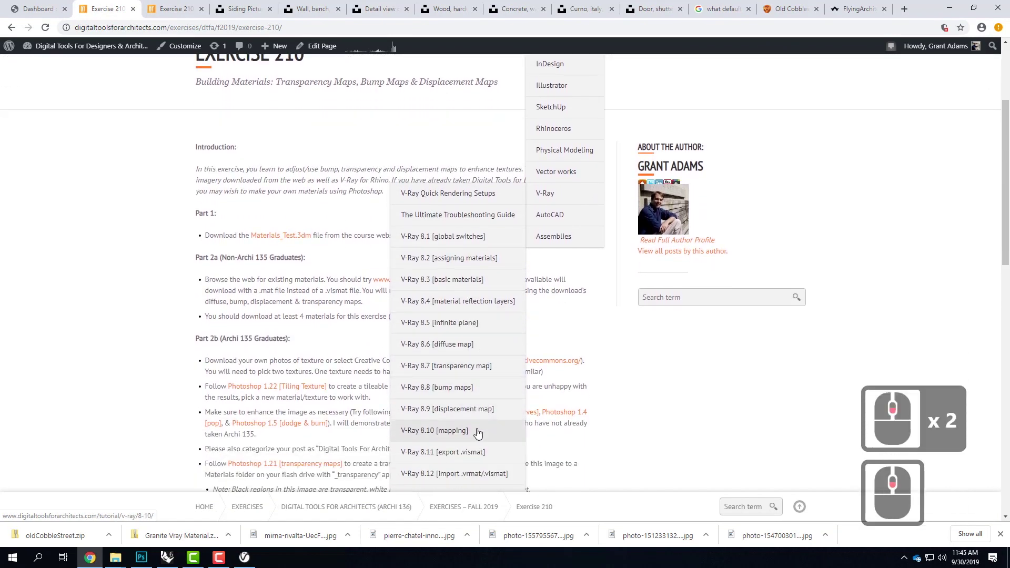
left_click(475, 345)
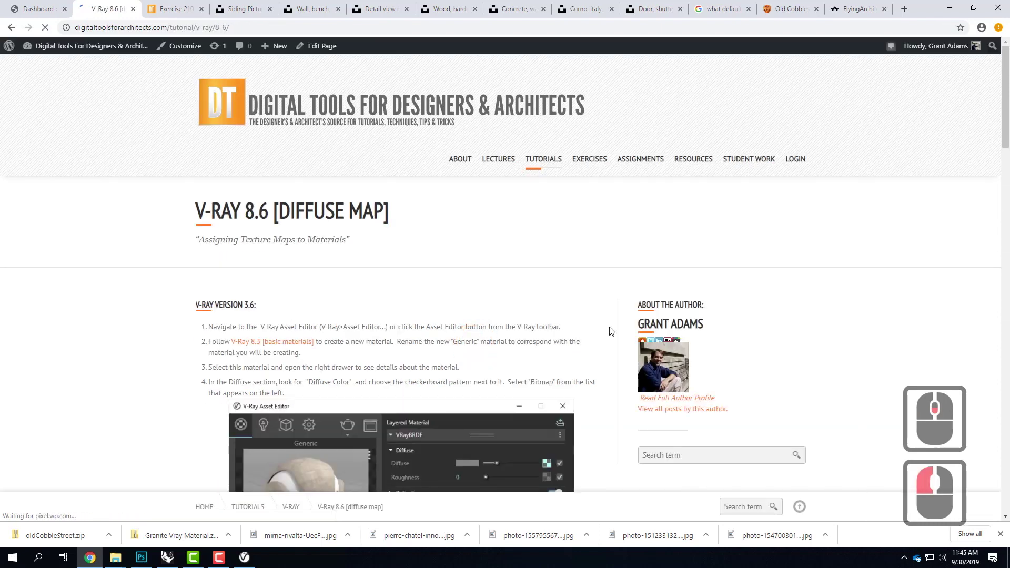
- Look through the diffuse map tutorial, examining the V-Ray version 3.6 and 1.5 instructions for assigning texture maps
scroll(419, 219, "down", 4)
scroll(400, 173, "down", 9)
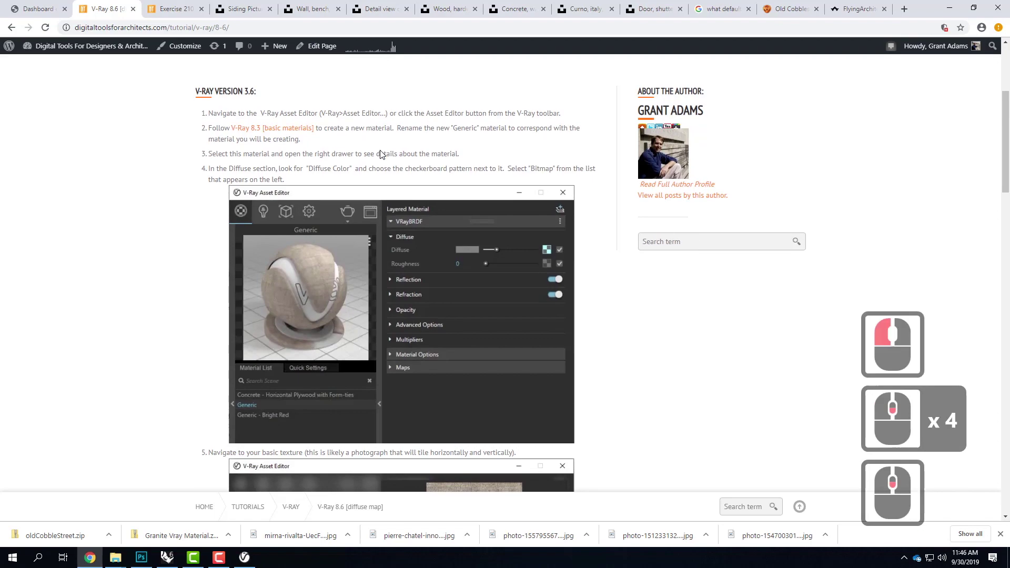
scroll(406, 198, "down", 17)
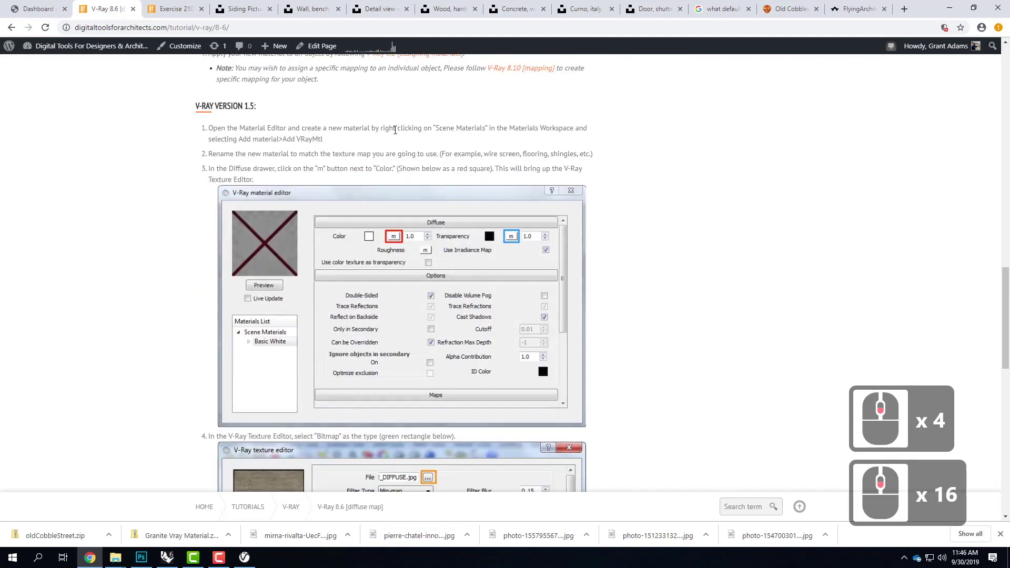
scroll(339, 333, "up", 15)
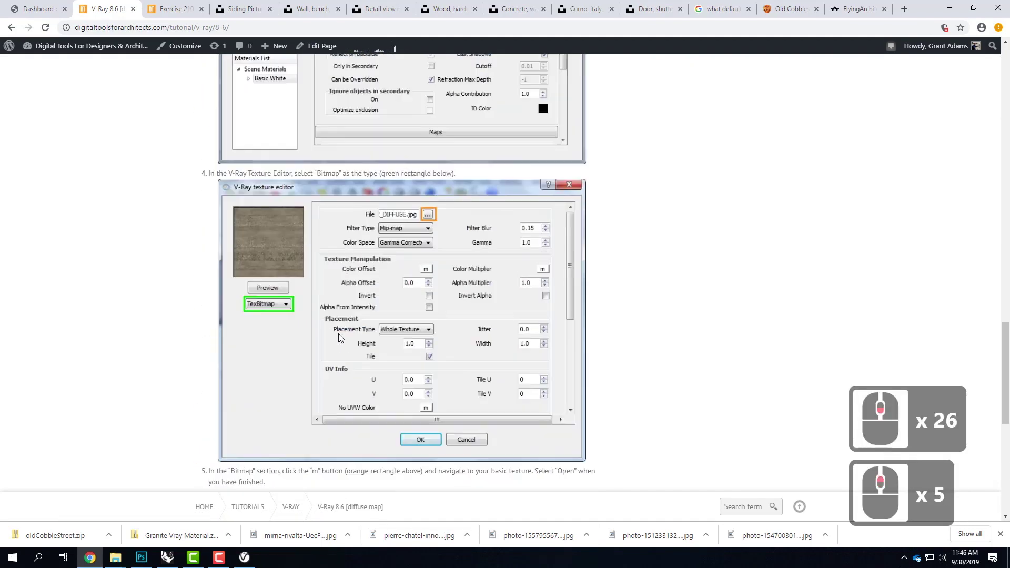
scroll(339, 334, "up", 19)
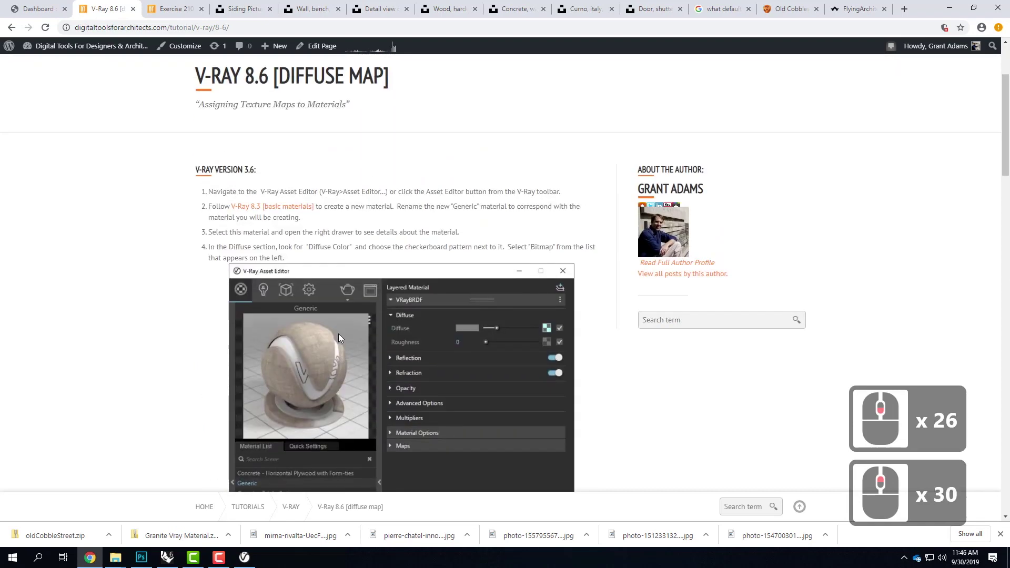
scroll(368, 295, "down", 3)
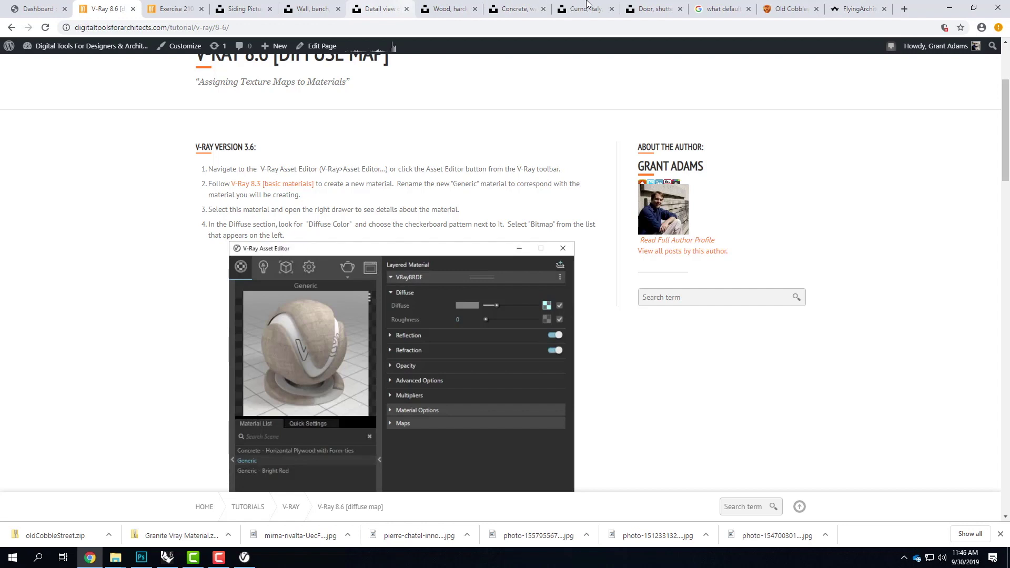
- Return to the V-Ray Asset Editor in Rhino, choose Bitmap as the diffuse texture and browse to the Downloads folder
left_click(174, 560)
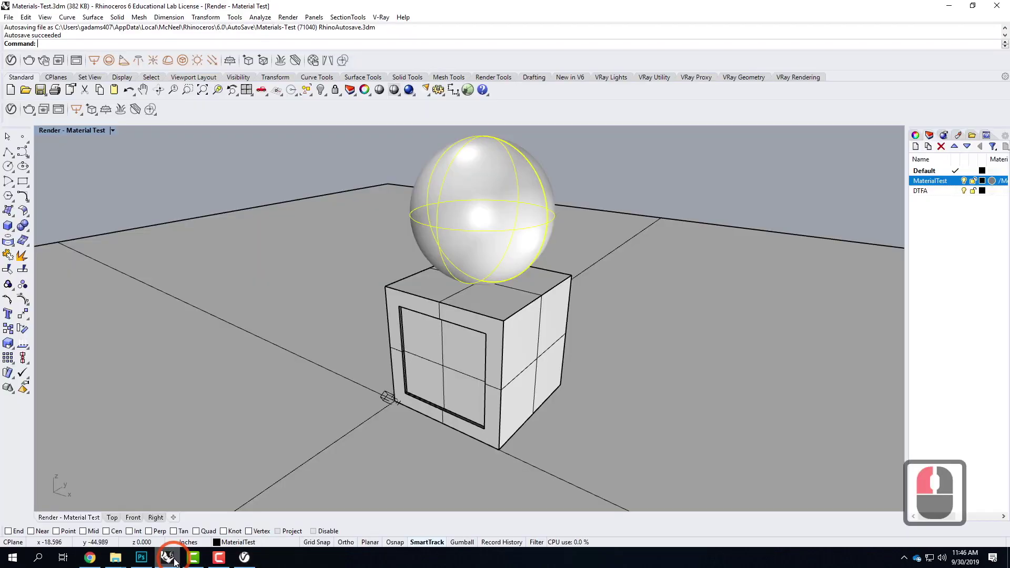
left_click(240, 560)
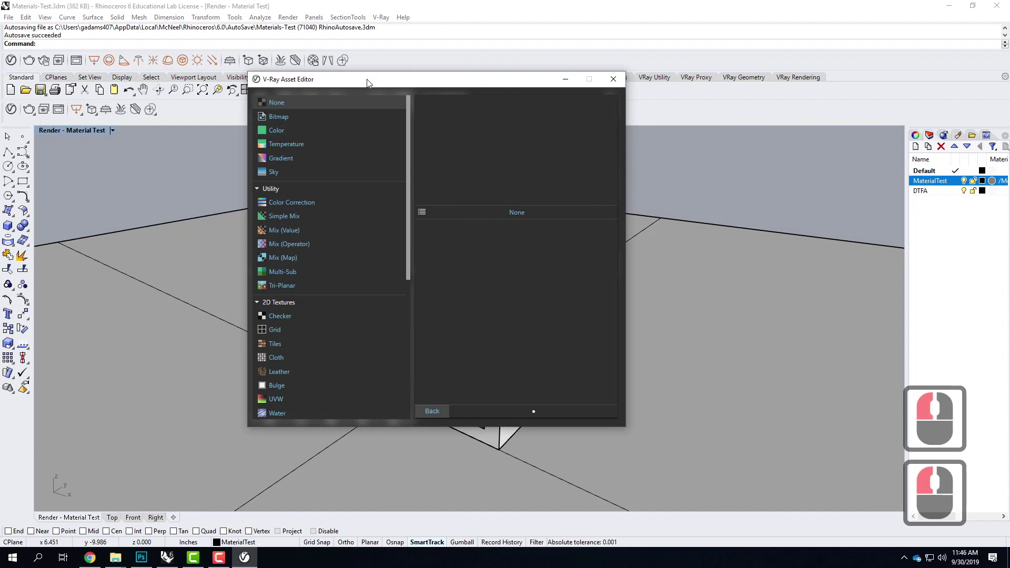
double_click(280, 117)
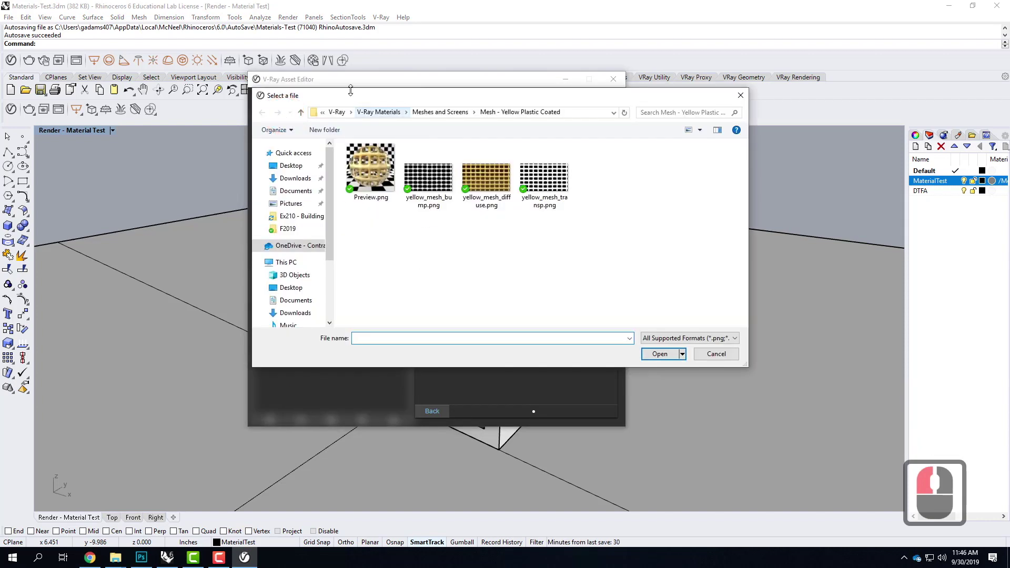
left_click(294, 178)
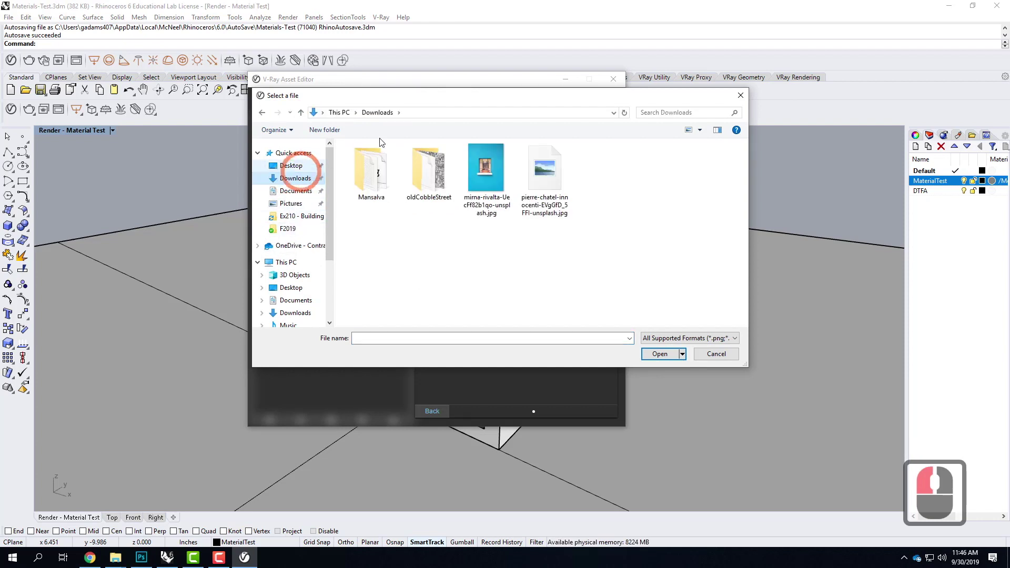
- Load diffuse.tif from the oldCobbleStreet folder as the Old Cobble material's diffuse bitmap and return to the material settings
double_click(431, 169)
left_click(495, 275)
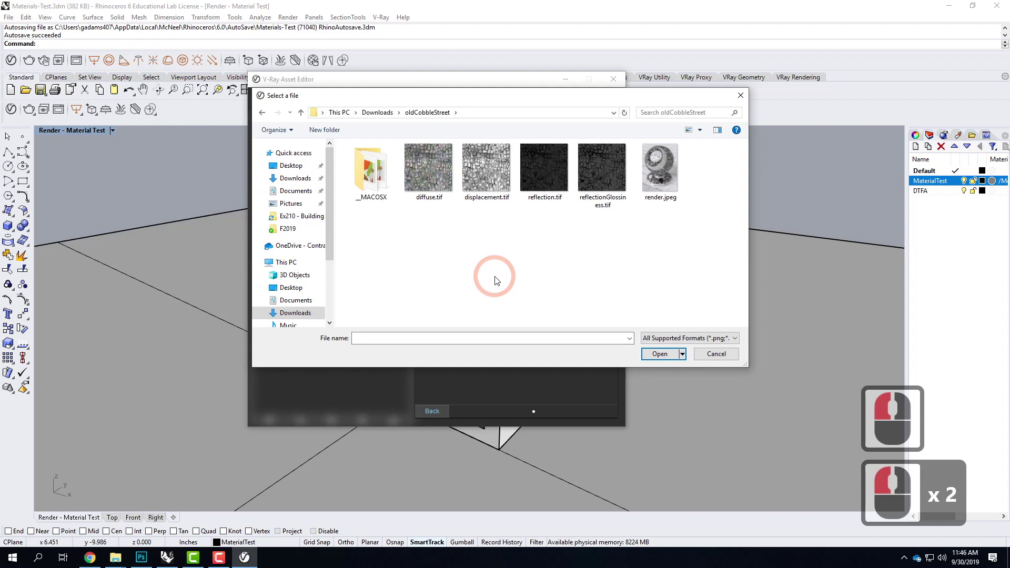
left_click(429, 158)
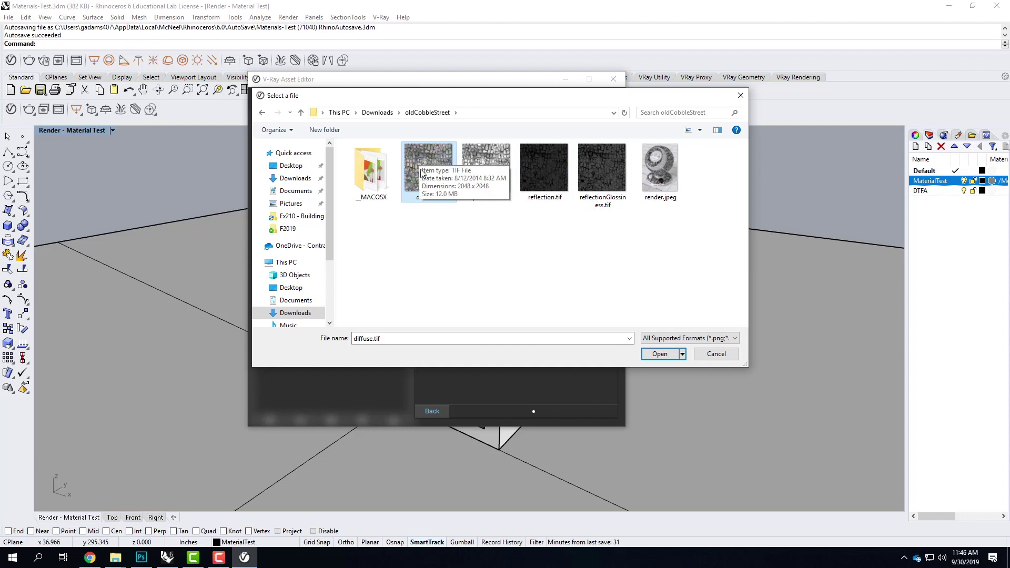
left_click(665, 356)
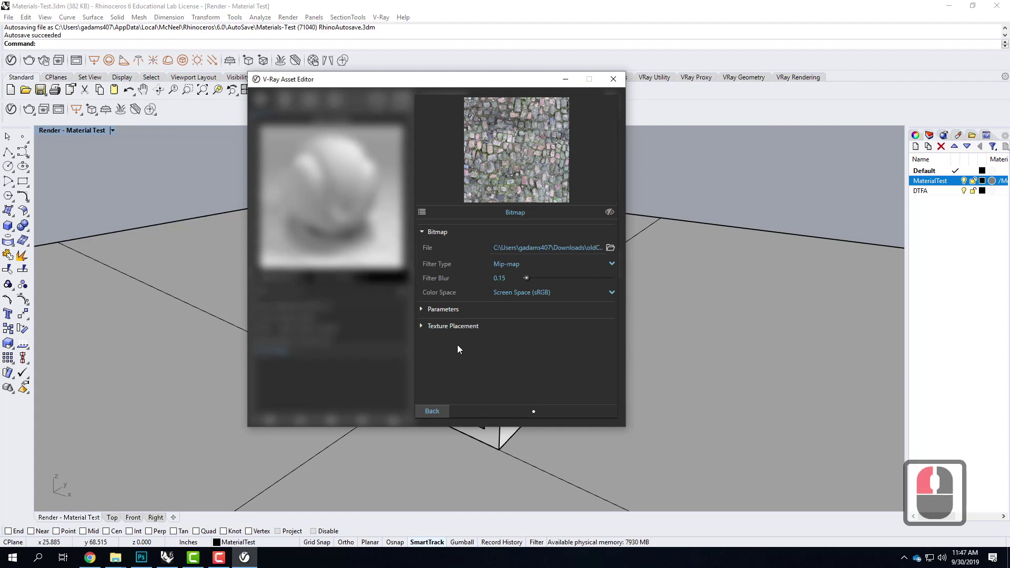
left_click(432, 411)
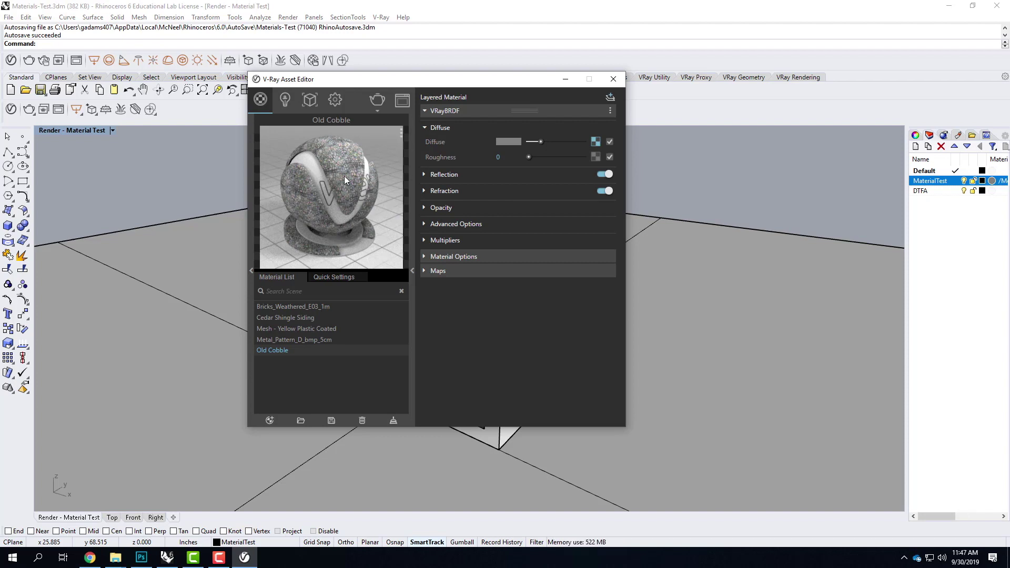
- Apply the Old Cobble material to the MaterialTest layer and close the Asset Editor
left_click_drag(430, 80, 599, 79)
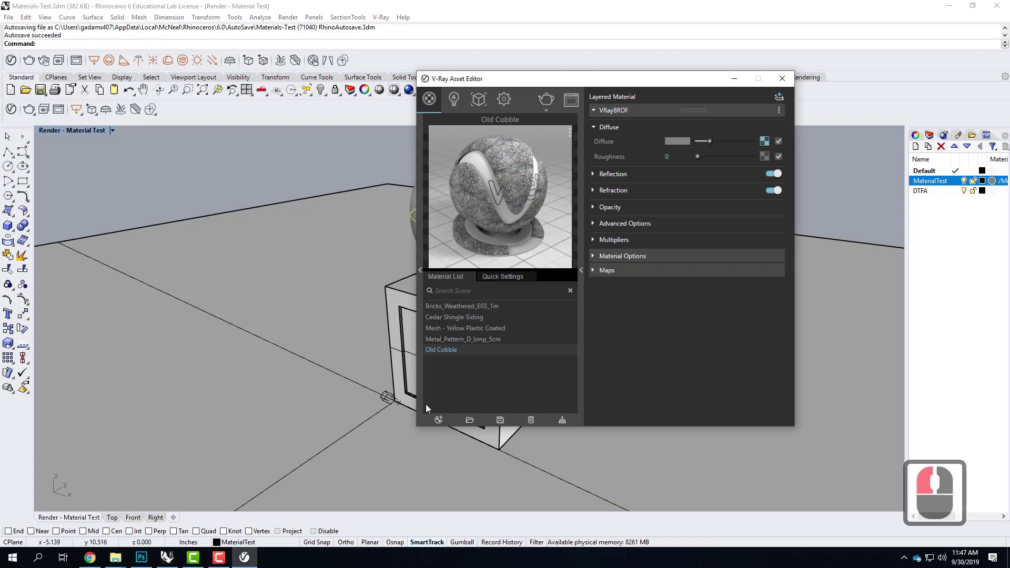
right_click(443, 350)
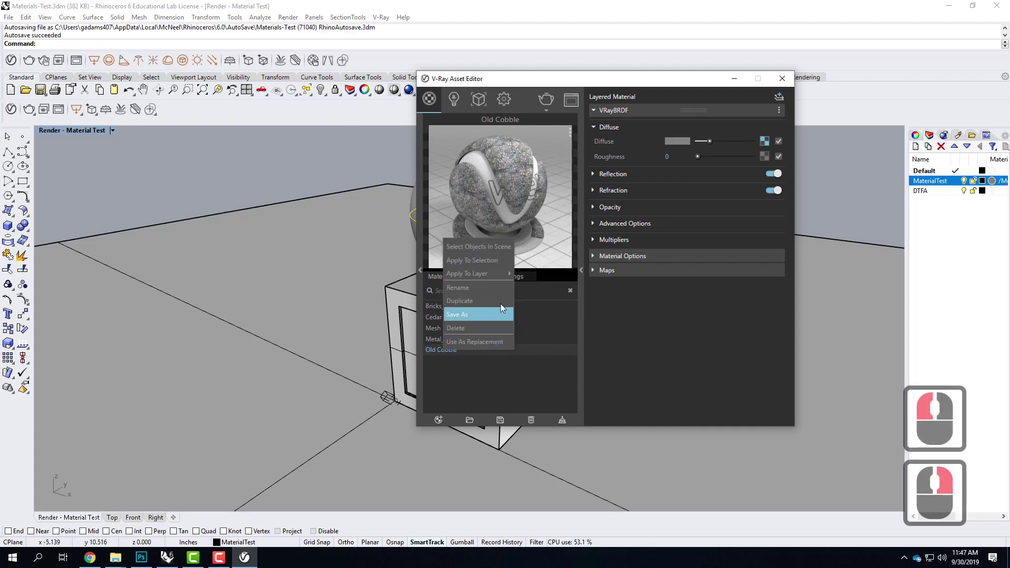
mouse_move(494, 282)
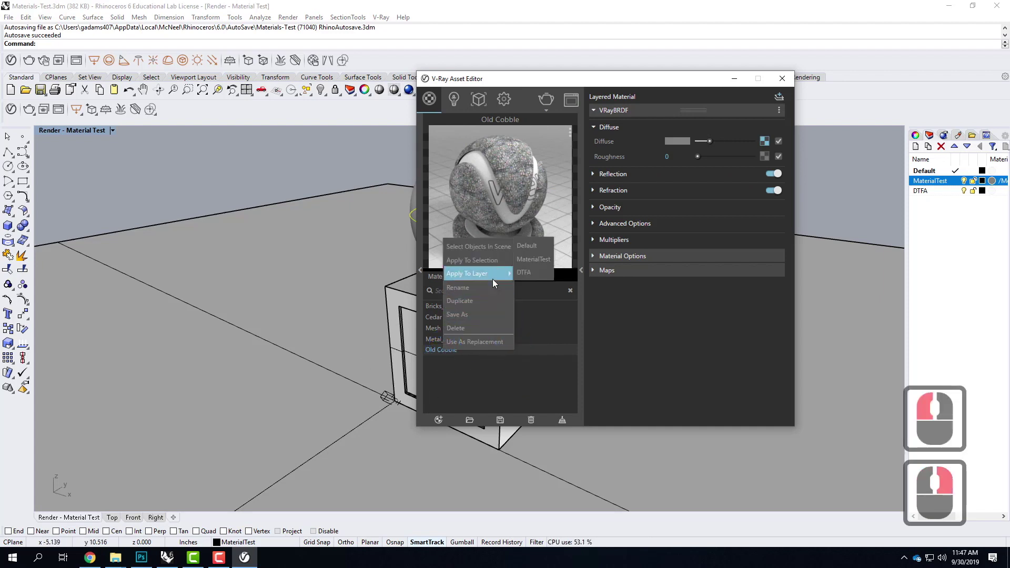
left_click(533, 262)
left_click(782, 79)
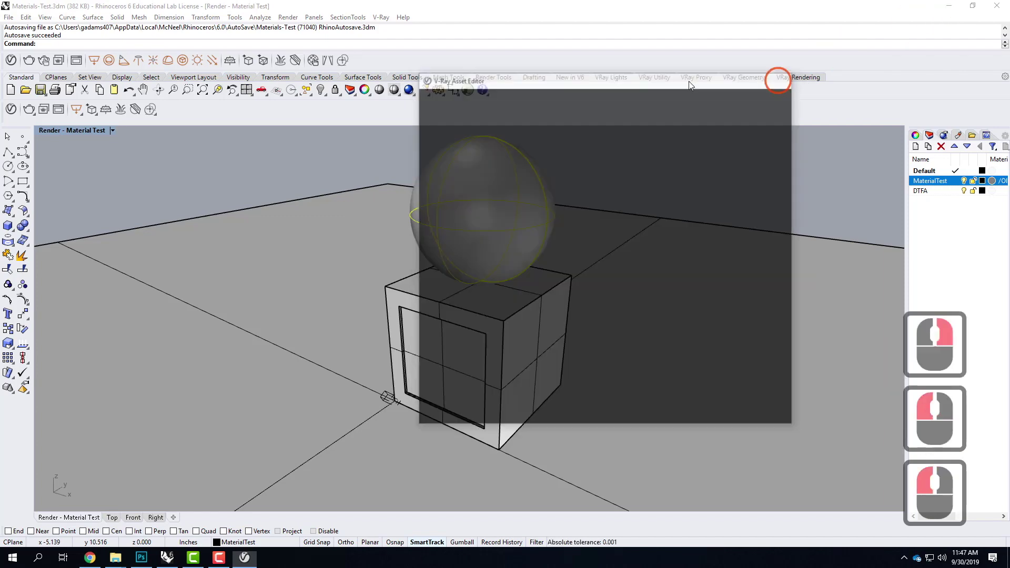
- Render the scene to check the cobble texture on the sphere and cube, stop the render and close the frame buffer
left_click(150, 109)
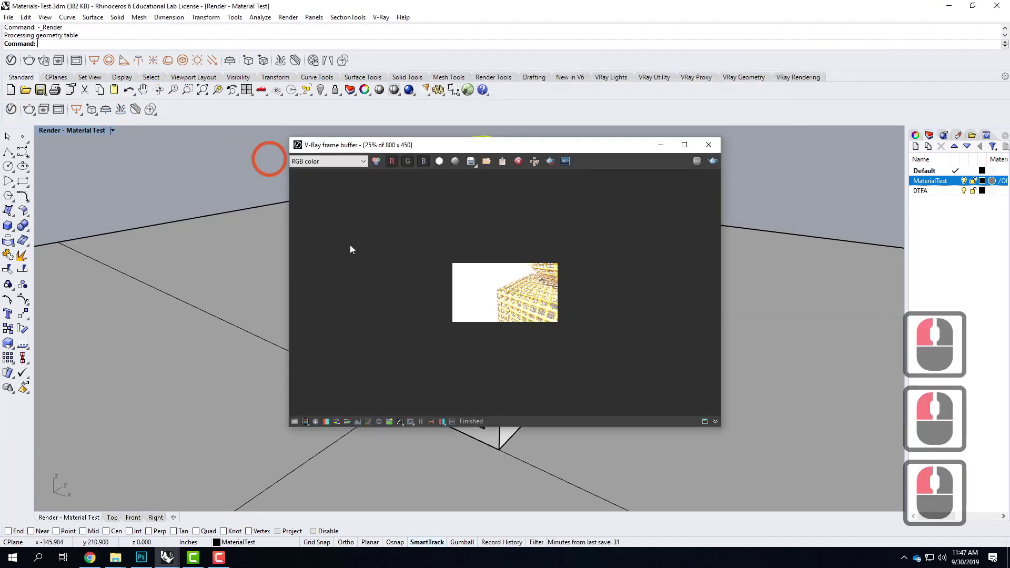
scroll(636, 332, "up", 2)
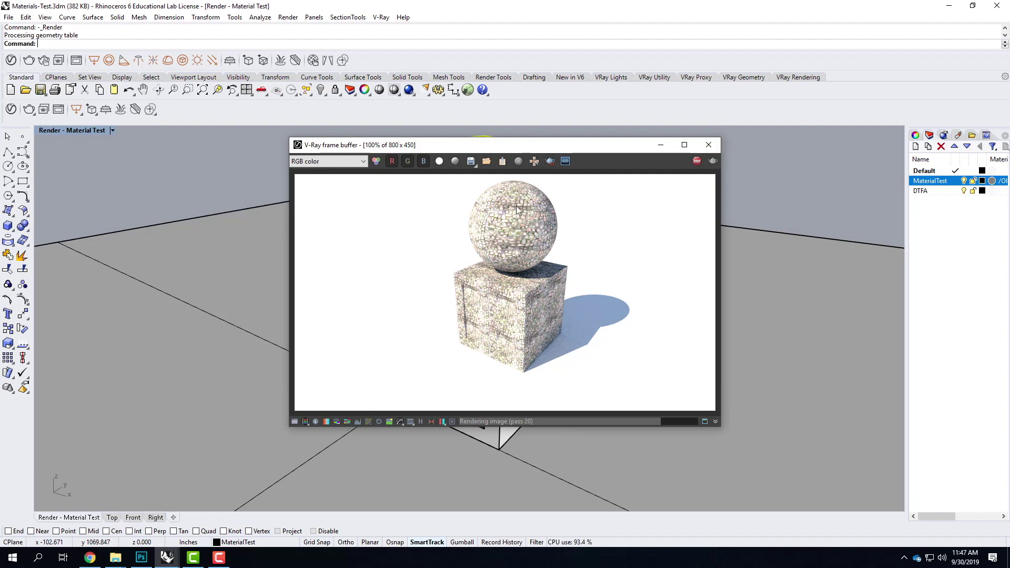
left_click(698, 165)
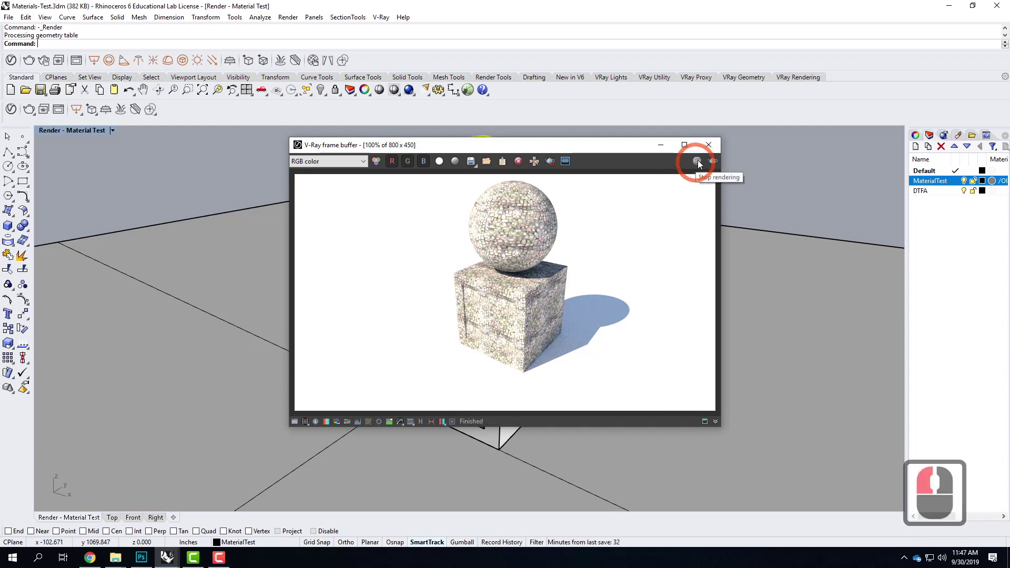
left_click(709, 145)
- Reopen the Old Cobble material, enable Displacement among its maps and expand the displacement settings
left_click(11, 110)
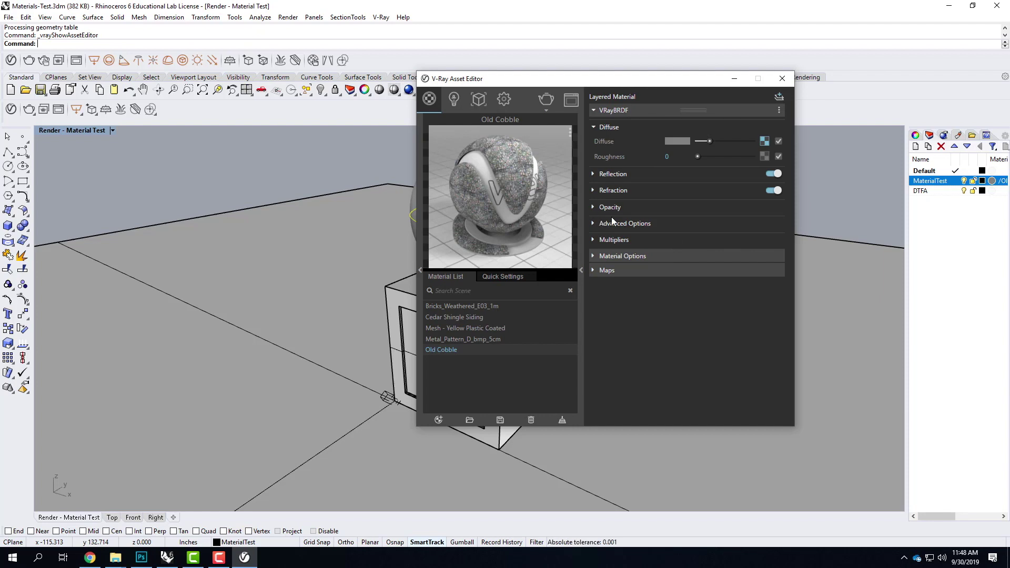
left_click(593, 270)
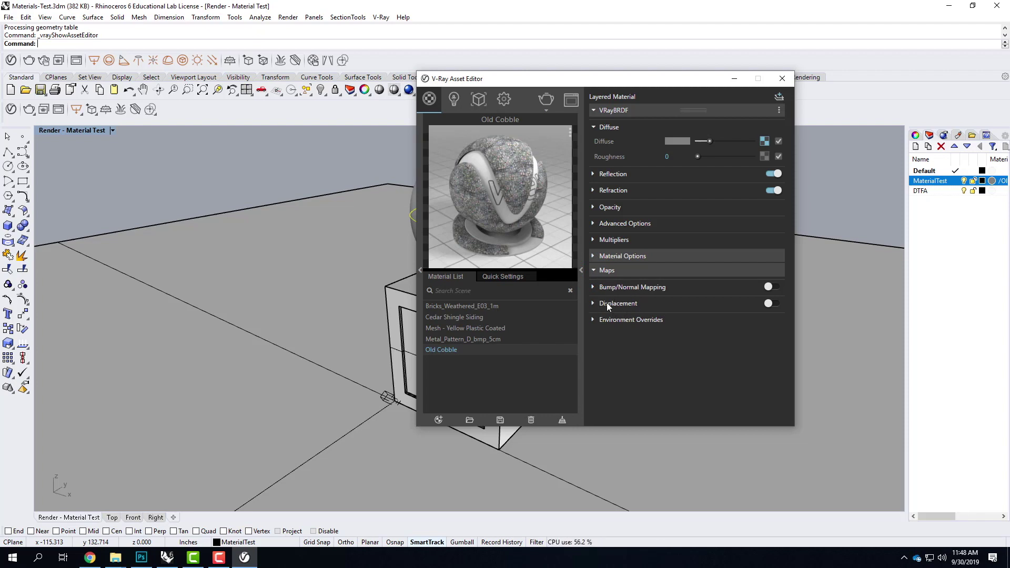
left_click(770, 304)
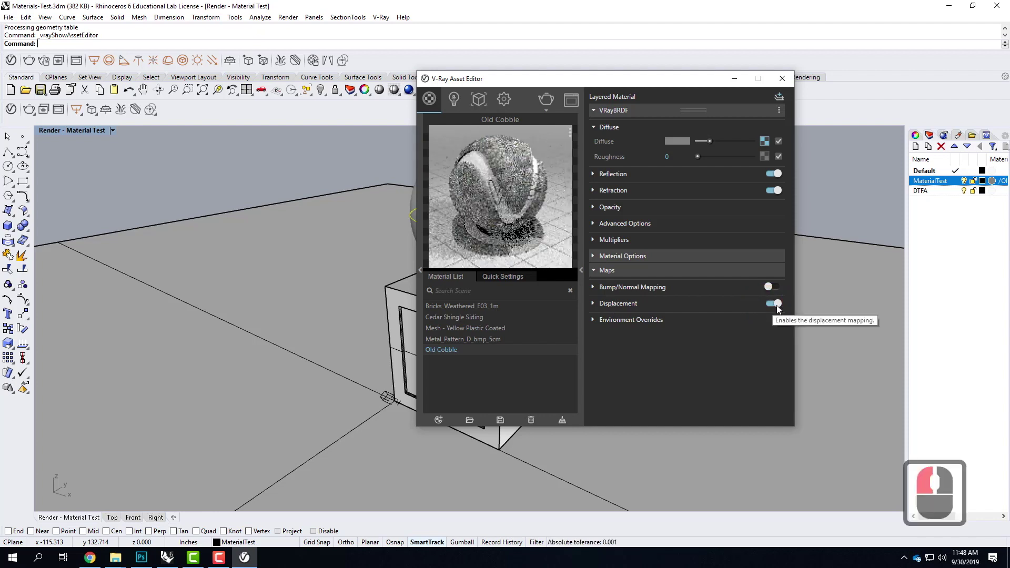
left_click(593, 301)
left_click(593, 301)
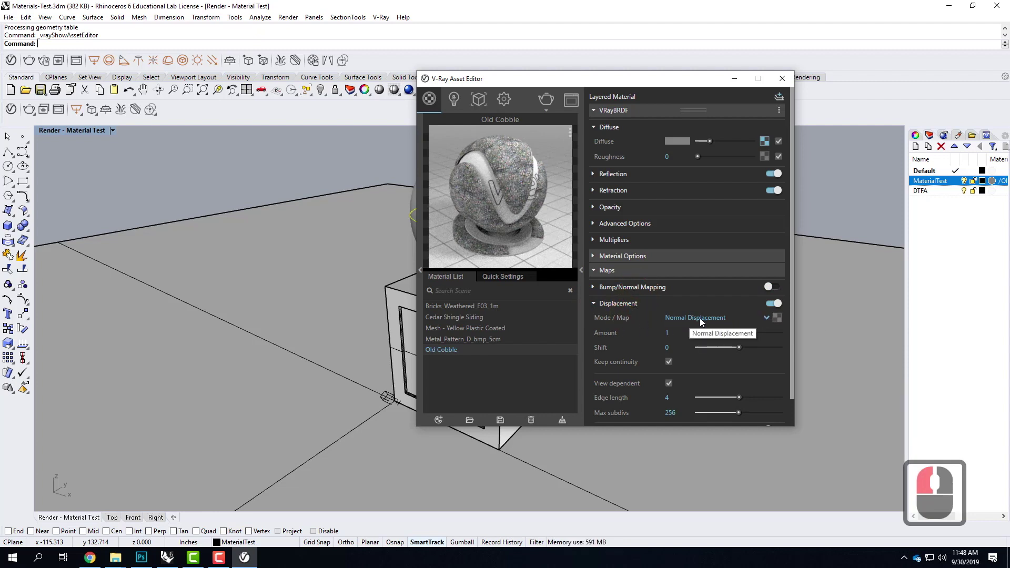
left_click(767, 317)
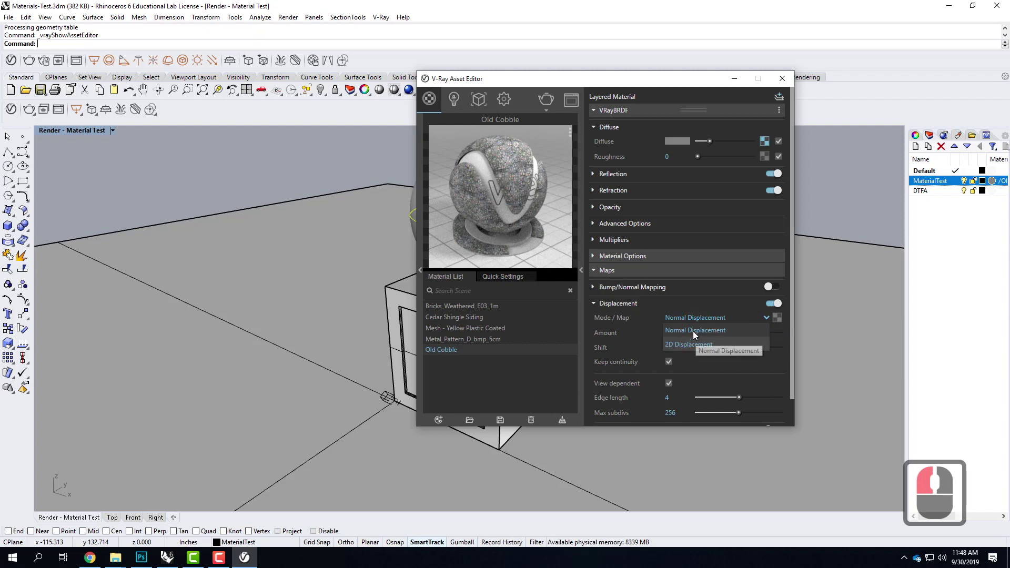
left_click(723, 301)
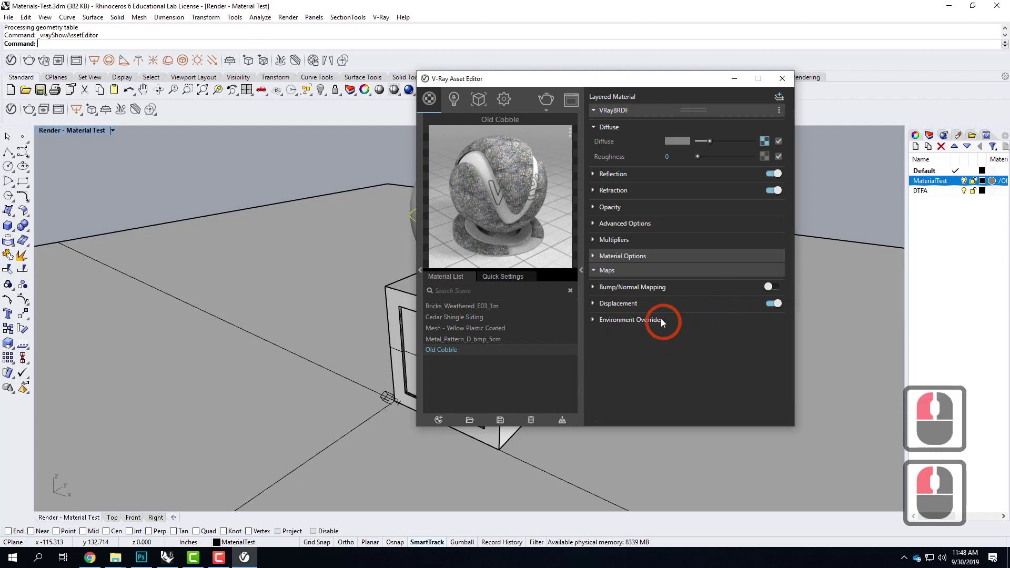
left_click(594, 304)
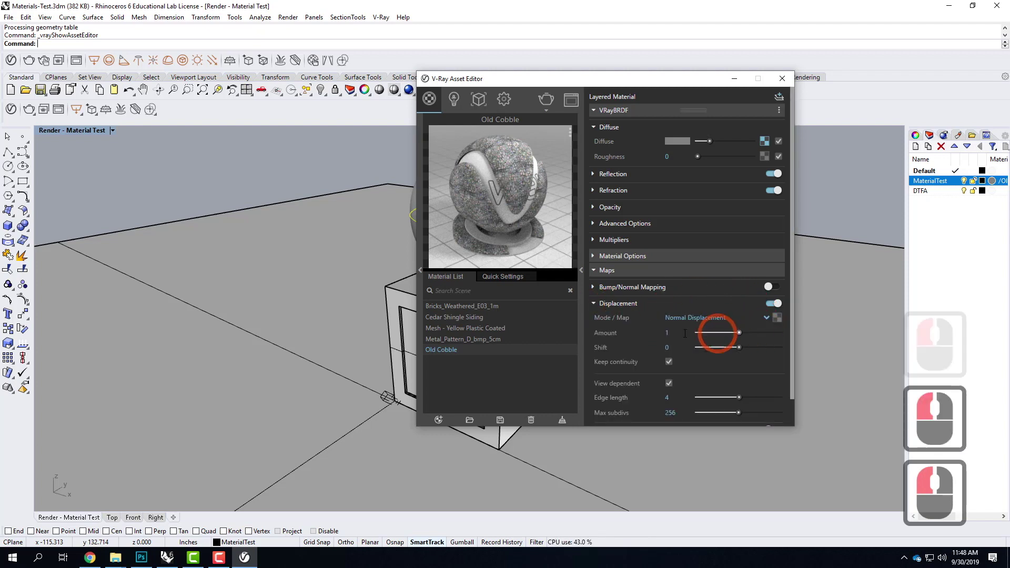
- Load displacement.tif from the oldCobbleStreet folder as the bitmap for the displacement map and return to the material settings
left_click(777, 318)
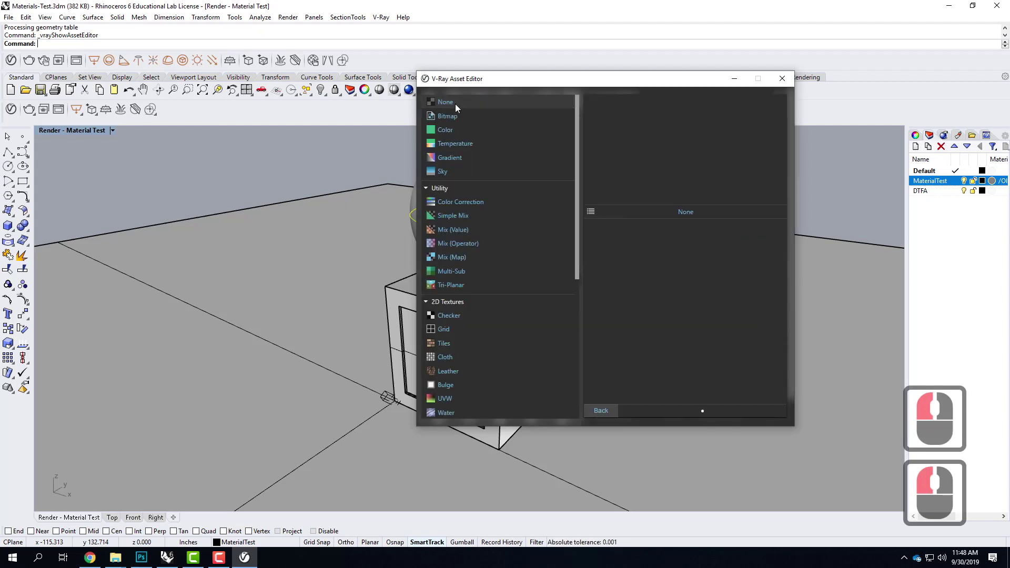
left_click(437, 116)
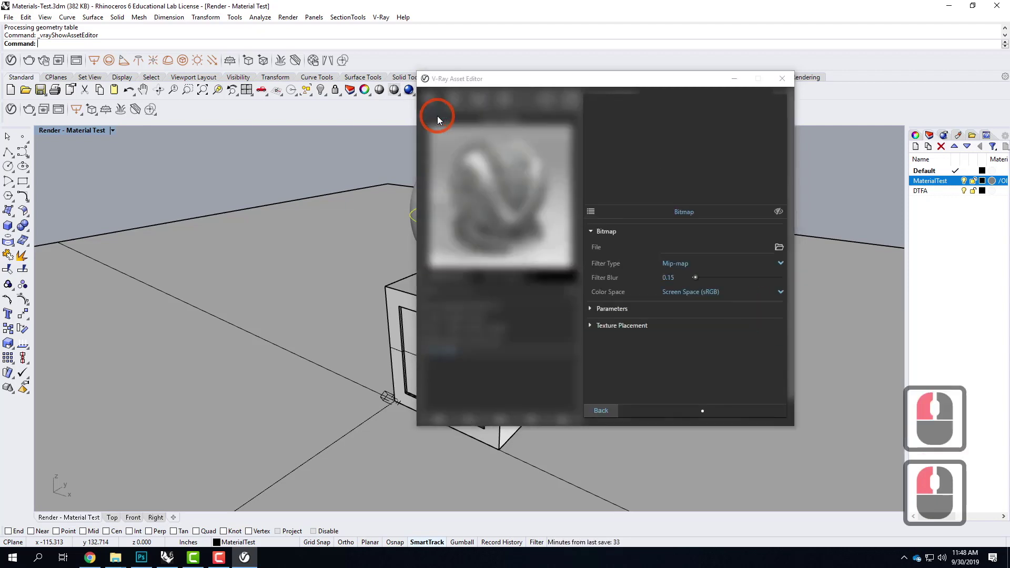
left_click(656, 172)
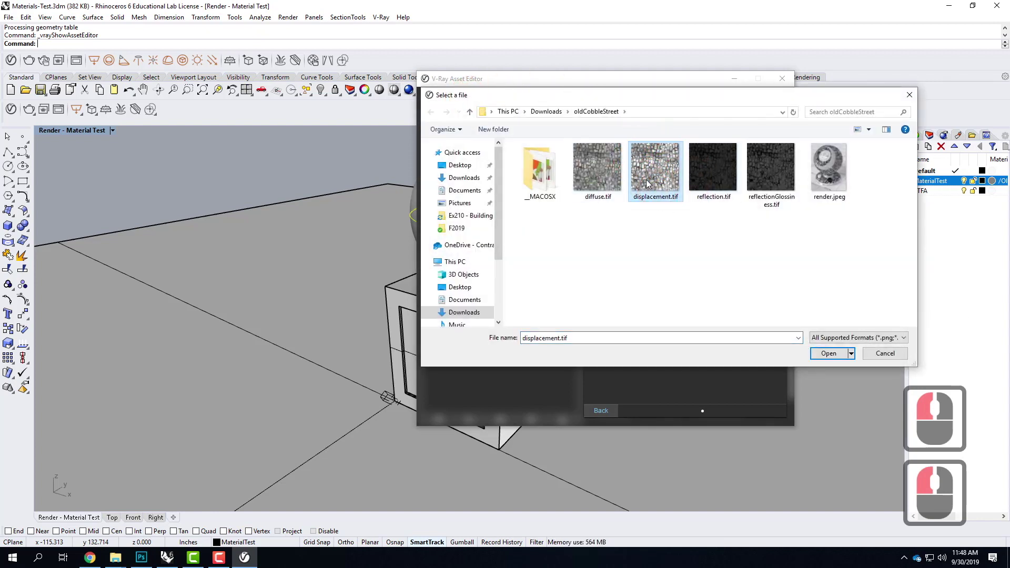
left_click(829, 354)
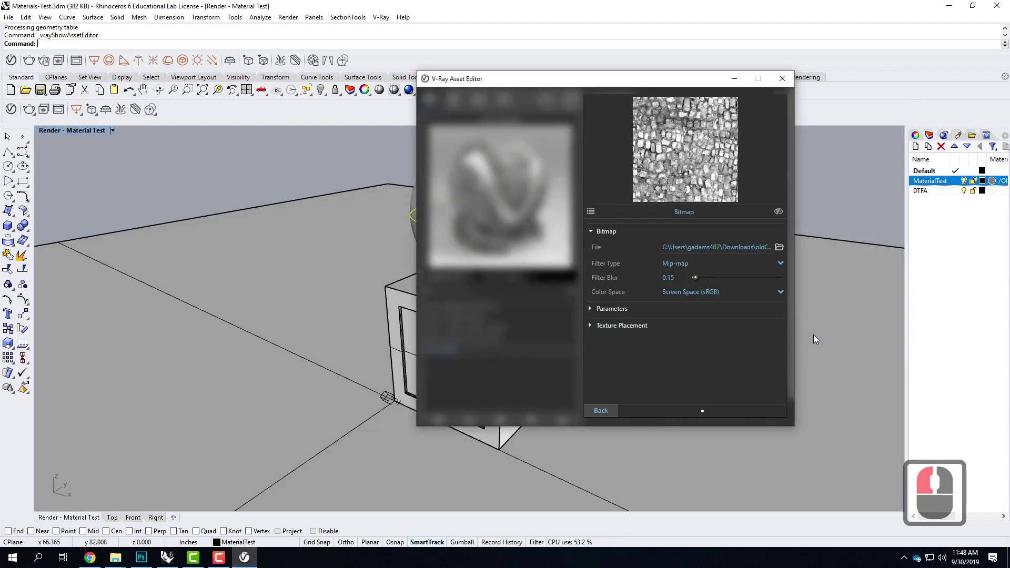
left_click(605, 413)
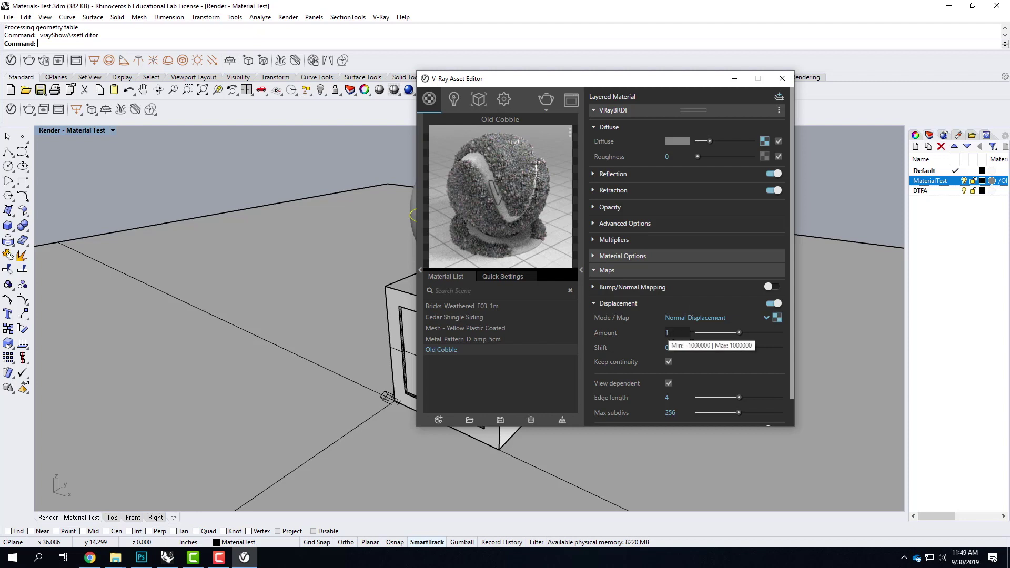
- Try the 2D Displacement mode and switch back to Normal Displacement
left_click(767, 318)
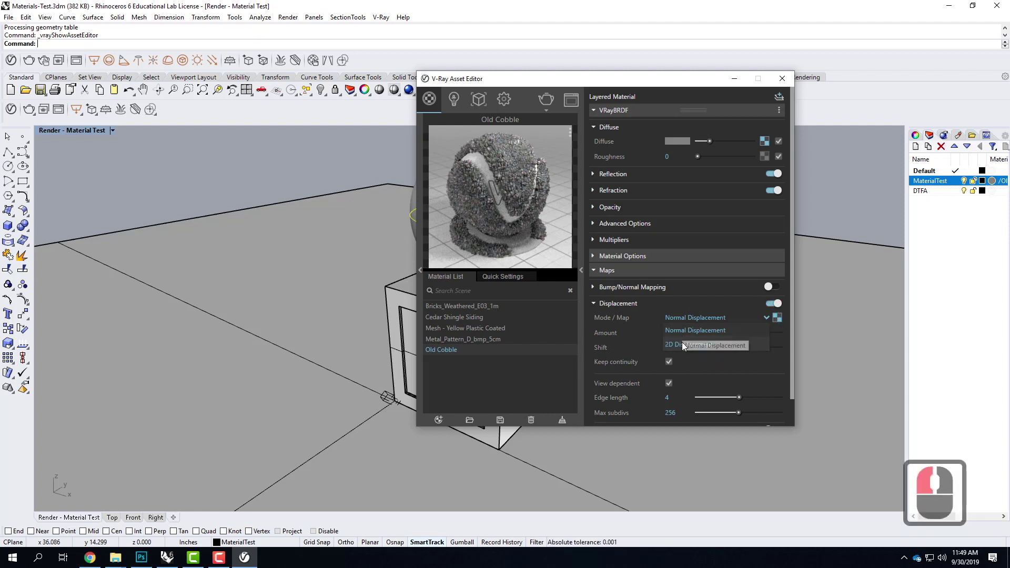
left_click(699, 347)
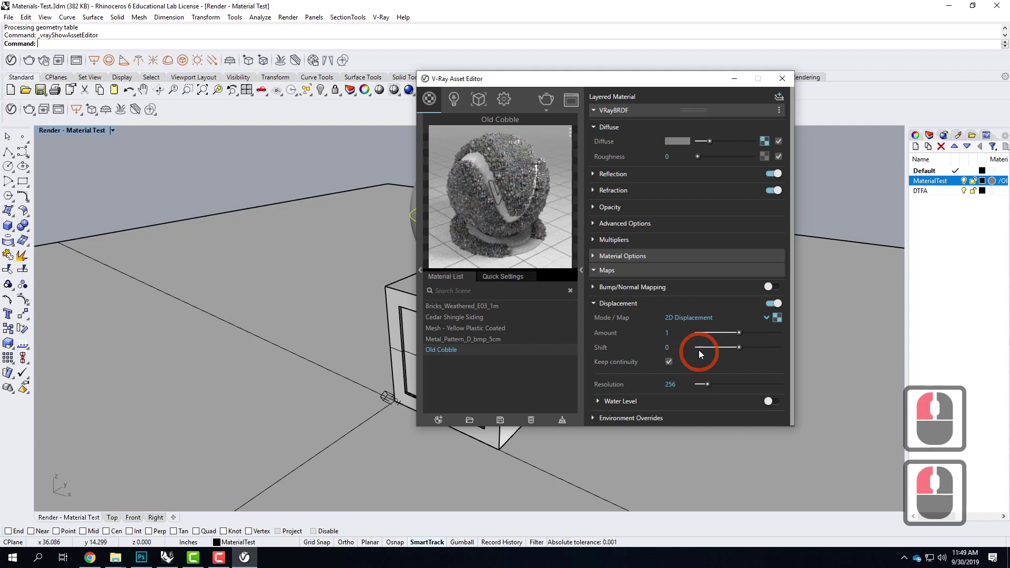
left_click(677, 318)
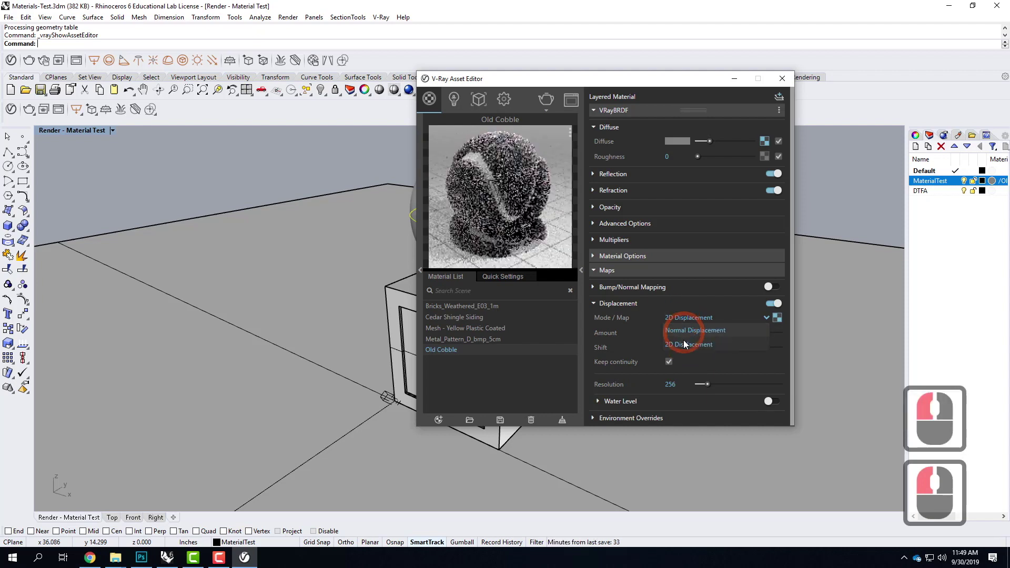
left_click(682, 332)
left_click(602, 342)
- Set the displacement amount to 10 to preview an exaggerated effect on Old Cobble
left_click(671, 332)
double_click(677, 332)
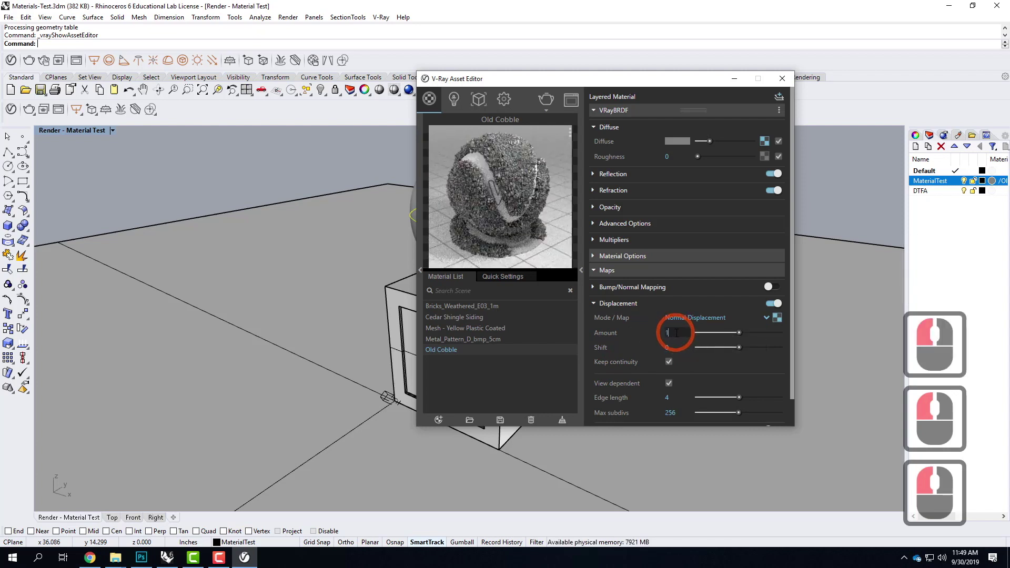
left_click(714, 332)
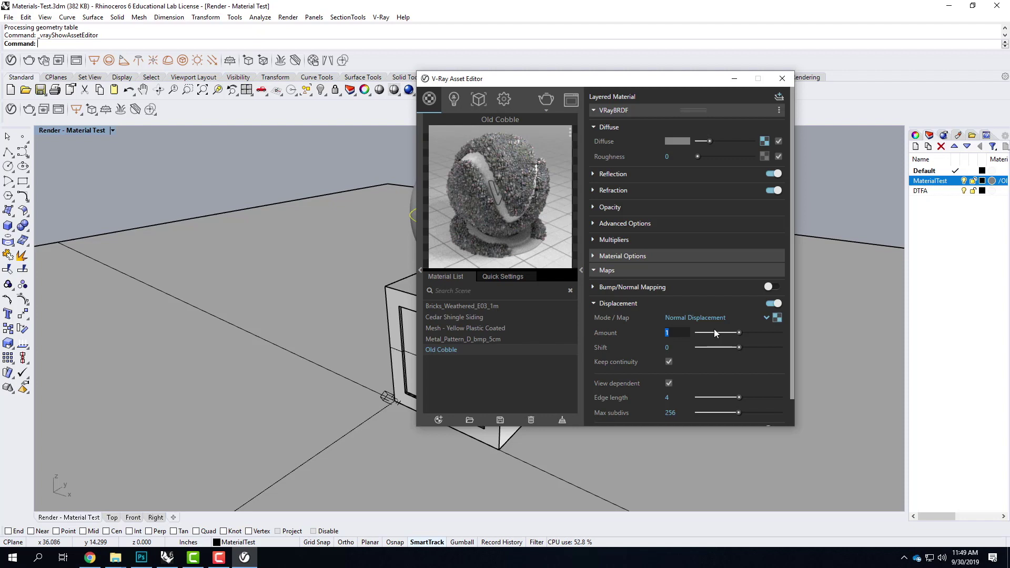
type("10")
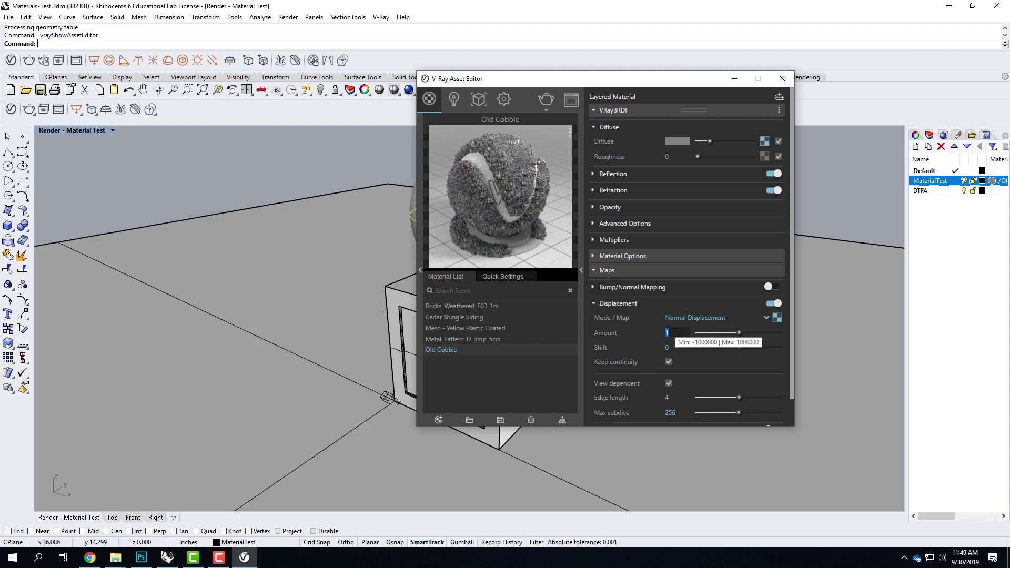
key("Tab")
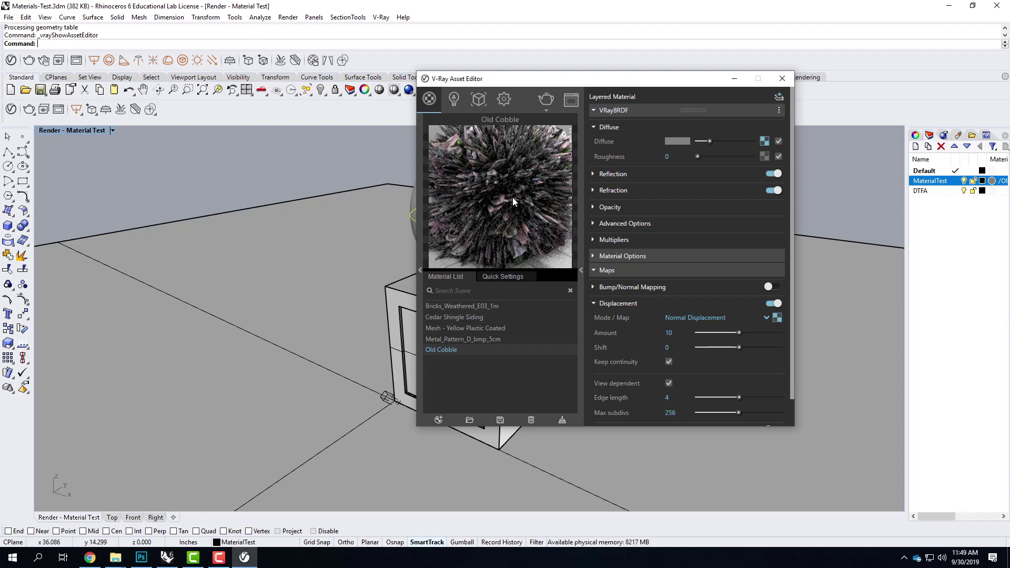
- Set the displacement amount to 1 and close the Asset Editor
left_click_drag(684, 333, 585, 322)
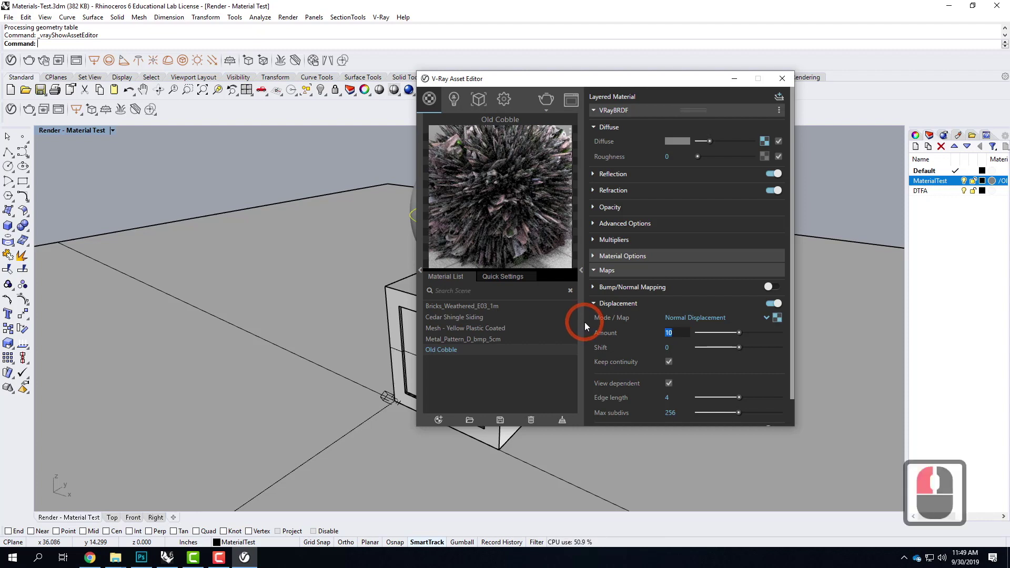
type("1")
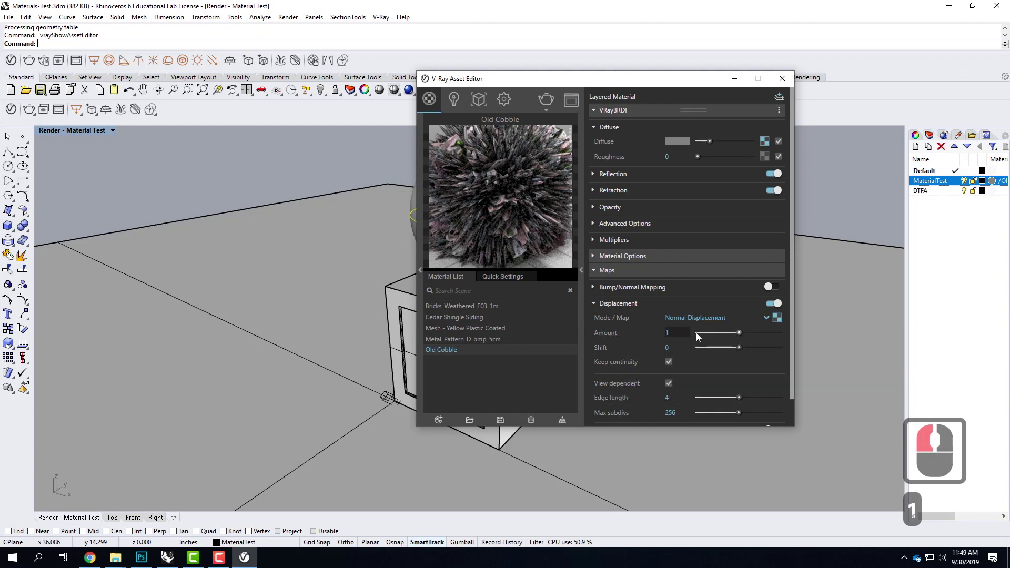
left_click(676, 346)
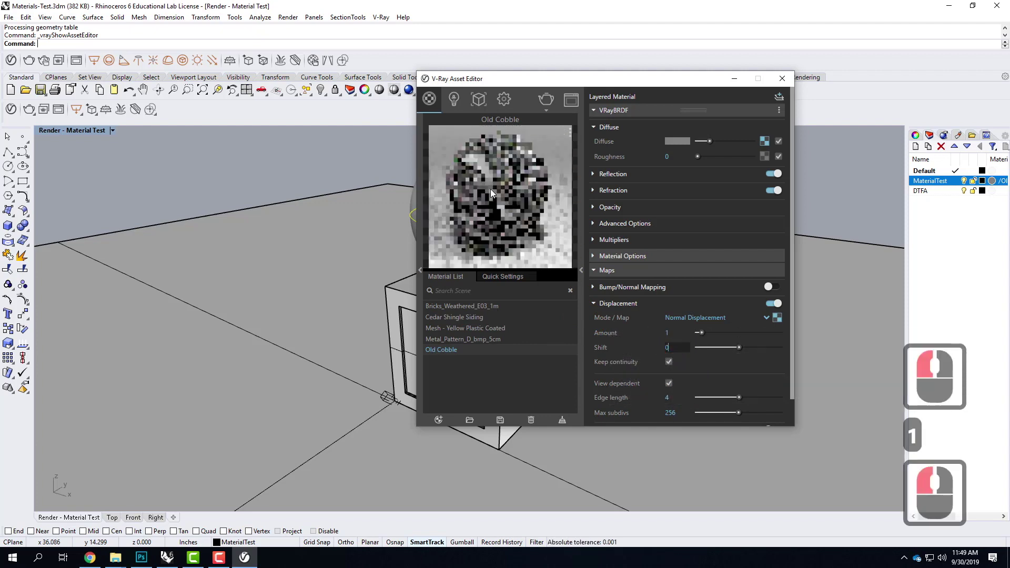
left_click(772, 81)
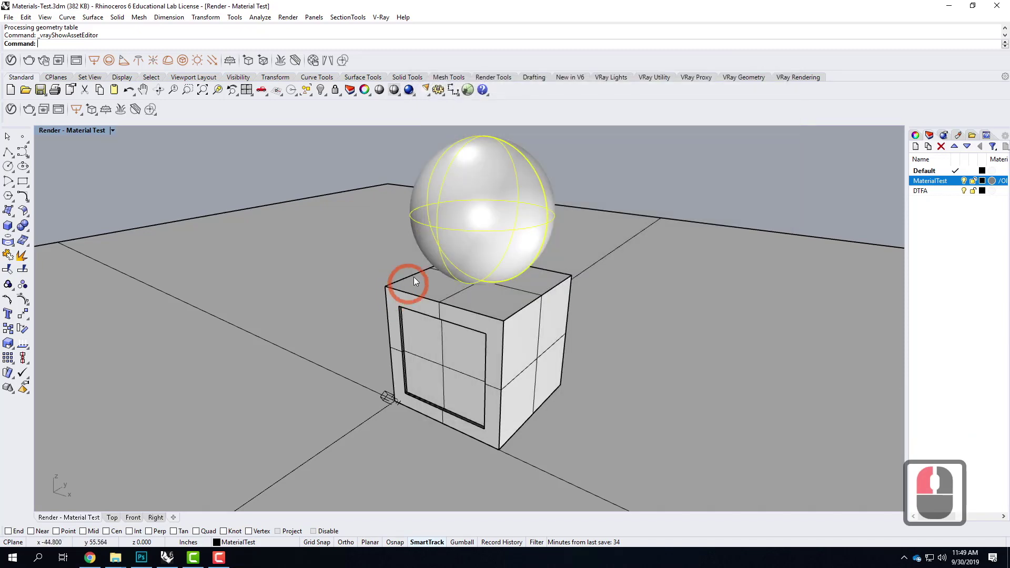
- Run a production test render of a close-up where the sphere meets the box's upper corner
scroll(407, 286, "up", 4)
scroll(406, 286, "up", 1)
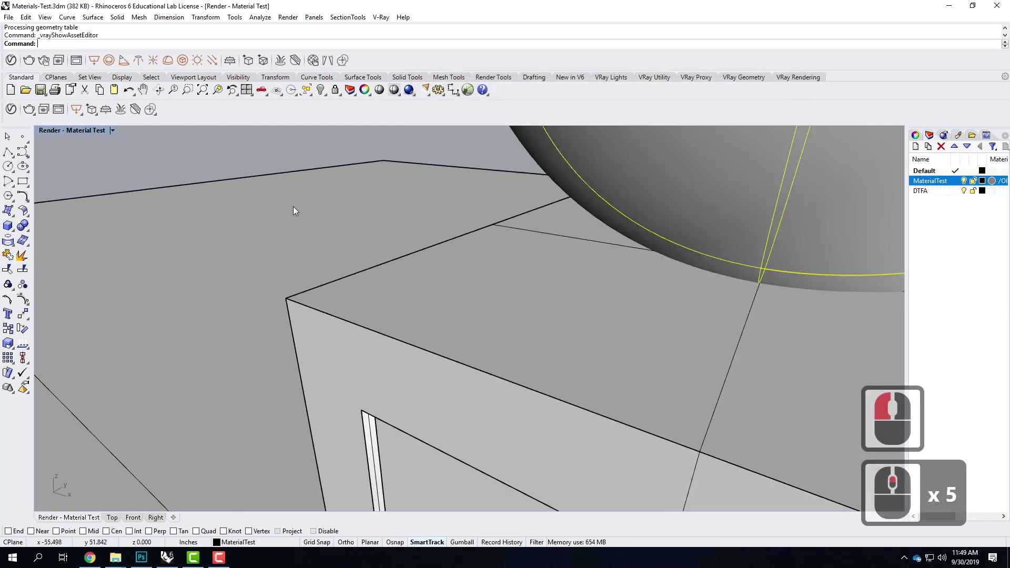
left_click(11, 109)
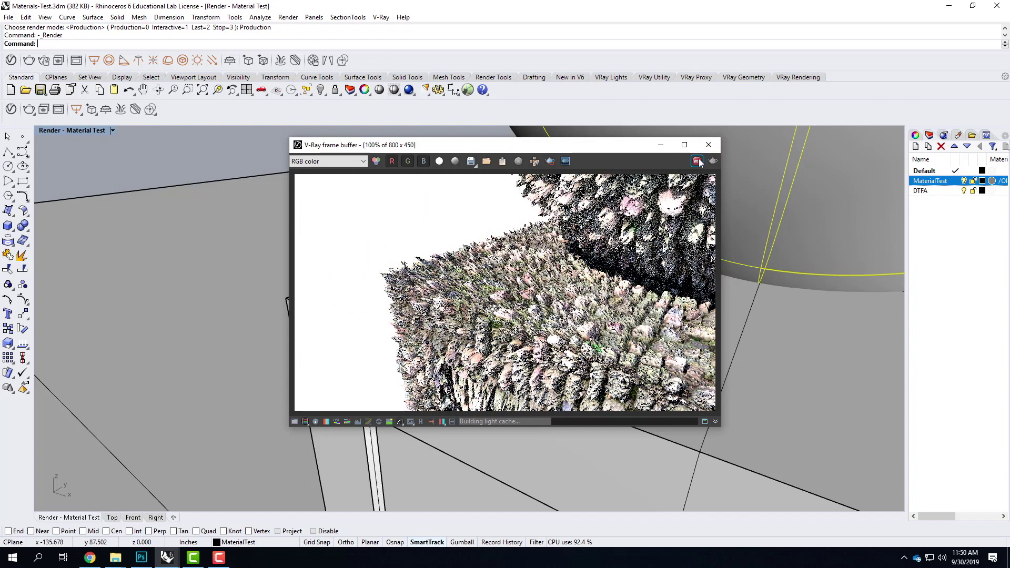
left_click_drag(603, 151, 359, 147)
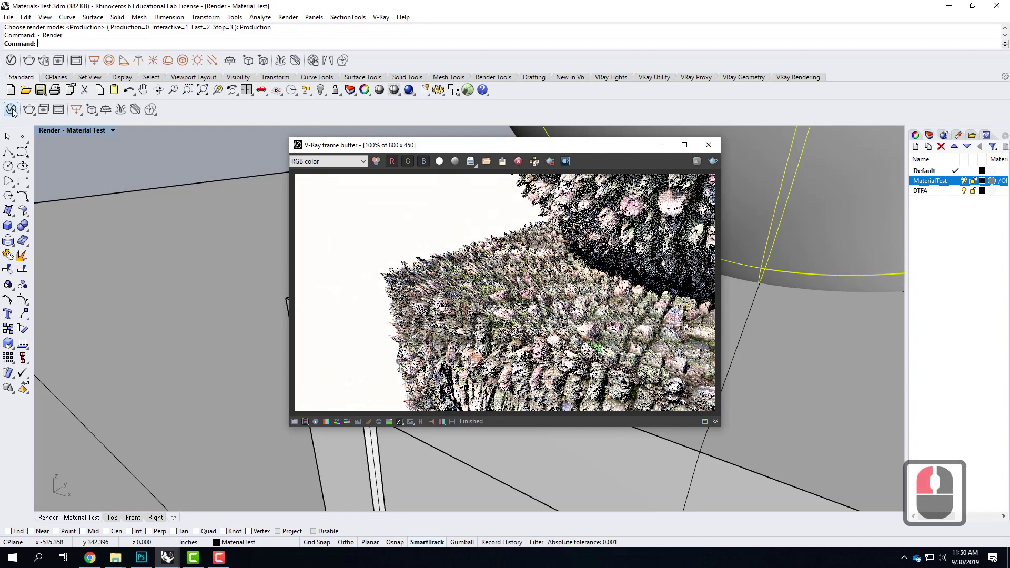
- Set the Old Cobble displacement amount to 0.25 in the Asset Editor and close the editor
left_click(29, 109)
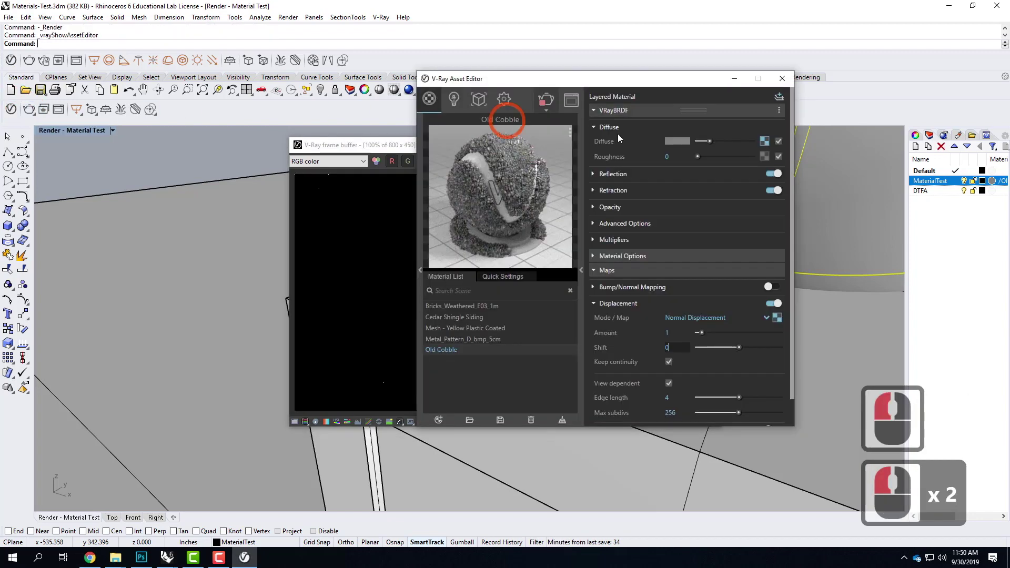
left_click_drag(677, 332, 644, 329)
type("0.25")
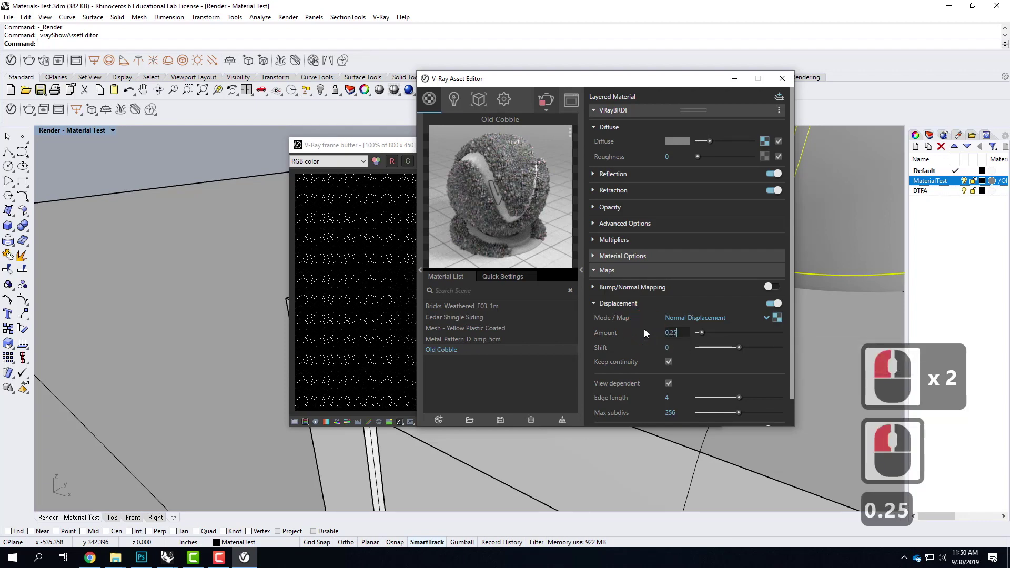
left_click(783, 78)
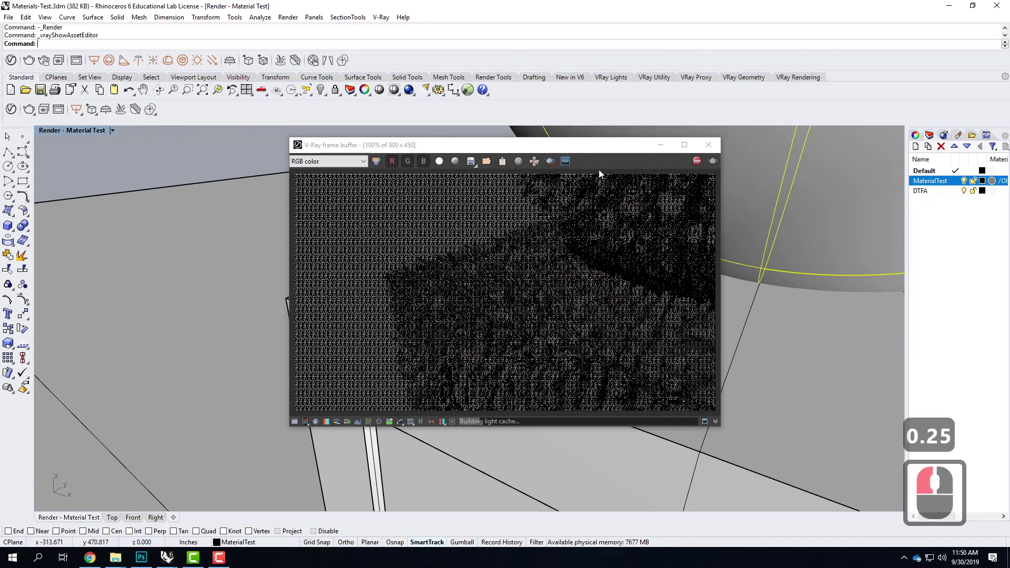
- Stop the running render, render the close-up again with the reduced displacement, and end it during the light cache
left_click(700, 163)
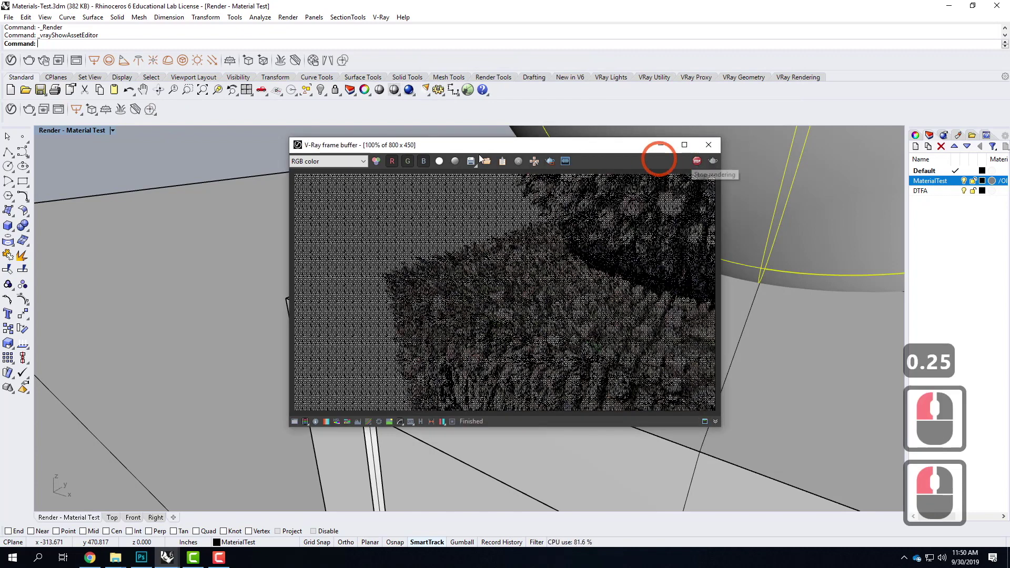
left_click(29, 109)
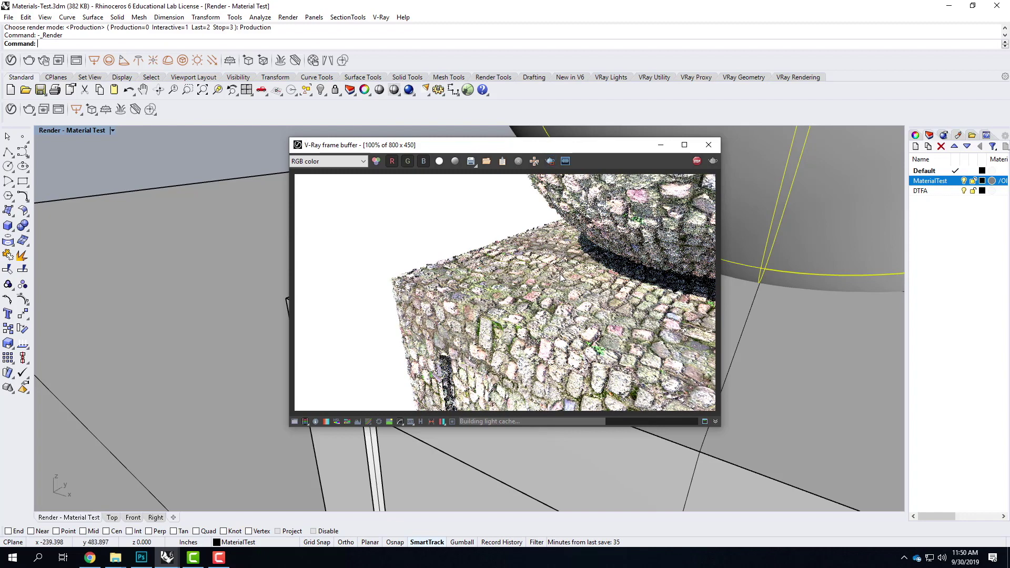
left_click(698, 160)
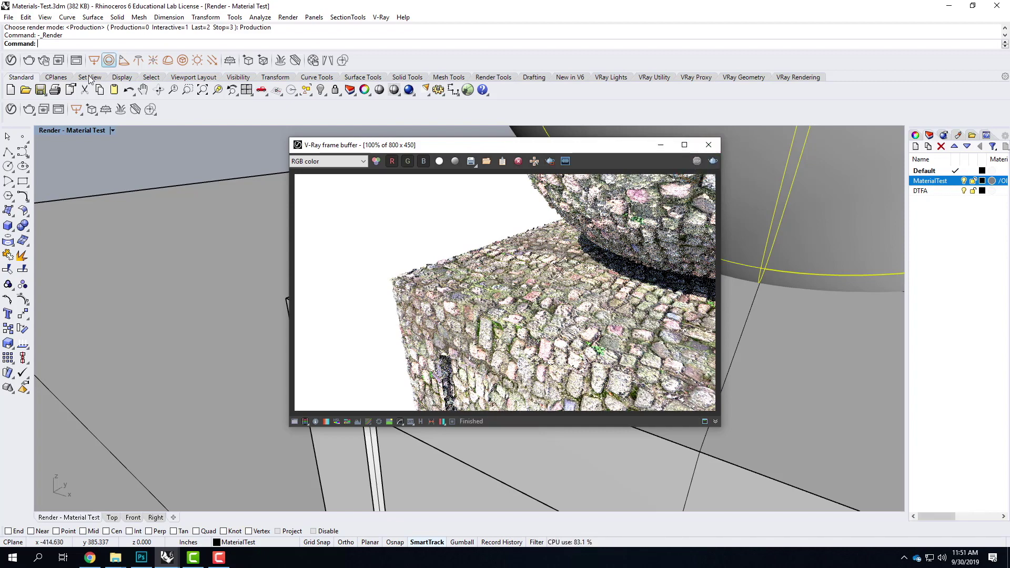
- Start saving the Old Cobble material to file, browsing to Live Demonstrations > Live - A136 Exercises > Ex210 - Building V-Ray Materials > F2019
left_click(12, 109)
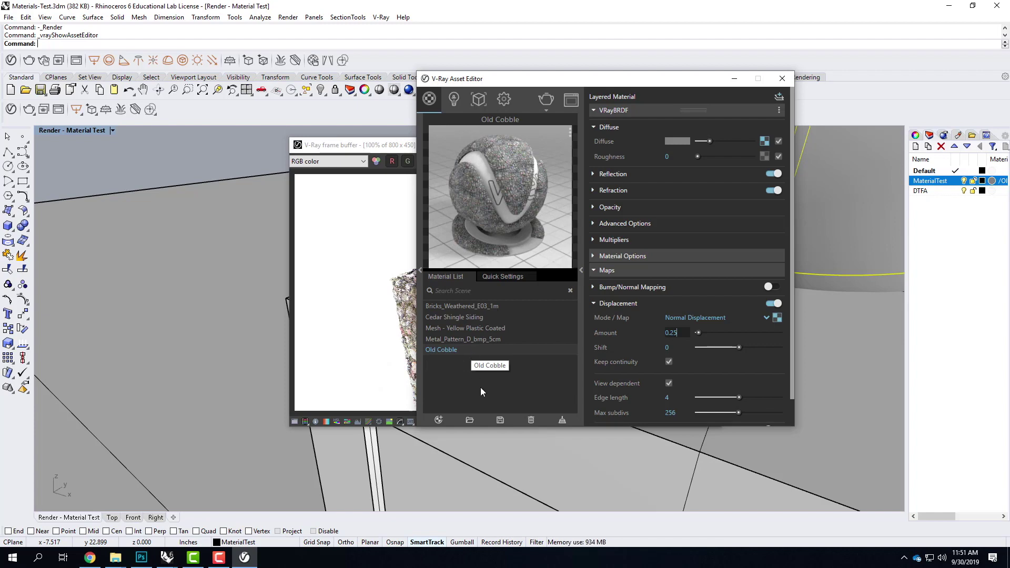
left_click(500, 424)
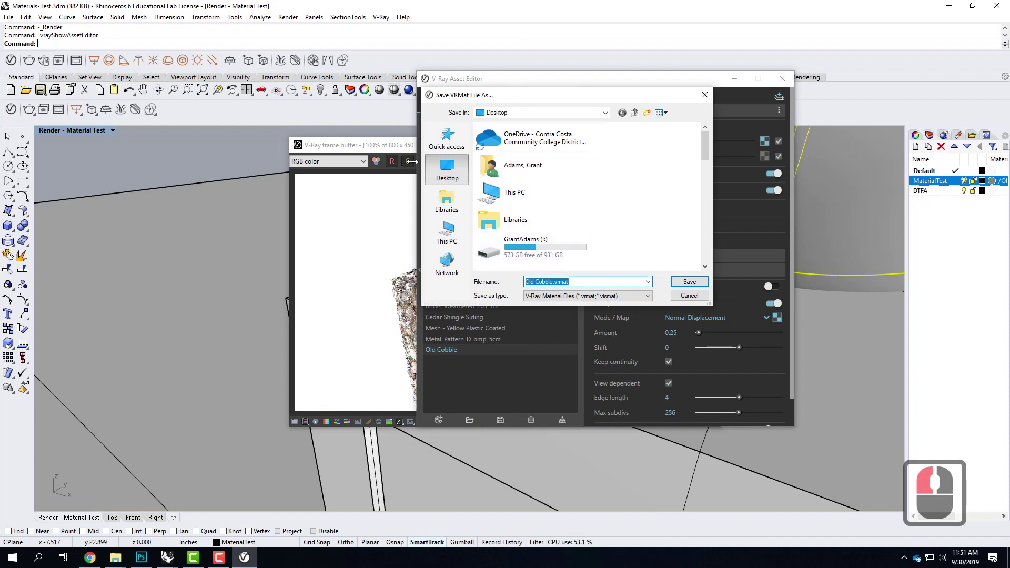
left_click(581, 113)
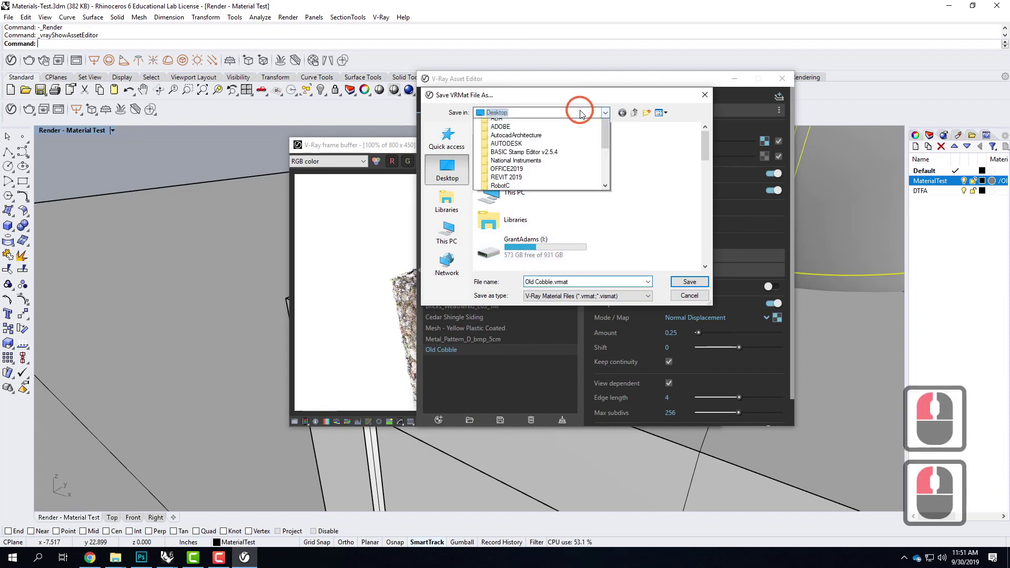
left_click(524, 199)
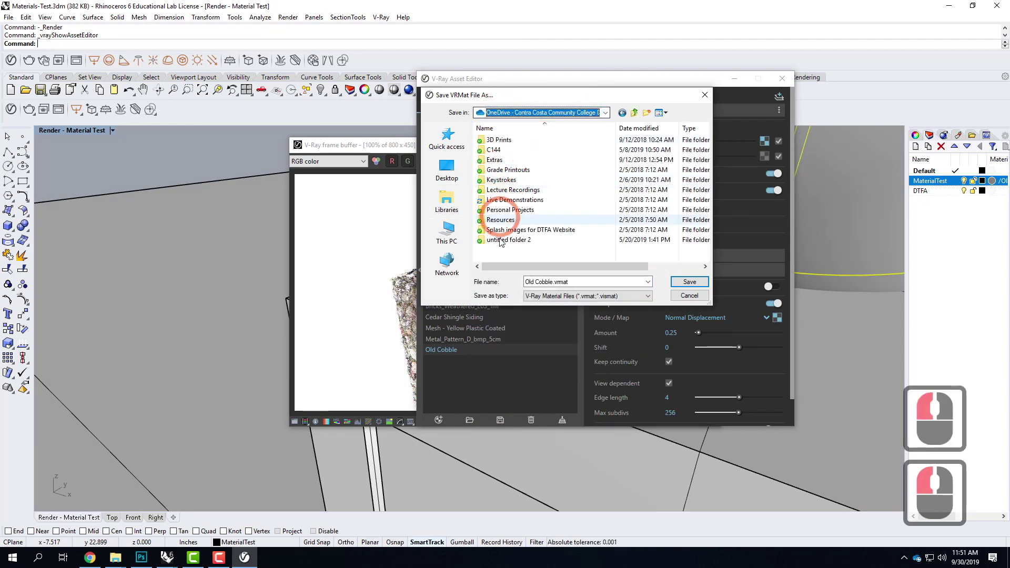
double_click(503, 199)
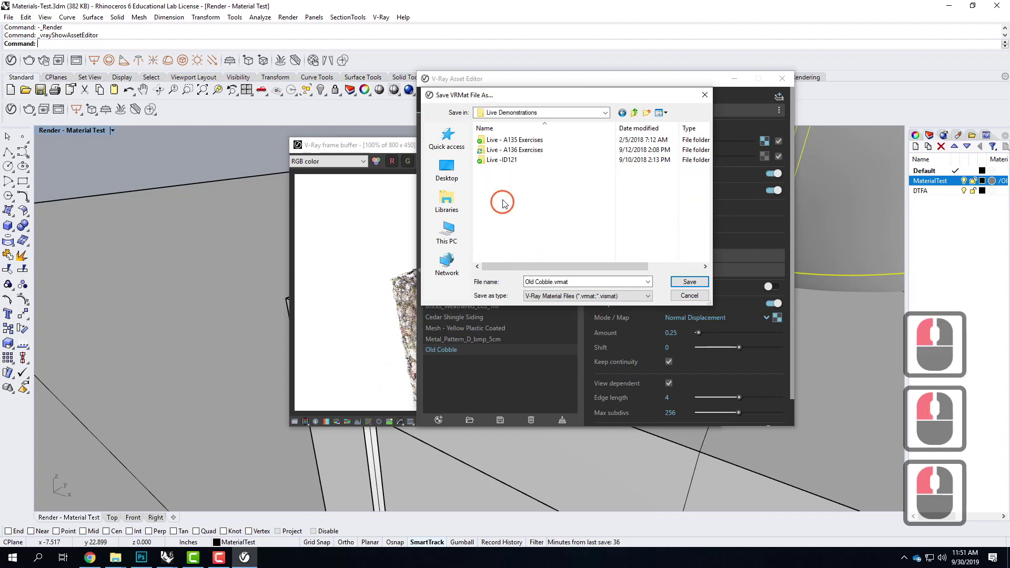
double_click(511, 151)
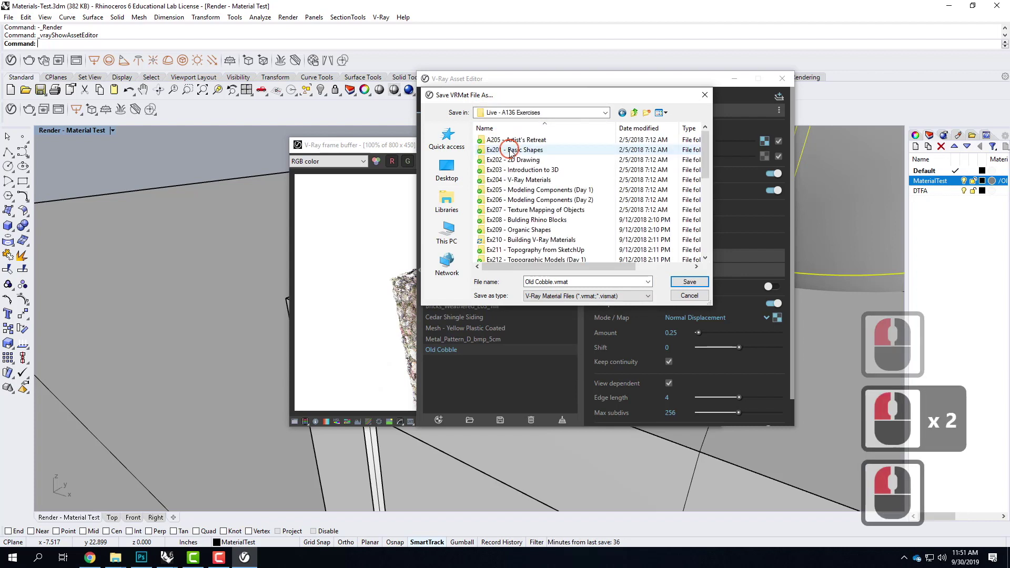
double_click(525, 240)
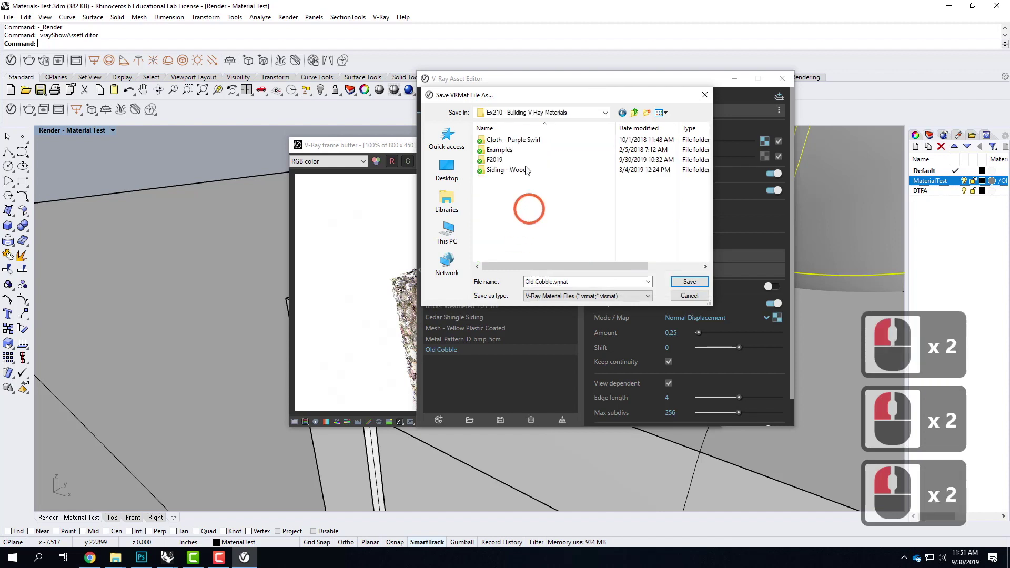
double_click(497, 160)
- Create a folder named Old Cobble inside F2019 and save the material there as Old Cobble.vrmat
left_click(647, 112)
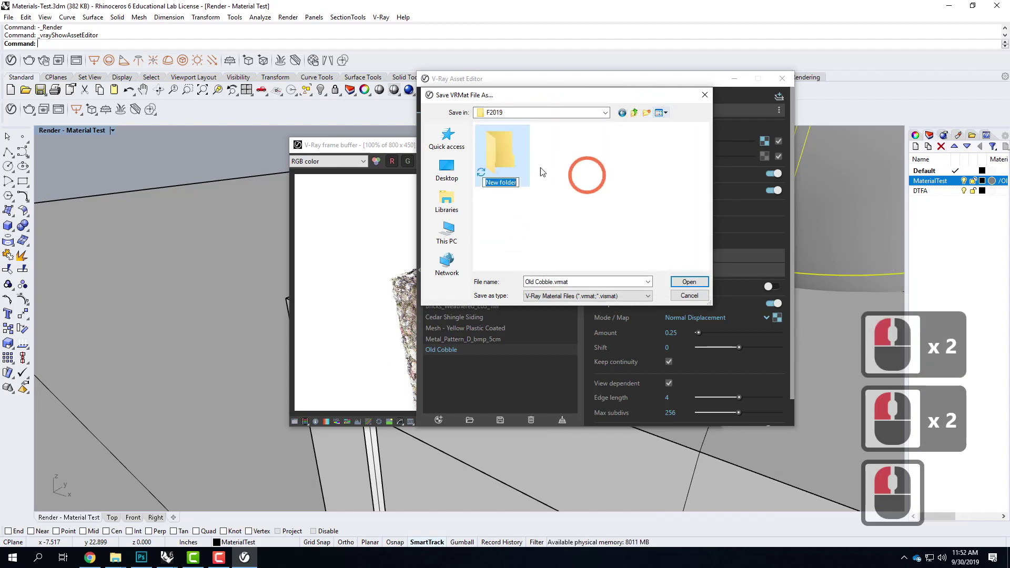
type("Old Cobble")
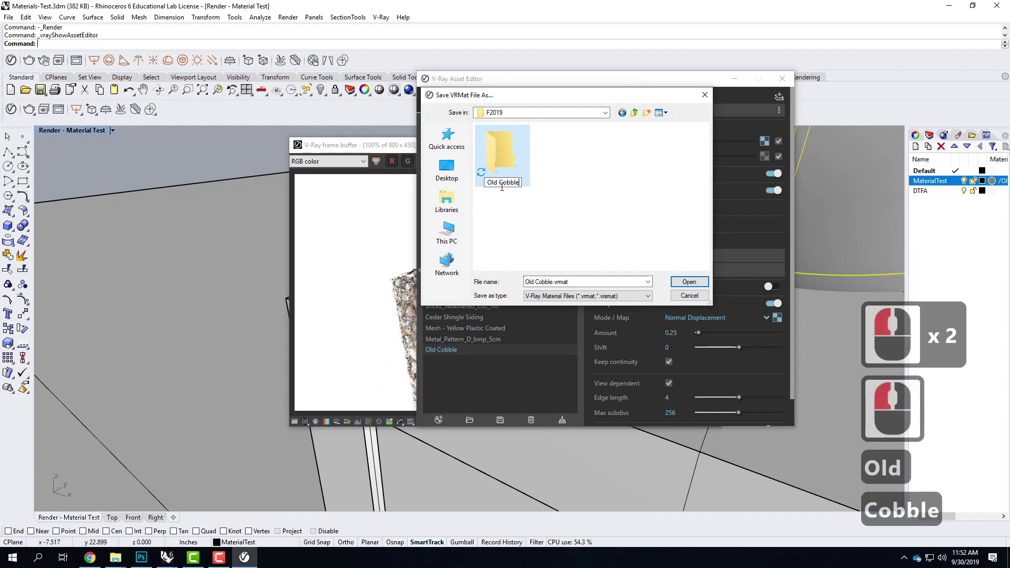
key("Return")
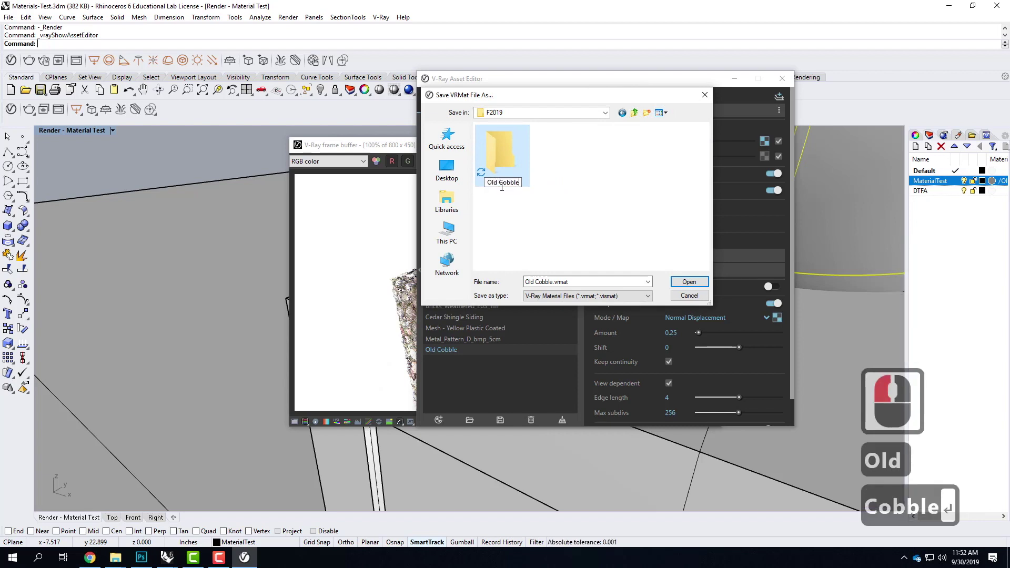
double_click(501, 154)
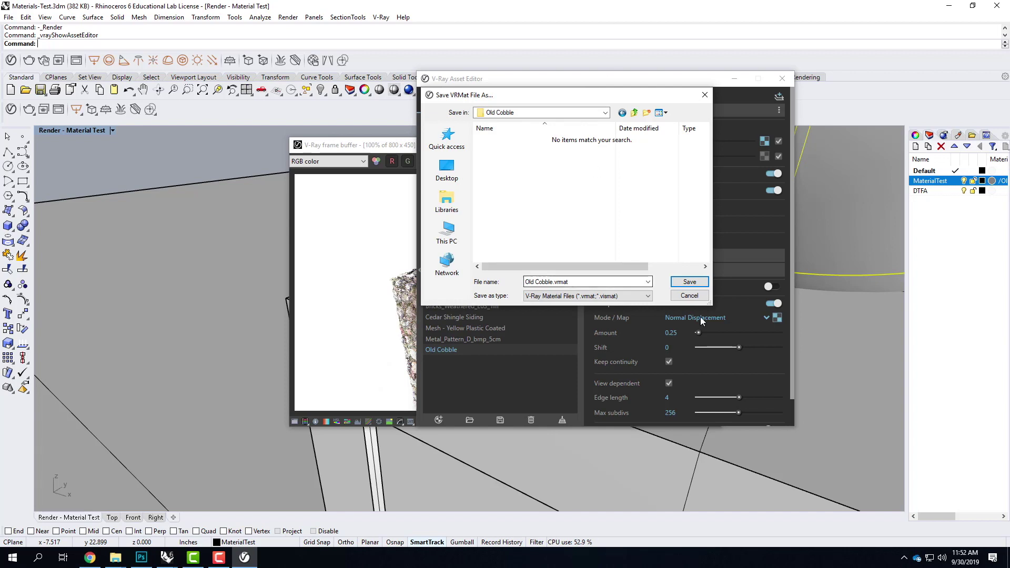
left_click(679, 282)
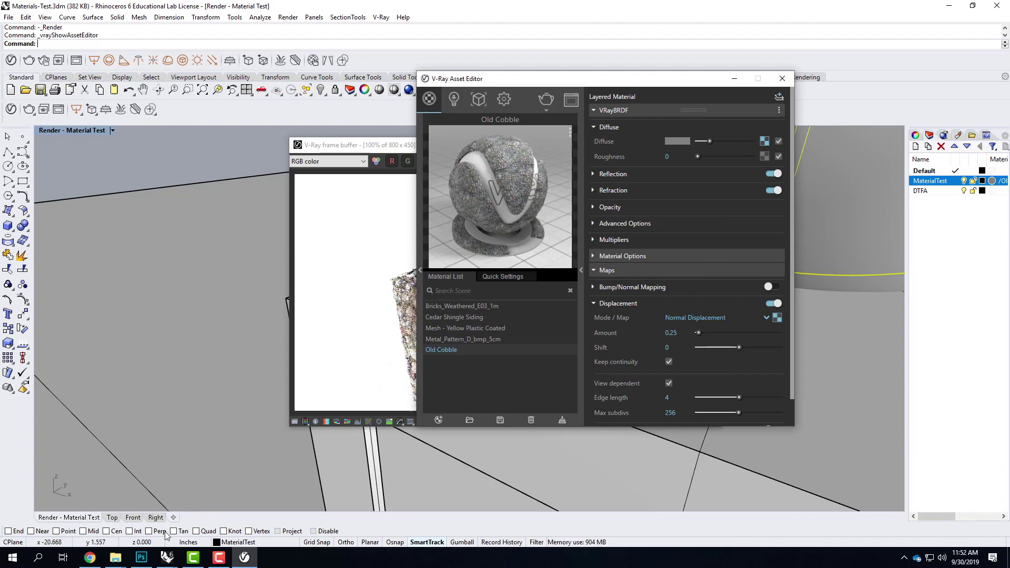
- Switch to File Explorer and copy diffuse.tif and displacement.tif from the downloaded oldCobbleStreet folder
left_click(116, 559)
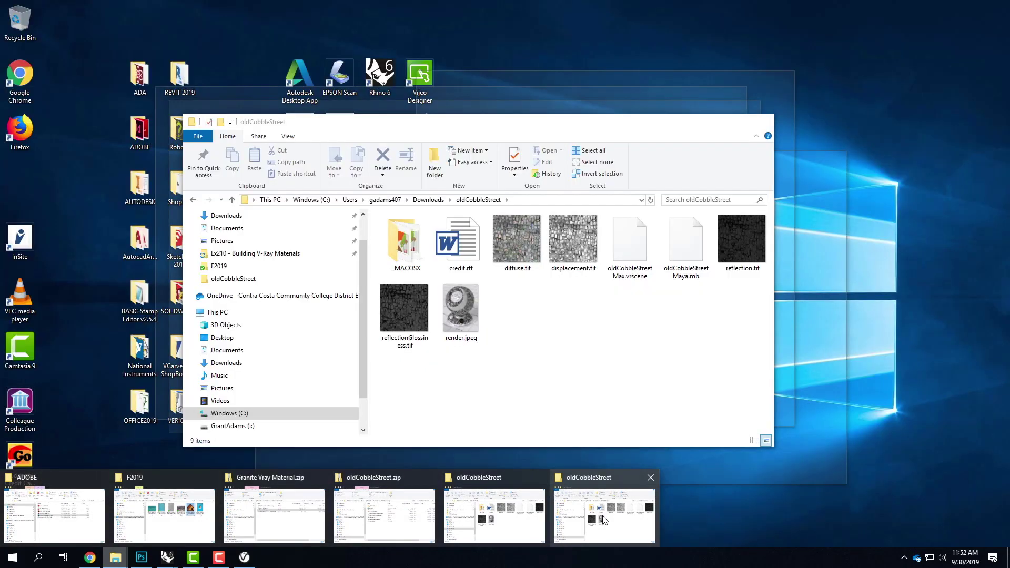
left_click(604, 521)
left_click(522, 240)
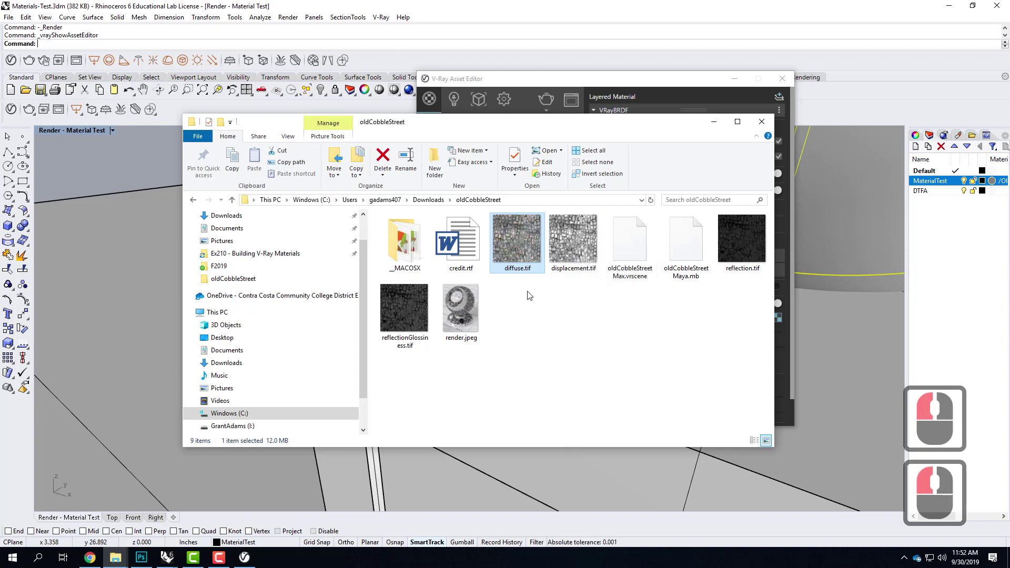
left_click(573, 251)
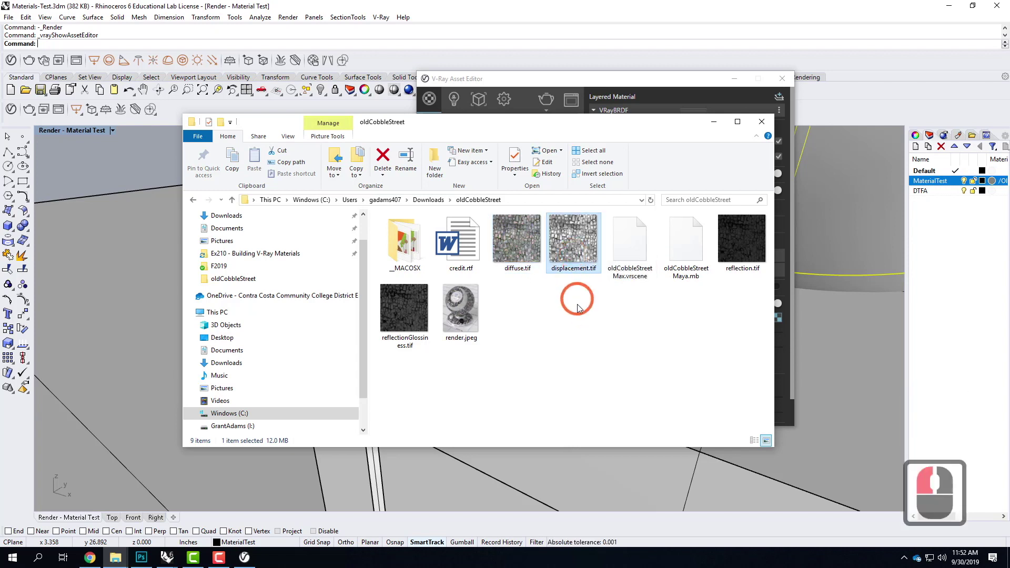
left_click_drag(578, 307, 518, 258)
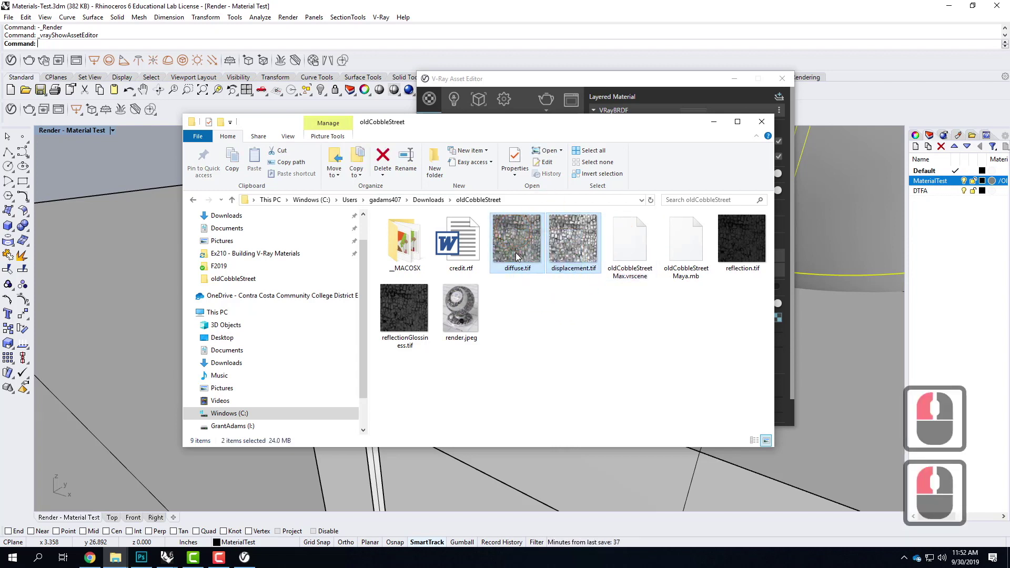
right_click(522, 235)
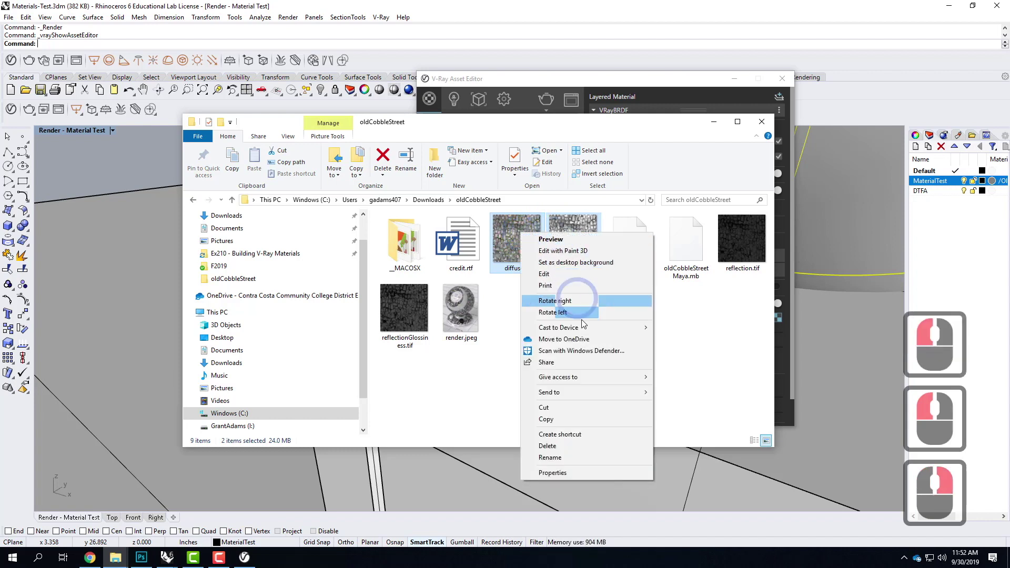
left_click(570, 419)
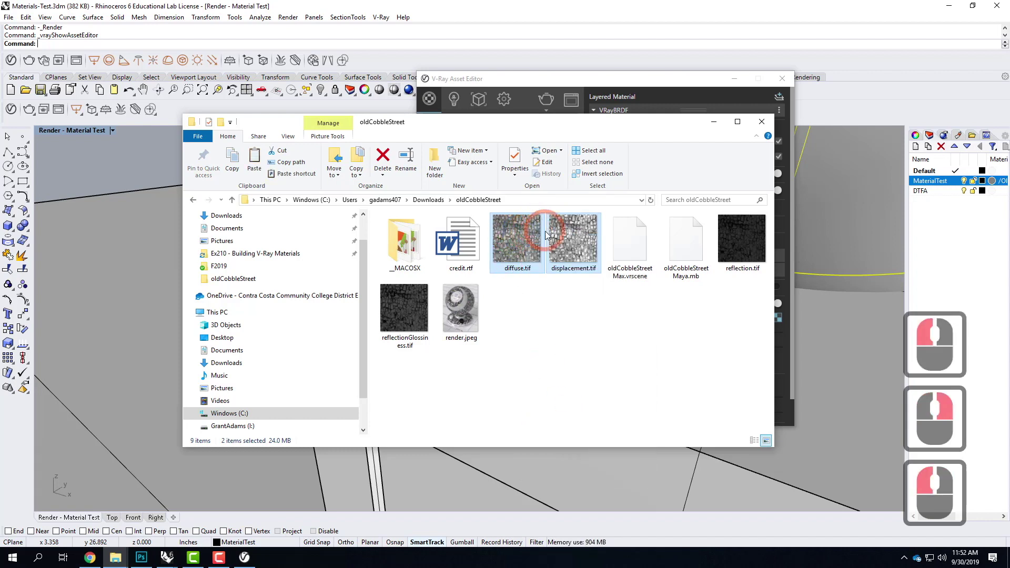
- Paste the two copied texture maps into the Old Cobble folder under Ex210 - Building V-Ray Materials > F2019
left_click(239, 283)
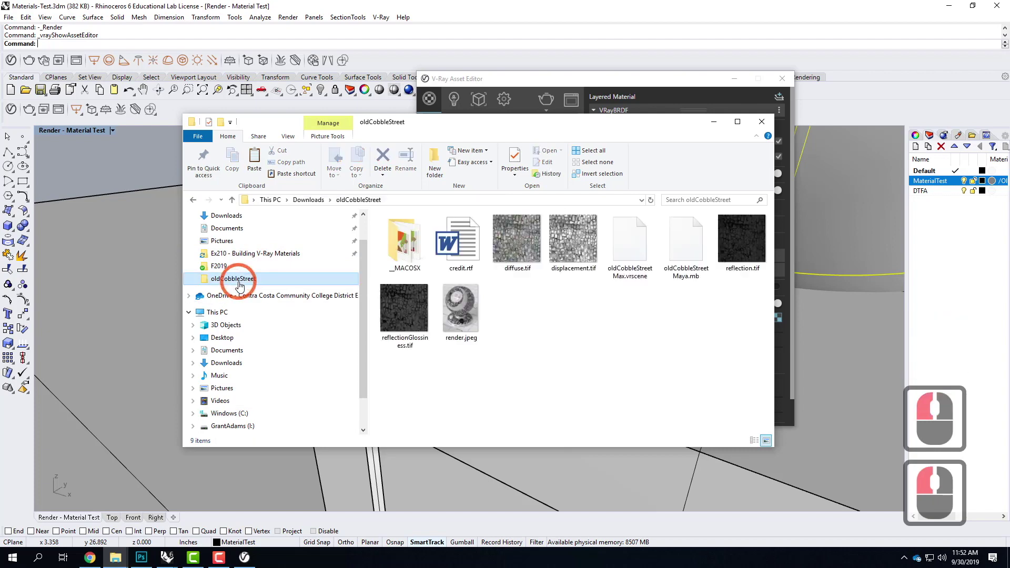
left_click(231, 254)
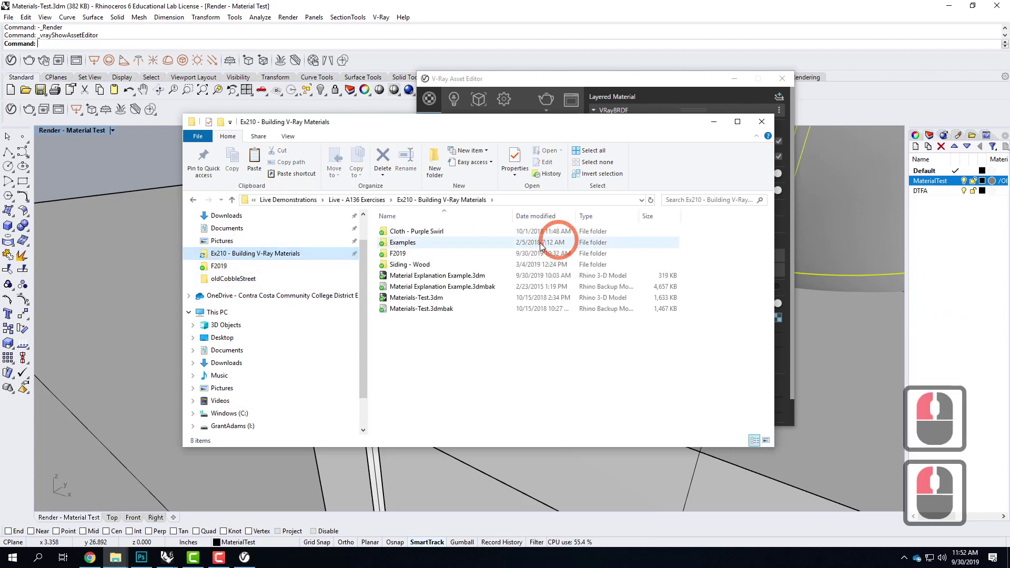
double_click(415, 258)
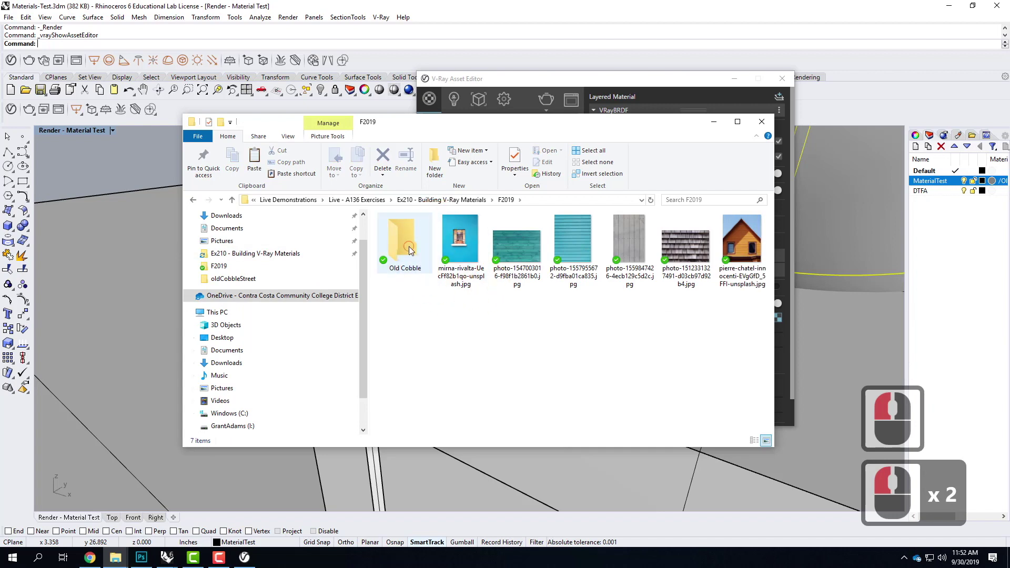
double_click(420, 255)
right_click(415, 273)
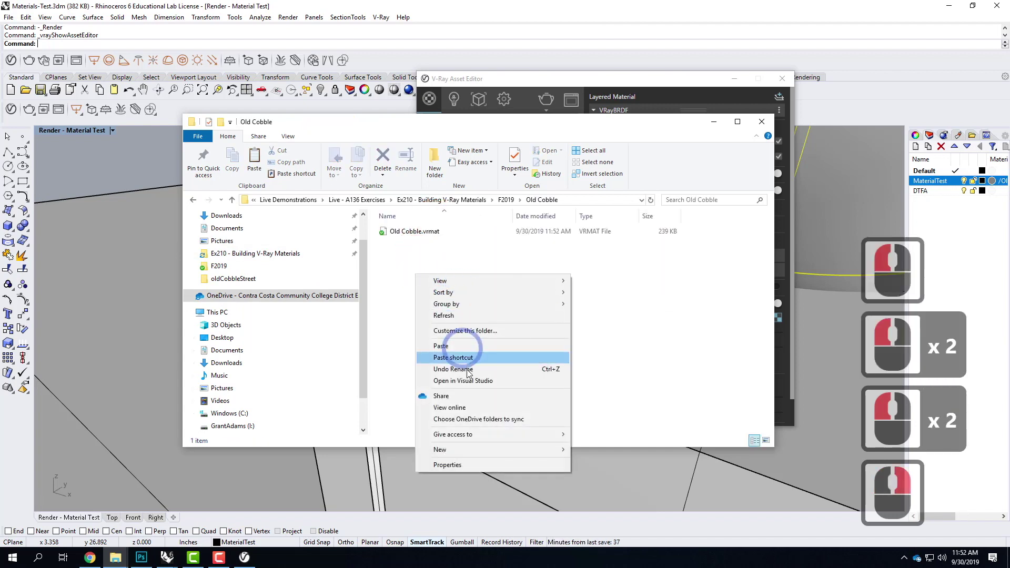
left_click(472, 346)
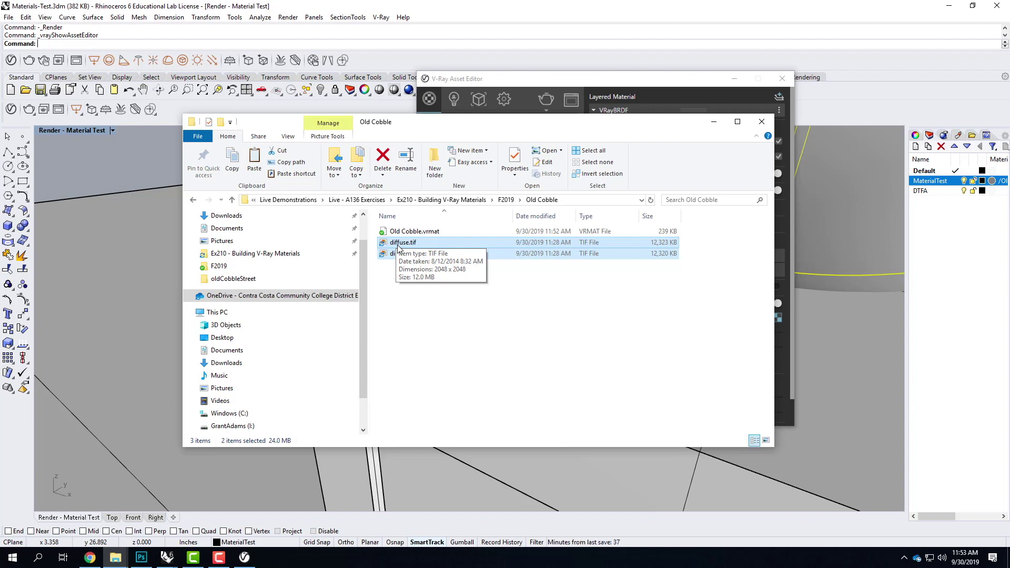
- Check the material and map files in the Old Cobble folder and switch back to Rhino
left_click(425, 280)
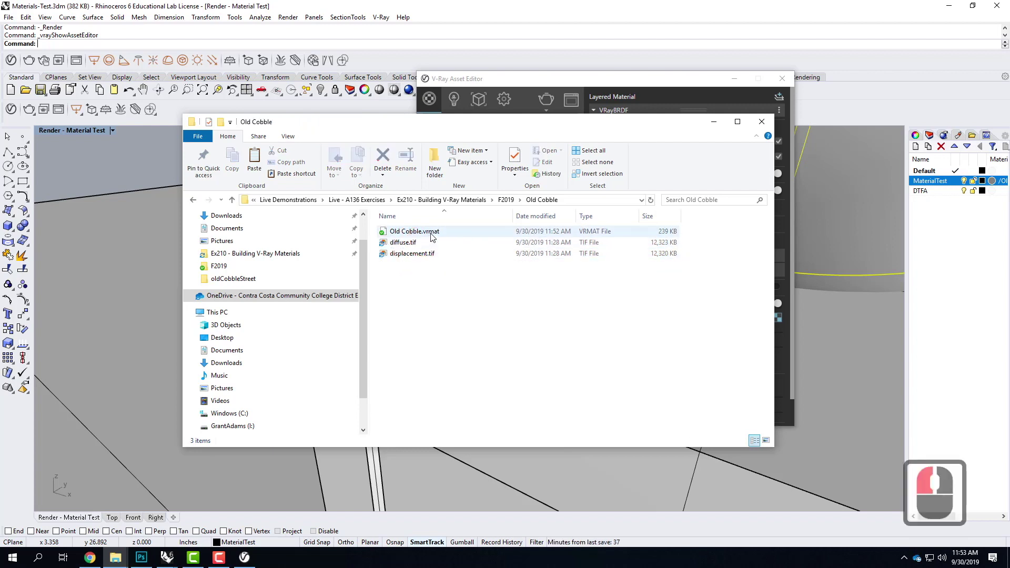
double_click(431, 255)
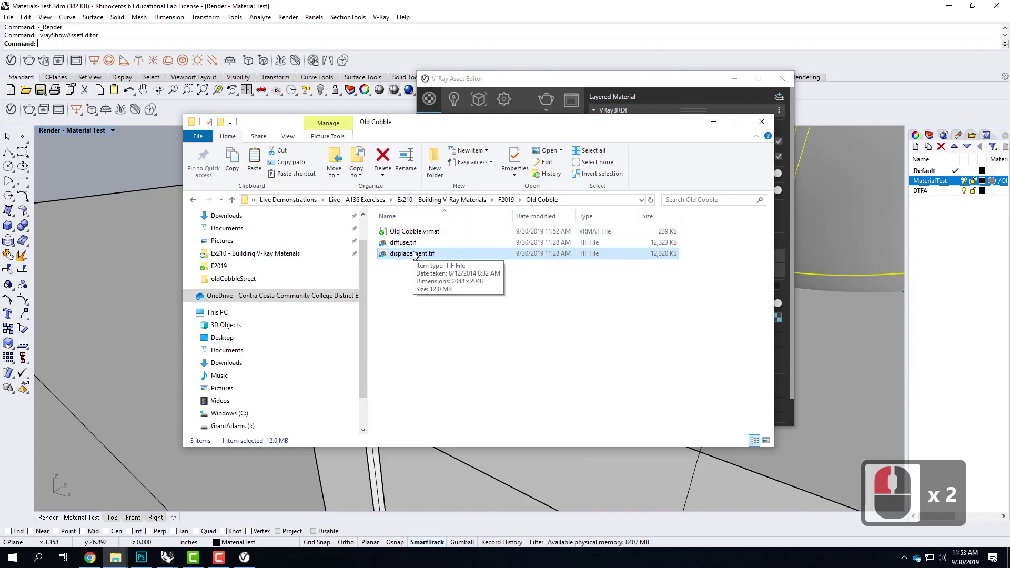
left_click(641, 7)
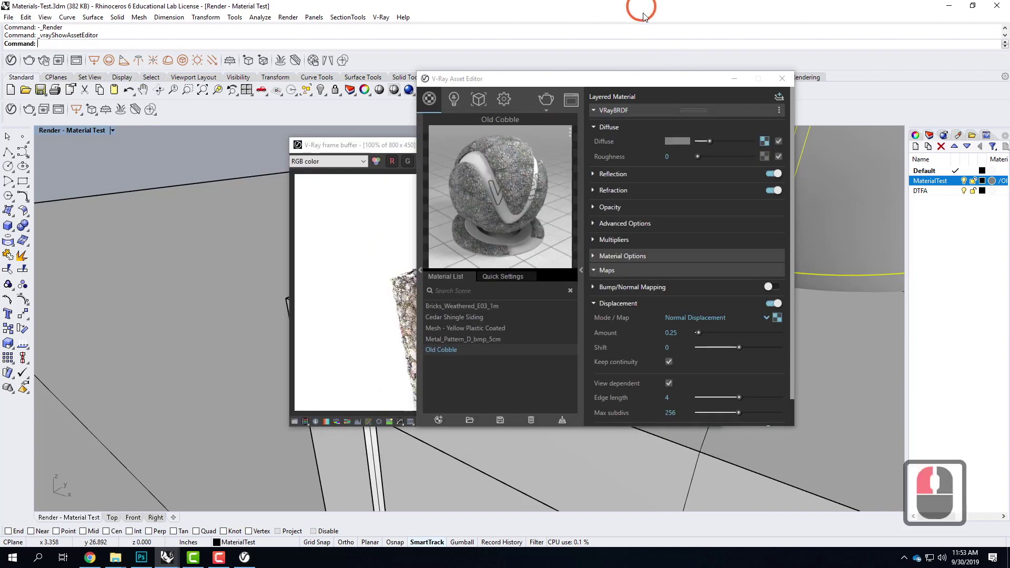
- Restore the saved Render - Material Test view in the viewport and render the Old Cobble test scene with V-Ray
left_click(399, 153)
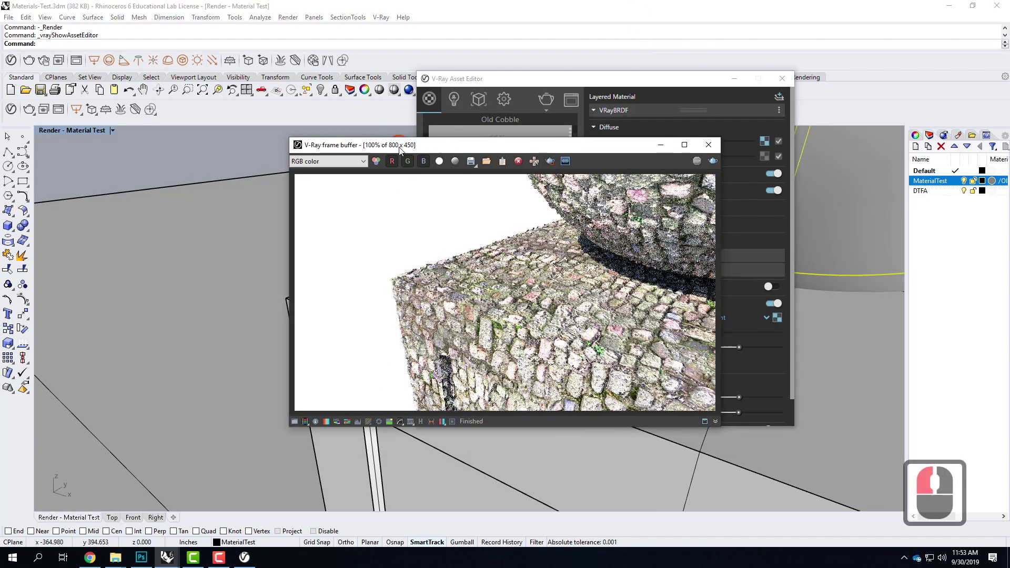
left_click(709, 147)
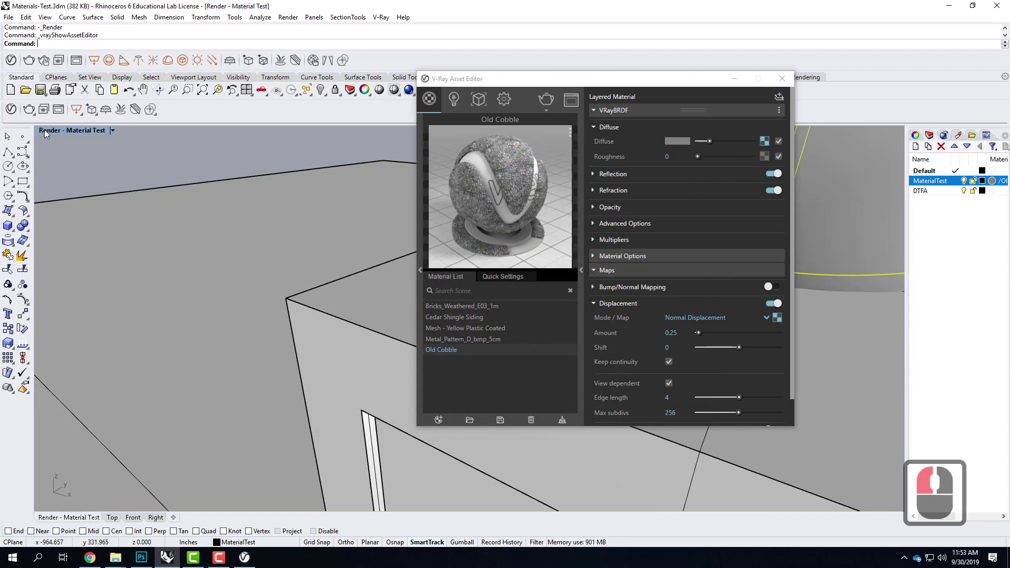
left_click(112, 130)
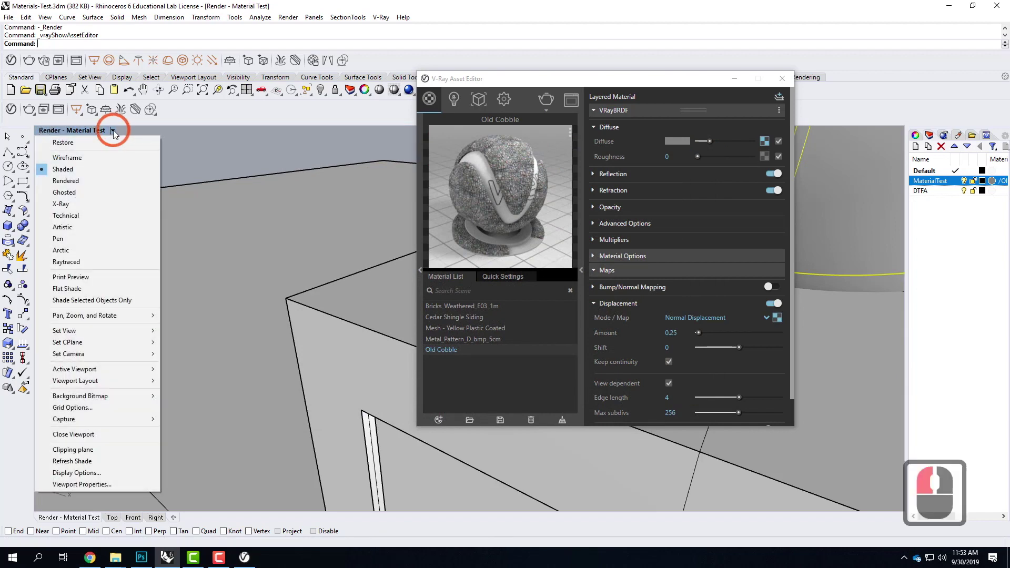
mouse_move(104, 334)
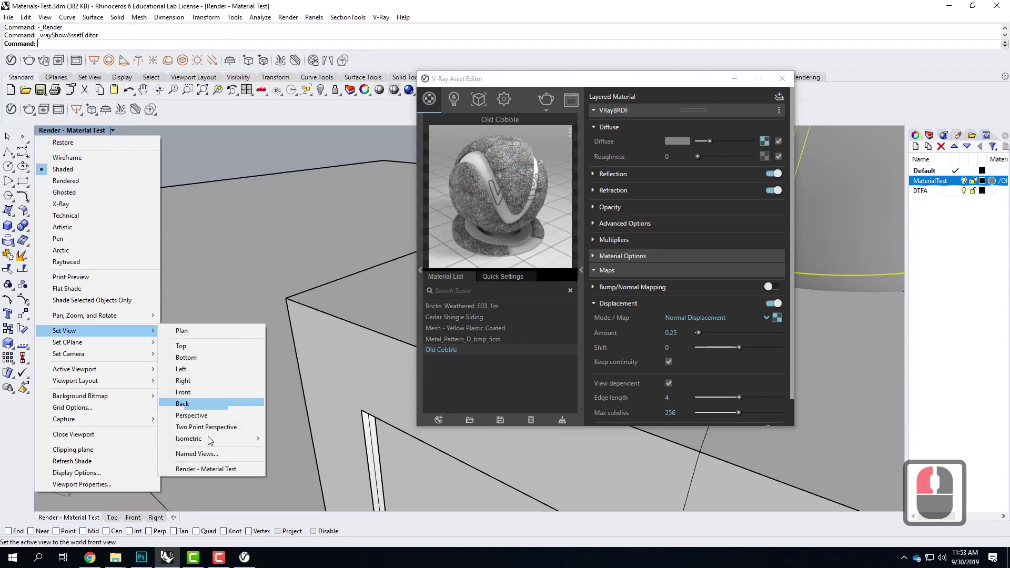
left_click(211, 473)
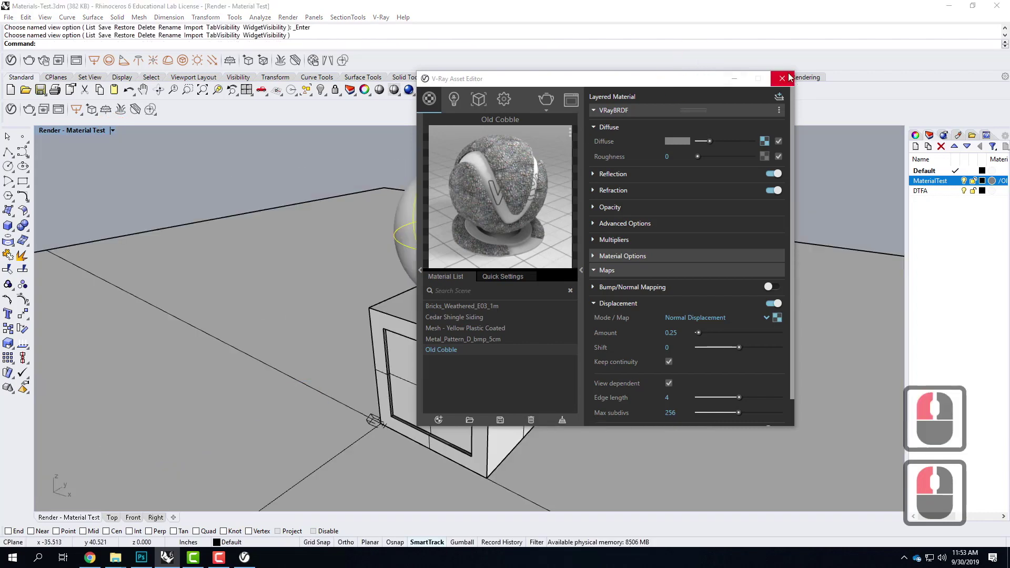
left_click(782, 79)
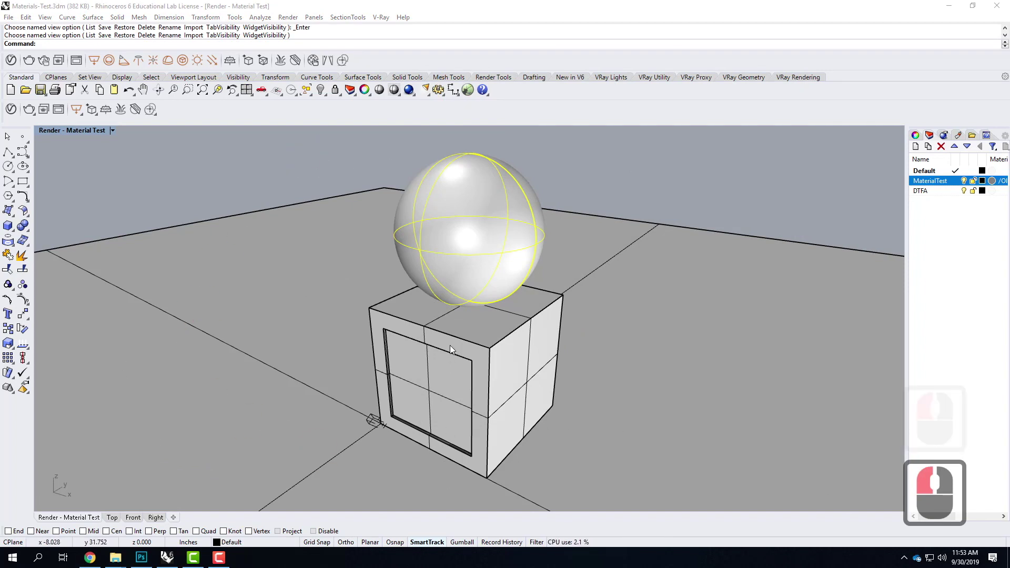
left_click(29, 110)
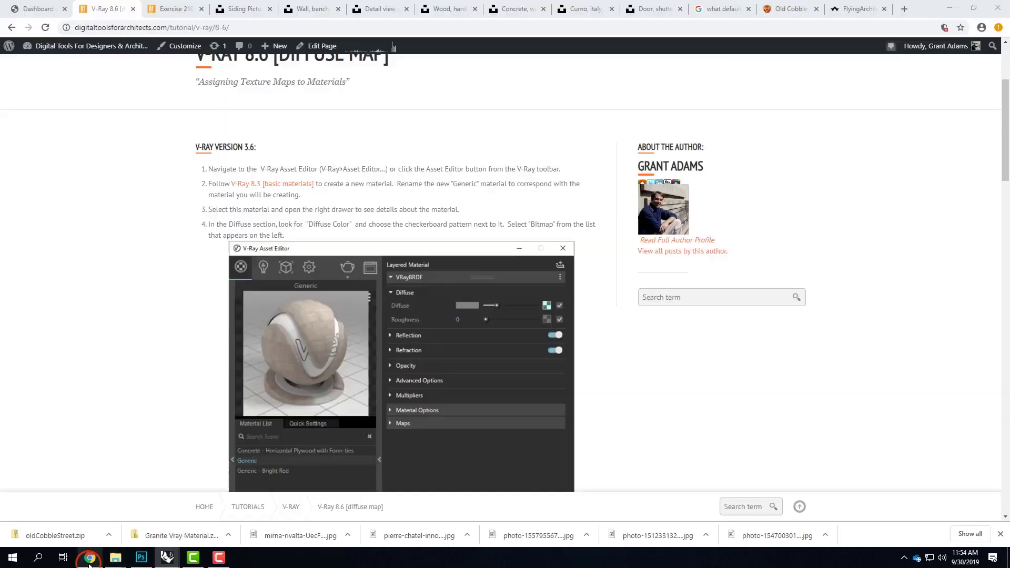
- Switch to Chrome and download the free Corrugated Cardboard Vray Material from vraymaterials.co.uk
left_click(89, 558)
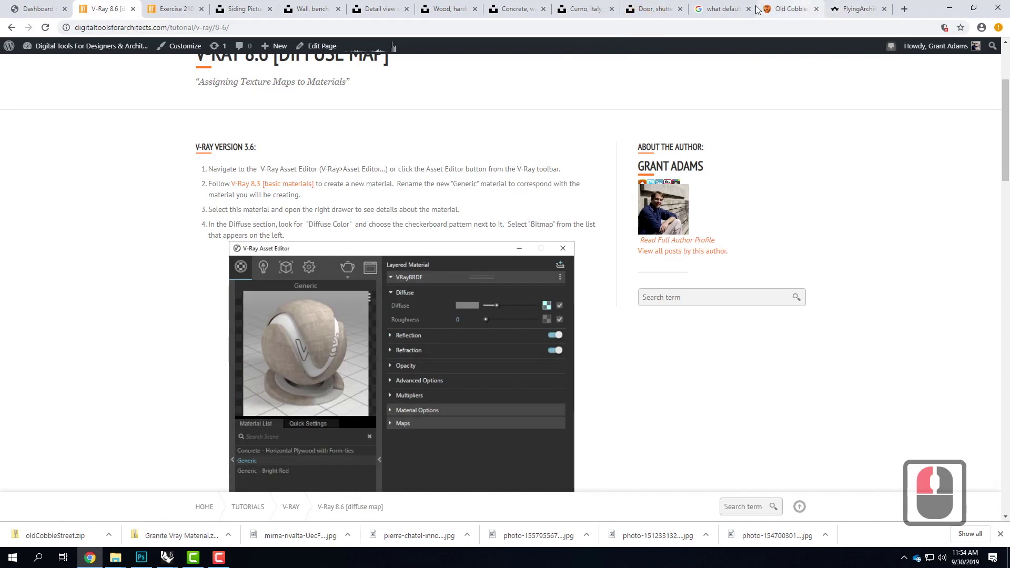
left_click(779, 9)
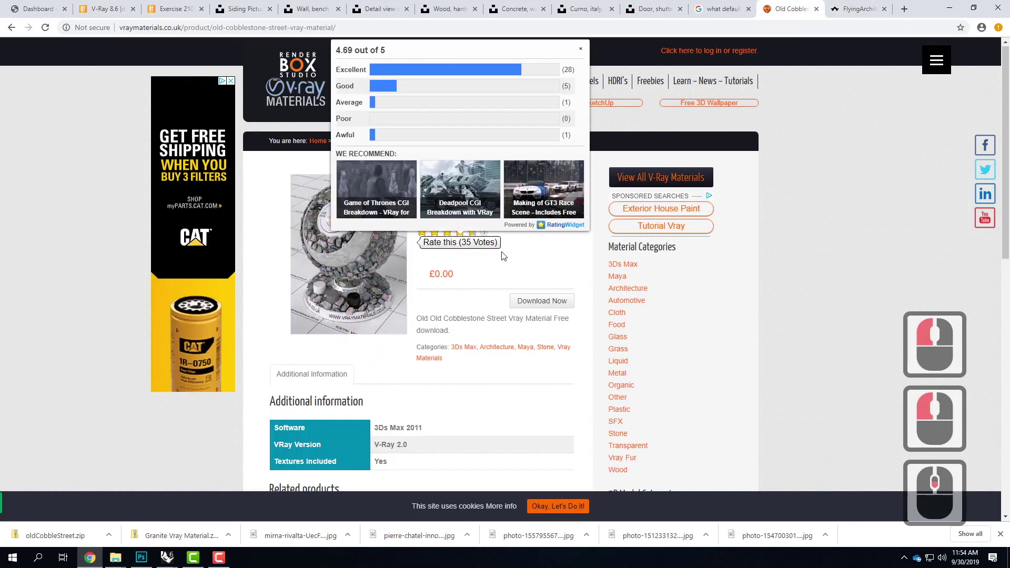
scroll(468, 231, "down", 5)
left_click(12, 28)
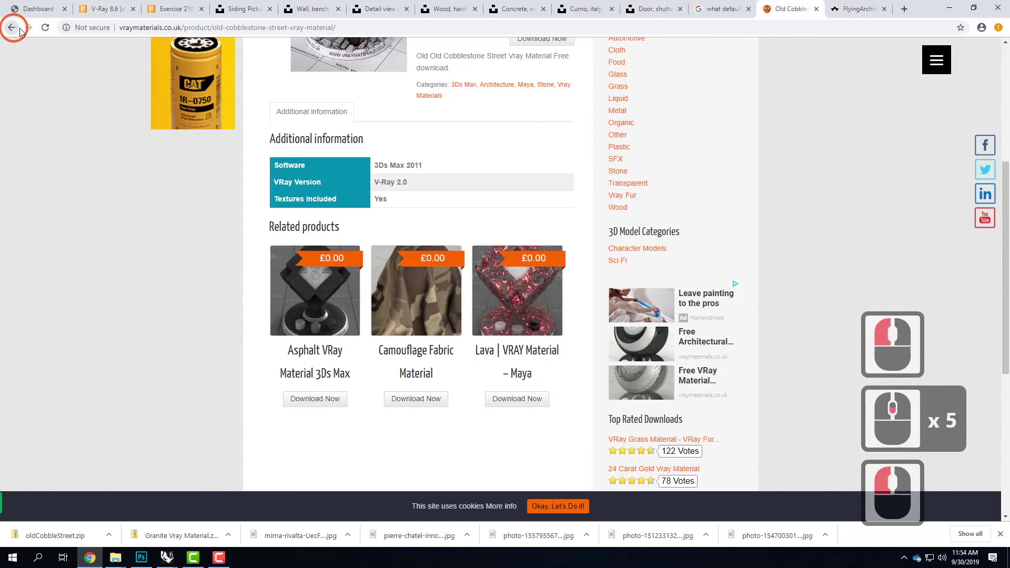
scroll(568, 311, "down", 3)
scroll(579, 310, "down", 6)
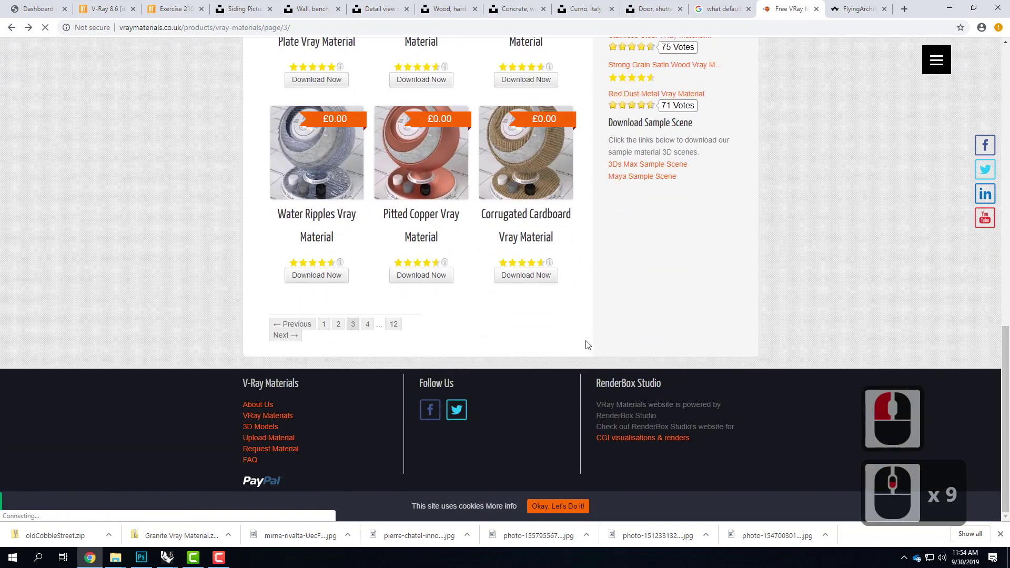
left_click(539, 189)
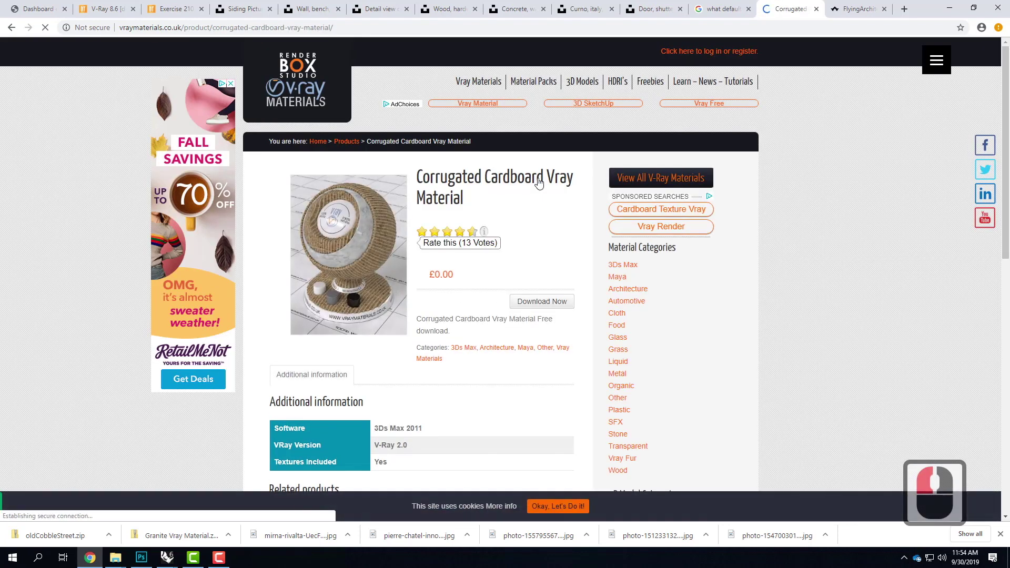
left_click(544, 302)
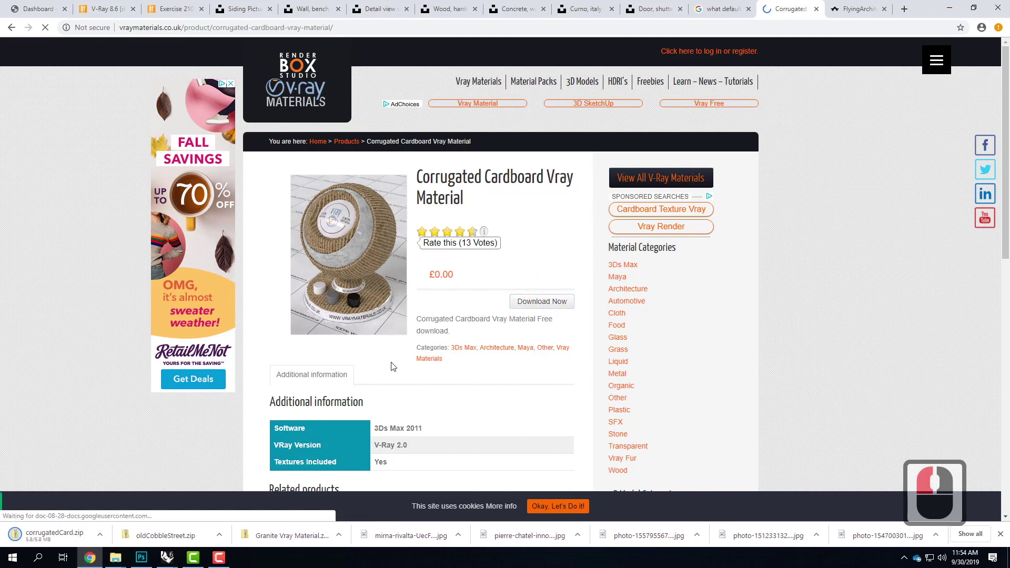
- Extract corrugatedCard.zip into a corrugatedCard folder in Downloads and select its displacement.tif map
left_click(109, 537)
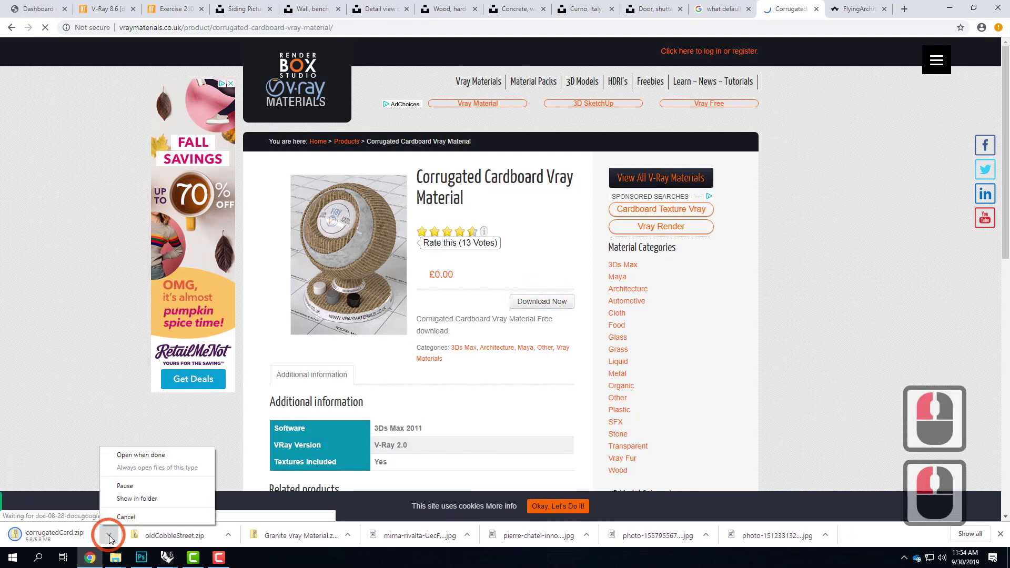
left_click(135, 495)
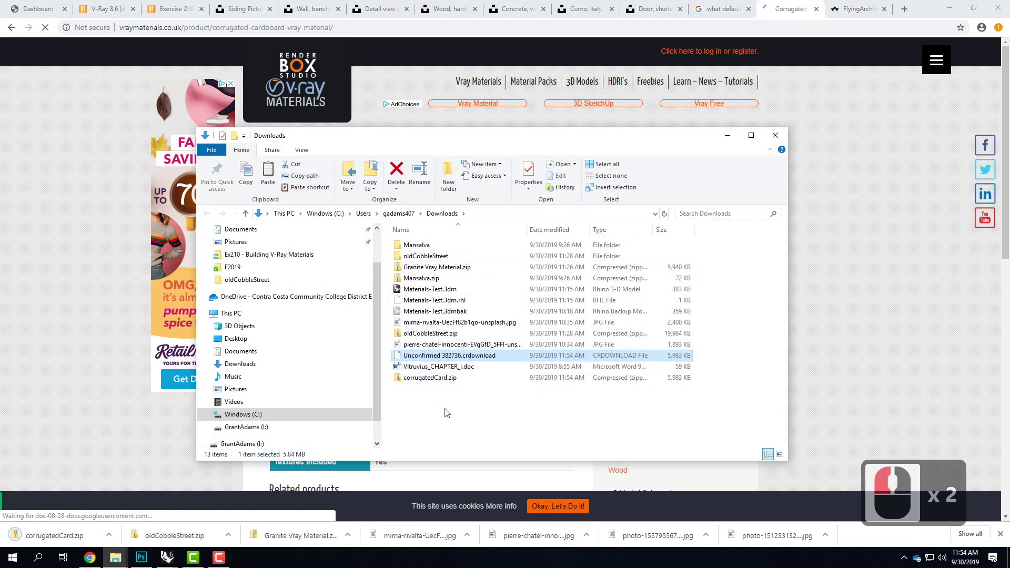
left_click(430, 378)
right_click(431, 377)
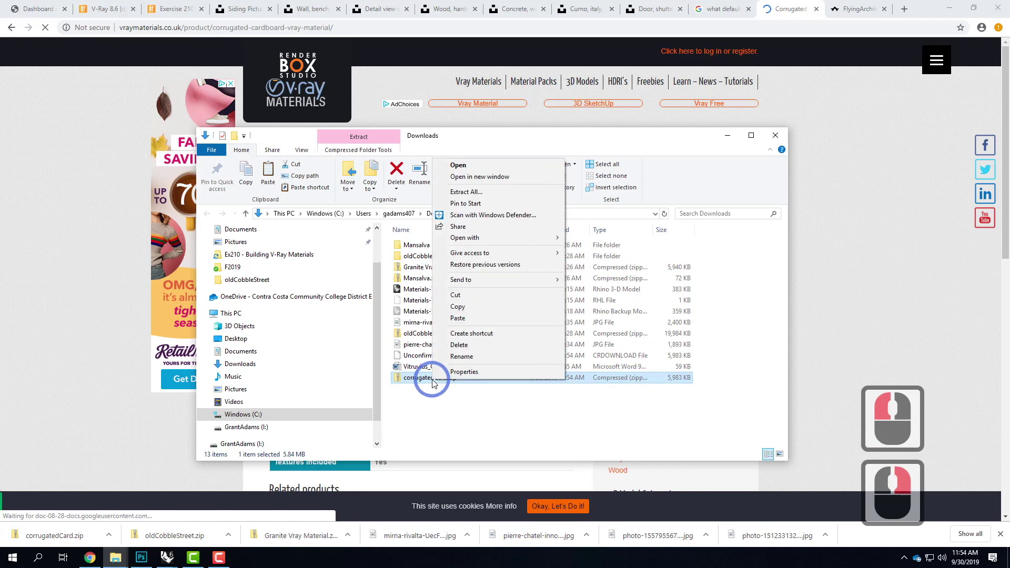
left_click(472, 193)
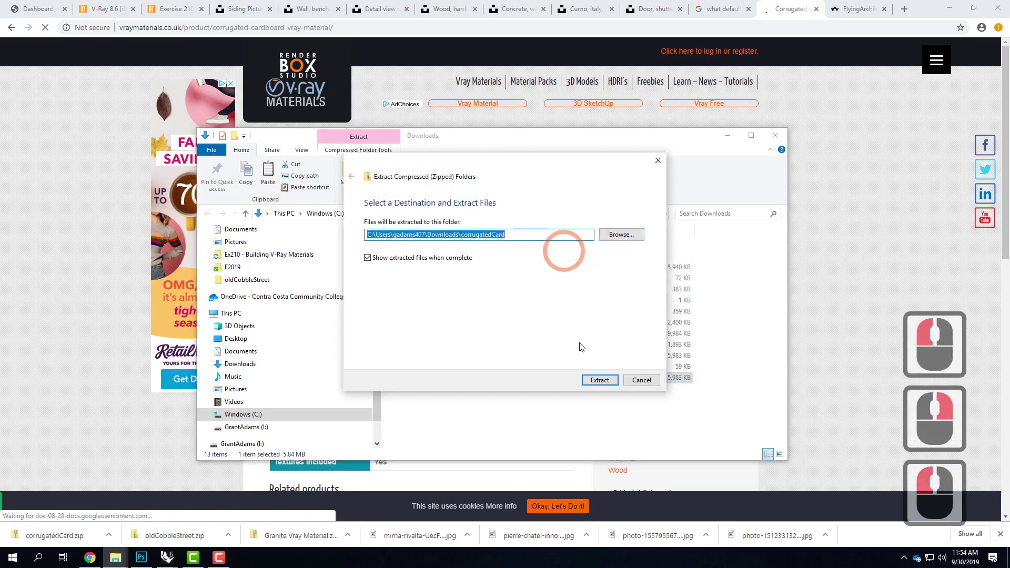
left_click(605, 381)
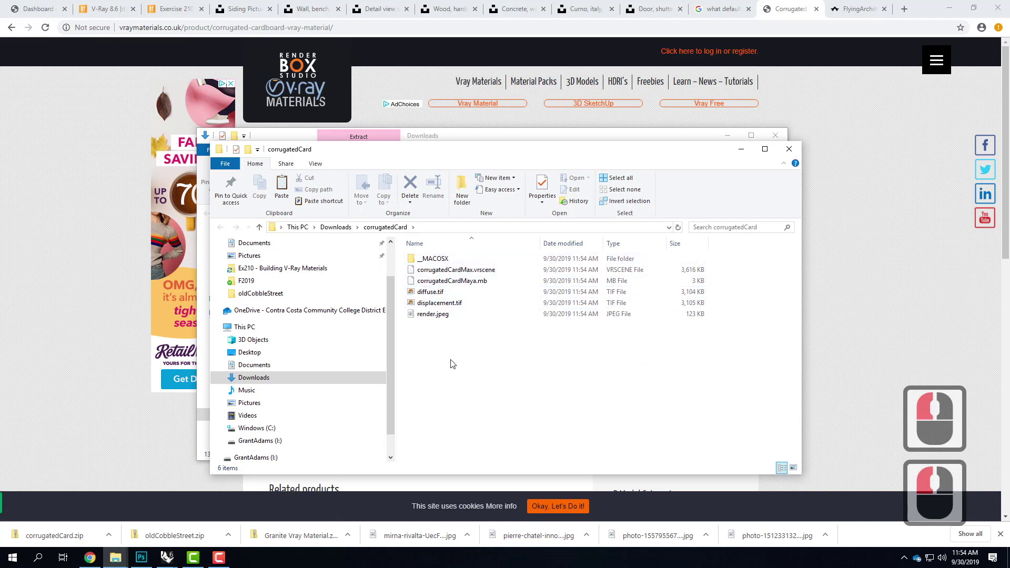
double_click(442, 305)
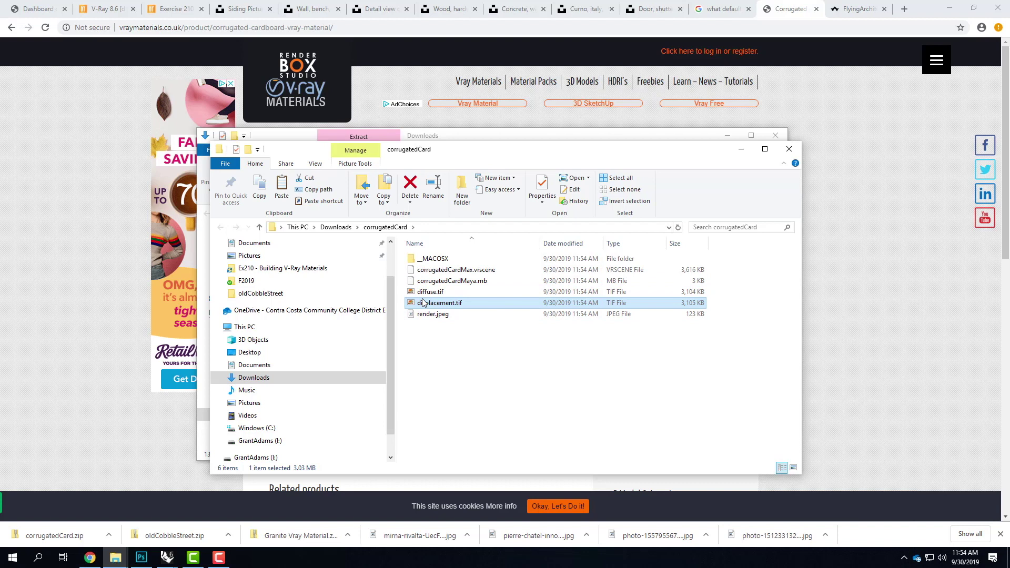
- Switch to the V-Ray frame buffer and save the render as a PNG named Old Cobble _Sample in F2019 > Old Cobble
mouse_move(167, 558)
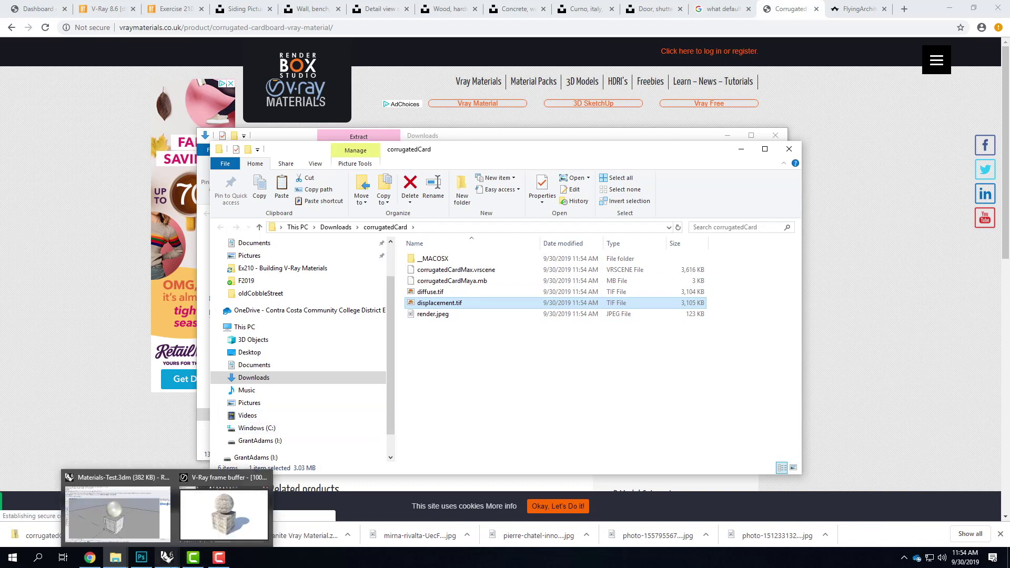
left_click(229, 524)
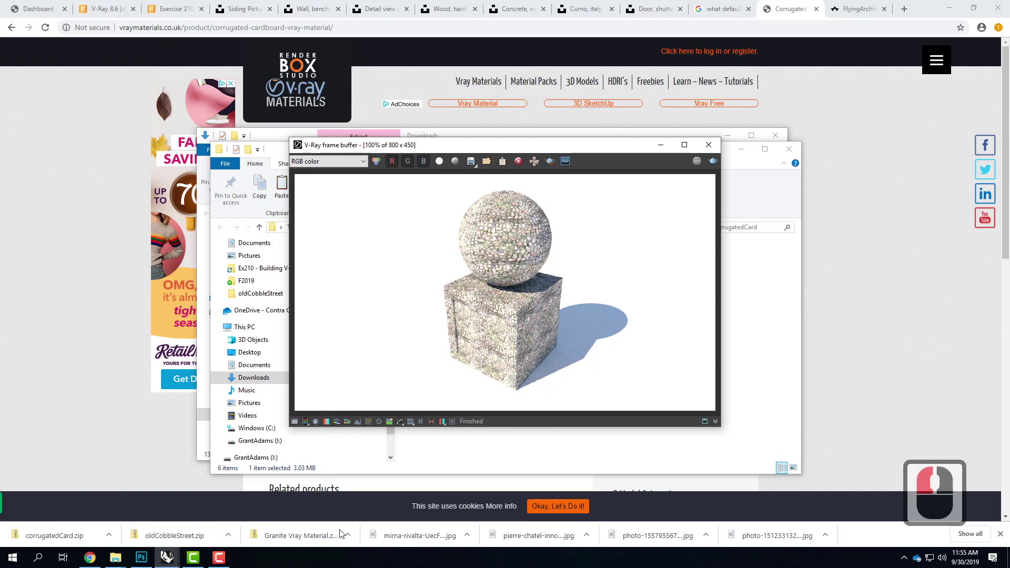
left_click(471, 162)
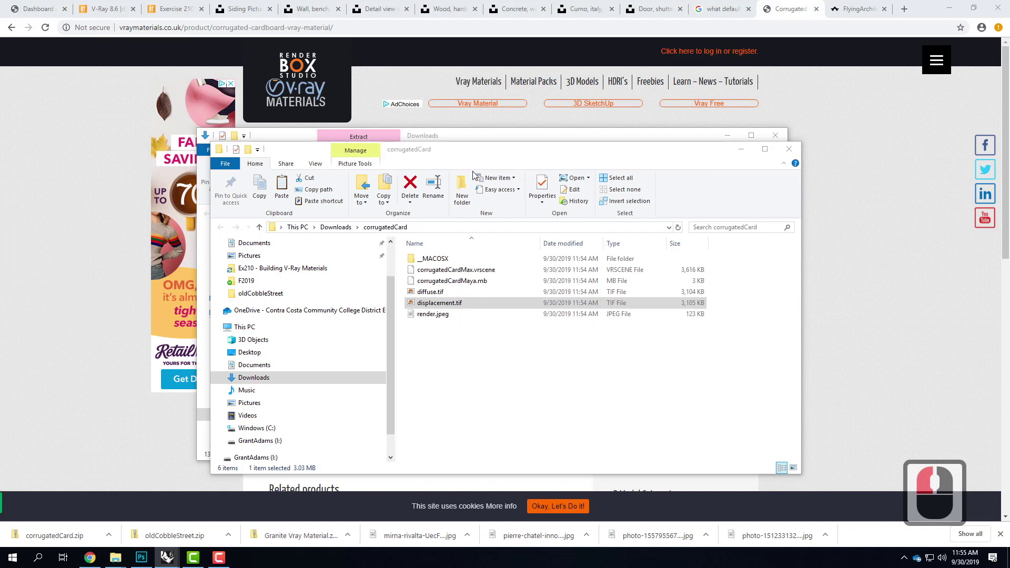
left_click(168, 558)
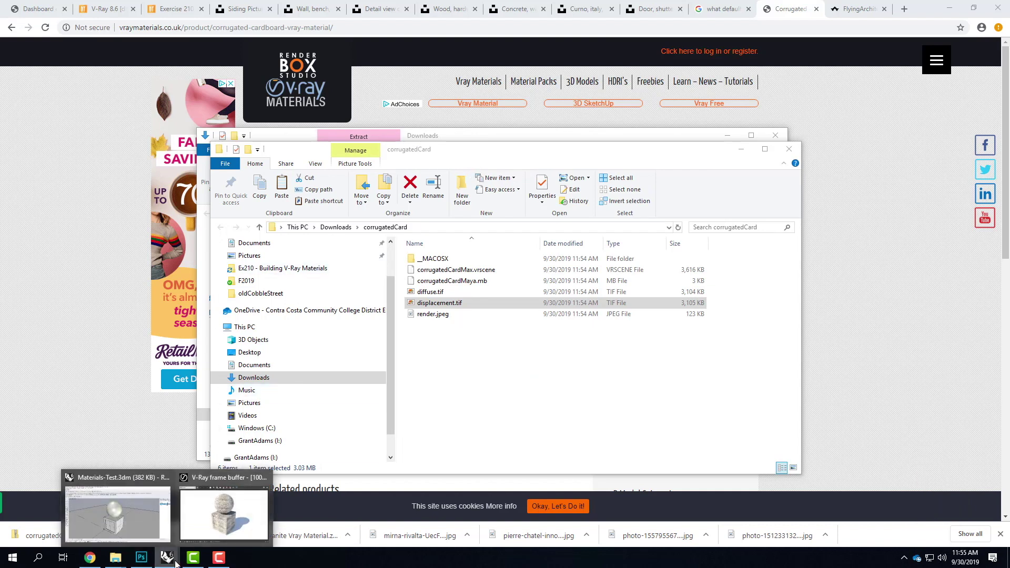
left_click(233, 537)
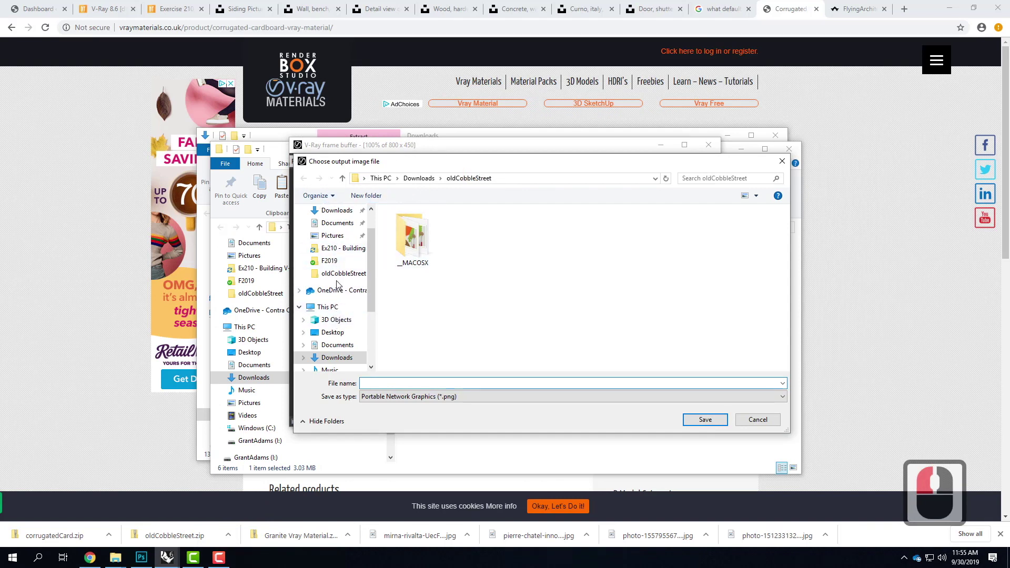
left_click(331, 260)
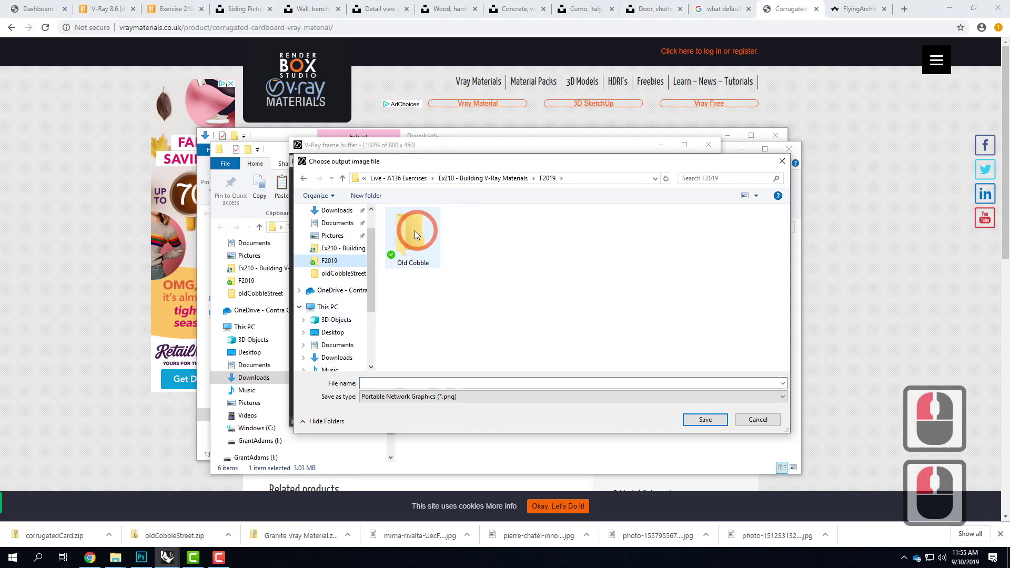
double_click(415, 232)
left_click(450, 238)
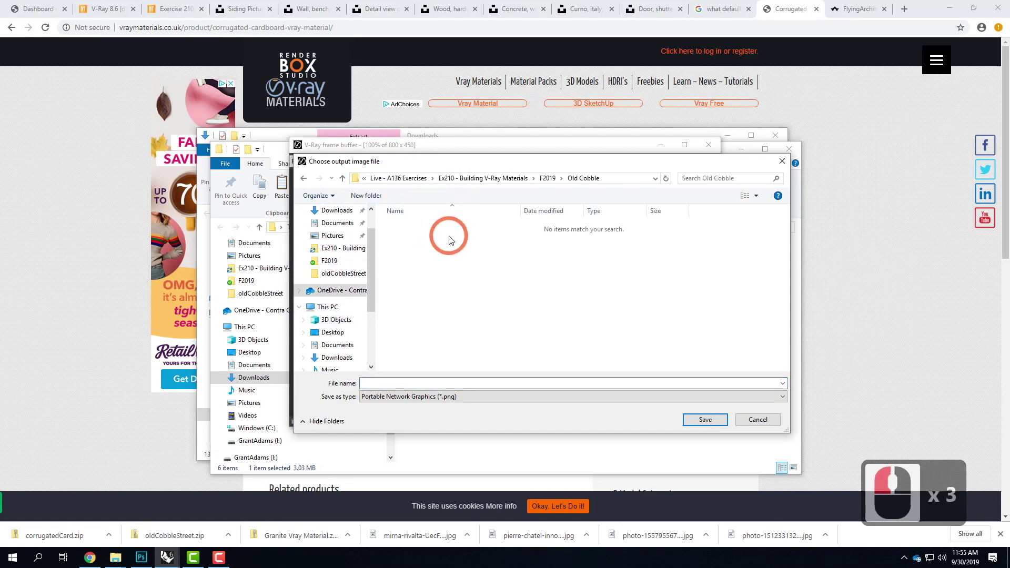
left_click(389, 383)
type("Old")
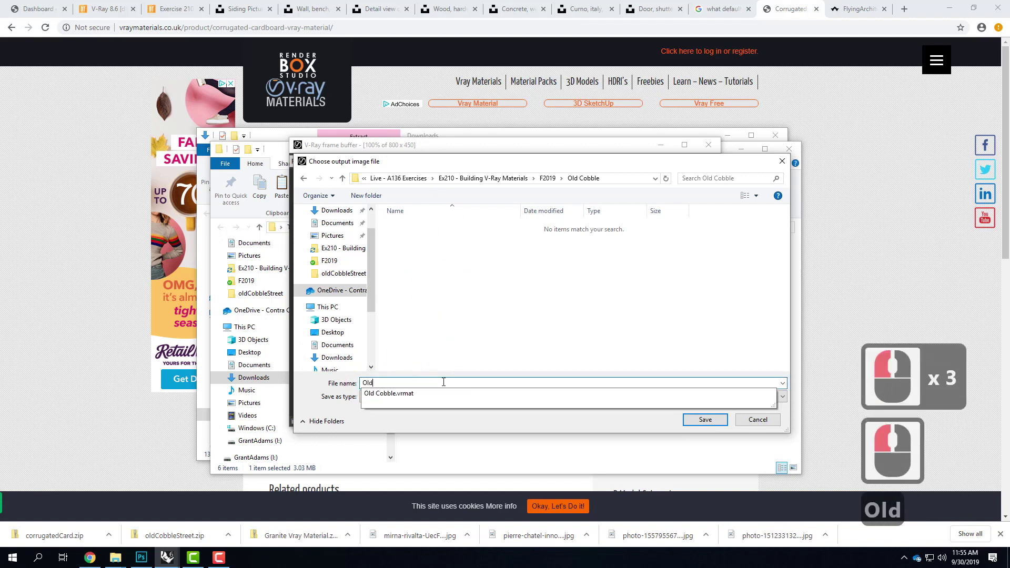
type(" Cobble _Sample")
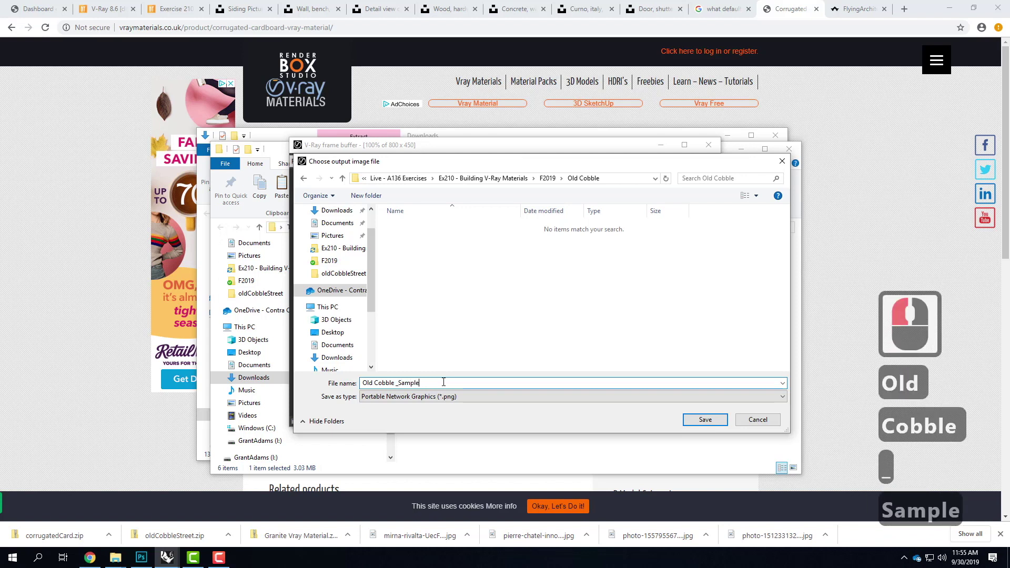
left_click(704, 421)
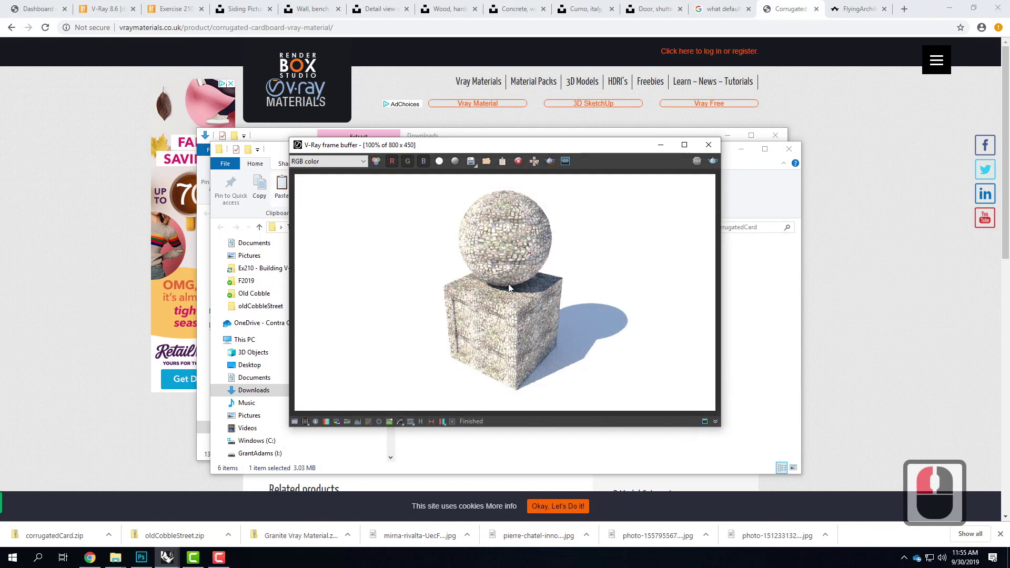
- Switch to File Explorer and check the texture maps, sample render and material file in the Old Cobble folder
left_click(115, 558)
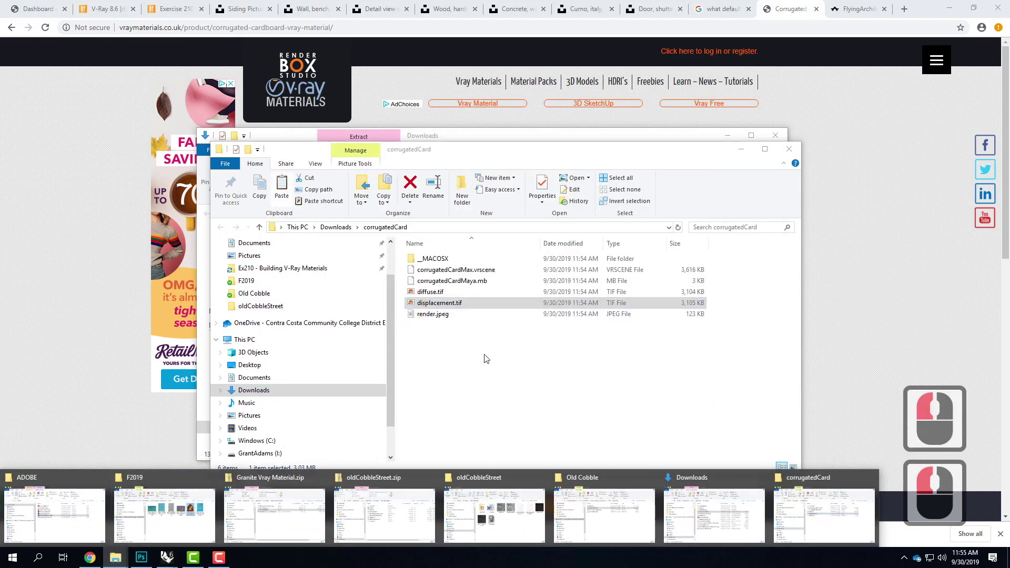
left_click(254, 293)
left_click(481, 317)
left_click(436, 277)
left_click(486, 268)
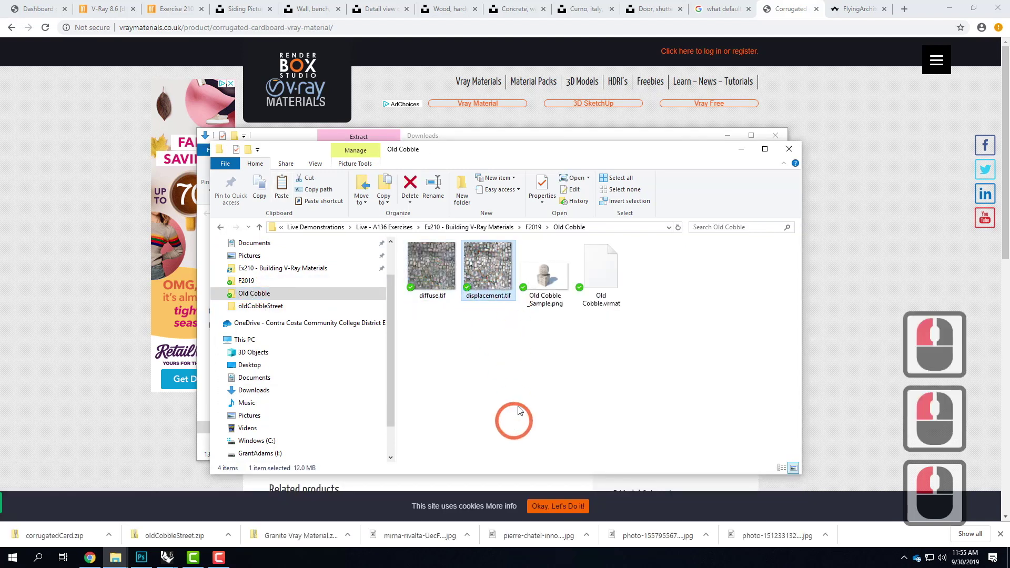
left_click(582, 439)
left_click(602, 263)
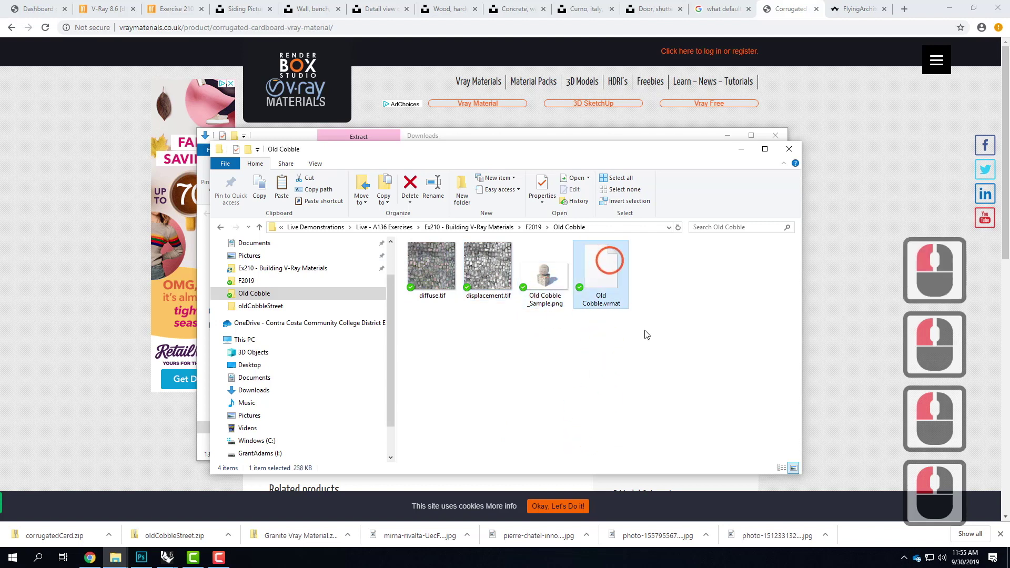
left_click(676, 427)
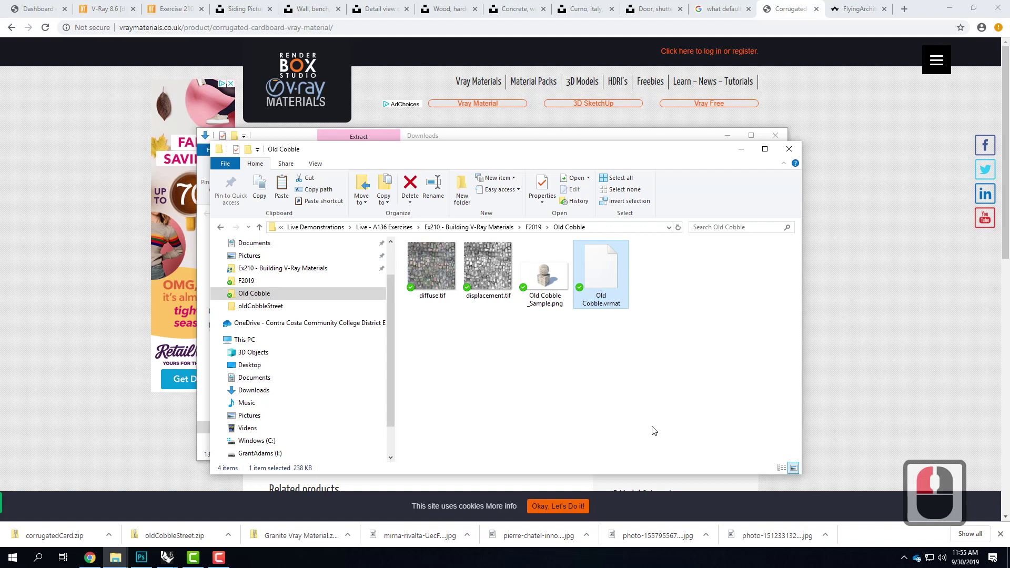
- Compress the Old Cobble folder in F2019 into a zip archive named Old Cobble.zip
left_click(533, 228)
left_click(412, 287)
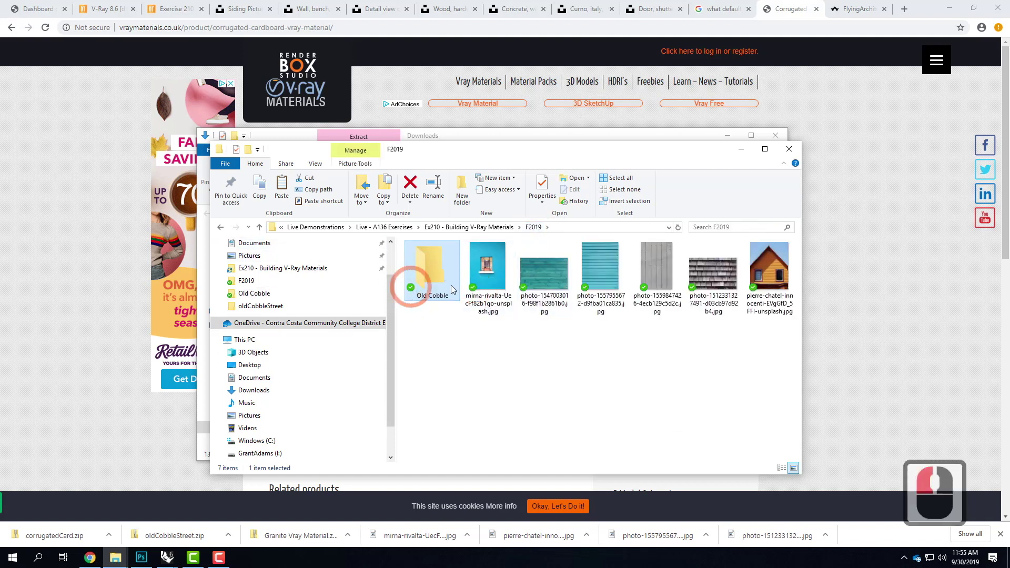
right_click(428, 264)
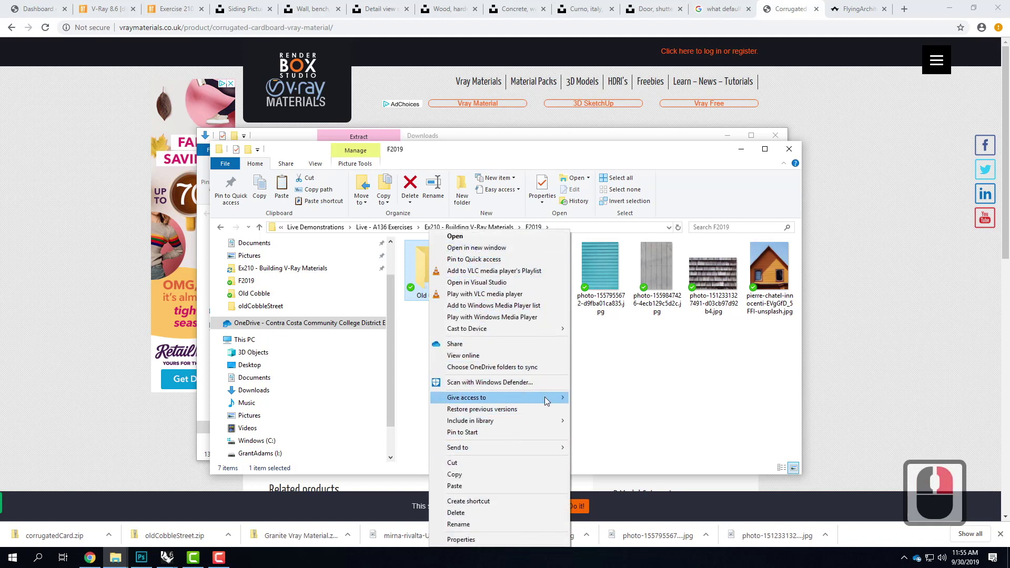
mouse_move(535, 453)
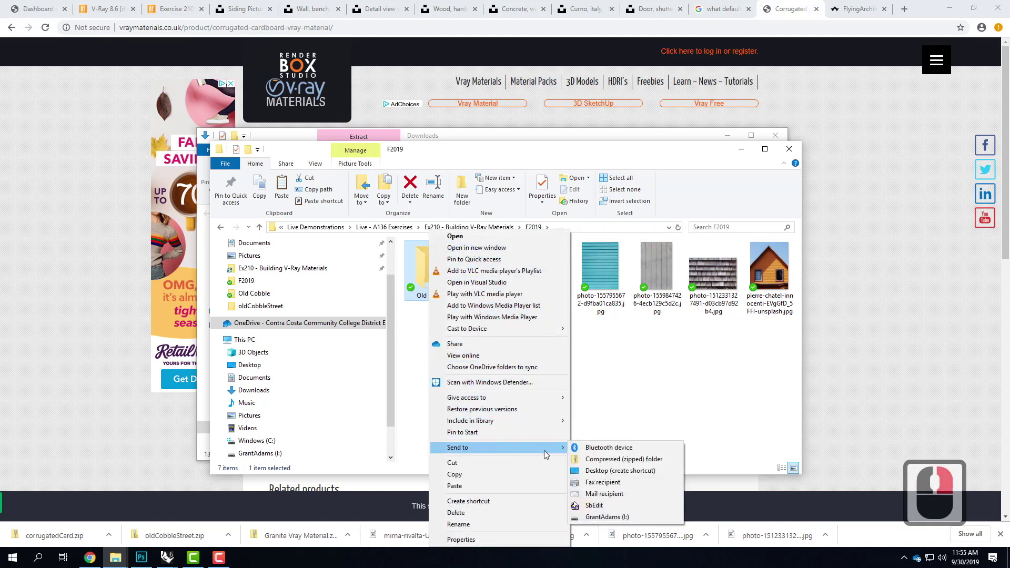
left_click(606, 459)
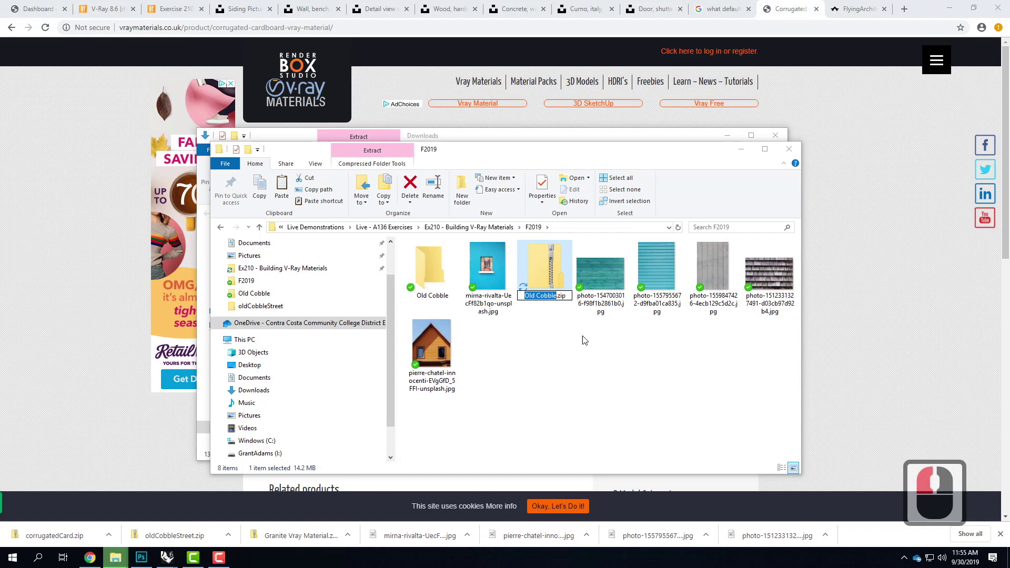
left_click(594, 135)
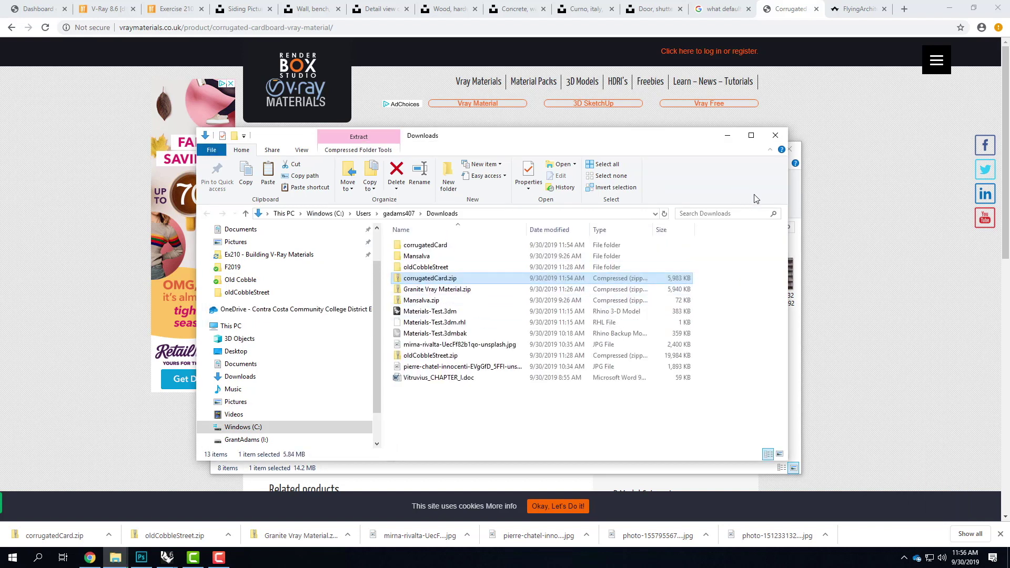
left_click(796, 185)
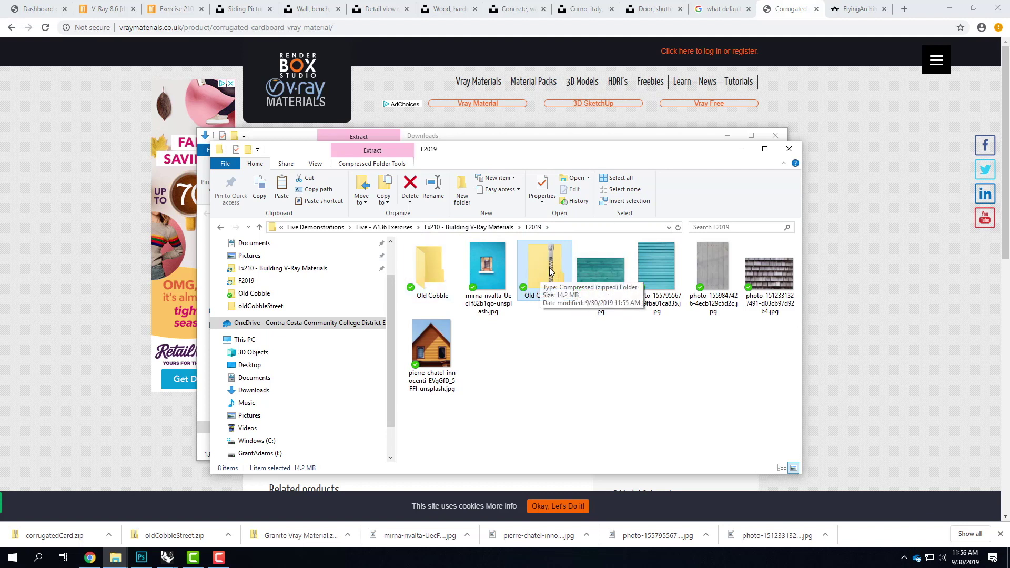
- Open Old Cobble _Sample.png from the Old Cobble folder in Paint to check the render, and minimize it
double_click(441, 267)
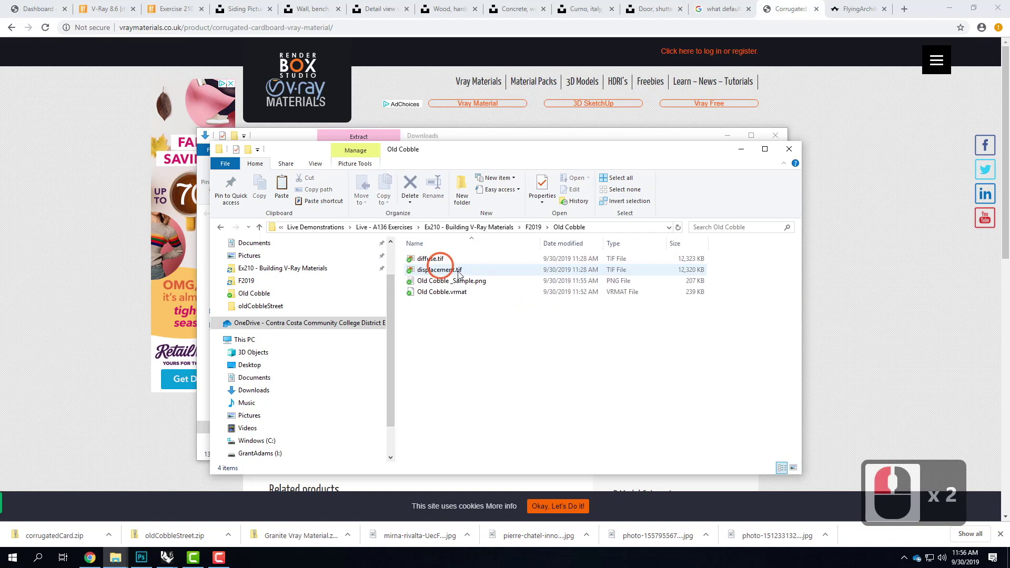
double_click(447, 281)
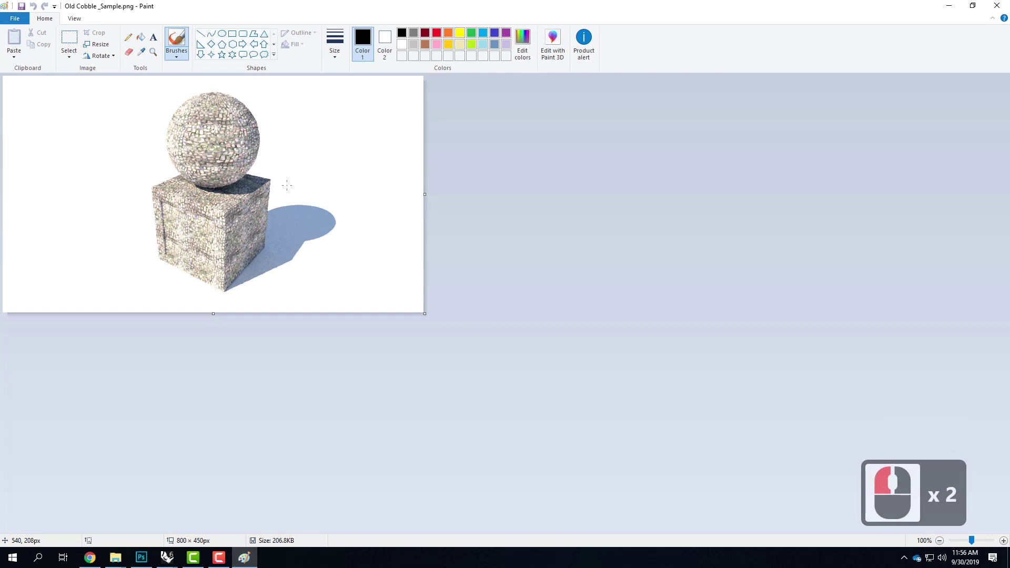
left_click(948, 8)
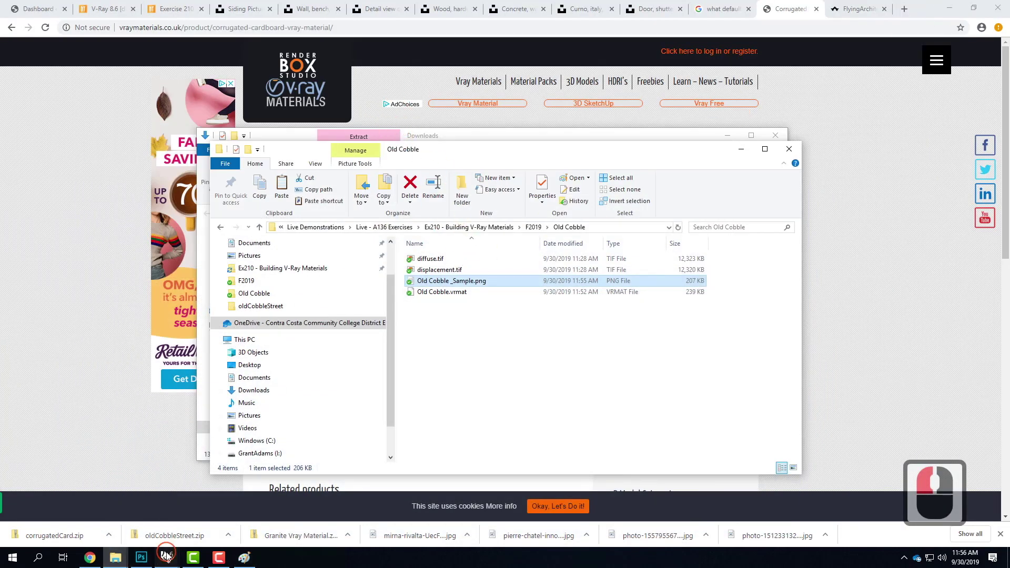
- Switch to Rhino, close the V-Ray frame buffer and open the V-Ray Asset Editor
mouse_move(166, 557)
left_click(143, 518)
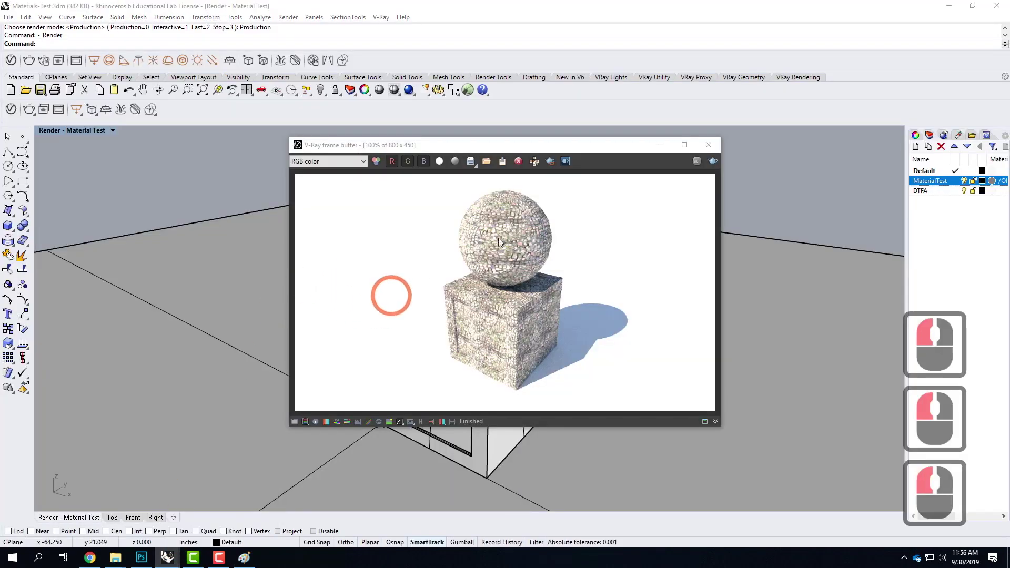
left_click(710, 147)
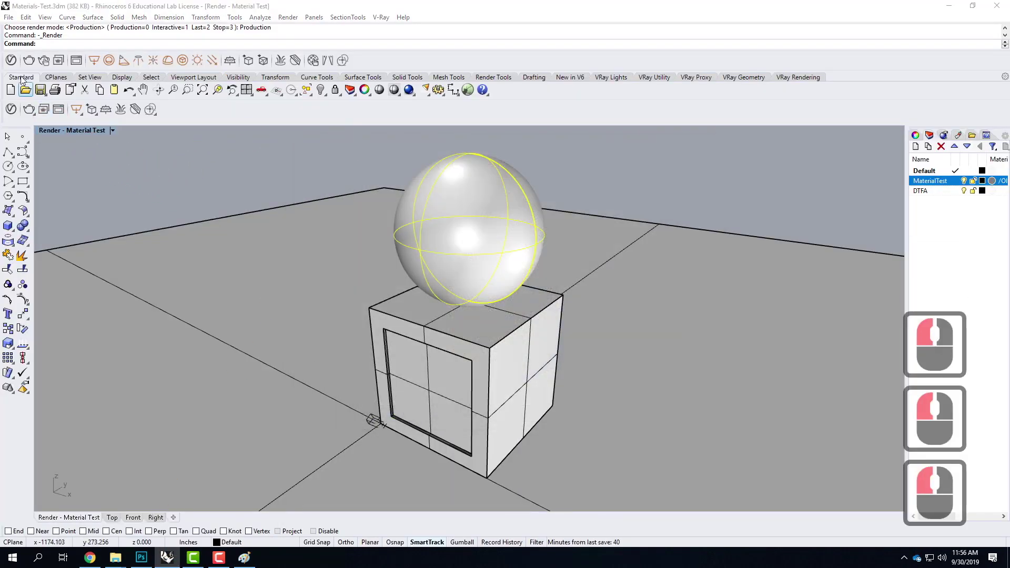
left_click(27, 109)
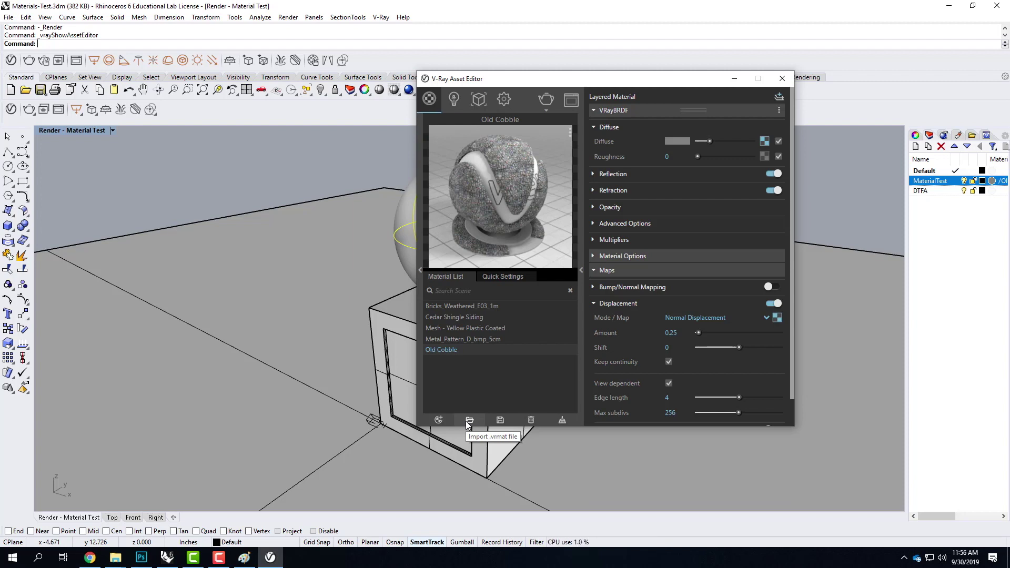
- Create a new Generic V-Ray material and rename it Cardboard
left_click(439, 420)
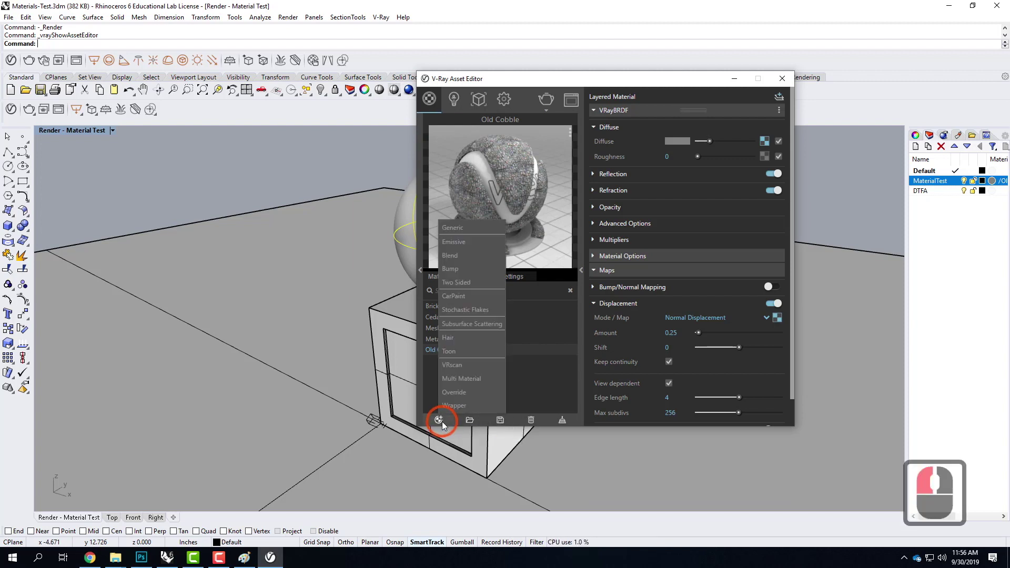
left_click(452, 229)
double_click(443, 327)
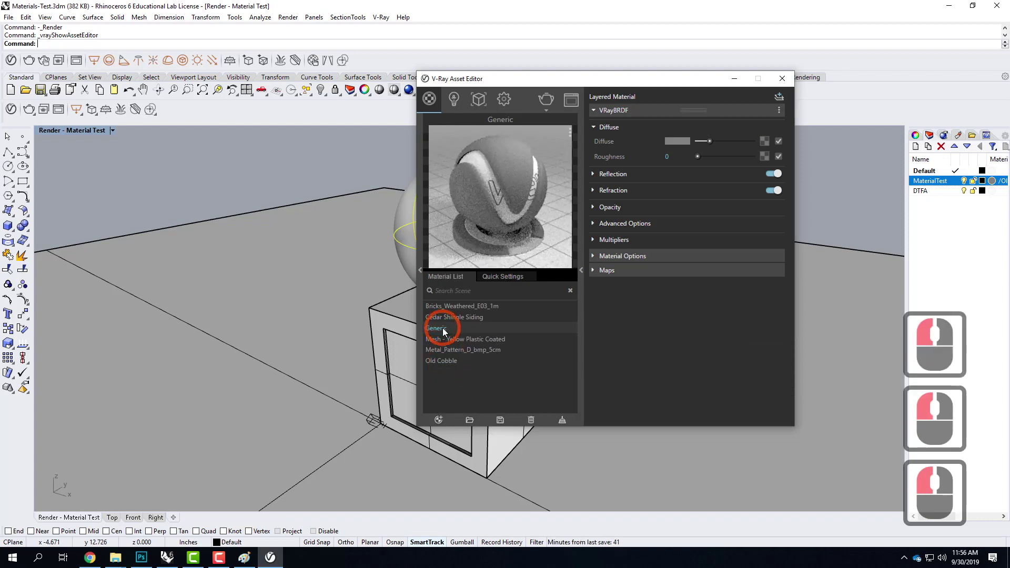
left_click(400, 327)
type("Cardboard")
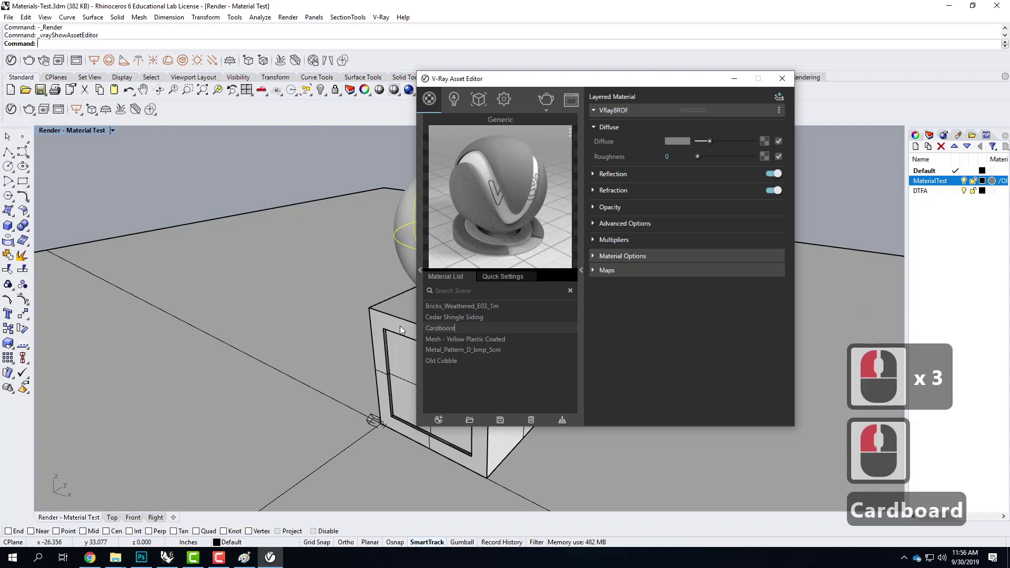
key("Return")
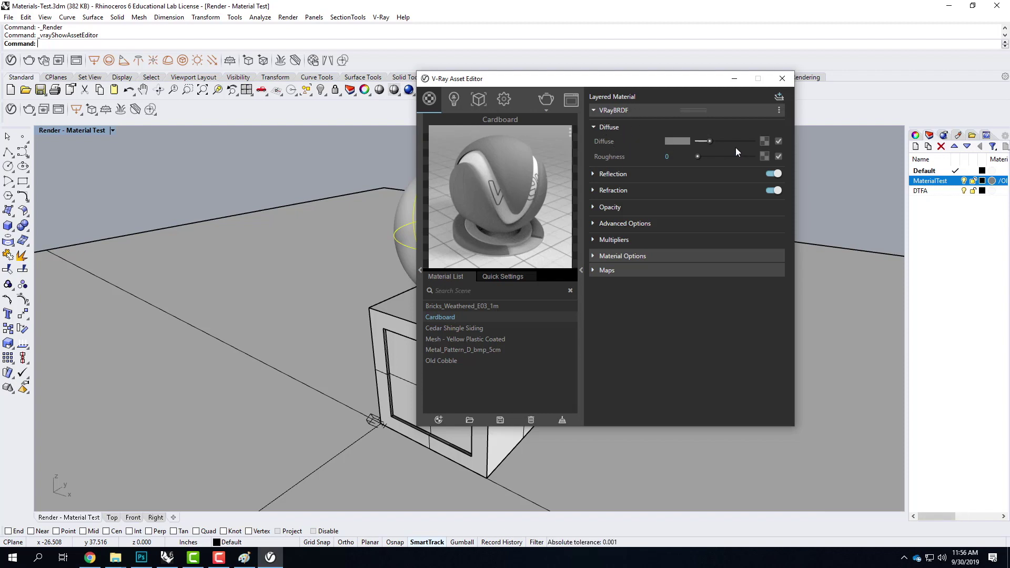
- Assign diffuse.tif from Downloads > corrugatedCard as the bitmap for the Cardboard material's diffuse color
left_click(765, 142)
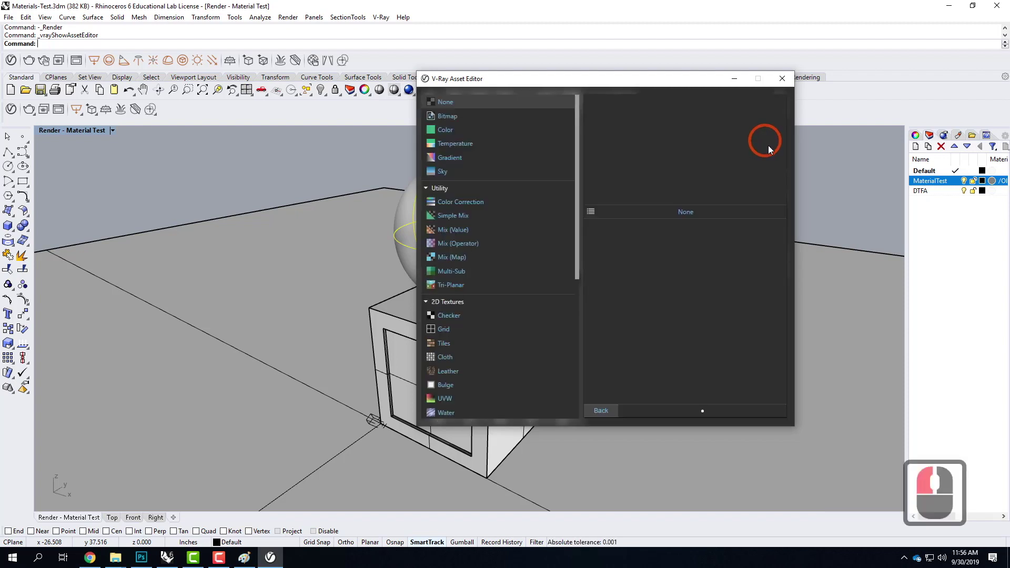
left_click(443, 118)
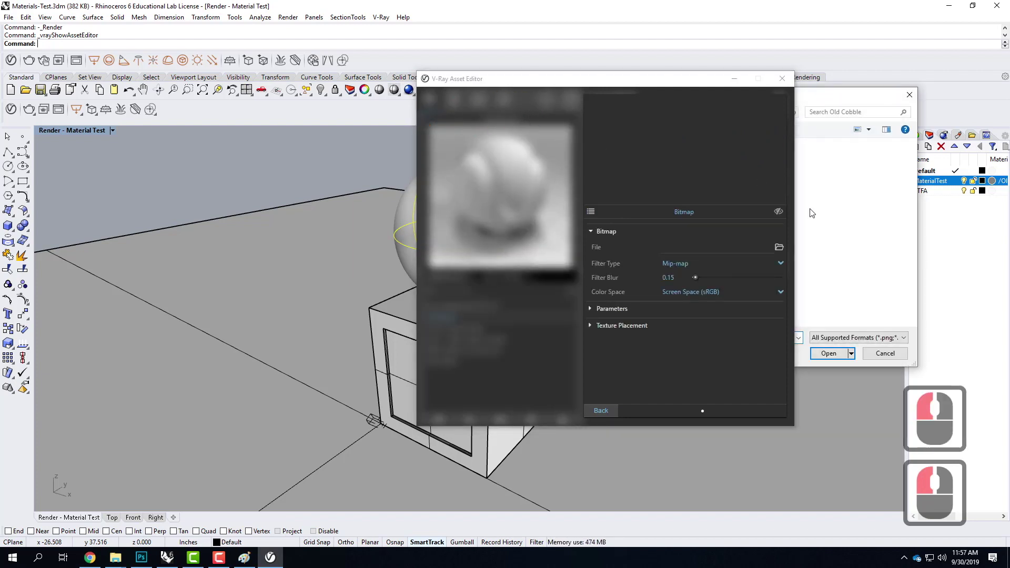
left_click(842, 94)
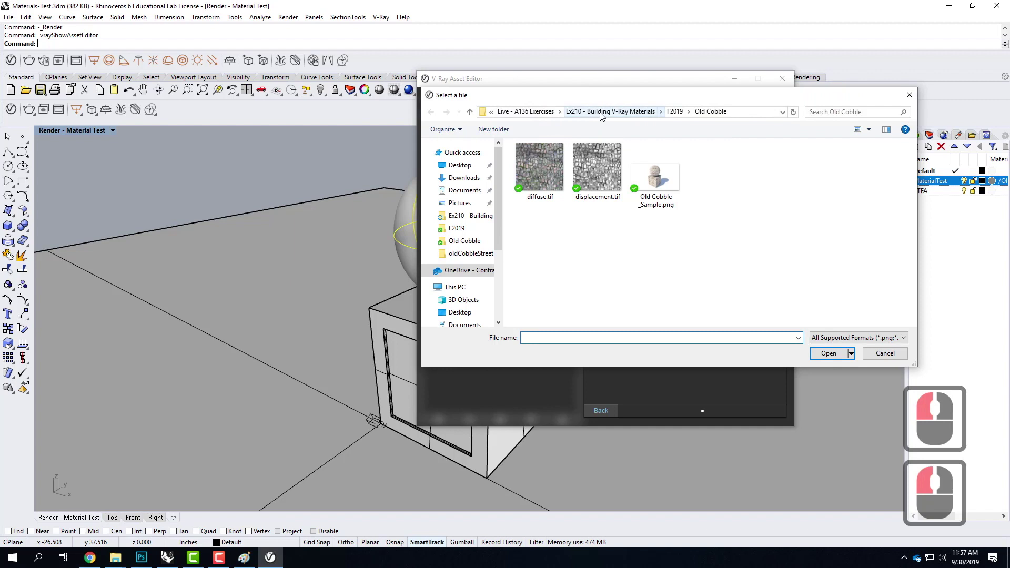
left_click(602, 113)
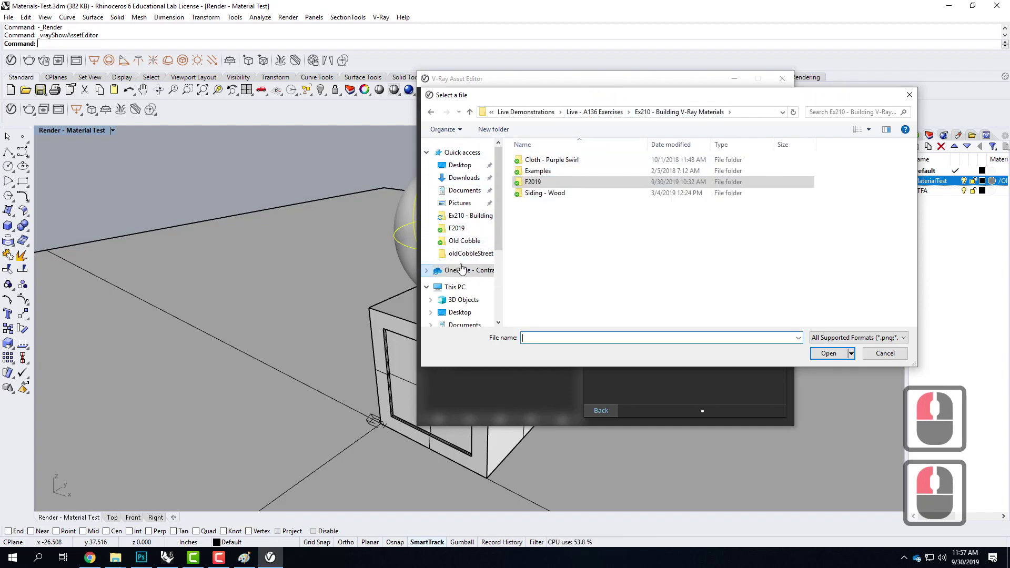
left_click(464, 178)
left_click(555, 181)
double_click(554, 181)
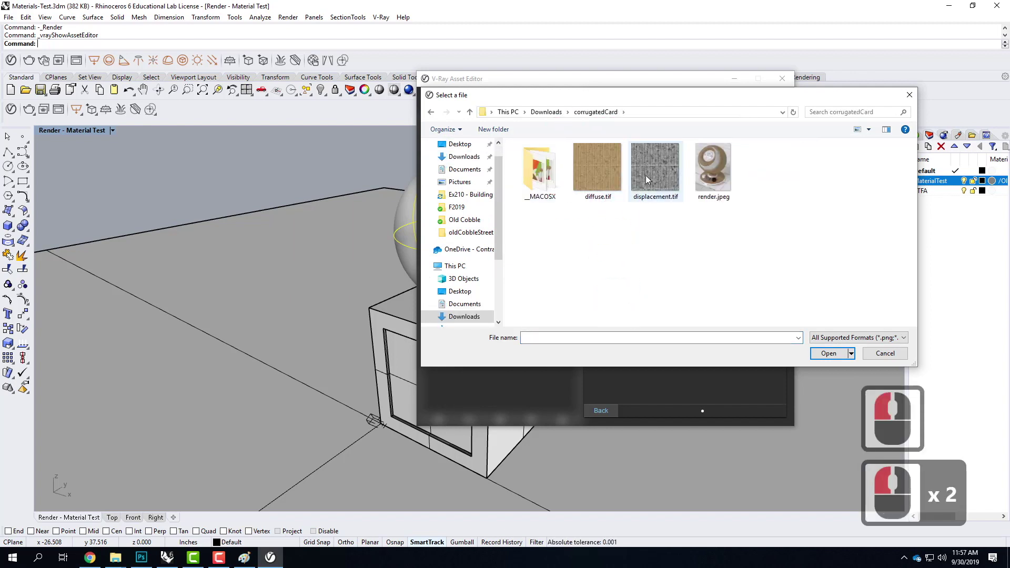
left_click(595, 172)
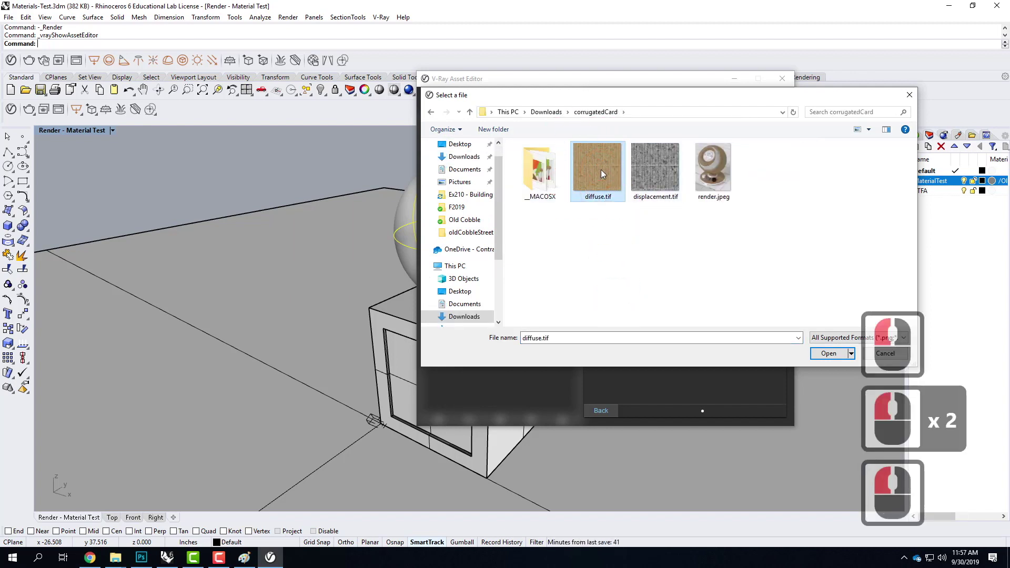
left_click(819, 356)
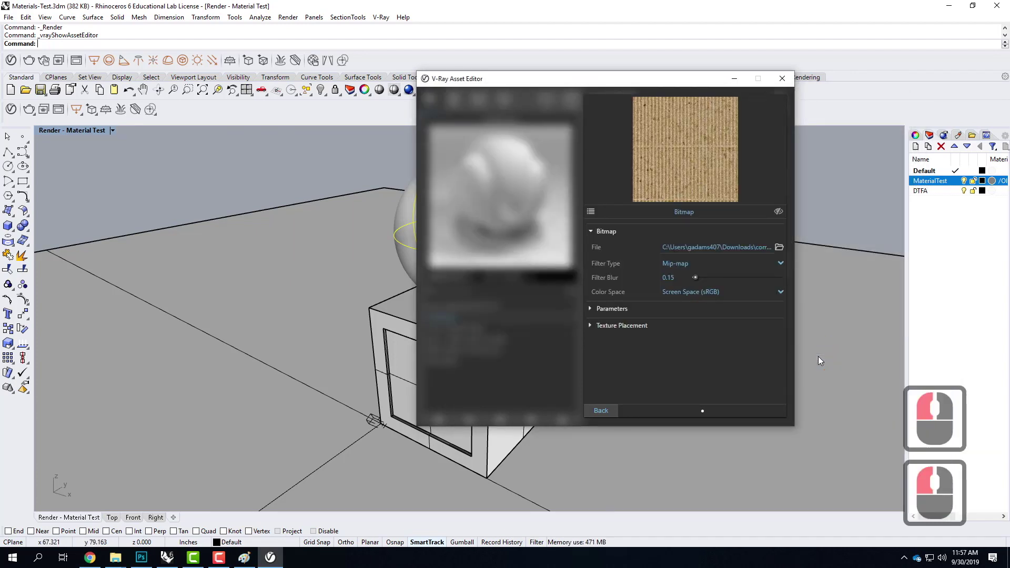
left_click(600, 411)
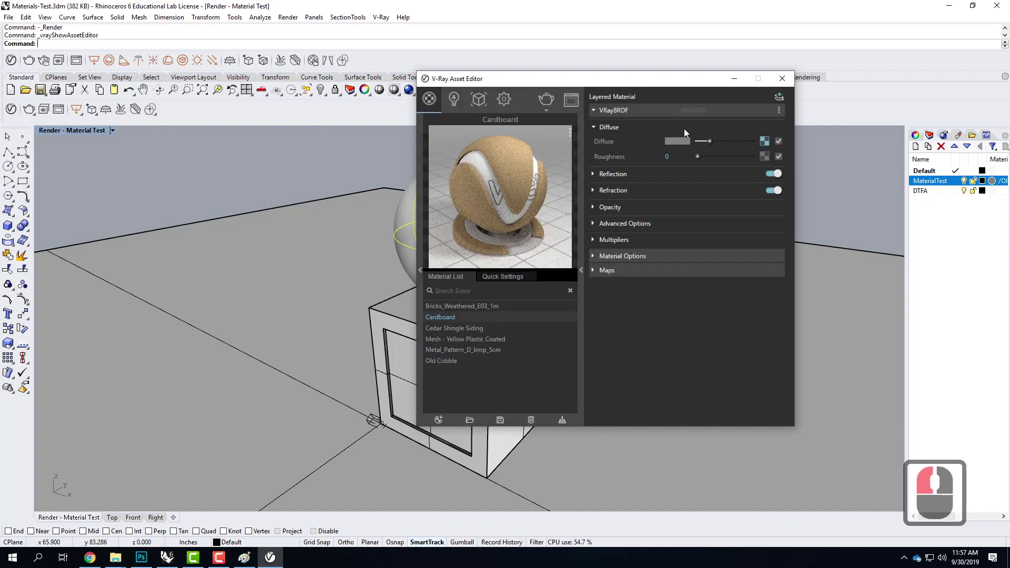
- Enable displacement on the Cardboard material and load displacement.tif from the corrugatedCard folder as its bitmap map
left_click(592, 270)
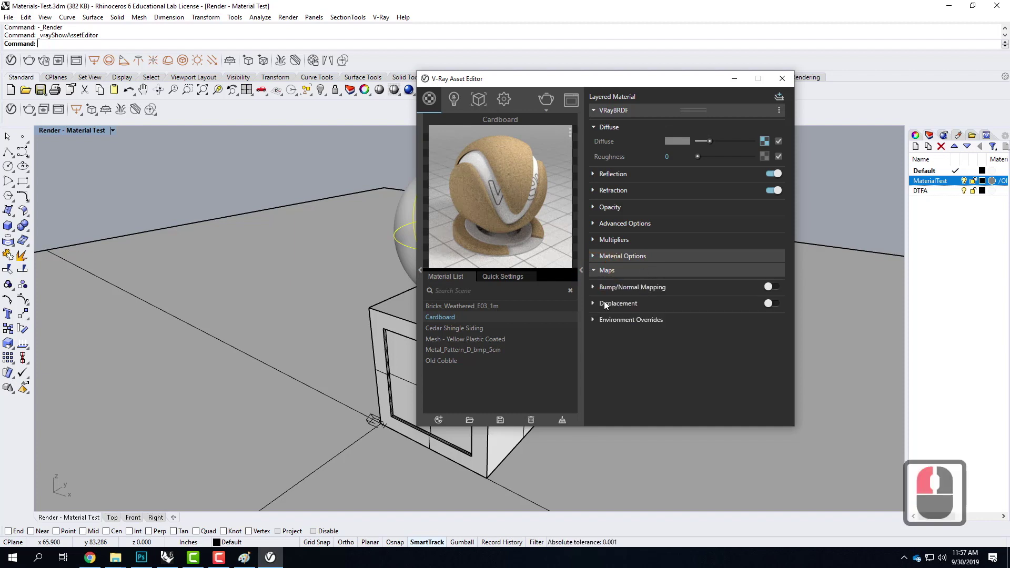
left_click(771, 304)
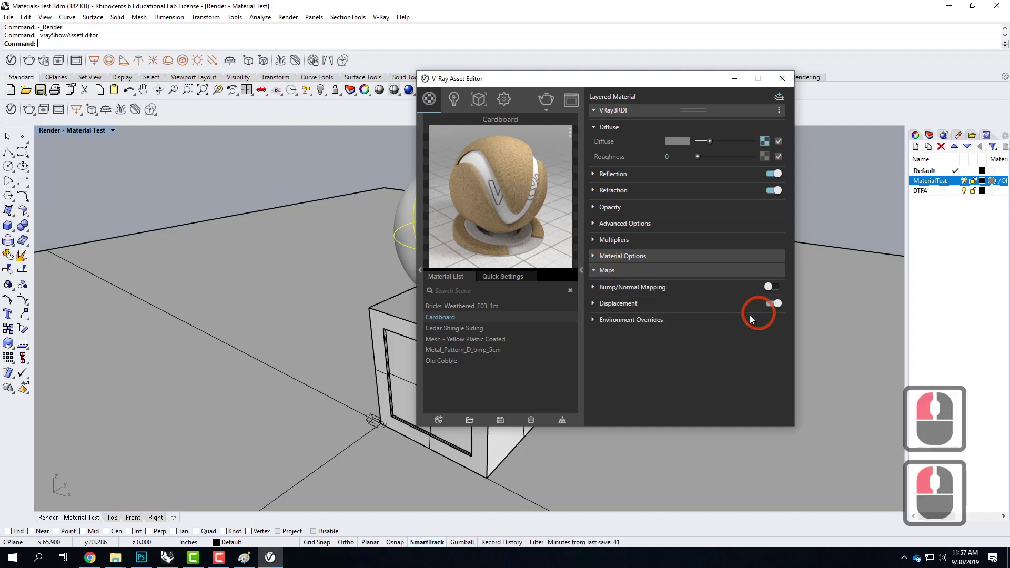
left_click(595, 305)
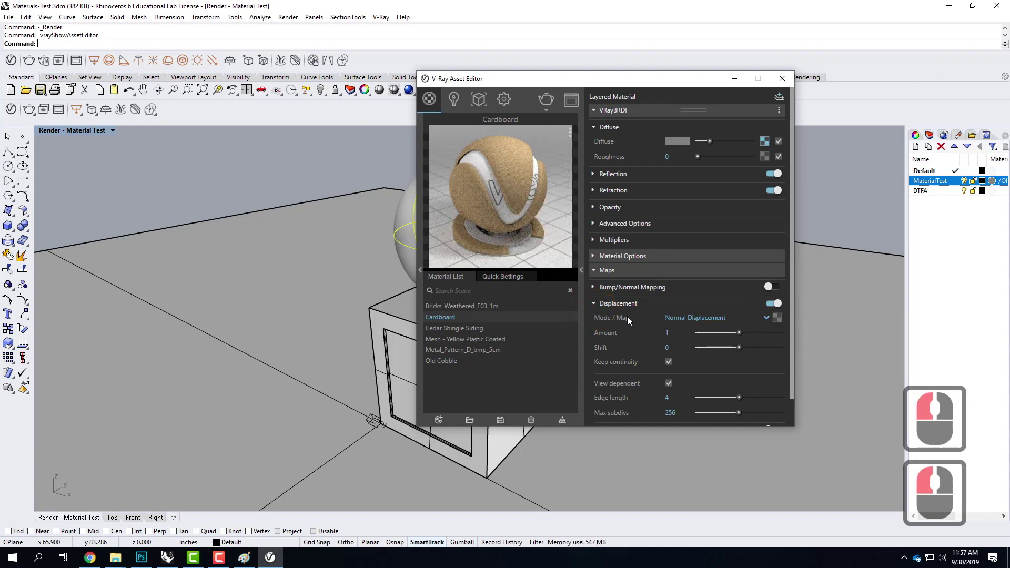
left_click(777, 318)
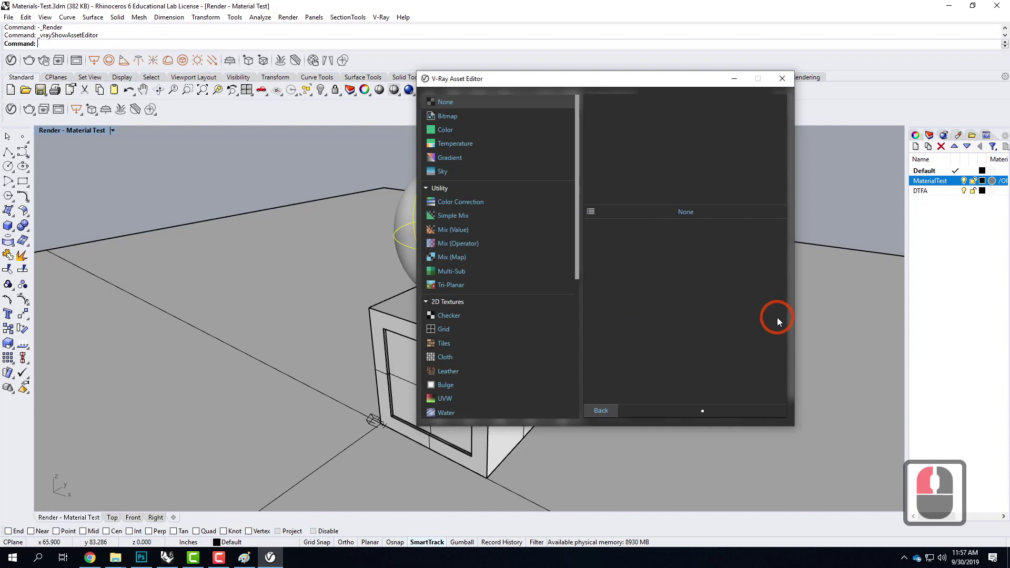
left_click(447, 118)
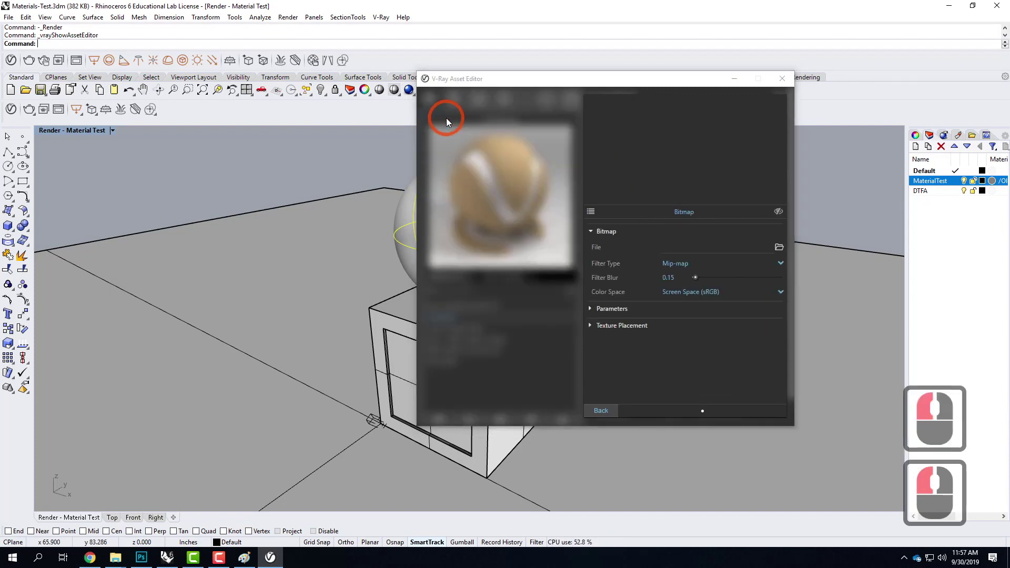
left_click(656, 158)
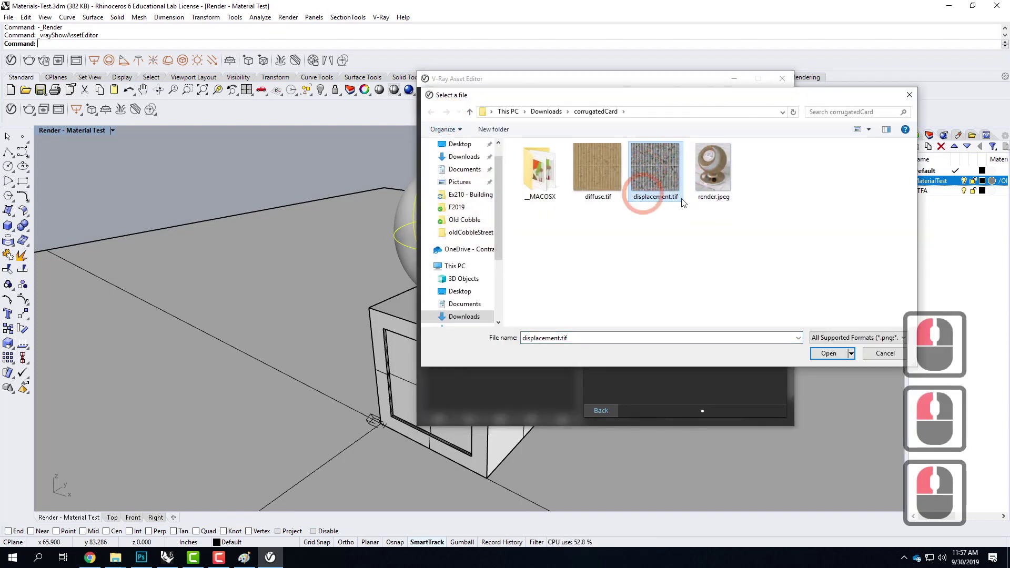
left_click(832, 354)
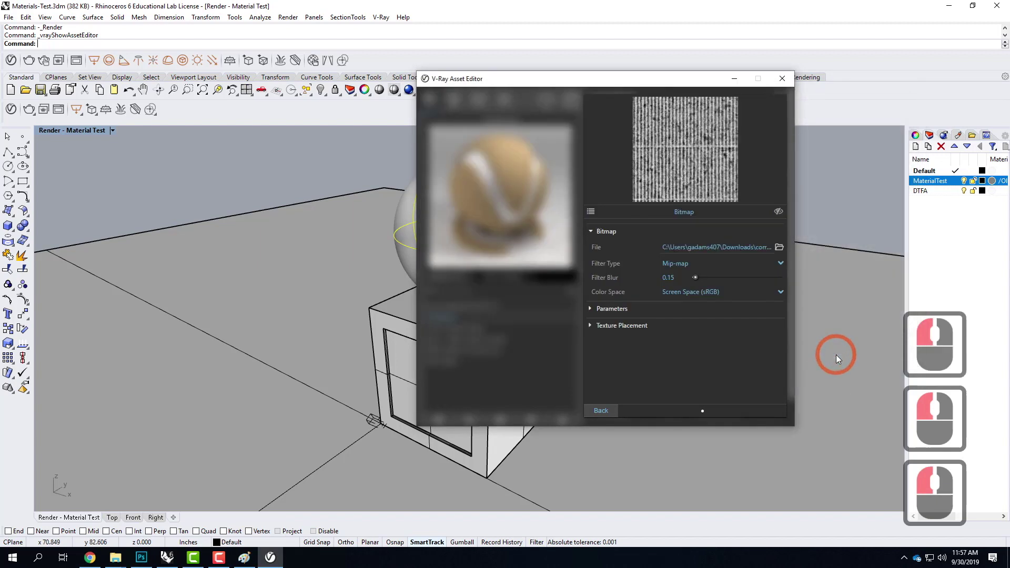
left_click(599, 411)
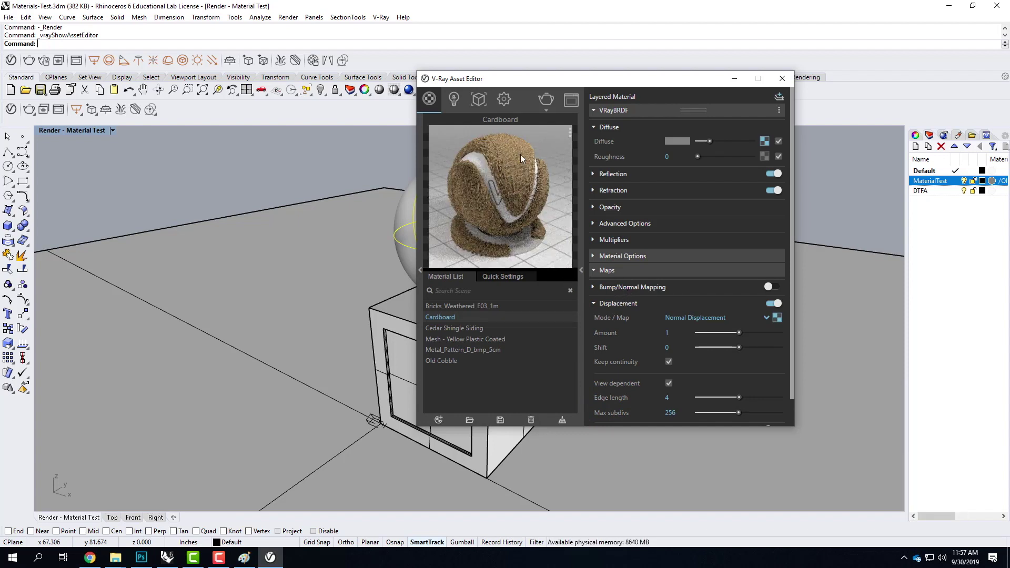
- Set the Cardboard material's displacement amount to 0.25
left_click(671, 331)
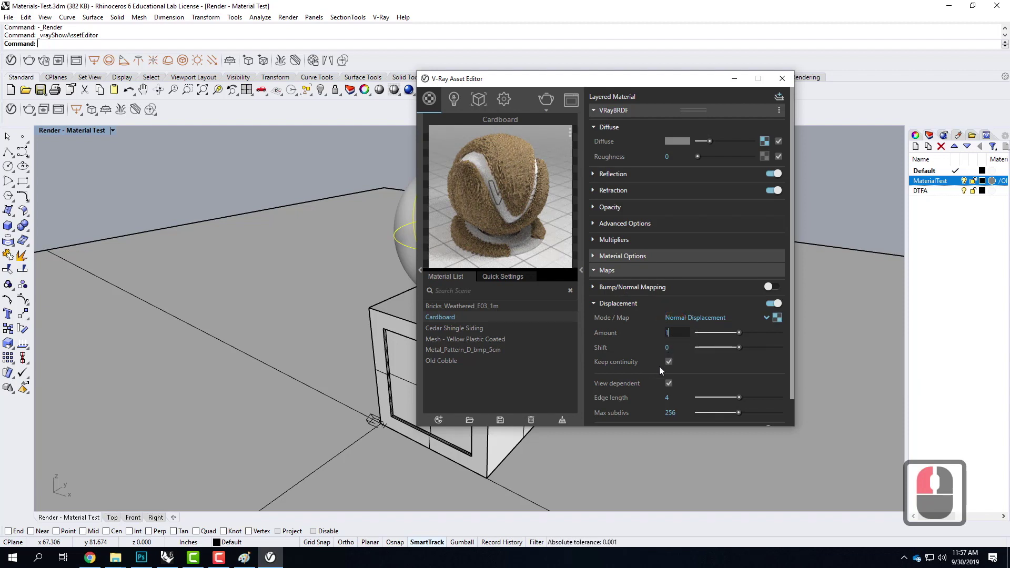
left_click_drag(677, 332, 642, 330)
type("0.25")
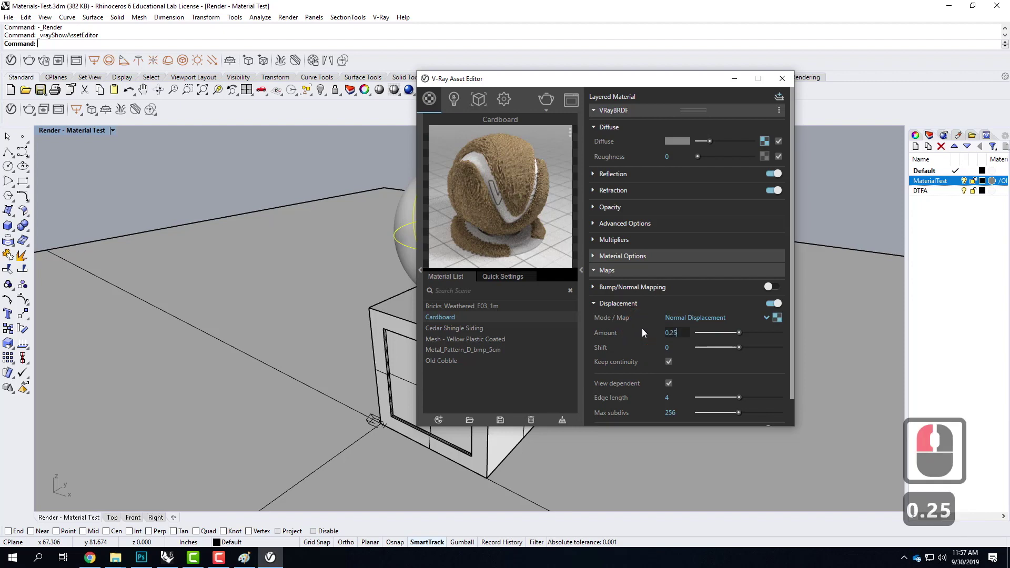
left_click(679, 346)
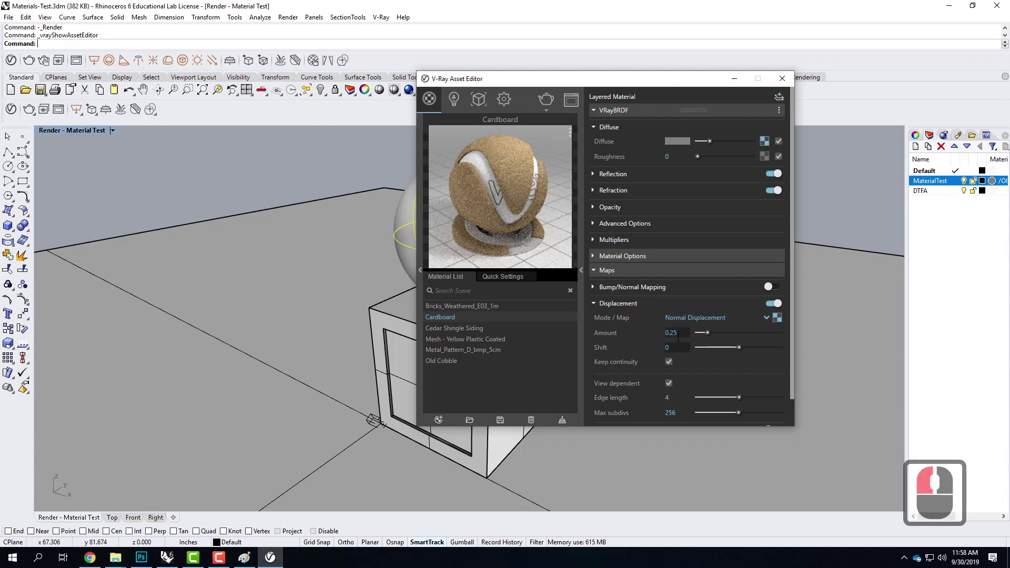
- Try a production render of a close-up view of the box's top corner beneath the sphere
left_click(676, 335)
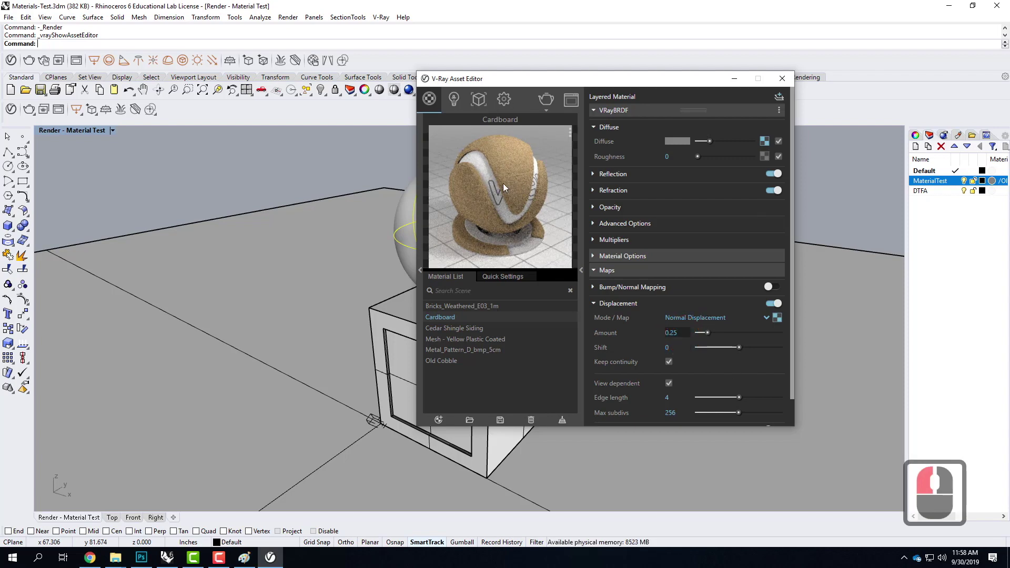
left_click(783, 79)
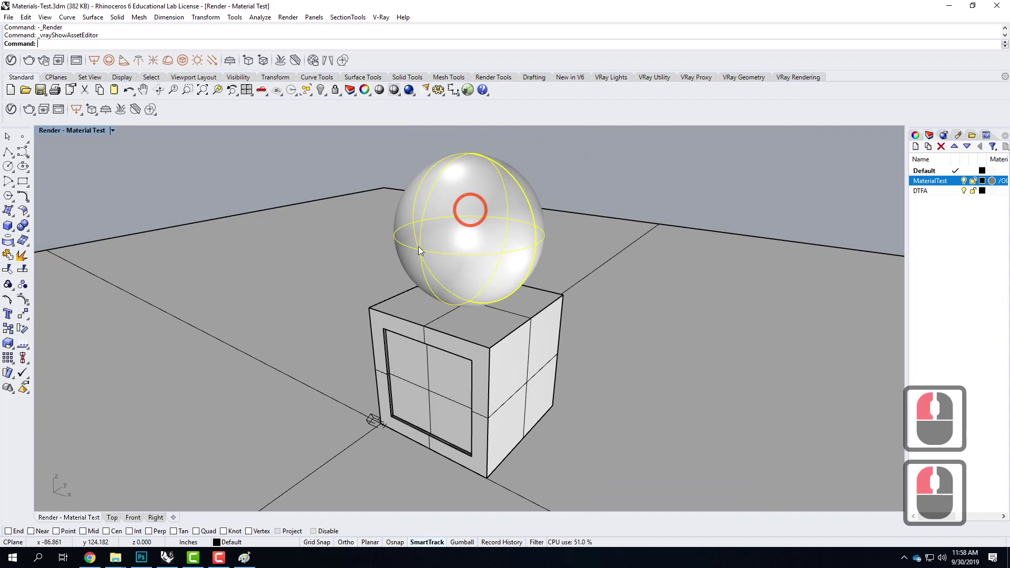
left_click(390, 303)
left_click(289, 163)
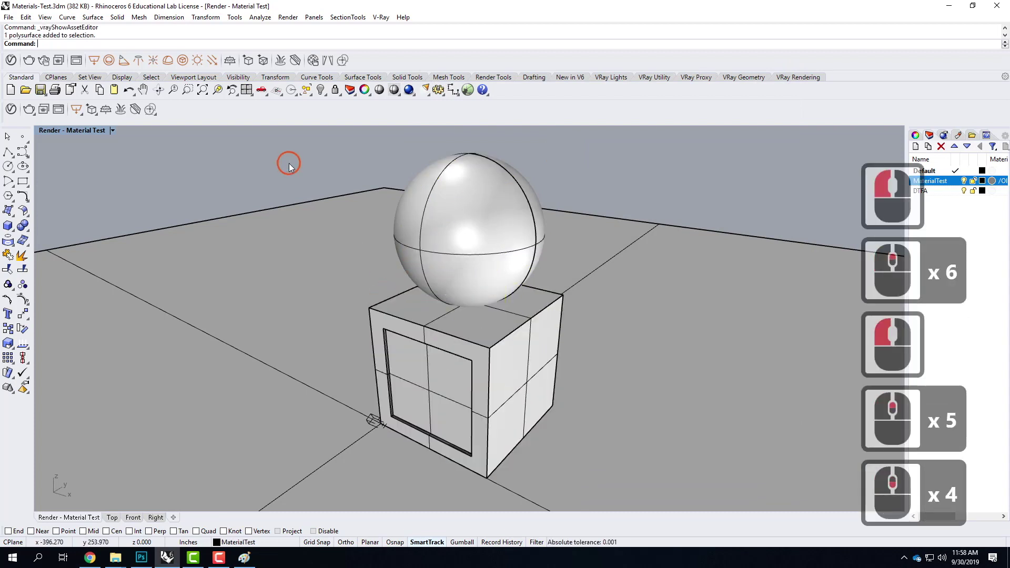
left_click(415, 311)
type("z")
key("Return")
left_click_drag(322, 235, 524, 359)
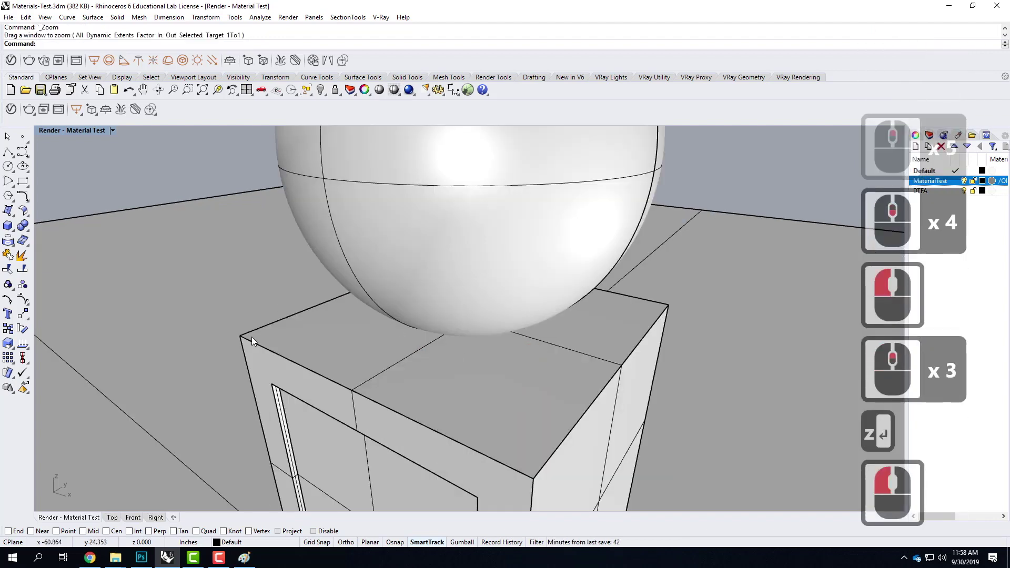
scroll(252, 334, "up", 4)
scroll(252, 335, "down", 1)
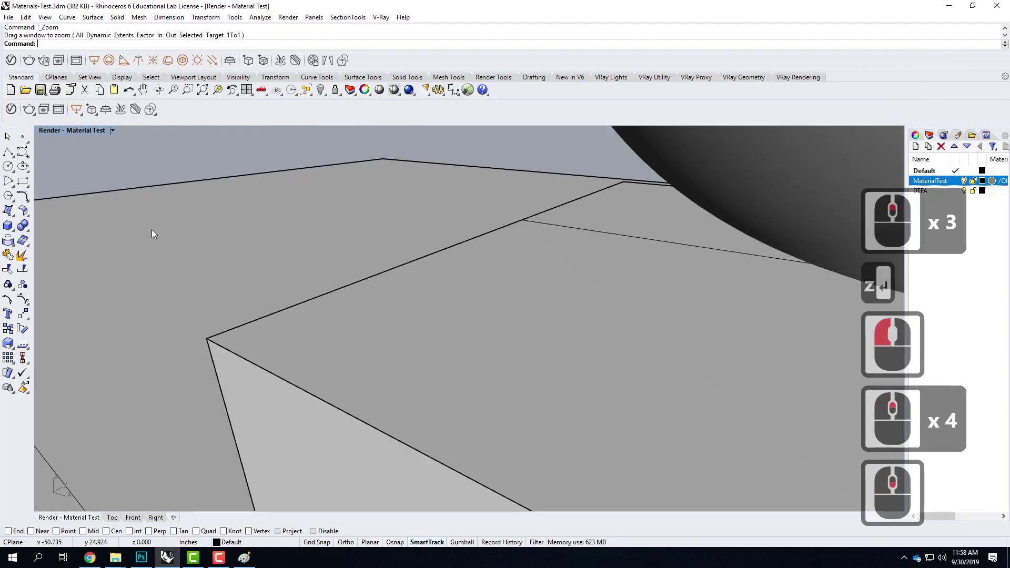
left_click(28, 109)
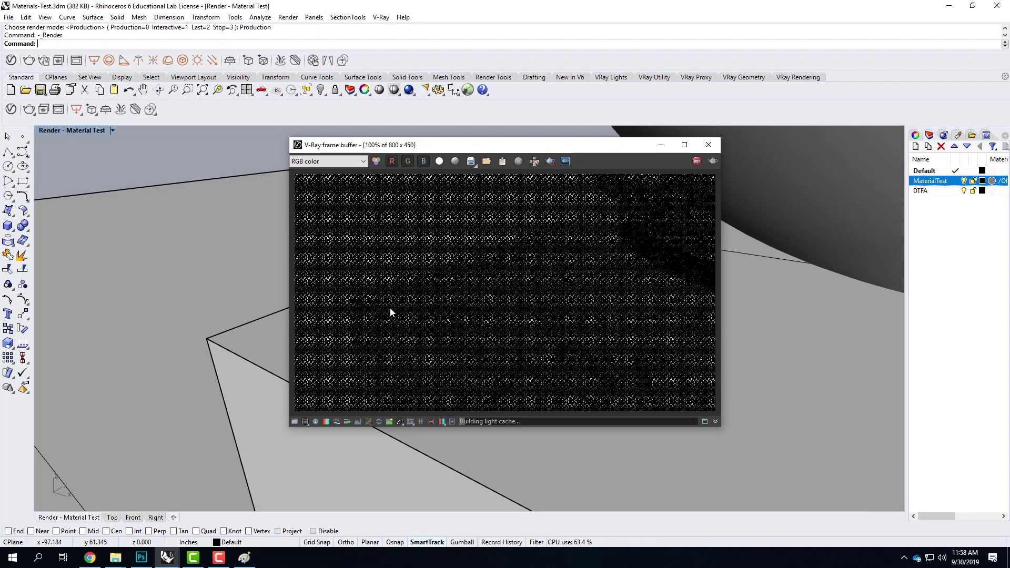
left_click(709, 144)
- Apply the Cardboard material to the MaterialTest layer and close the Asset Editor
left_click(10, 110)
left_click(431, 315)
right_click(441, 318)
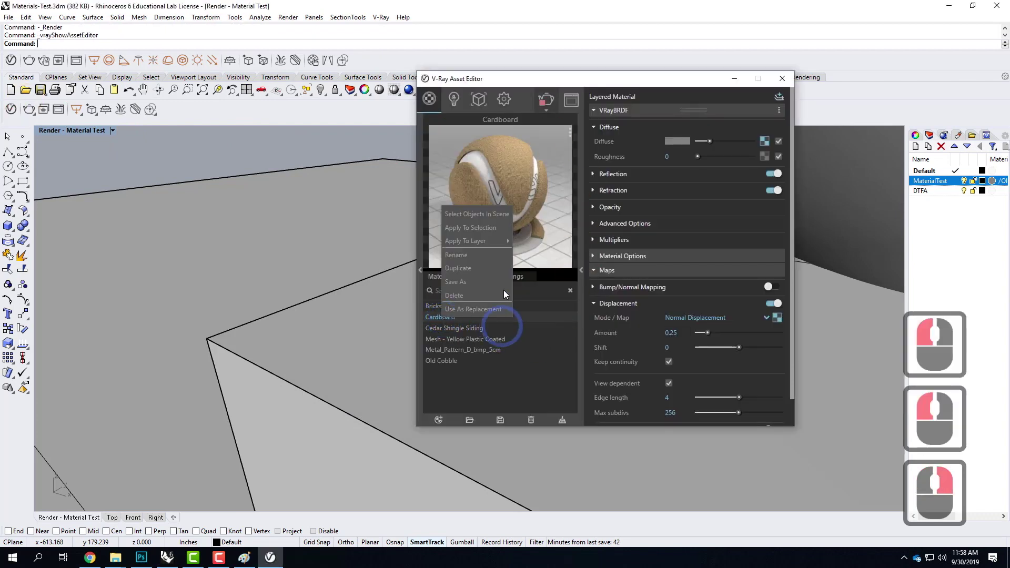
mouse_move(487, 241)
left_click(527, 228)
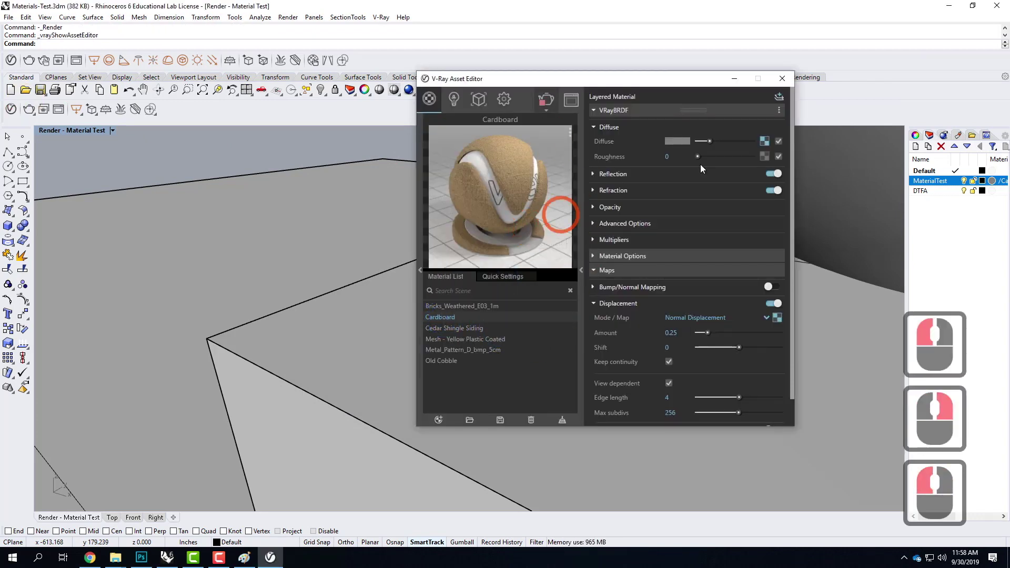
left_click(782, 79)
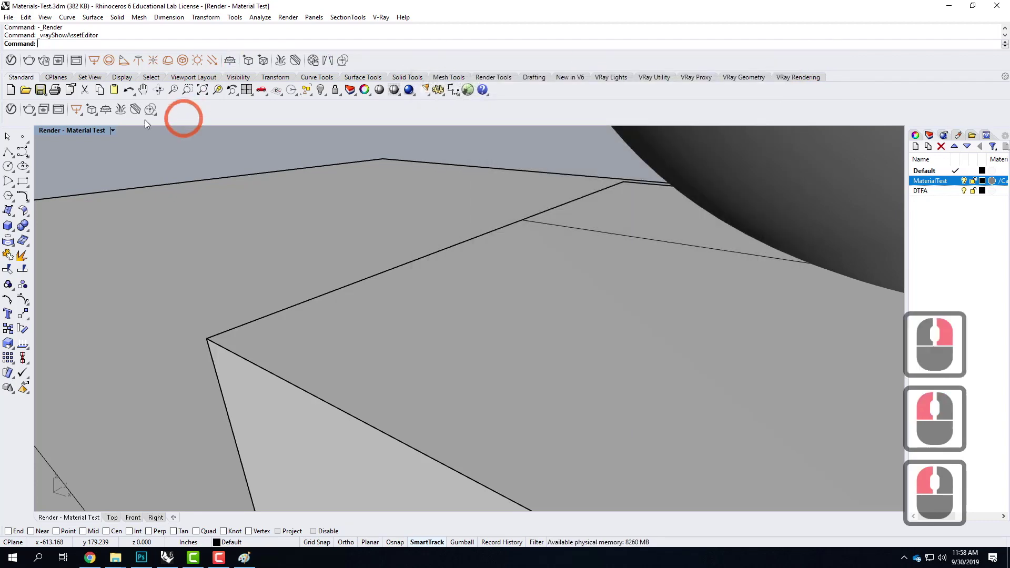
- Render the close-up of the box corner with the Cardboard material and show the result in the V-Ray frame buffer
left_click(29, 109)
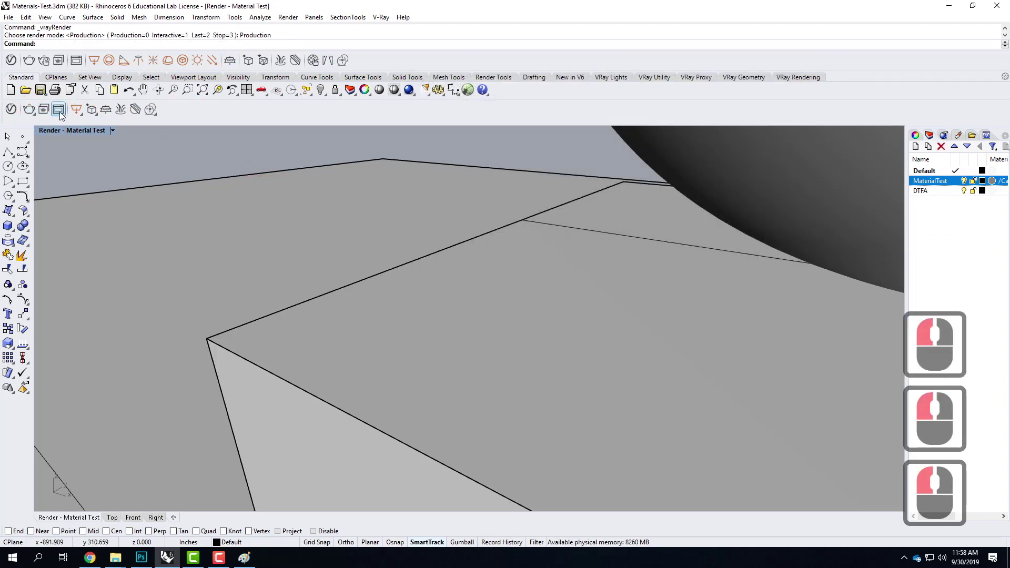
left_click(59, 109)
left_click(202, 119)
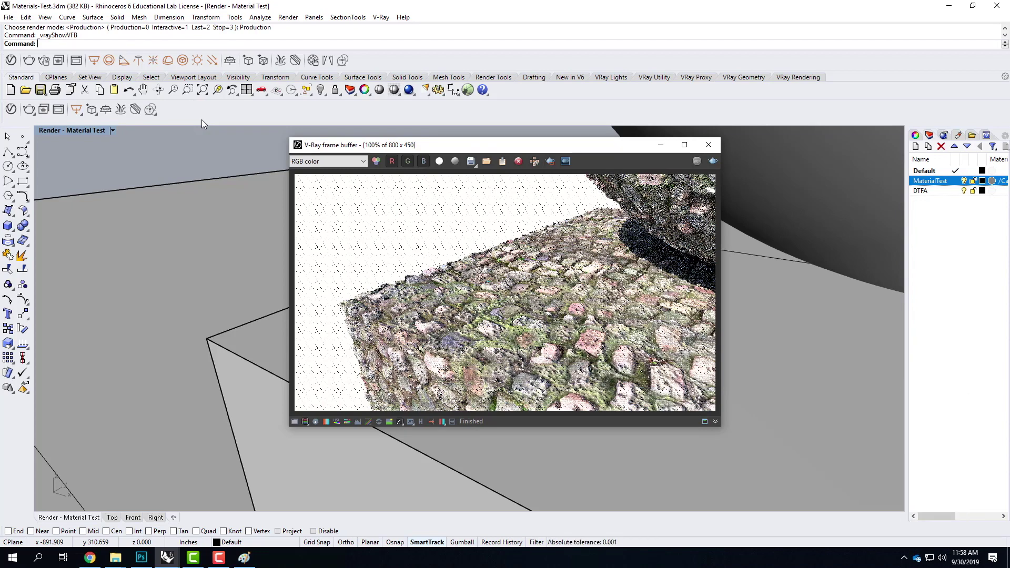
left_click(28, 109)
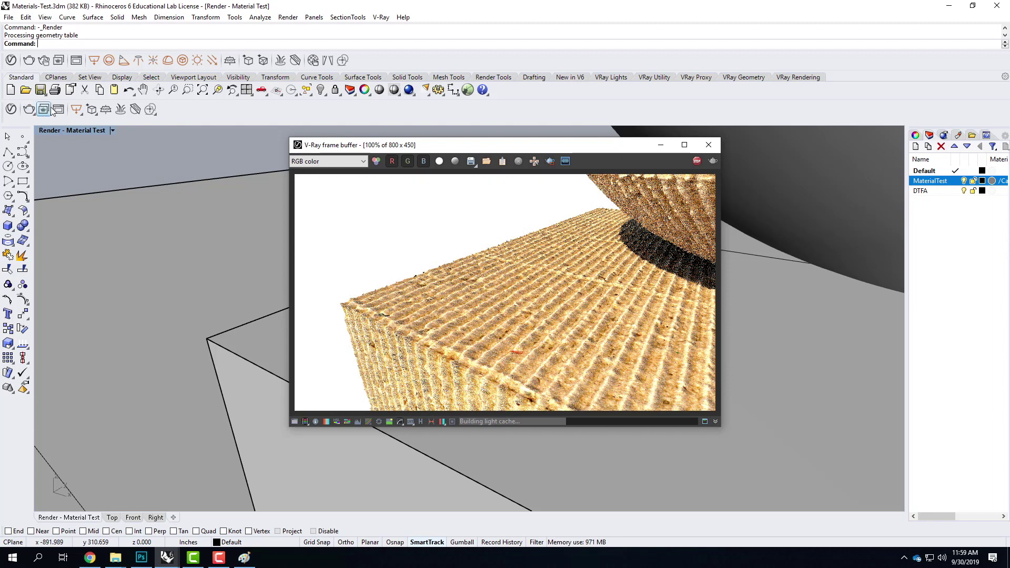
- Close the frame buffer and restore the saved view Render - Material Test
left_click(709, 144)
left_click(92, 109)
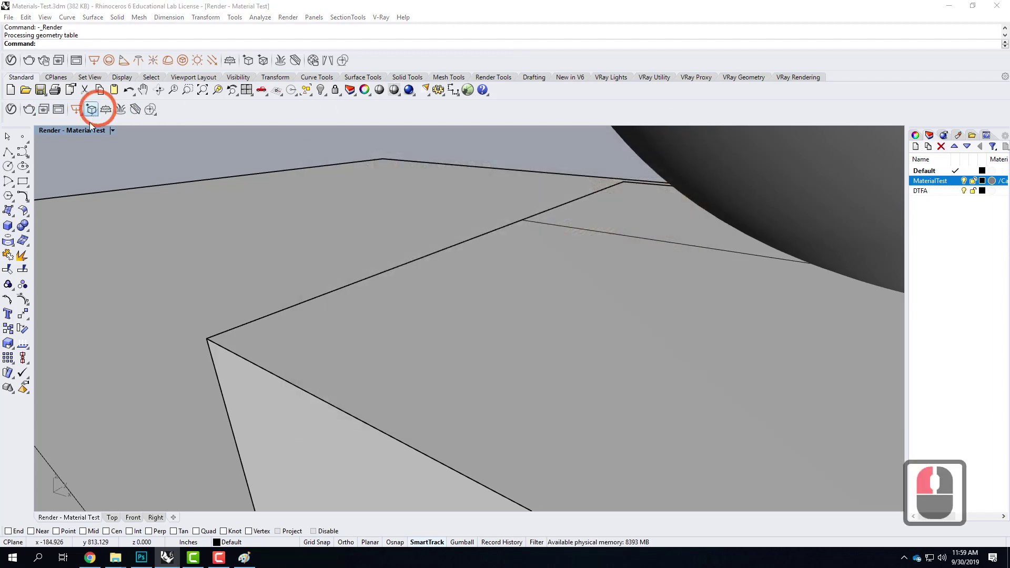
left_click(113, 130)
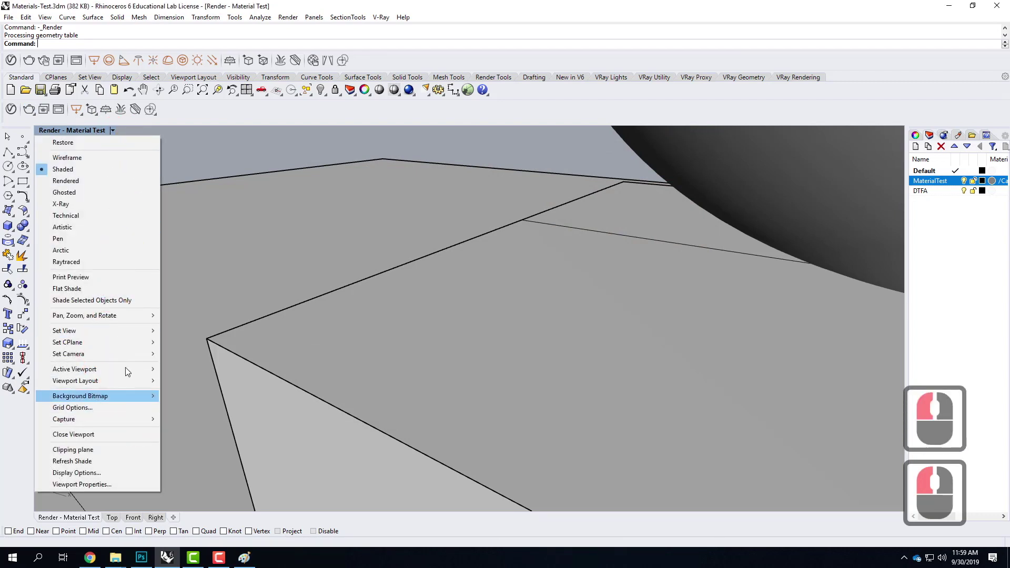
mouse_move(119, 335)
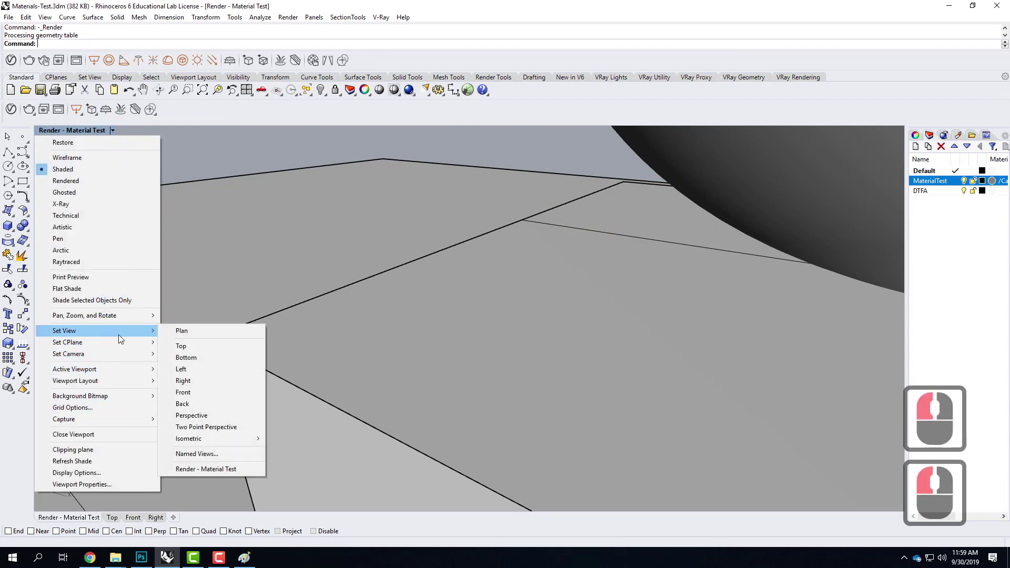
left_click(226, 467)
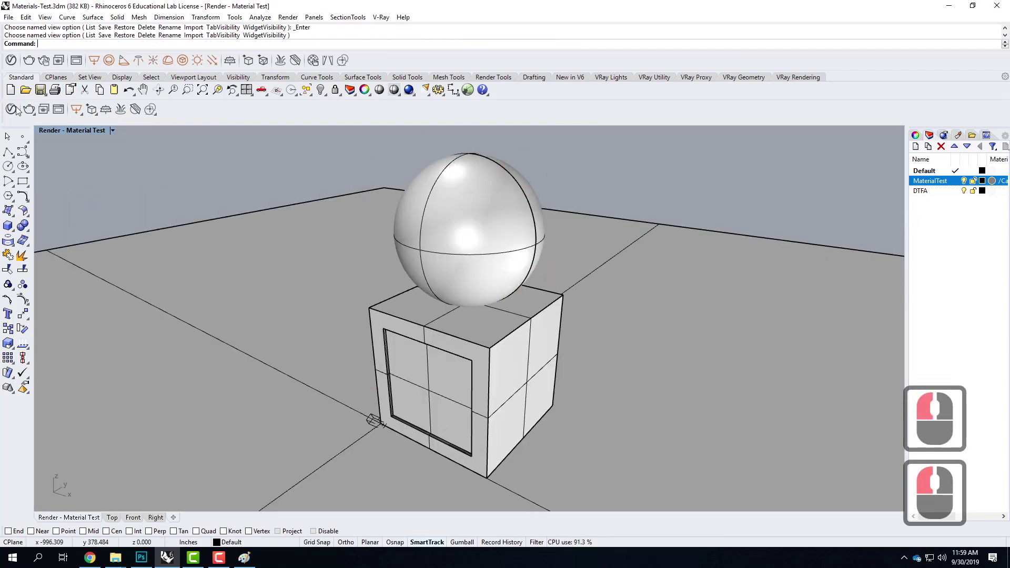
- Run a production render of the full sphere and box in the restored view
left_click(29, 111)
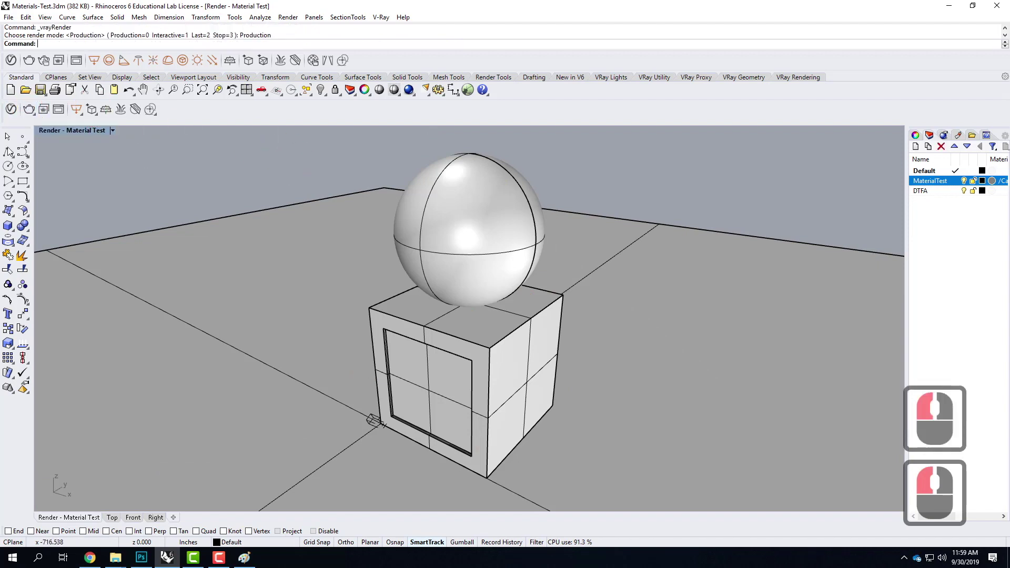
left_click(44, 109)
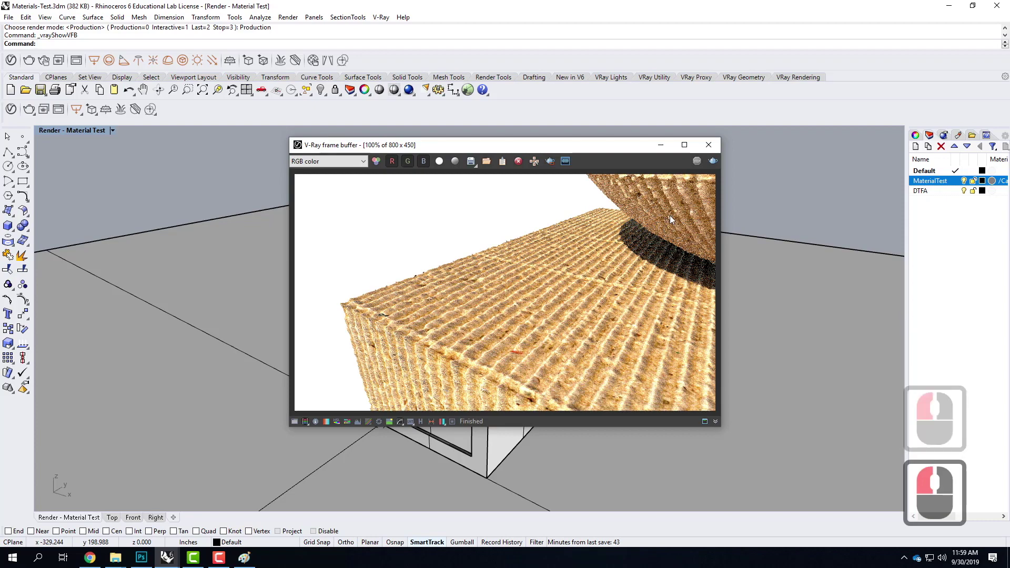
left_click(29, 110)
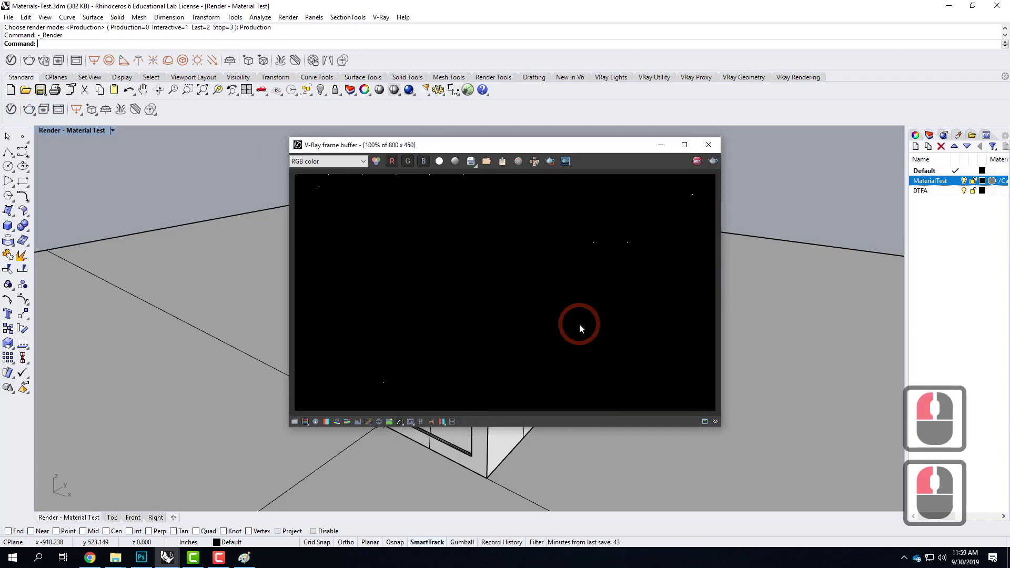
- Start saving the Cardboard material to file and create a new folder named Cardboard inside the F2019 folder
left_click(11, 110)
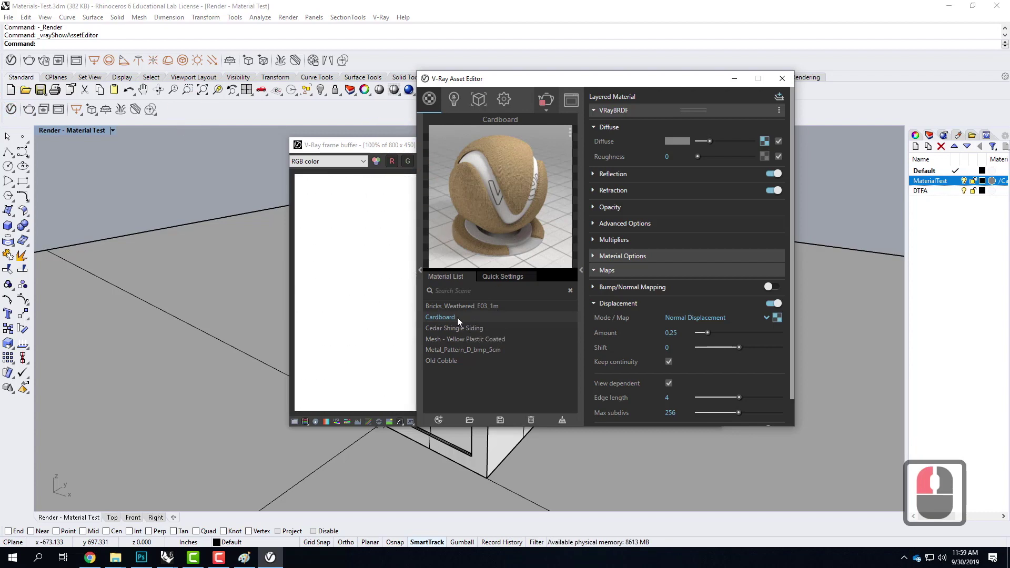
left_click(501, 421)
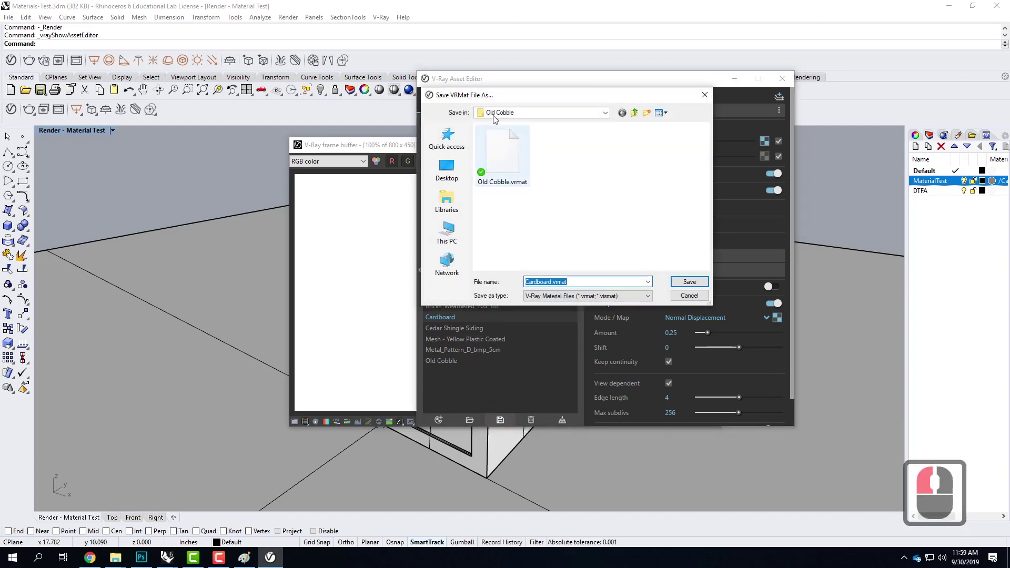
left_click(634, 112)
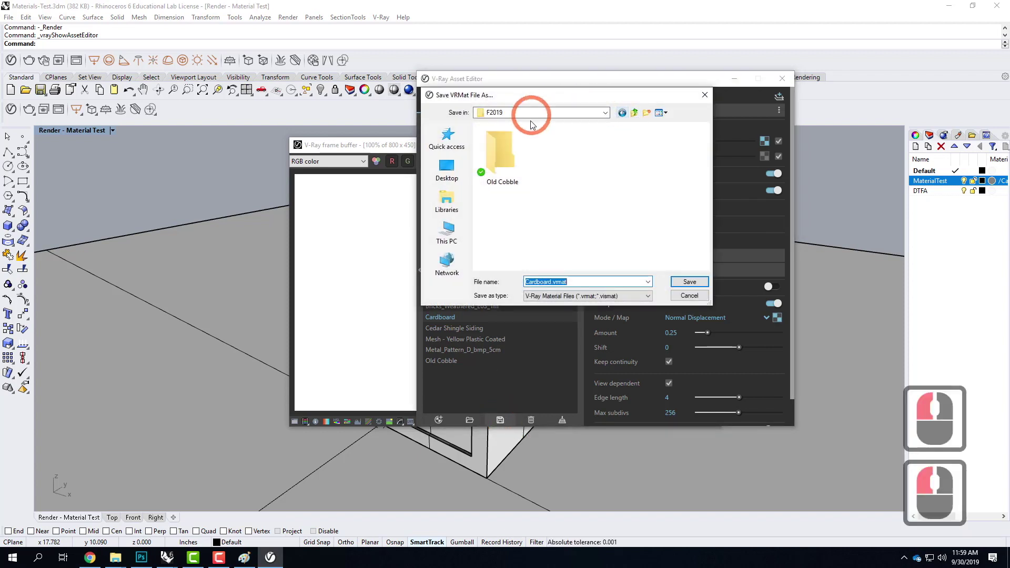
right_click(532, 240)
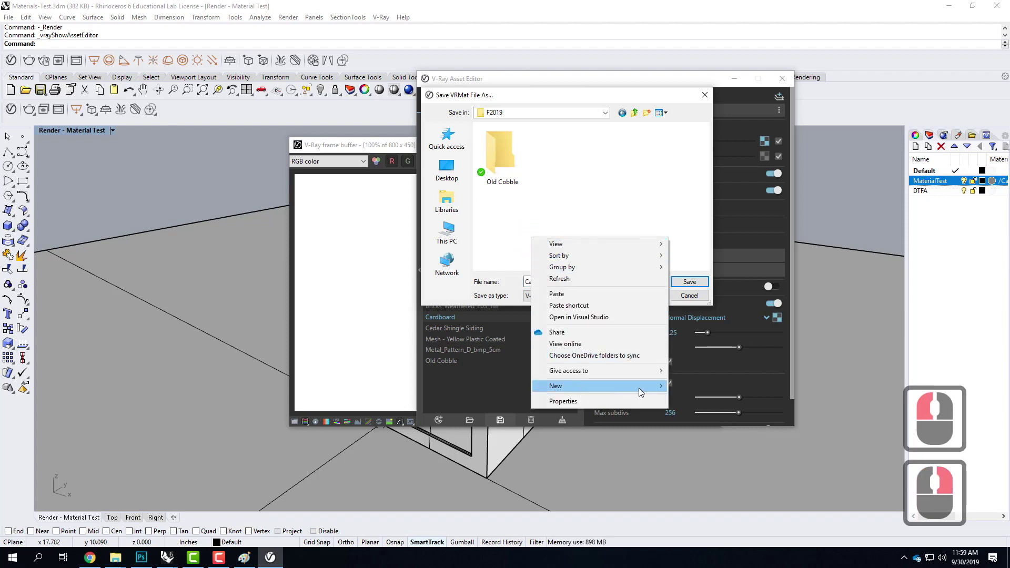
left_click(651, 388)
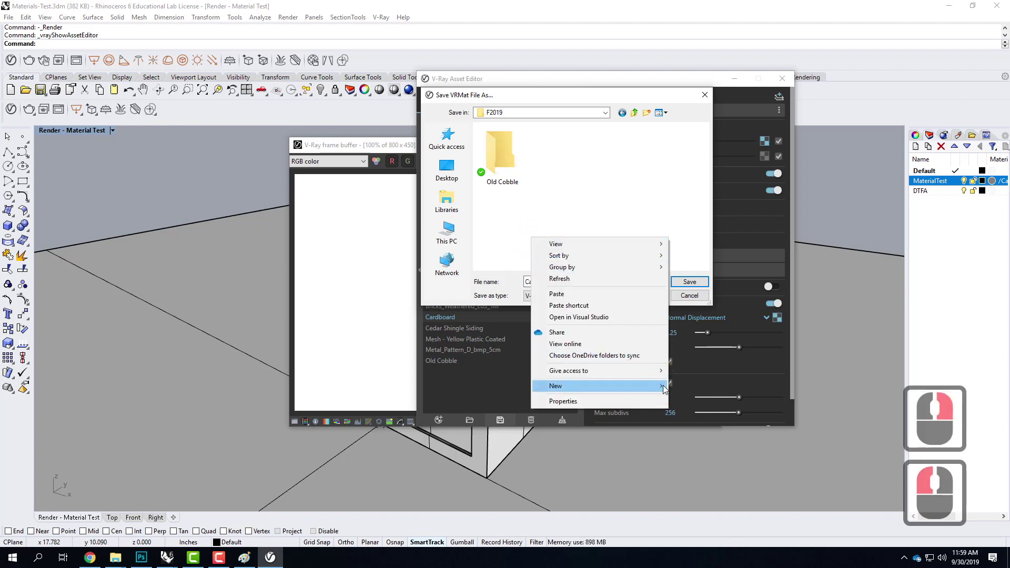
mouse_move(654, 388)
left_click(692, 387)
left_click(594, 256)
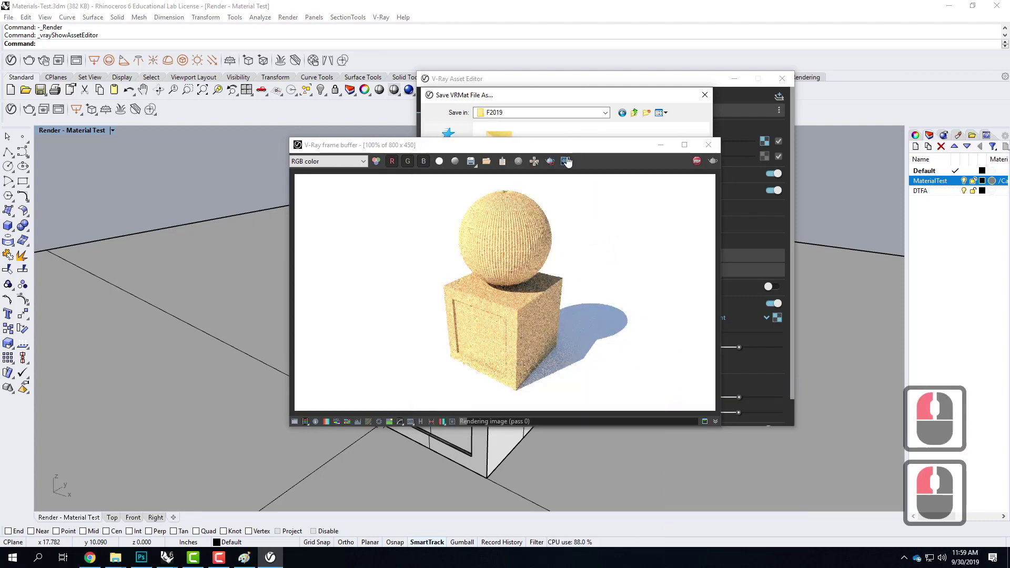
left_click(595, 100)
left_click(577, 169)
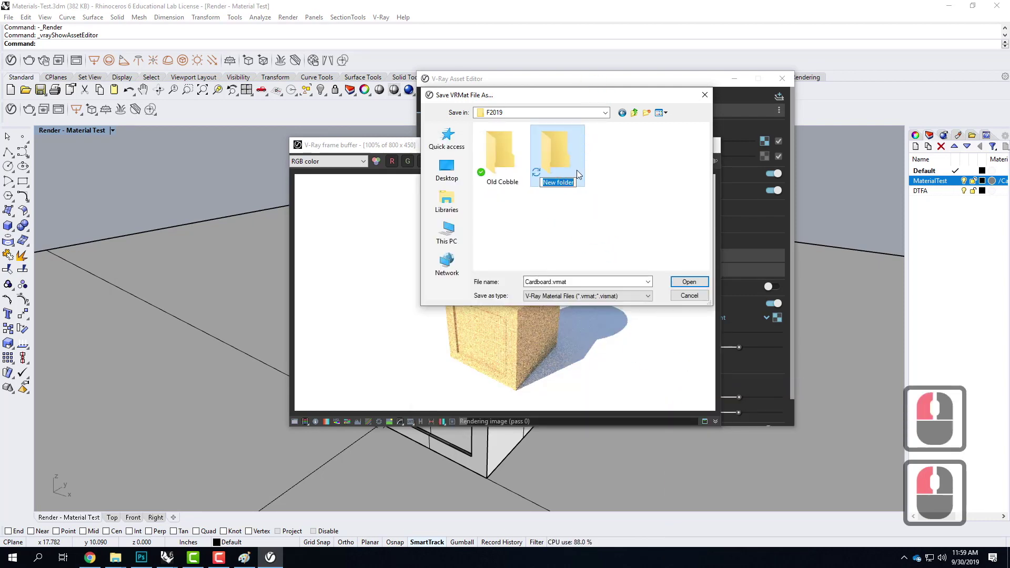
type("Cardboard")
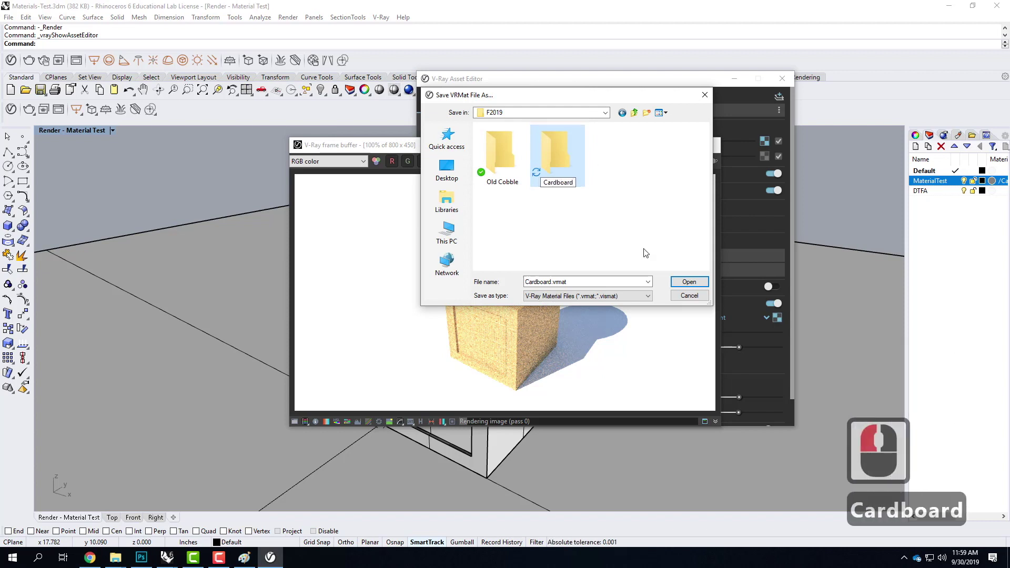
- Save the material as Cardboard.vrmat in the new Cardboard folder and bring the render window forward
double_click(541, 146)
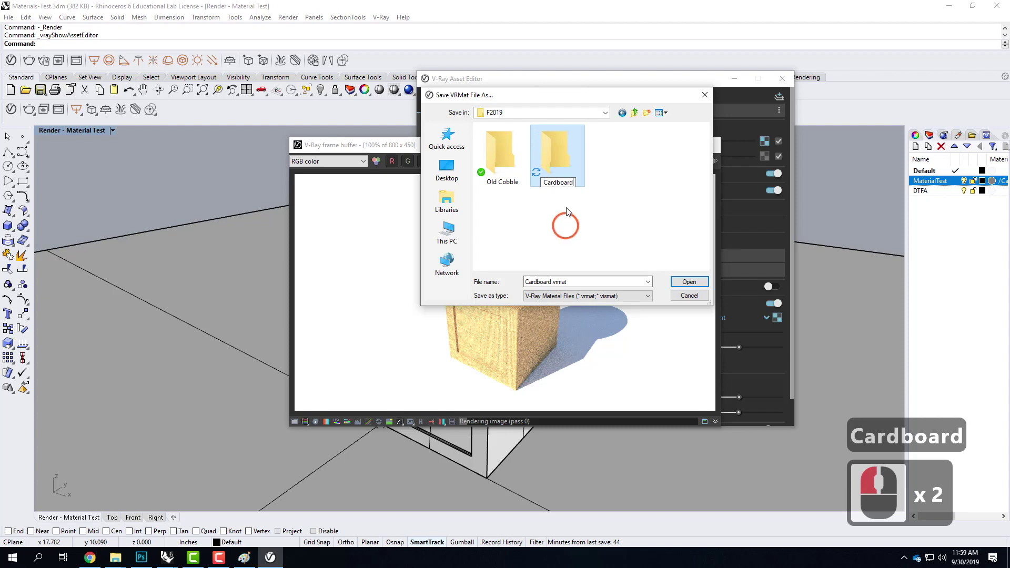
double_click(558, 153)
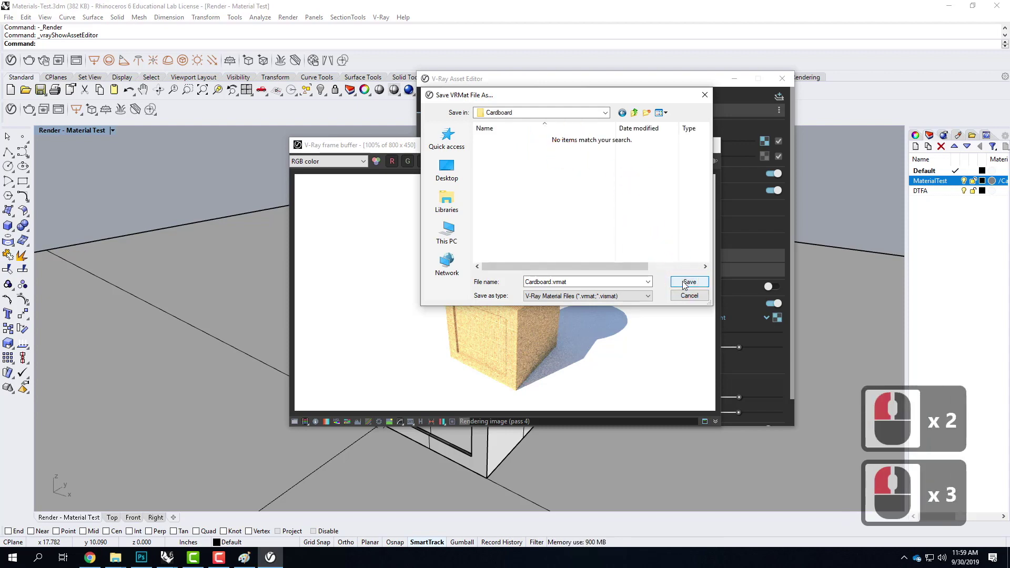
left_click(686, 282)
left_click(393, 146)
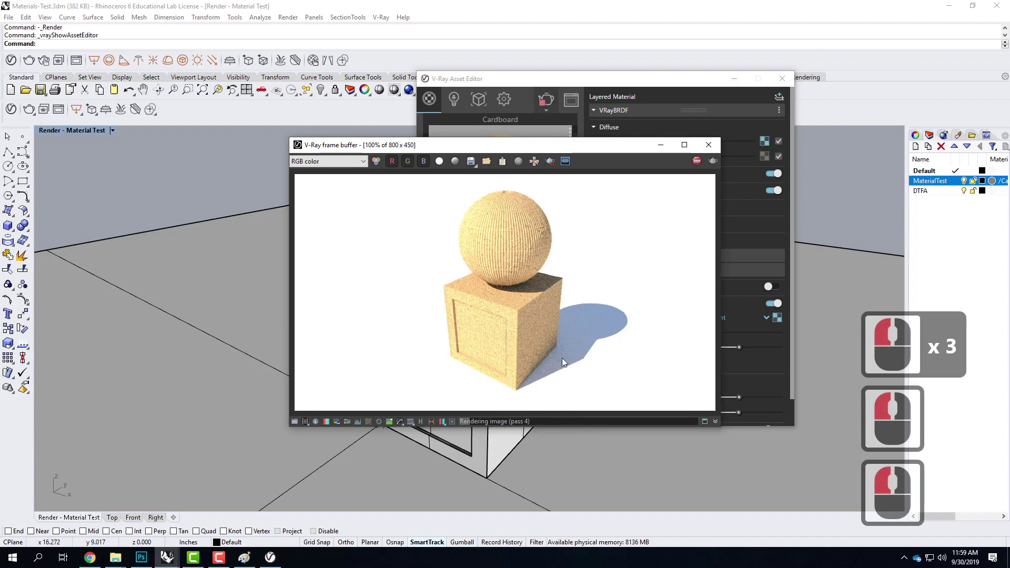
- Switch to File Explorer and copy diffuse.tif and displacement.tif from the corrugatedCard folder in Downloads
left_click(115, 558)
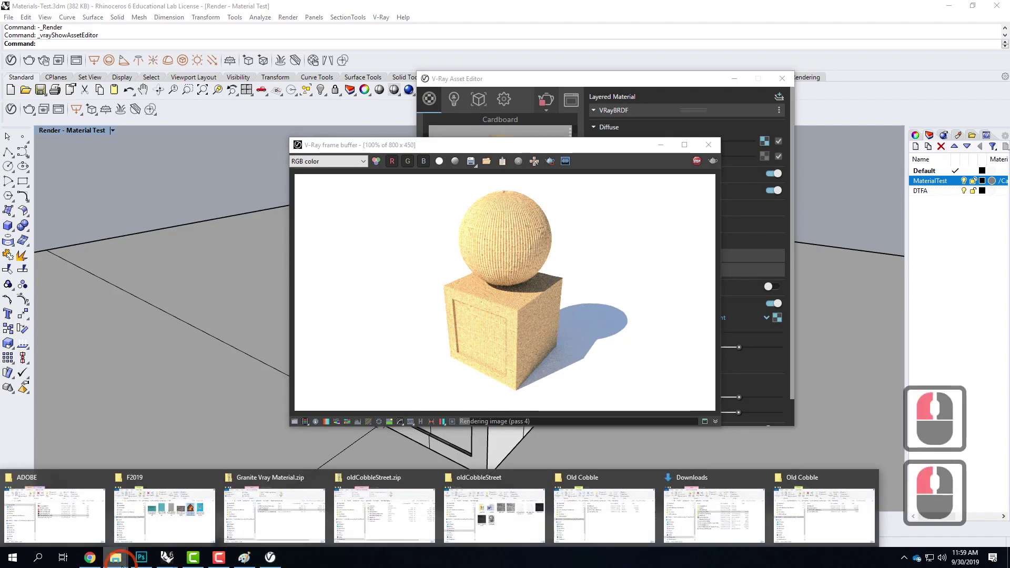
left_click(721, 518)
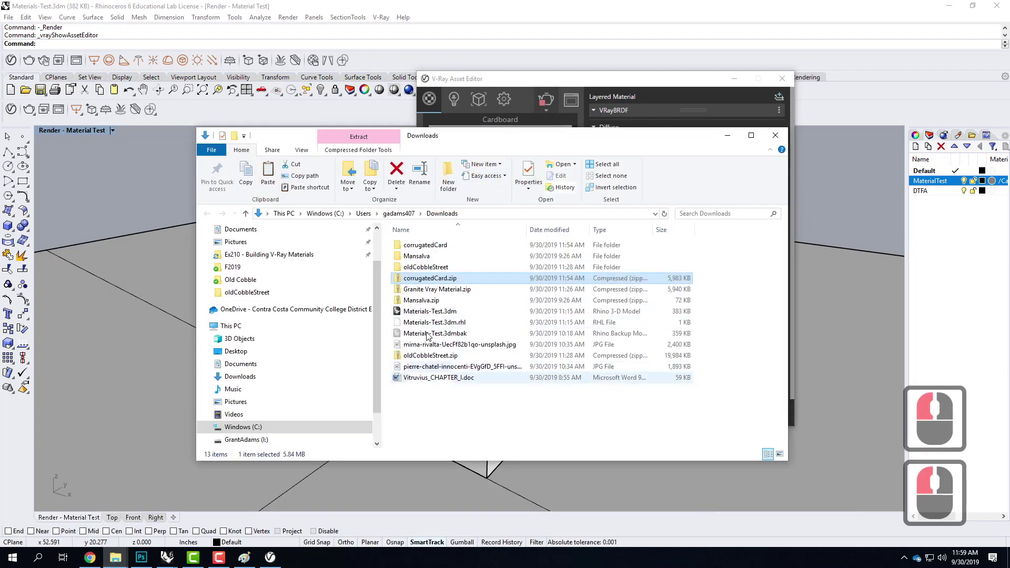
double_click(424, 245)
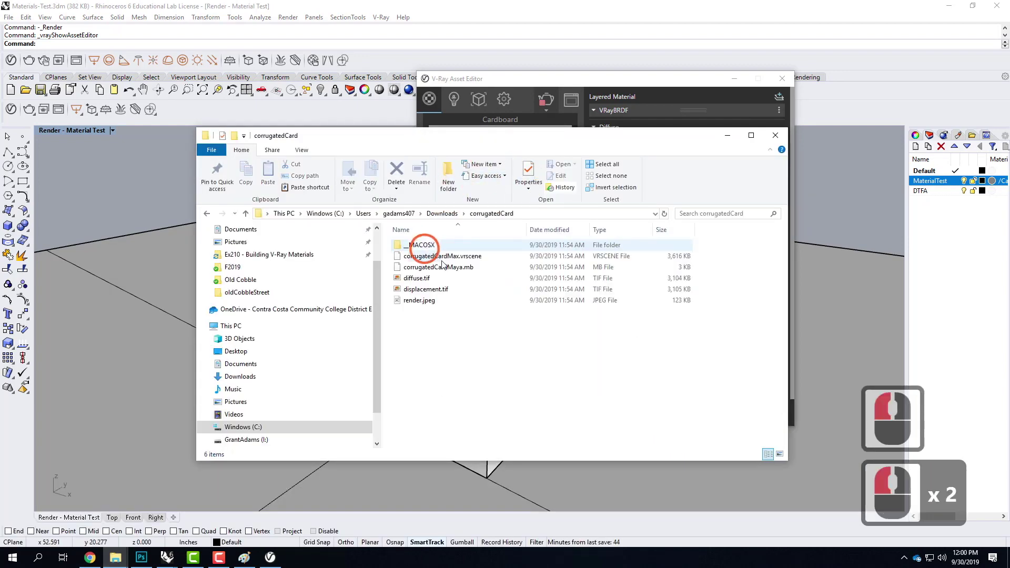
left_click(432, 281)
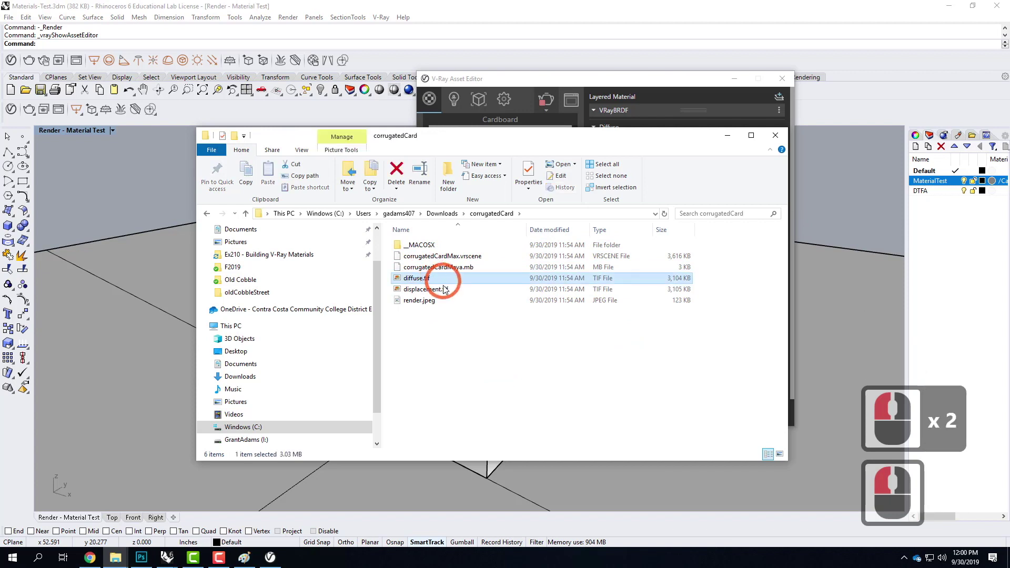
left_click(437, 289, "ctrl")
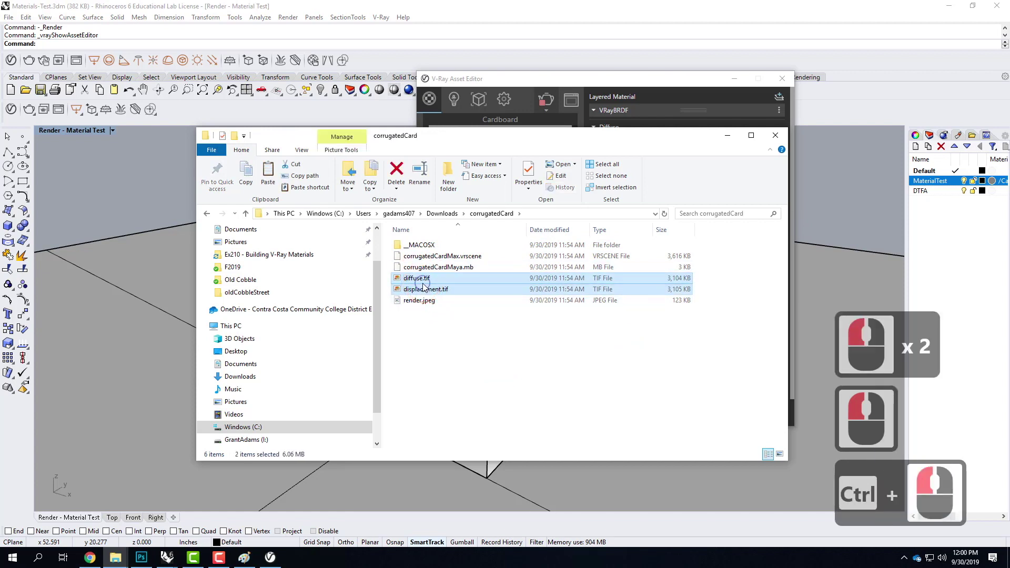
right_click(424, 287)
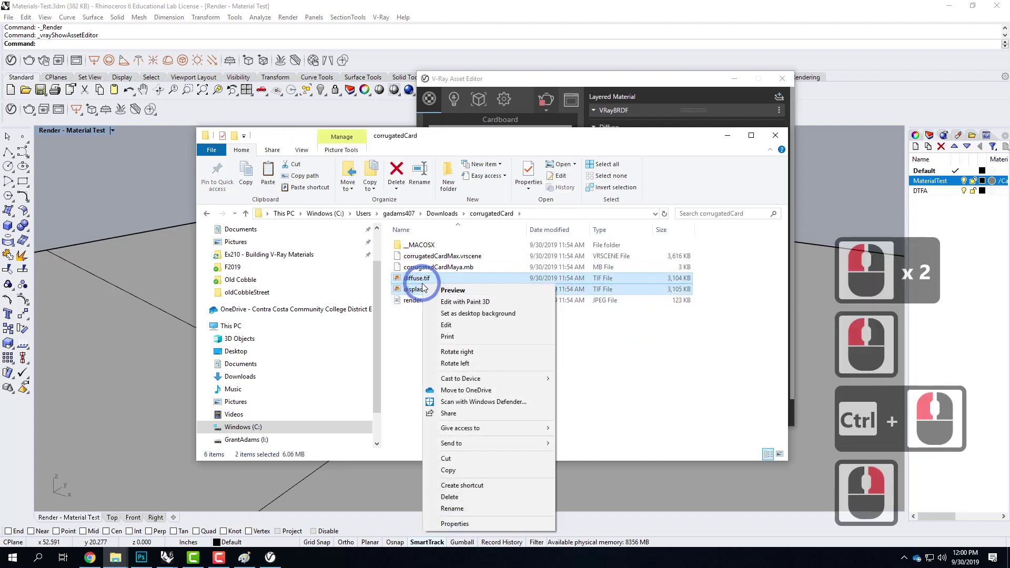
left_click(479, 469)
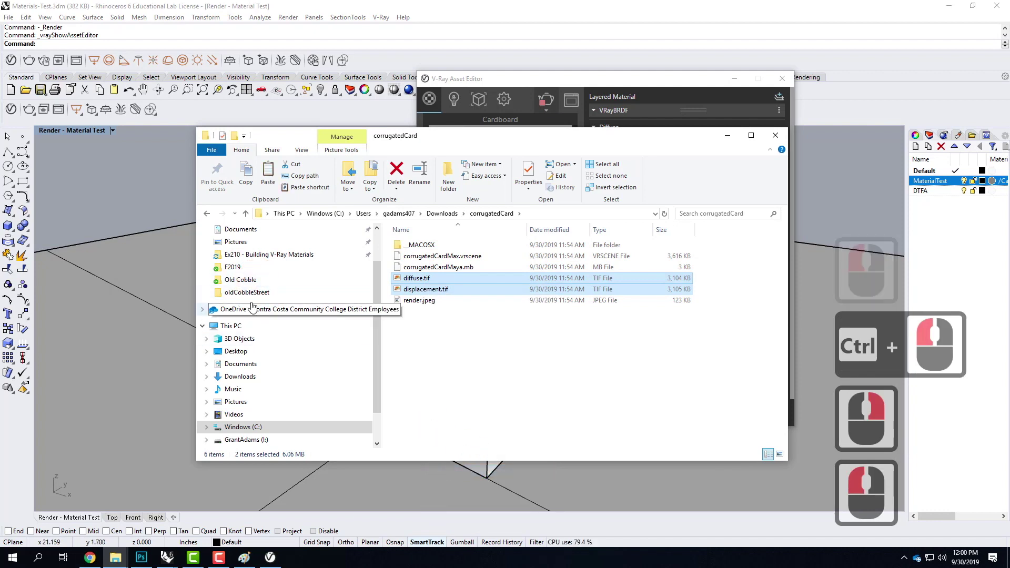
- Paste the two copied texture maps into the Cardboard folder inside F2019
left_click(232, 267)
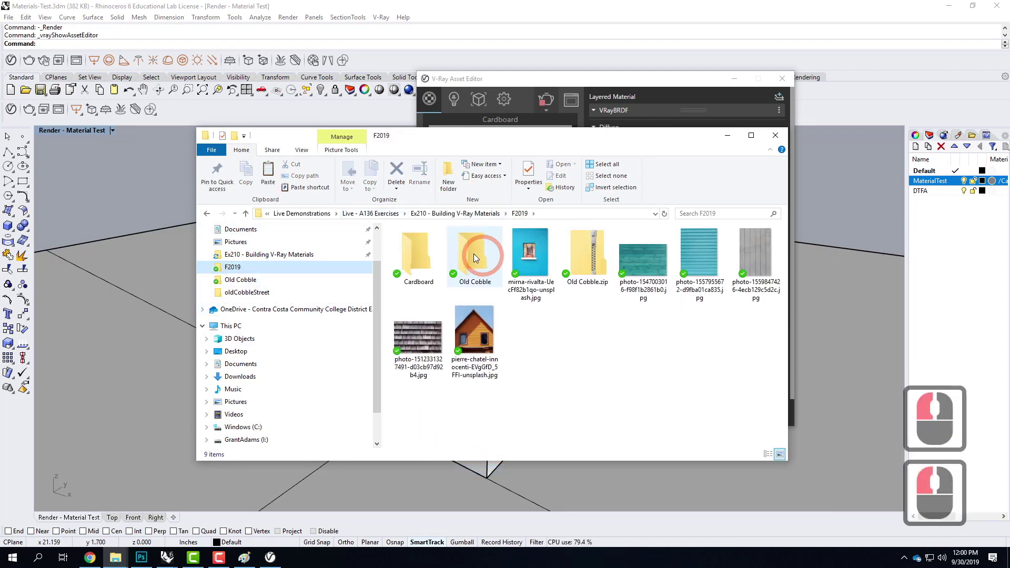
double_click(416, 254)
right_click(430, 294)
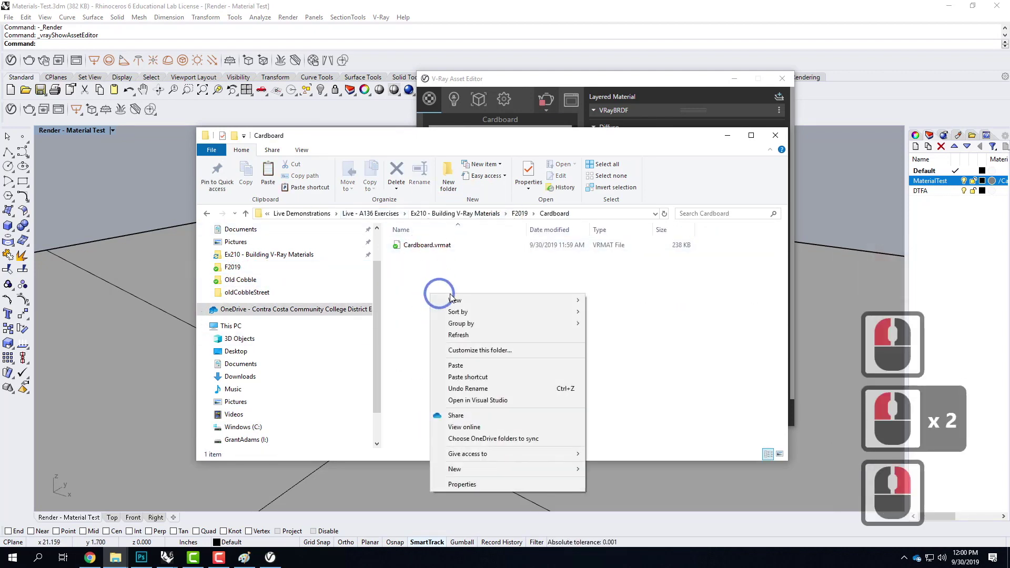
left_click(488, 367)
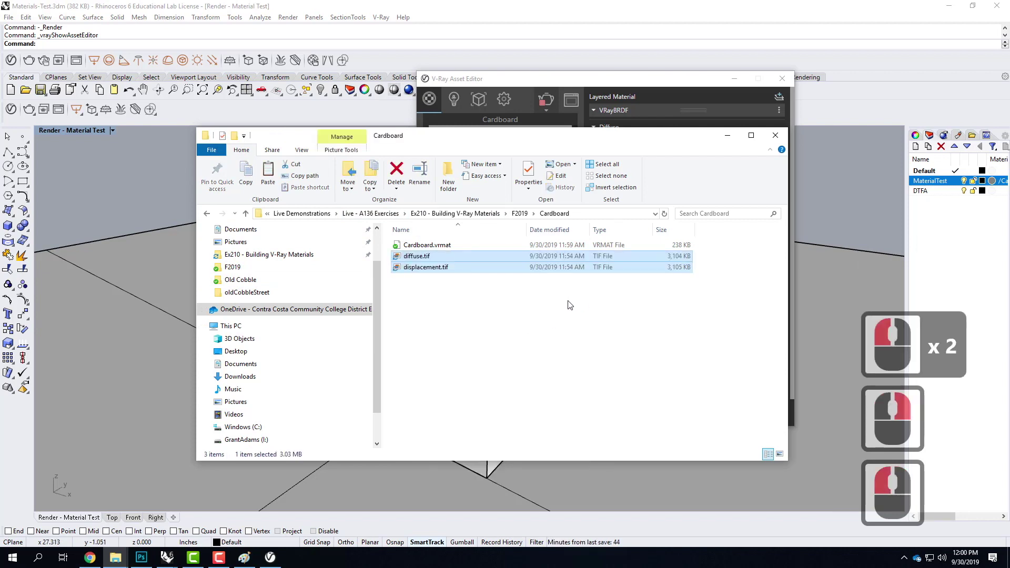
left_click(422, 294)
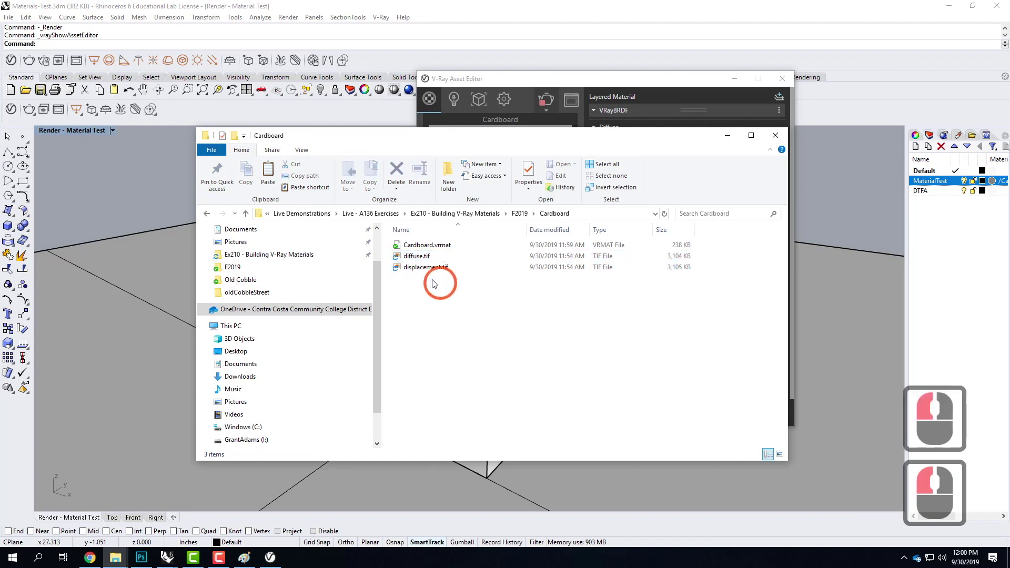
- Save the finished render from the V-Ray frame buffer as a PNG named cardboard_sample in the F2019 Cardboard folder
left_click(481, 80)
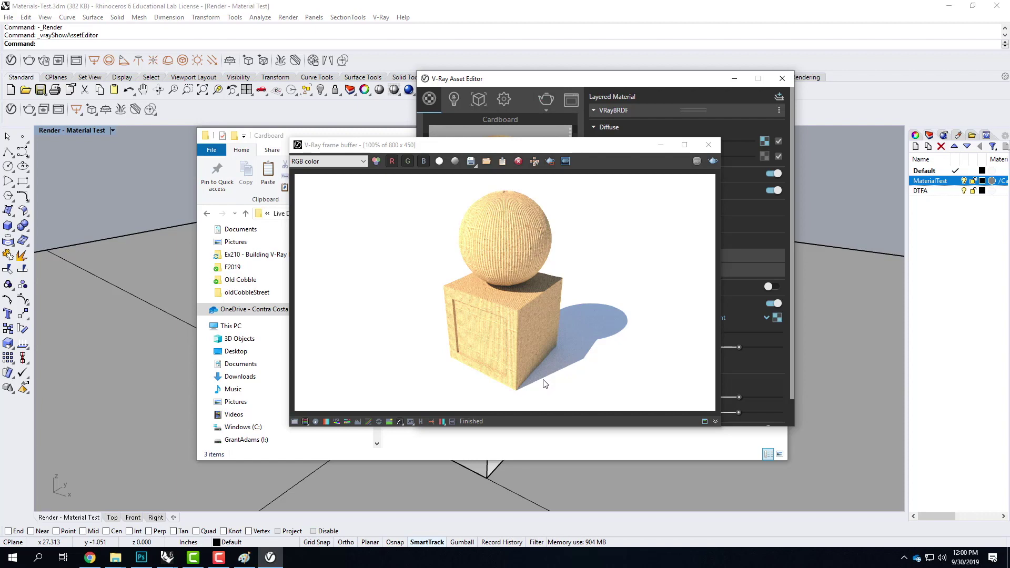
left_click(471, 161)
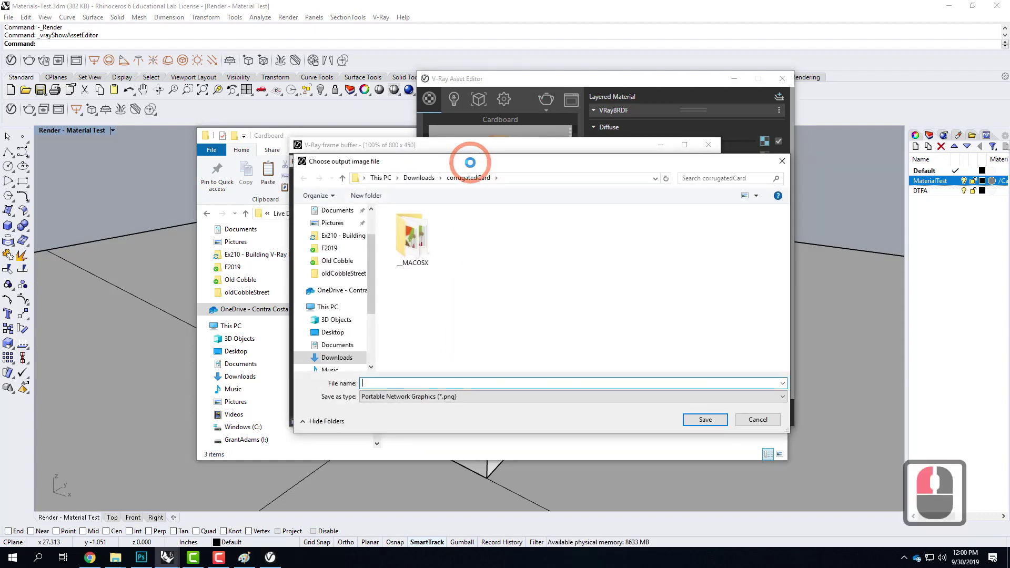
left_click(340, 250)
left_click(465, 243)
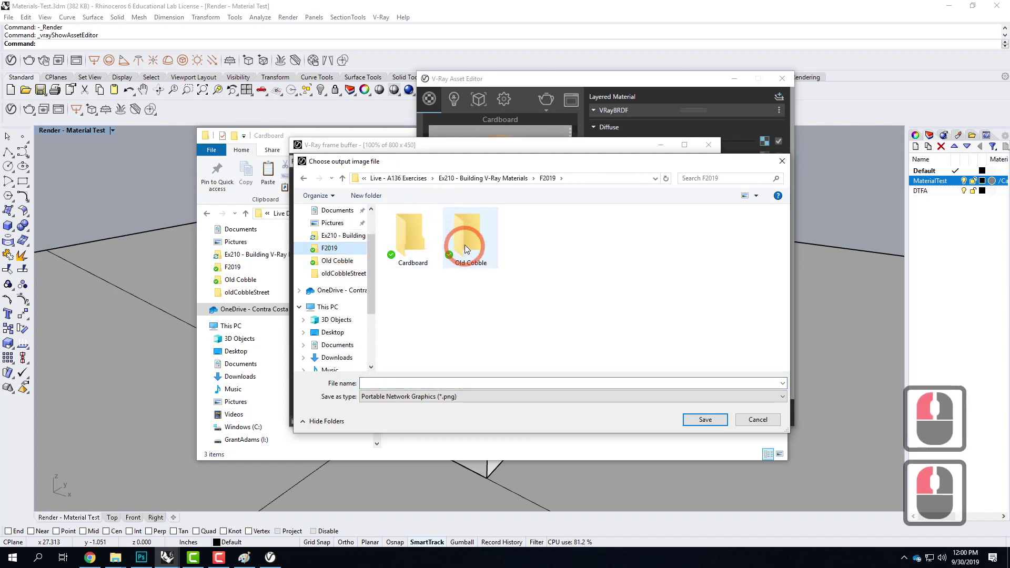
double_click(414, 236)
left_click(400, 382)
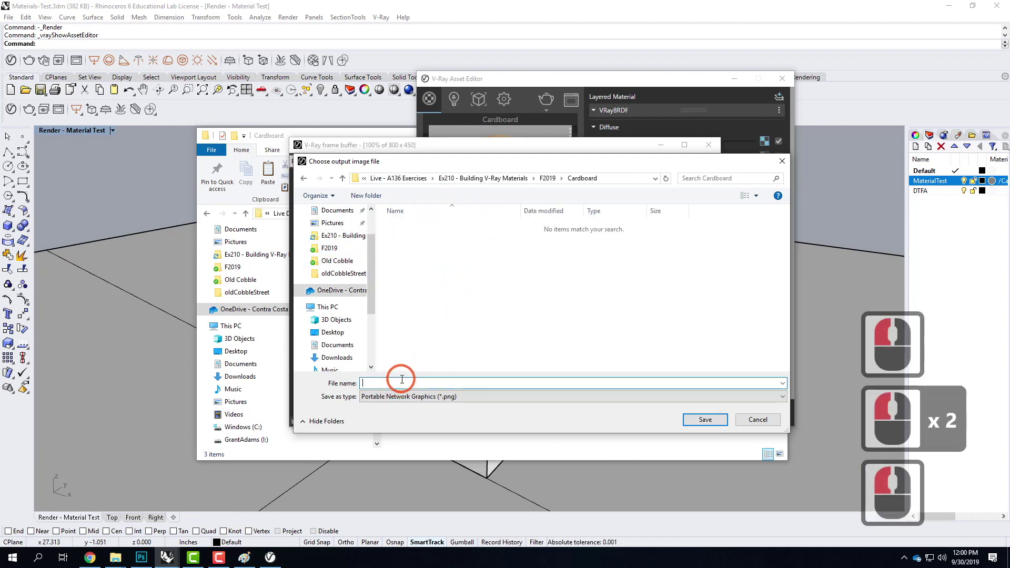
type("cardbo")
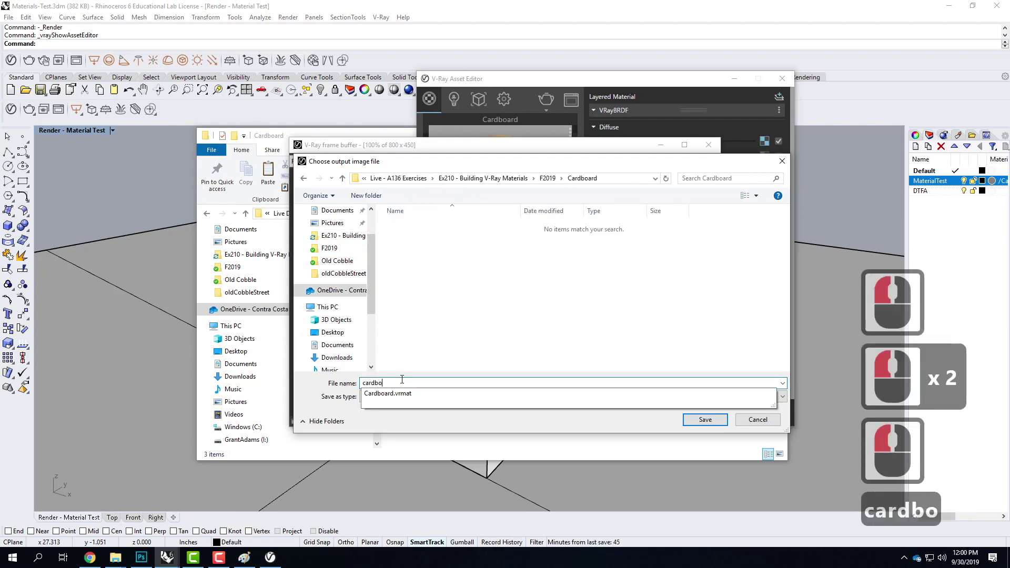
type("ard_sample")
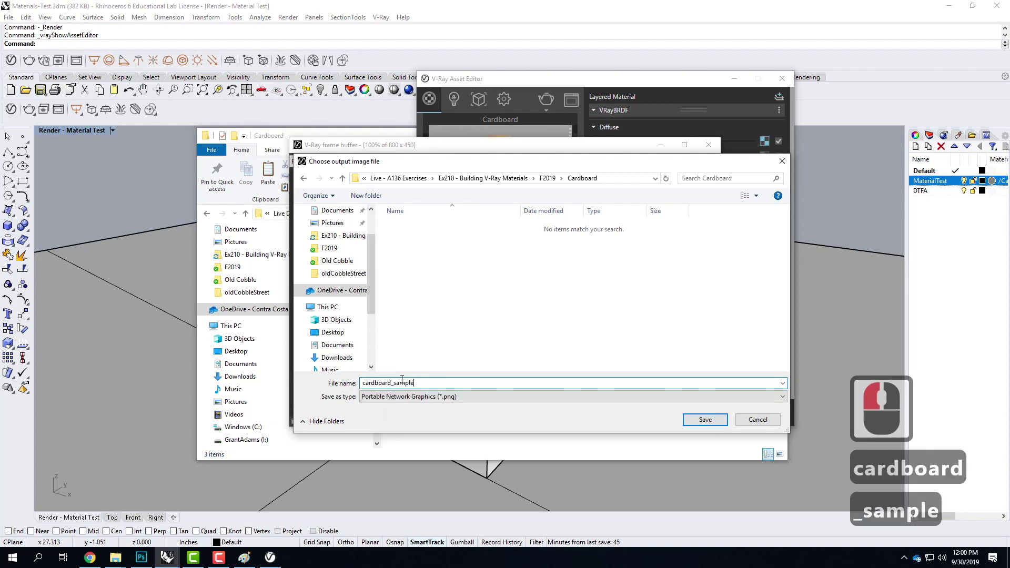
left_click(694, 420)
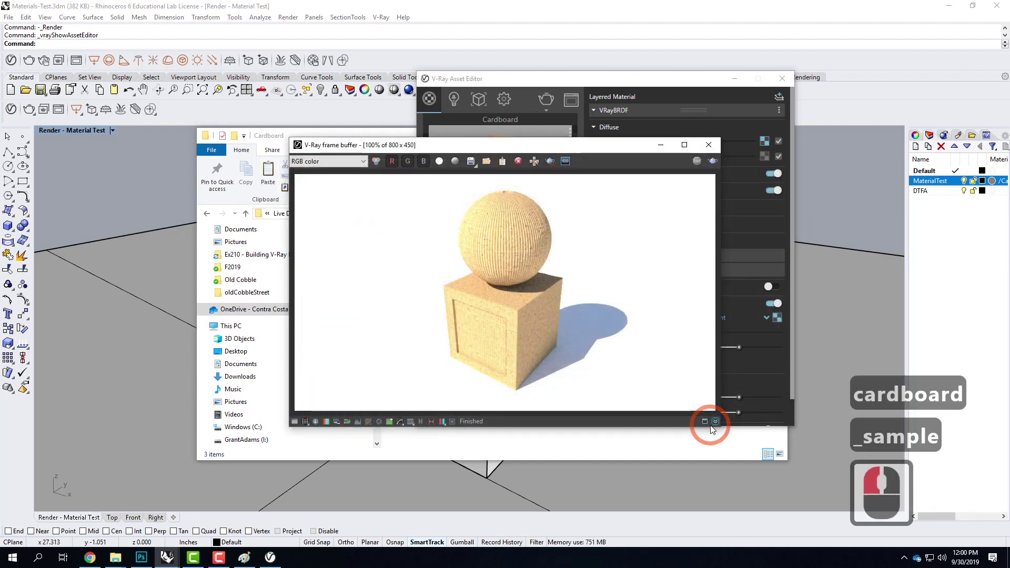
- Return to the F2019 folder in File Explorer and compress the Cardboard folder into a zip file, keeping the default name
left_click(357, 134)
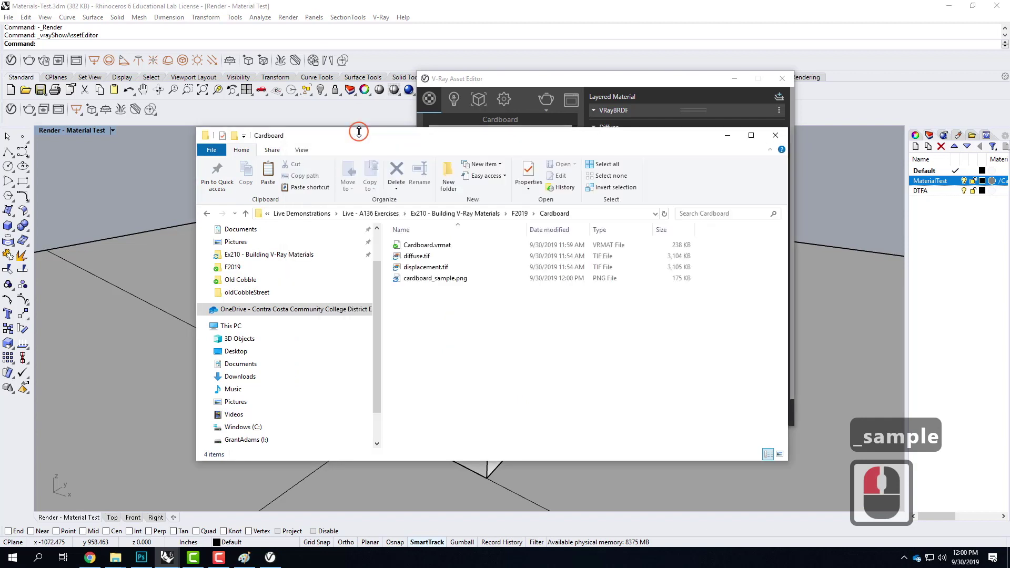
left_click(522, 214)
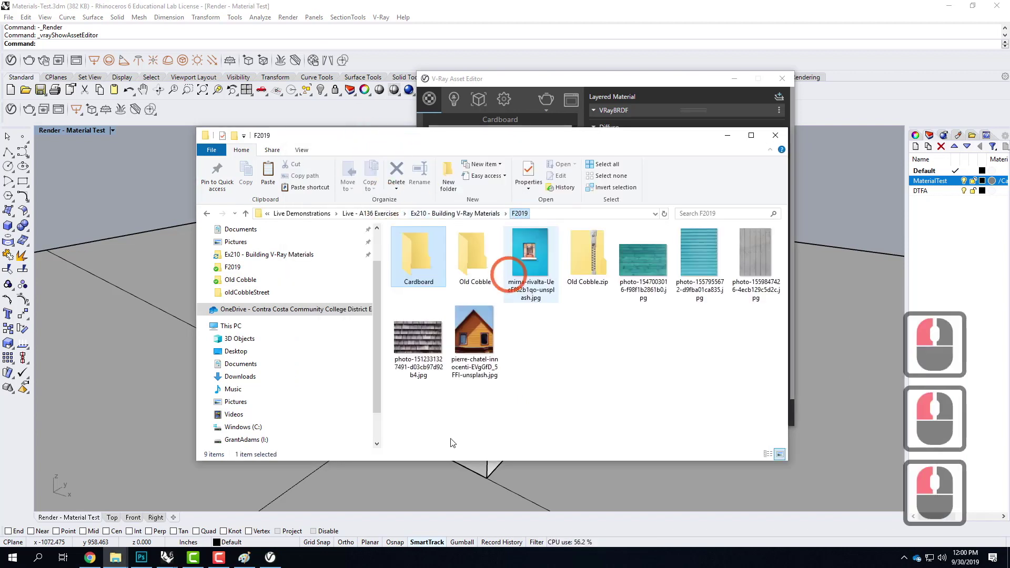
right_click(419, 261)
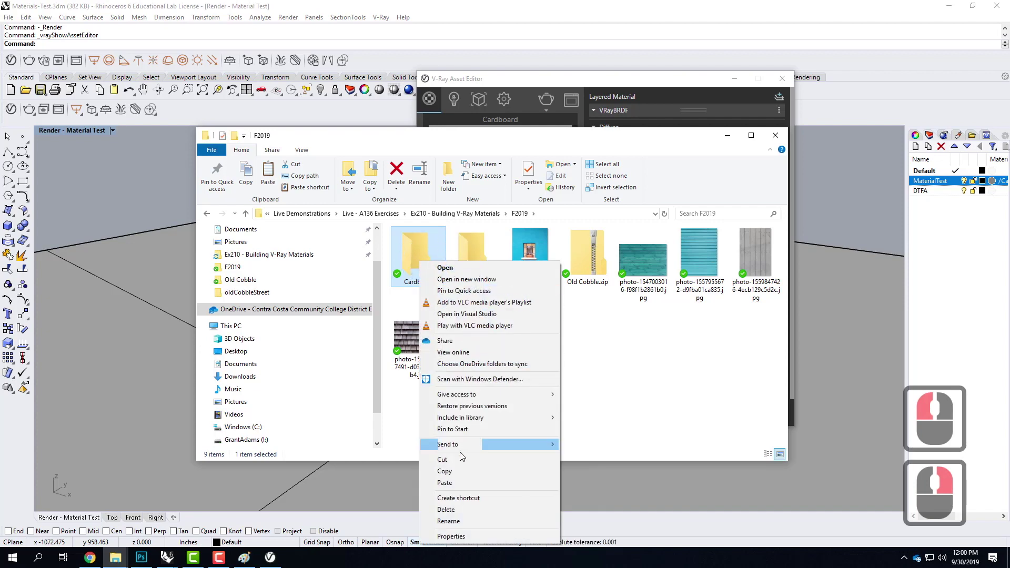
mouse_move(460, 445)
left_click(614, 456)
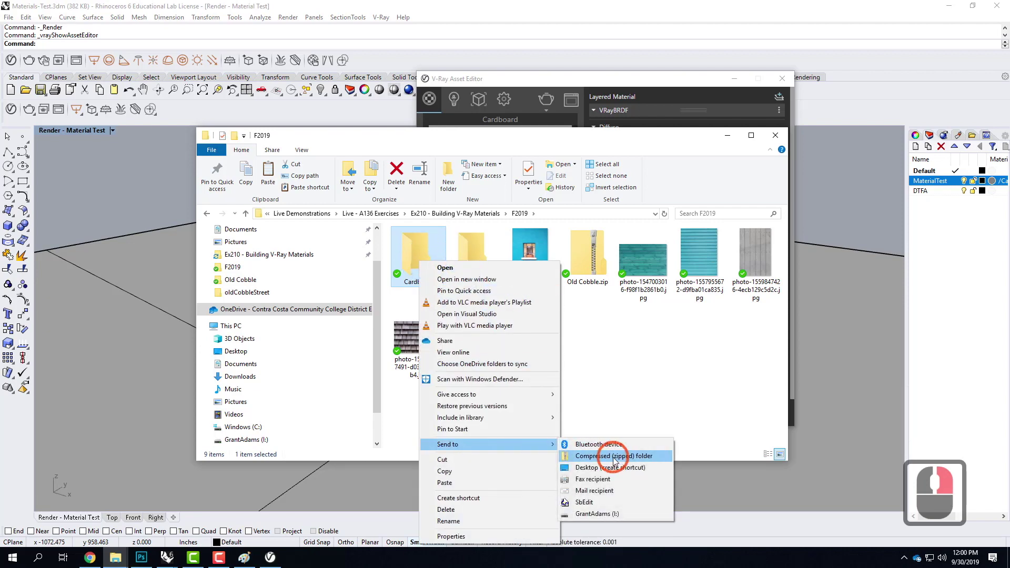
left_click(610, 345)
left_click(545, 270)
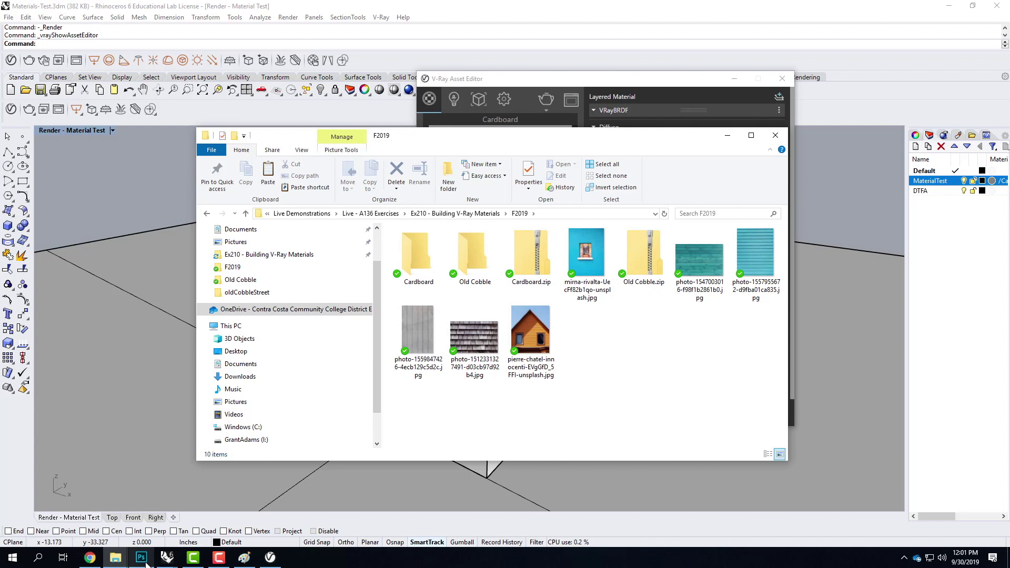
- Switch to Chrome, search Google for unsplash in a new tab and open the Unsplash website
left_click(98, 562)
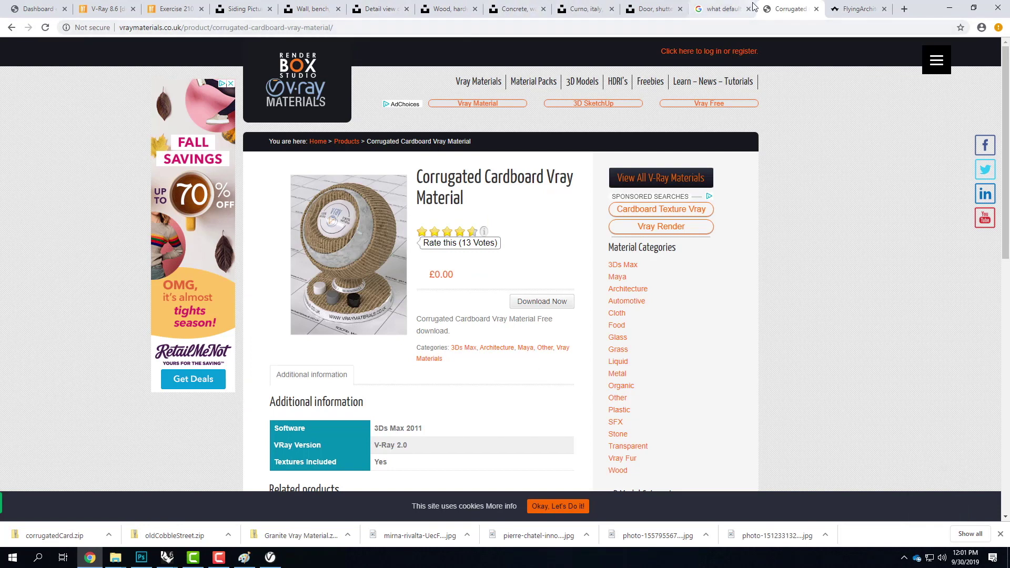
left_click(905, 10)
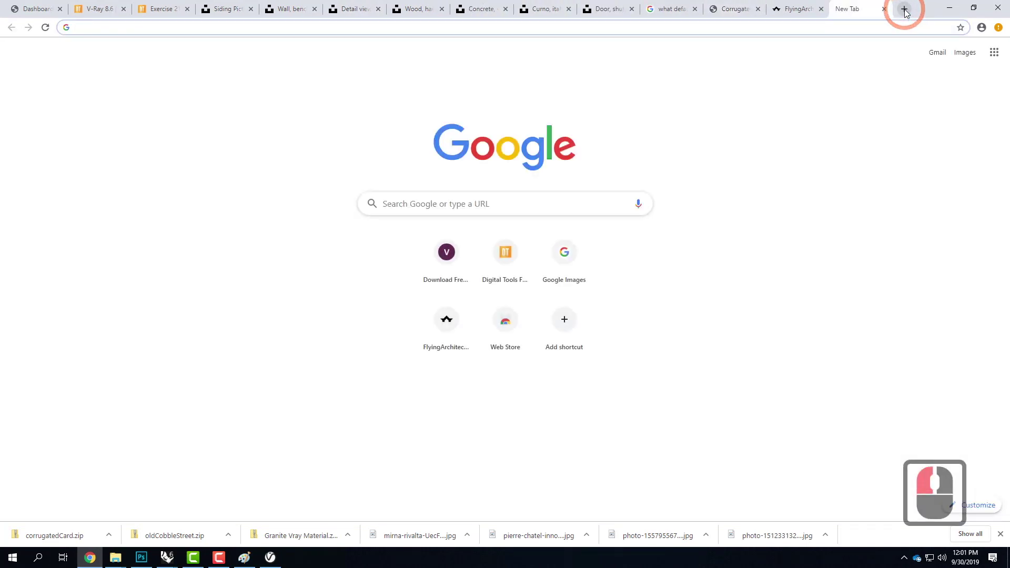
type("uns")
key("Return")
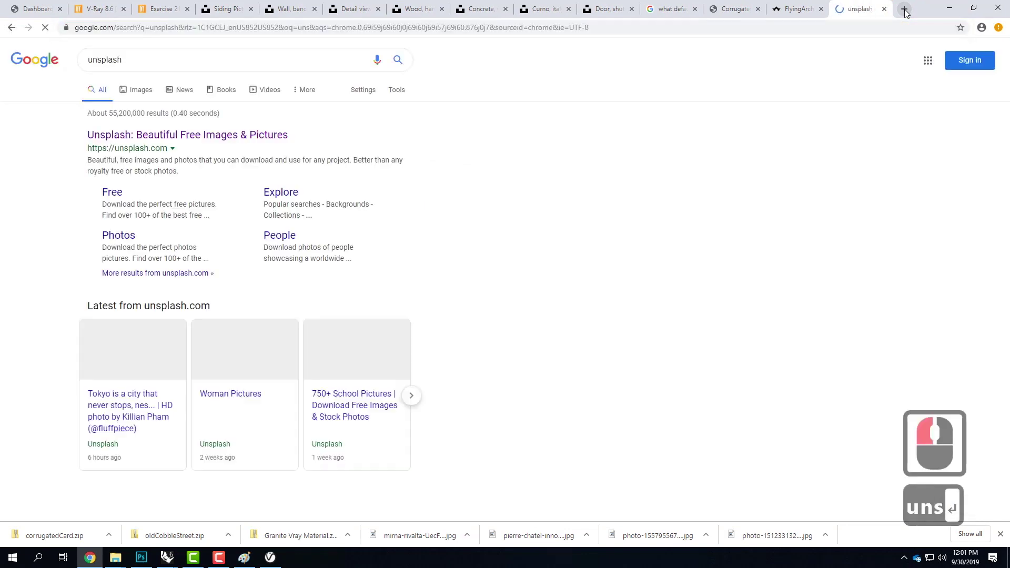
left_click(220, 136)
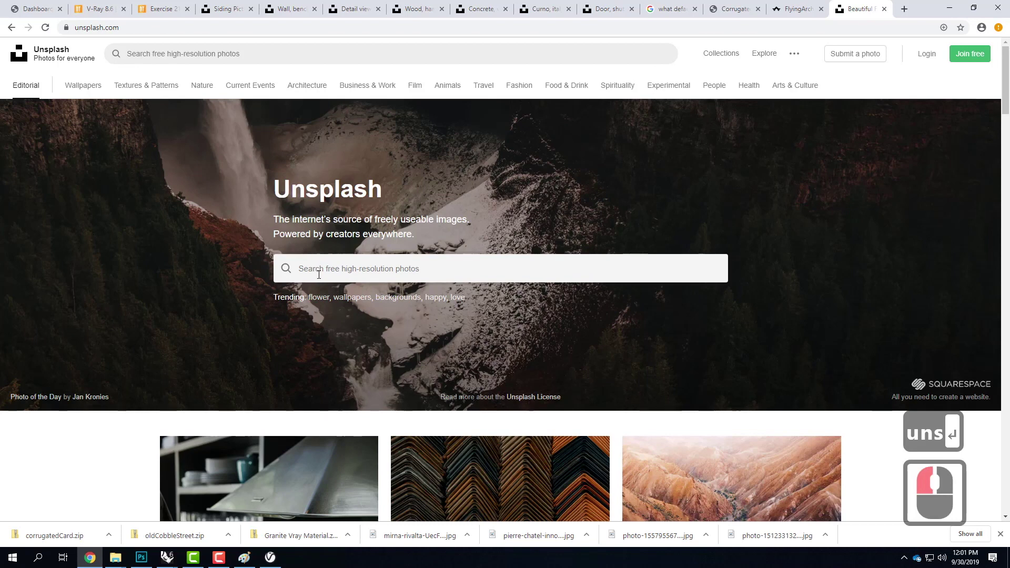
- Search Unsplash for siding and look through the photos for facades usable as a siding texture
left_click(350, 276)
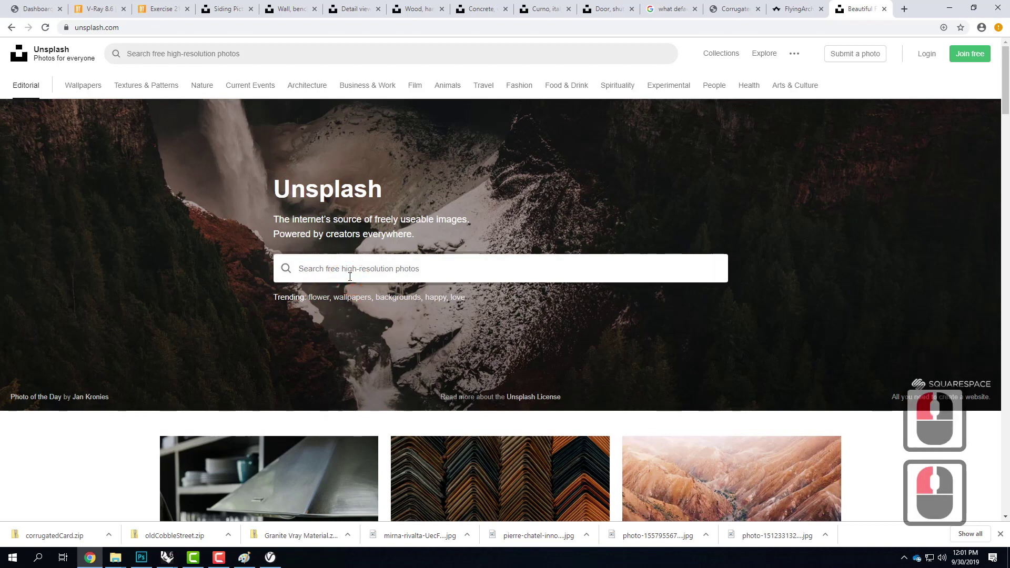
type("siding")
key("Return")
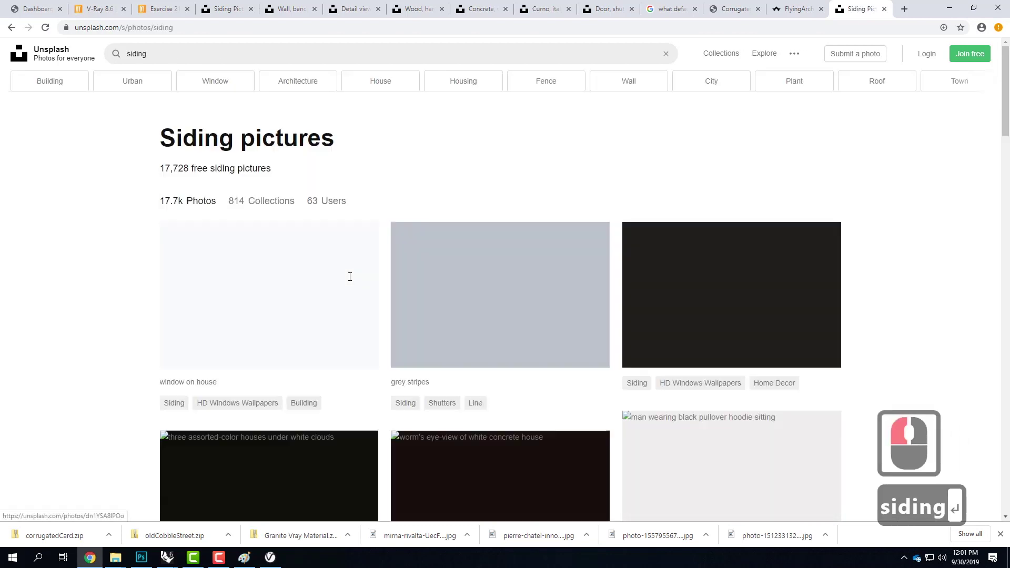
scroll(769, 252, "down", 3)
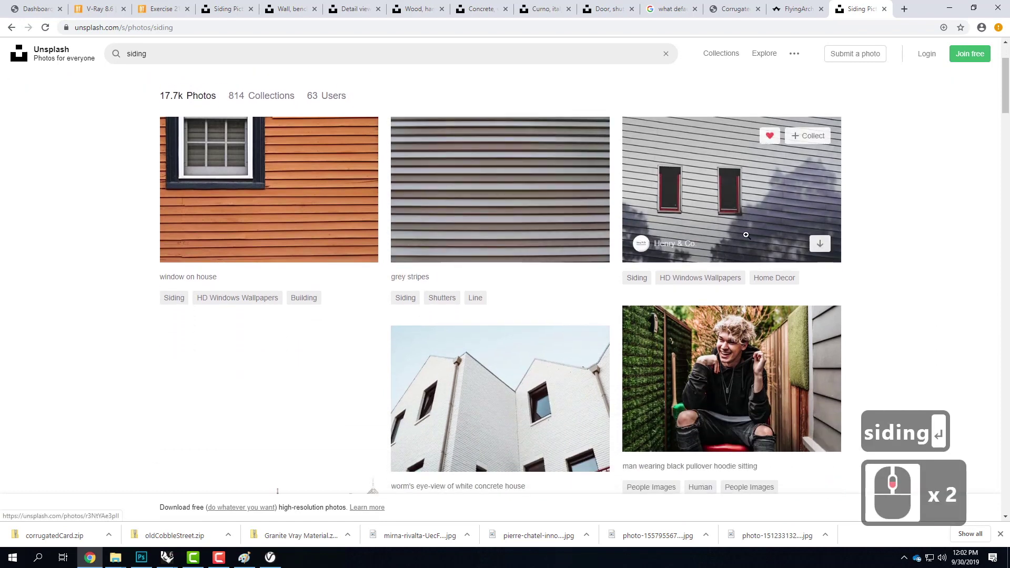
scroll(769, 252, "down", 2)
scroll(766, 255, "down", 12)
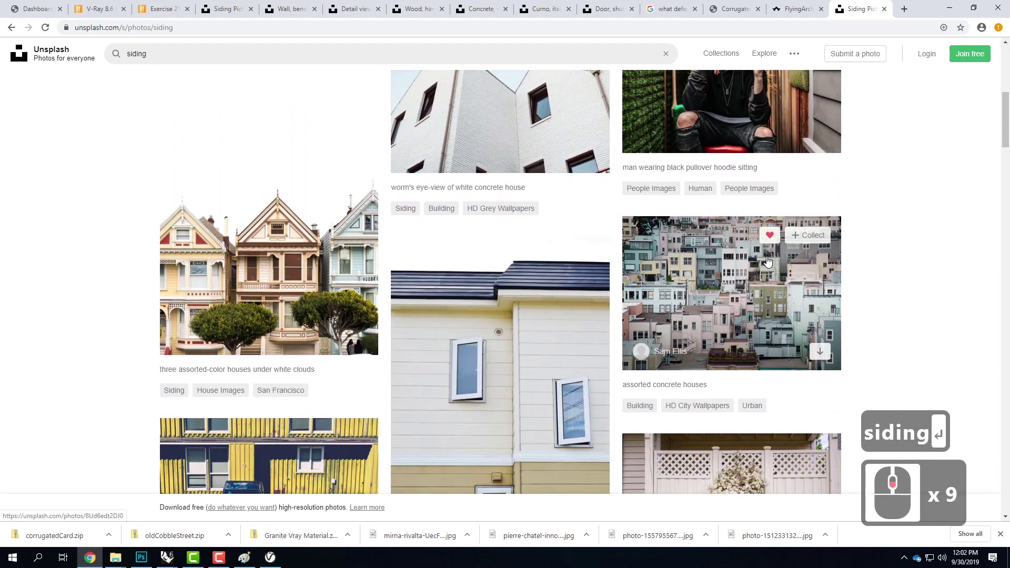
scroll(769, 258, "down", 4)
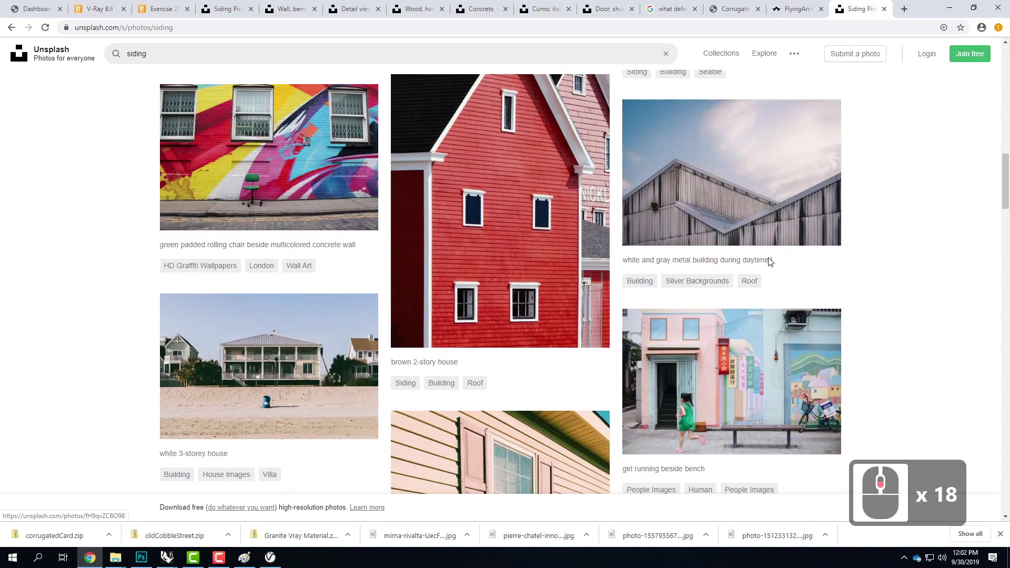
scroll(769, 258, "up", 19)
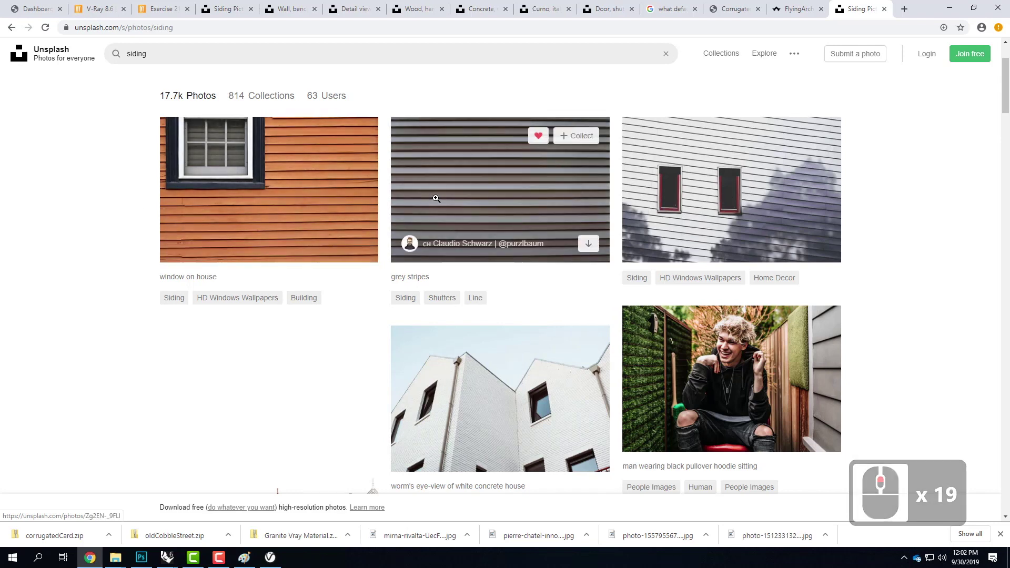
scroll(459, 197, "down", 9)
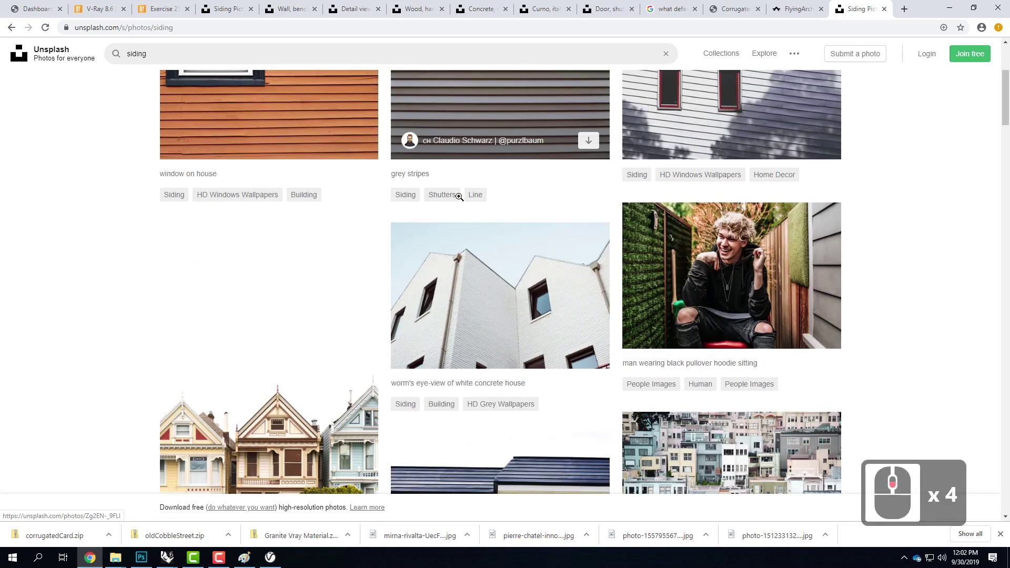
scroll(459, 197, "down", 5)
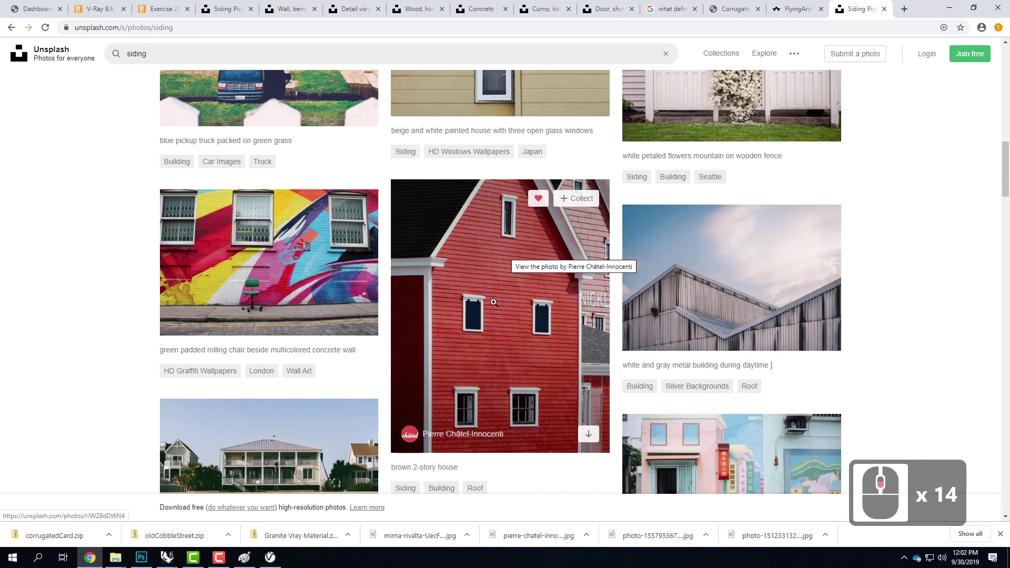
- Browse further through the Unsplash siding results and examine the enlarged photo of the white house facade with a green plant
scroll(495, 302, "down", 4)
scroll(492, 303, "down", 3)
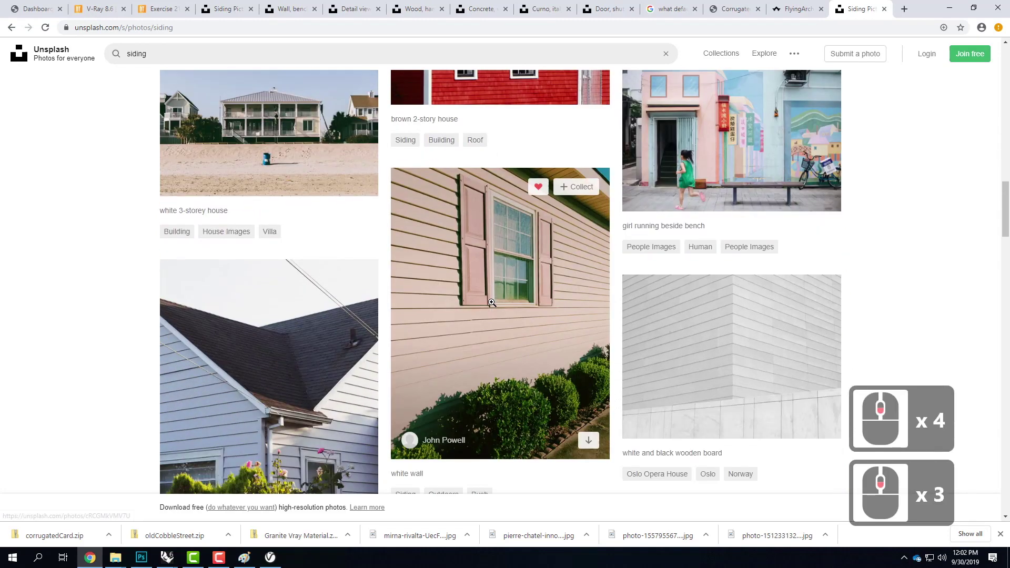
scroll(492, 303, "down", 10)
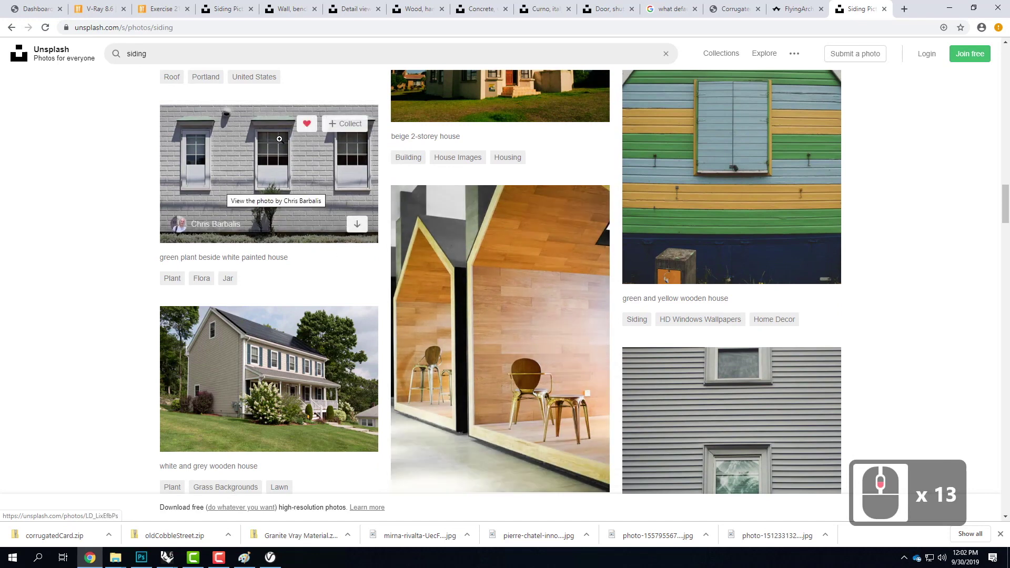
left_click(230, 162)
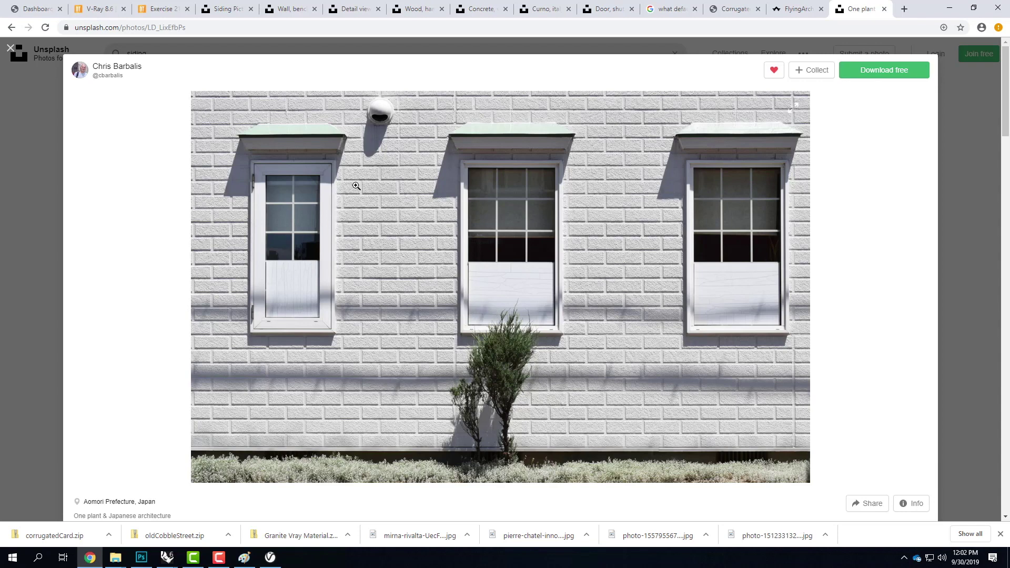
left_click(28, 63)
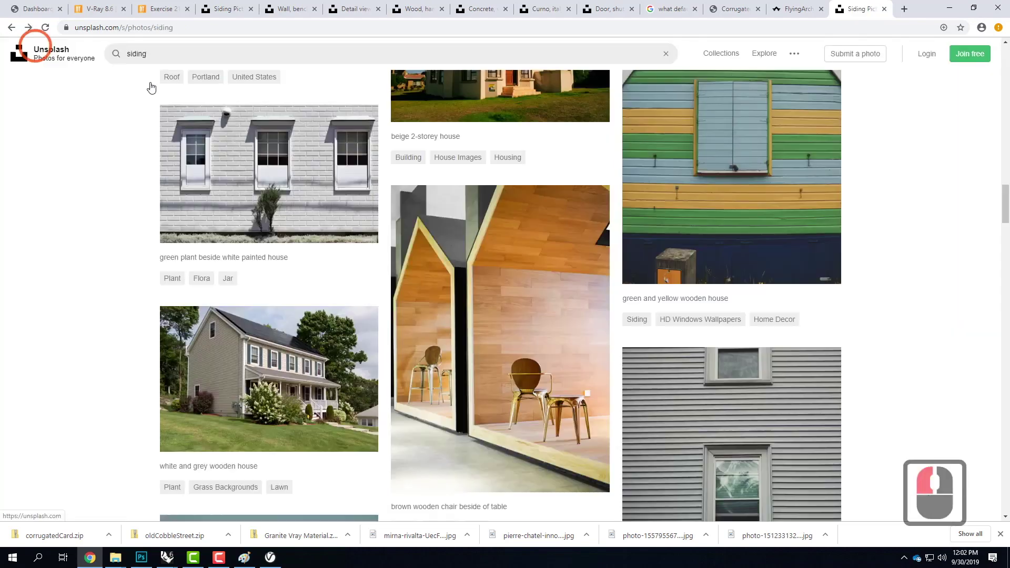
- Look further down the siding results for a flat wall photo and examine the brown wooden plank siding up close
scroll(421, 283, "down", 3)
scroll(422, 283, "down", 14)
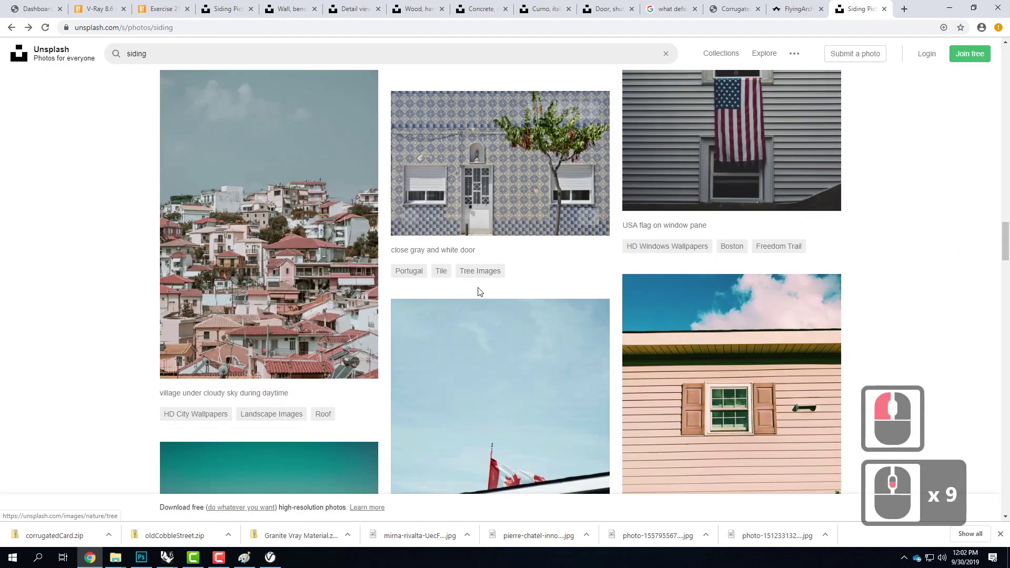
scroll(514, 296, "down", 13)
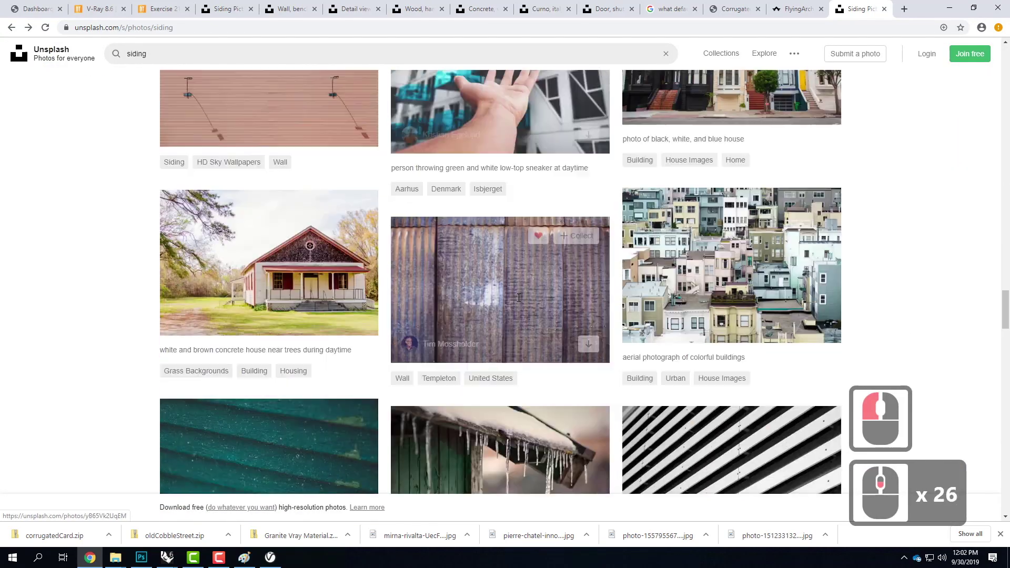
scroll(518, 298, "down", 17)
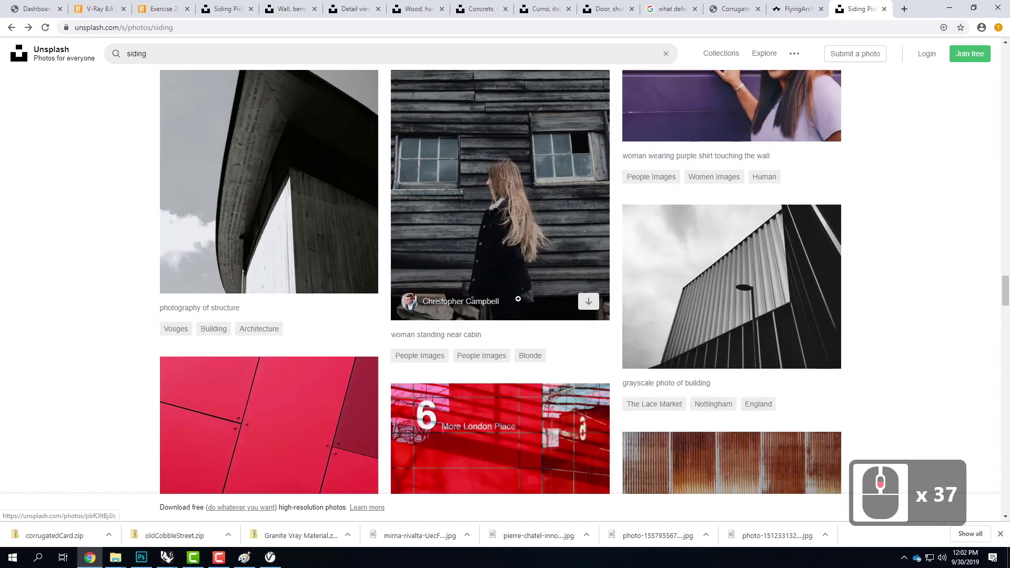
scroll(519, 303, "down", 7)
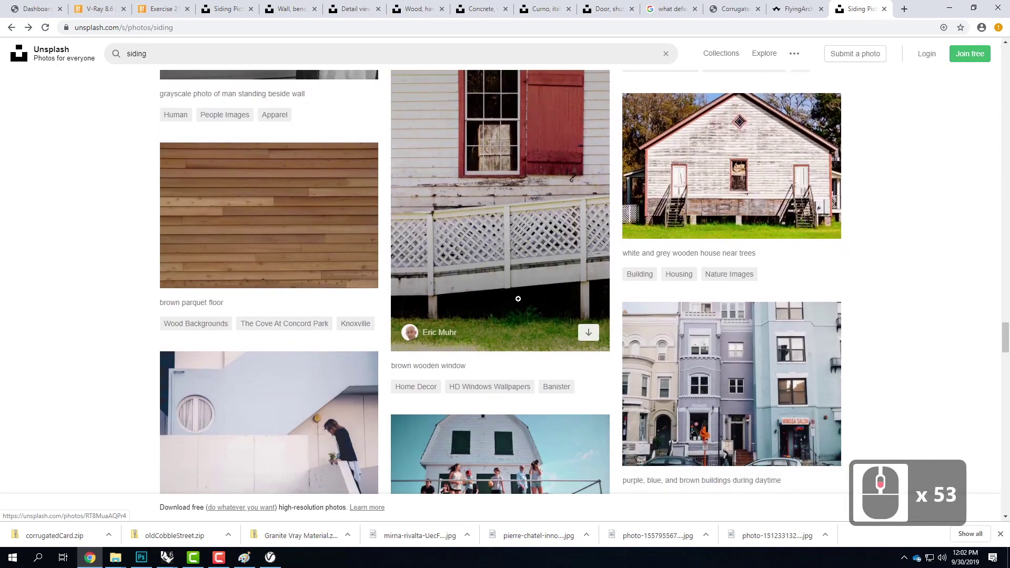
scroll(495, 298, "up", 4)
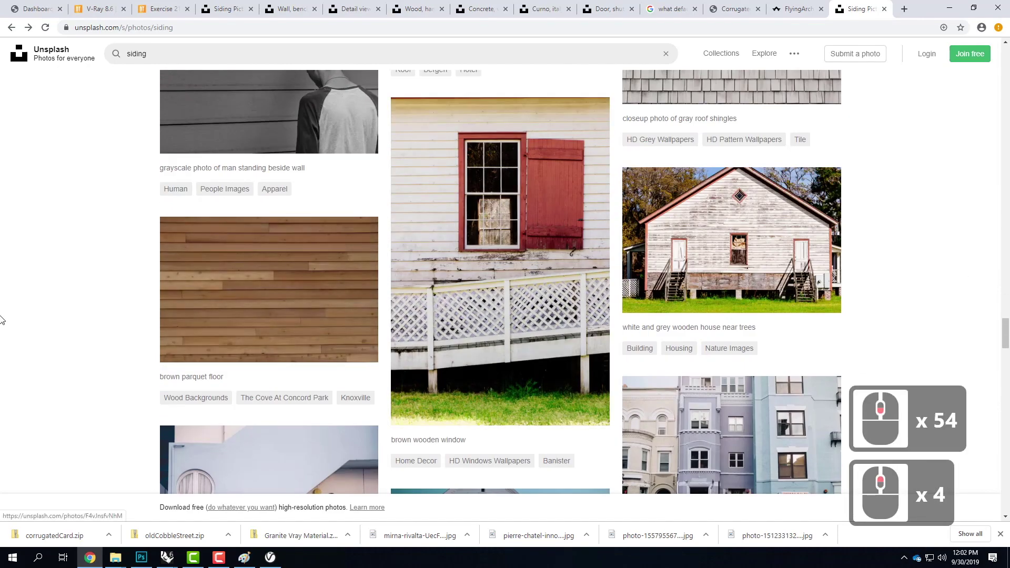
left_click(248, 307)
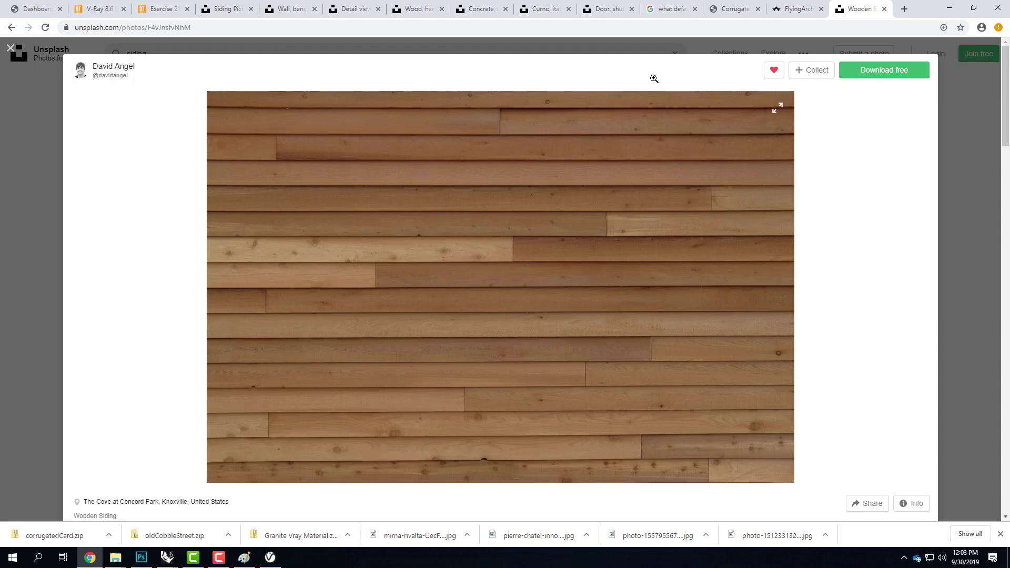
left_click(19, 51)
- Scan the remaining Unsplash siding results for evenly lit, straight-on wall photos with repeating boards that could serve as textures
scroll(593, 284, "down", 9)
scroll(593, 284, "down", 11)
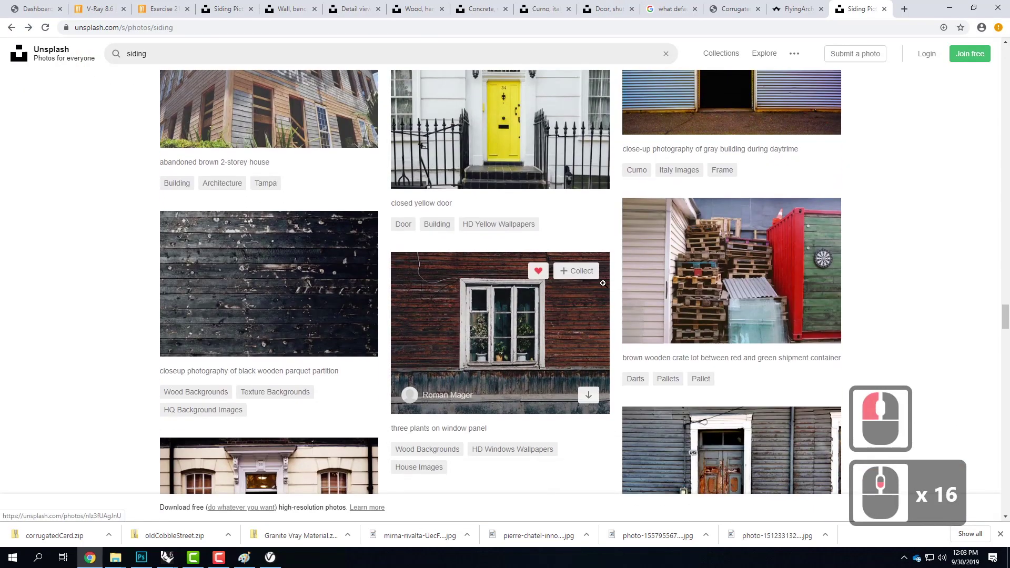
scroll(604, 283, "down", 12)
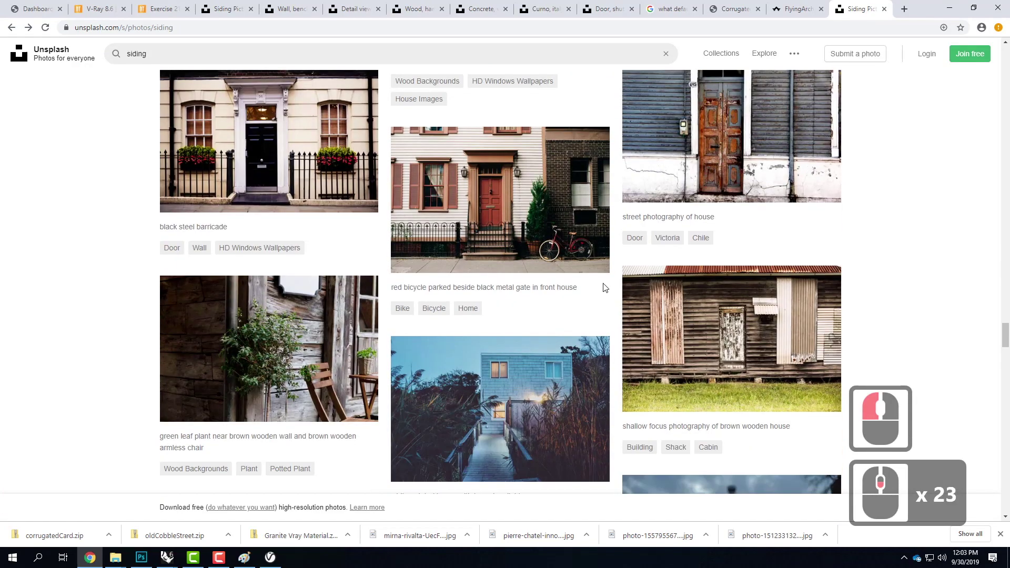
scroll(604, 283, "down", 6)
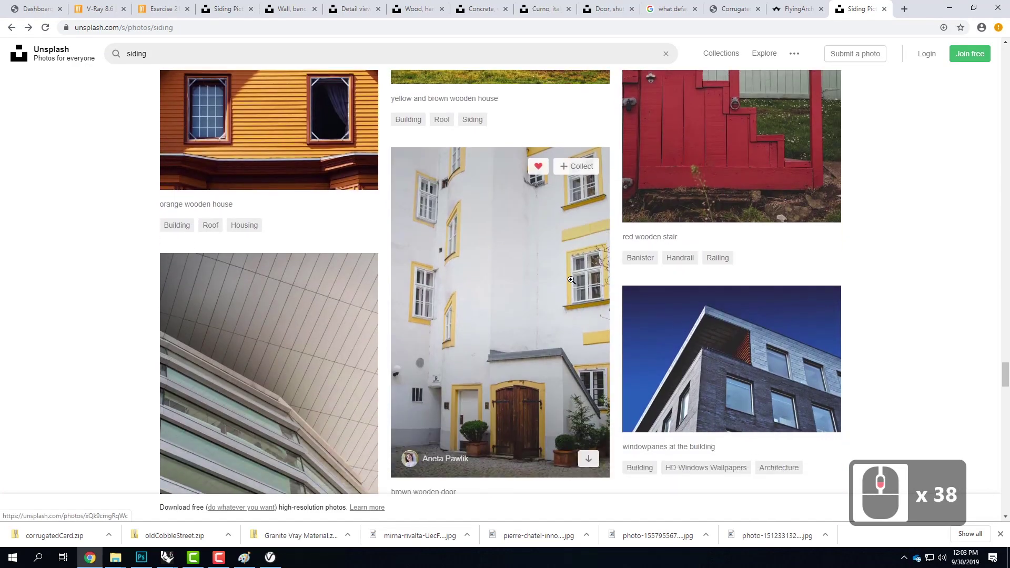
scroll(265, 301, "up", 4)
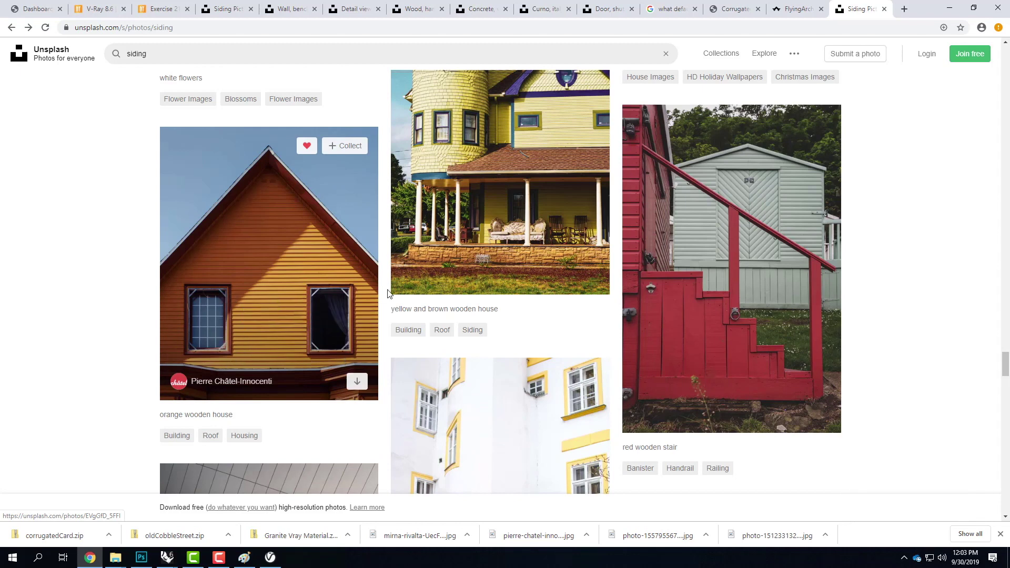
scroll(392, 292, "down", 8)
scroll(394, 288, "down", 13)
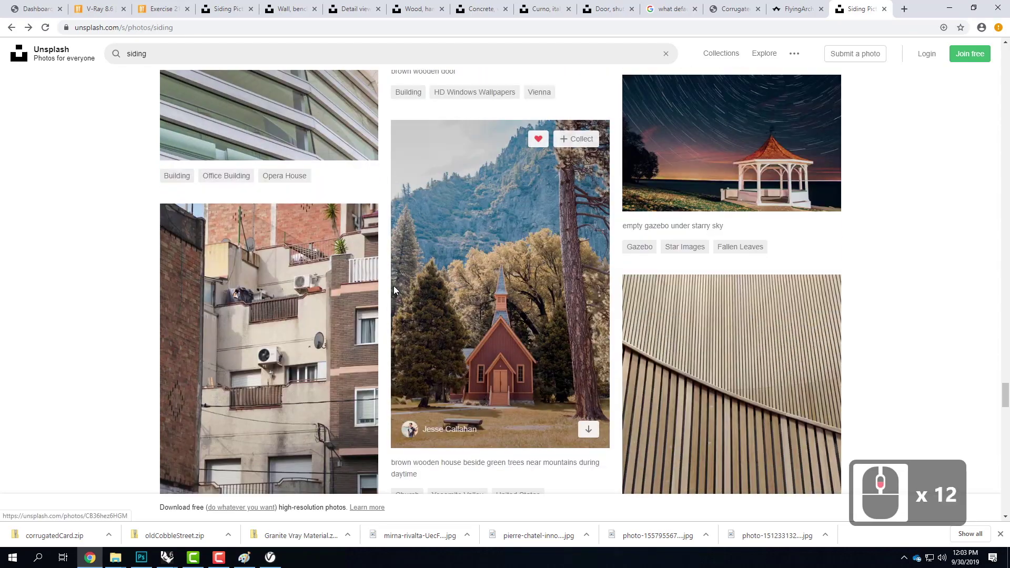
scroll(394, 286, "down", 19)
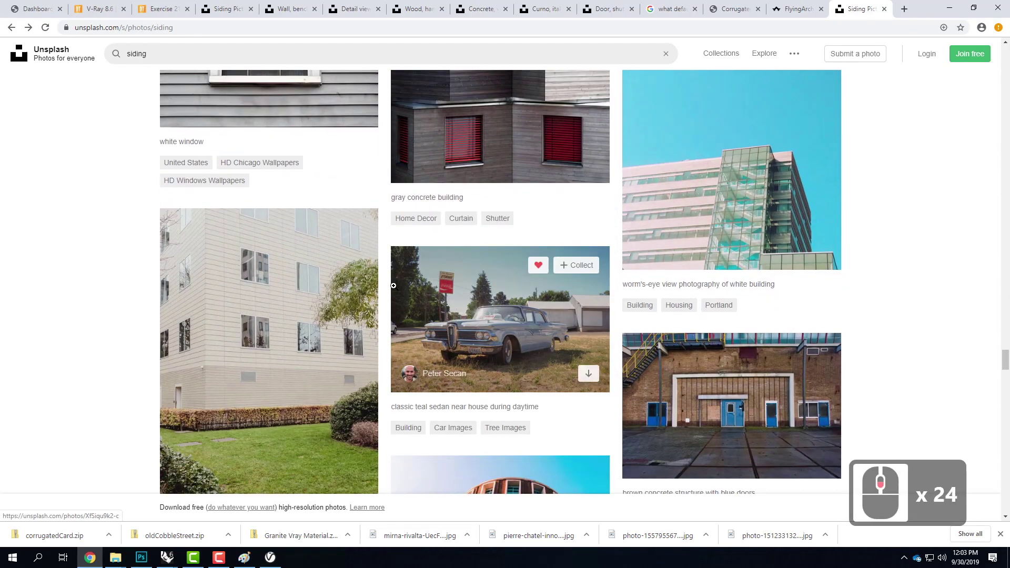
scroll(399, 289, "down", 16)
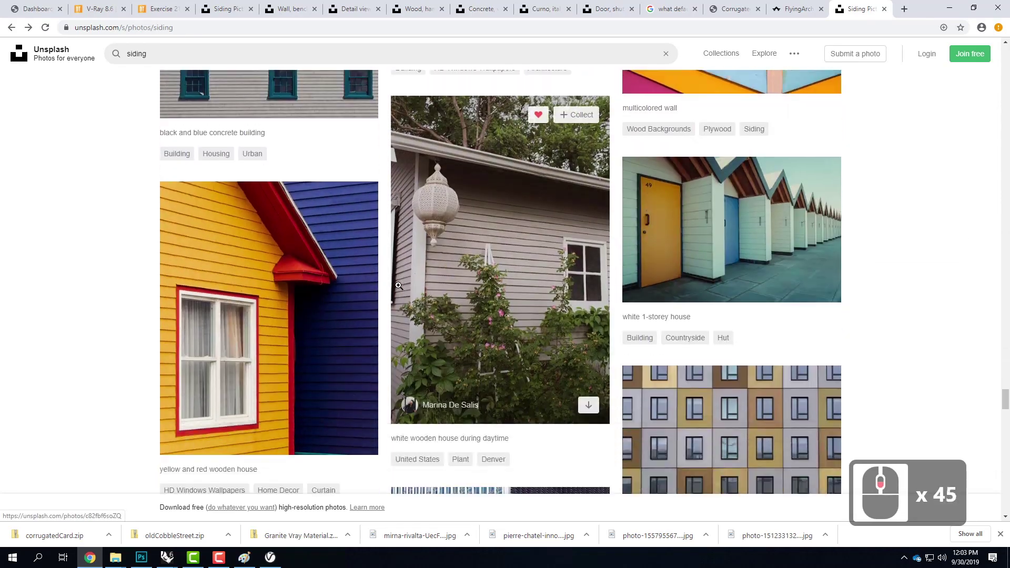
scroll(399, 289, "down", 17)
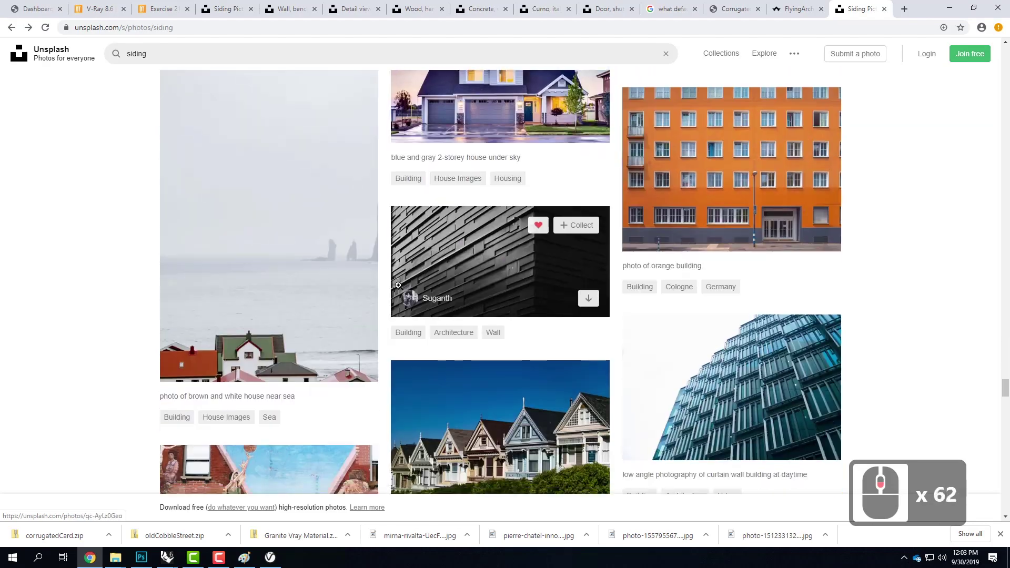
scroll(399, 288, "down", 16)
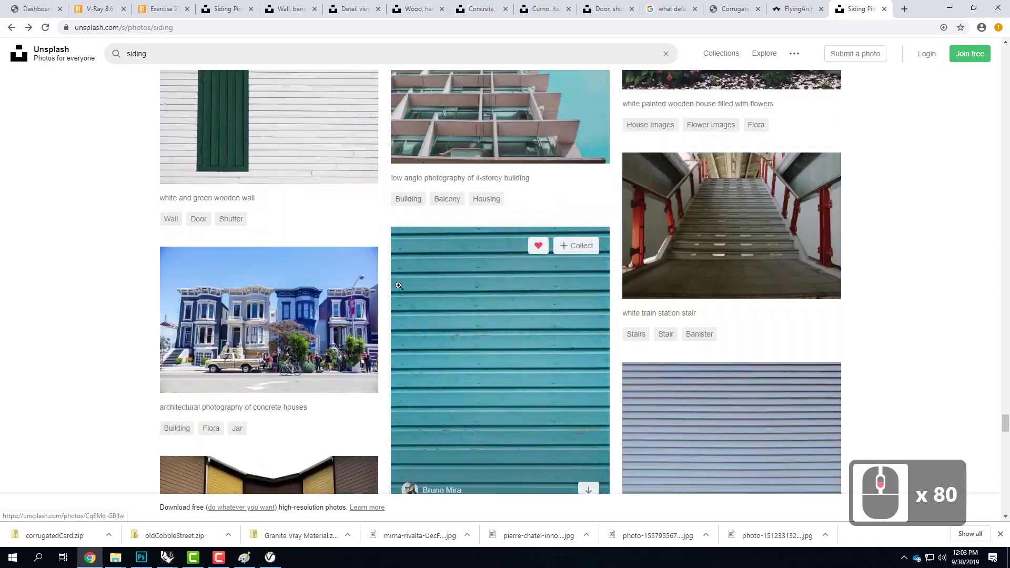
scroll(399, 289, "down", 12)
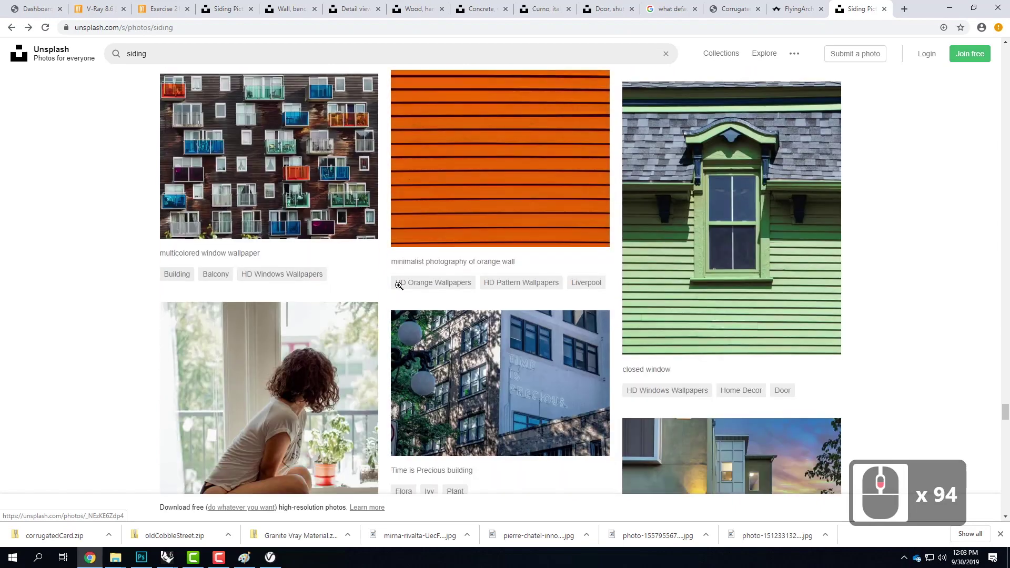
scroll(401, 287, "up", 7)
scroll(401, 288, "up", 5)
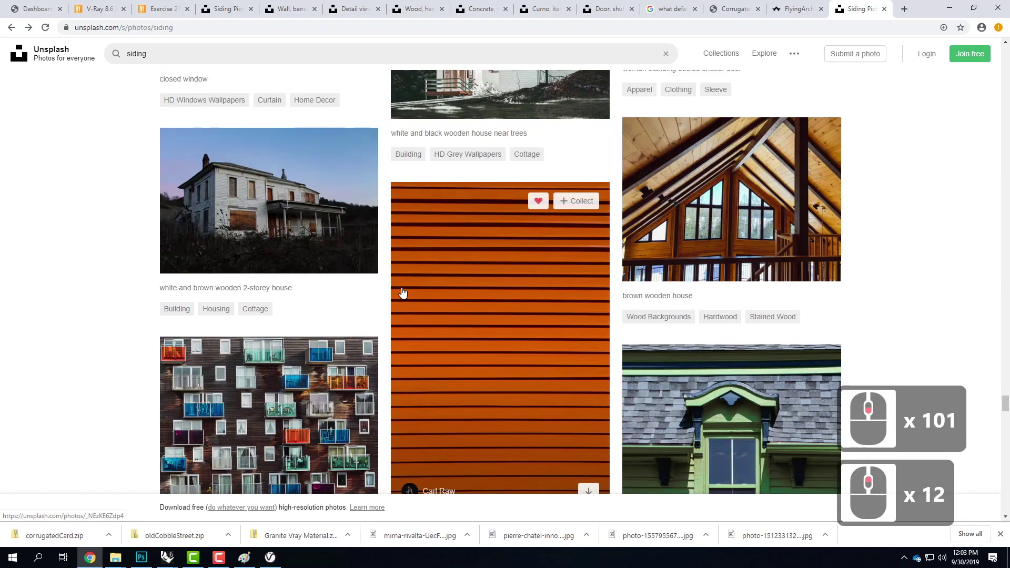
scroll(442, 267, "down", 1)
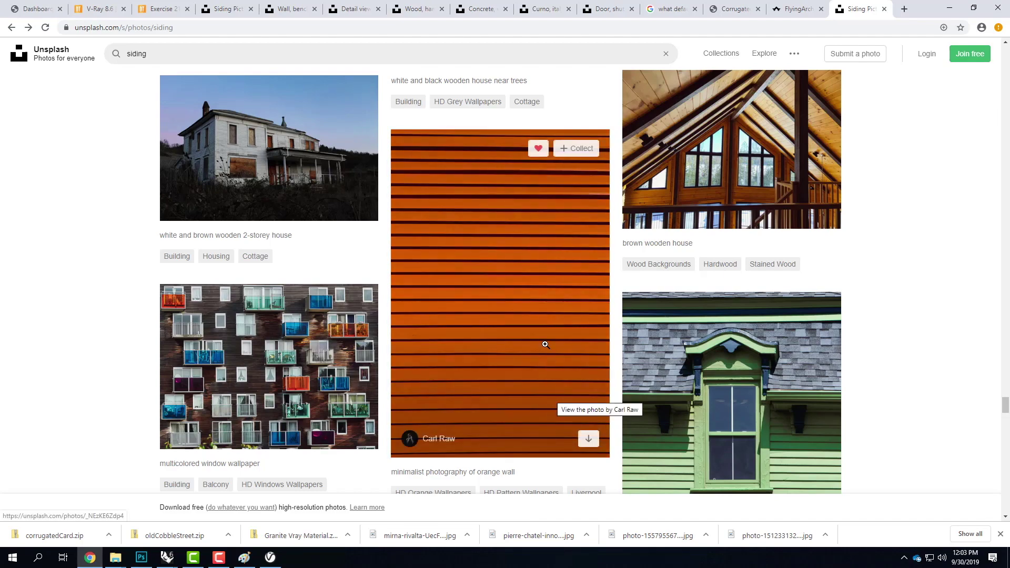
scroll(517, 300, "down", 19)
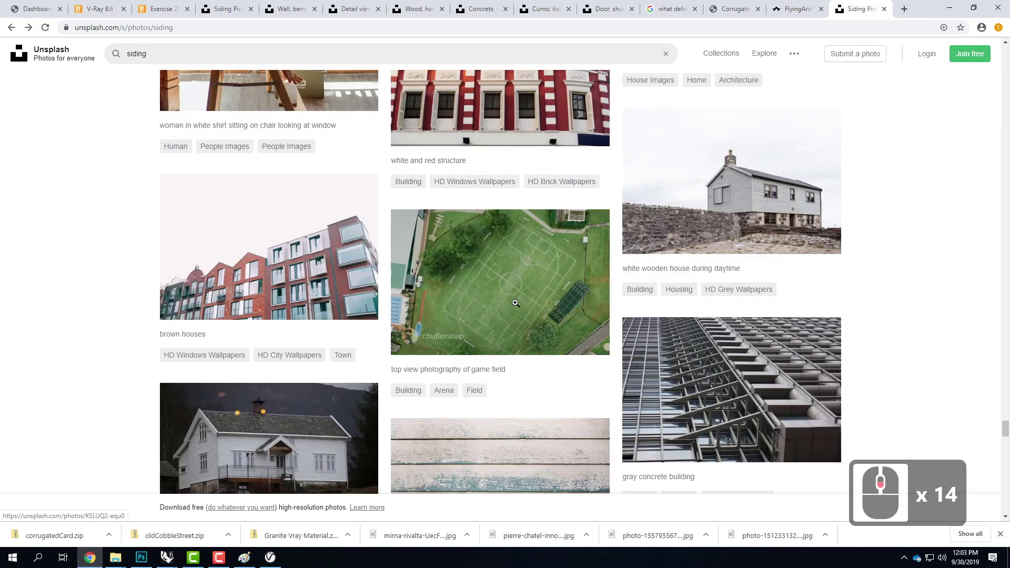
scroll(515, 305, "down", 4)
scroll(516, 304, "up", 5)
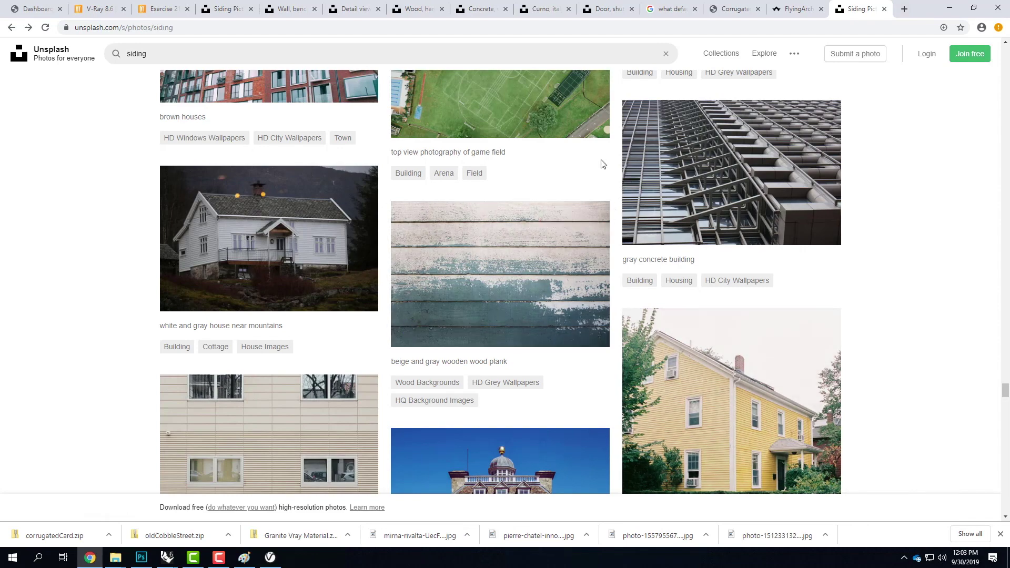
- Switch to Photoshop and browse for files to open in the F2019 folder of Ex210 - Building V-Ray Materials
left_click(950, 8)
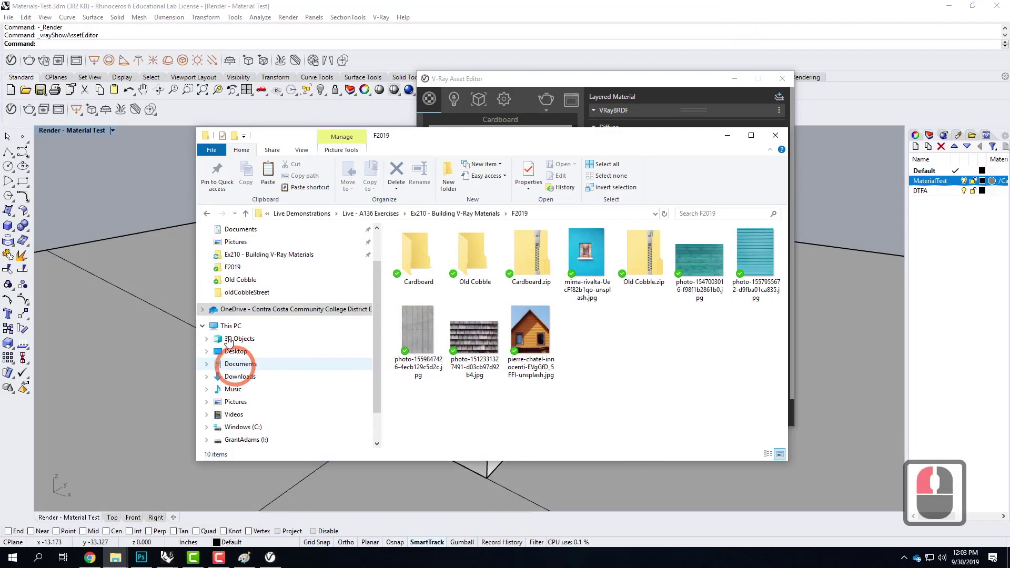
left_click(141, 557)
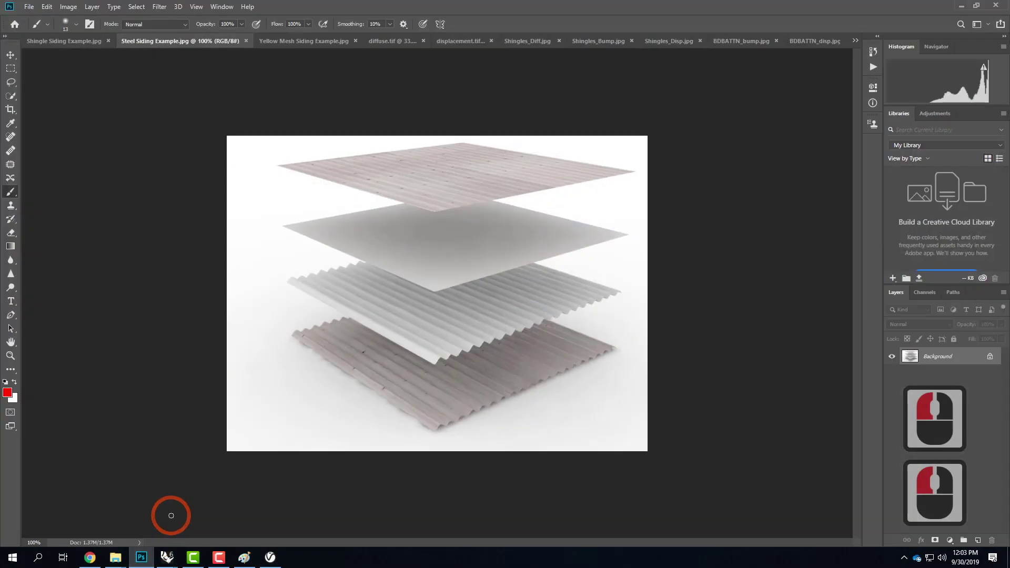
left_click(29, 7)
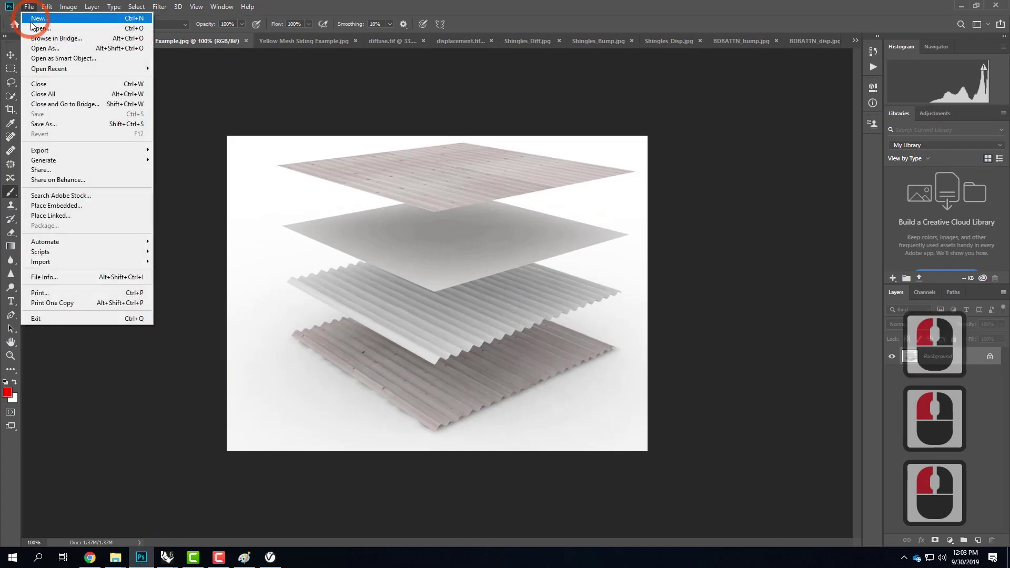
left_click(34, 29)
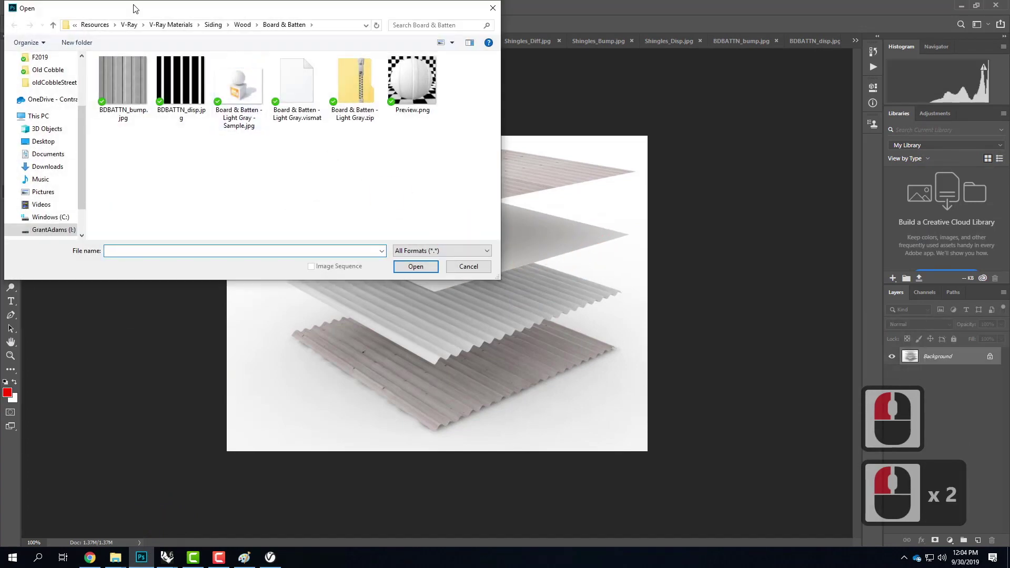
left_click(68, 100)
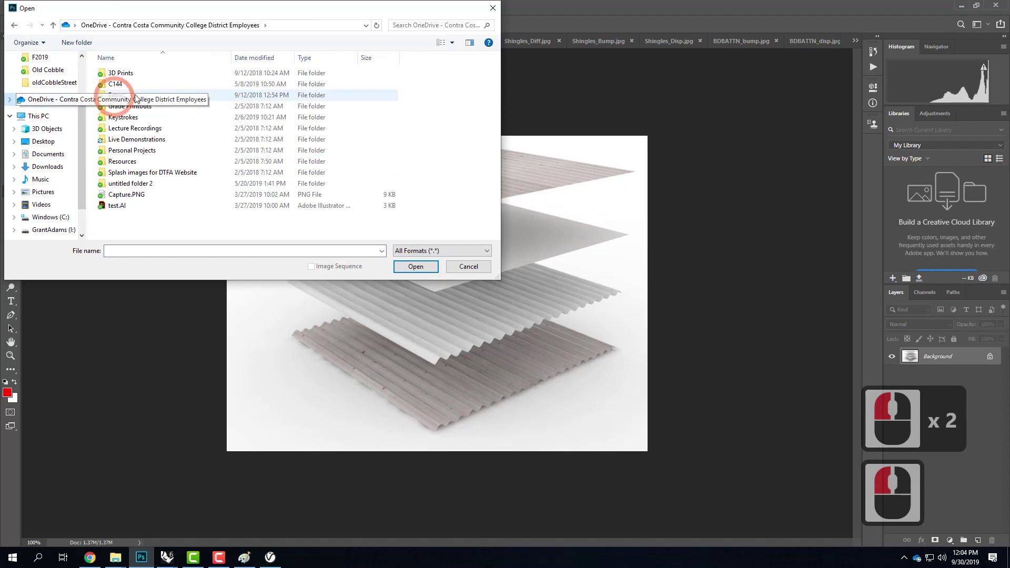
double_click(137, 139)
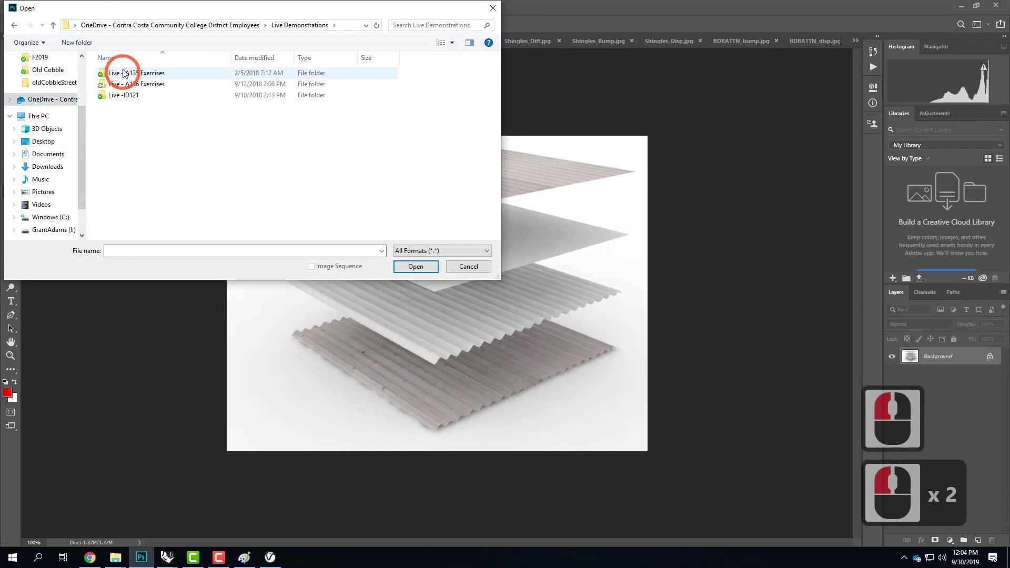
double_click(126, 84)
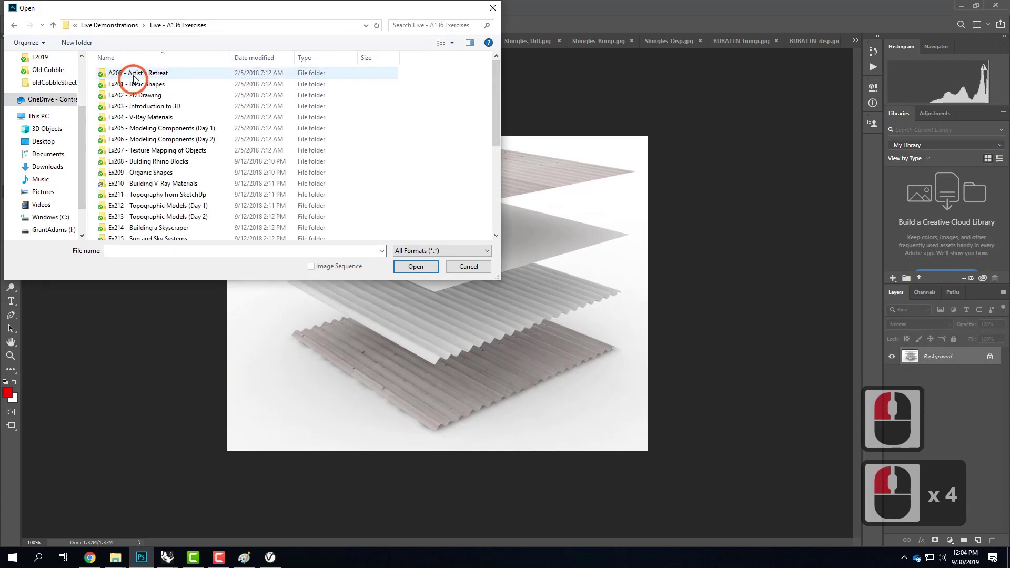
double_click(151, 184)
double_click(142, 95)
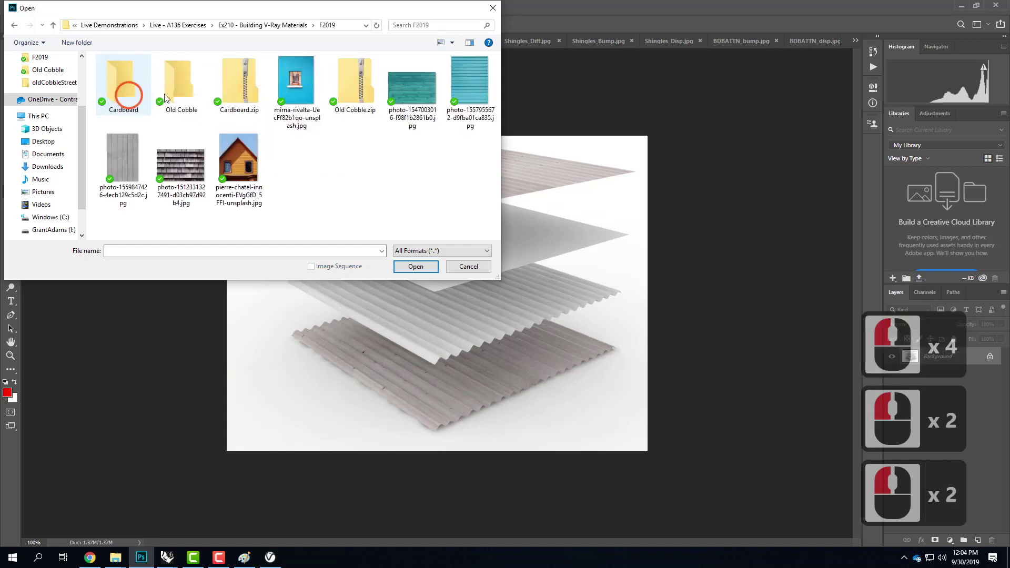
- Open the two teal siding photos, the gray board photo and the wood shingle photo together from the F2019 folder
left_click(407, 87)
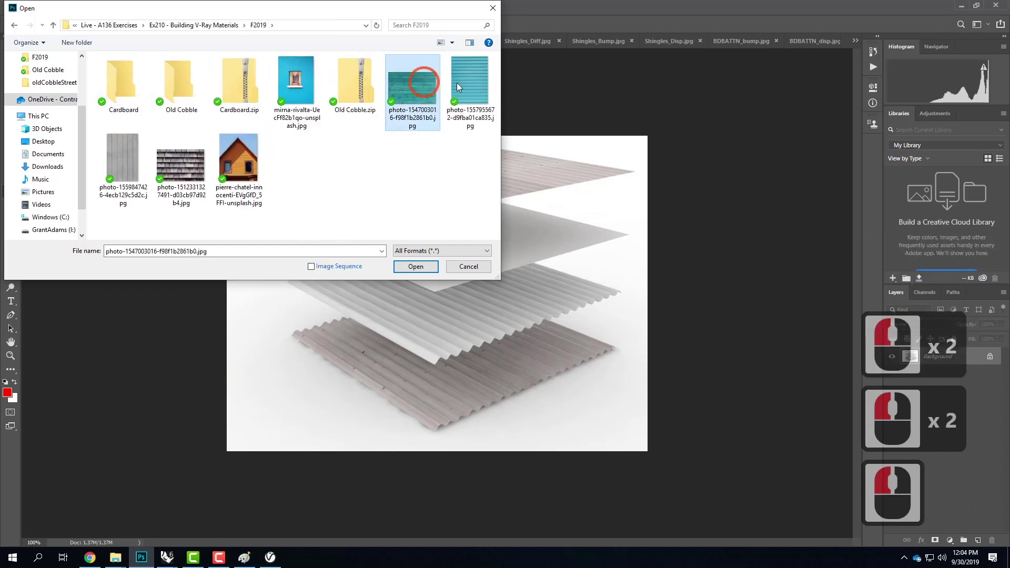
left_click(470, 84, "ctrl")
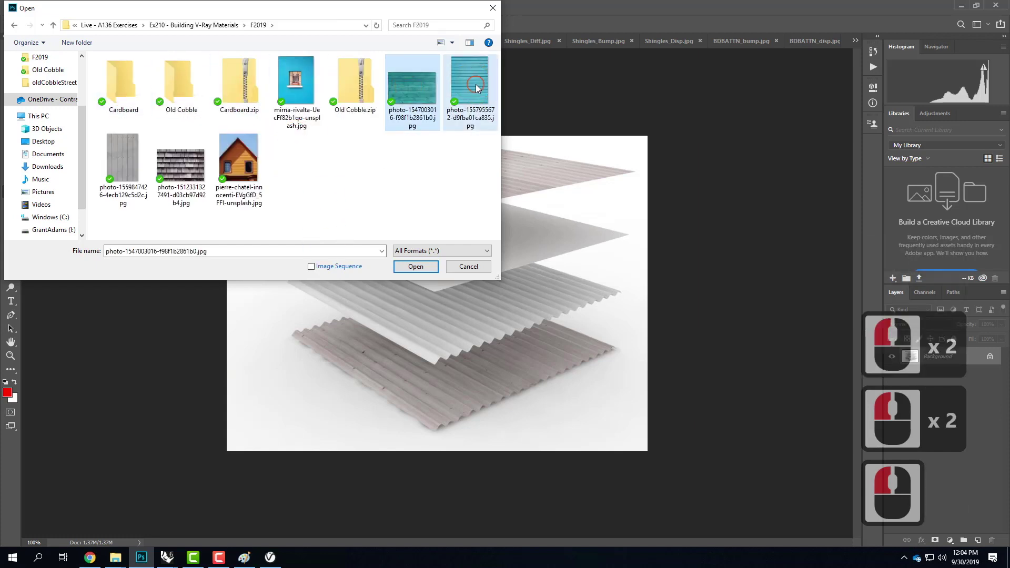
left_click(133, 157, "ctrl")
left_click(180, 160, "ctrl")
left_click(414, 268)
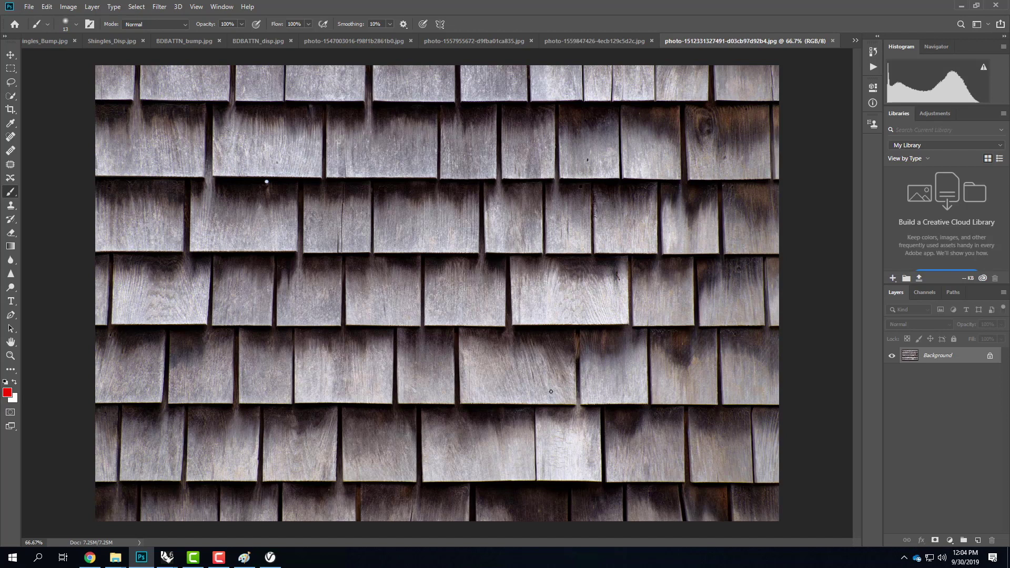
- Compare the gray board, light blue siding and teal plank photos, and bring the light blue siding photo to the front
left_click(589, 40)
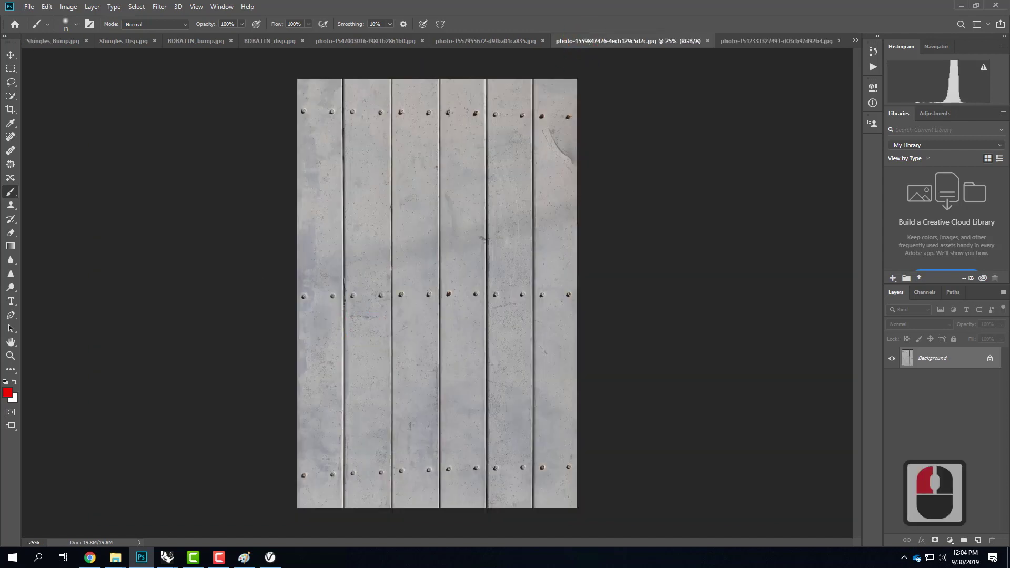
left_click(484, 41)
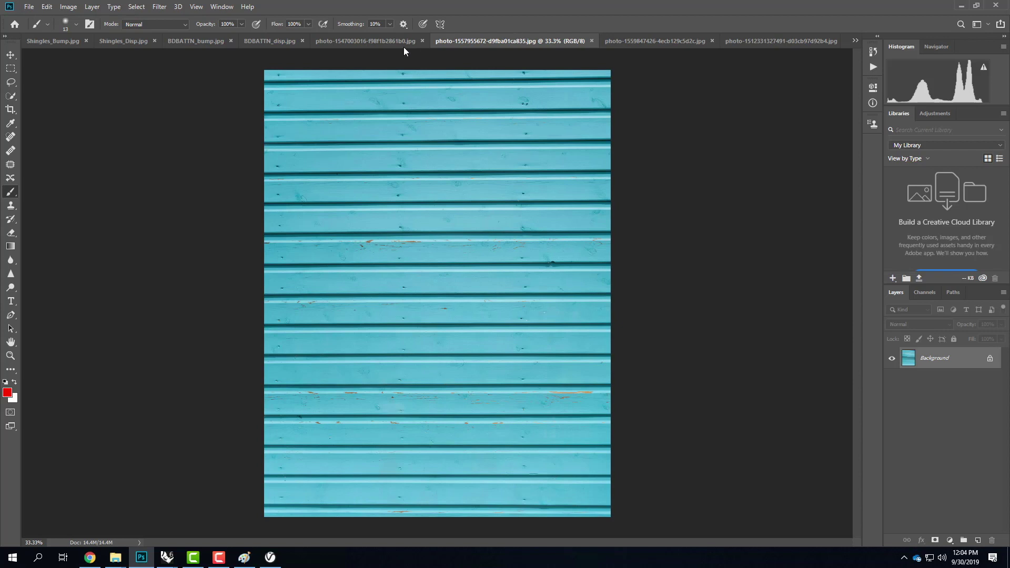
left_click(366, 41)
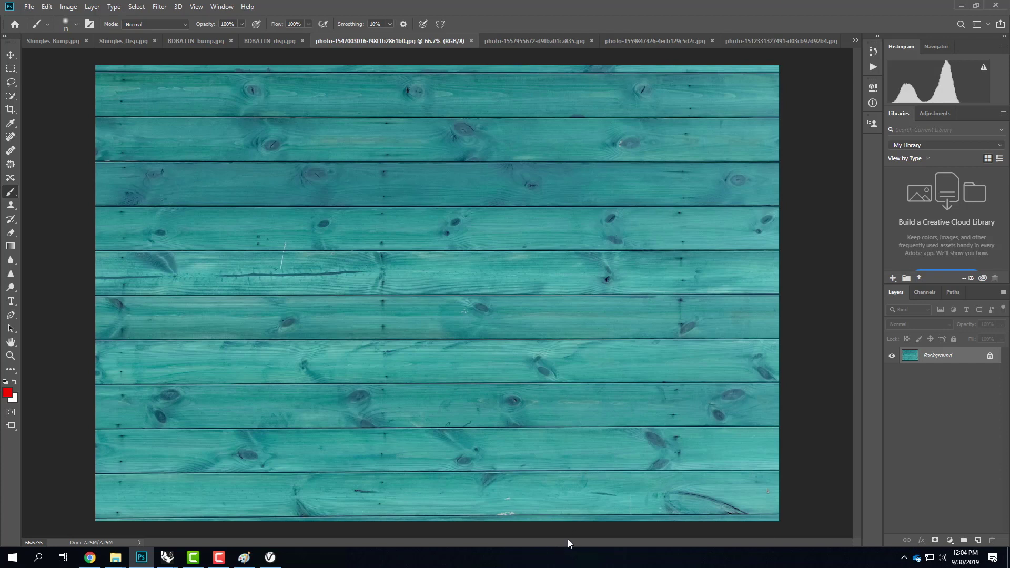
left_click(676, 40)
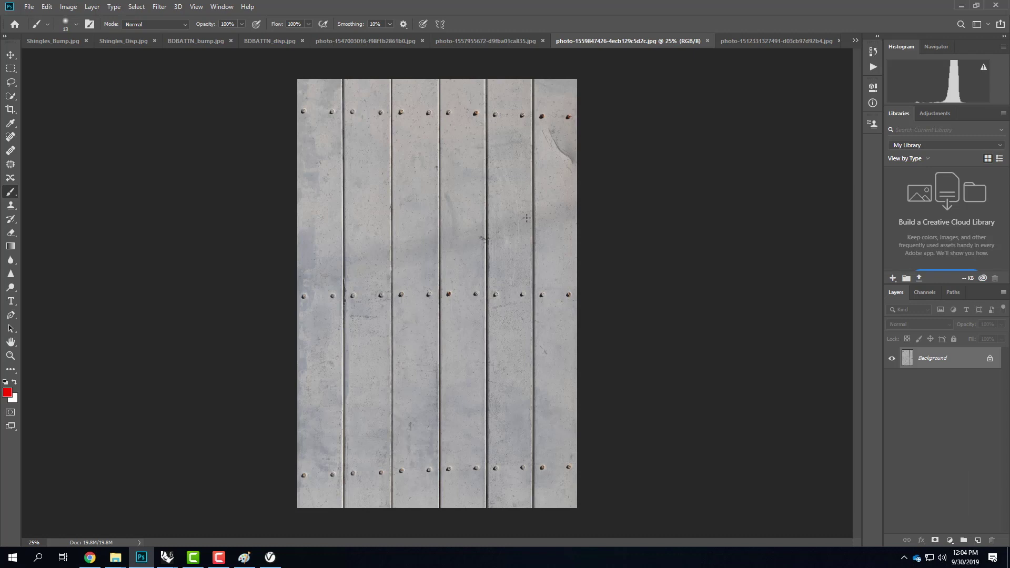
left_click(483, 42)
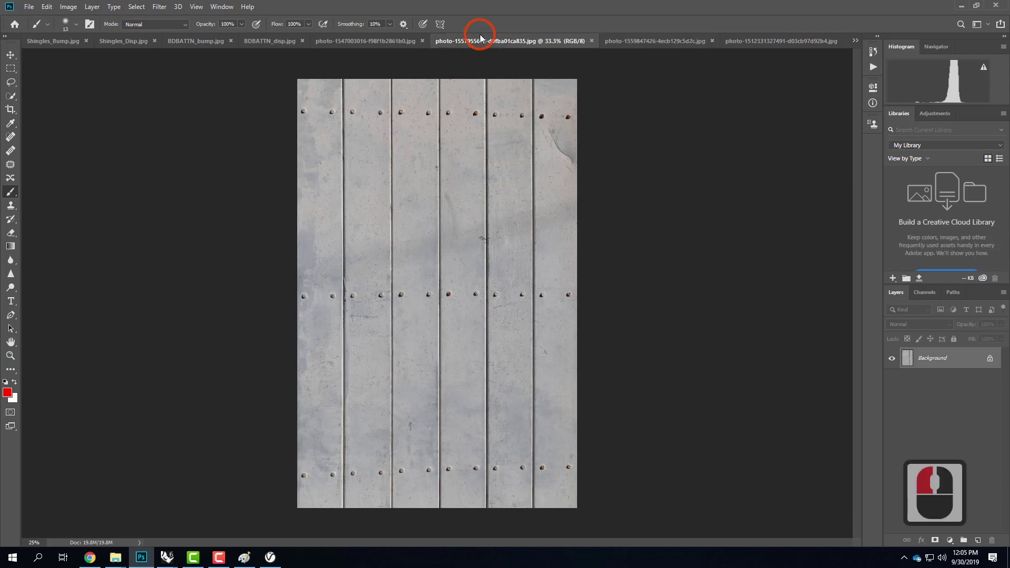
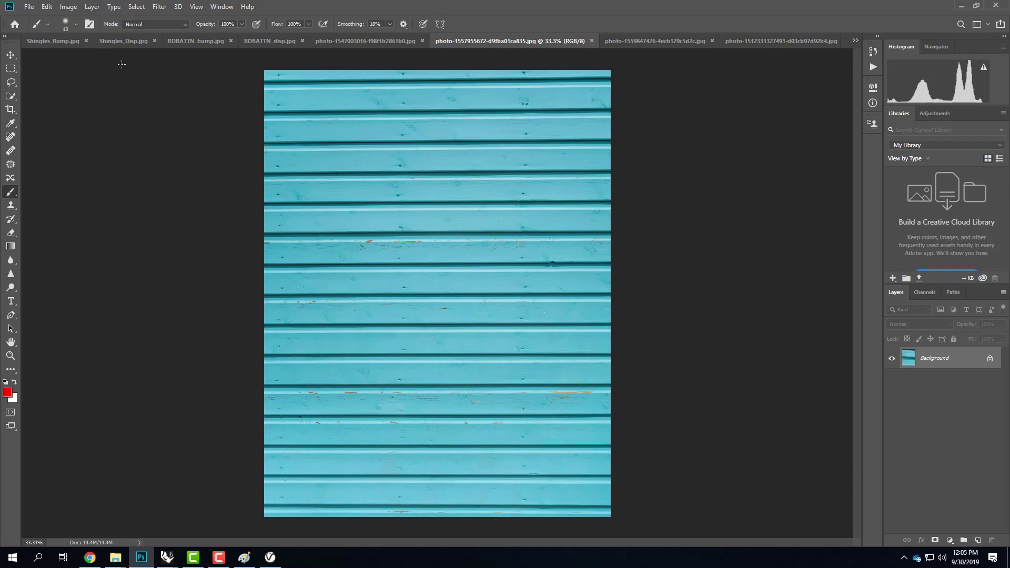
- Crop the light blue siding photo at its upper and lower edges, keeping about the middle half of its height at full width
left_click(10, 109)
left_click_drag(416, 71, 441, 127)
left_click_drag(436, 461, 437, 406)
left_click(549, 24)
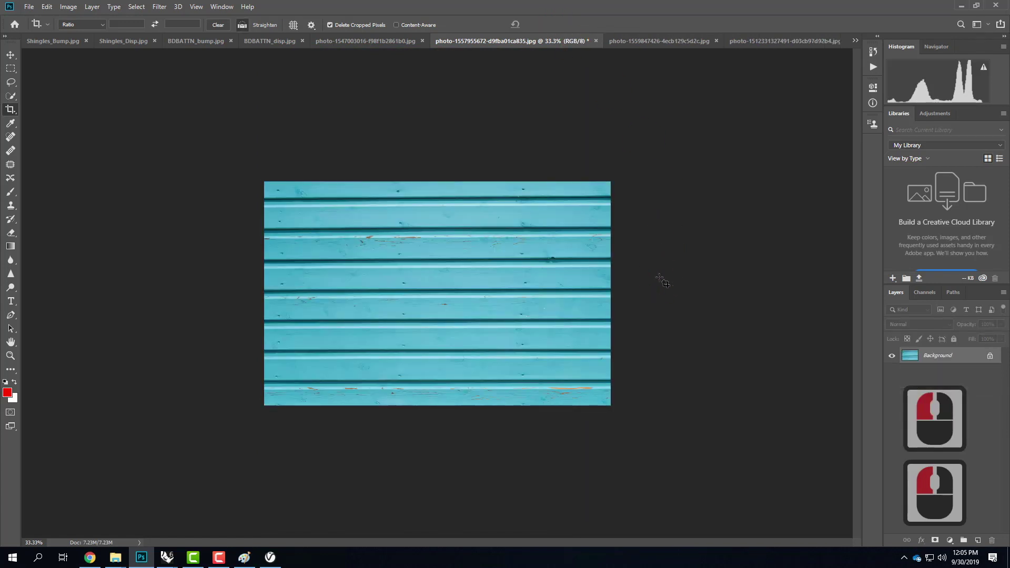
key("ctrl+0")
key("ctrl+minus")
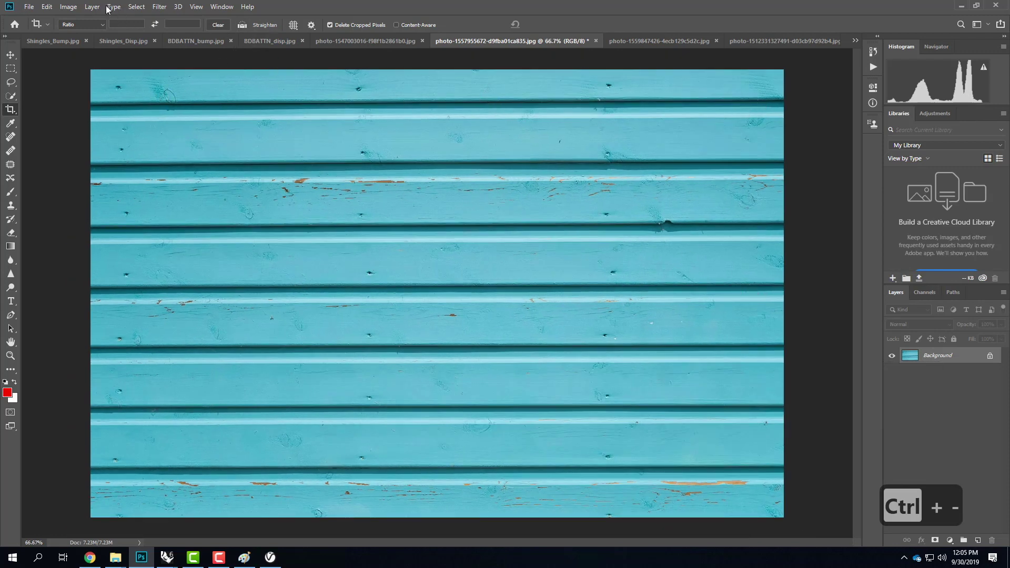
- Show the rulers and place two horizontal guides, one along the uppermost board's shadow line and one along the lowest board's
left_click(69, 6)
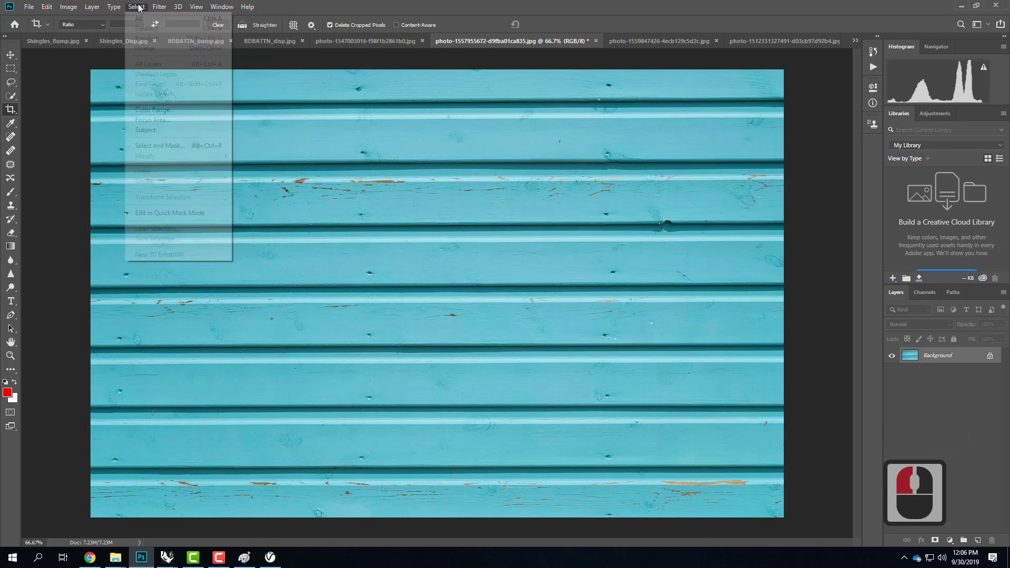
mouse_move(196, 7)
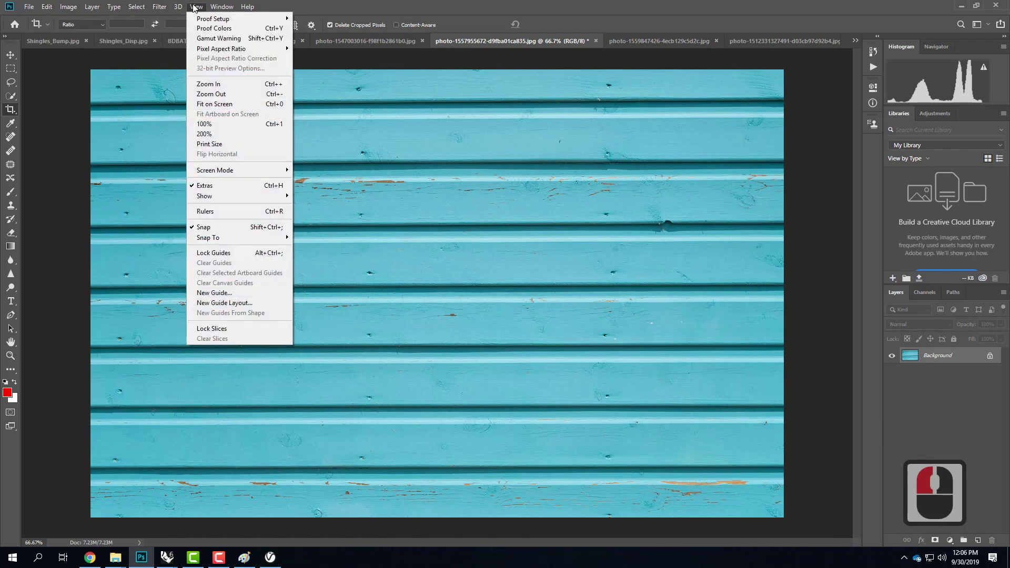
left_click(244, 216)
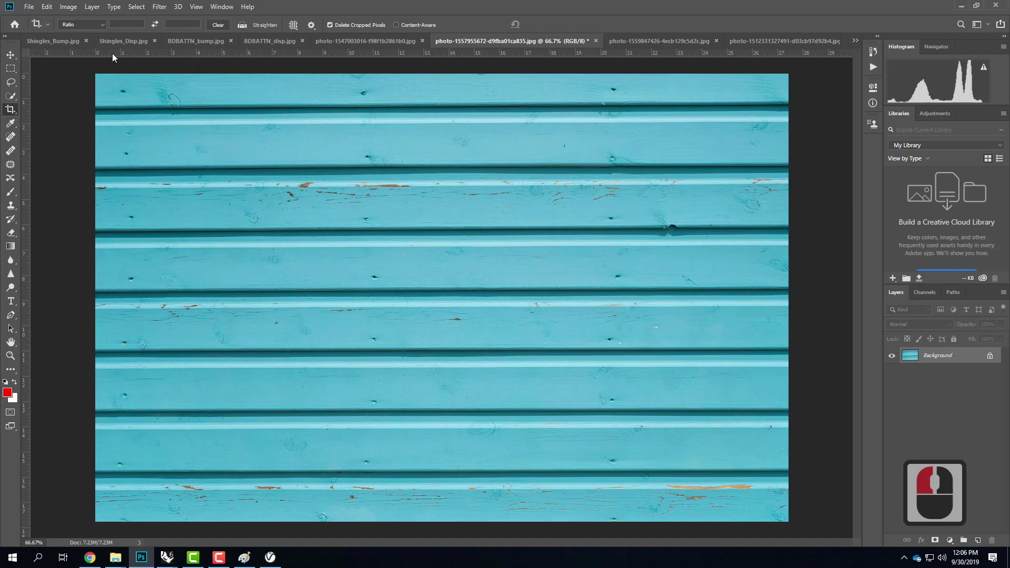
left_click_drag(114, 53, 122, 109)
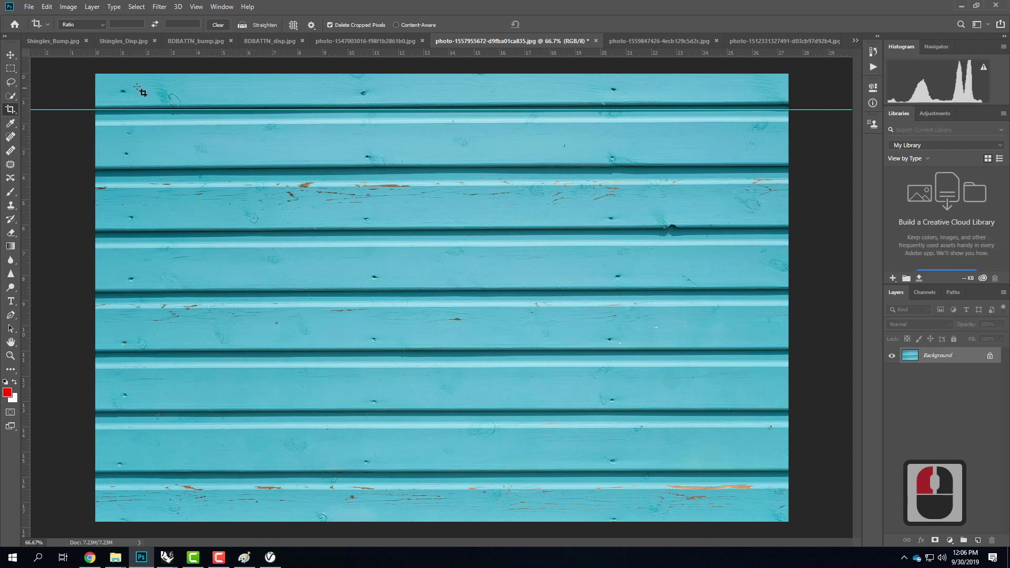
left_click_drag(149, 55, 223, 479)
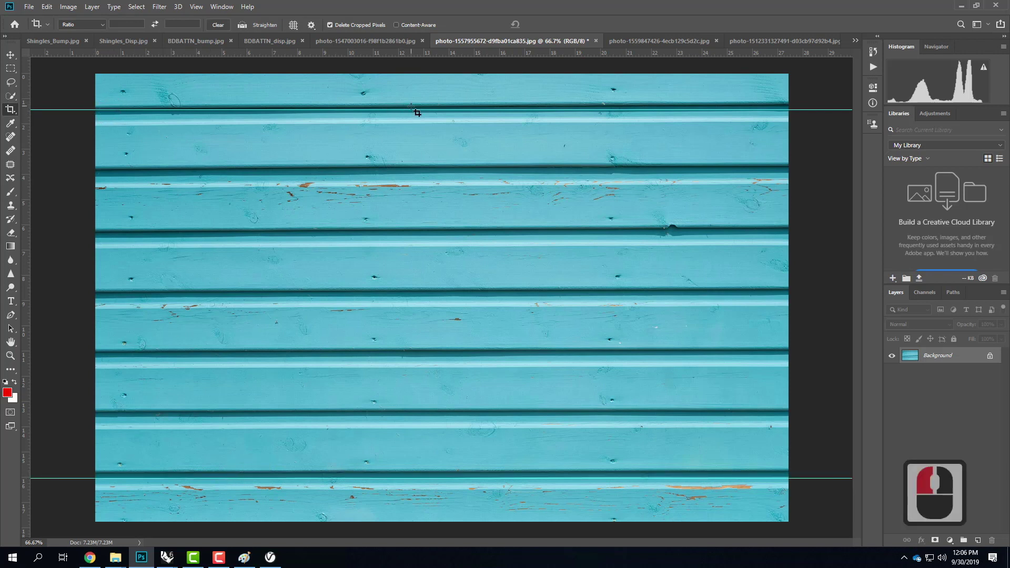
- Convert the locked Background into a regular layer named Layer 0
scroll(411, 108, "up", 3)
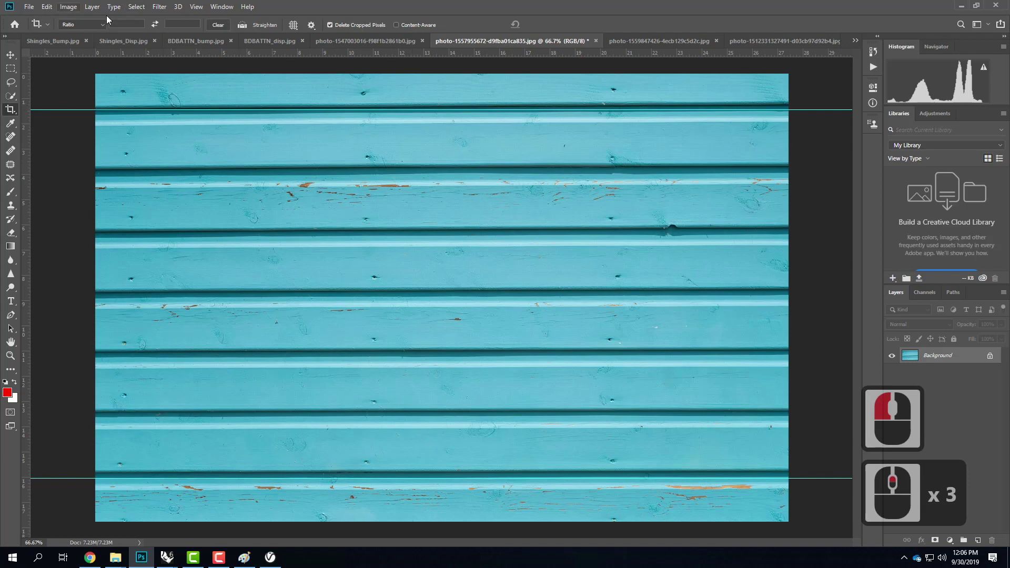
key("ctrl+minus")
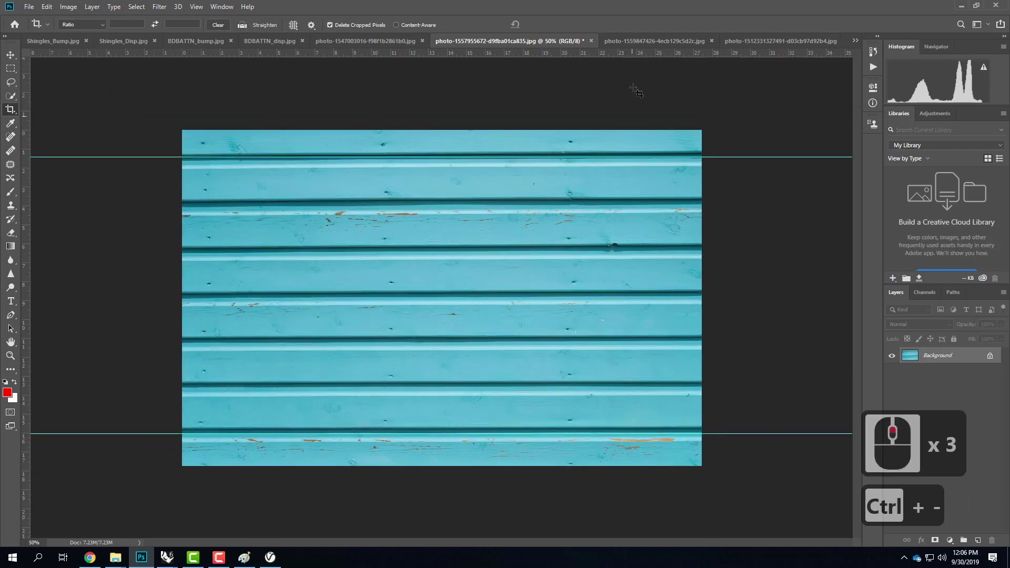
left_click(47, 6)
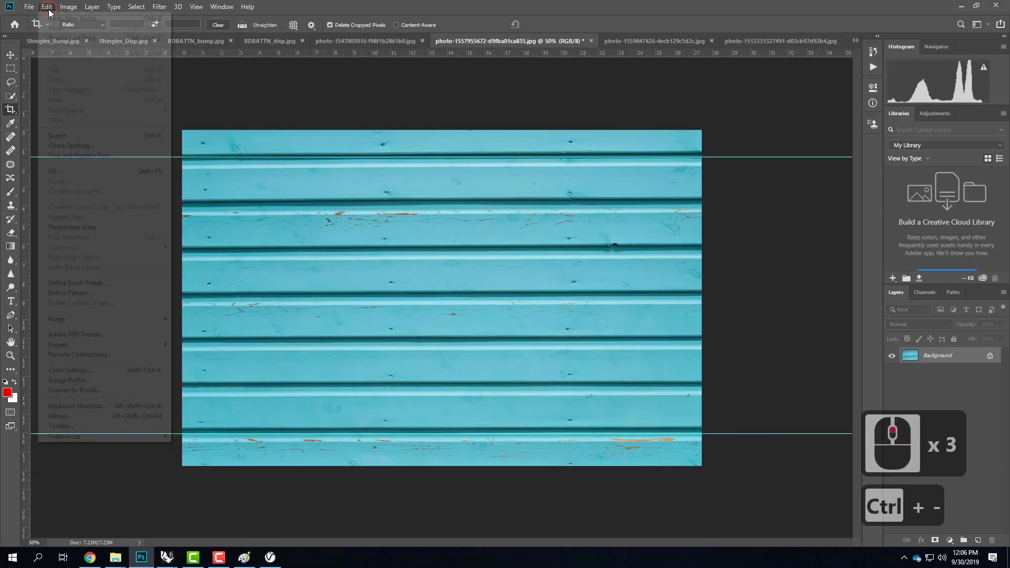
left_click(30, 7)
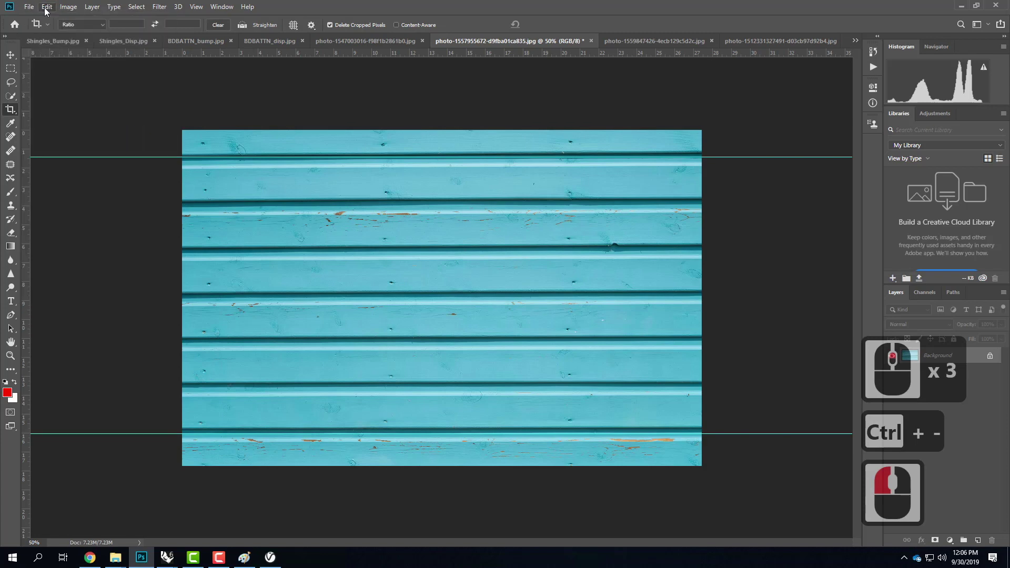
left_click(942, 353)
right_click(943, 353)
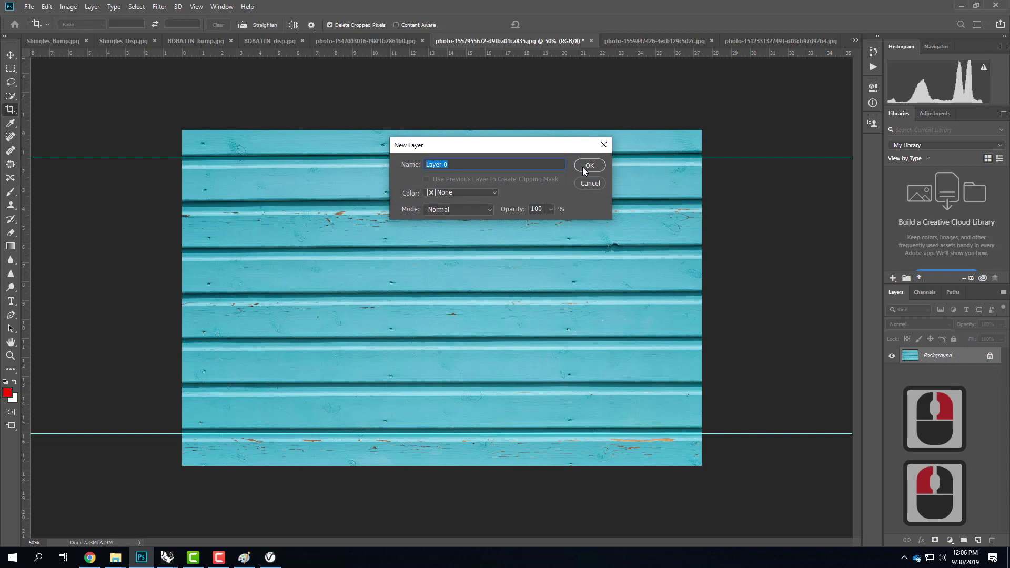
left_click(591, 164)
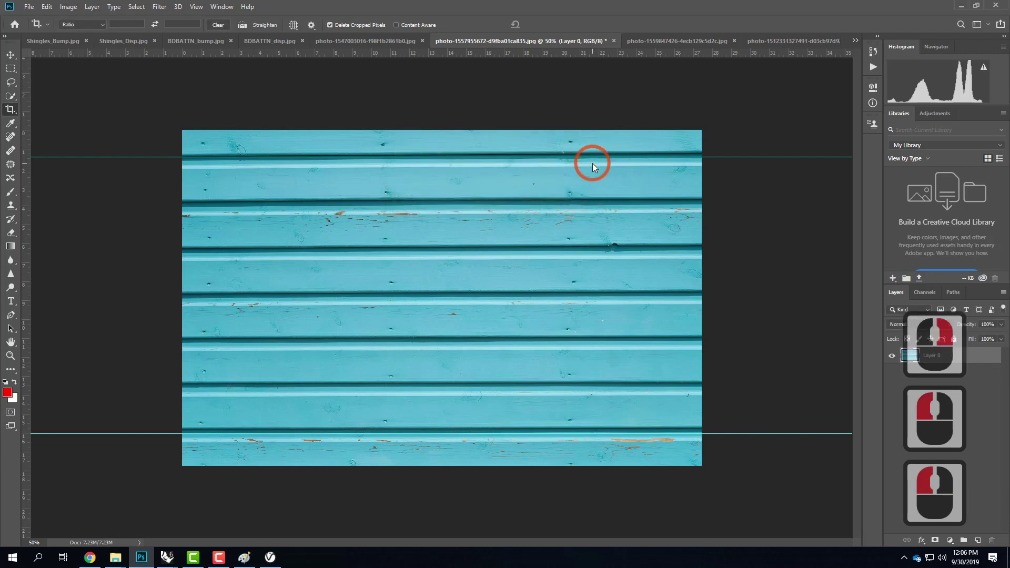
- Skew Layer 0 vertically to about 0.42° to level the boards, and add a third horizontal guide below the image's middle
left_click(51, 8)
mouse_move(121, 249)
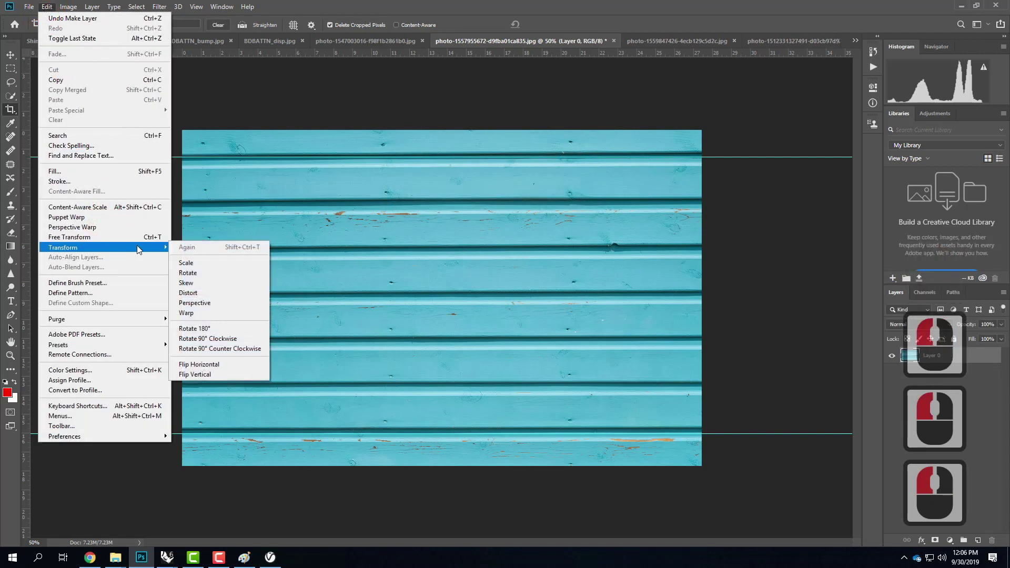
left_click(203, 274)
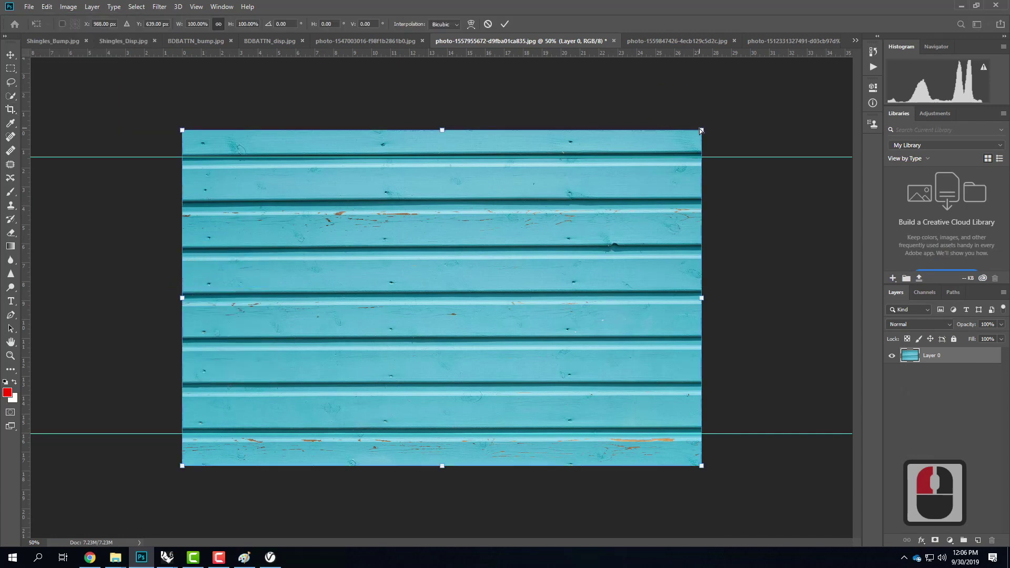
mouse_move(703, 132)
left_mouse_down()
mouse_move(701, 108)
mouse_move(703, 135)
left_mouse_up()
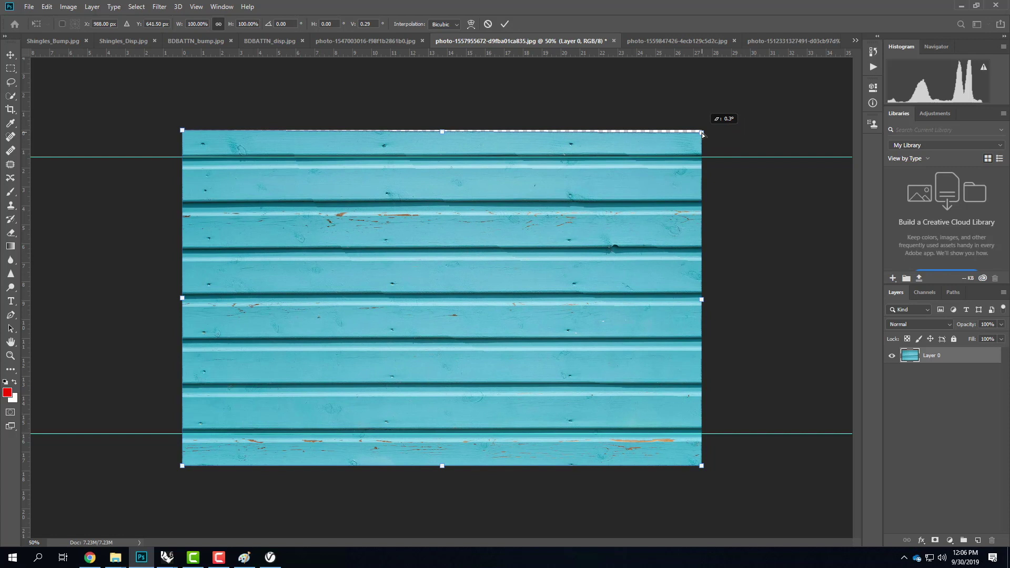
left_click_drag(704, 135, 704, 135)
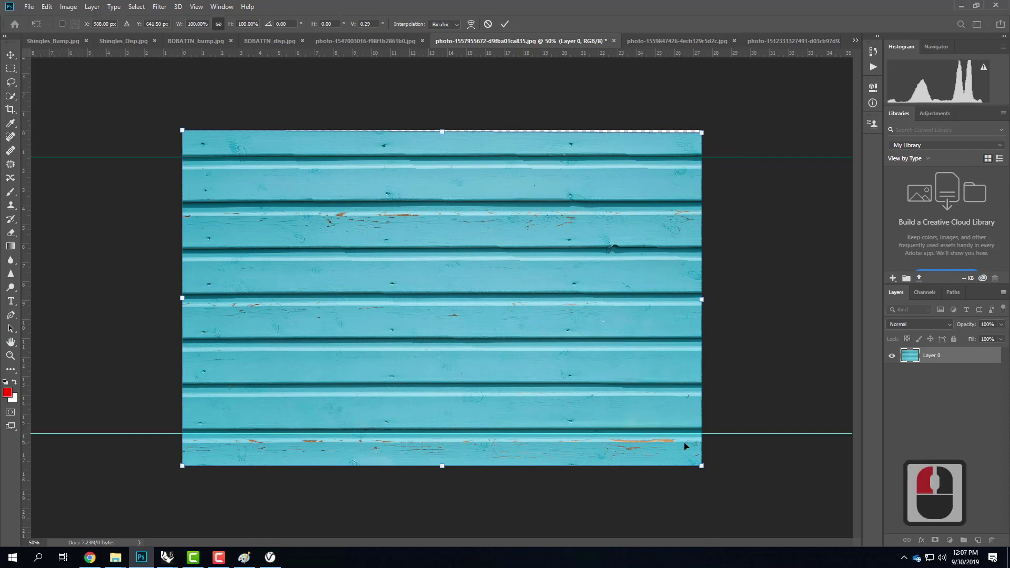
key("ctrl+minus")
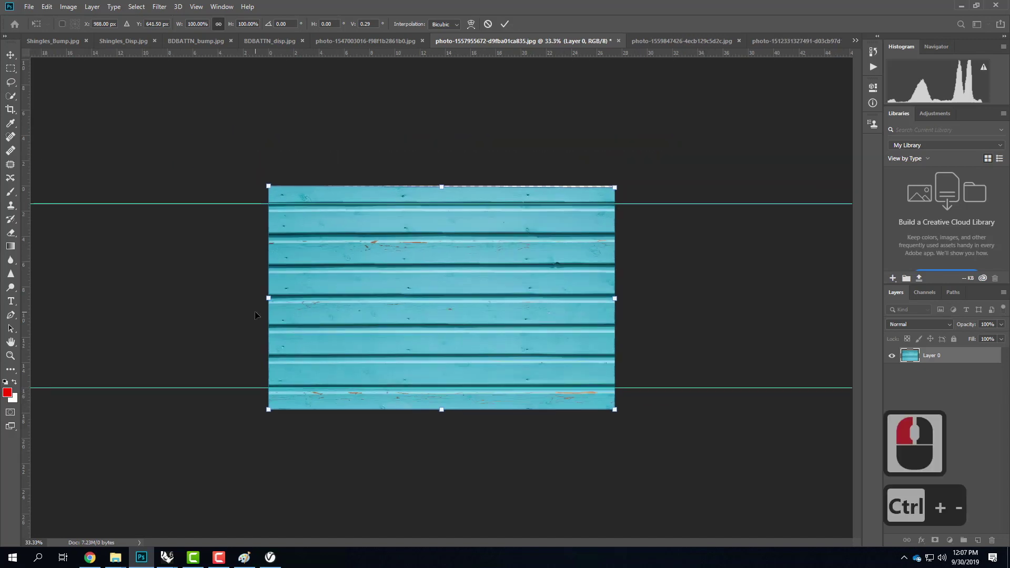
key("ctrl+equal")
key("ctrl+equal")
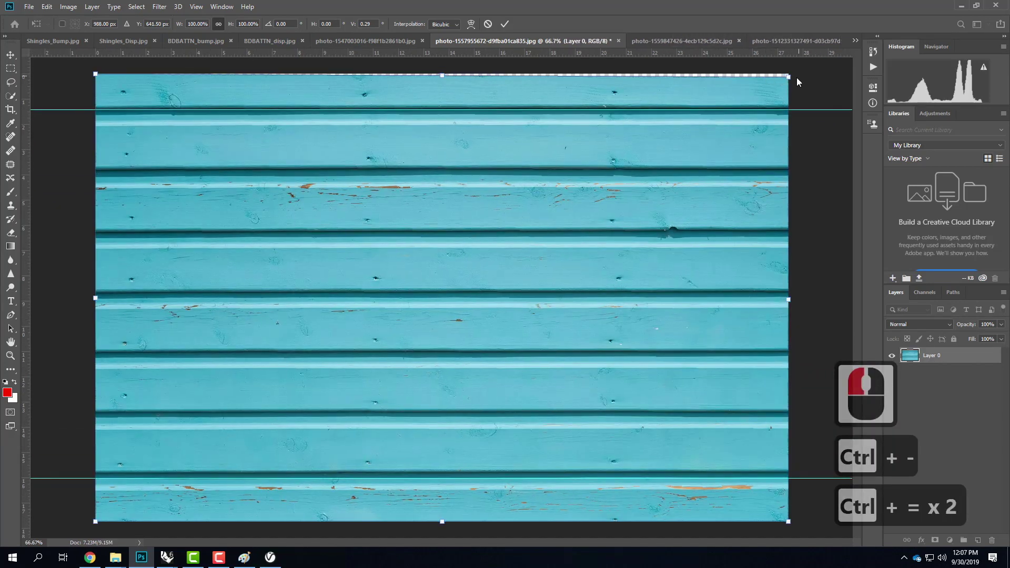
left_click_drag(788, 77, 791, 80)
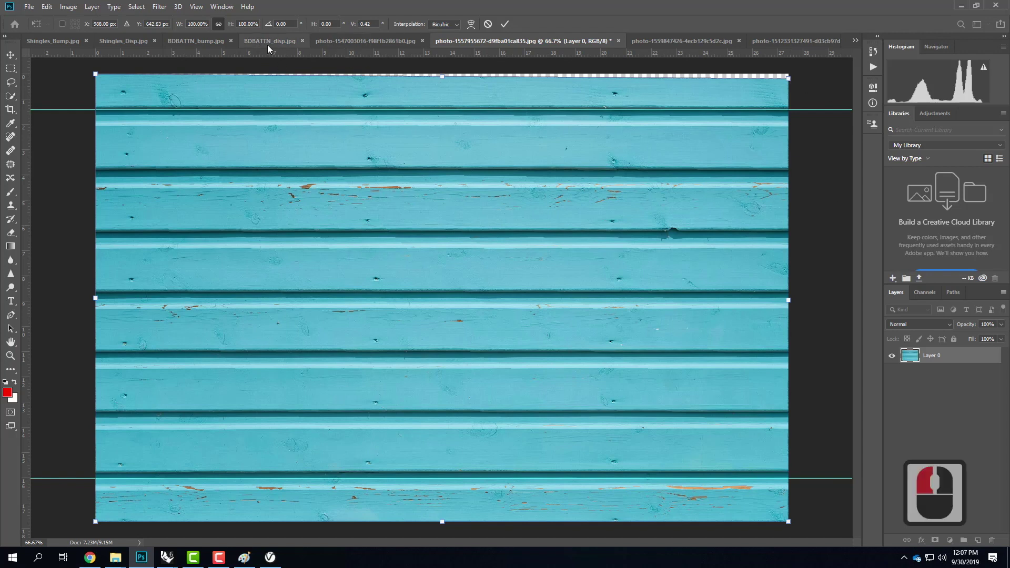
left_click_drag(271, 53, 305, 340)
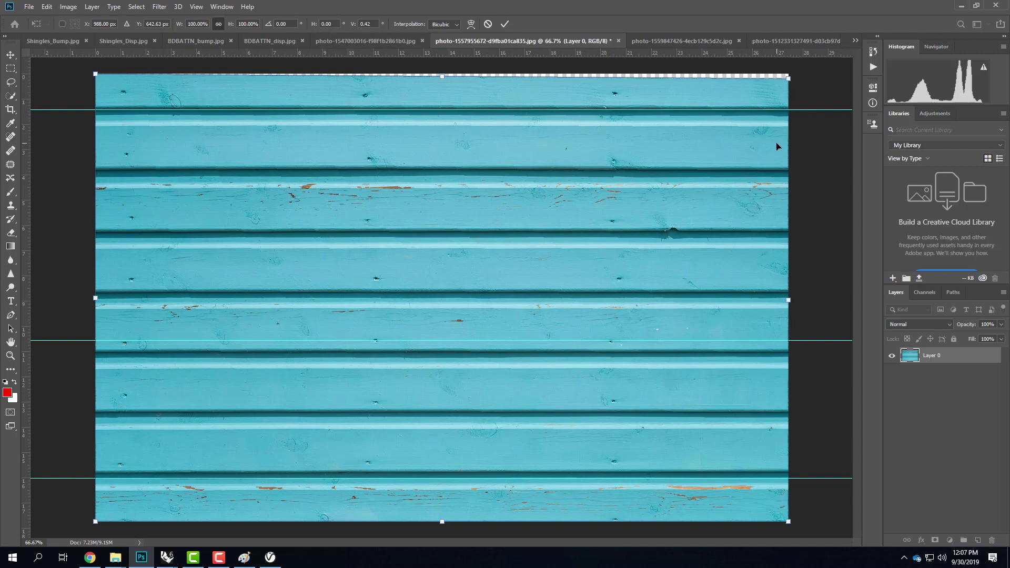
- Crop the image to six complete boards between the upper guide and the shadow line at the lowest guide
left_click(11, 109)
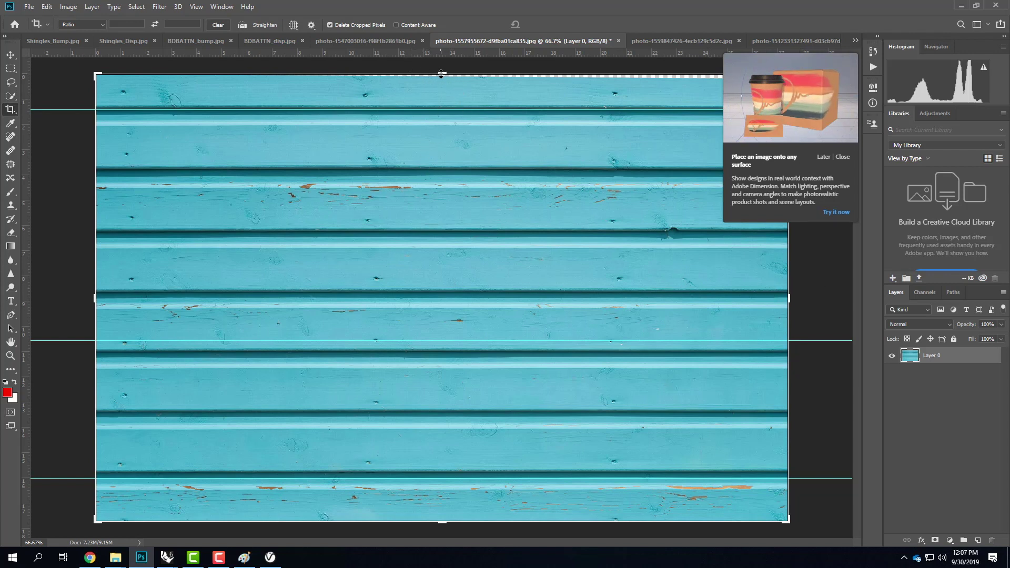
mouse_move(442, 74)
left_mouse_down()
mouse_move(441, 116)
mouse_move(435, 91)
left_mouse_up()
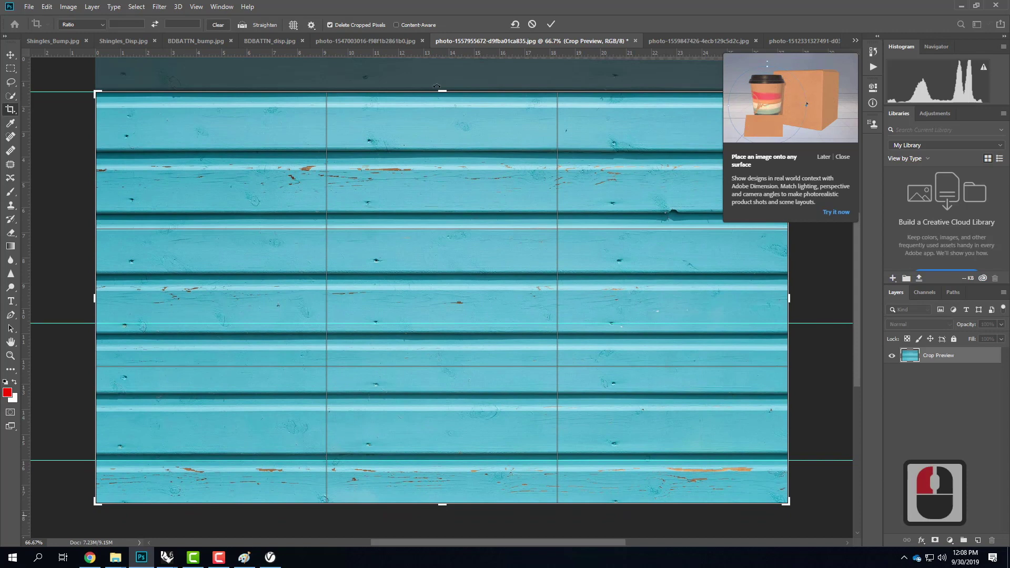
left_click_drag(443, 503, 452, 481)
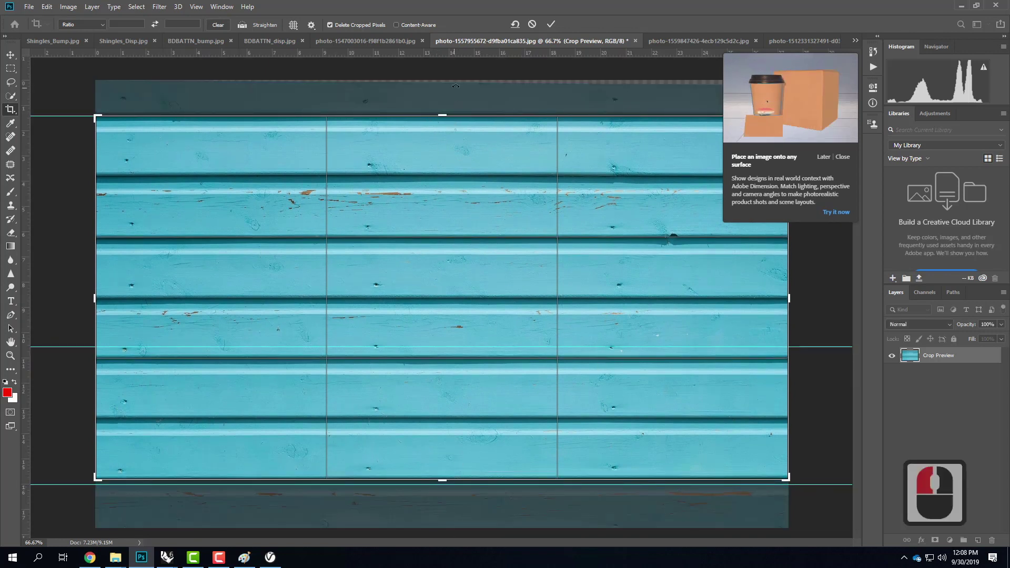
left_click(552, 23)
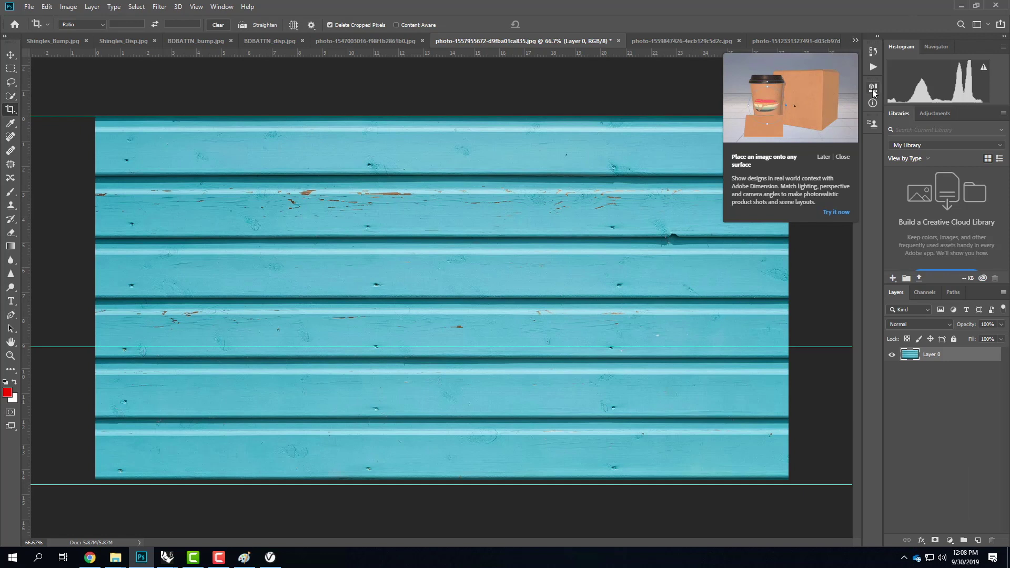
- Close the "Place an image onto any surface" pop-up covering the canvas
left_click(857, 64)
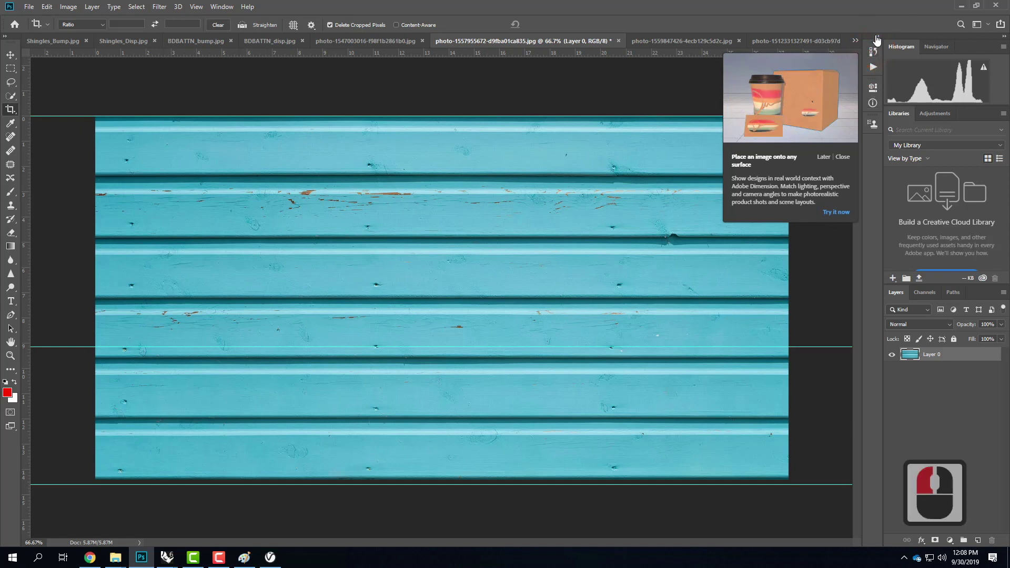
left_click(877, 36)
left_click(878, 37)
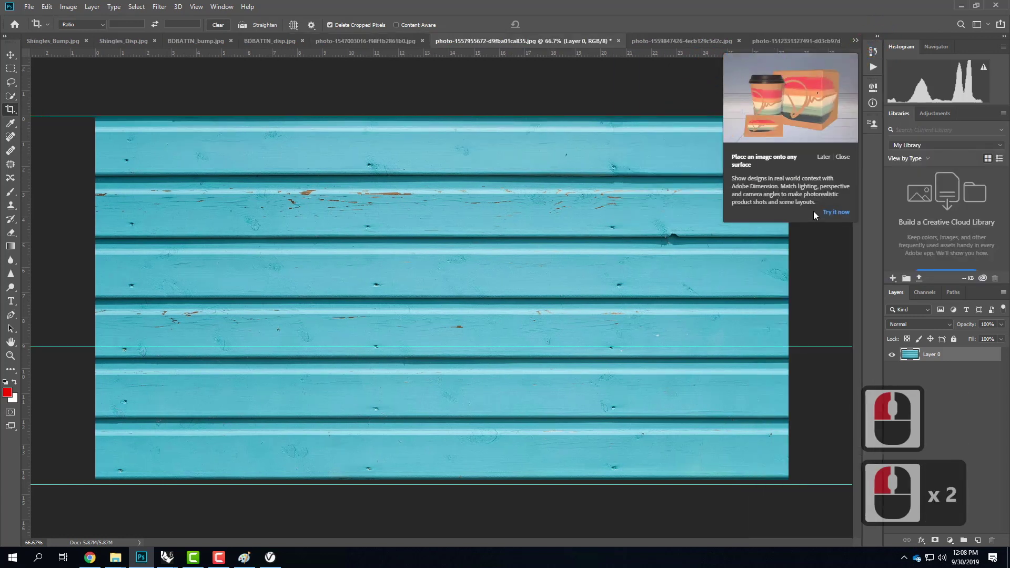
left_click(841, 158)
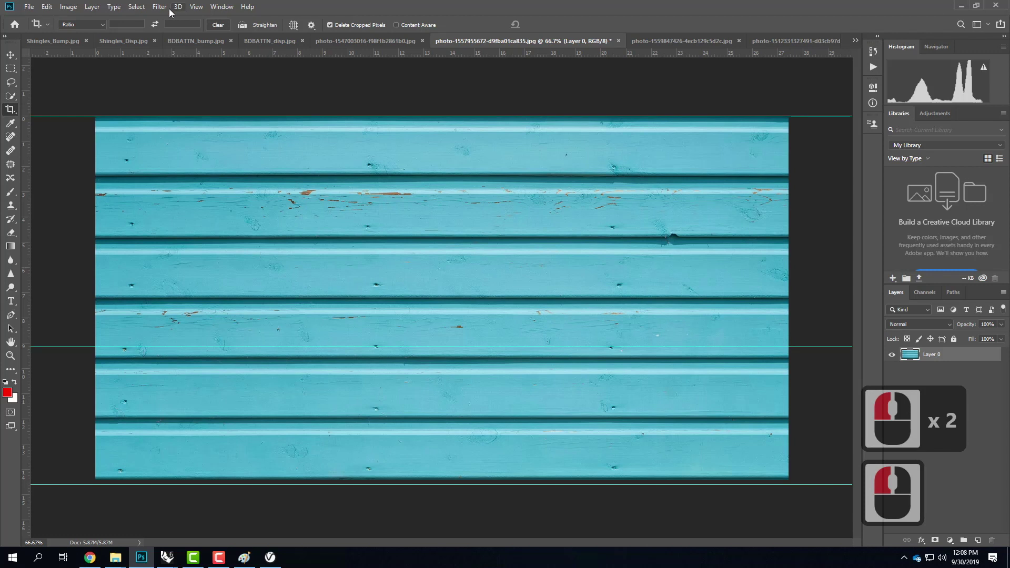
left_click(153, 7)
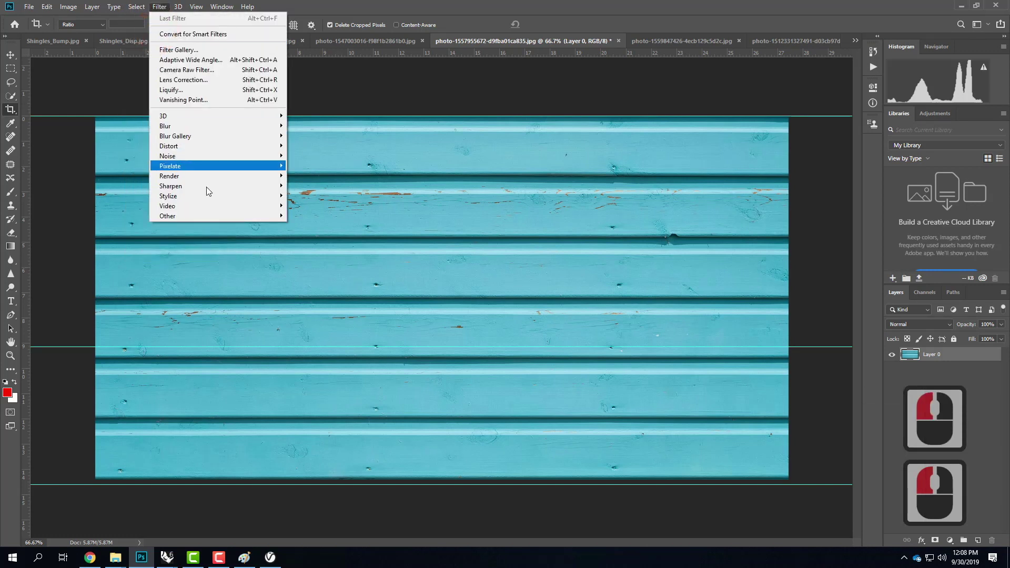
mouse_move(225, 217)
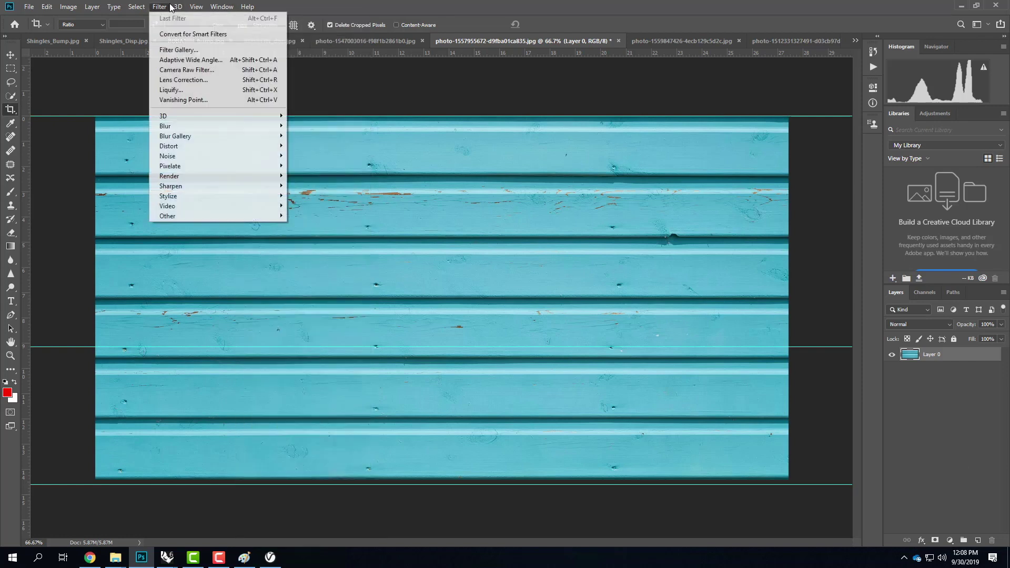
left_click(473, 288)
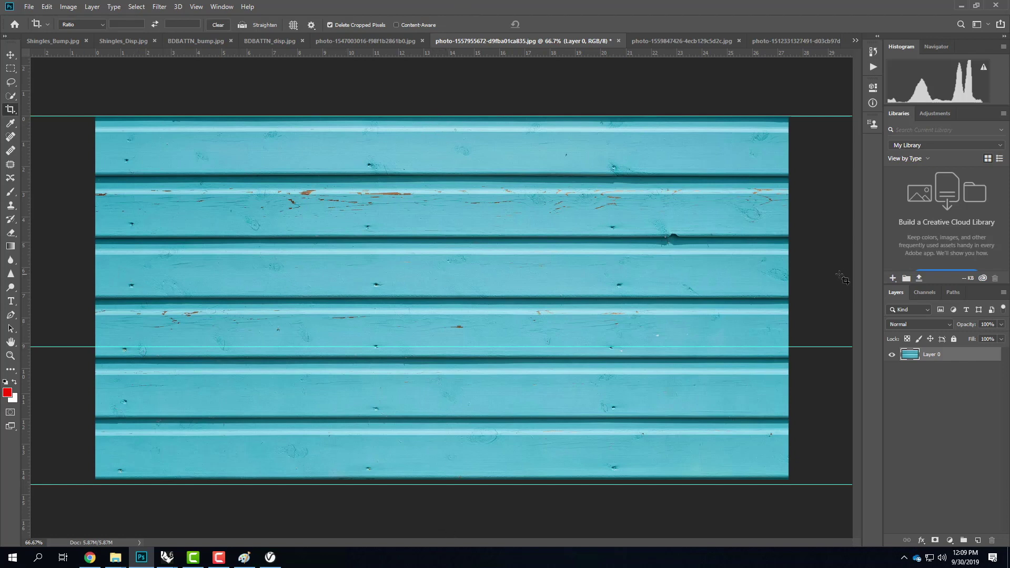
- Start the Offset filter on Layer 0 with Wrap Around and shift the siding horizontally by +1019 pixels
left_click(159, 6)
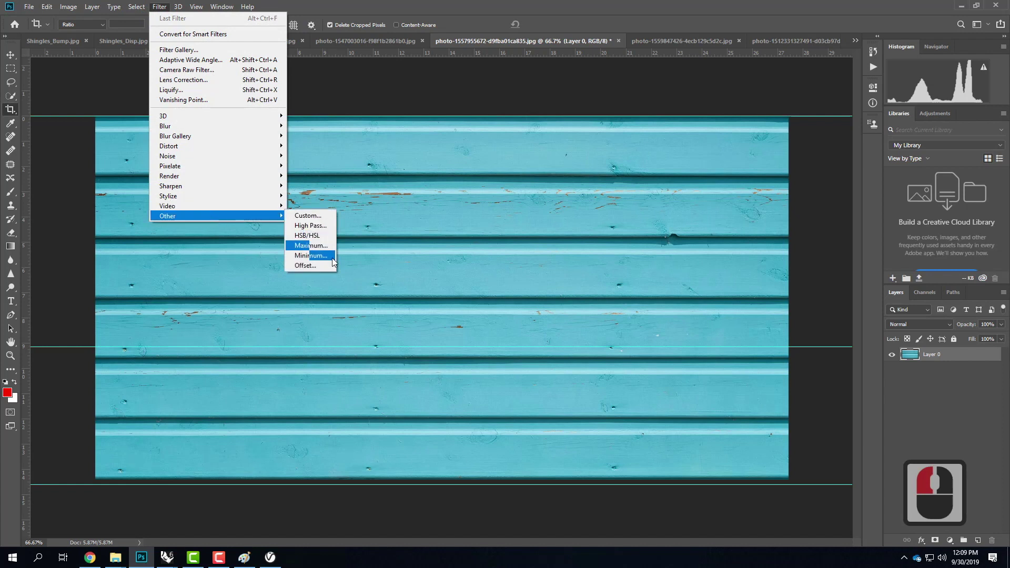
left_click(331, 264)
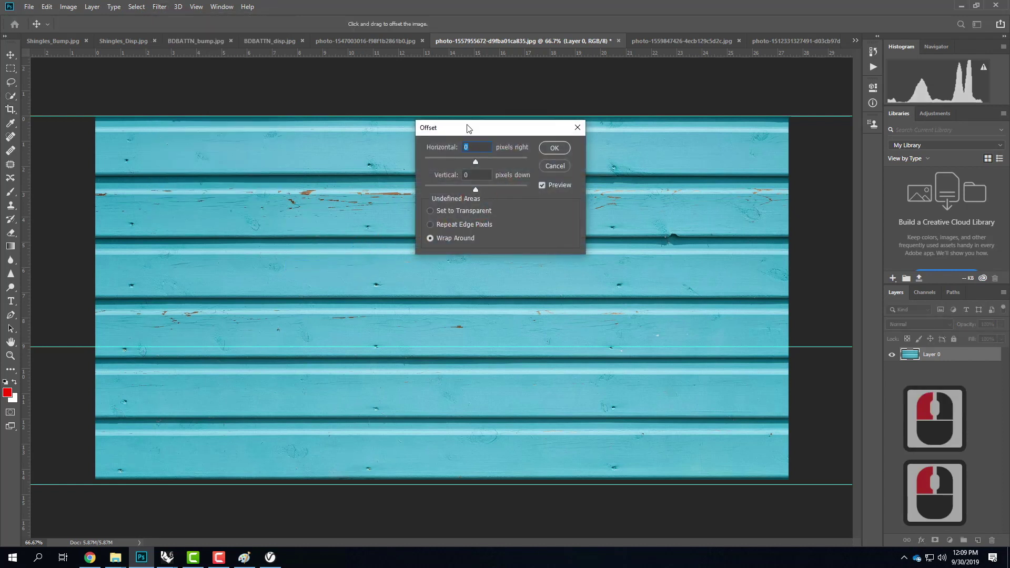
left_click_drag(468, 129, 561, 132)
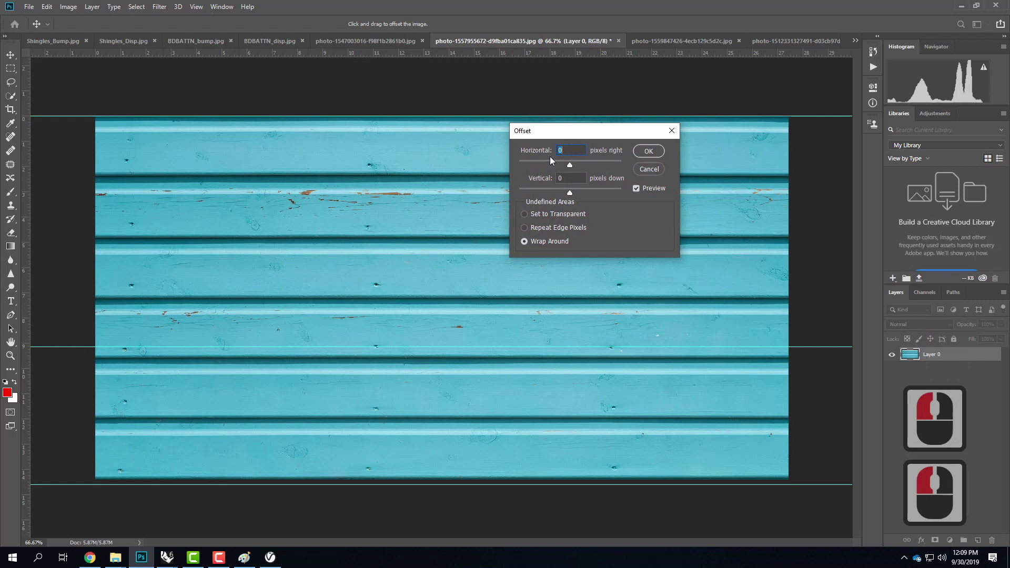
left_click_drag(571, 166, 578, 167)
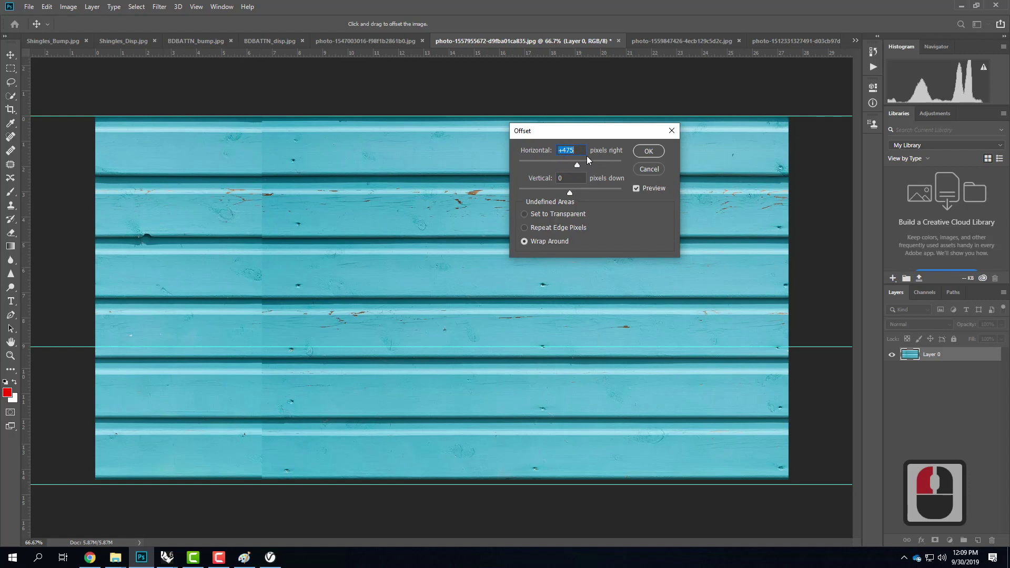
left_click_drag(577, 167, 588, 169)
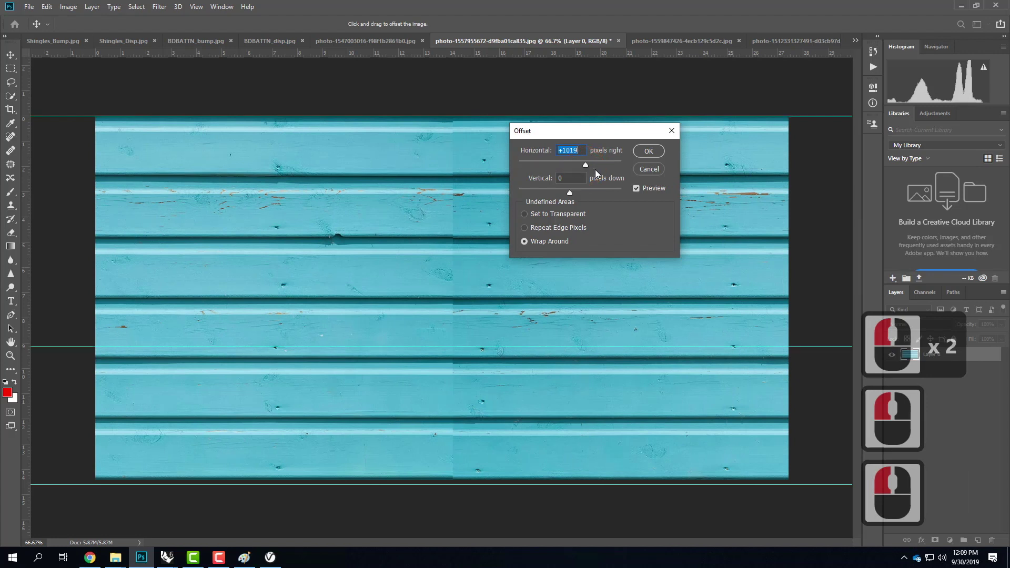
- Try vertical offsets of -178, +196 and +375 pixels, and reset the vertical offset to 0
mouse_move(571, 194)
left_mouse_down()
mouse_move(583, 194)
mouse_move(565, 195)
left_mouse_up()
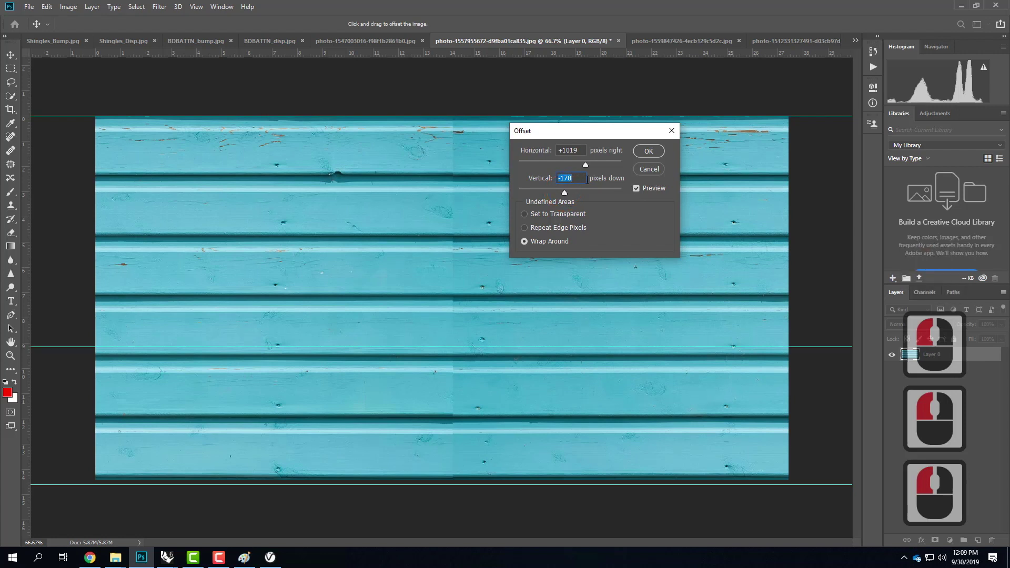
type("0")
key("Tab")
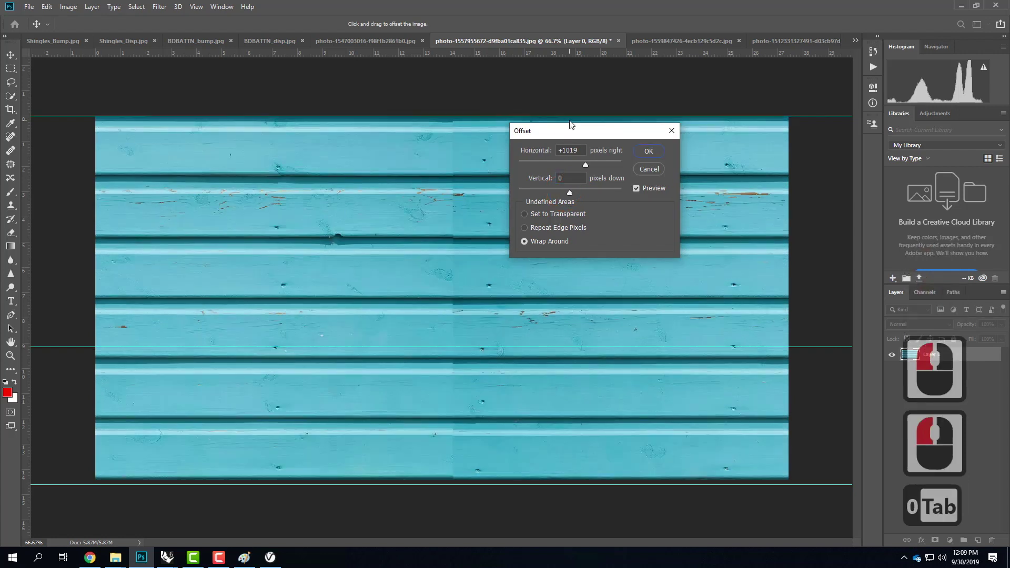
left_click(570, 193)
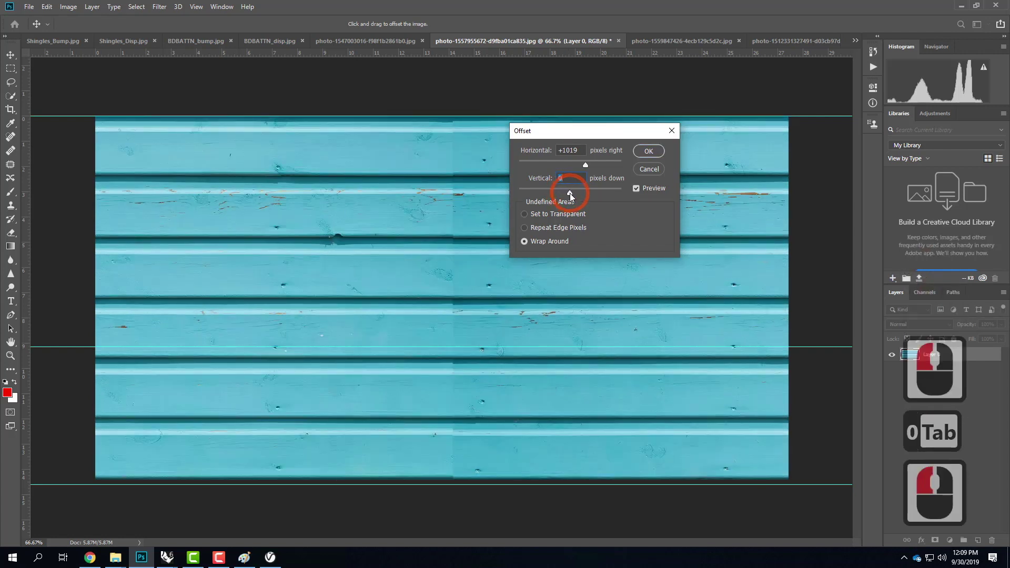
left_click_drag(570, 194, 576, 192)
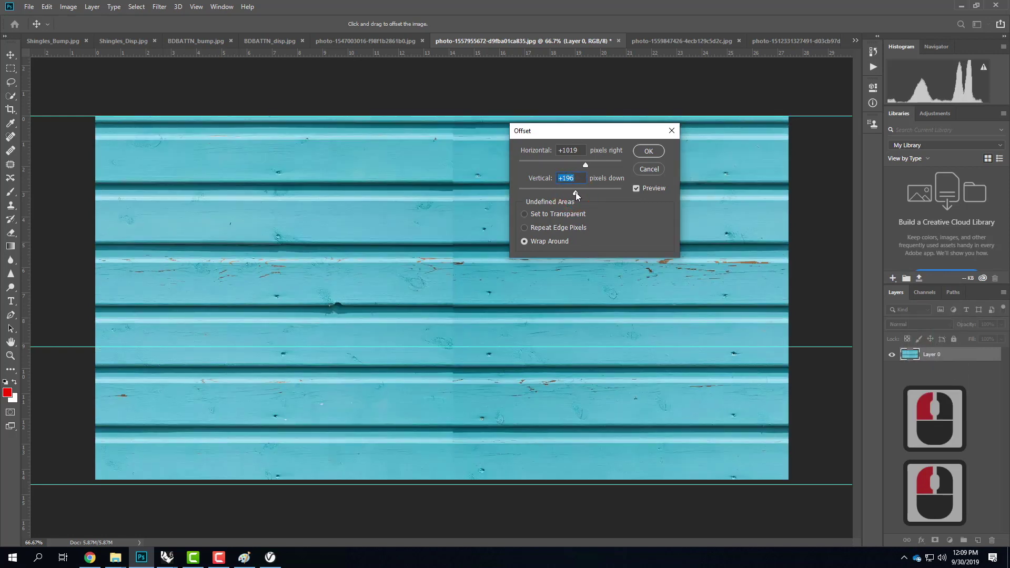
left_click(576, 193)
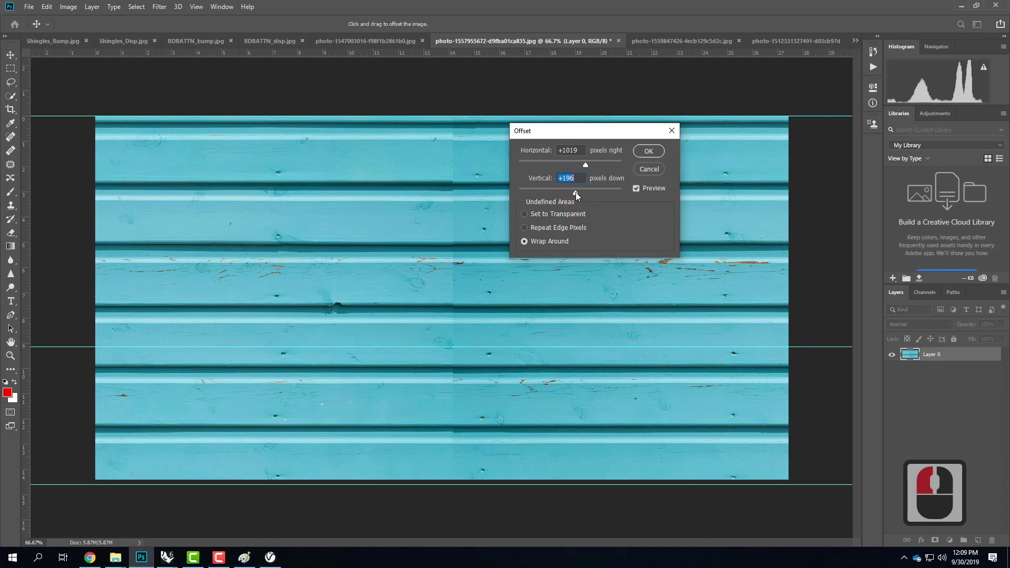
left_click(575, 192)
left_click_drag(576, 193, 581, 193)
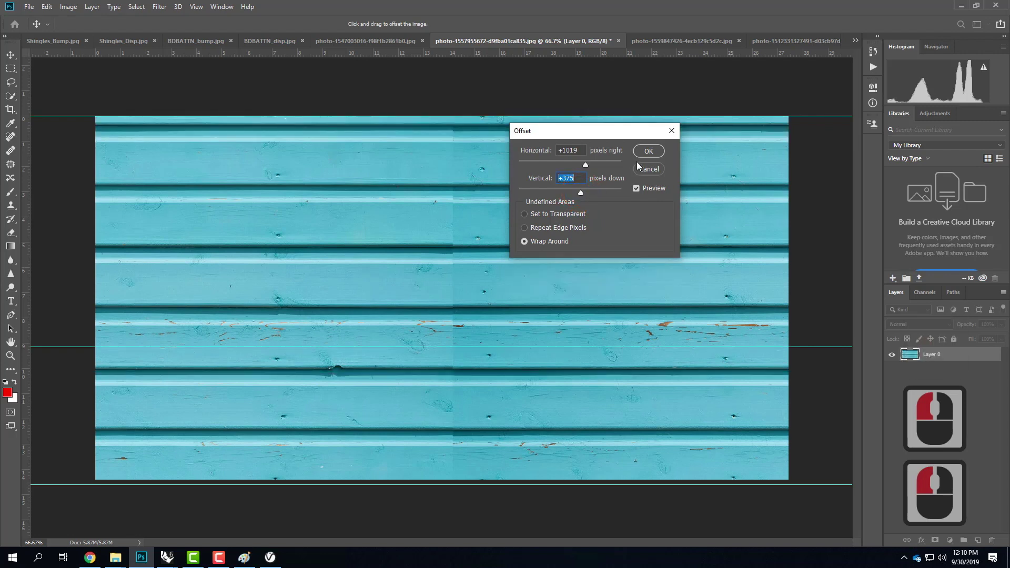
type("0")
key("Tab")
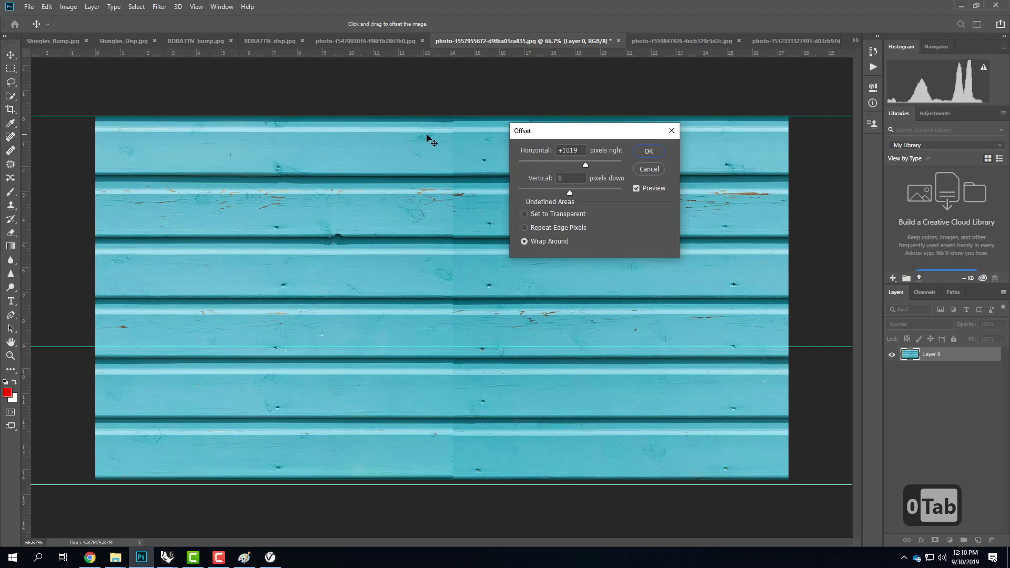
- Set the vertical offset to +482 pixels and apply the Offset filter
left_click_drag(570, 194, 574, 196)
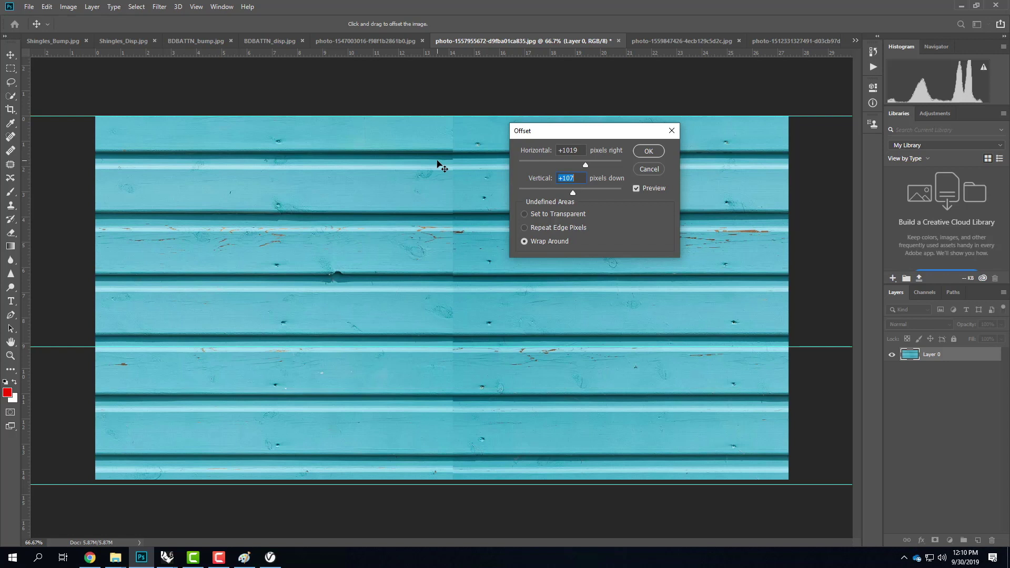
left_click(576, 193)
left_click(584, 194)
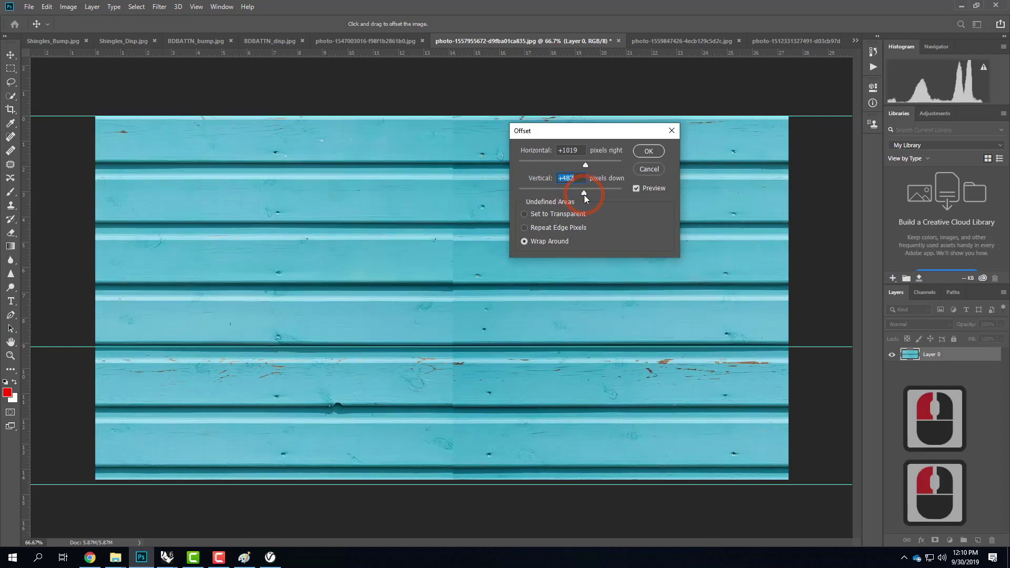
left_click(584, 194)
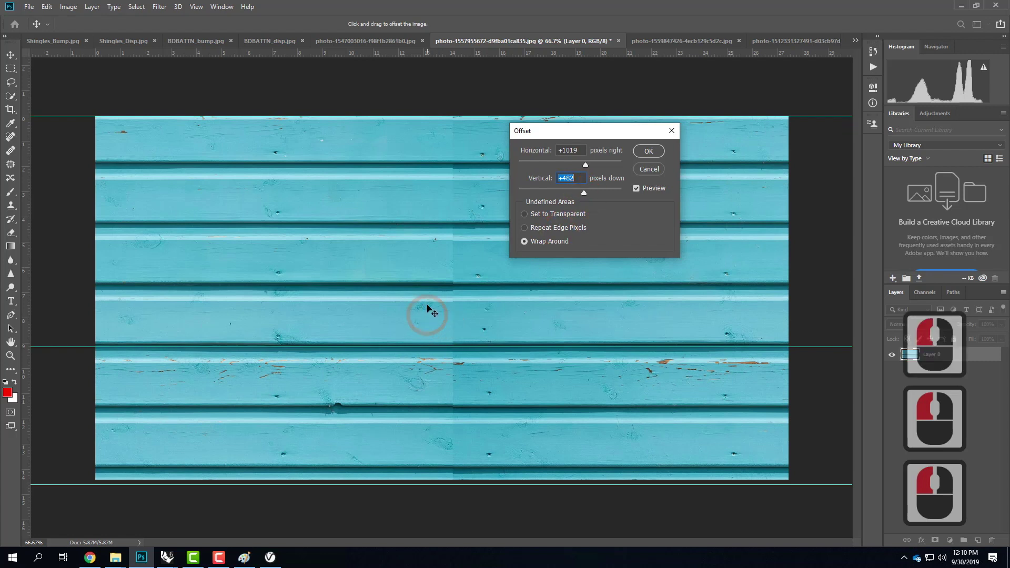
left_click(649, 151)
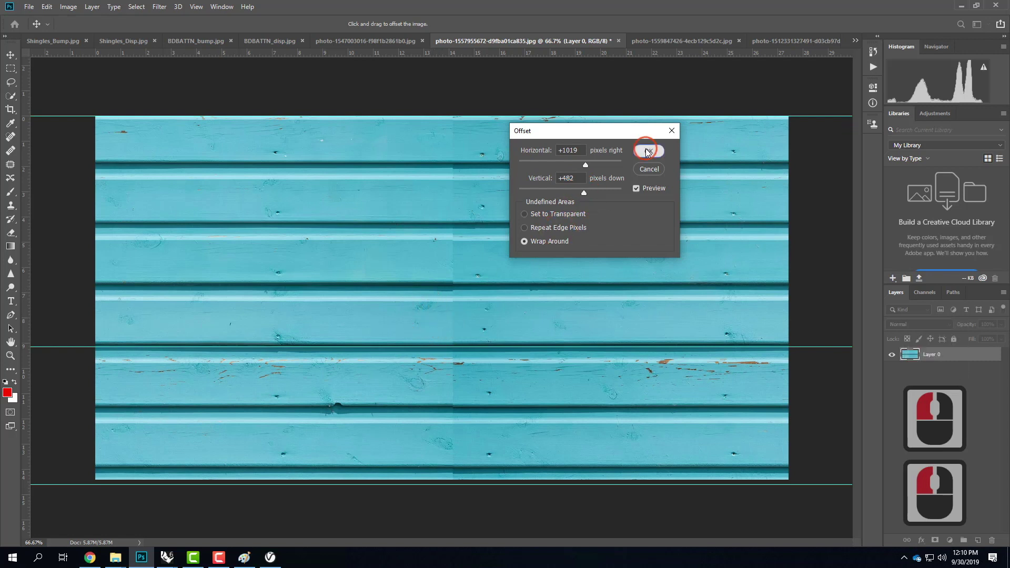
- Switch to the Clone Stamp tool and enlarge its brush to 50 px for retouching the vertical seam at the image's middle
key("c")
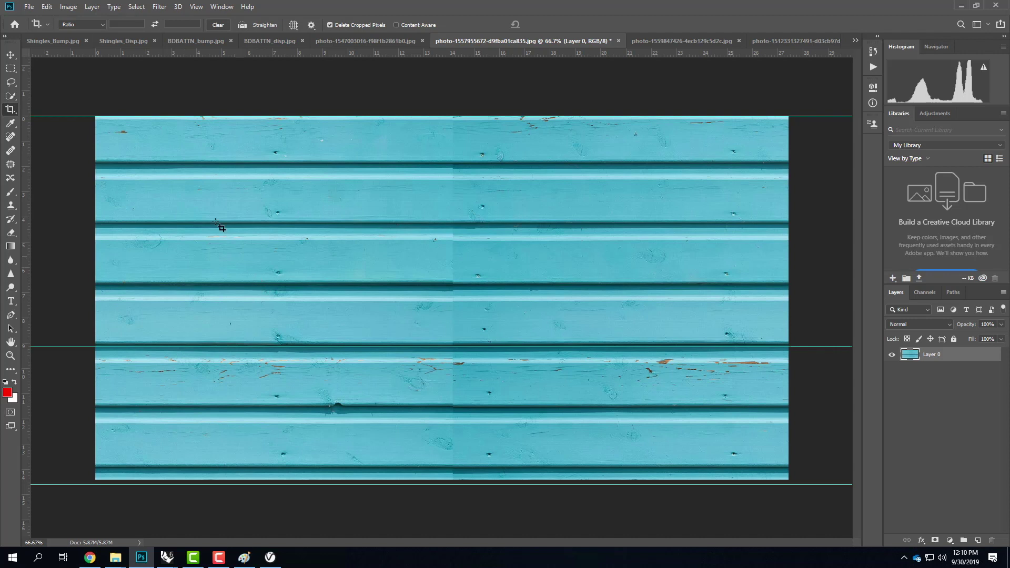
left_click(12, 209)
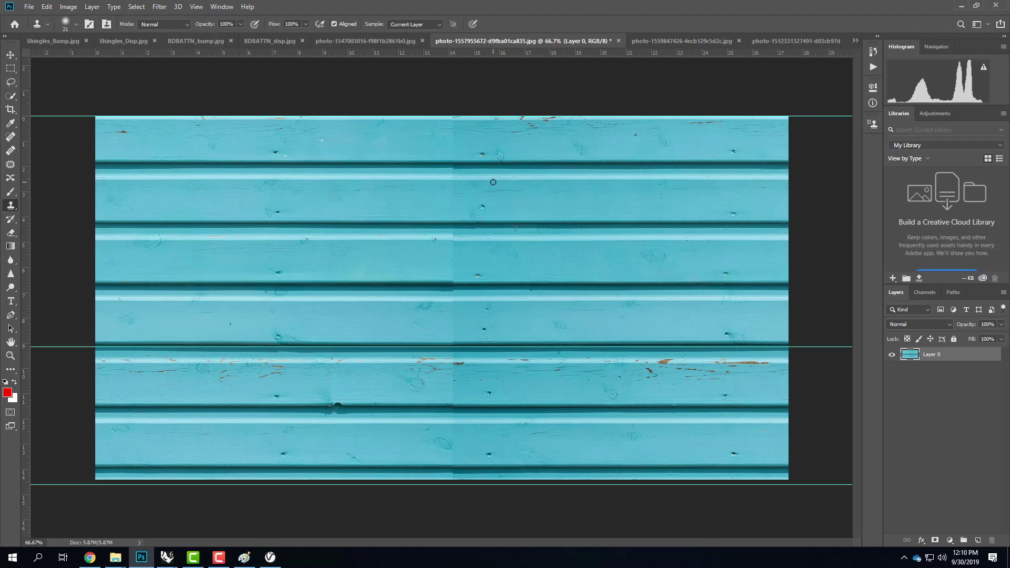
key("ctrl+equal")
key("ctrl+equal")
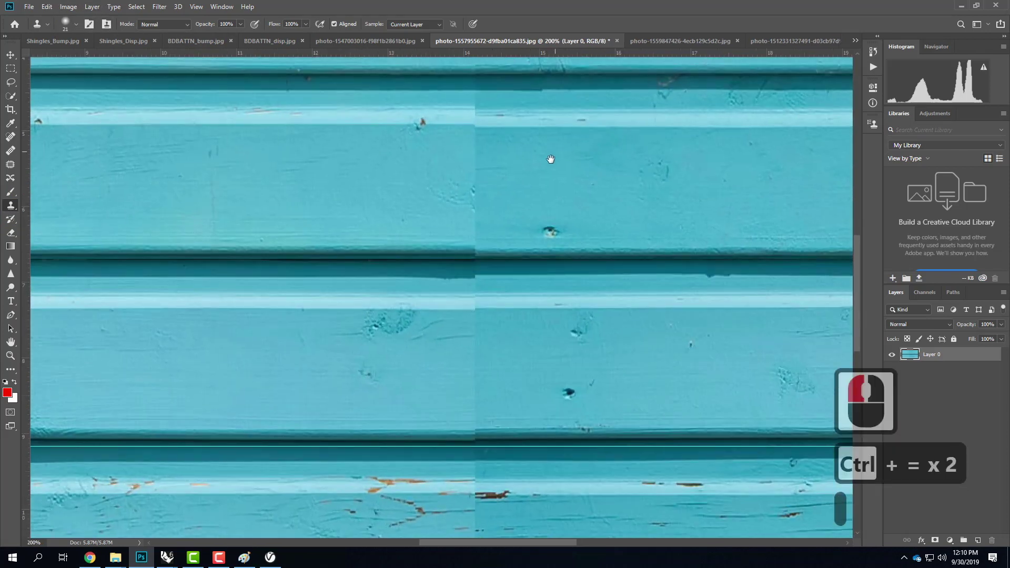
scroll(555, 153, "up", 20)
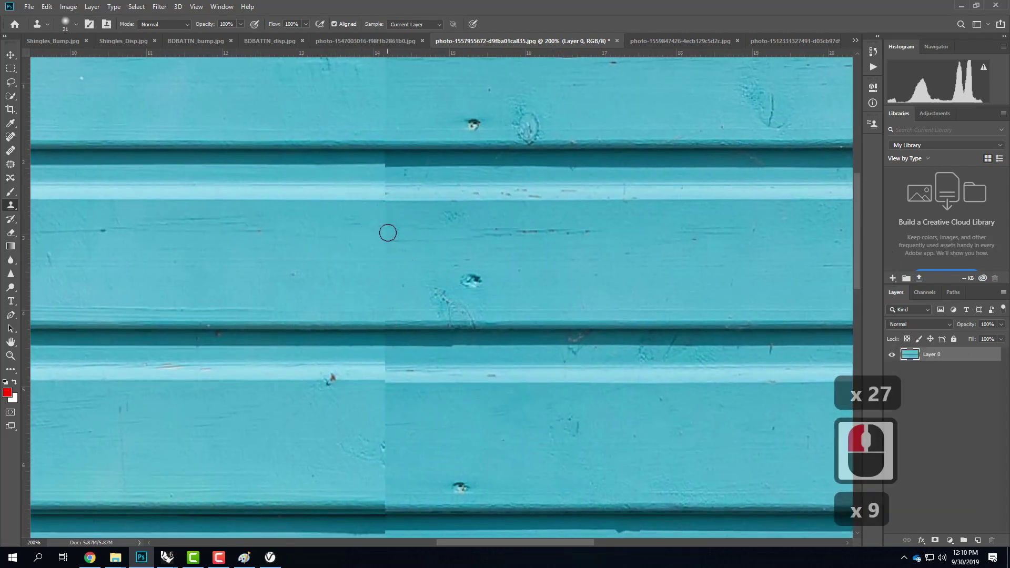
key("bracketright")
key("bracketright")
key("bracketright")
key("bracketright")
key("bracketright")
key("bracketright")
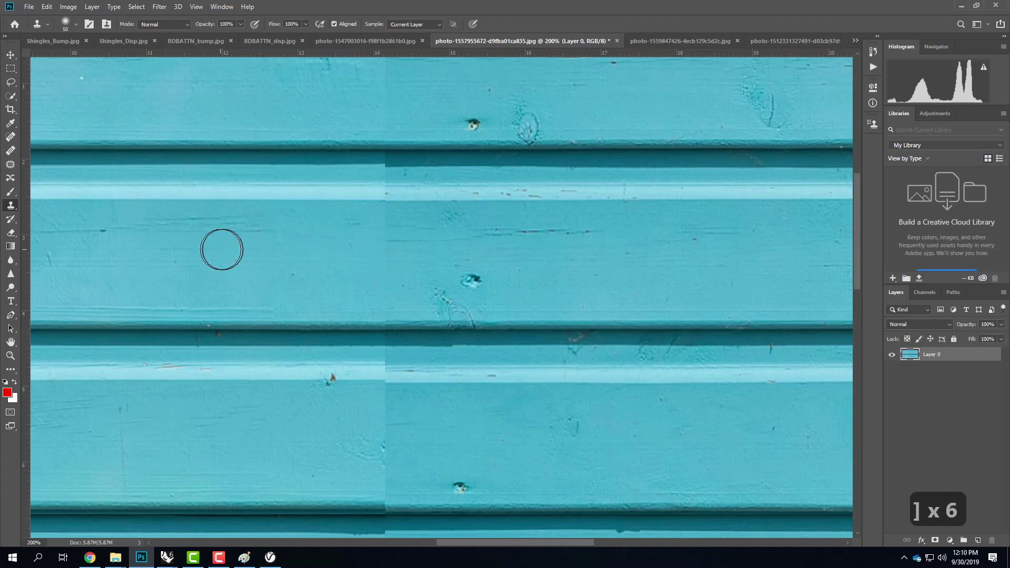
- Clone paint sampled left of the vertical seam over the seam on the face of the second board from the top
key("alt")
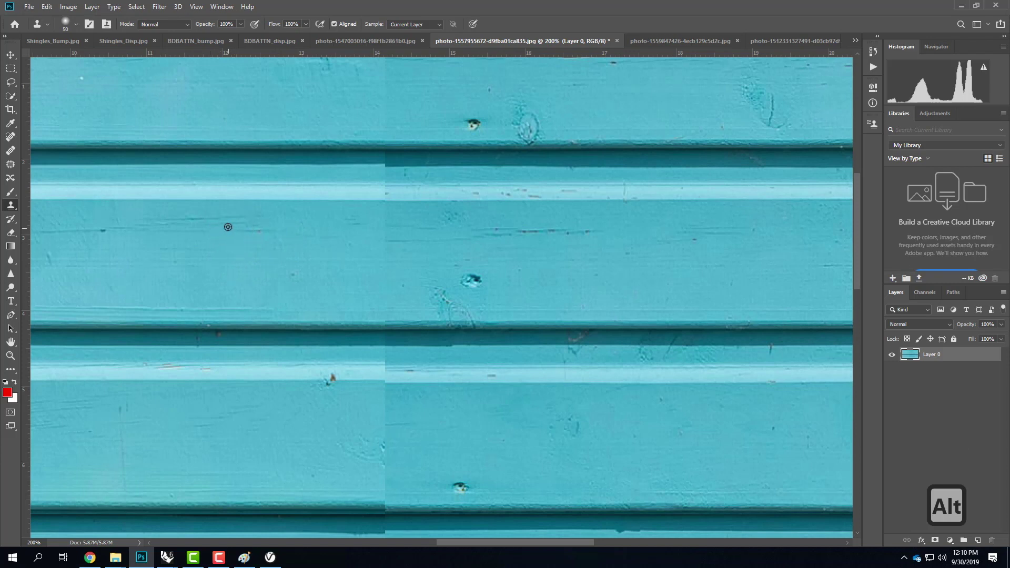
left_click(234, 231, "alt")
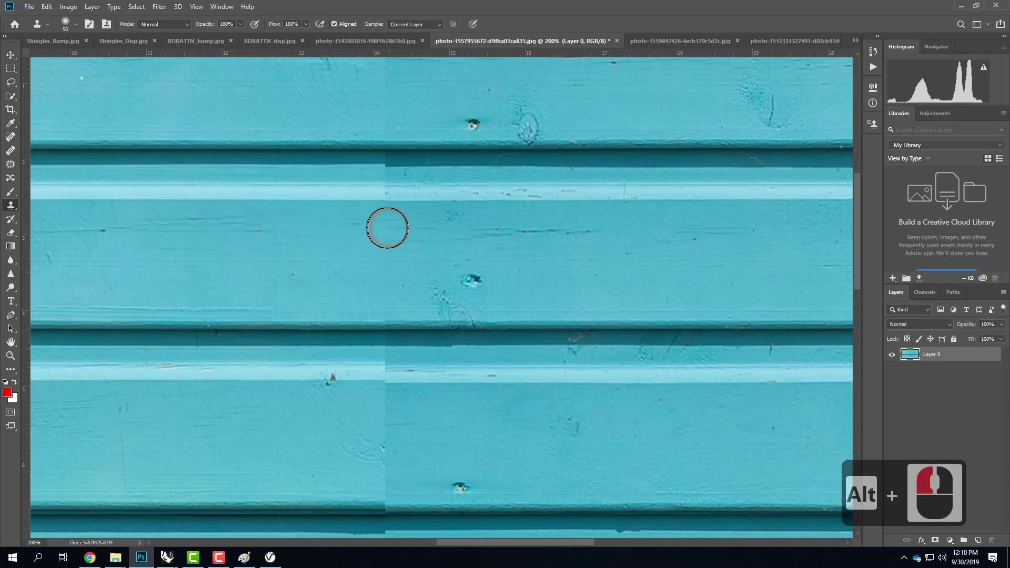
left_click_drag(383, 228, 381, 245)
left_click(386, 272)
left_click(385, 291)
left_click(387, 297)
left_click(386, 249)
left_click(930, 339)
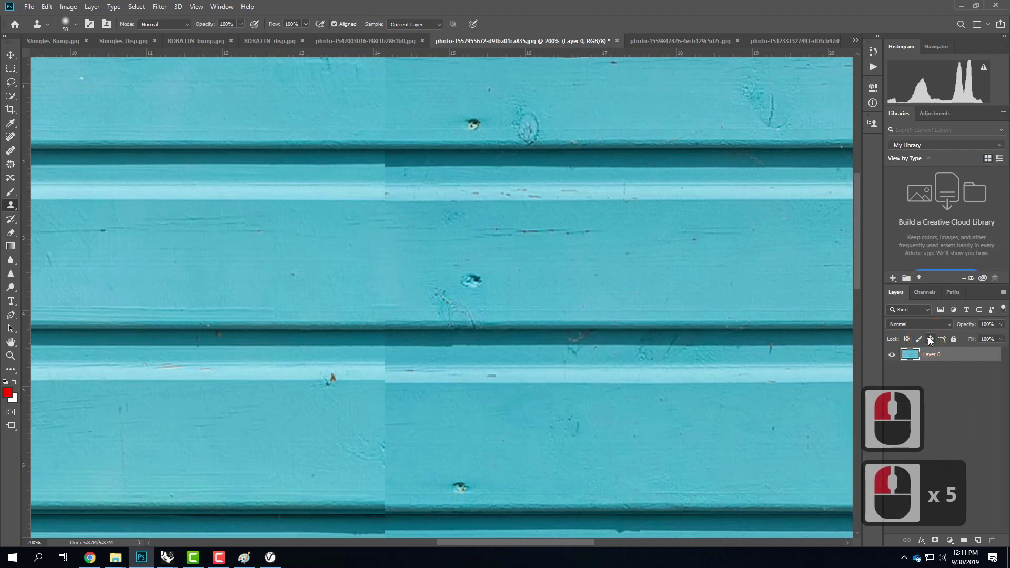
- Clone the shadow line sampled well right of the seam over its left side, between the first and second boards
scroll(708, 239, "up", 5)
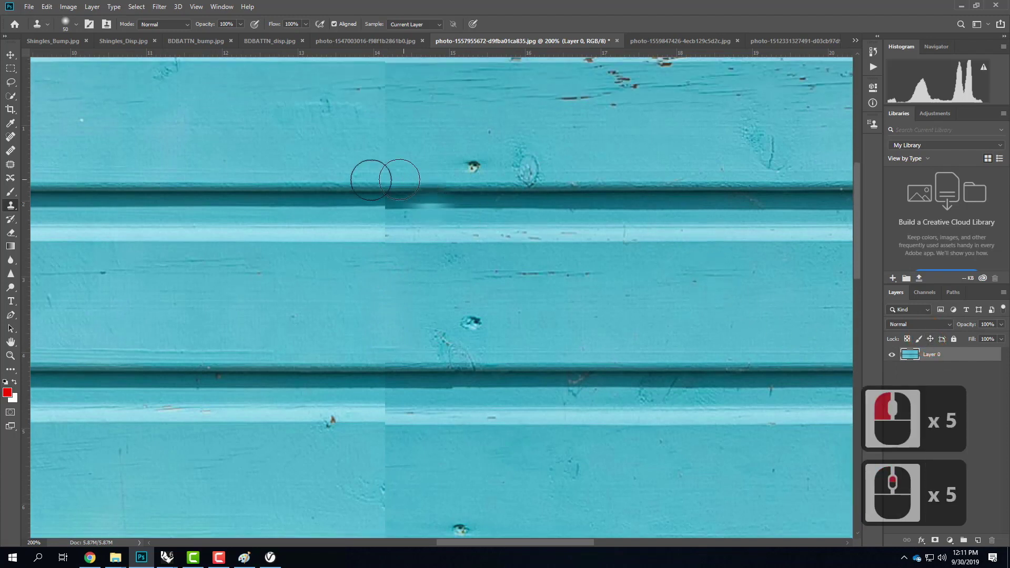
left_click(318, 193, "alt")
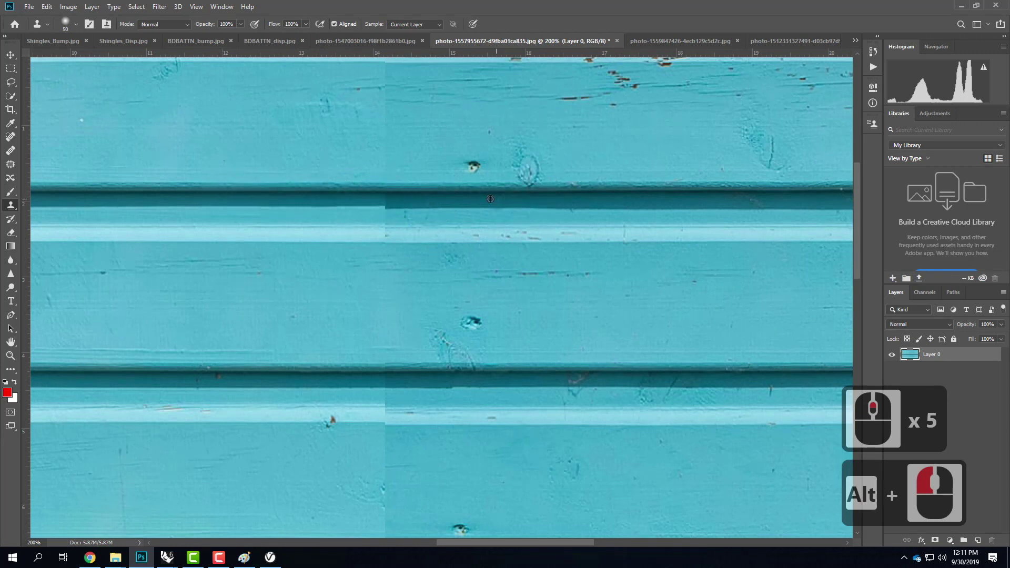
left_click(705, 193, "alt")
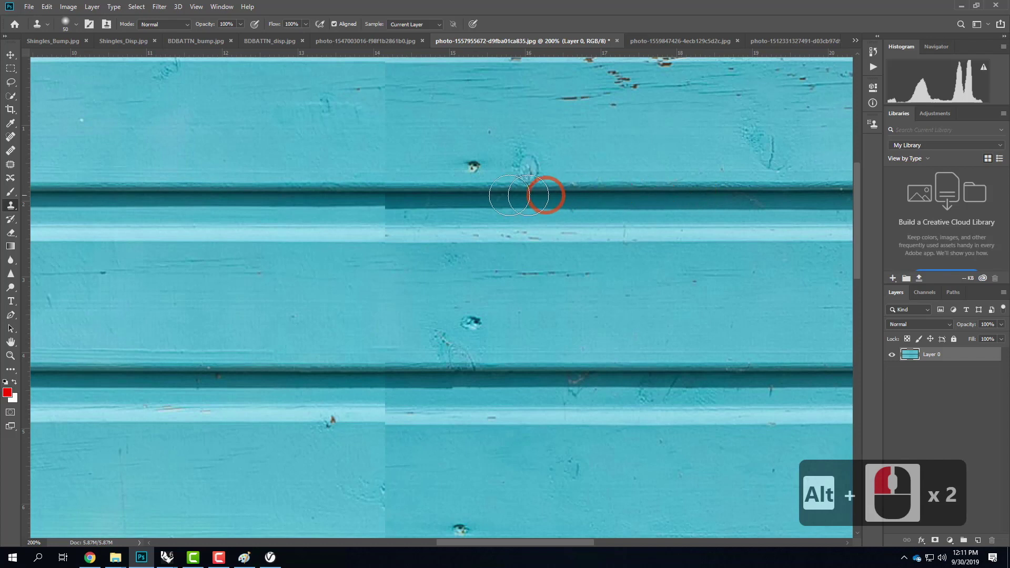
left_click(375, 194)
left_click(365, 191)
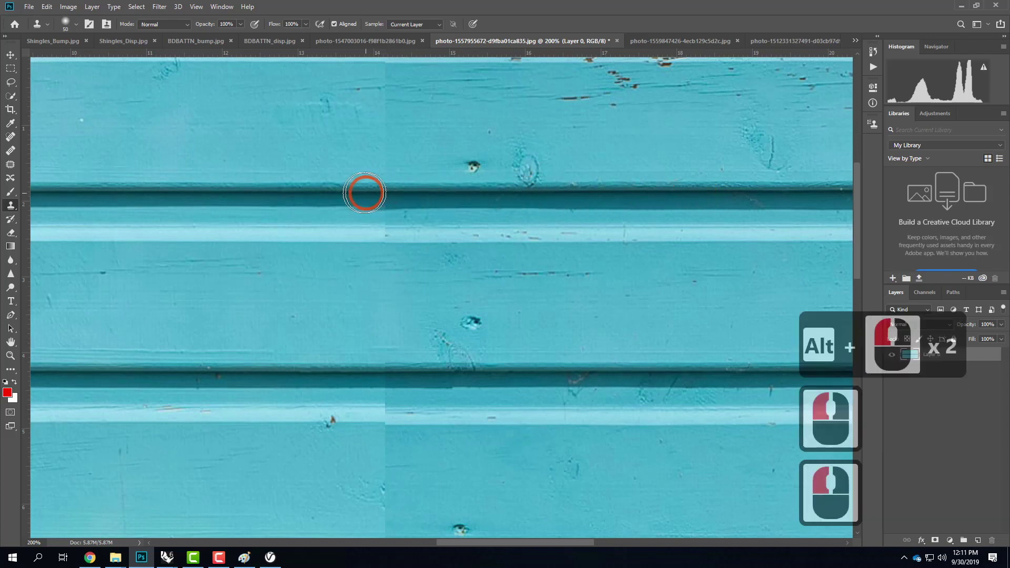
left_click(361, 192)
left_click(375, 200)
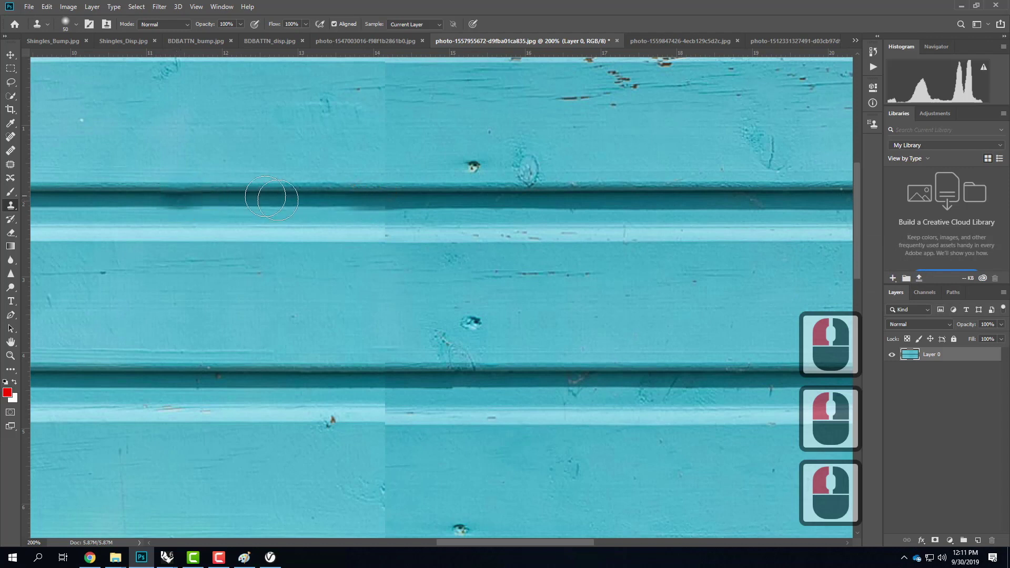
- Blend the shadow line between the first and second boards across the seam, cloning from samples taken along the line
left_click(197, 189, "alt")
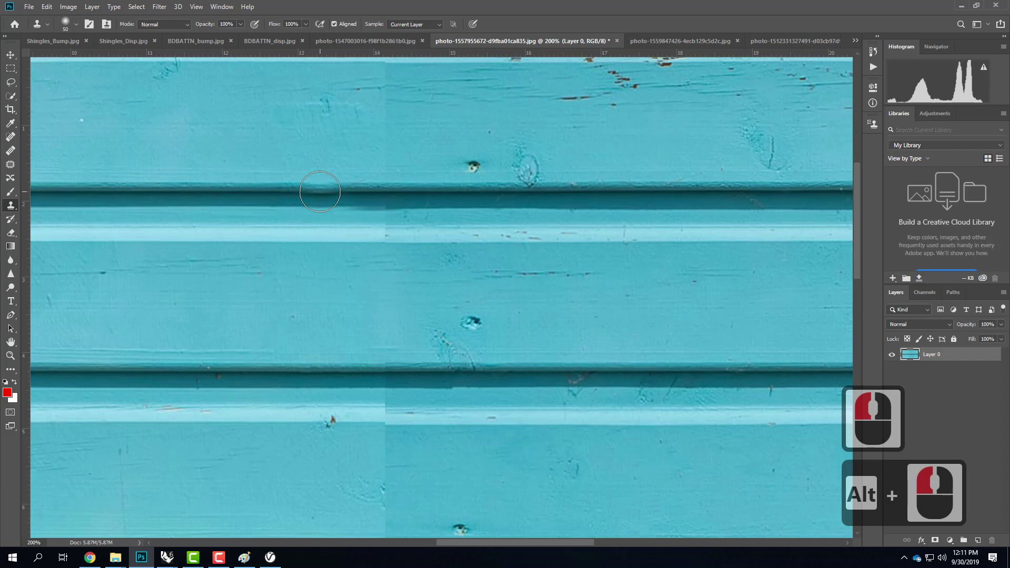
left_click_drag(320, 192, 414, 193)
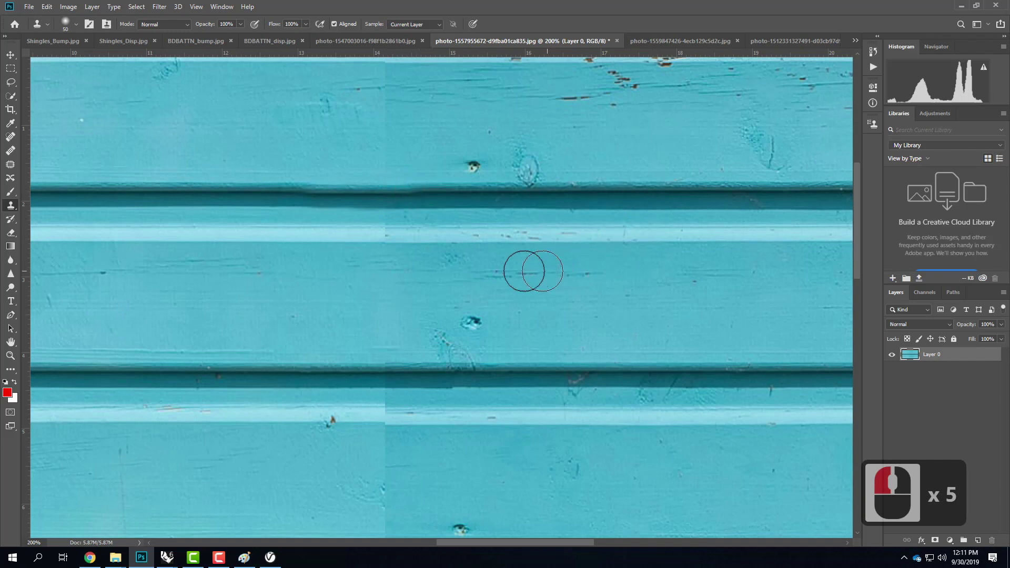
left_click(293, 186, "alt")
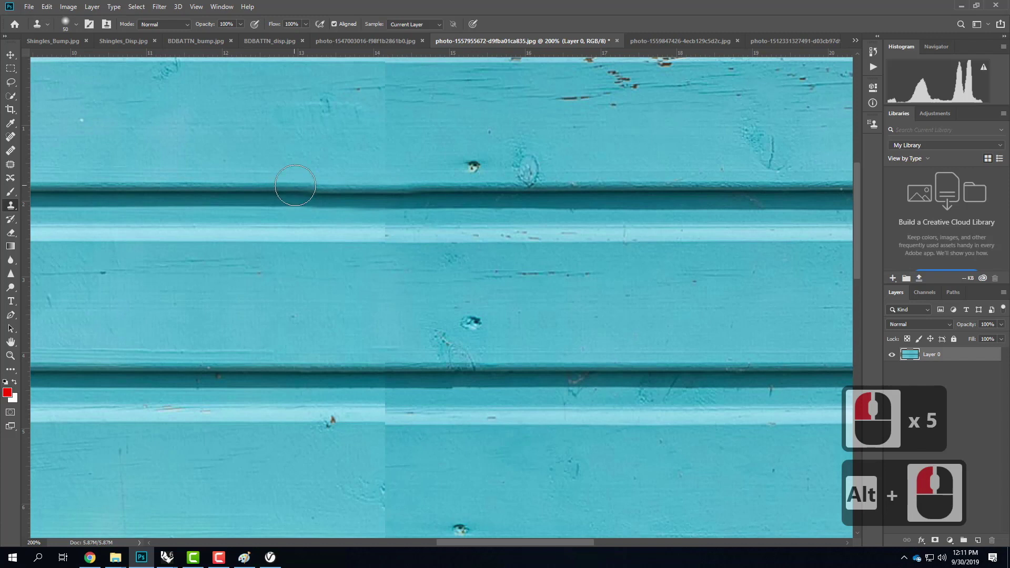
left_click_drag(339, 191, 265, 189)
left_click(419, 190, "alt")
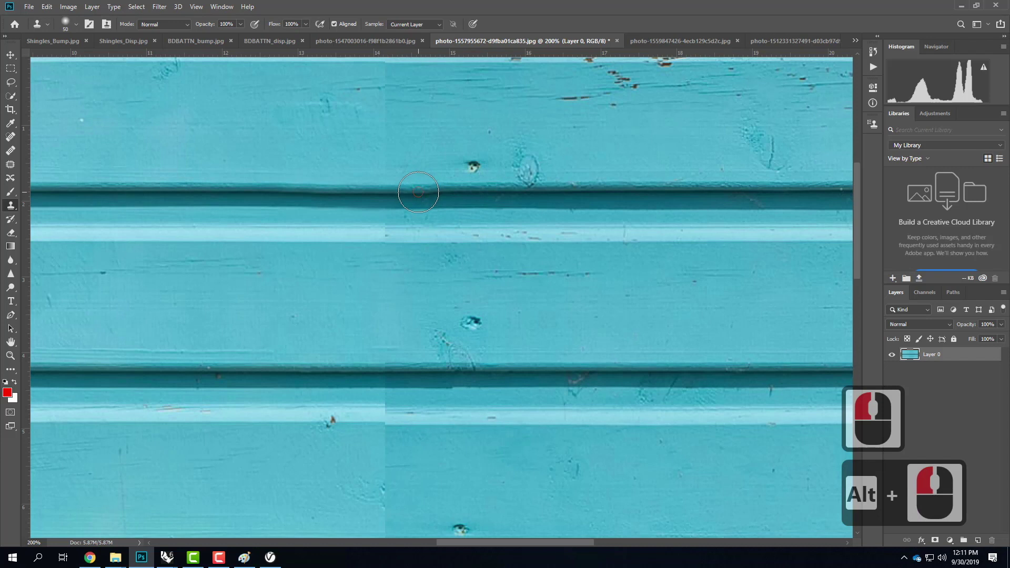
left_click(785, 197)
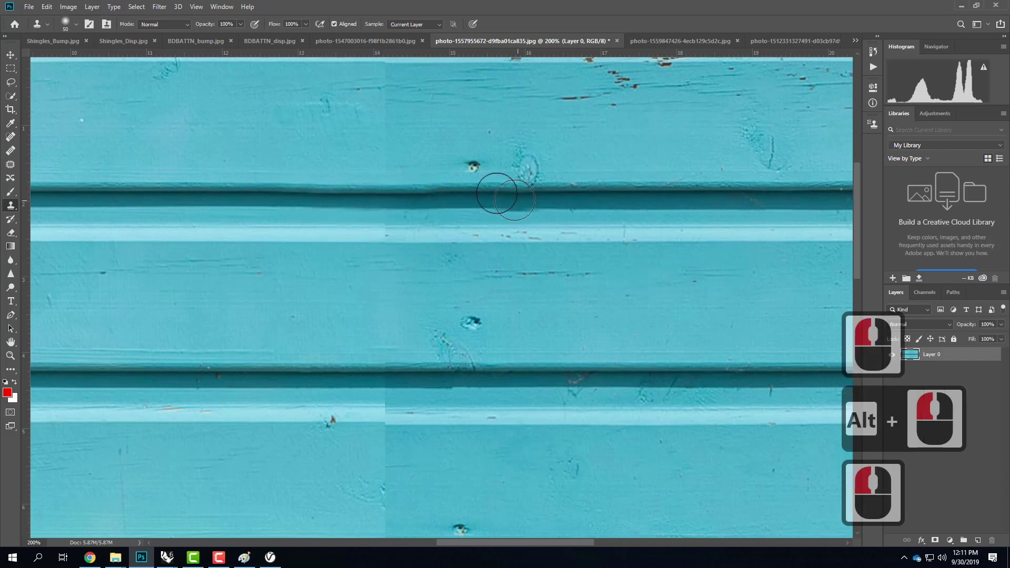
- Clone paint sampled just right of the seam over the vertical seam on the face of the top board
left_click(422, 144, "alt")
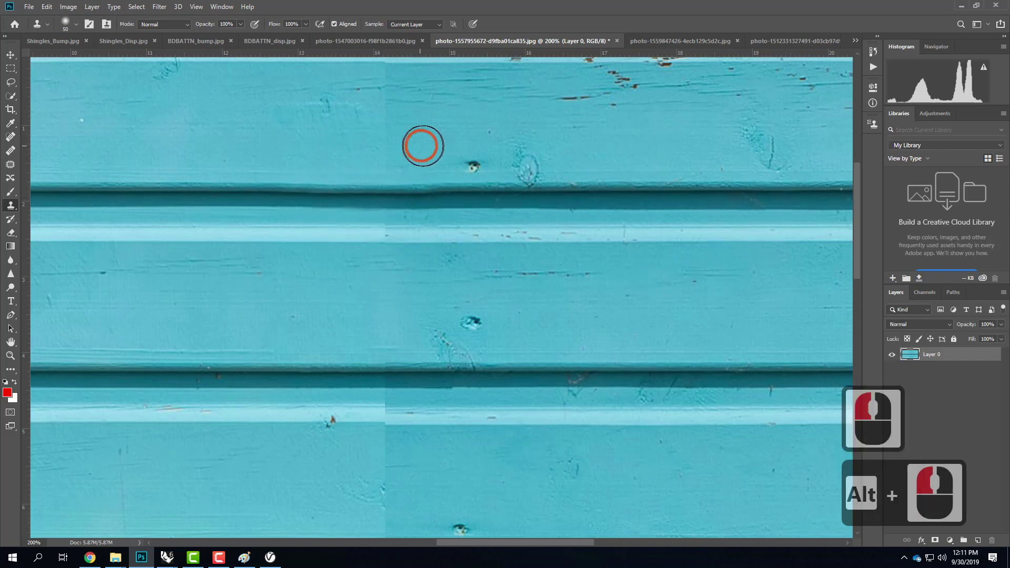
left_click(389, 140)
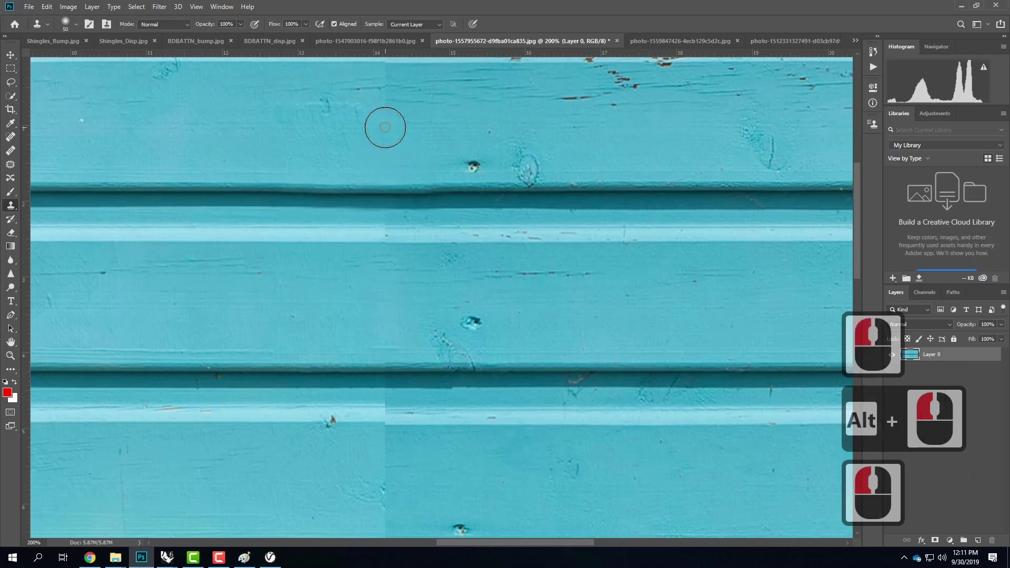
left_click(389, 120)
left_click(427, 109, "alt")
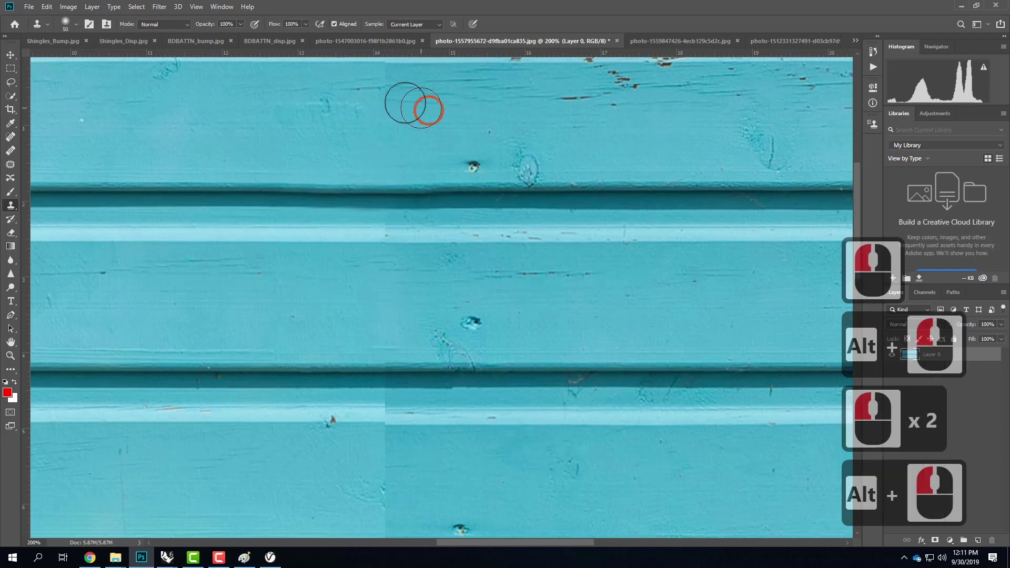
left_click(386, 82)
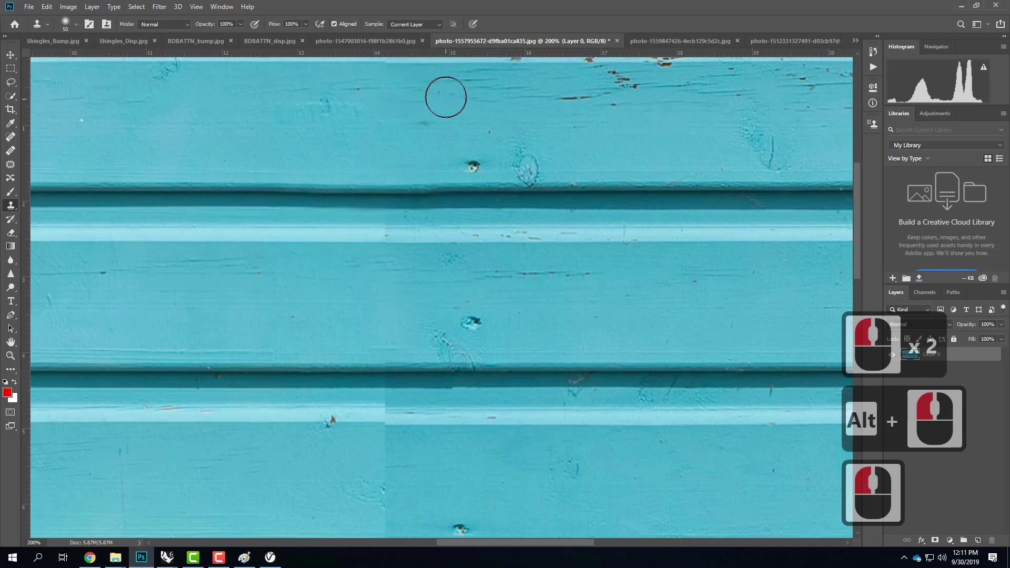
- Clone over the seam in the light strip along the image's upper edge, sampling to the right of the seam
scroll(440, 179, "up", 8)
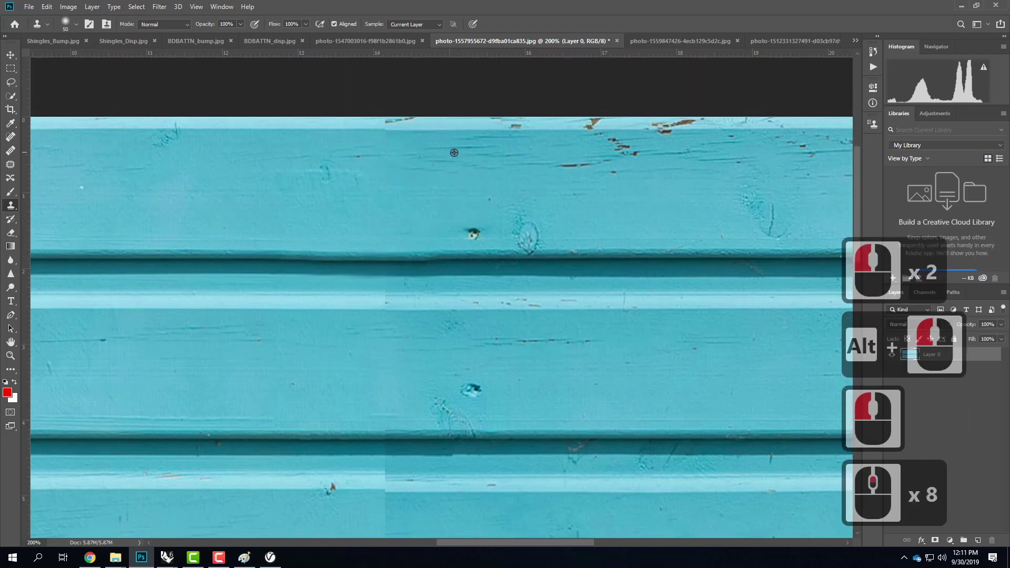
left_click(454, 152, "alt")
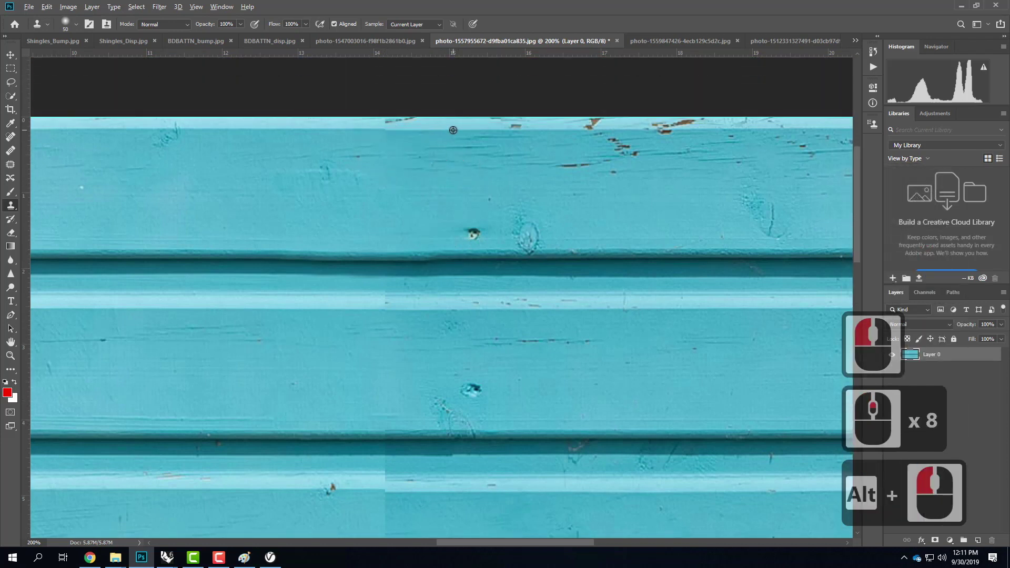
left_click(382, 128, "alt")
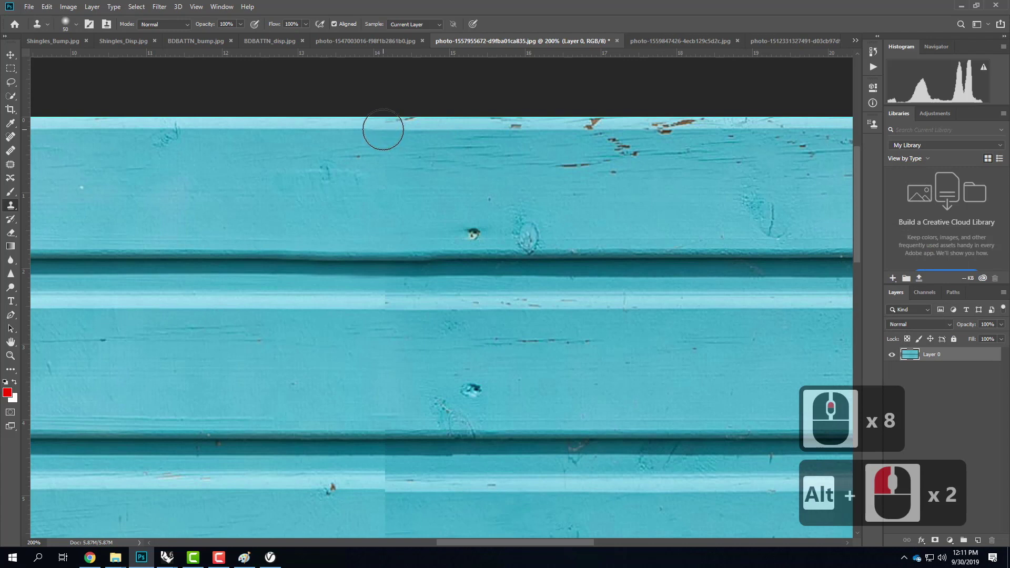
left_click(492, 178)
- Clone the light strip between the first and second boards over the seam, sampling it left of the seam
scroll(505, 216, "down", 3)
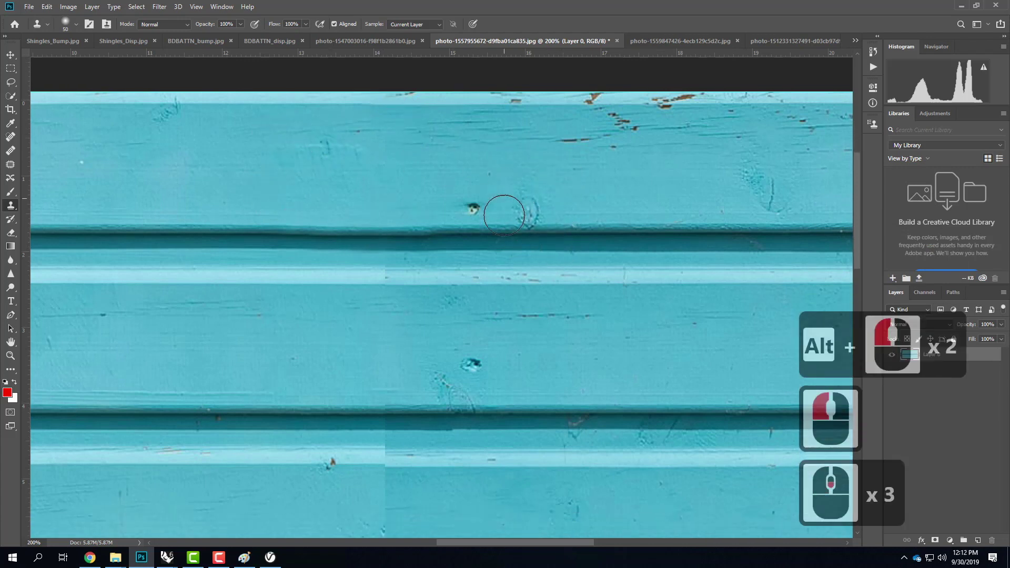
scroll(421, 311, "down", 5)
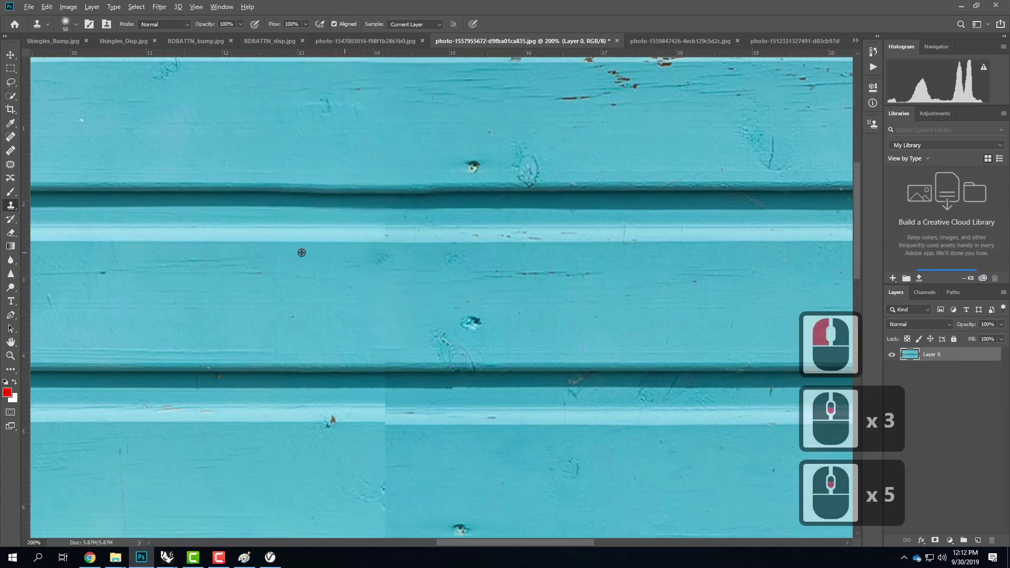
left_click(290, 265, "alt")
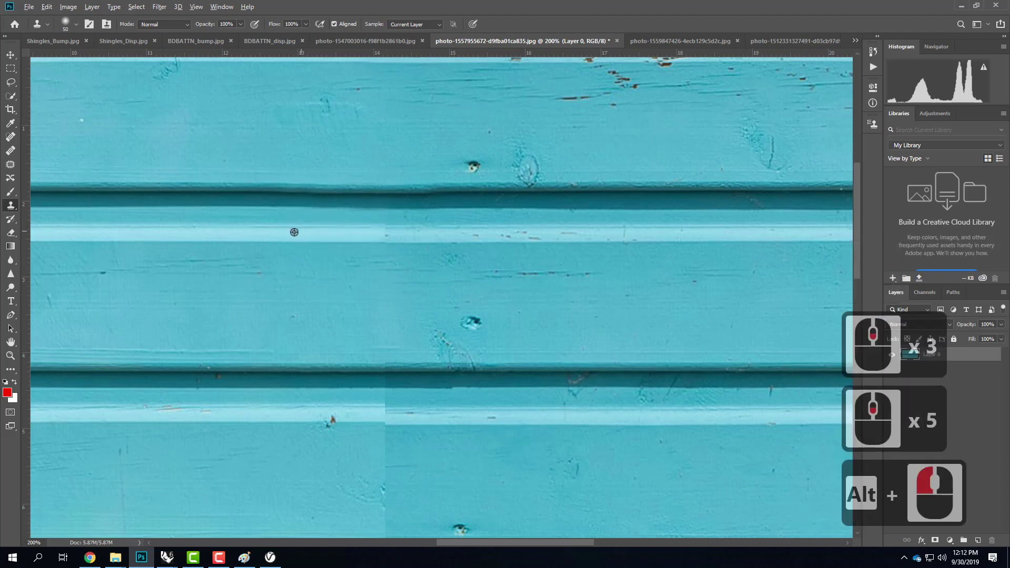
left_click(298, 232, "alt")
left_click(386, 231)
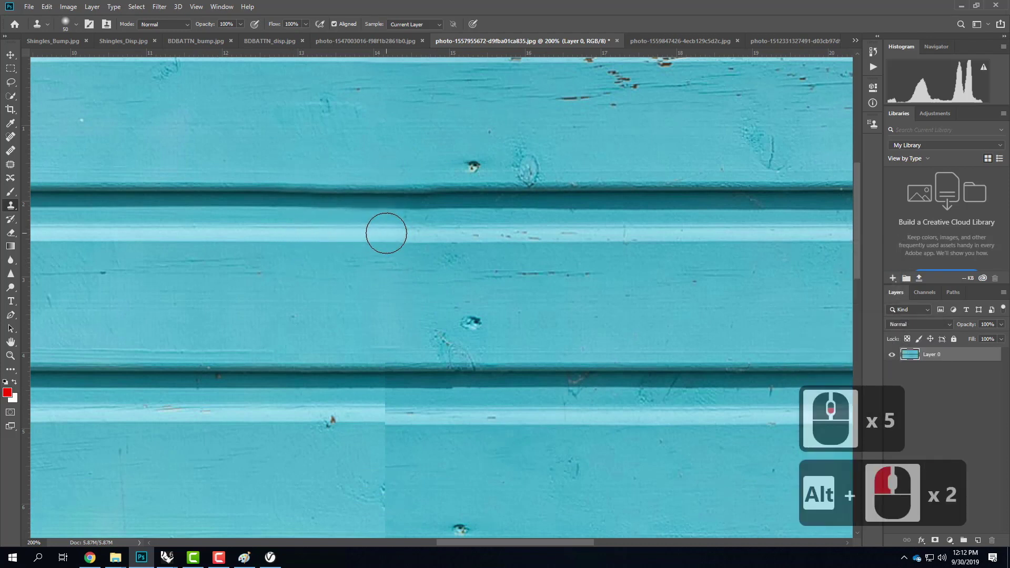
left_click(477, 232)
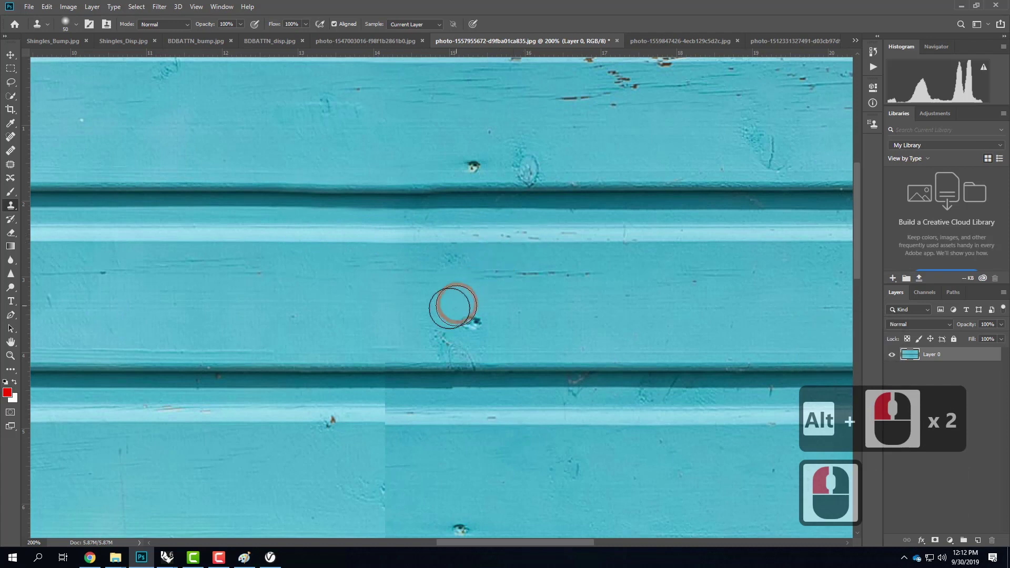
- Clone the shadow line between the second and third boards over the seam, sampling it left of the seam
scroll(394, 307, "down", 14)
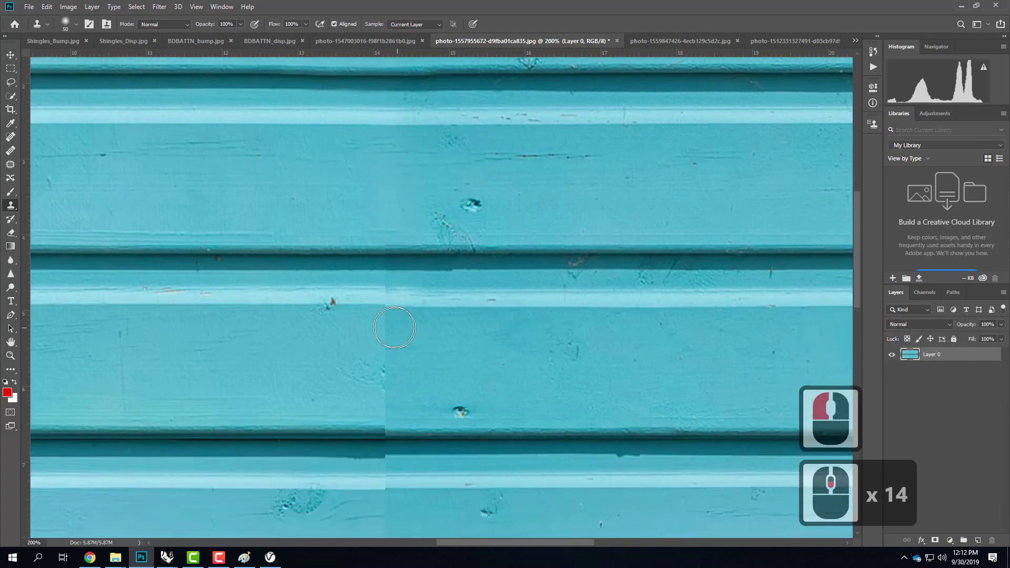
left_click(385, 259, "alt")
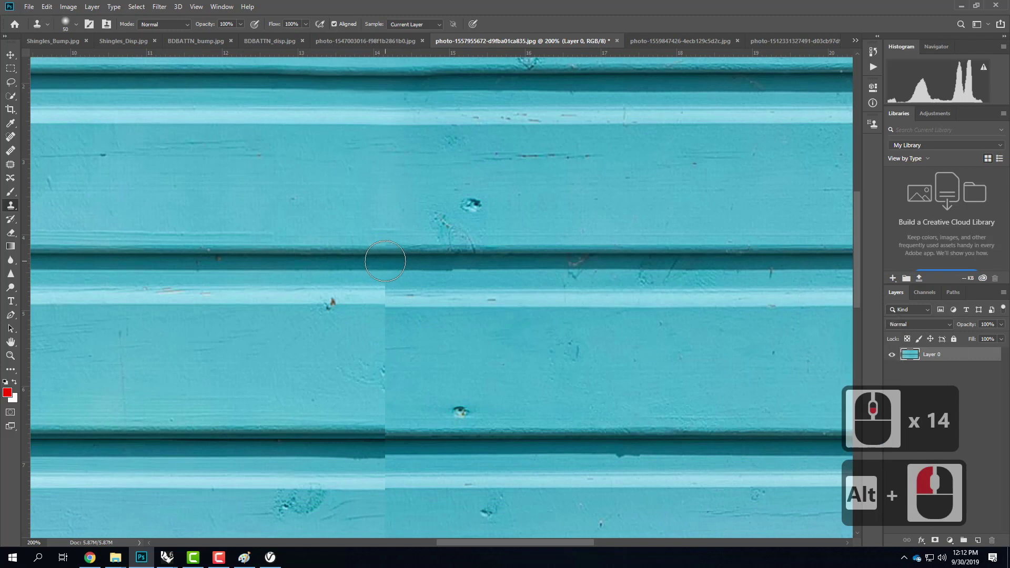
left_click(385, 261)
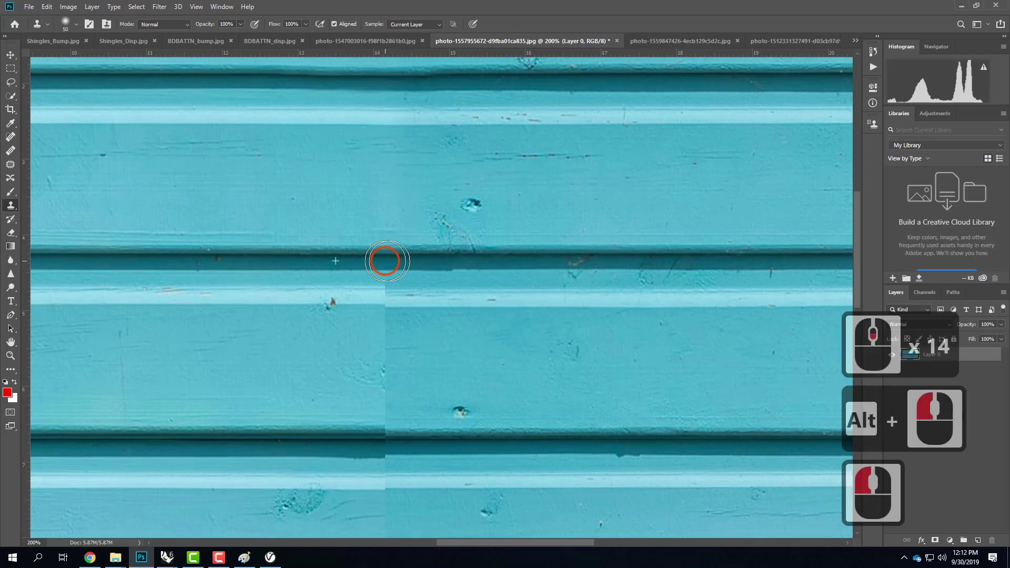
- Clone over the seam in the light strip above the third board, using samples from both sides, and remove the nearby dark fleck
left_click(331, 332, "alt")
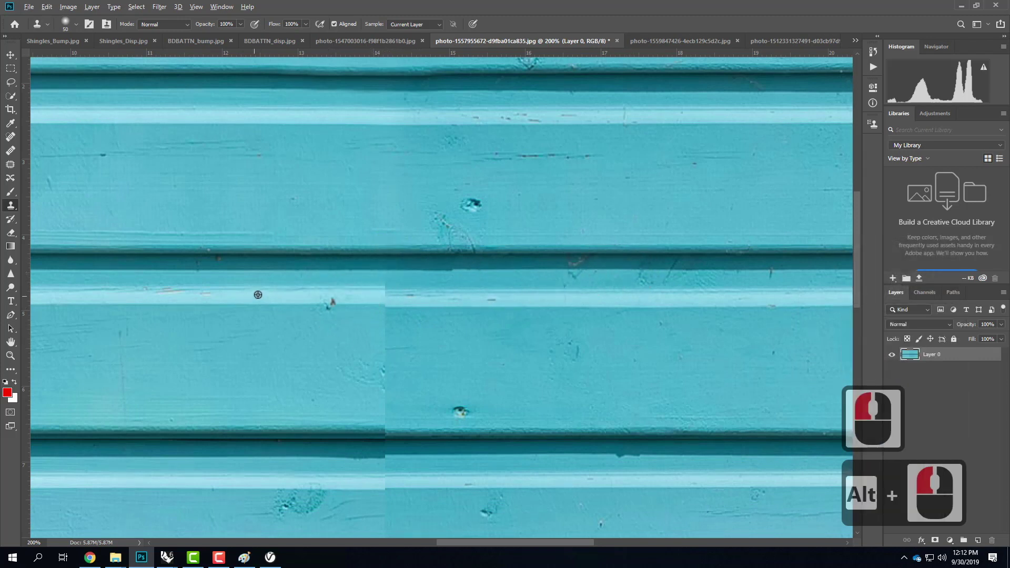
left_click(388, 295, "alt")
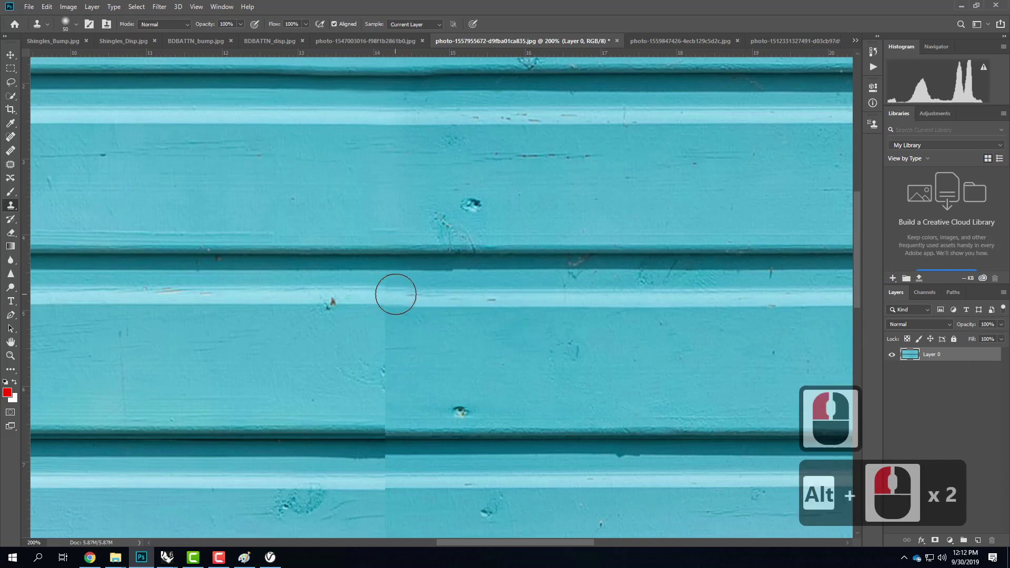
left_click(381, 293)
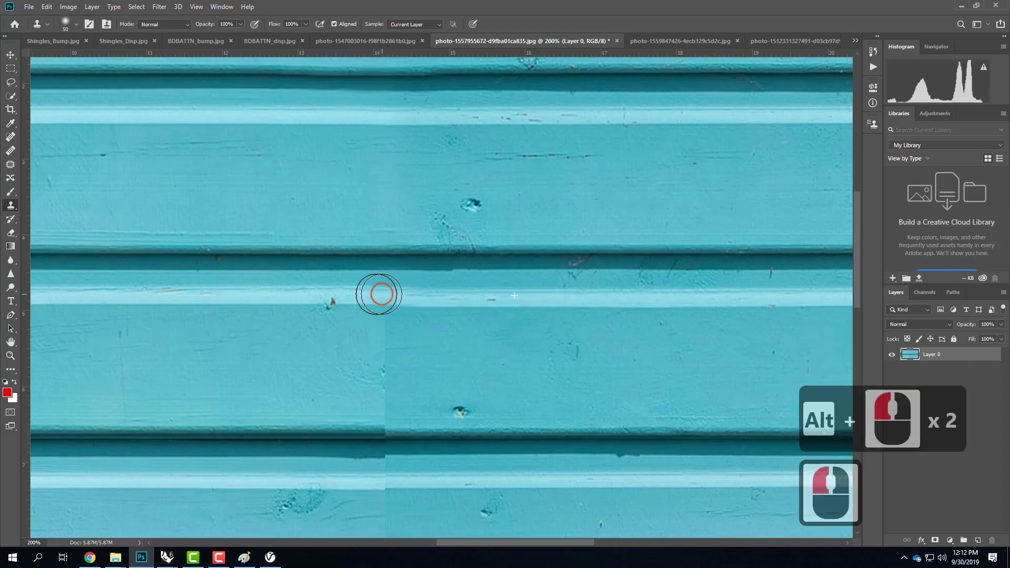
left_click(362, 295)
left_click(626, 297)
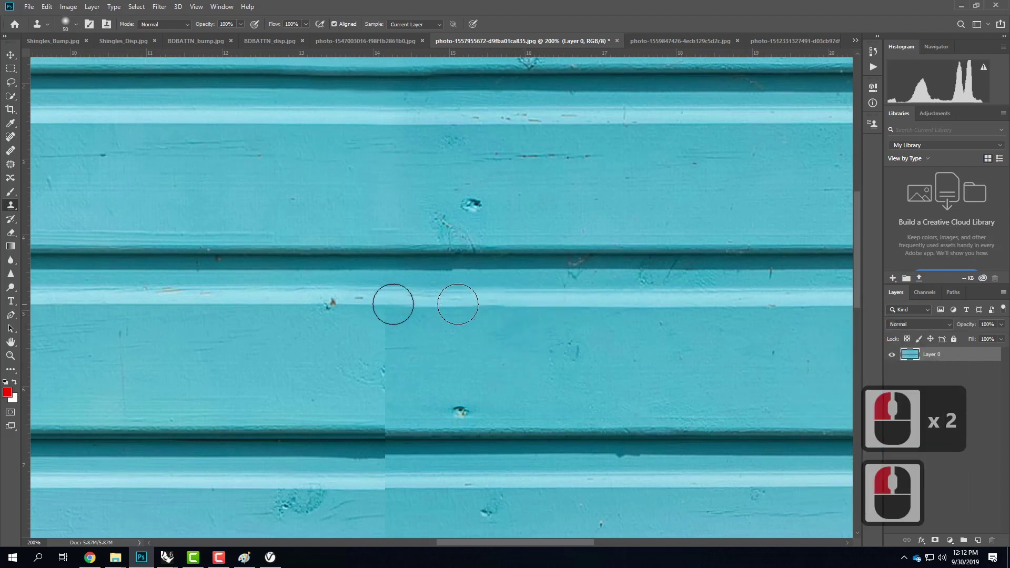
left_click(534, 298, "alt")
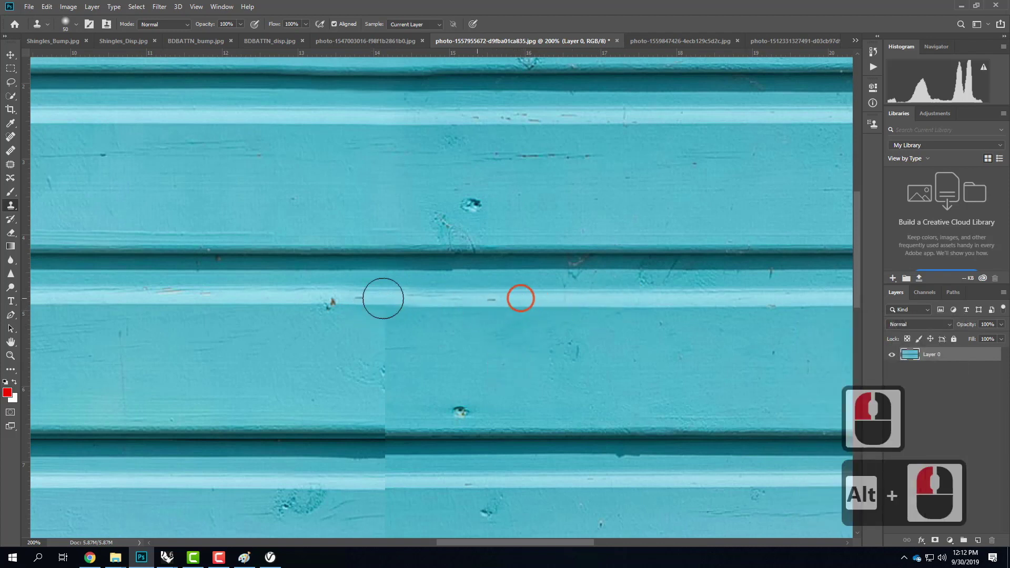
left_click(359, 298)
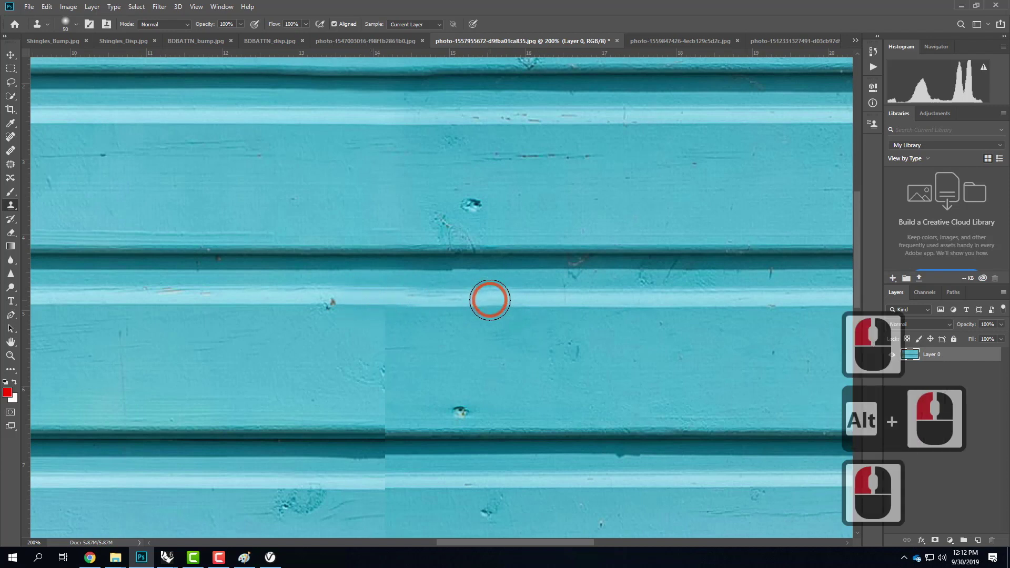
- Clone clean paint down the vertical seam on the face of the third board from the top
left_click(402, 335, "alt")
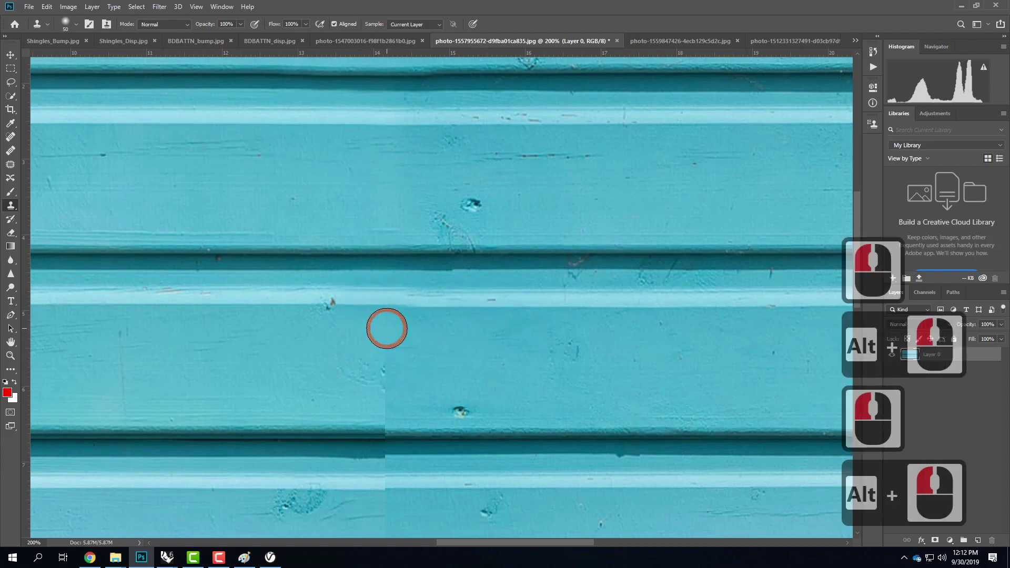
left_click(383, 354)
left_click(385, 376)
left_click(389, 388)
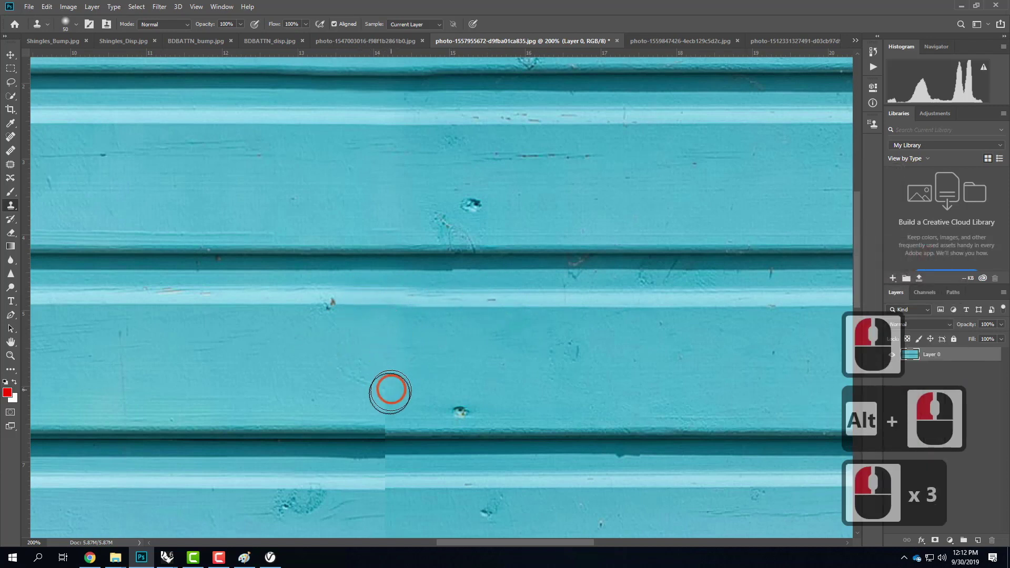
left_click(384, 408)
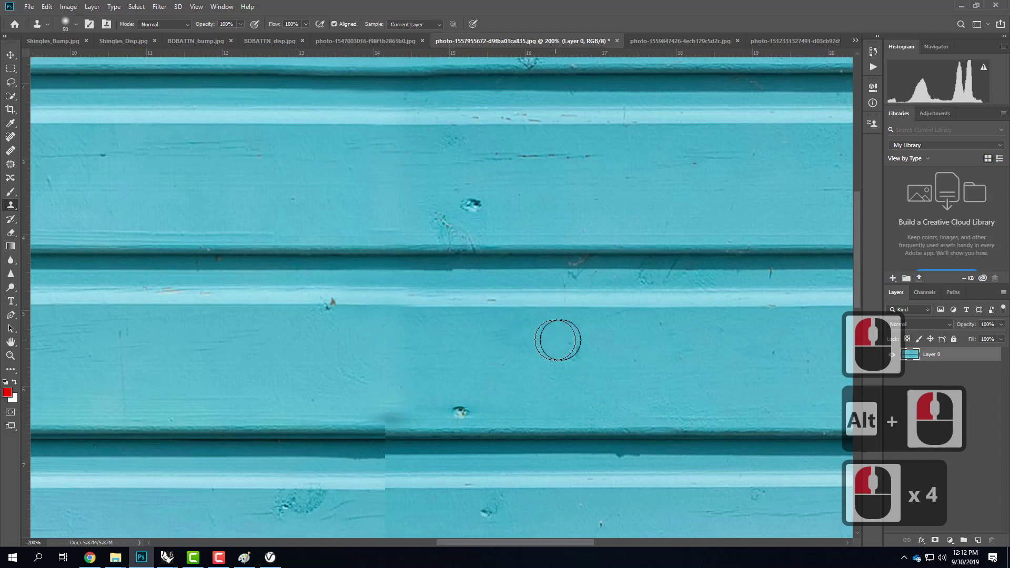
- Clone clean wood over the vertical seam where it crosses the groove beneath the third board's knot
left_click_drag(602, 382, 607, 232)
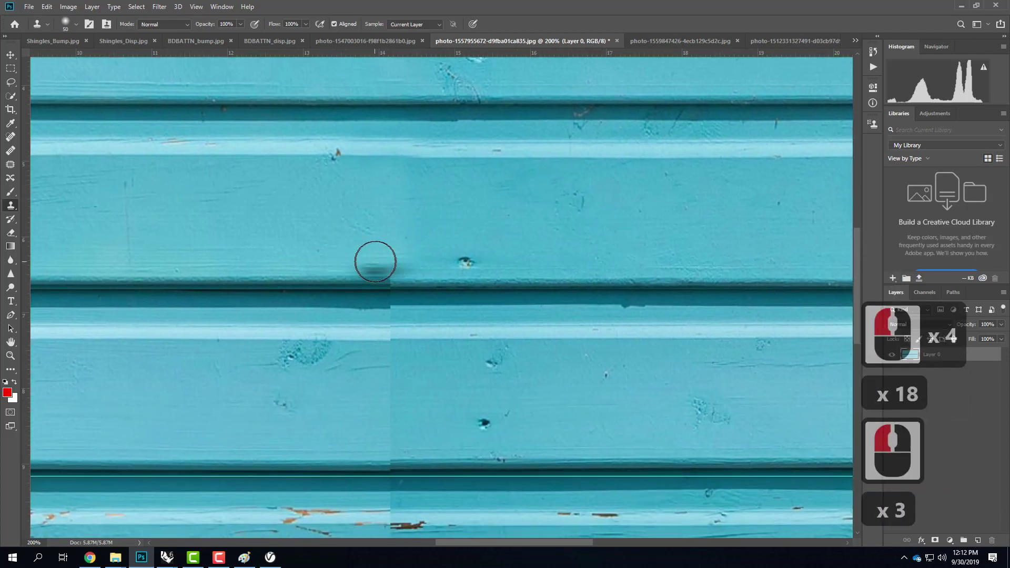
key("alt")
left_click(382, 282, "alt")
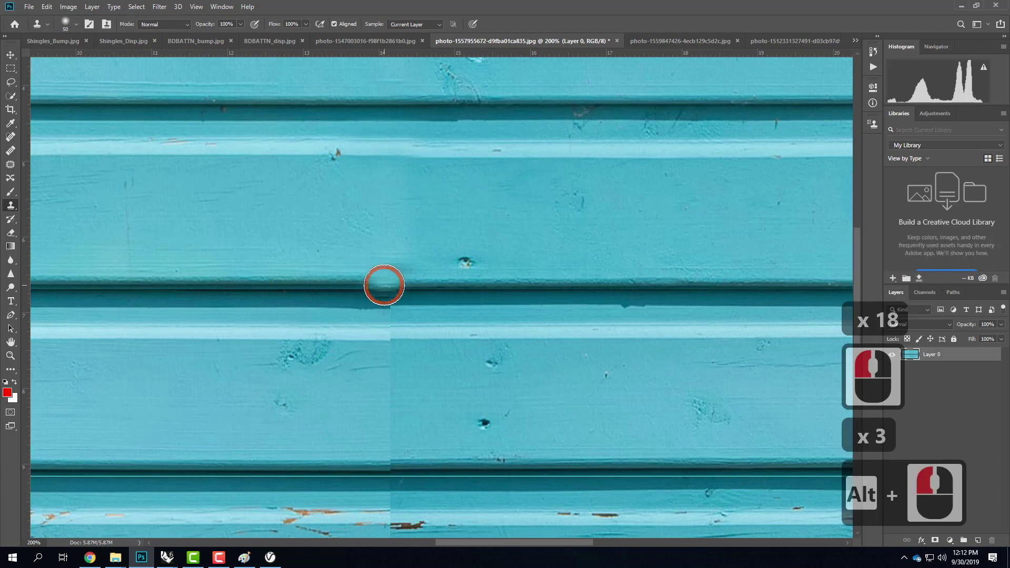
left_click(383, 281)
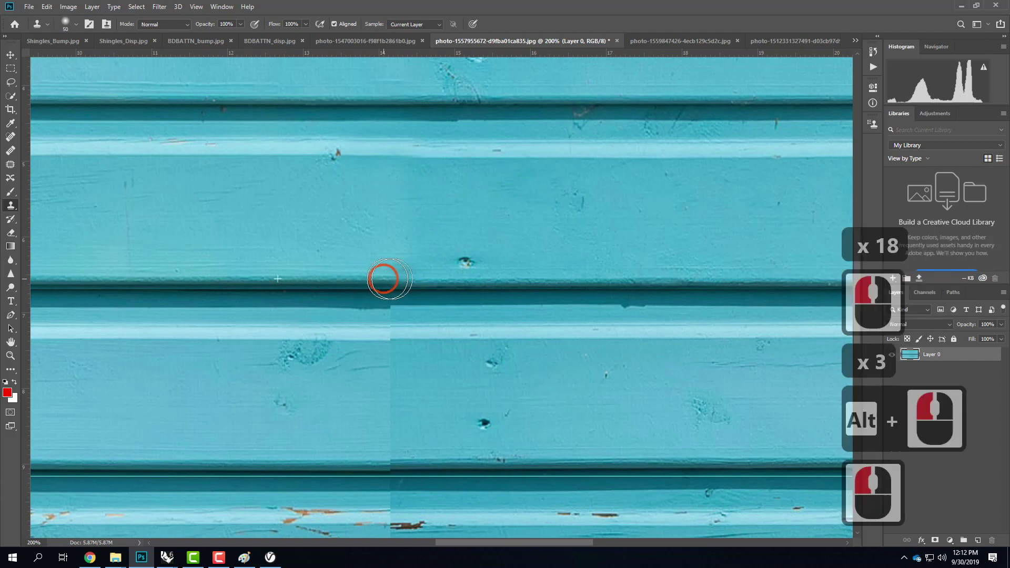
left_click(409, 282)
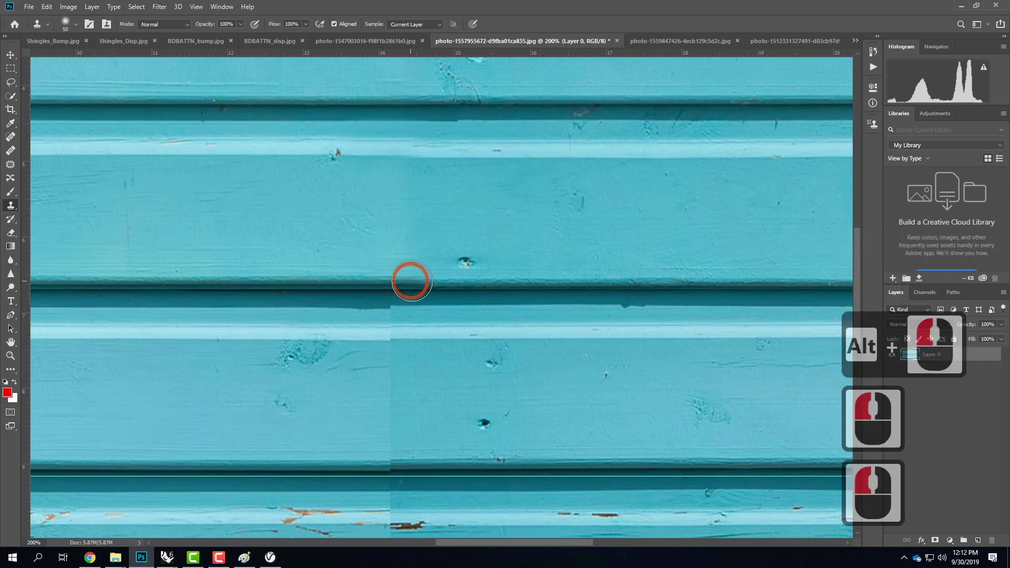
left_click(582, 334)
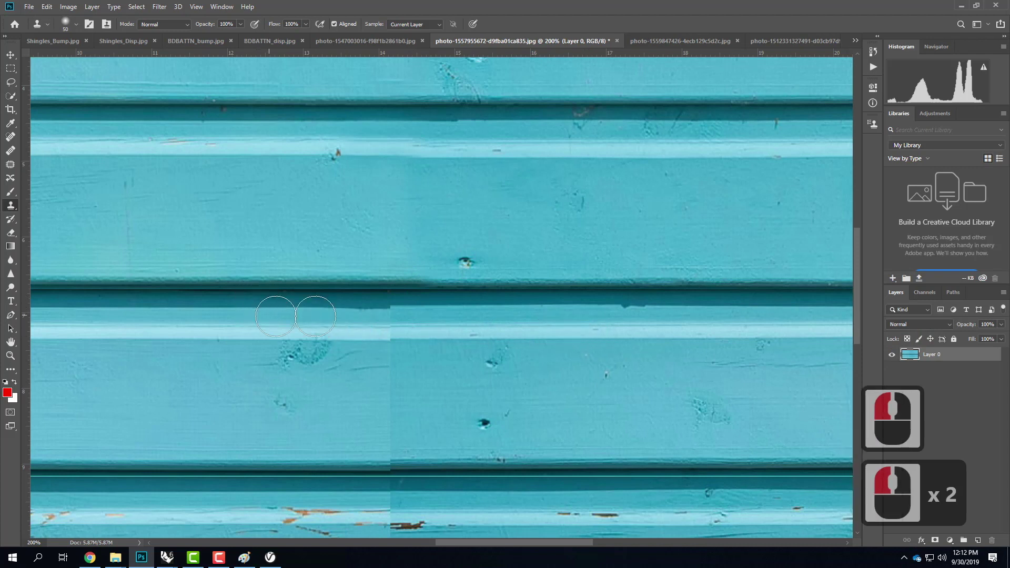
- Clone over the vertical seam across the next board's light upper strip and the shadow band above it
scroll(293, 316, "up", 4)
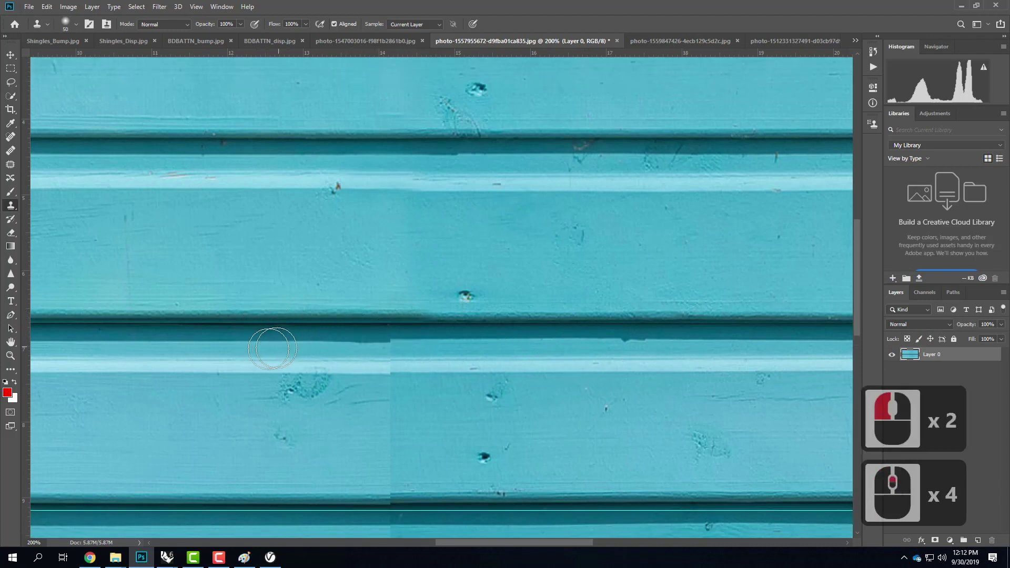
scroll(368, 269, "down", 15)
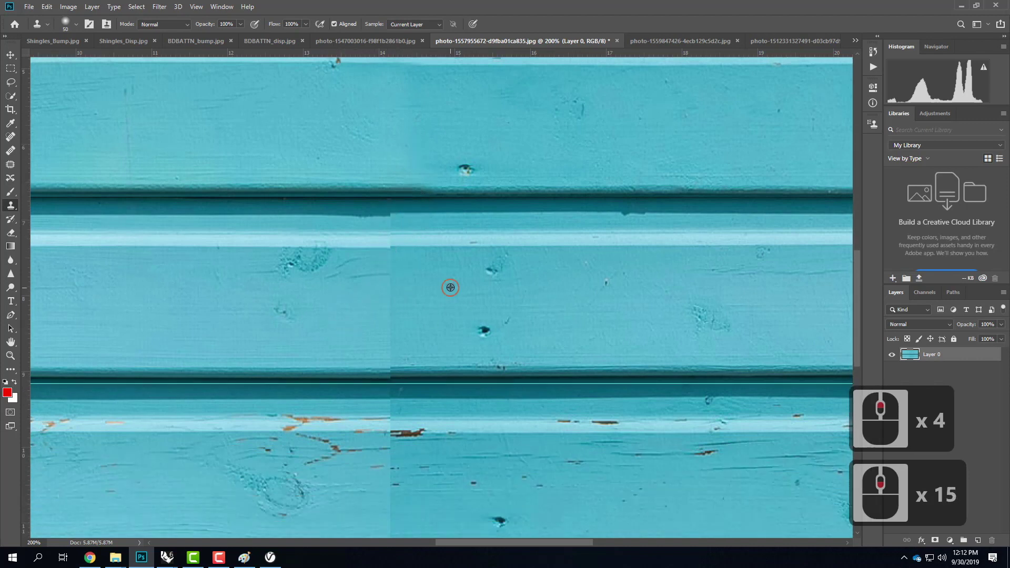
left_click(399, 242, "alt")
left_click(358, 239, "alt")
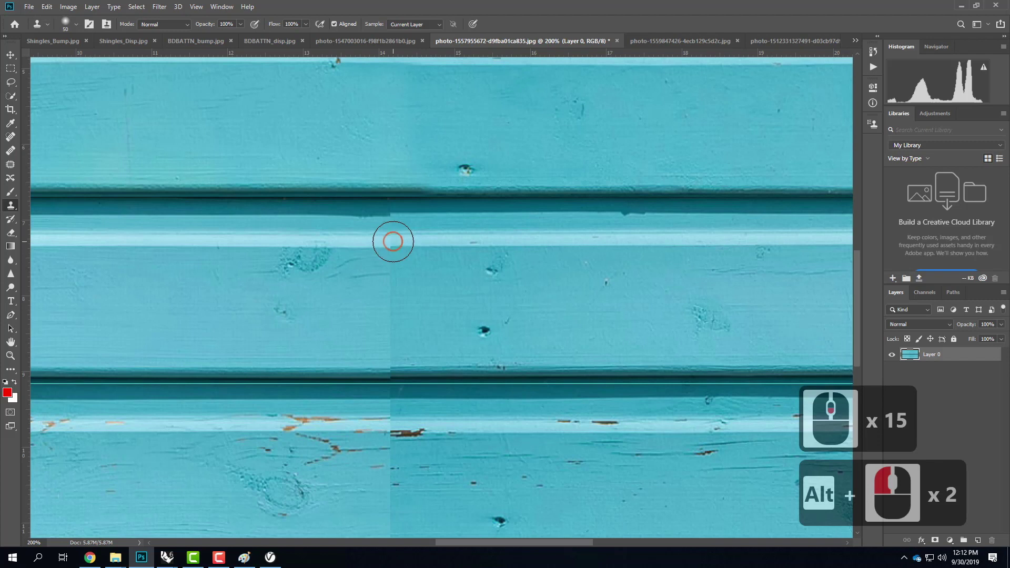
left_click(399, 257)
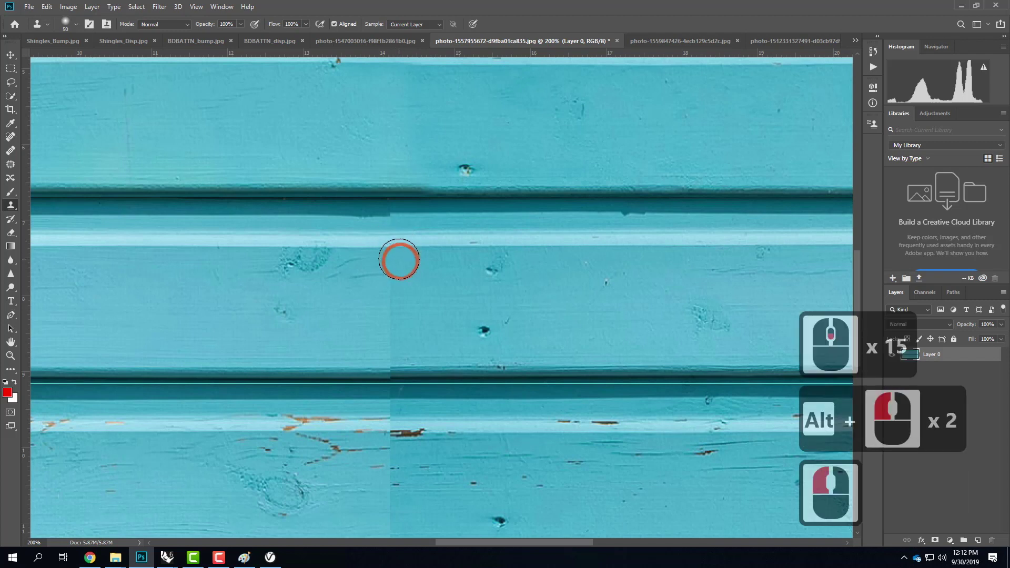
left_click(295, 205, "alt")
left_click(388, 203)
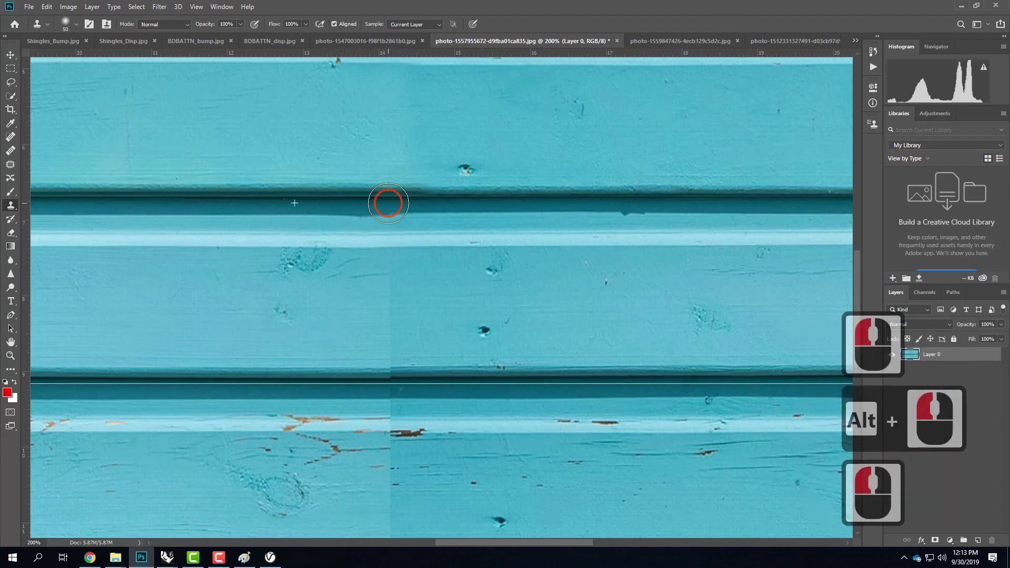
- Clone over the vertical seam down the same board's face and across its lower edge
left_click(448, 288, "alt")
left_click(386, 305)
left_click(384, 336)
left_click(388, 343)
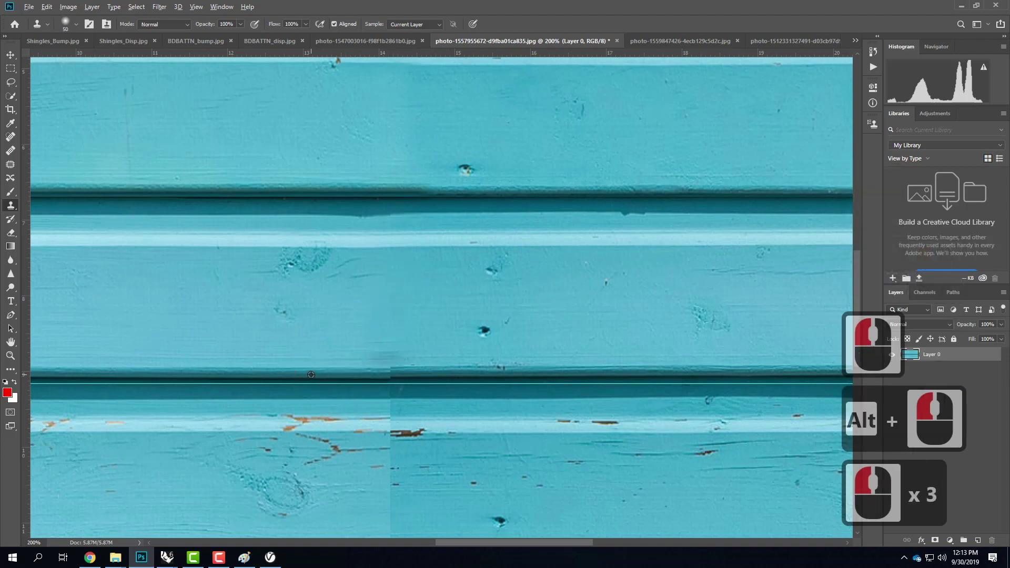
left_click(385, 375, "alt")
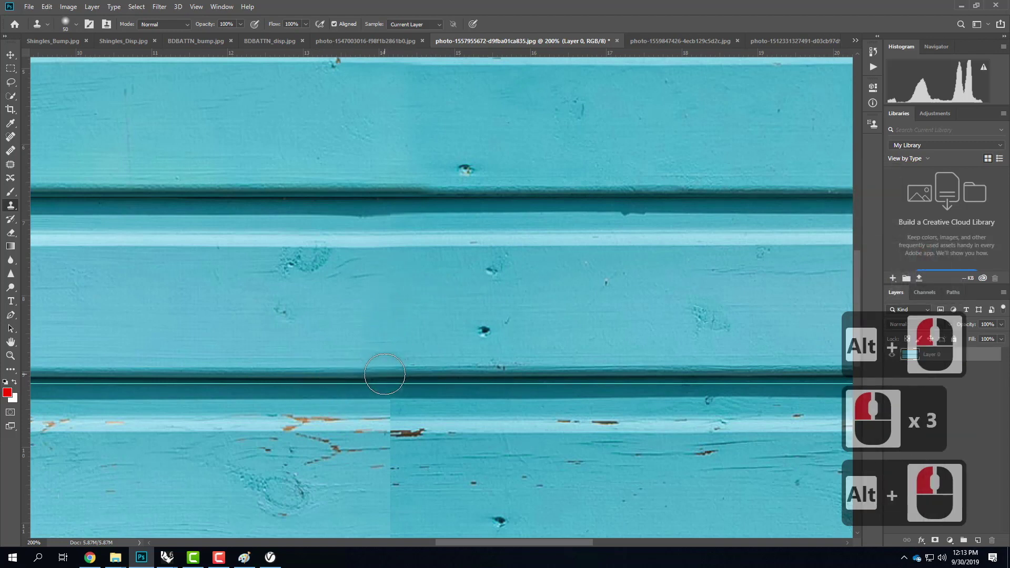
left_click(384, 372)
- Clone over the vertical seam up the face of the board with peeling orange paint, working toward its light strip
scroll(446, 295, "down", 13)
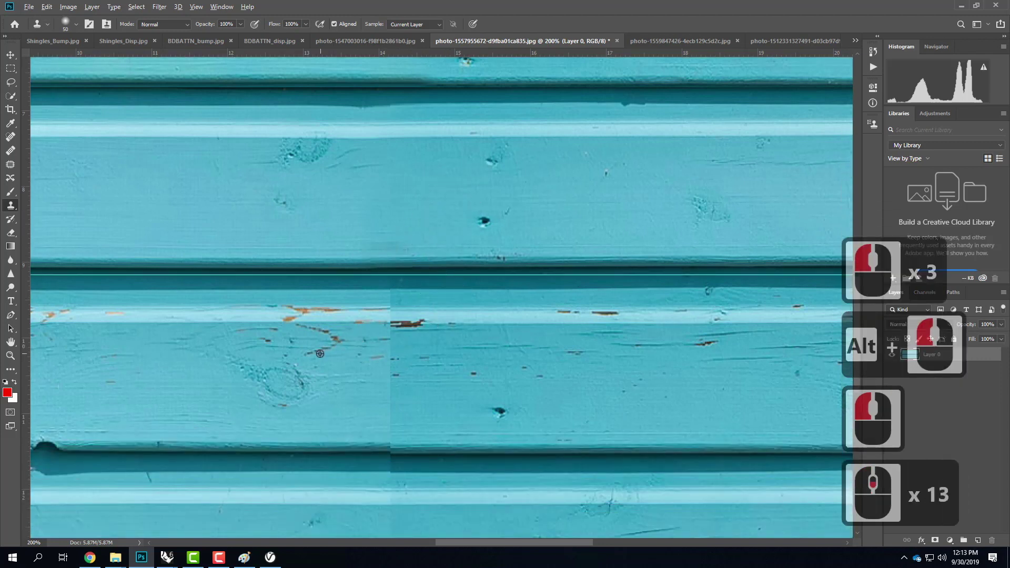
left_click(422, 354, "alt")
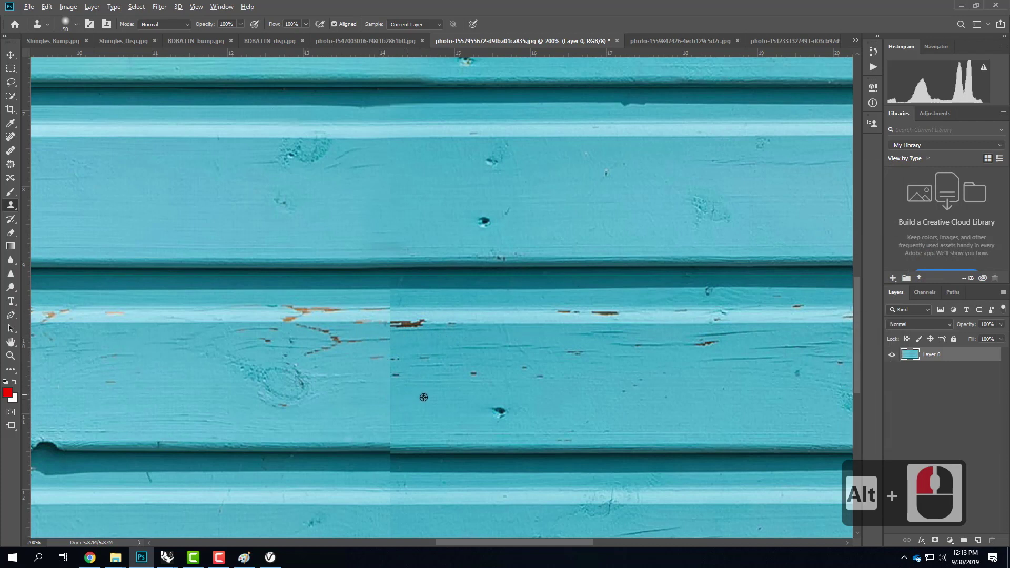
left_click(388, 406, "alt")
left_click(396, 388)
left_click(396, 366)
left_click(387, 344)
left_click(389, 322)
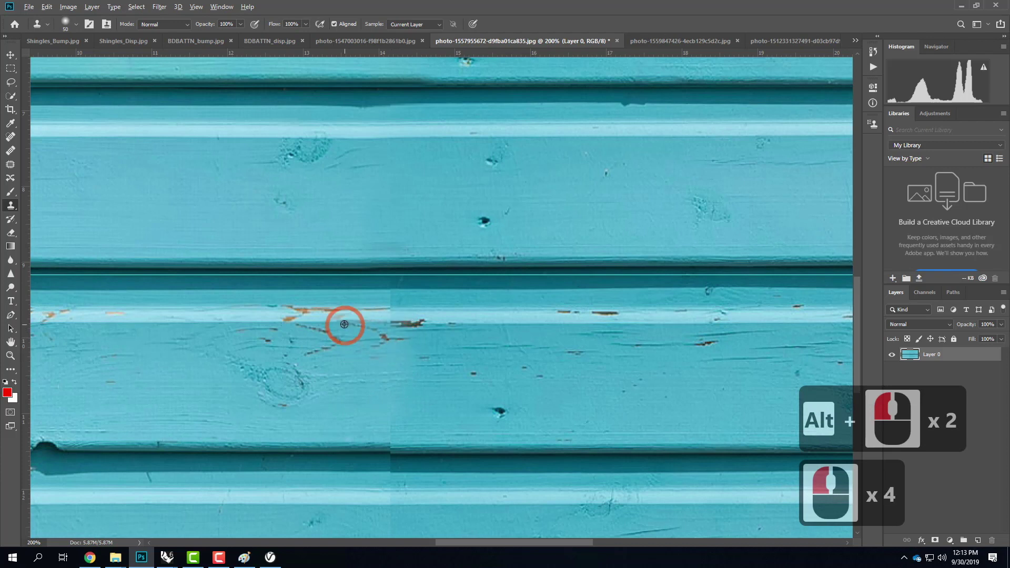
- Clone out the seam on the peeling board's light strip and along the groove at its lower edge
left_click(394, 319, "alt")
left_click(397, 319)
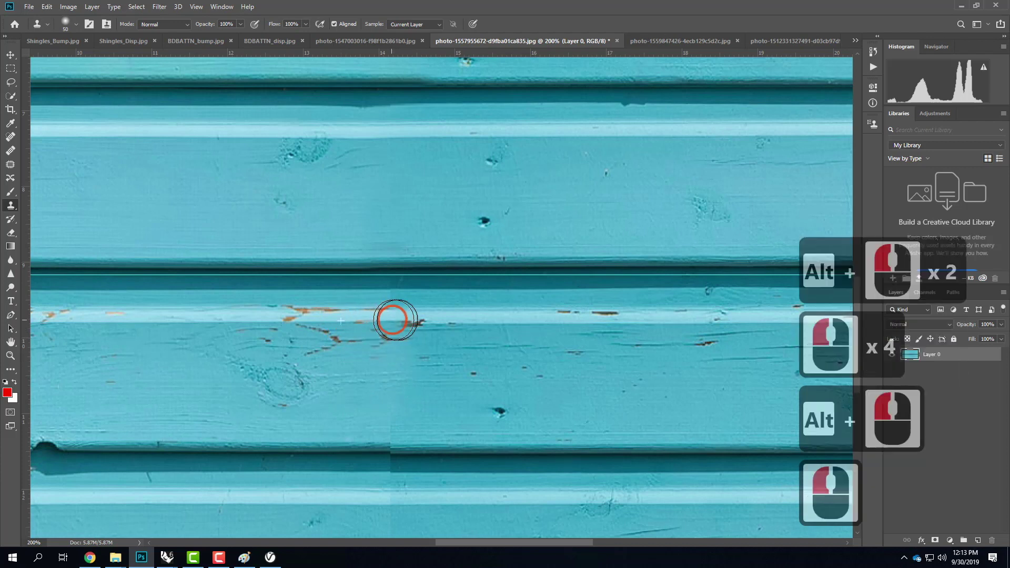
left_click(405, 319)
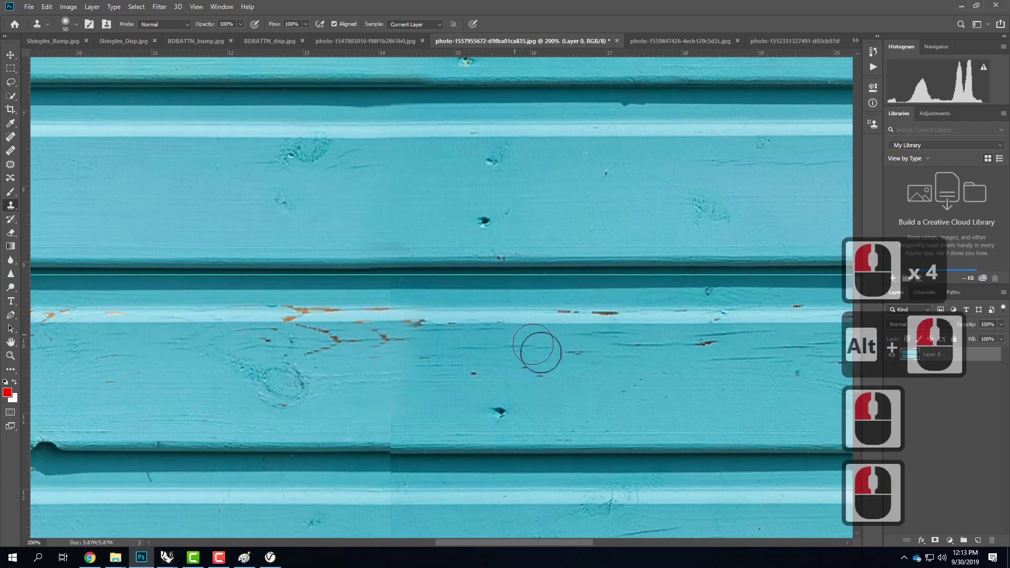
left_click(384, 453, "alt")
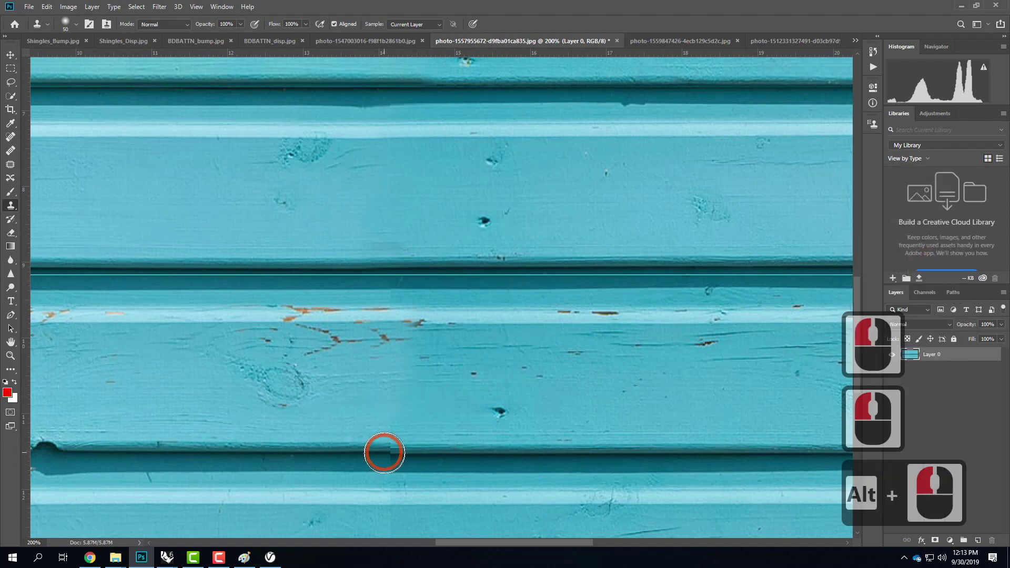
left_click(515, 455)
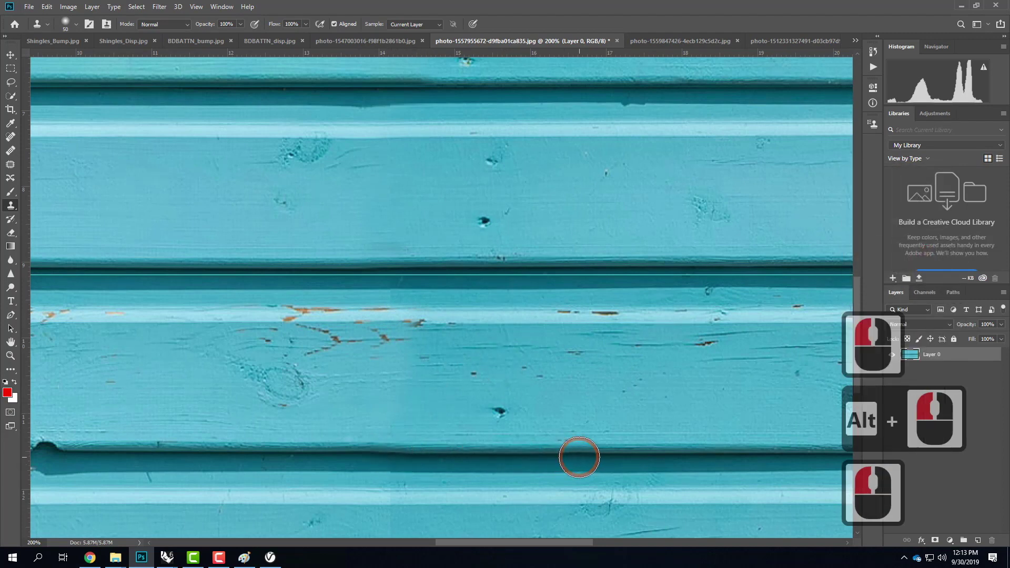
- Clone over the vertical seam beside the knot on the face of the lowest full board
scroll(466, 342, "down", 3)
scroll(466, 343, "down", 19)
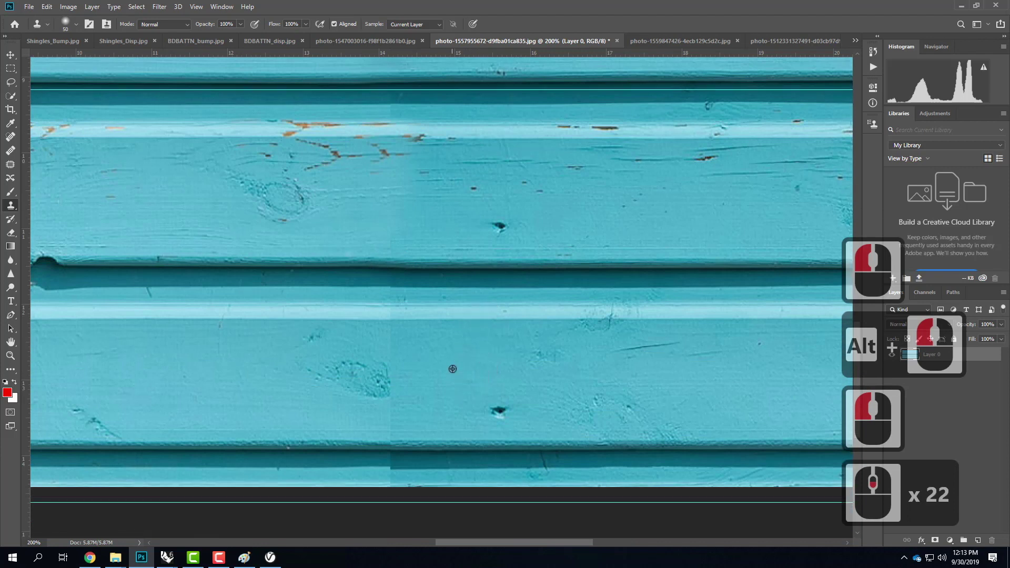
left_click(394, 352, "alt")
left_click(395, 390)
left_click(394, 390)
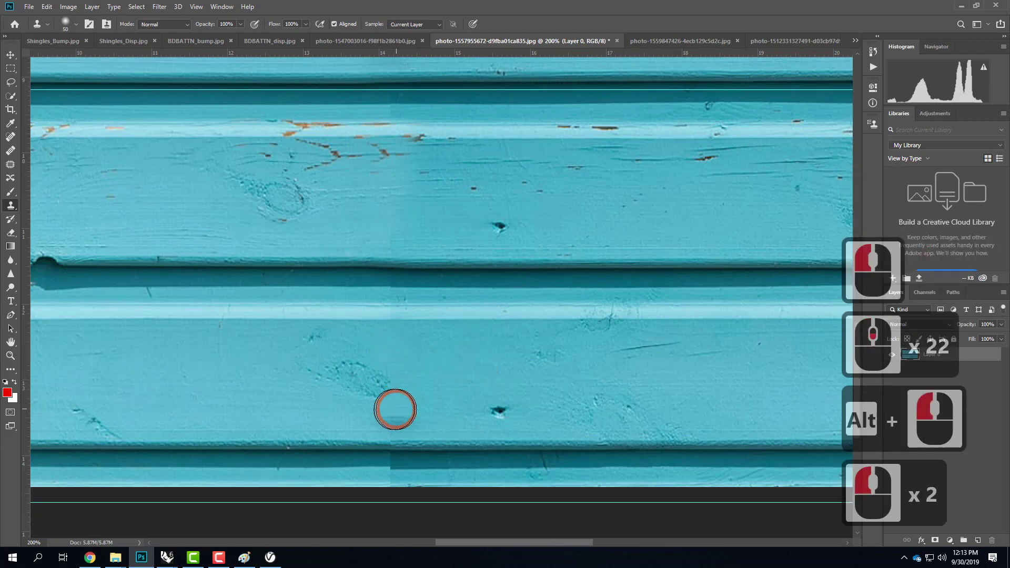
left_click(393, 425, "alt")
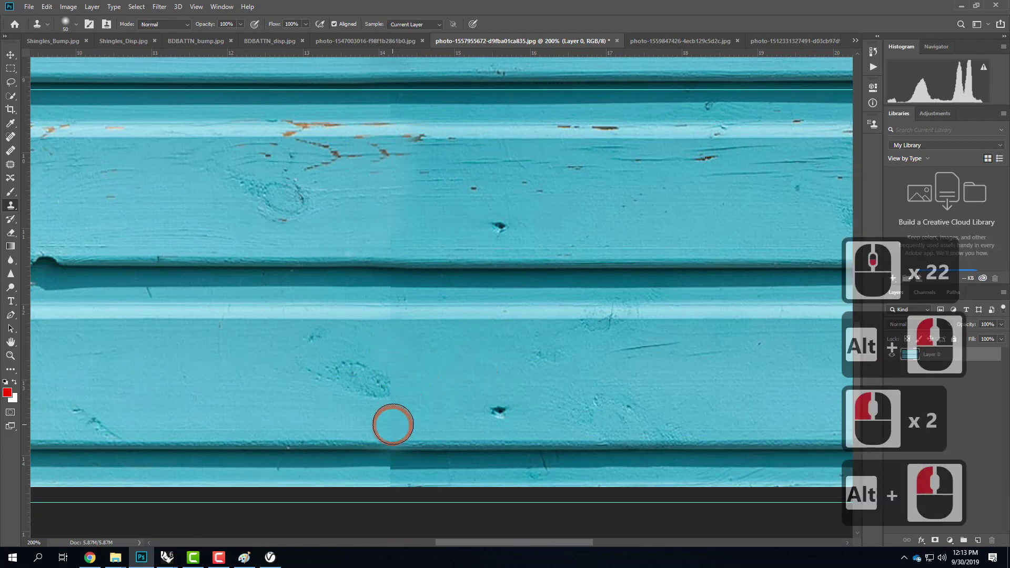
- Clone over the seam along the lowest full board's bottom edge and groove, checking the result on the whole image
left_click(395, 450)
left_click(395, 449, "alt")
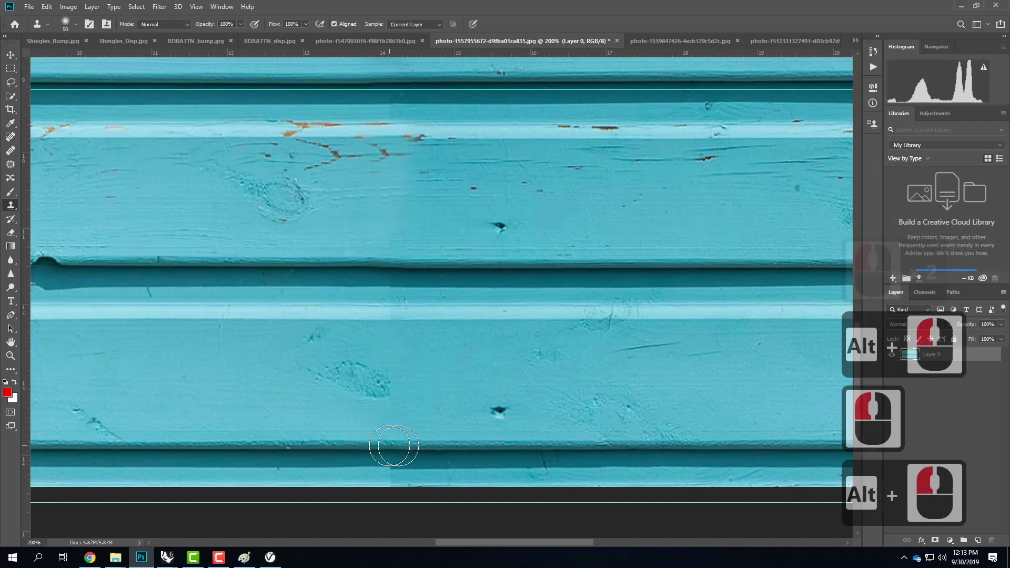
left_click(393, 451, "alt")
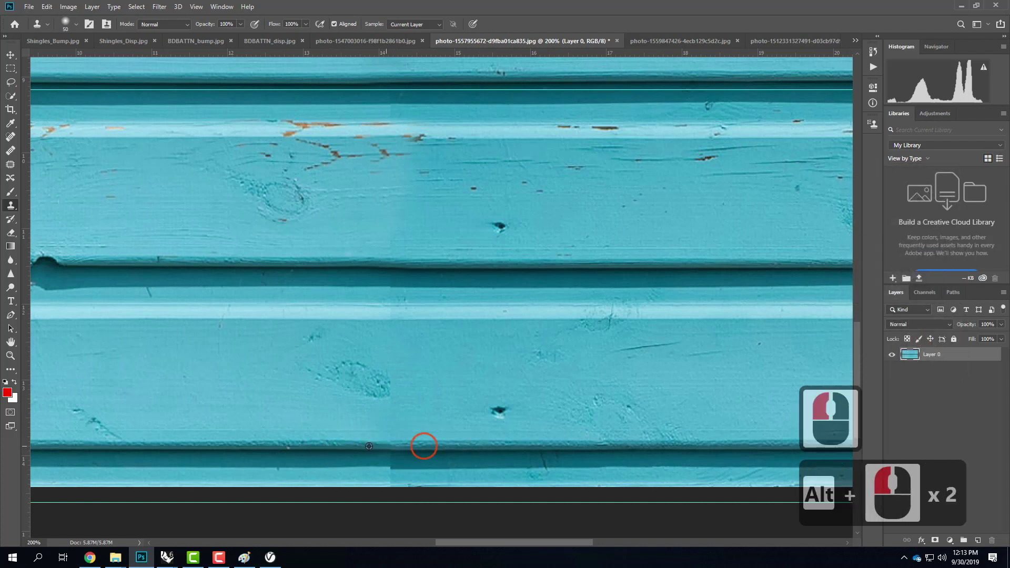
left_click(382, 448)
left_click(370, 448)
left_click(481, 451)
left_click(393, 457, "alt")
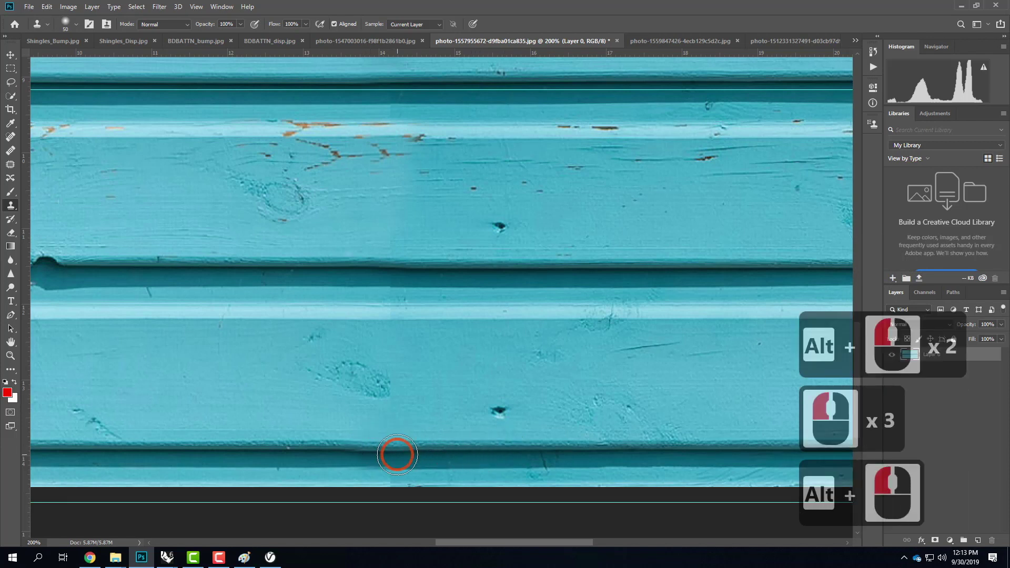
left_click(392, 457)
scroll(542, 379, "down", 4)
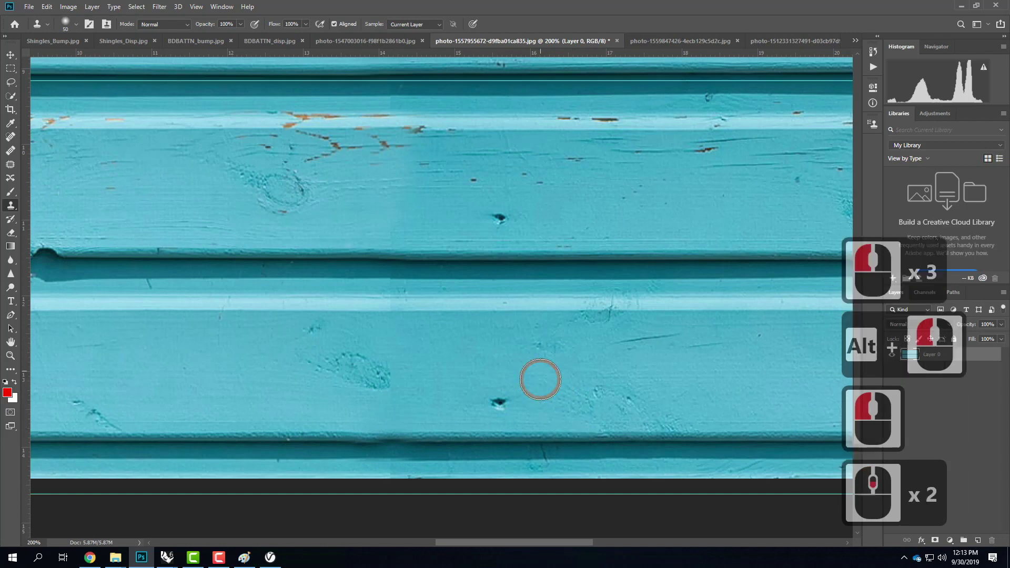
scroll(545, 379, "up", 5)
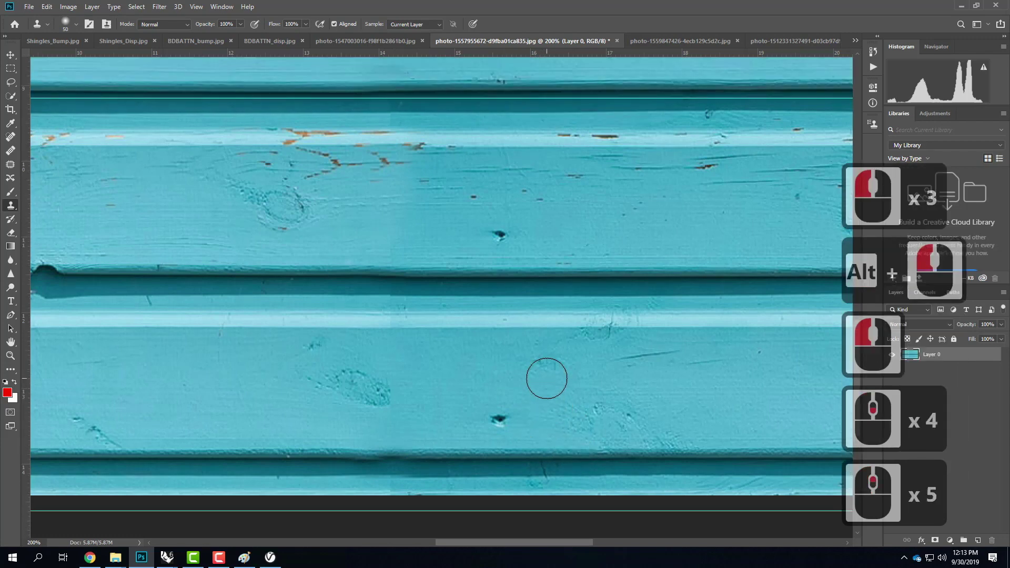
key("ctrl+0")
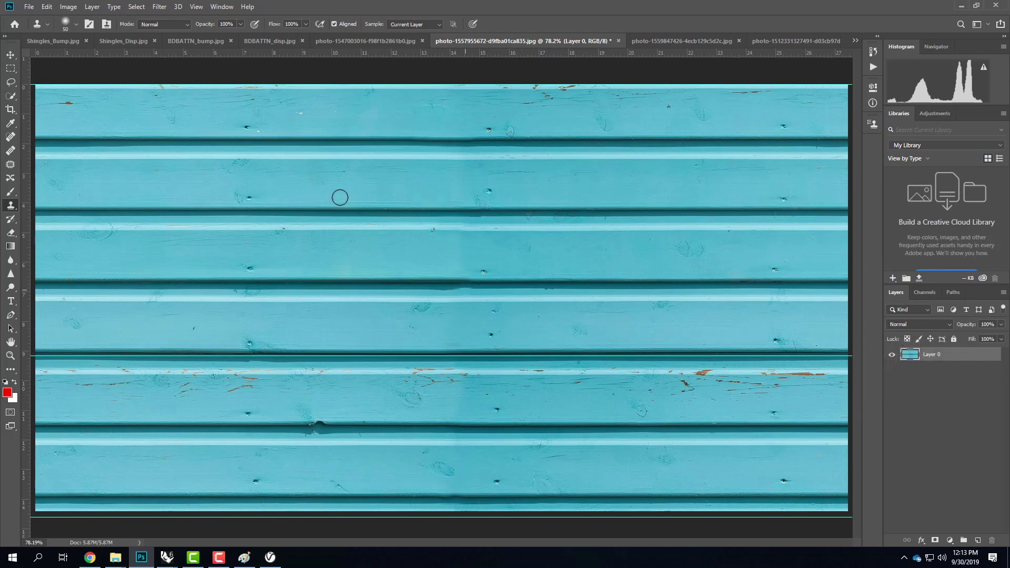
left_click(29, 7)
left_click(46, 124)
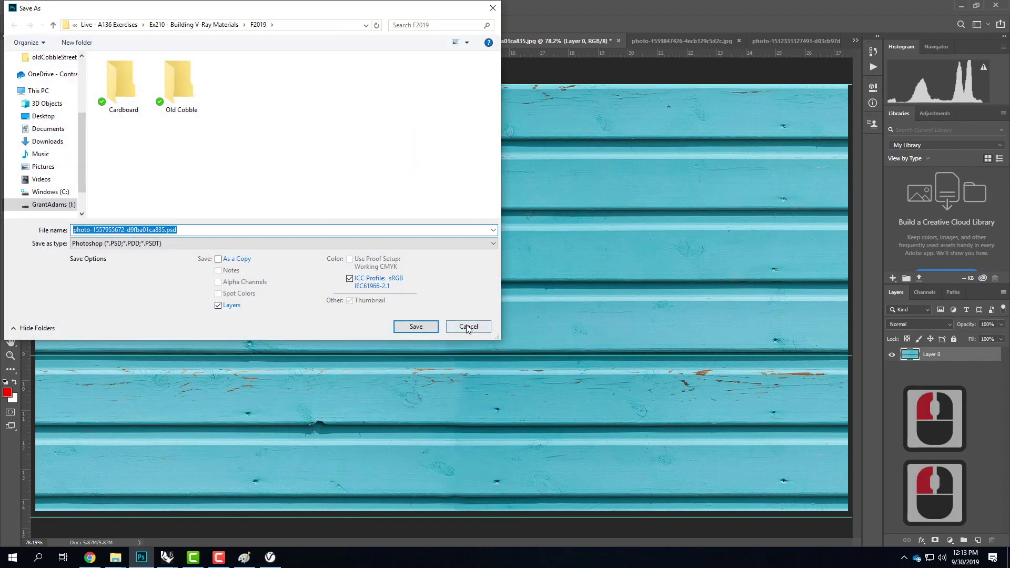
left_click(468, 327)
- Start exporting the siding texture as a JPG at 100% quality and 1976 x 1038 px
left_click(36, 10)
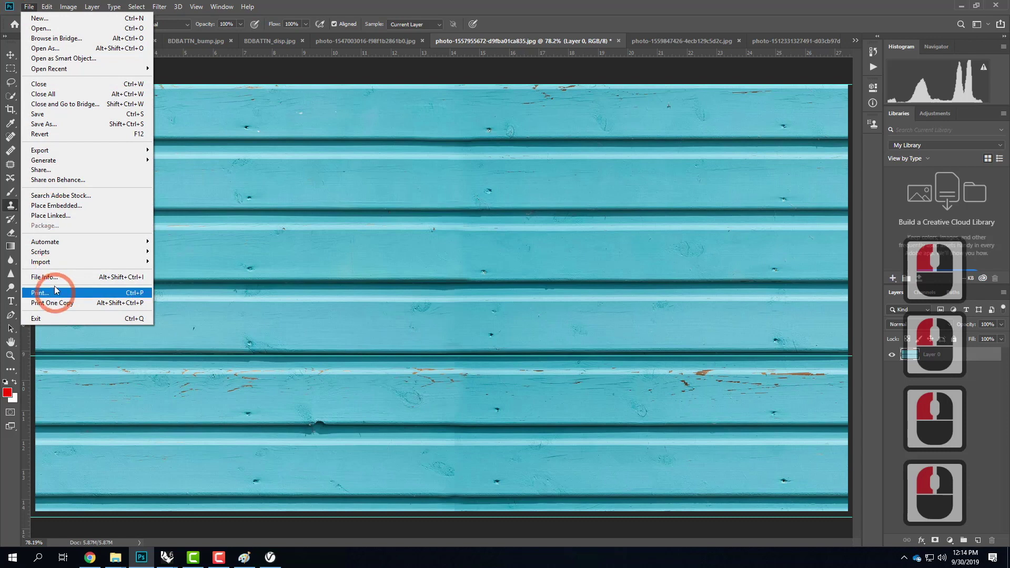
mouse_move(43, 151)
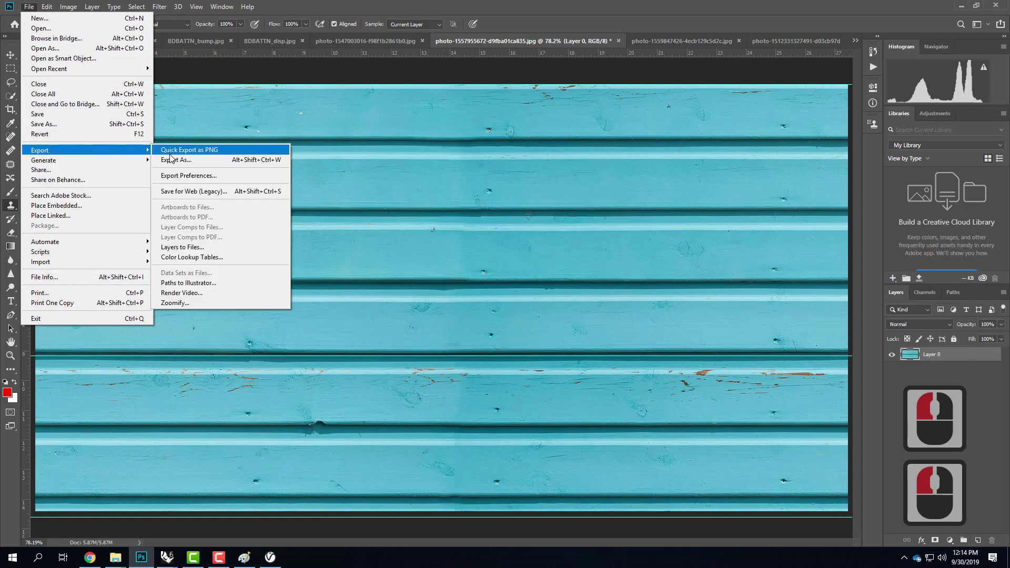
left_click(180, 160)
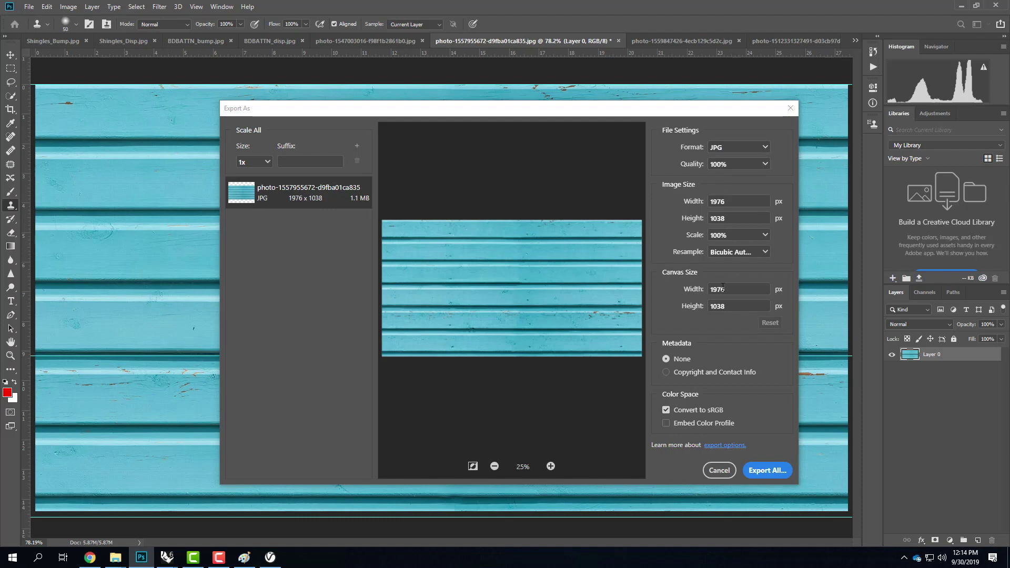
left_click(774, 472)
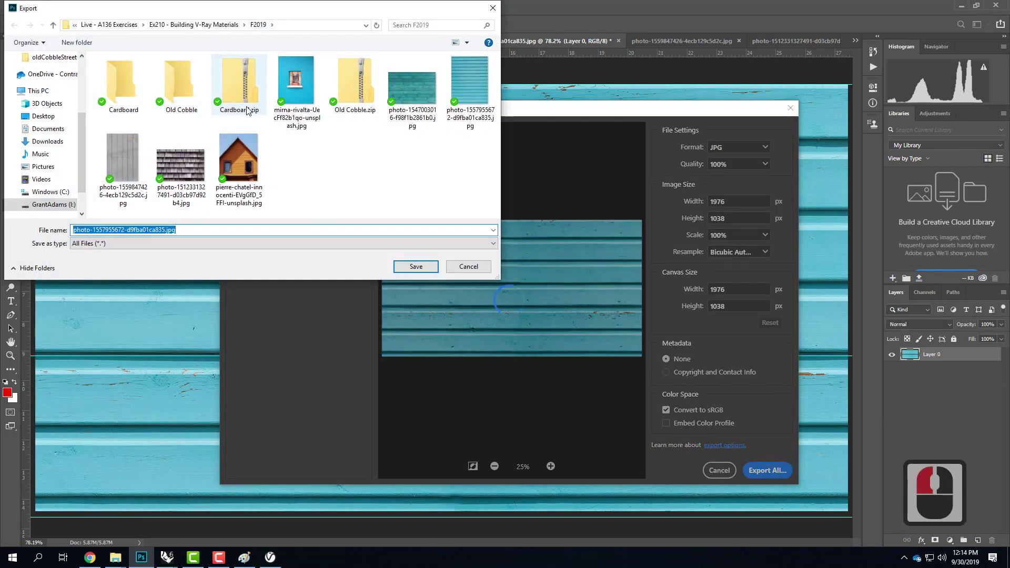
- Create a new folder named BlueSiding inside the F2019 folder
left_click(72, 46)
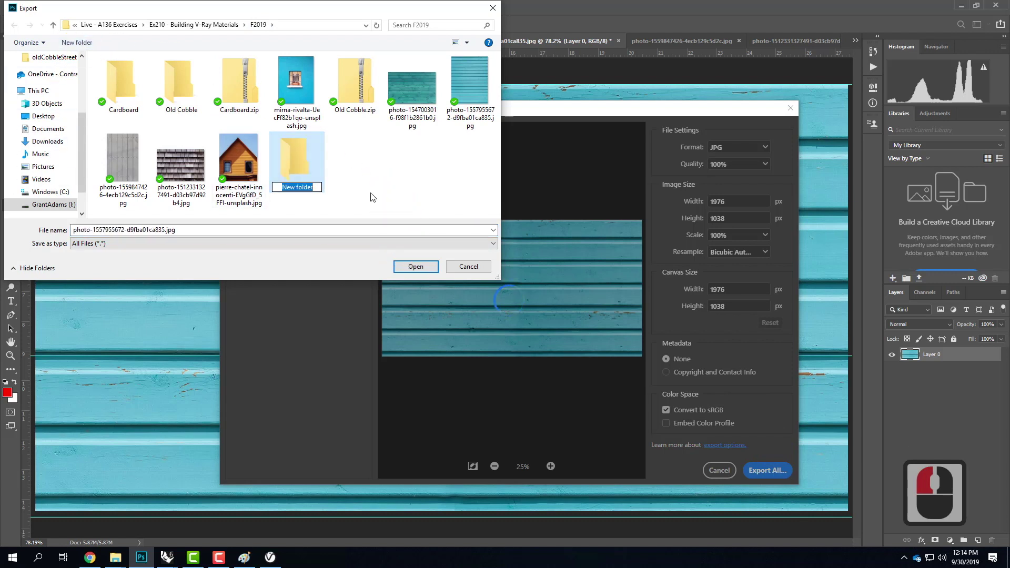
type("BLue")
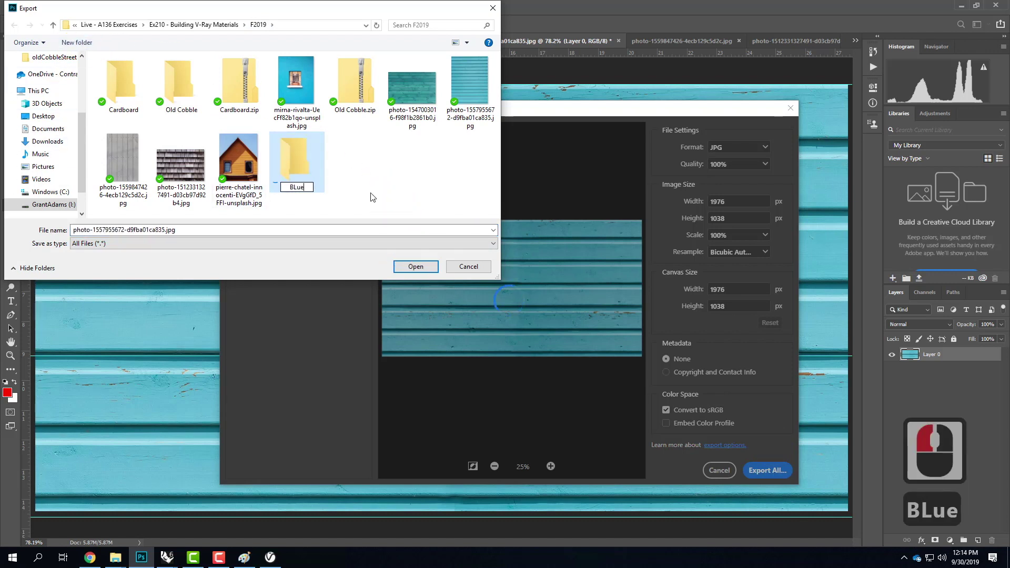
key("BackSpace")
key("BackSpace")
key("BackSpace")
type("lue")
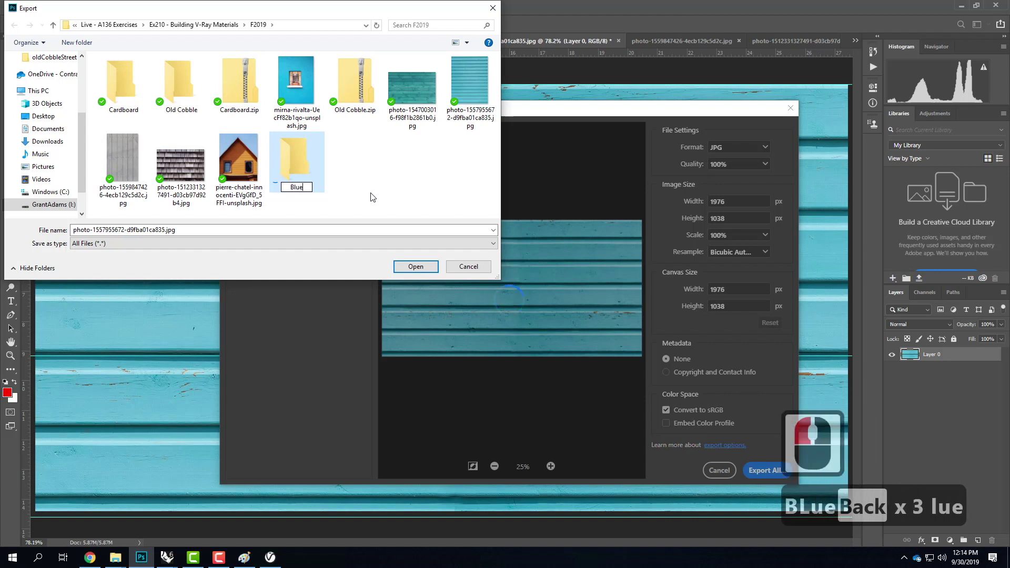
type("Siding")
double_click(286, 143)
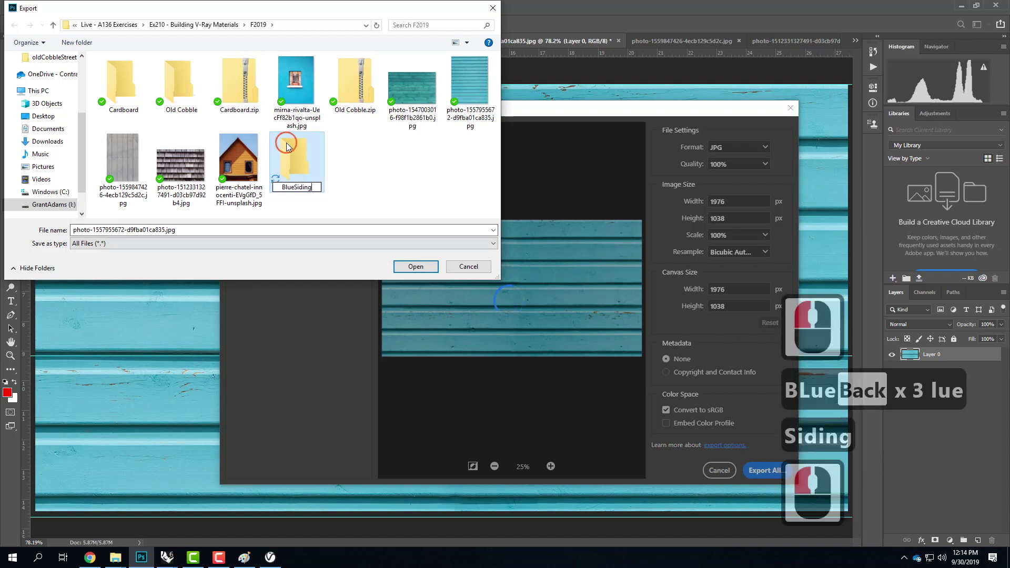
- Name the exported JPG bluesiding_diffuse and save it in the F2019 folder
left_click(167, 228)
left_click(219, 229)
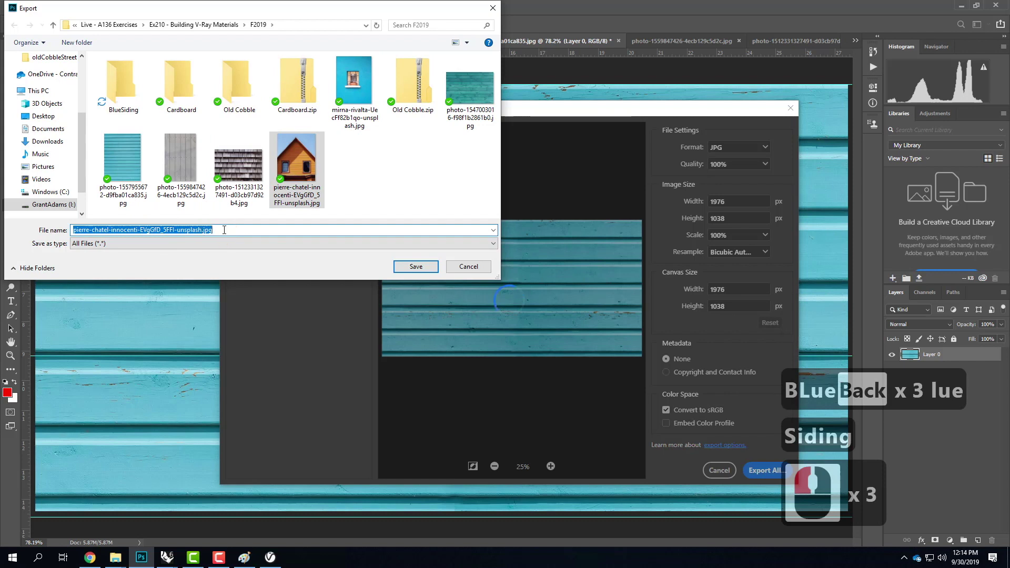
type("bluesiding")
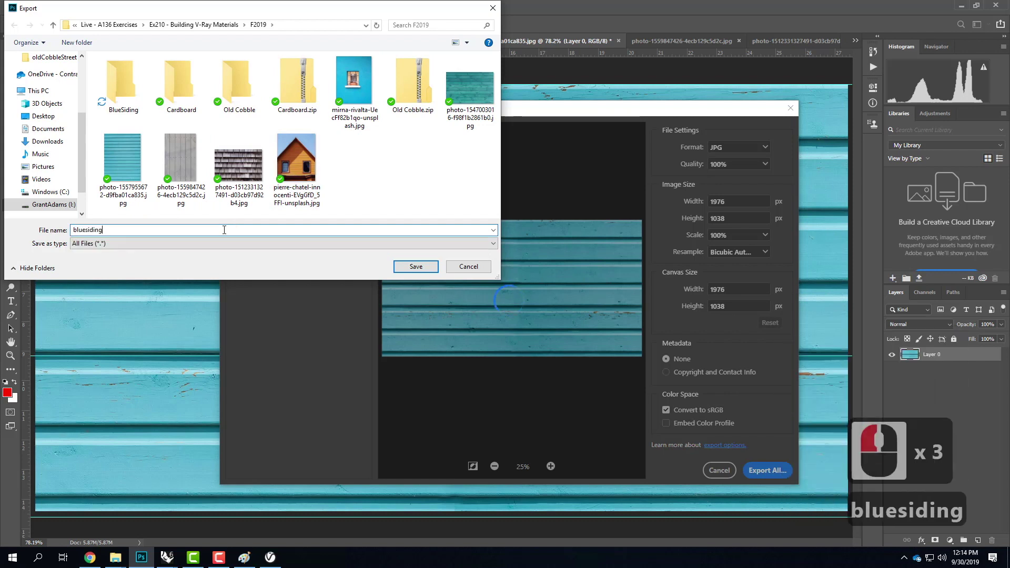
type("_diffuse")
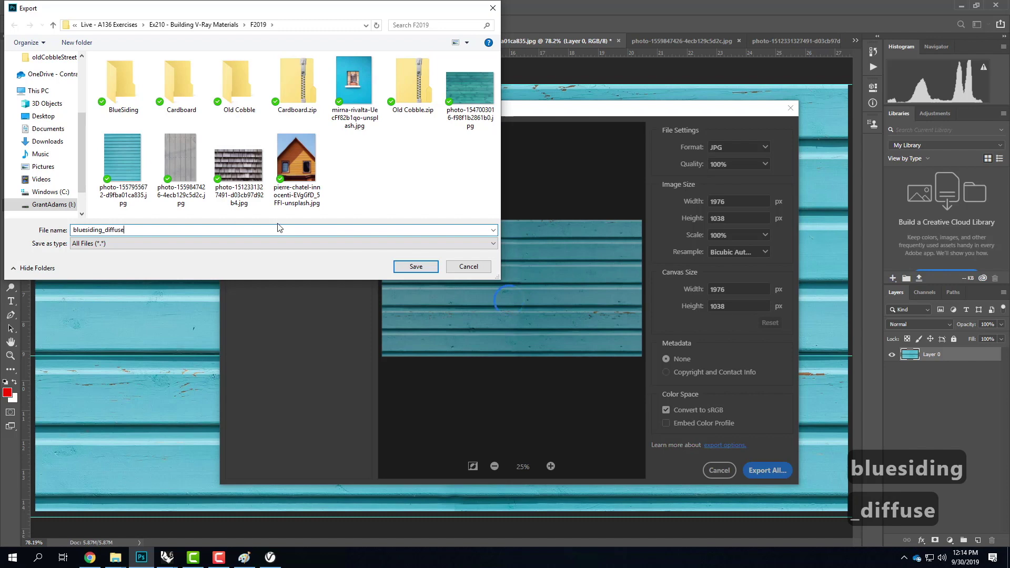
left_click(415, 267)
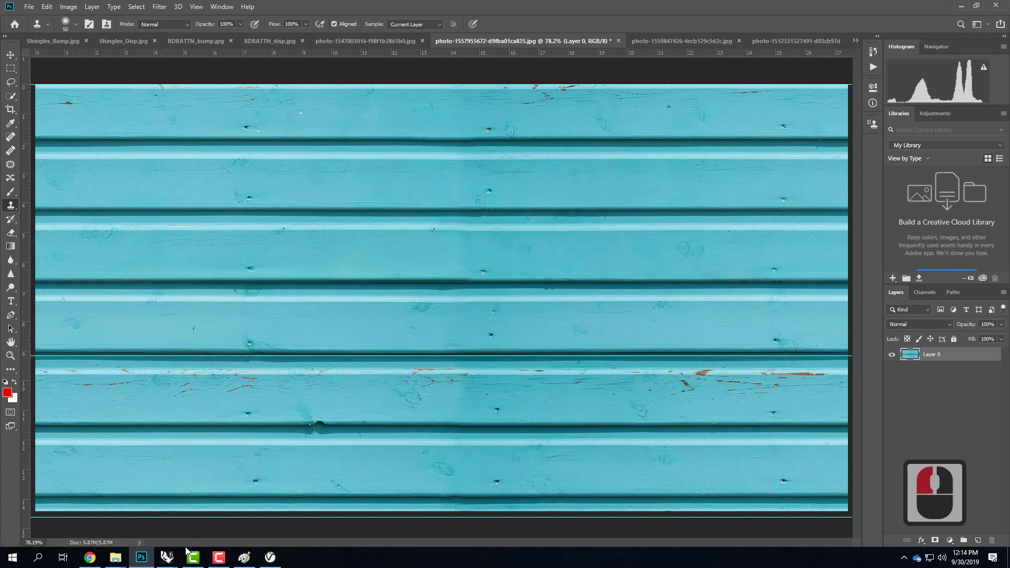
- Switch to the Materials-Test model in Rhino and close the old V-Ray render window covering the Asset Editor
mouse_move(168, 555)
left_click(146, 523)
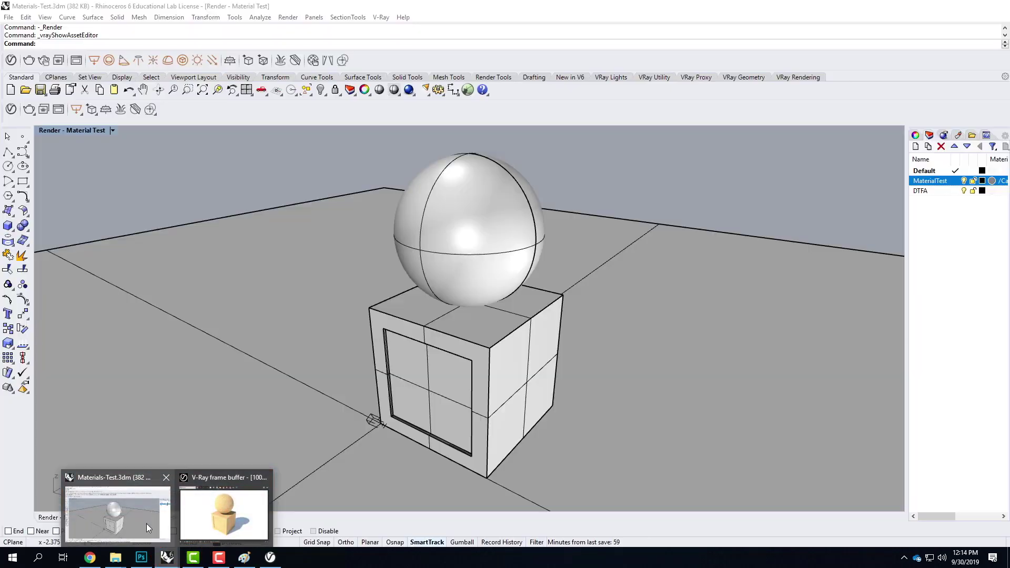
left_click(146, 523)
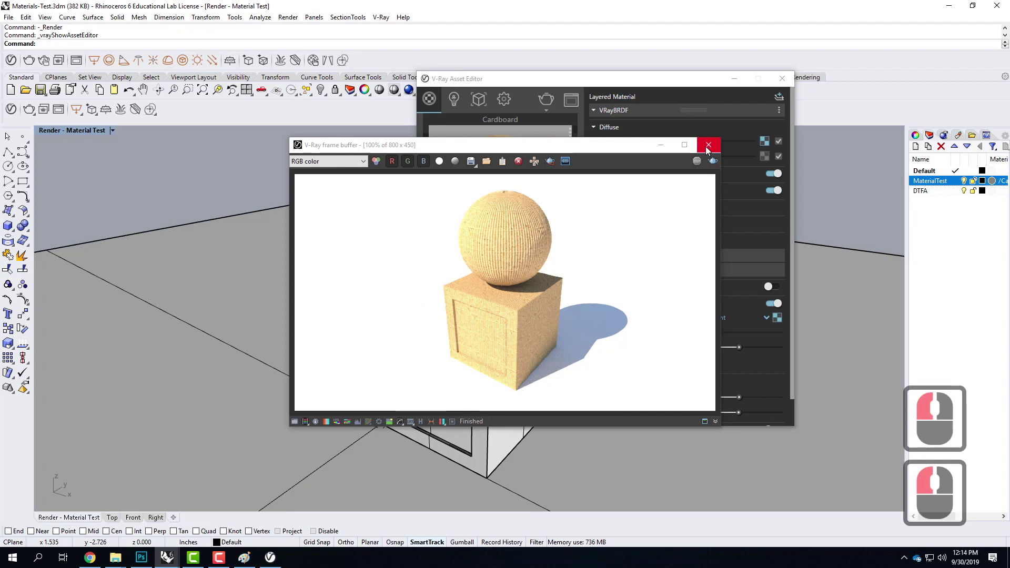
left_click(708, 145)
- Add a Generic material to the V-Ray material list and name it Blue Siding
left_click(438, 420)
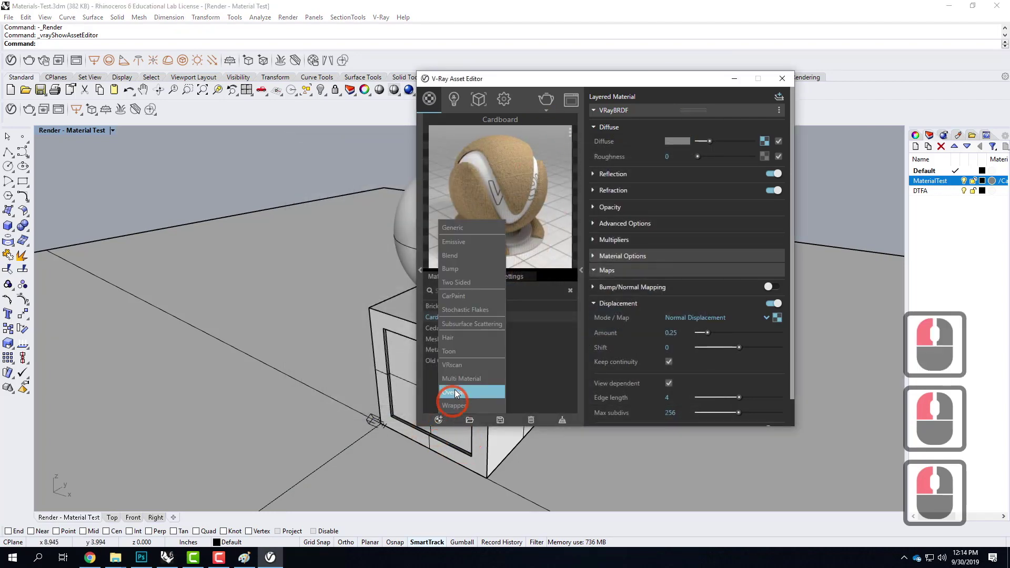
left_click(474, 230)
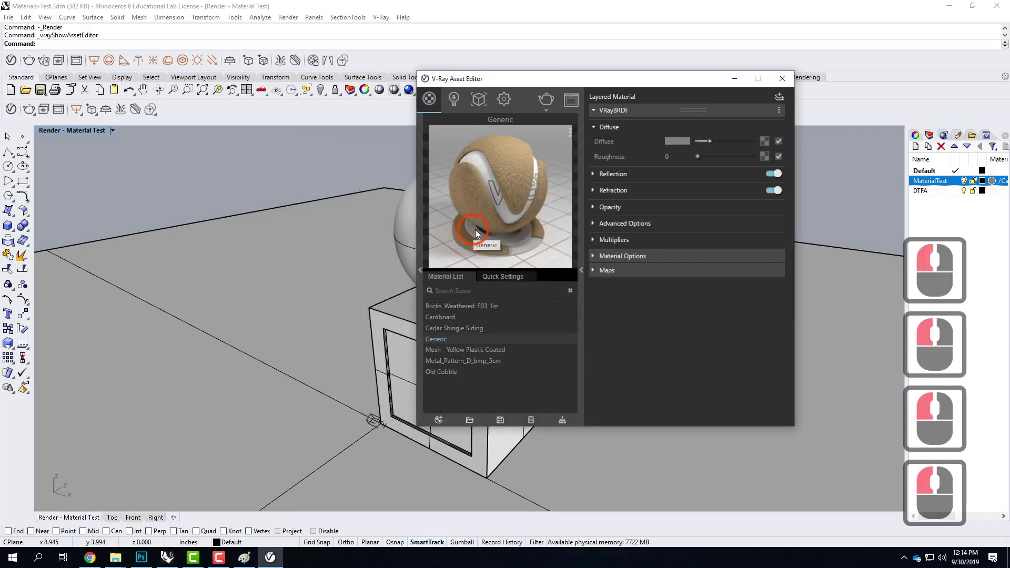
double_click(442, 339)
left_click_drag(463, 339, 306, 326)
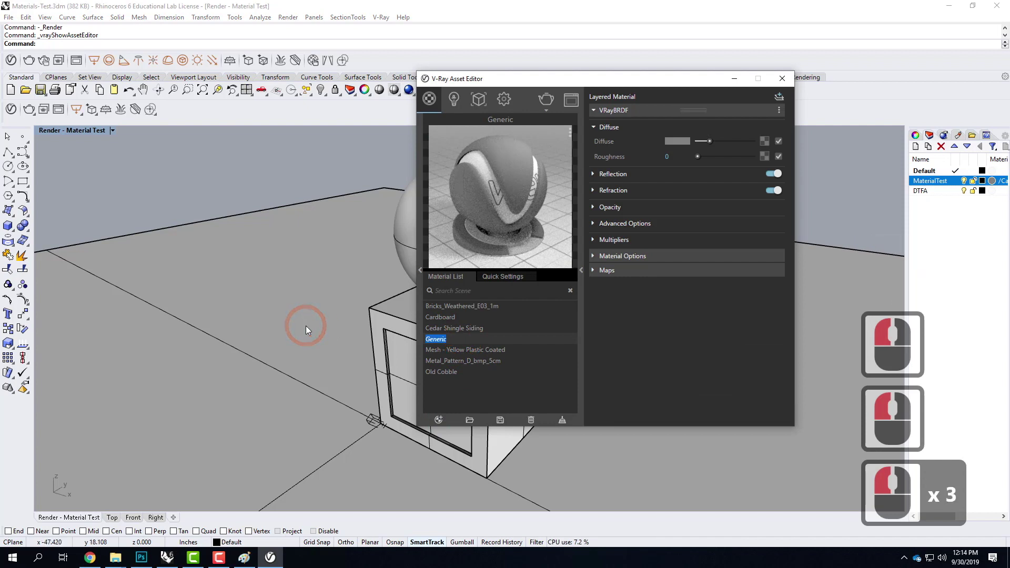
type("Blue Siding")
key("Return")
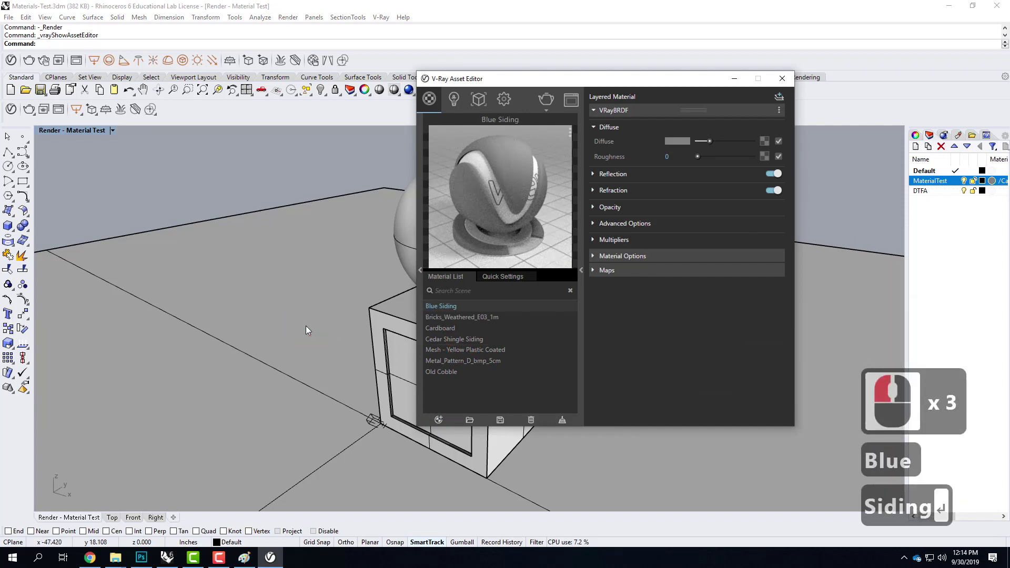
- Choose a Bitmap texture for the Blue Siding material's diffuse and browse to the BlueSiding folder inside F2019
left_click(767, 144)
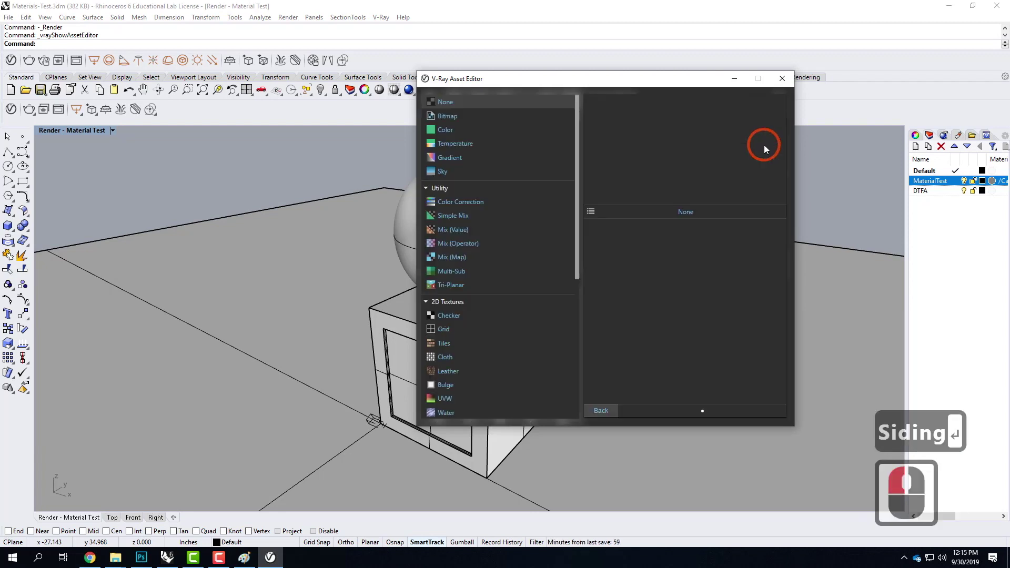
left_click(447, 116)
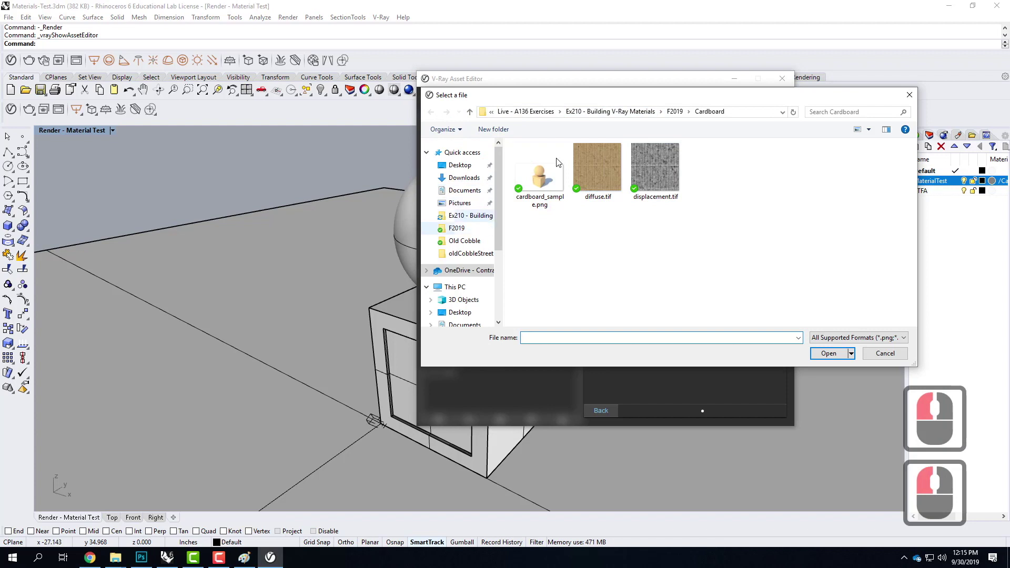
left_click(600, 111)
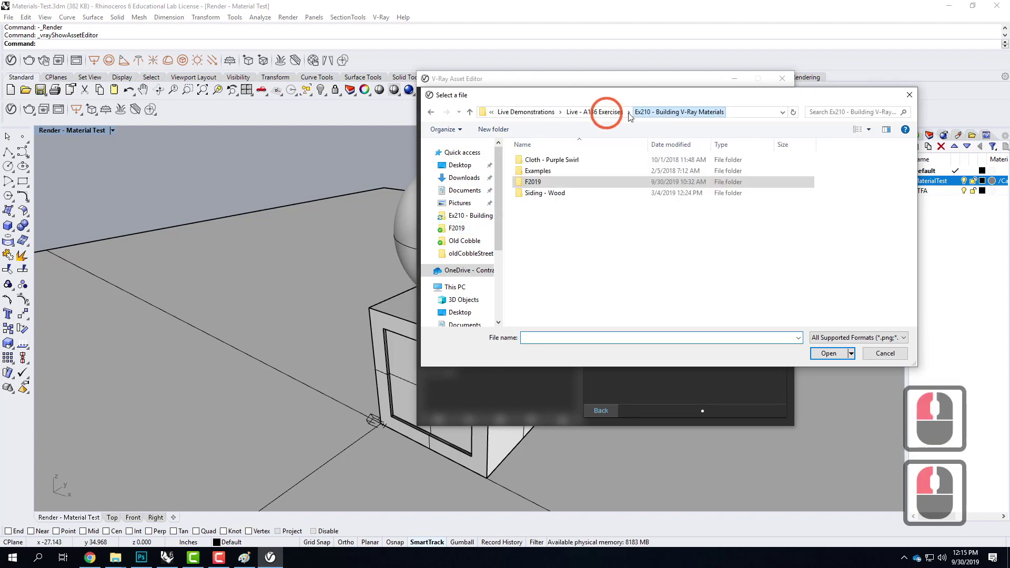
double_click(533, 181)
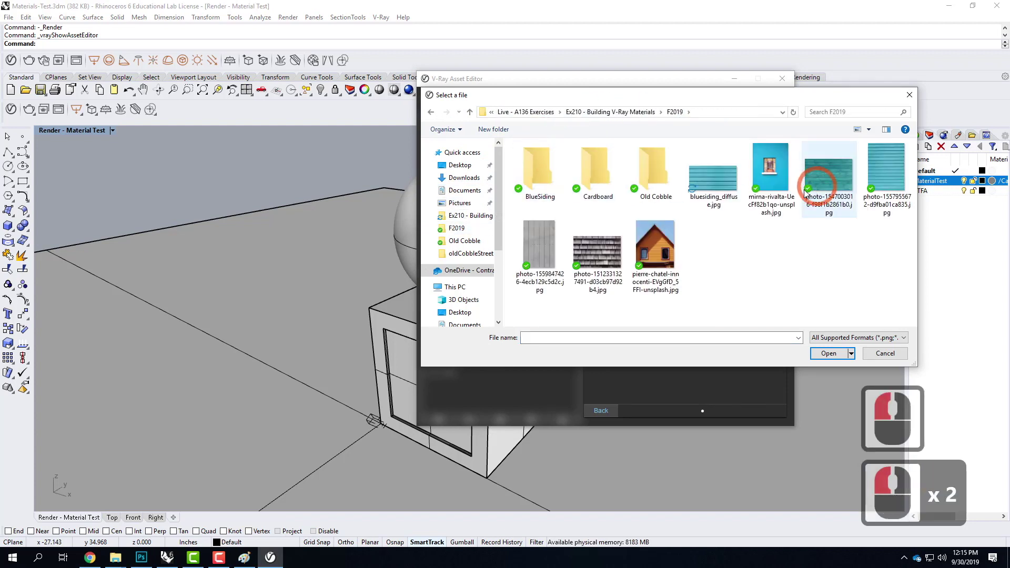
double_click(548, 174)
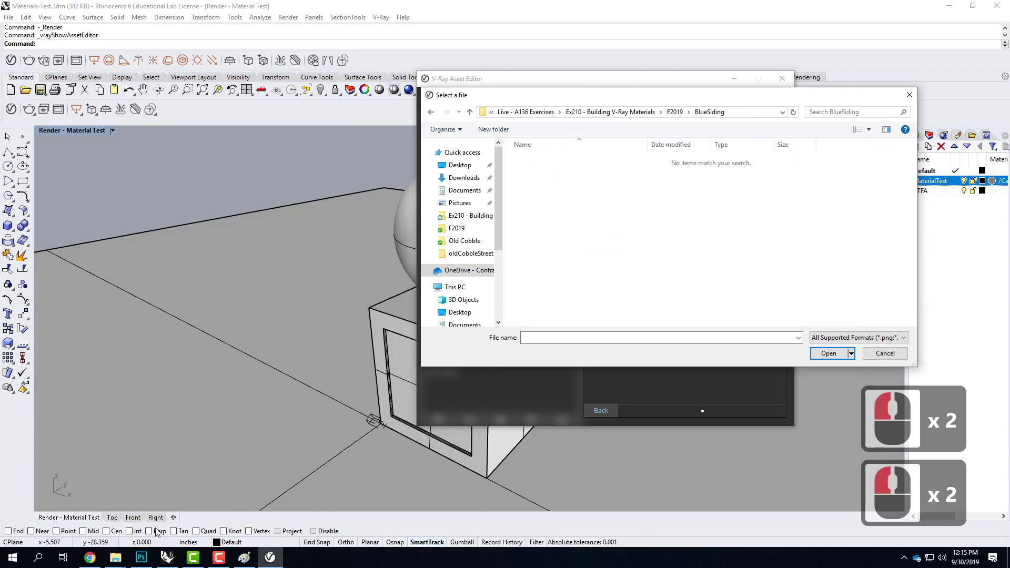
- Switch to Photoshop and start exporting the siding image again as a JPG at 100% quality and 1976 x 1038 px
left_click(141, 557)
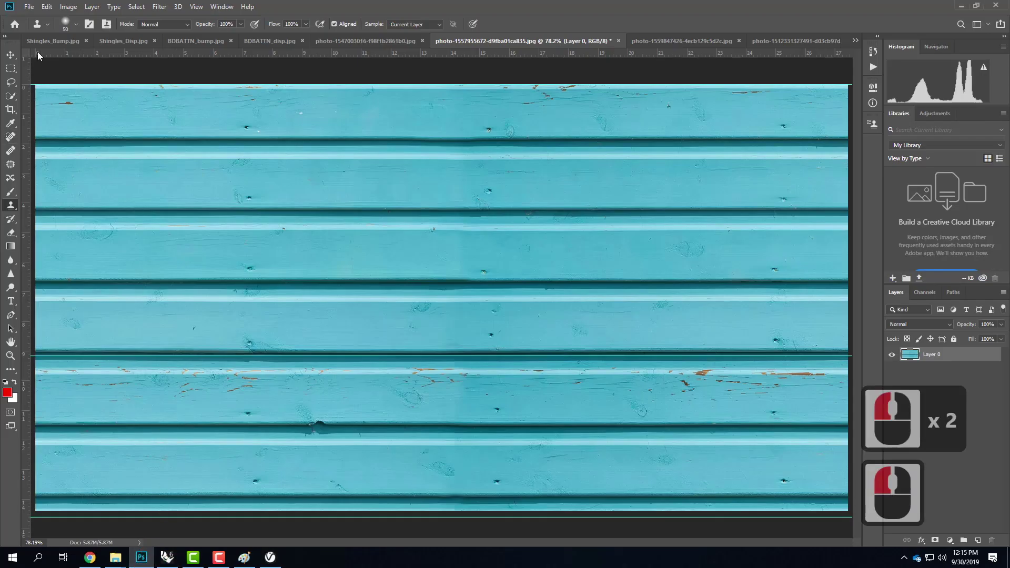
left_click(29, 7)
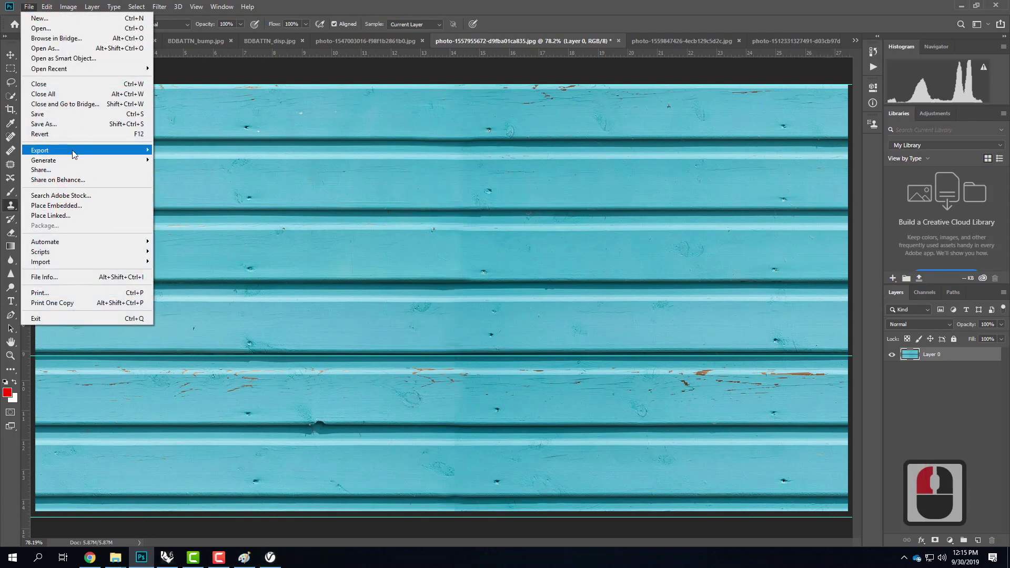
mouse_move(73, 153)
left_click(184, 159)
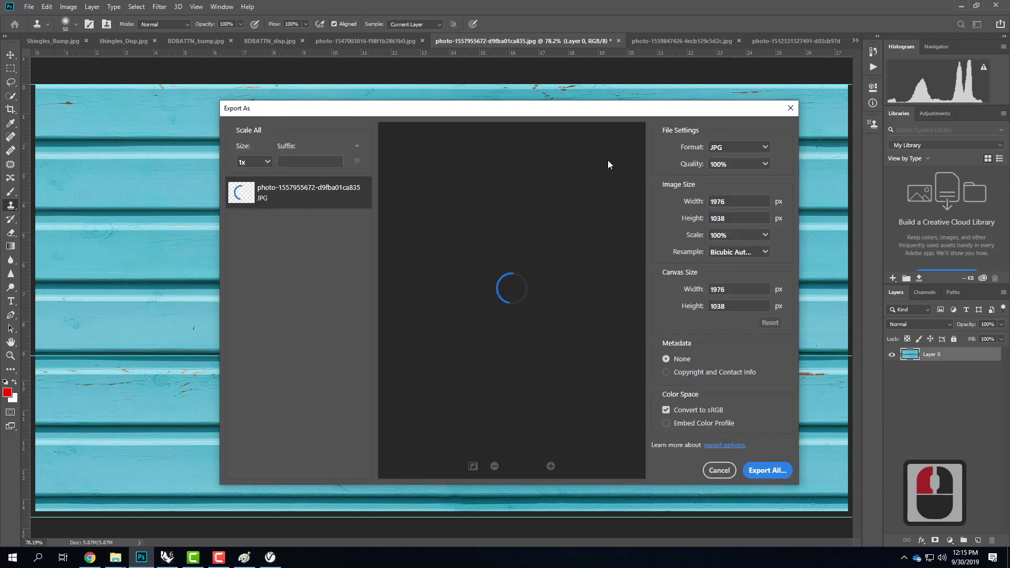
left_click(767, 471)
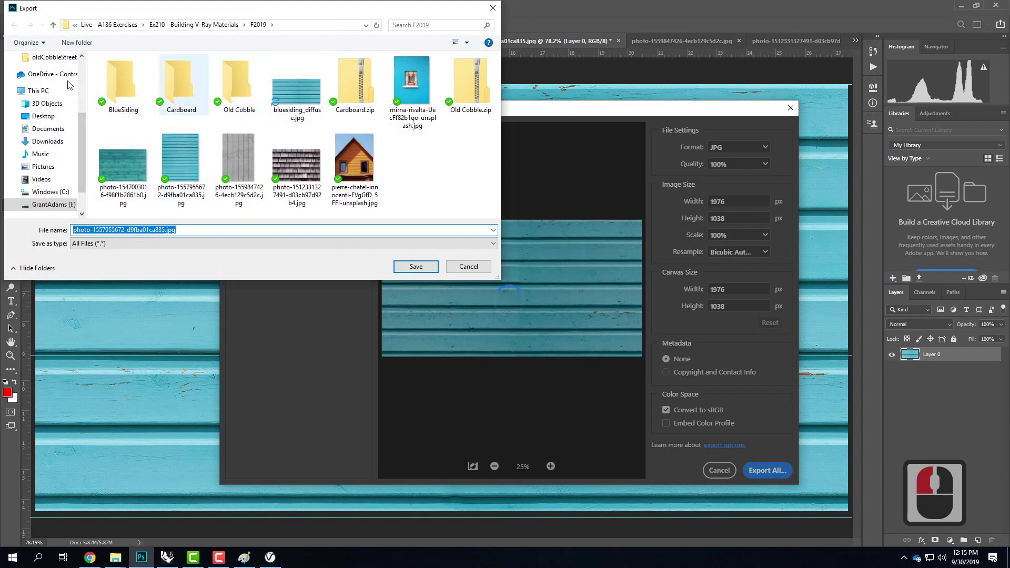
- Save the exported JPG as bluesiding_diffuse in the BlueSiding folder
double_click(123, 82)
left_click(179, 230)
left_click(28, 218)
type("blue")
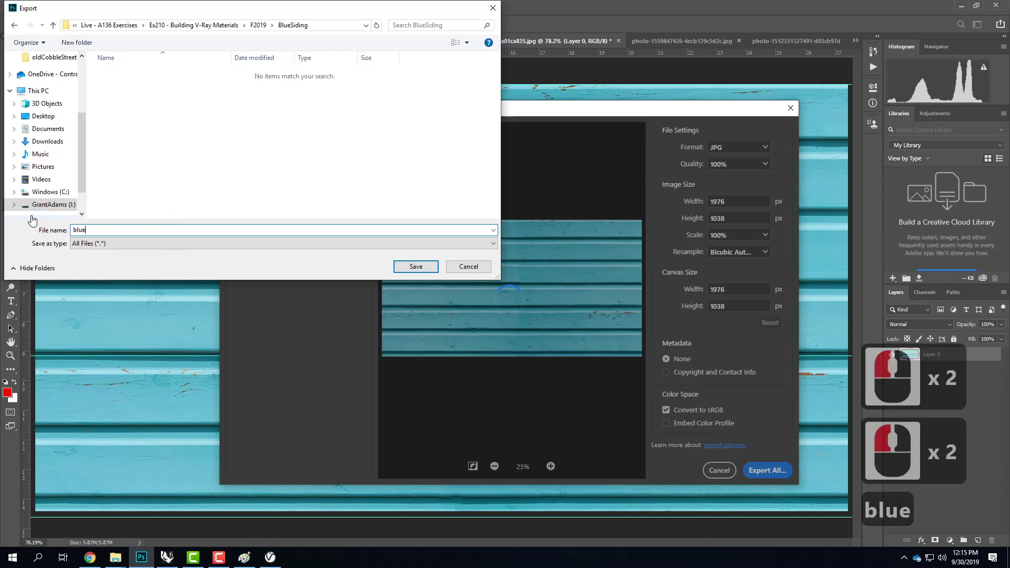
type("siding_diffu")
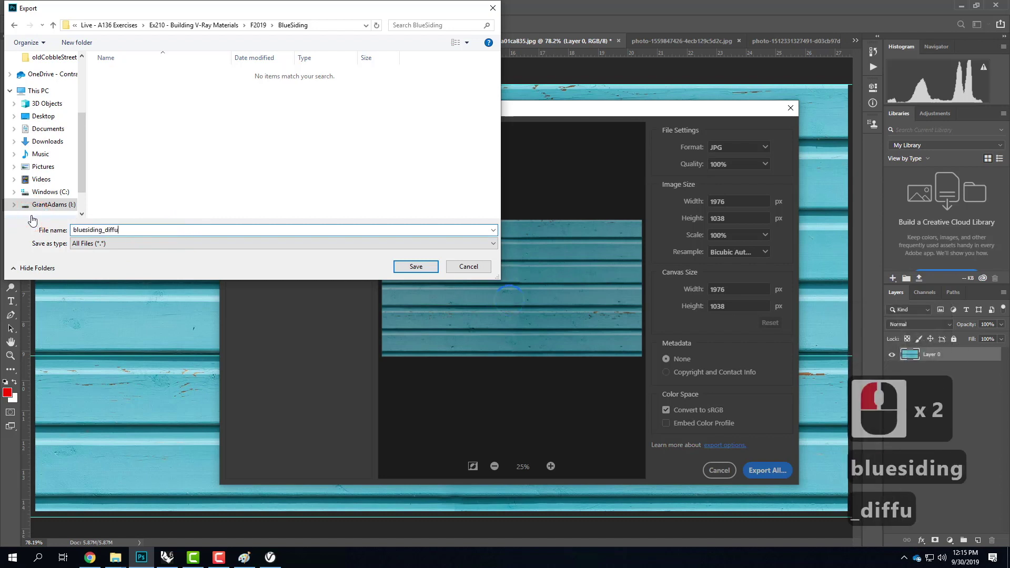
type("se")
left_click(416, 267)
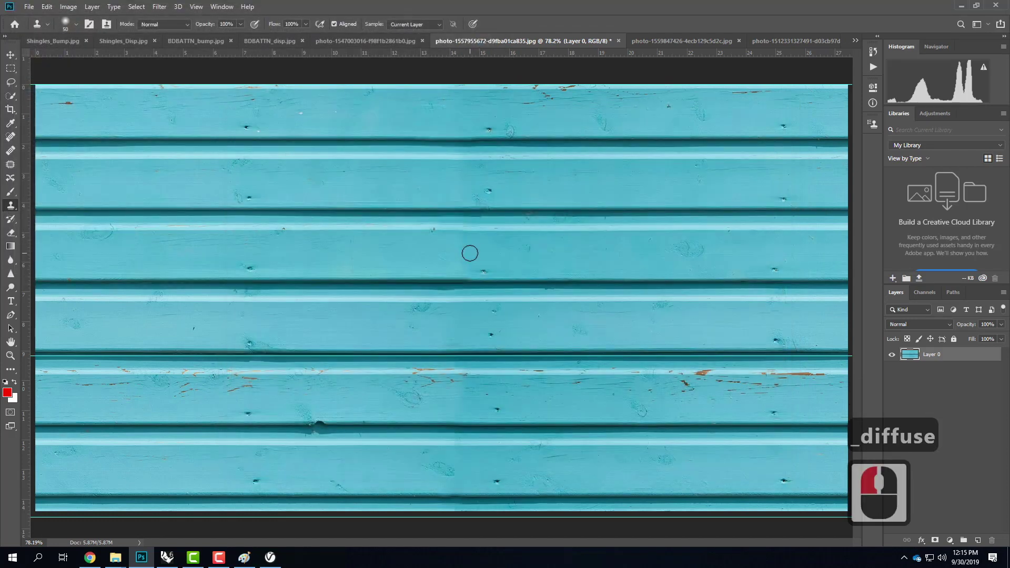
- Return to the V-Ray Asset Editor in Rhino and load the exported bluesiding_diffuse image as the material's diffuse bitmap
left_click(167, 558)
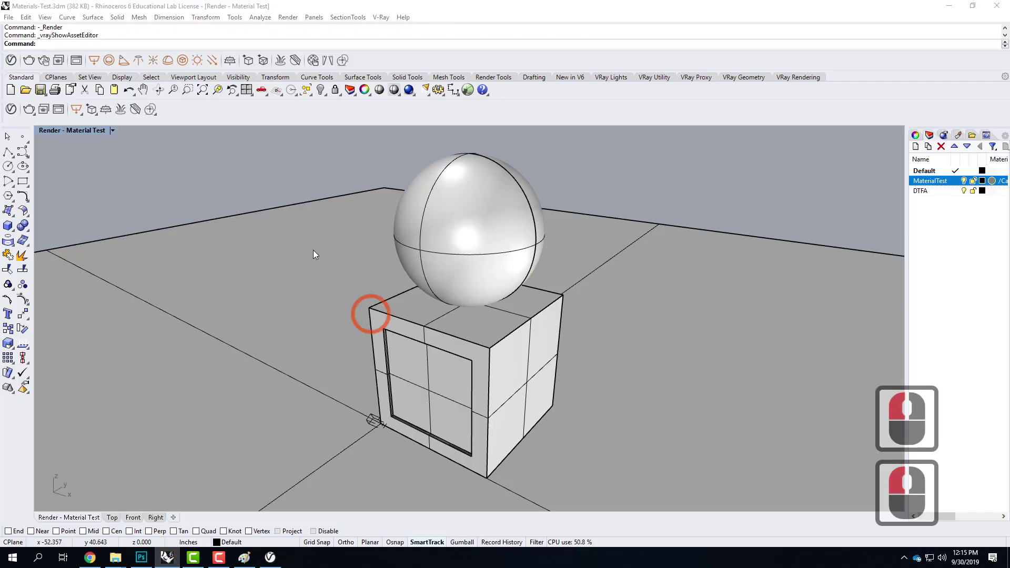
left_click(271, 557)
left_click(668, 143)
left_click(658, 160)
left_click(829, 353)
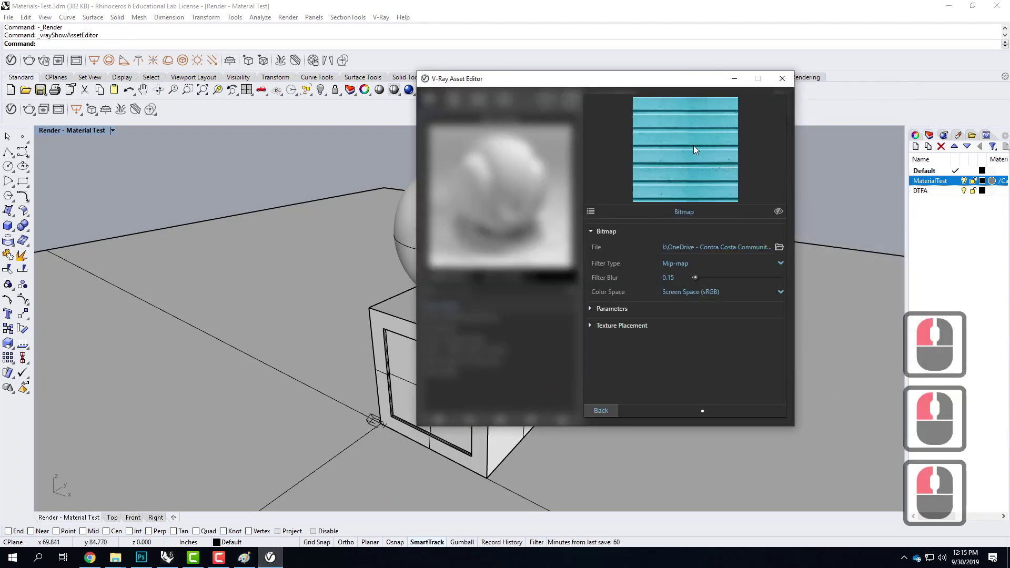
left_click(602, 411)
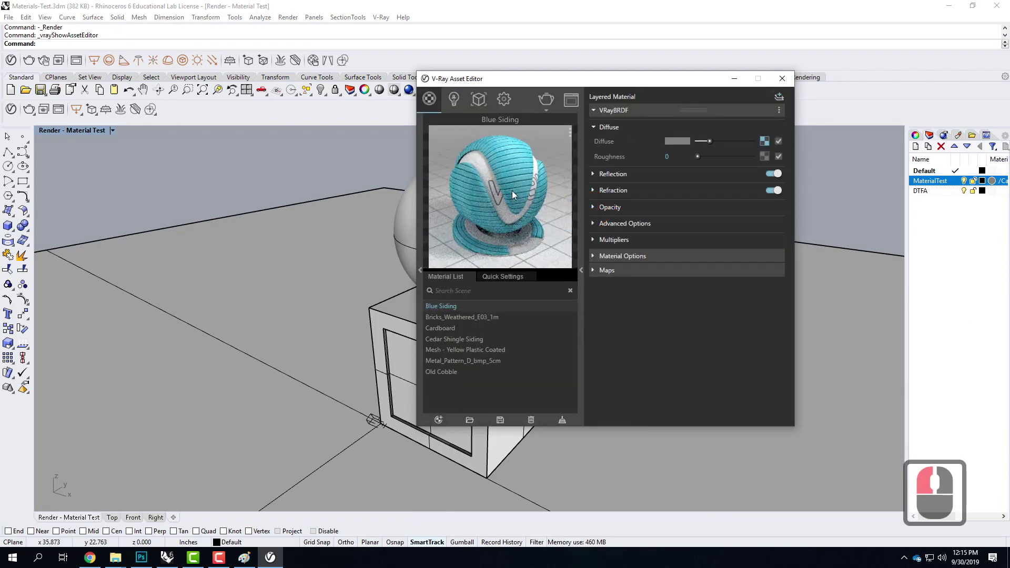
- Apply the Blue Siding material to the MaterialTest layer and render the scene with V-Ray
right_click(451, 305)
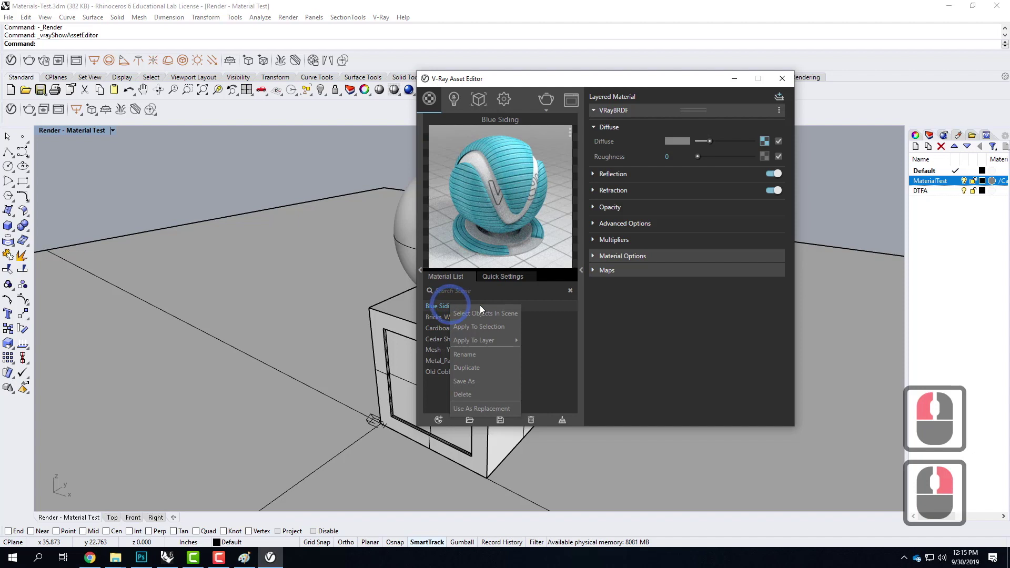
mouse_move(486, 344)
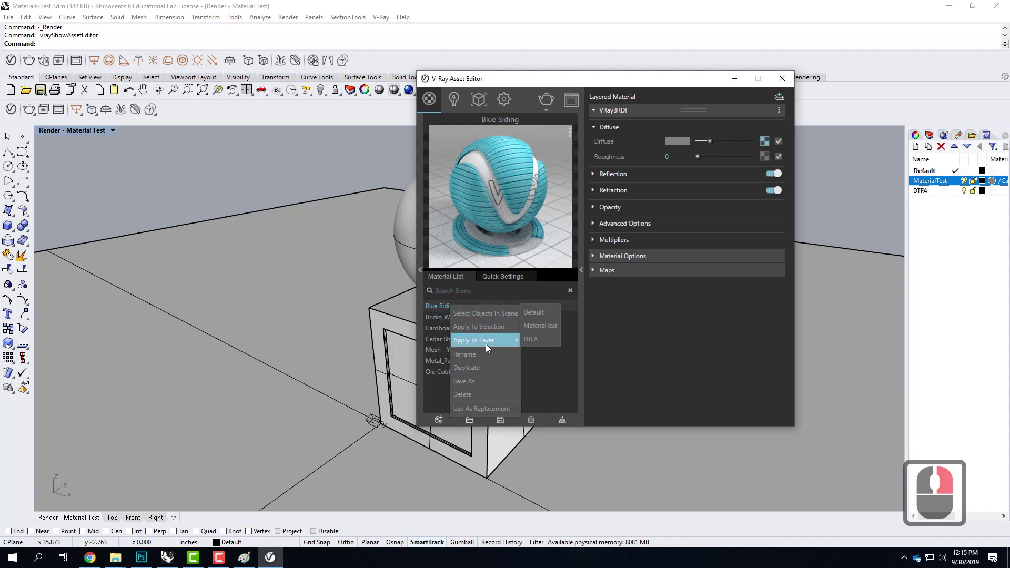
left_click(541, 328)
left_click_drag(626, 79, 831, 79)
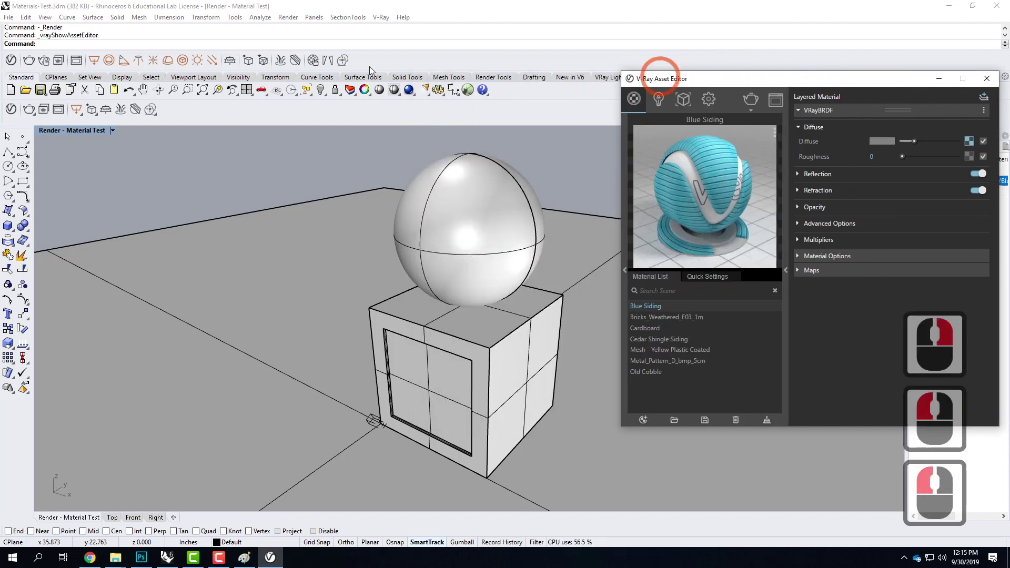
left_click(30, 109)
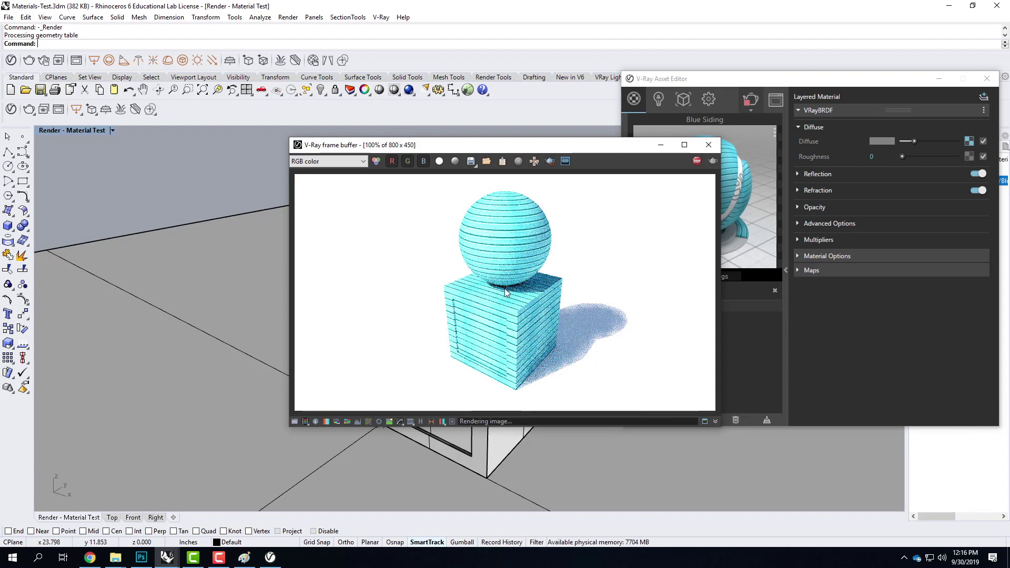
- Switch to Photoshop and add a Channel Mixer adjustment layer named Black & White above the siding image
left_click(142, 559)
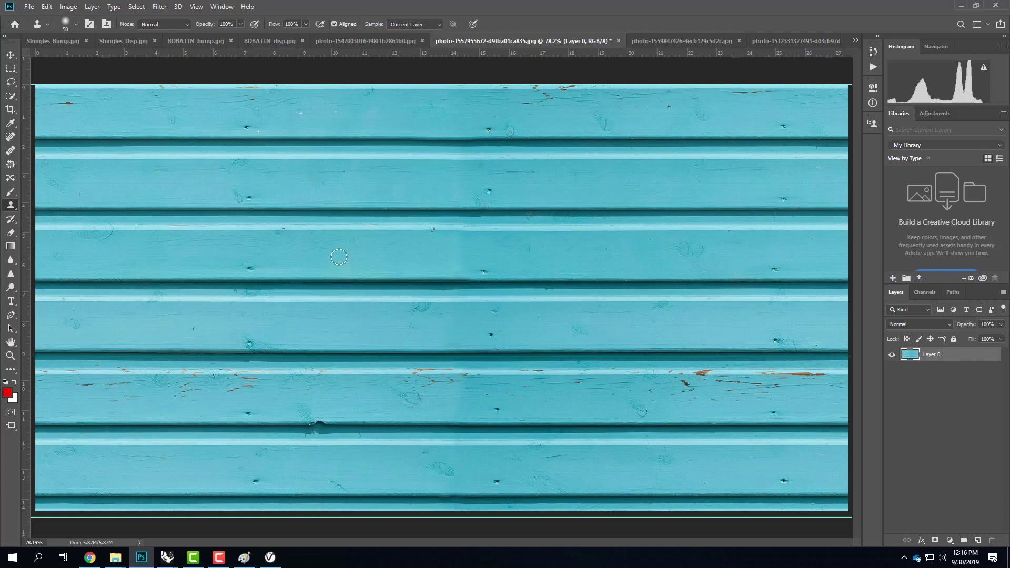
left_click(111, 7)
left_click(92, 8)
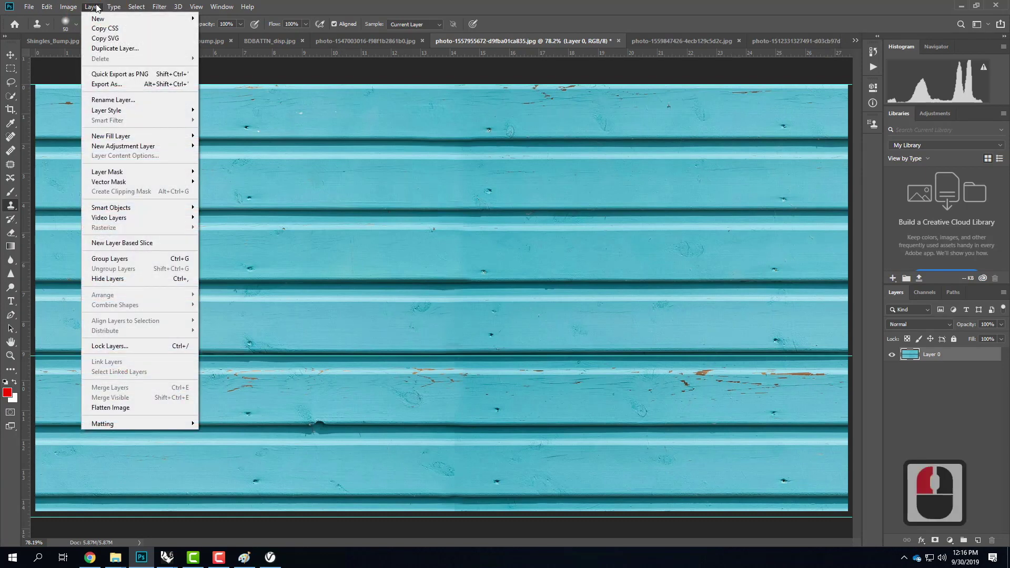
mouse_move(123, 147)
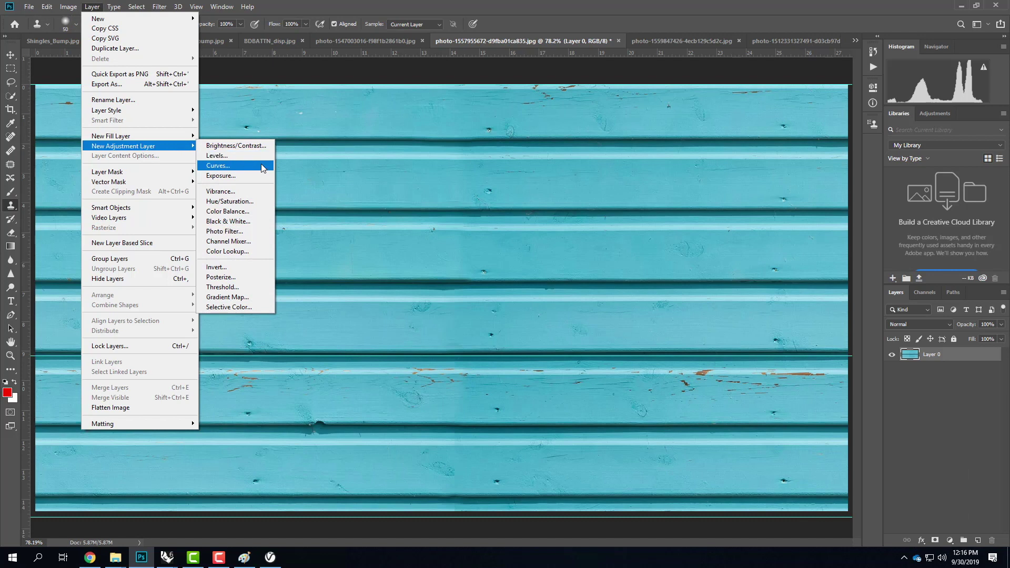
left_click(262, 243)
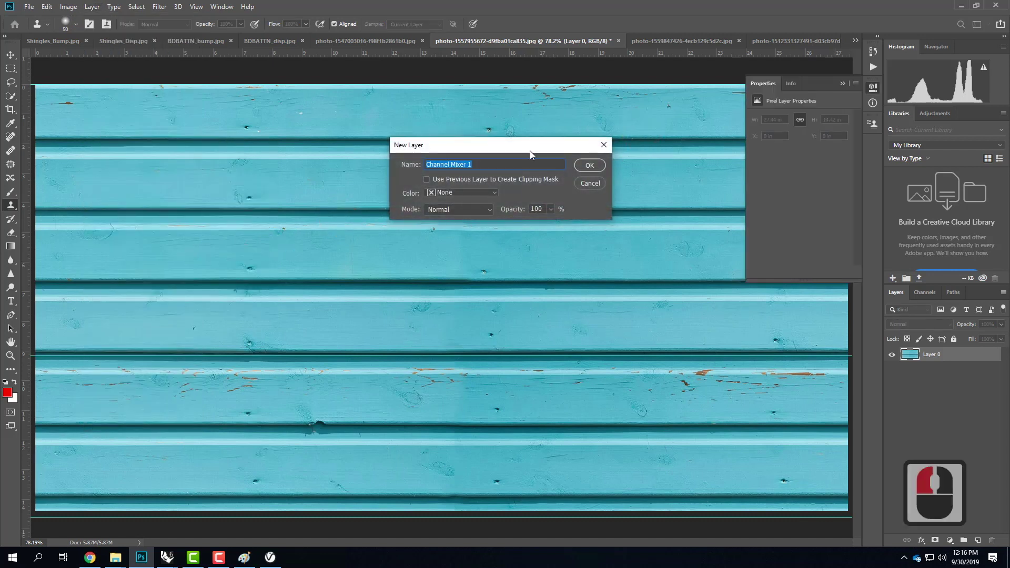
type("B")
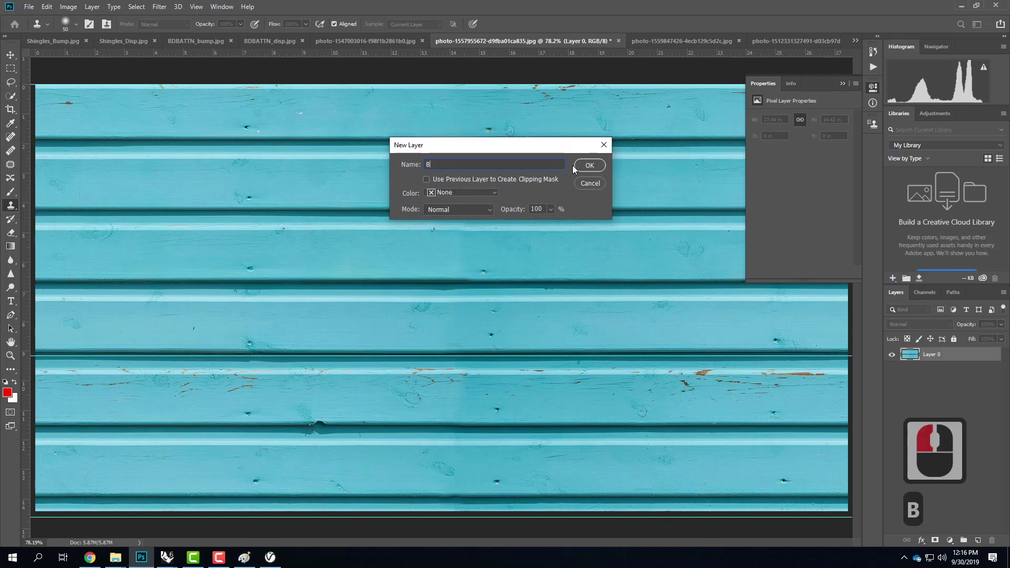
type("lack & White")
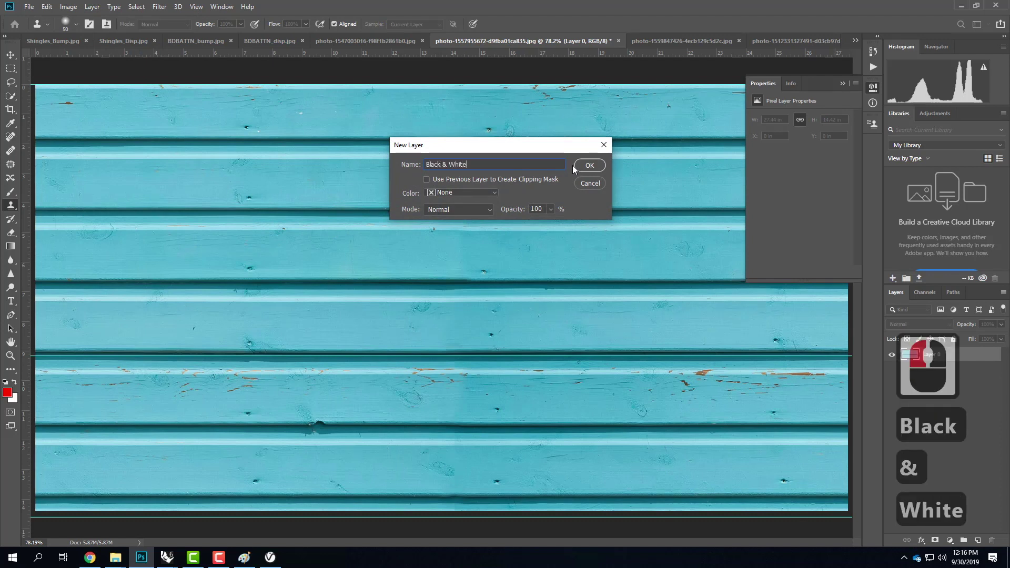
key("Return")
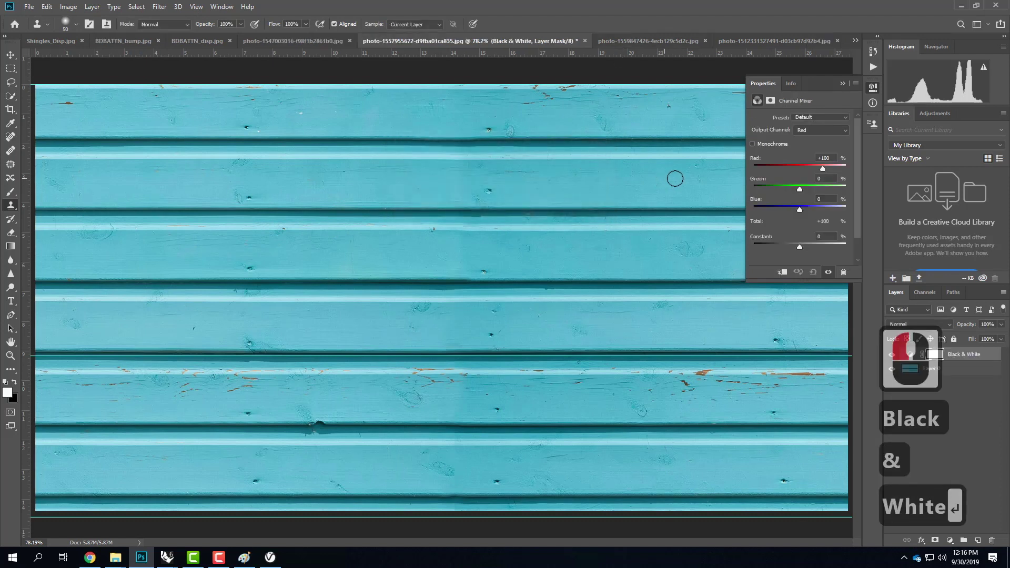
- Make the Channel Mixer monochrome and try the Black & White with Blue Filter (RGB) preset
left_click(752, 144)
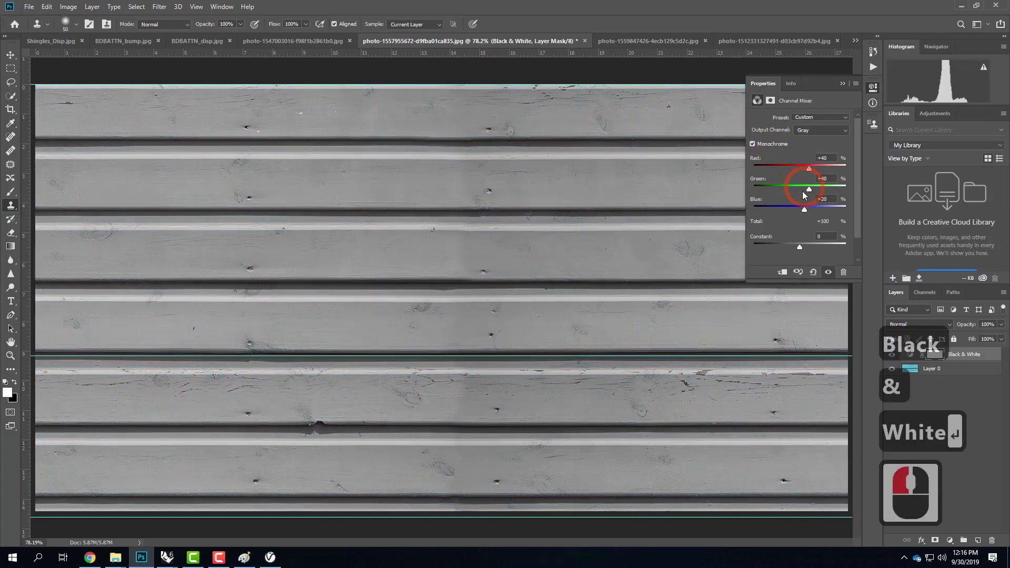
left_click(824, 131)
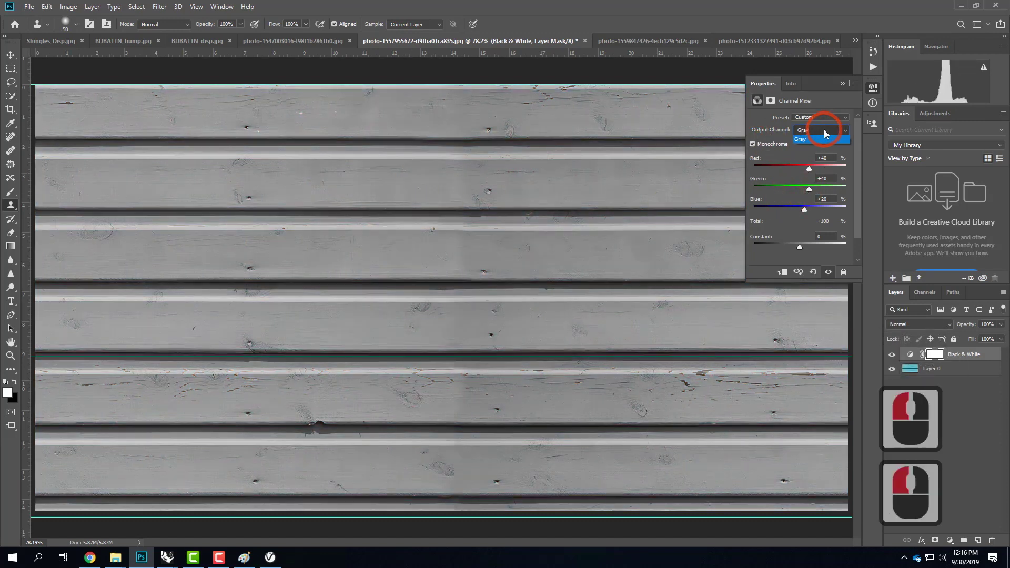
left_click(828, 118)
left_click(828, 118)
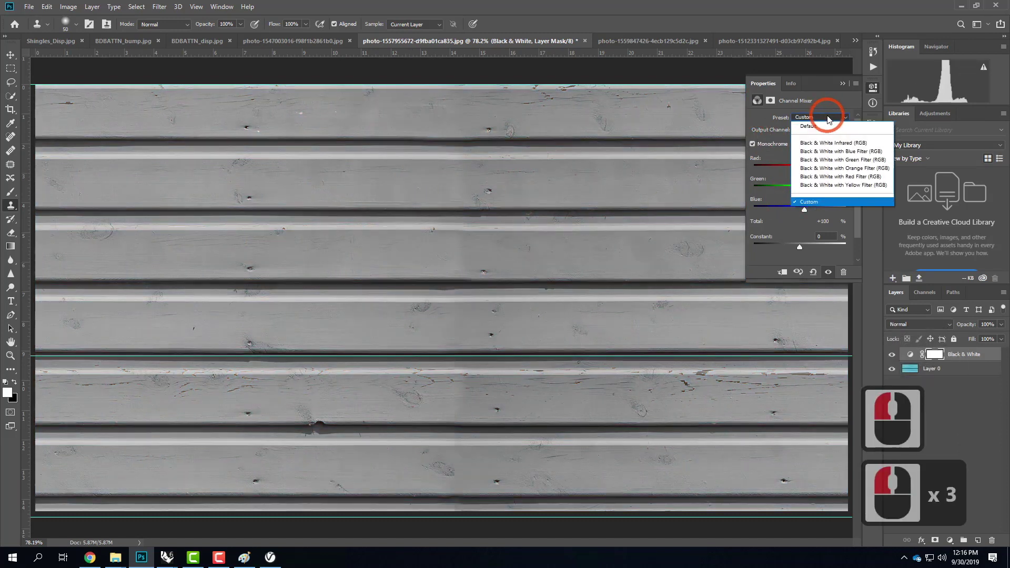
left_click(833, 153)
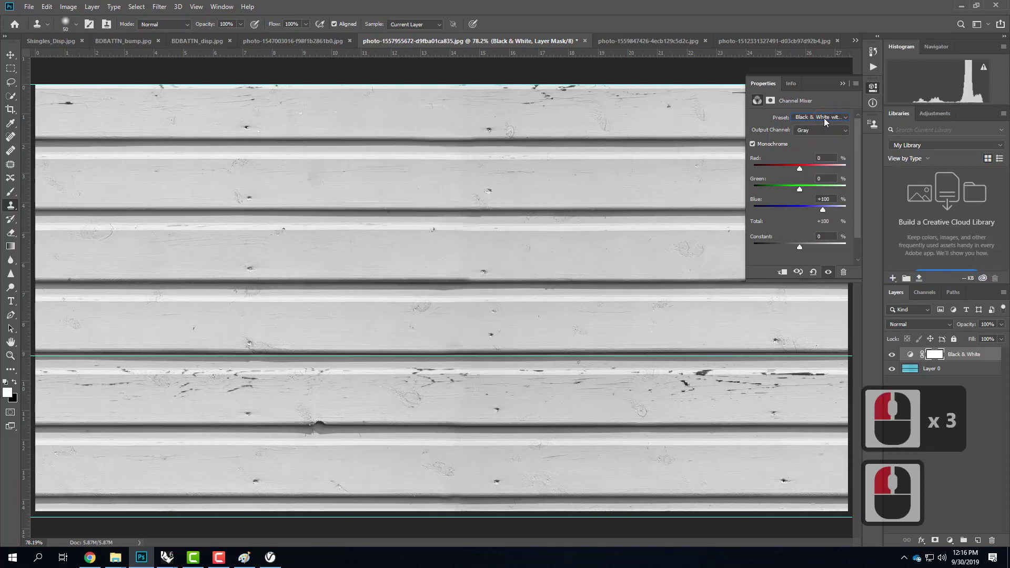
- Compare the red and yellow filter presets of the Channel Mixer and apply Black & White with Red Filter (RGB)
left_click(824, 118)
left_click(824, 167)
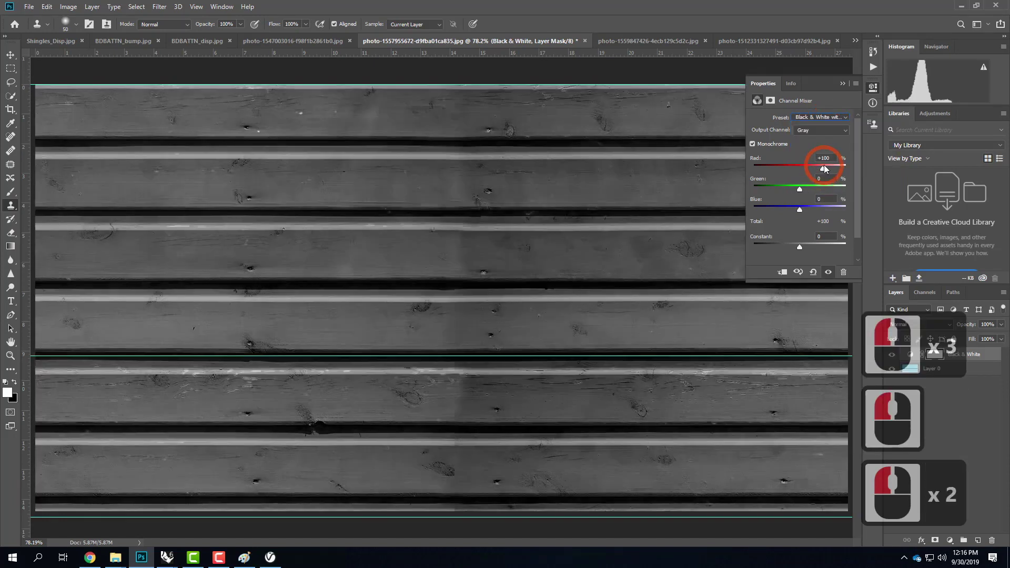
left_click(817, 118)
left_click(824, 184)
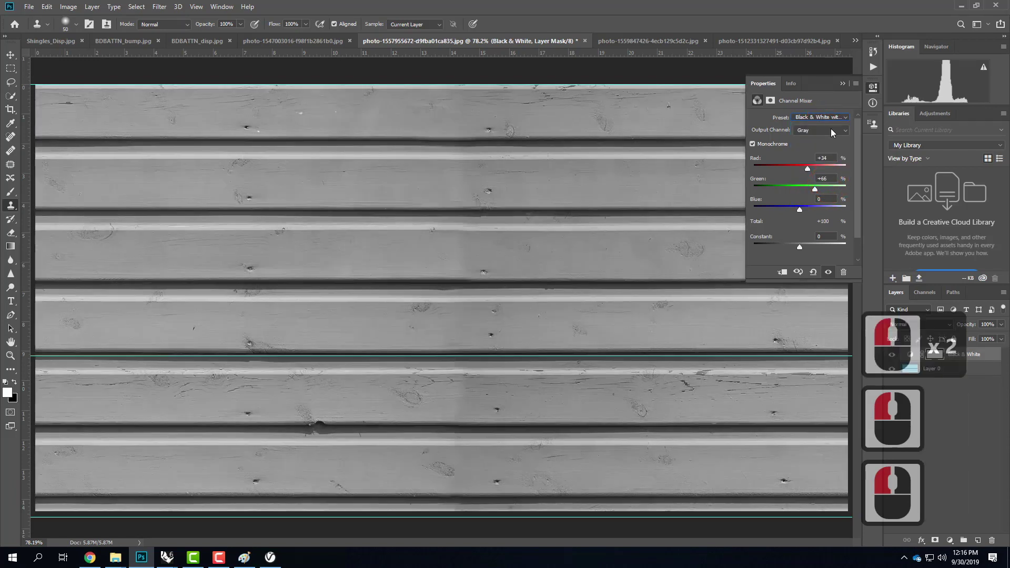
left_click(830, 119)
left_click(829, 177)
left_click(711, 248)
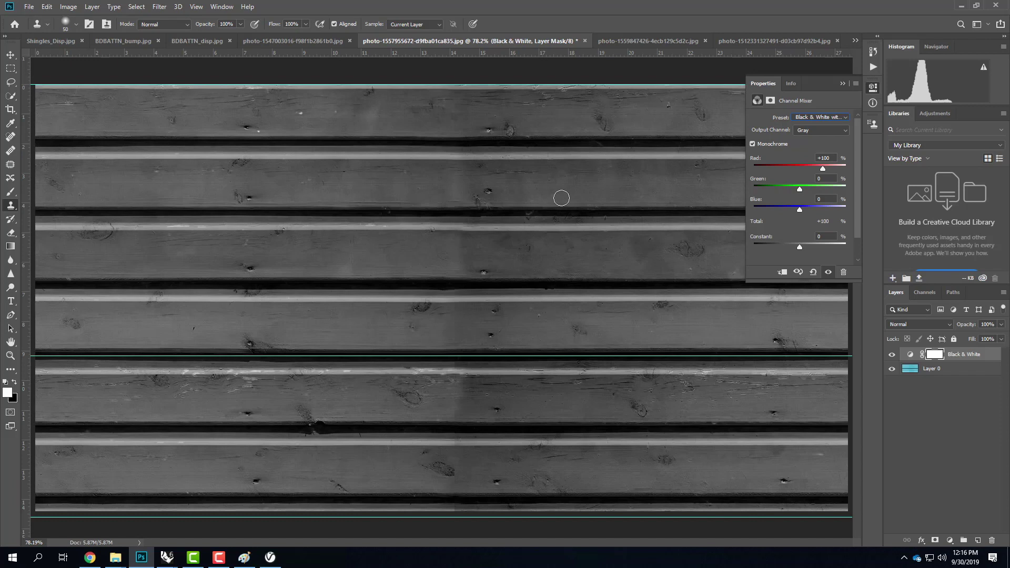
- Try the Black & White Infrared (RGB) preset and return to Black & White with Red Filter (RGB)
left_click(829, 113)
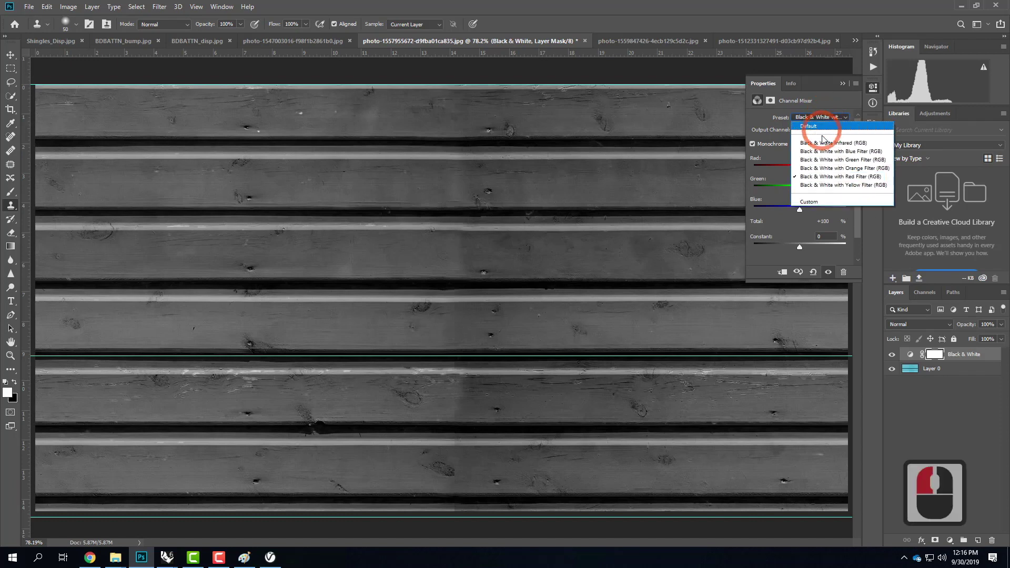
left_click(822, 141)
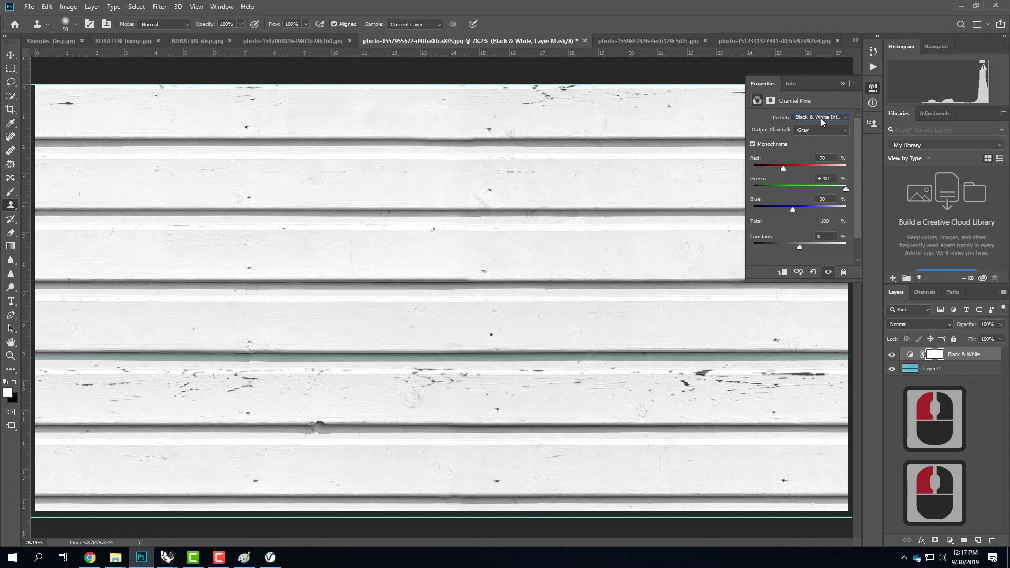
left_click(821, 117)
left_click(832, 177)
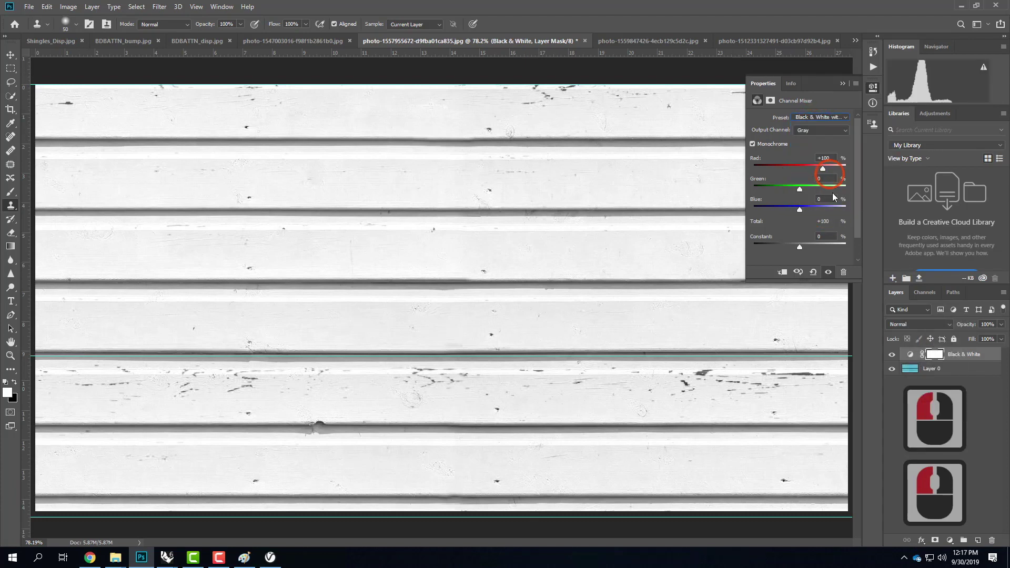
left_click(842, 83)
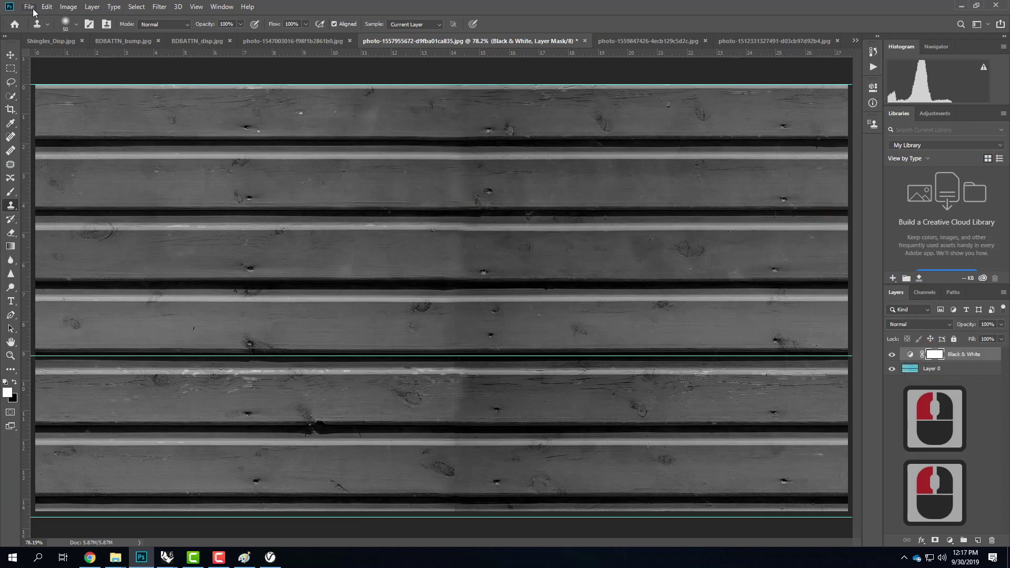
- Add a Levels adjustment layer above the Black & White layer with input levels 8, 1.13 and 144
left_click(103, 7)
mouse_move(152, 146)
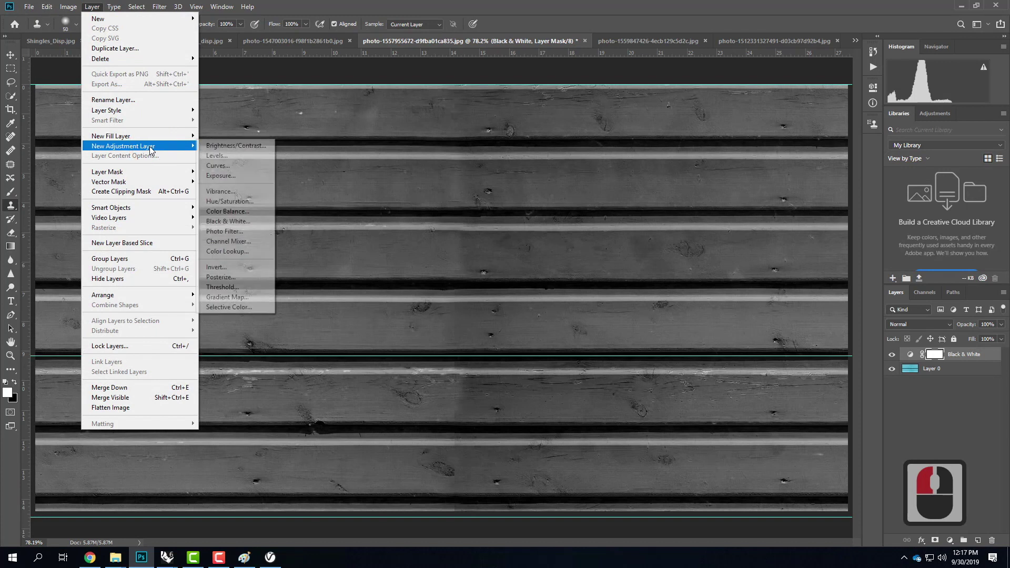
left_click(240, 155)
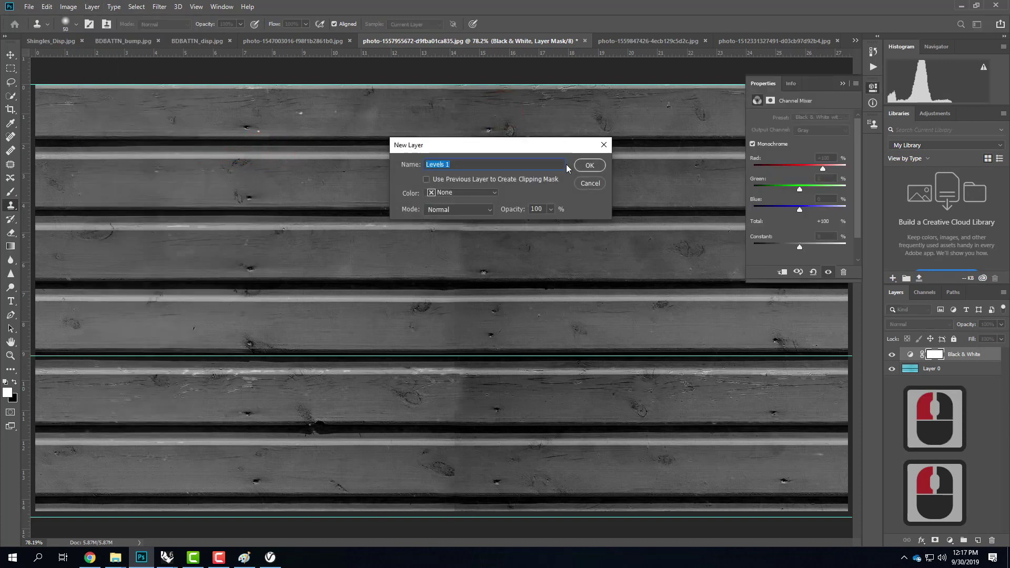
left_click(590, 165)
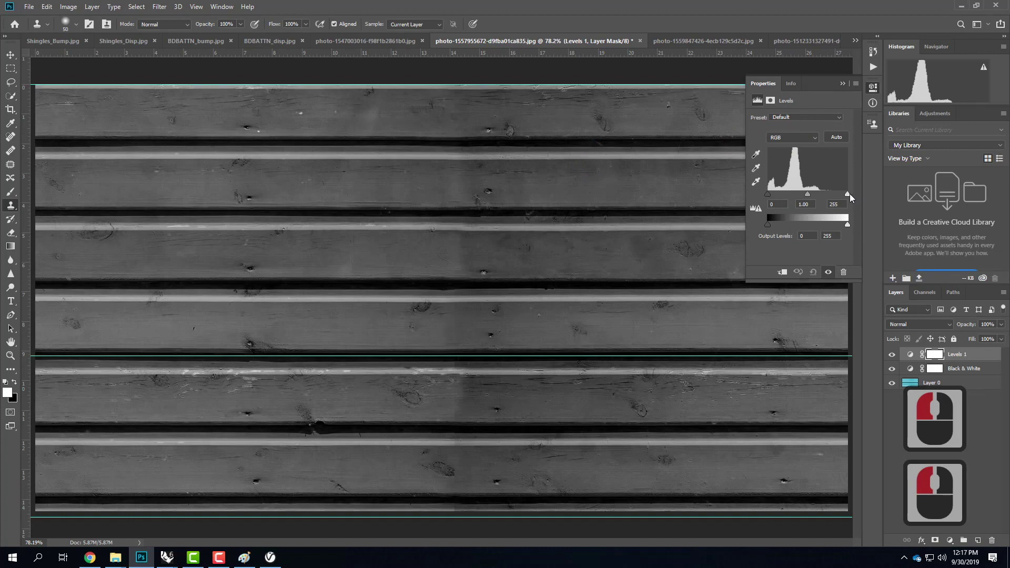
left_click_drag(850, 194, 768, 195)
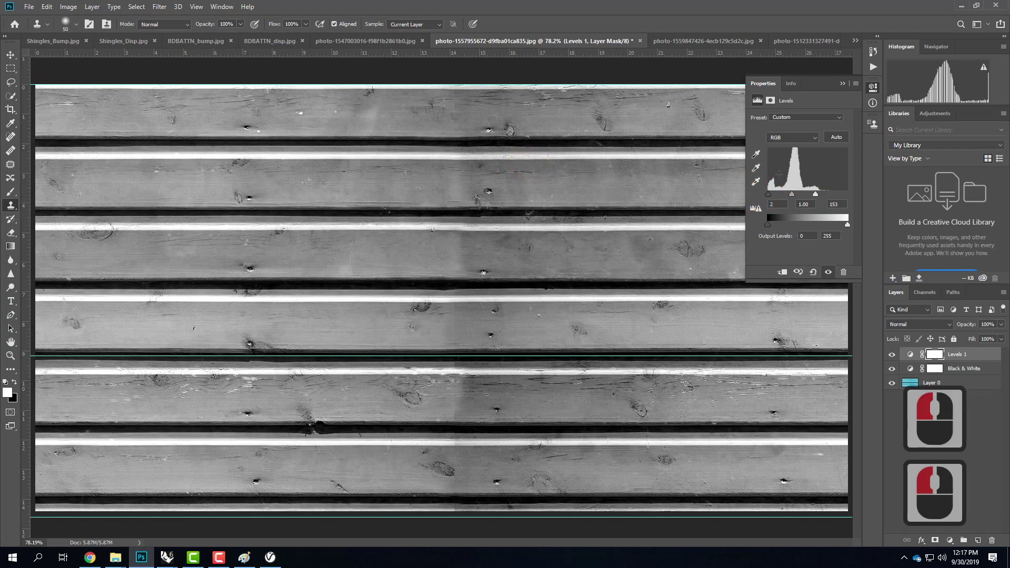
left_click_drag(771, 194, 771, 193)
left_click_drag(815, 193, 790, 195)
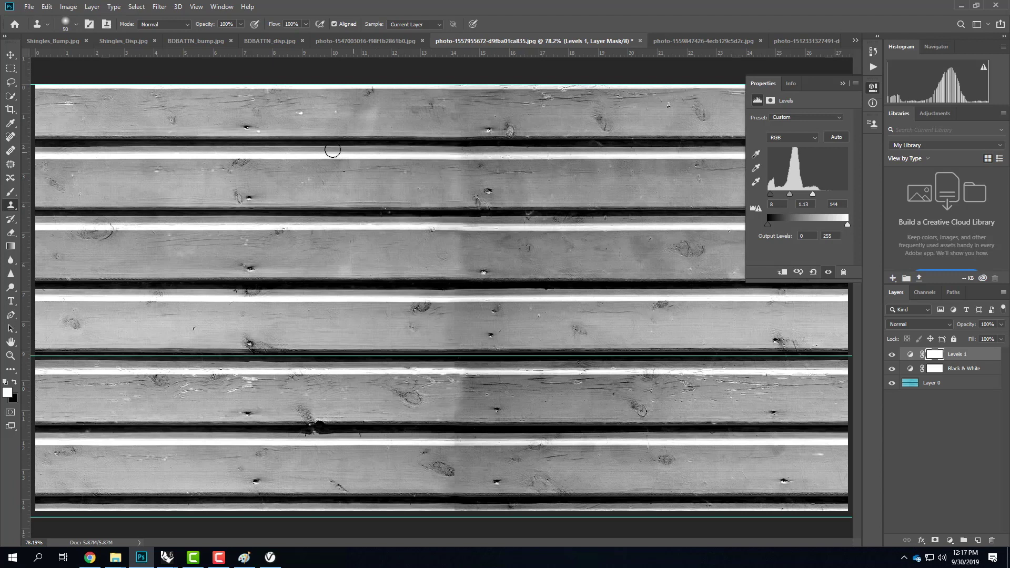
- Export the grayscale siding image as a 100% quality JPG named bluesiding_bump in the BlueSiding folder
left_click(30, 8)
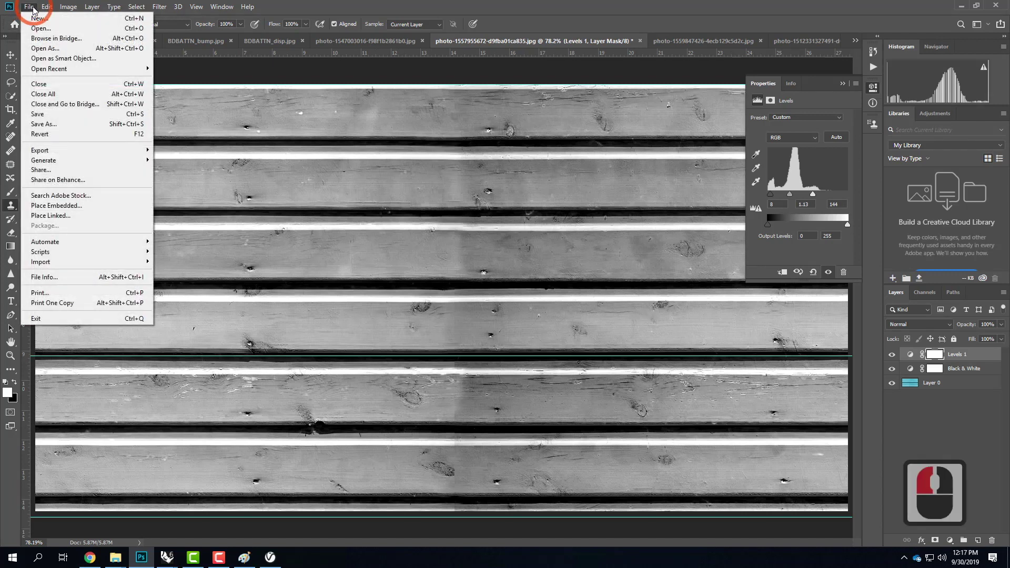
mouse_move(58, 150)
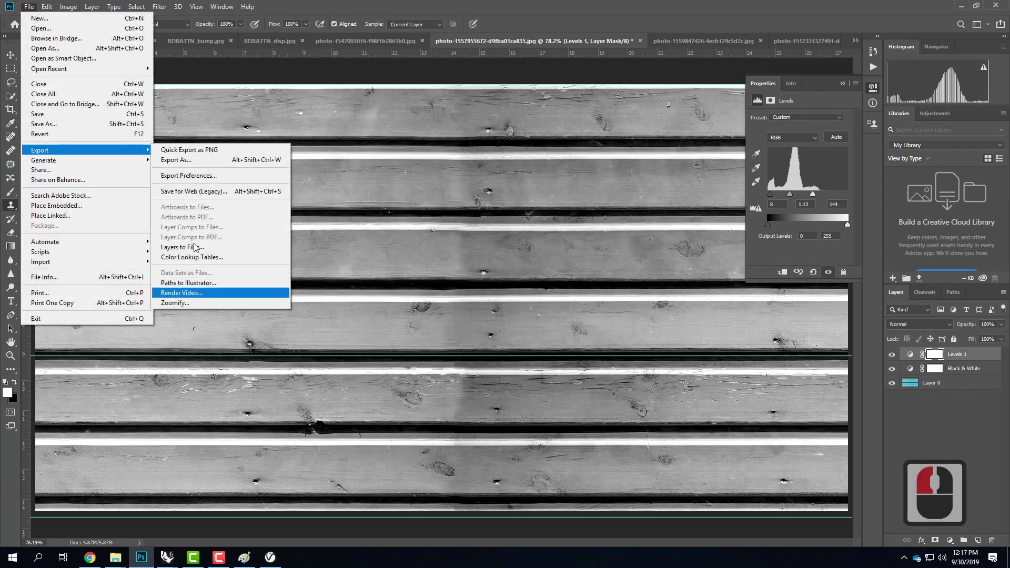
left_click(205, 160)
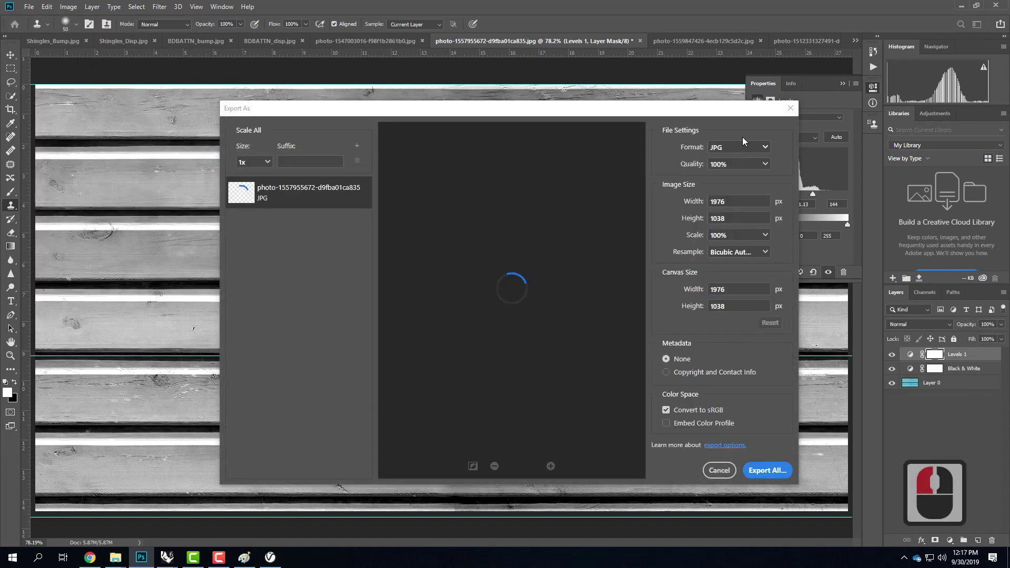
left_click(773, 471)
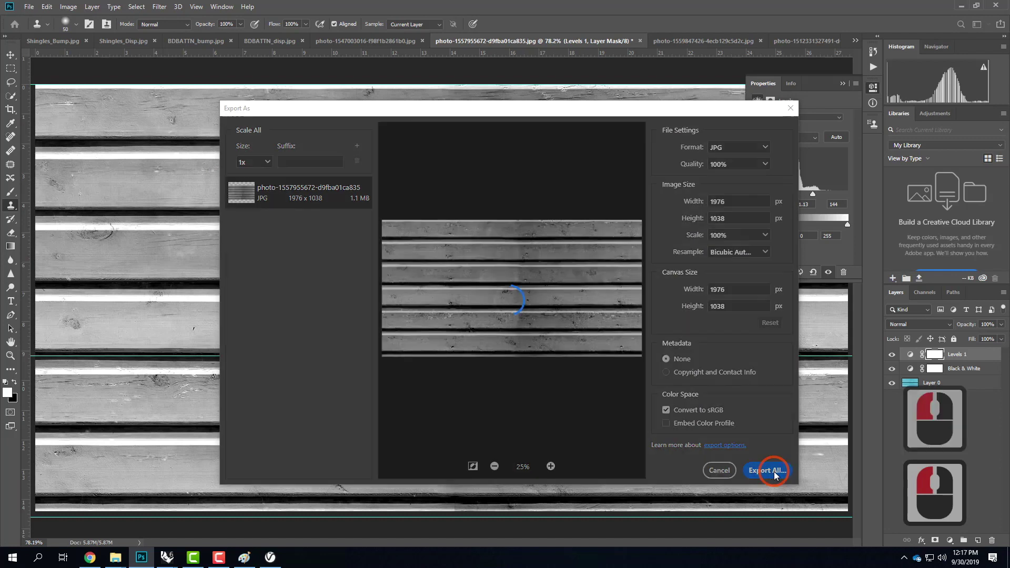
left_click(143, 93)
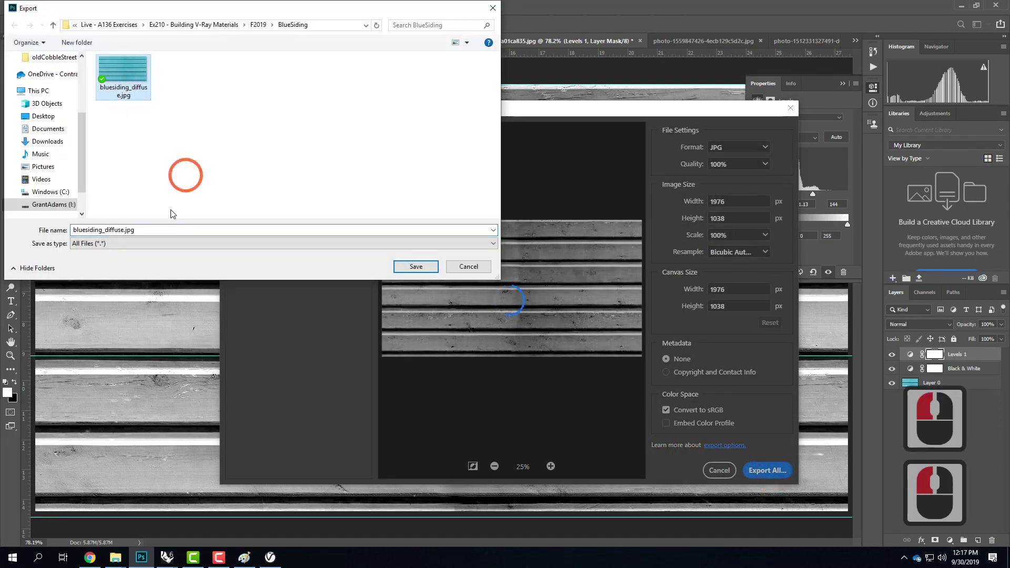
double_click(123, 231)
left_click_drag(124, 230, 108, 229)
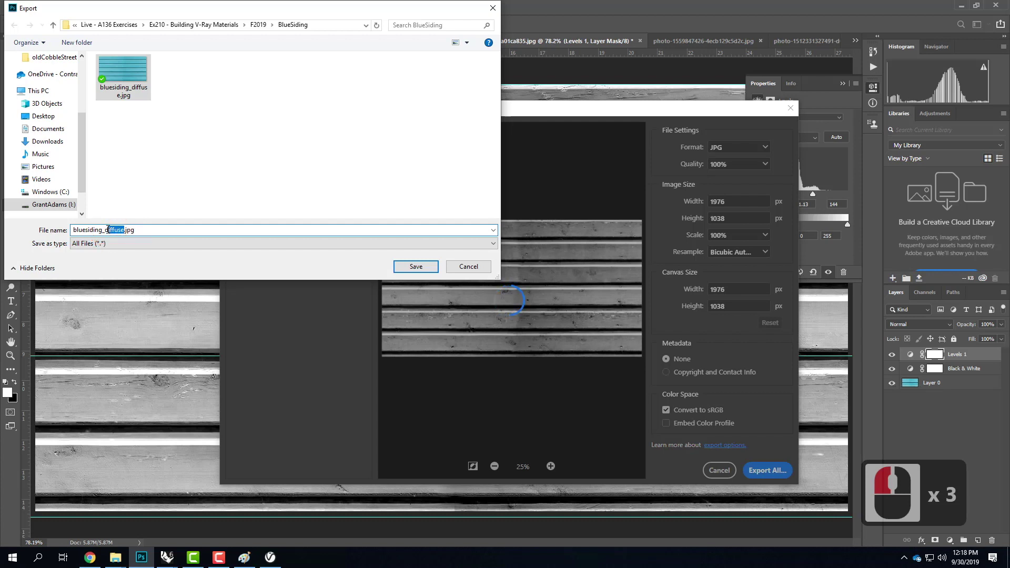
type("bump")
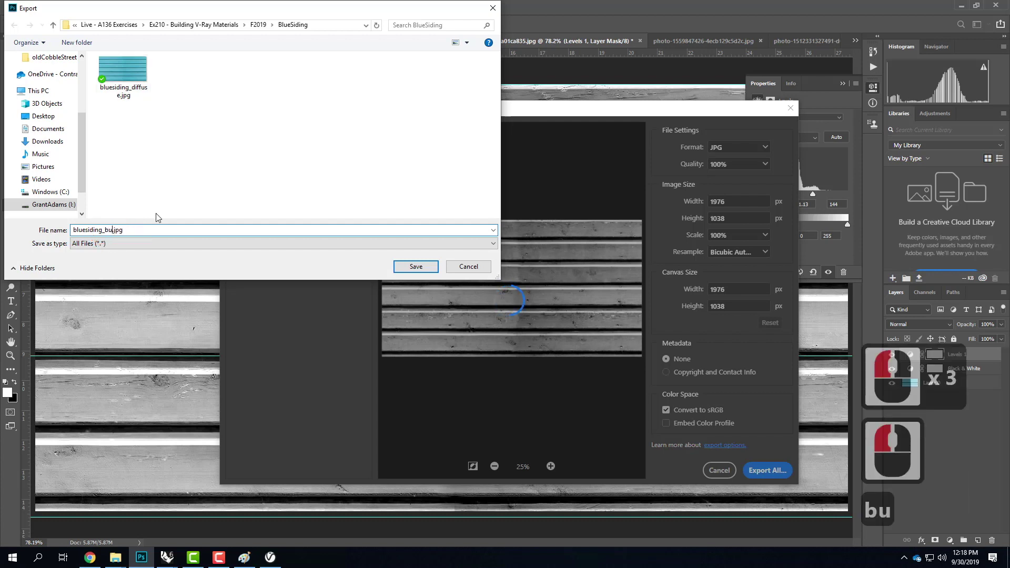
left_click(416, 267)
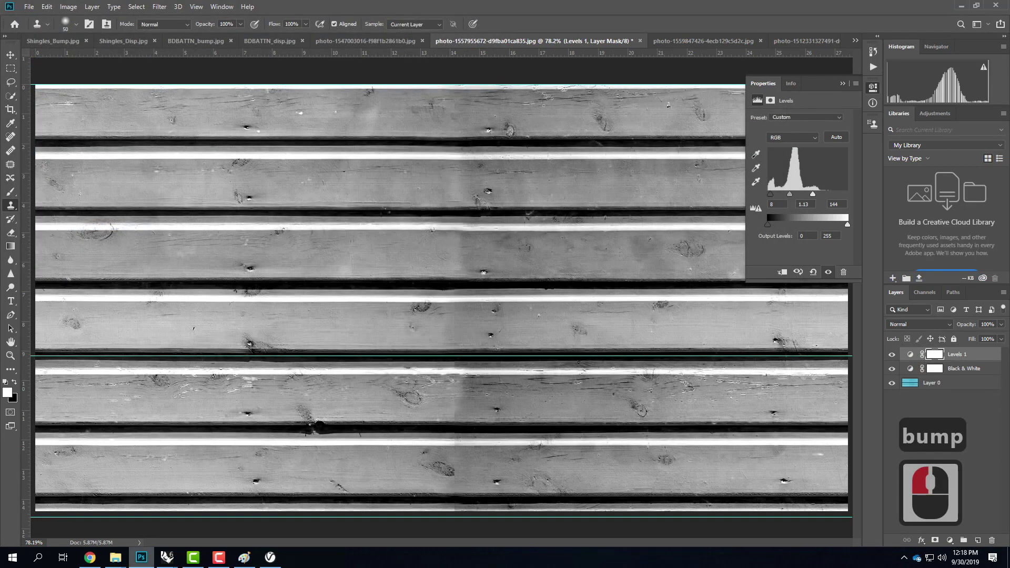
- Switch back to the Materials-Test model in Rhino with the V-Ray Asset Editor and frame buffer open
left_click(167, 558)
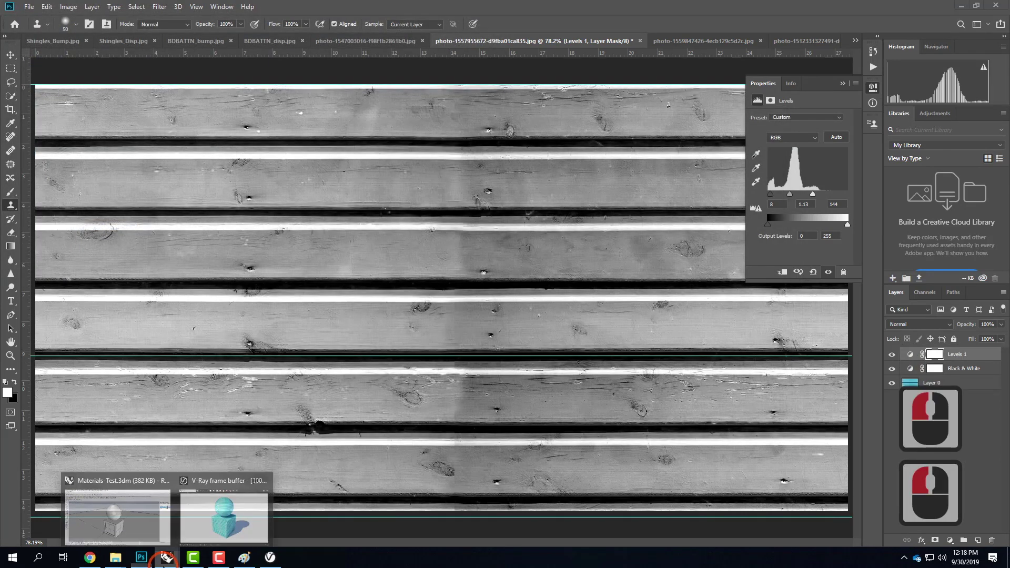
left_click(215, 531)
left_click(395, 277)
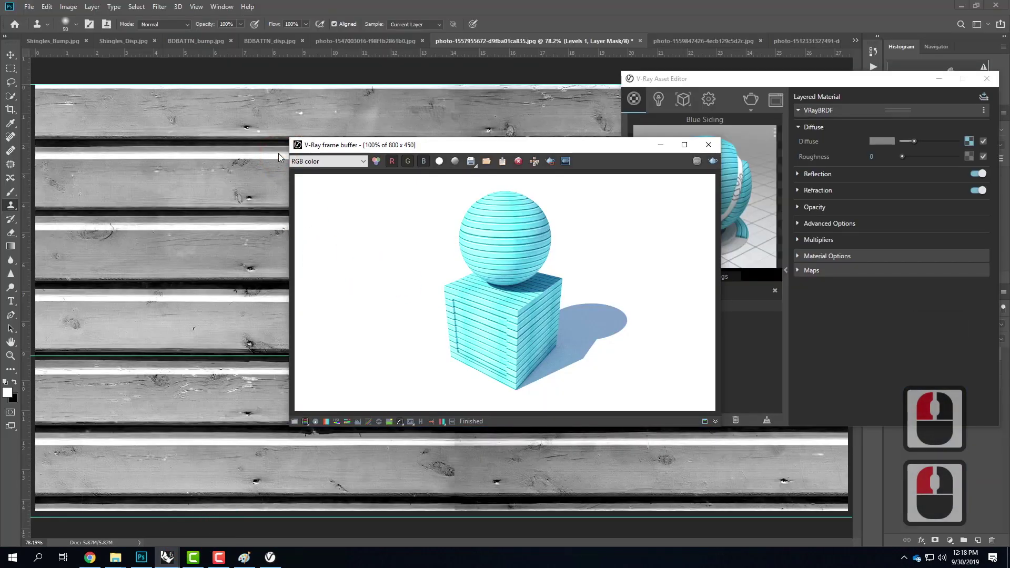
left_click(167, 557)
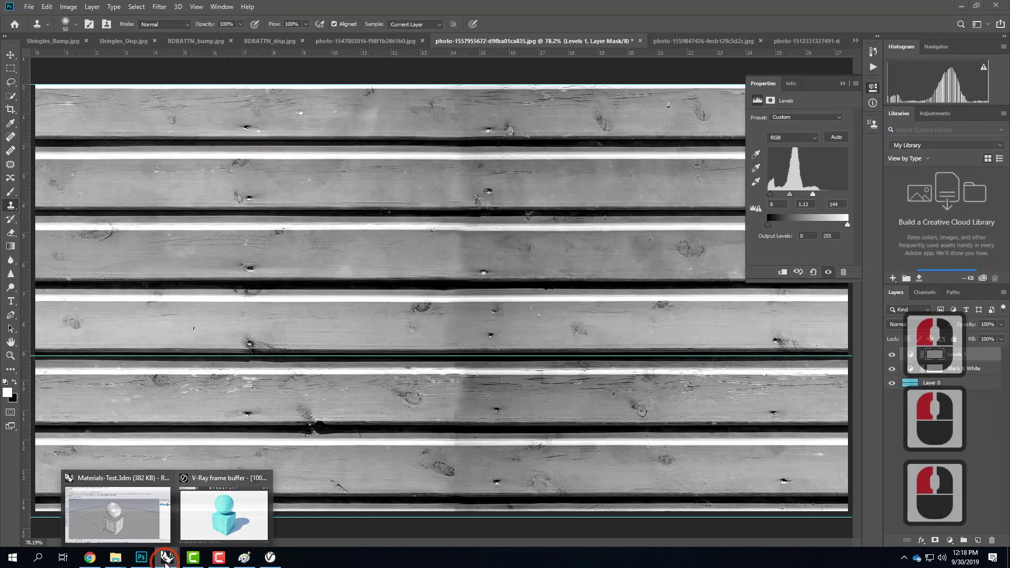
left_click(129, 516)
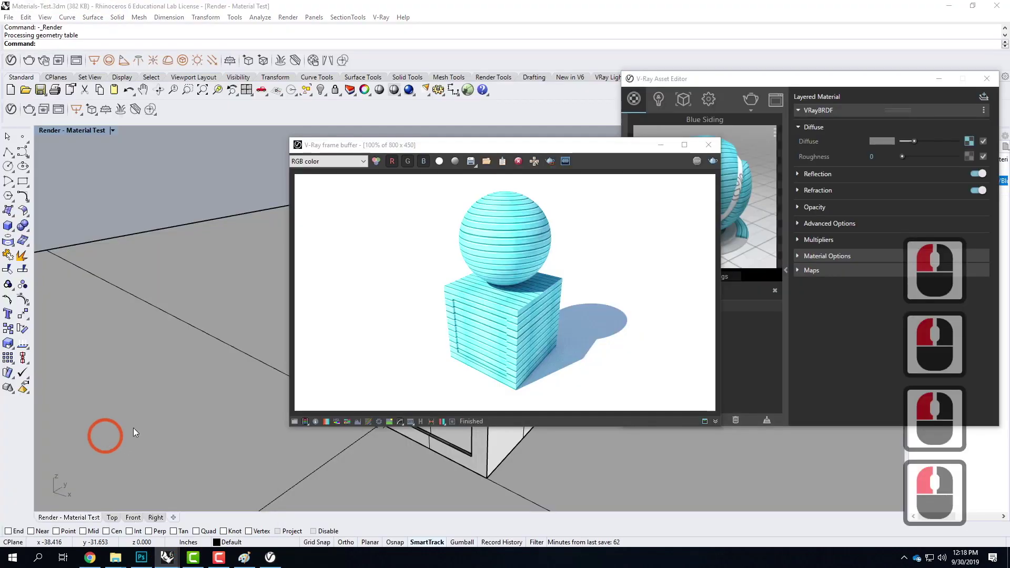
- Close the rendered image and enable bump mapping in the Blue Siding material's maps
left_click(708, 144)
left_click_drag(707, 80, 353, 68)
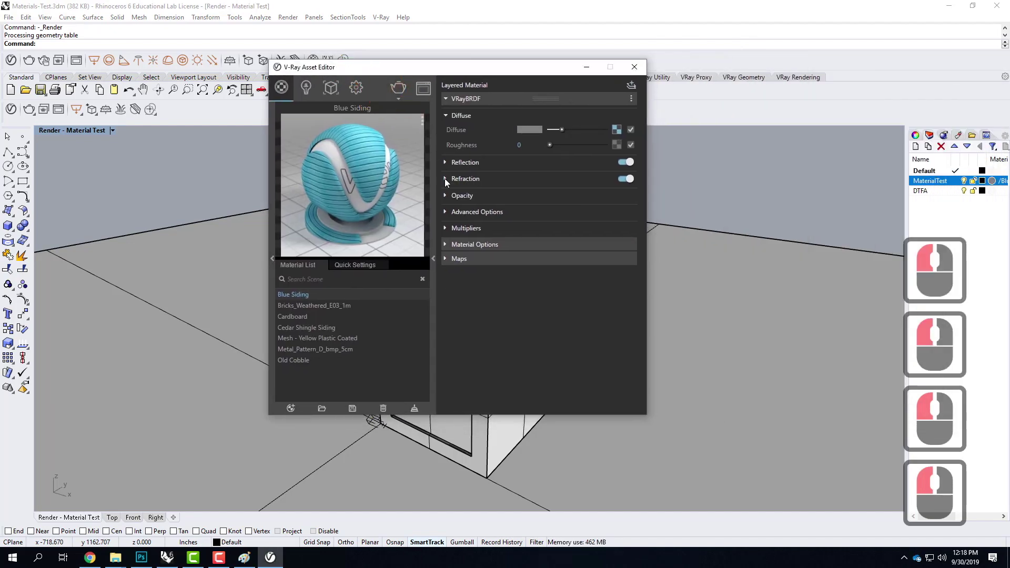
left_click(445, 259)
left_click(490, 275)
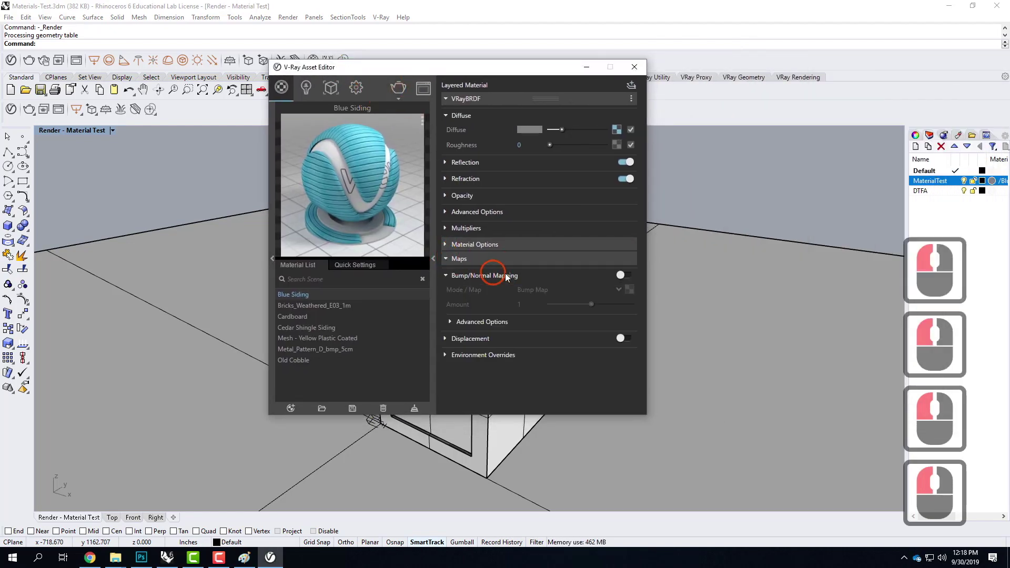
left_click(625, 276)
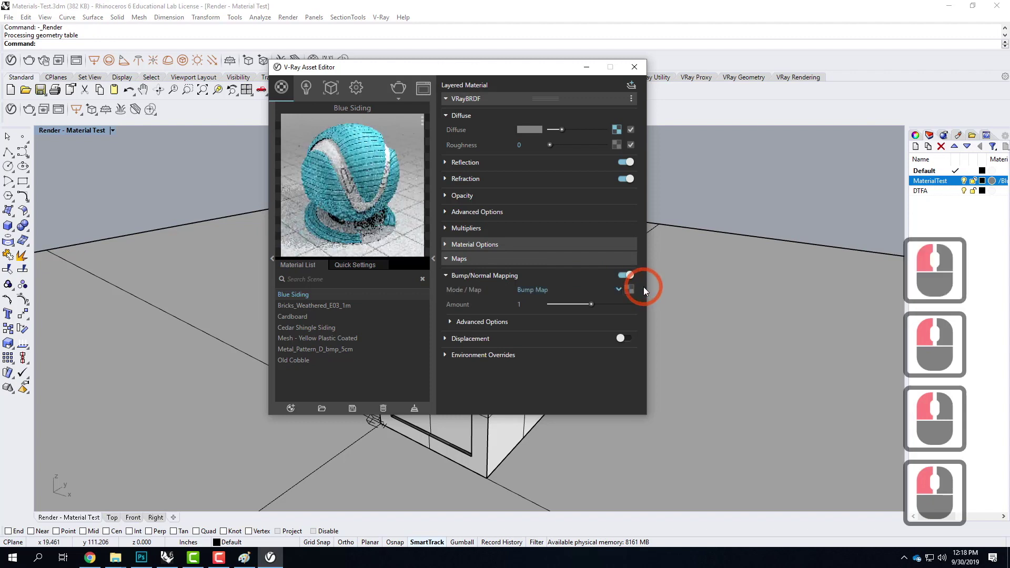
- Load bluesiding_bump.jpg from the BlueSiding folder as the bitmap for the bump map and return to the material settings
left_click(632, 289)
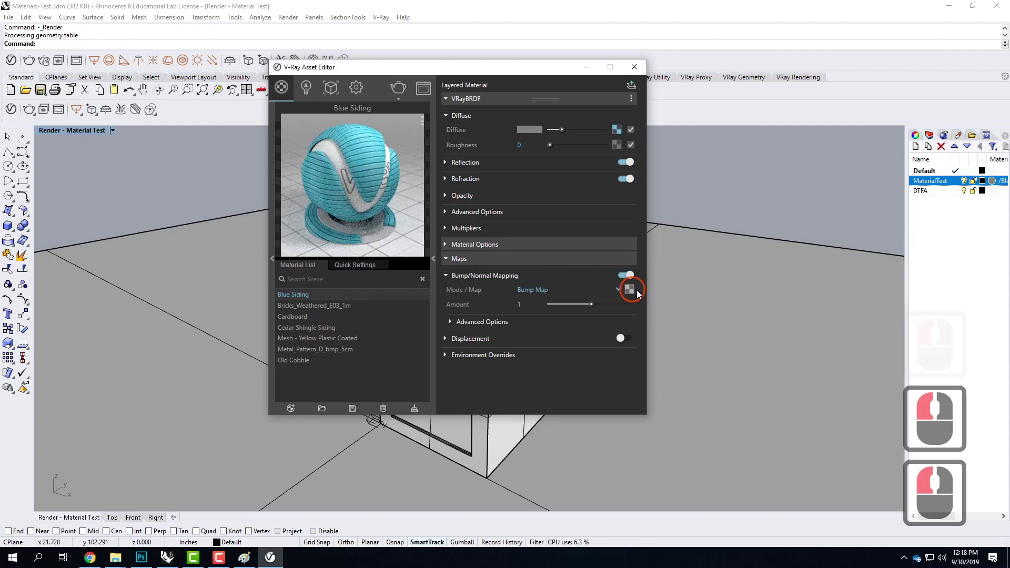
left_click(299, 104)
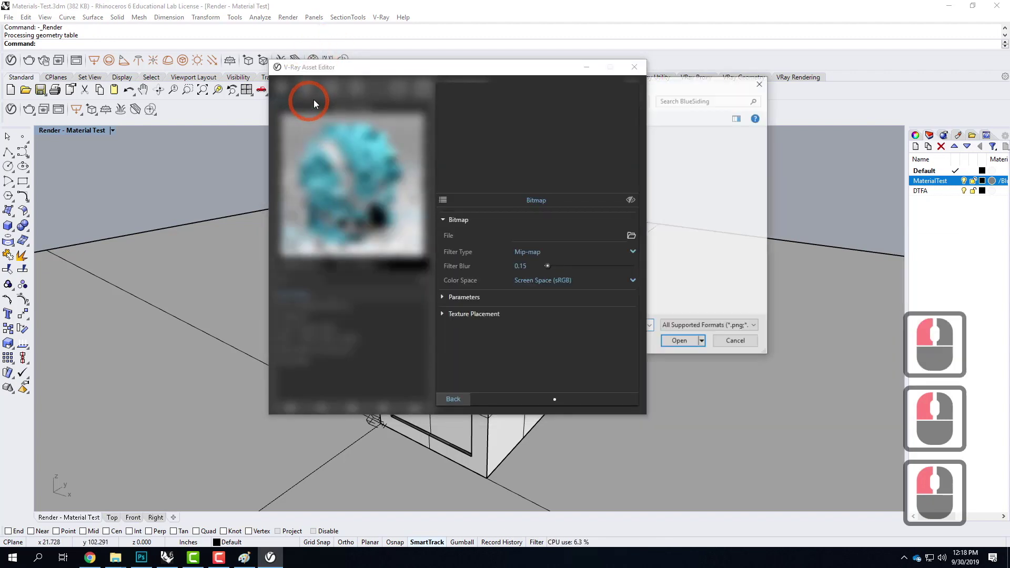
left_click(660, 83)
left_click(404, 142)
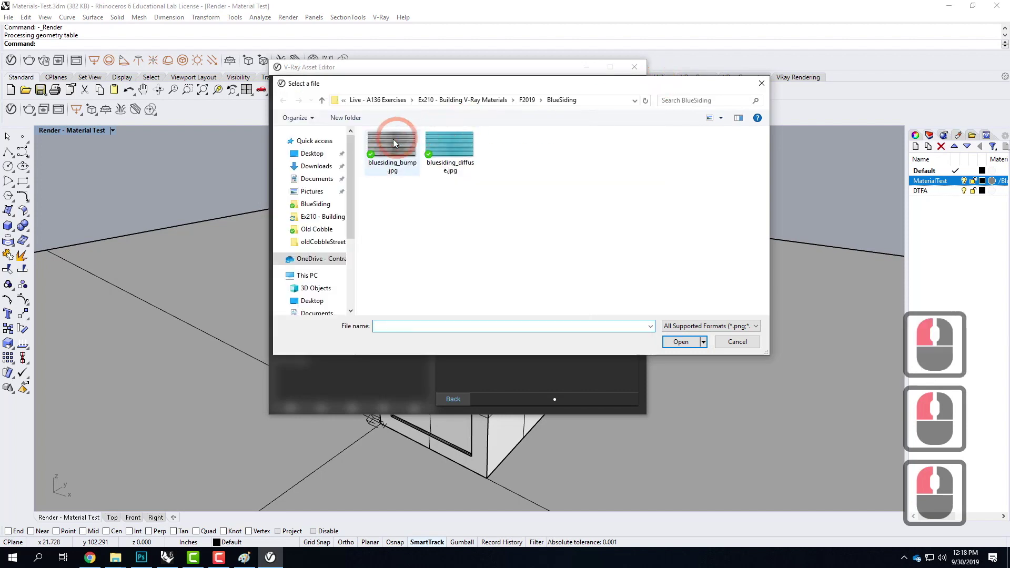
left_click(665, 340)
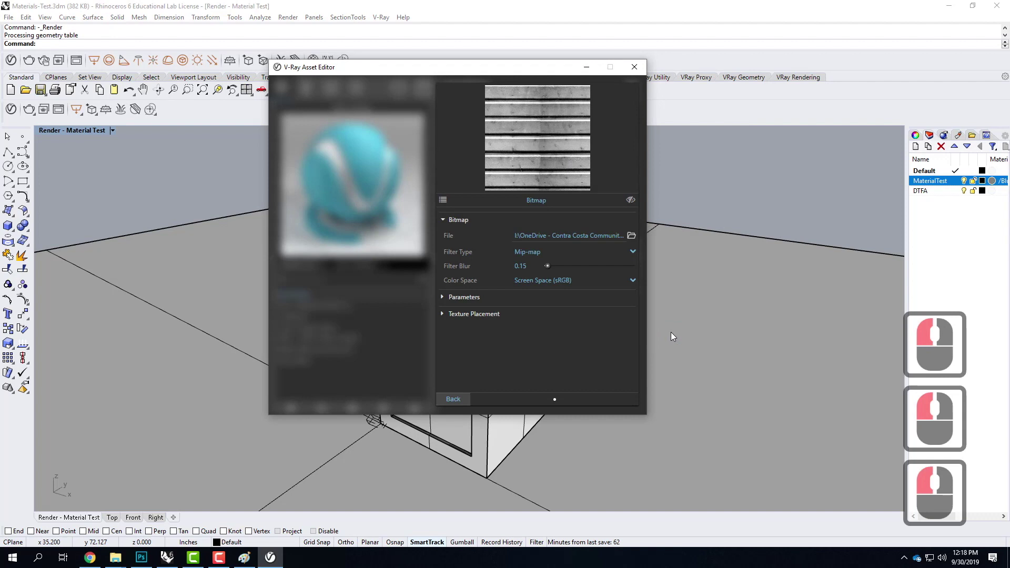
left_click(453, 398)
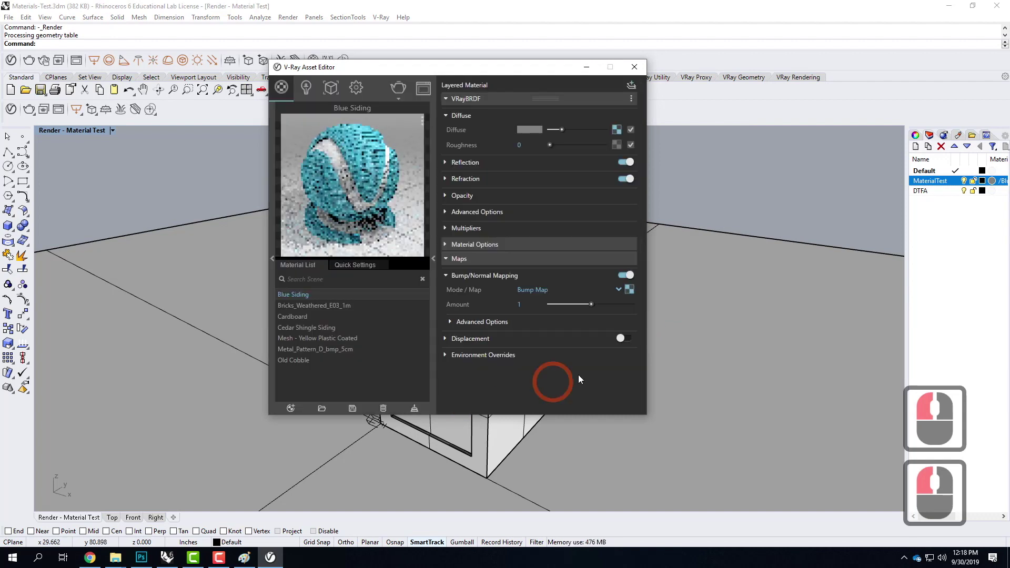
- Close the asset editor and render a close-up of the cube's upper corner with the Blue Siding material
left_click(636, 68)
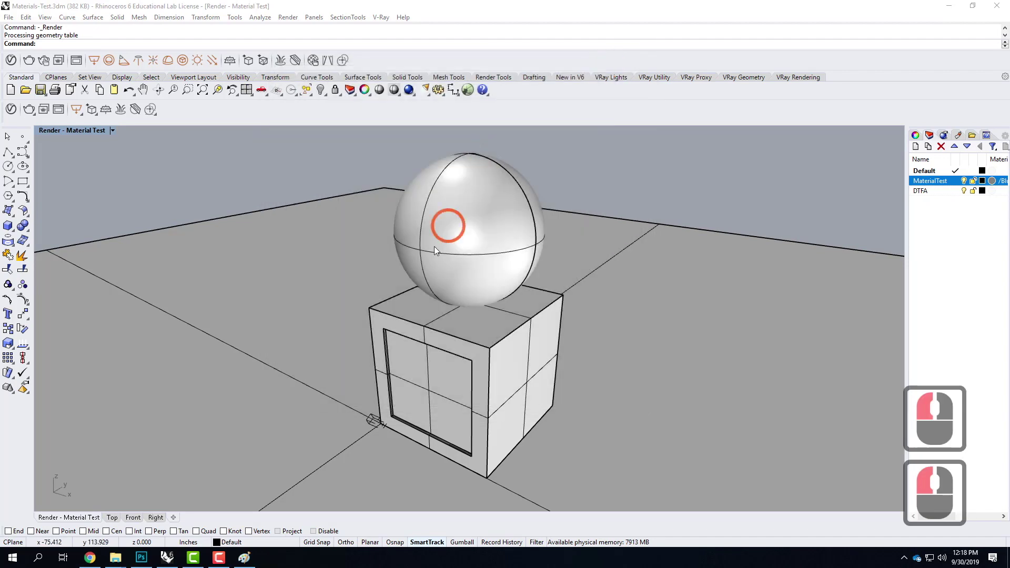
left_click(398, 309)
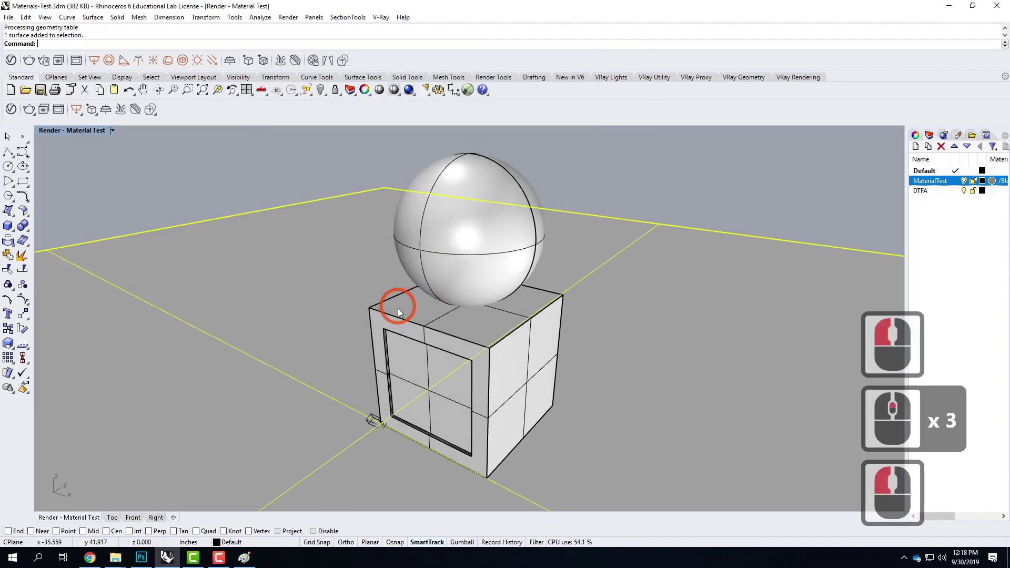
left_click(294, 164)
type("z")
key("Return")
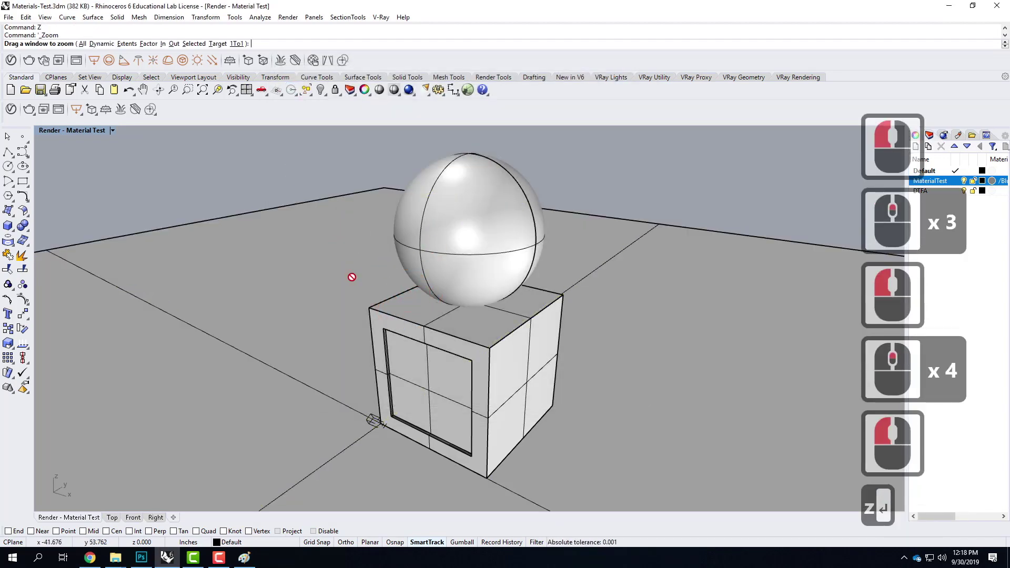
left_click_drag(352, 277, 461, 368)
scroll(298, 320, "up", 3)
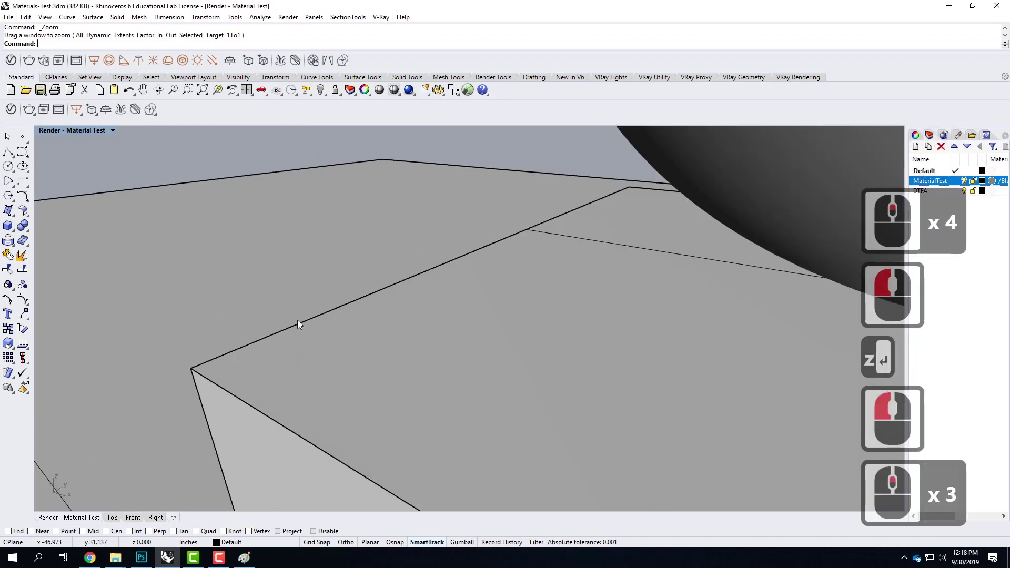
left_click(12, 109)
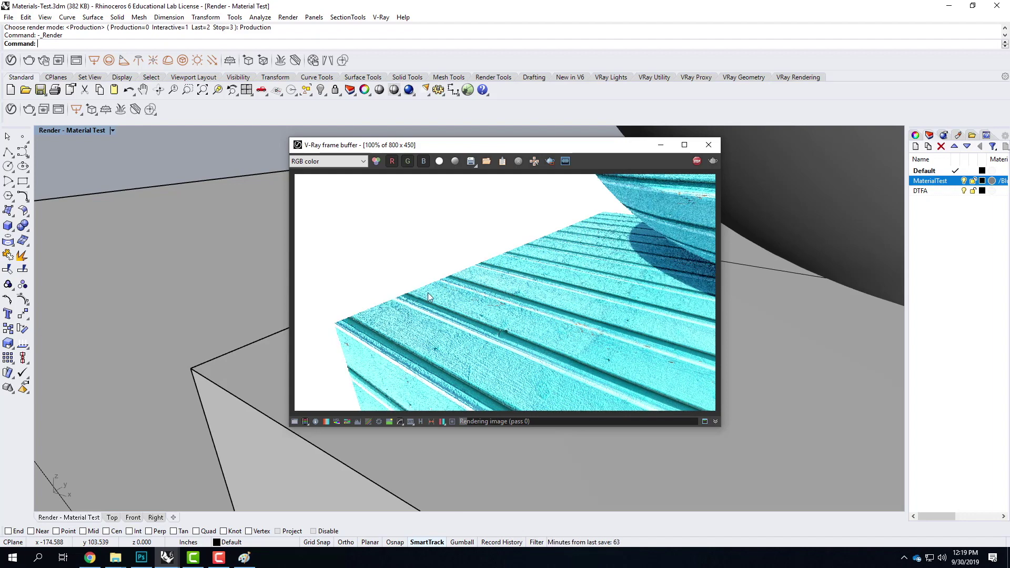
- Switch to the siding photo in Photoshop, hide the Levels 1 and Black & White layers, and inspect the colour boards closely
left_click(141, 558)
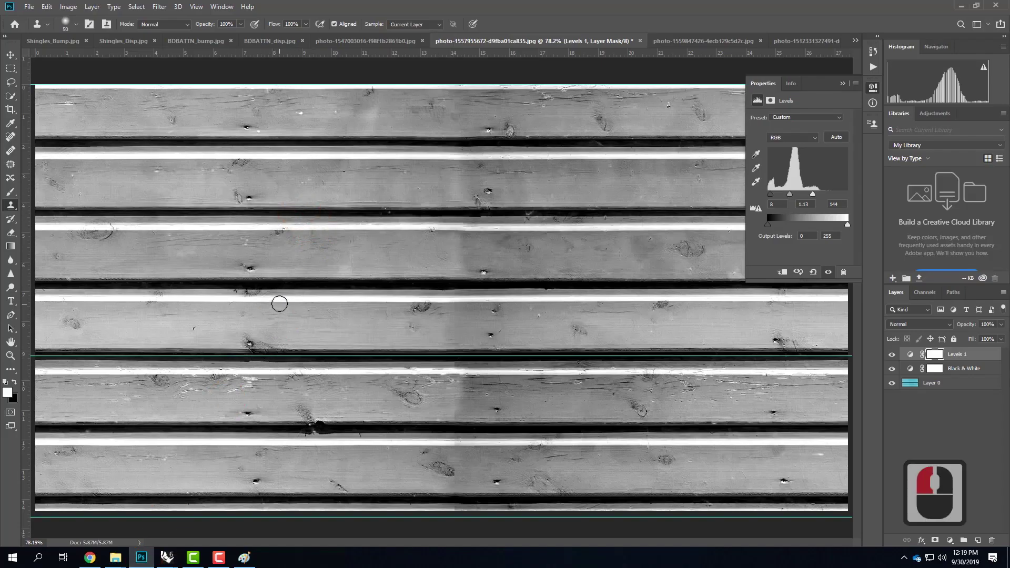
left_click(891, 354)
left_click(891, 369)
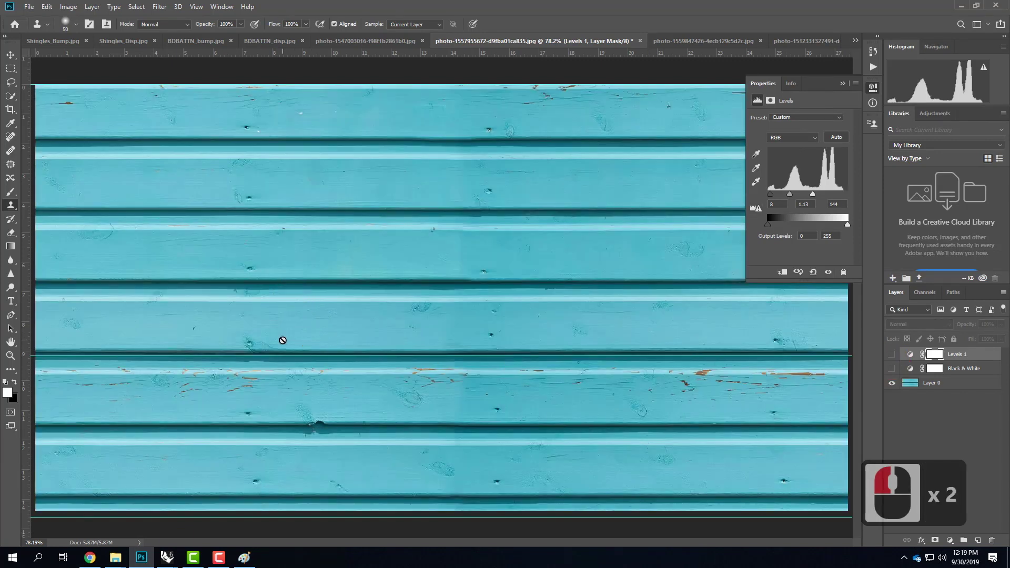
key("ctrl+equal")
key("ctrl+equal")
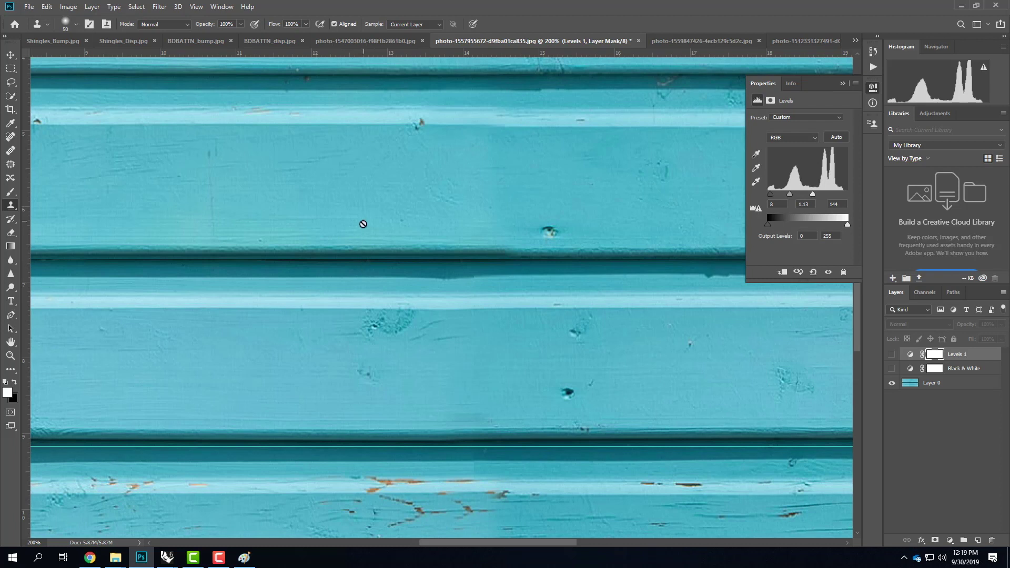
scroll(364, 248, "up", 10)
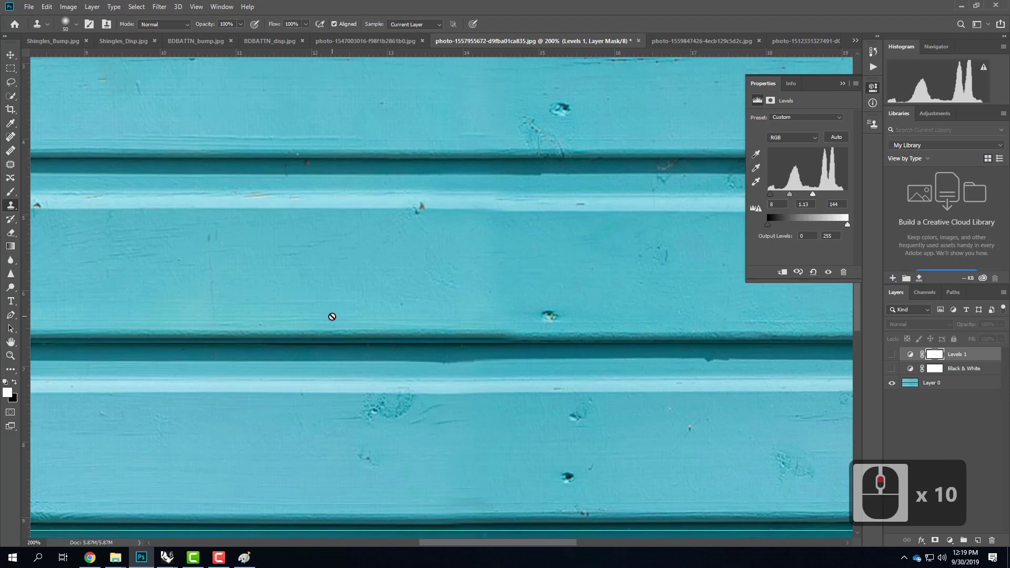
key("ctrl+minus")
key("ctrl+minus")
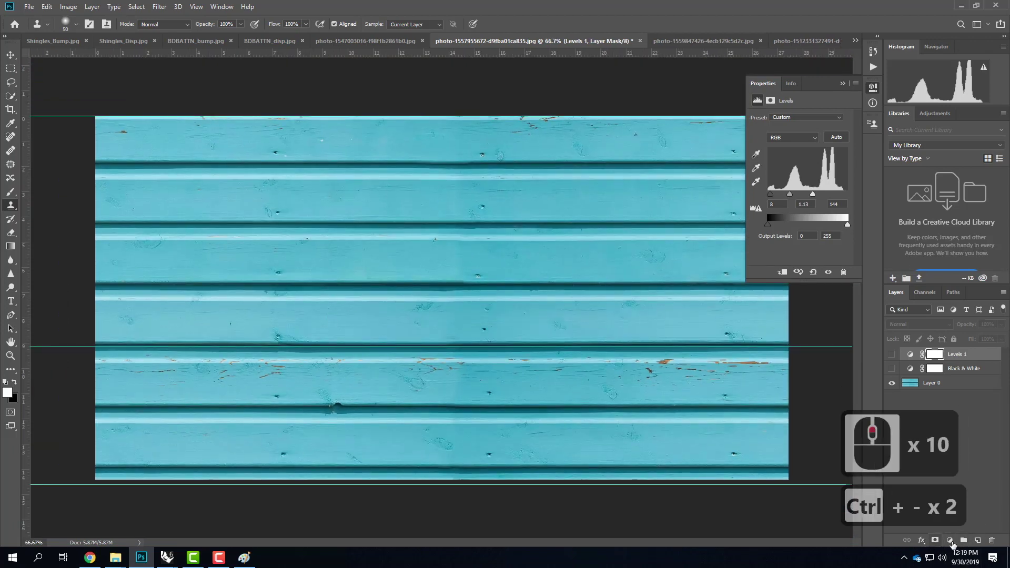
- Add a new empty layer above Levels 1 and try rectangular marquee selections around the second and top boards
left_click(979, 540)
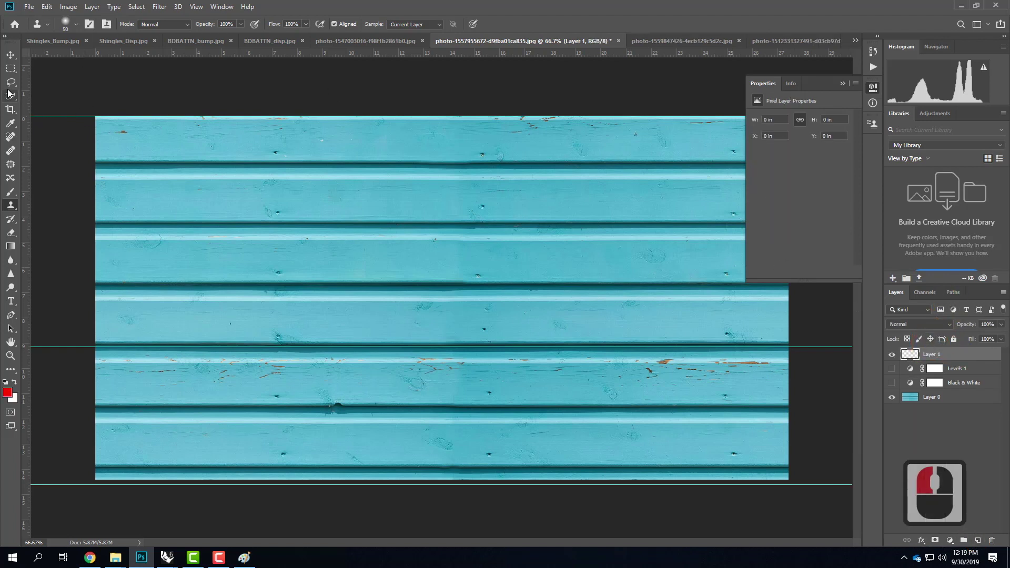
left_click(8, 71)
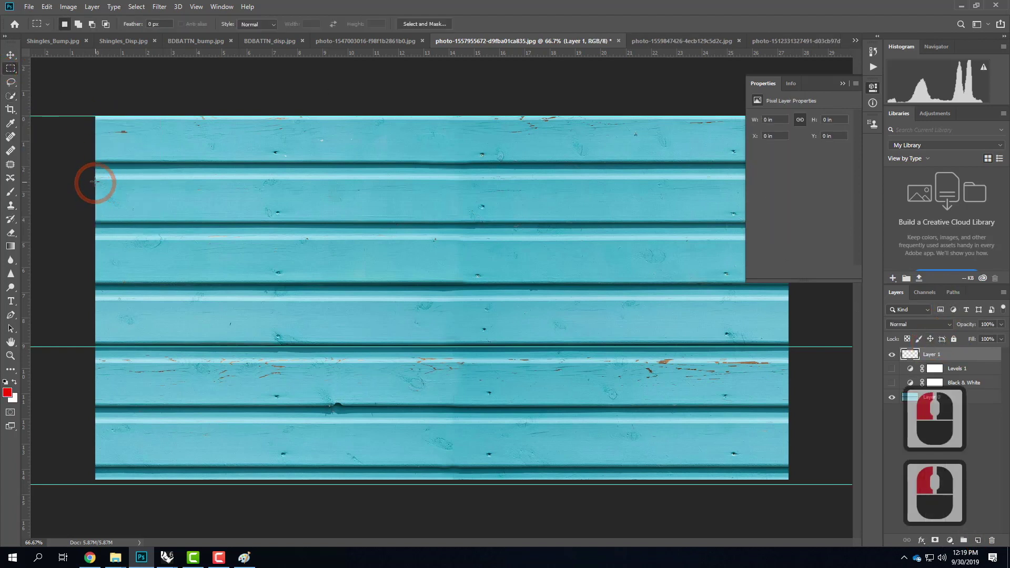
left_click_drag(92, 179, 792, 220)
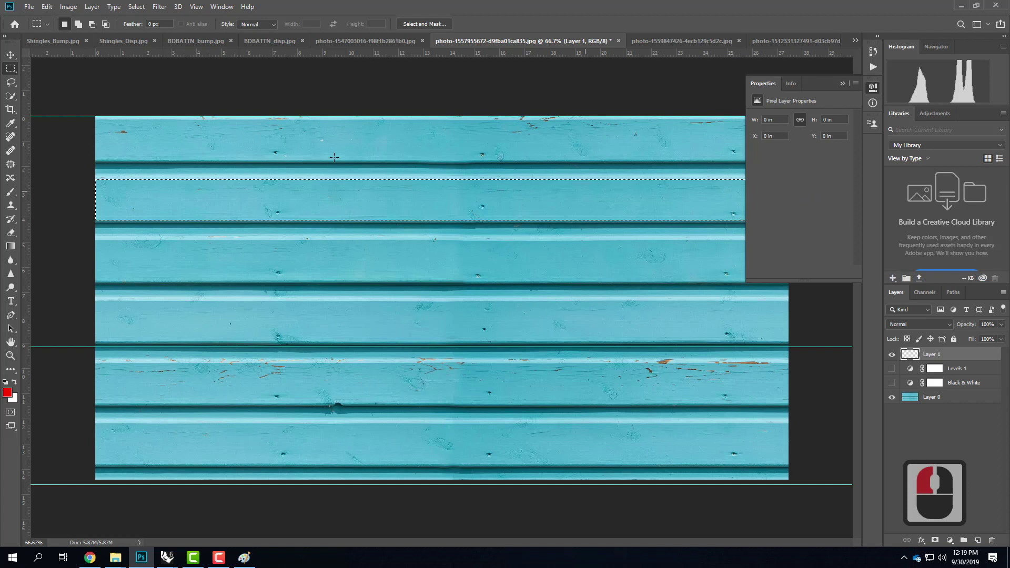
left_click(842, 83)
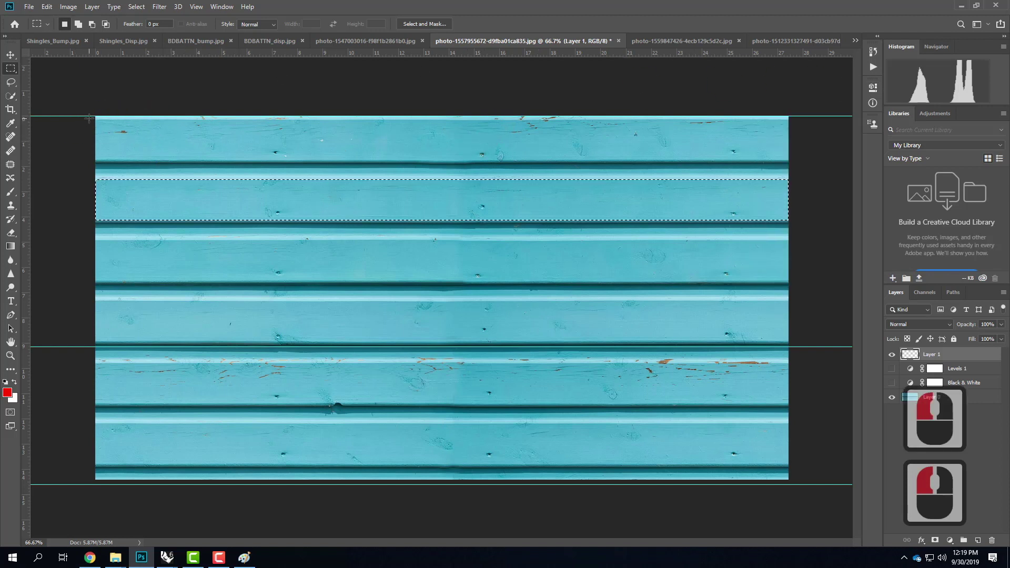
left_click_drag(89, 118, 808, 165)
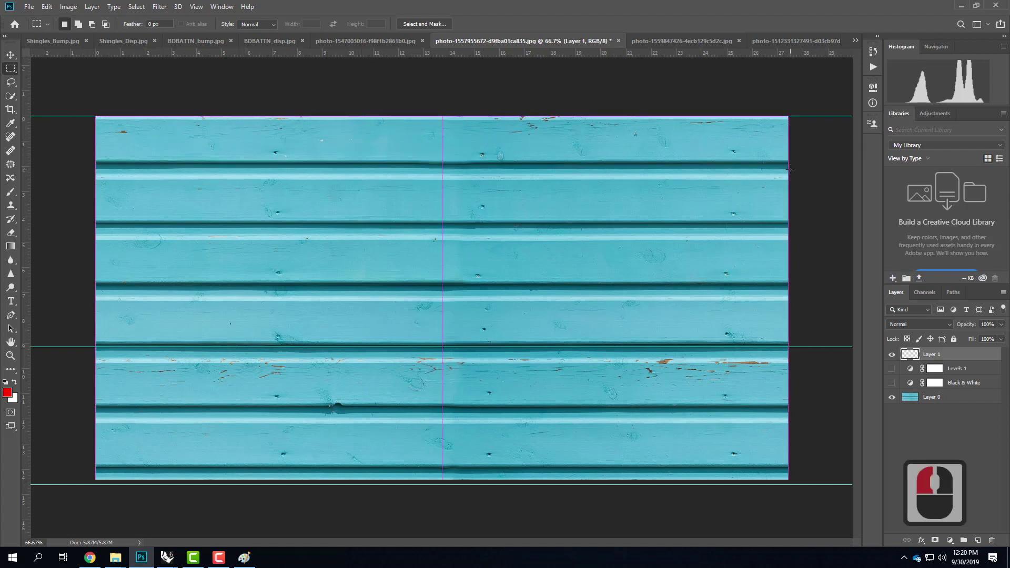
- Select the flat faces of the second and third boards across the full image width, each about 1.6 in high
double_click(789, 178)
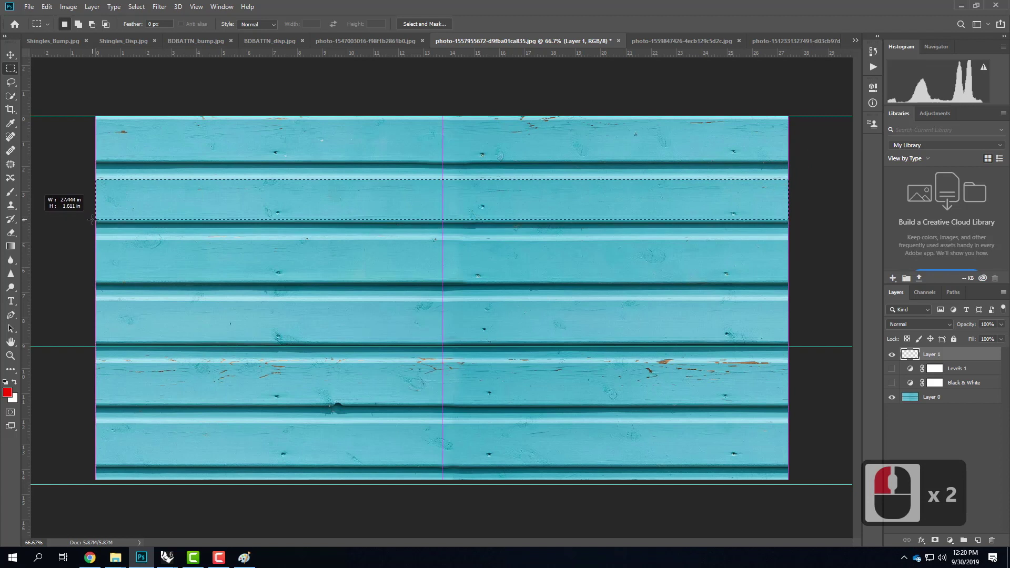
left_click_drag(92, 219, 129, 243)
left_click_drag(704, 285, 822, 283)
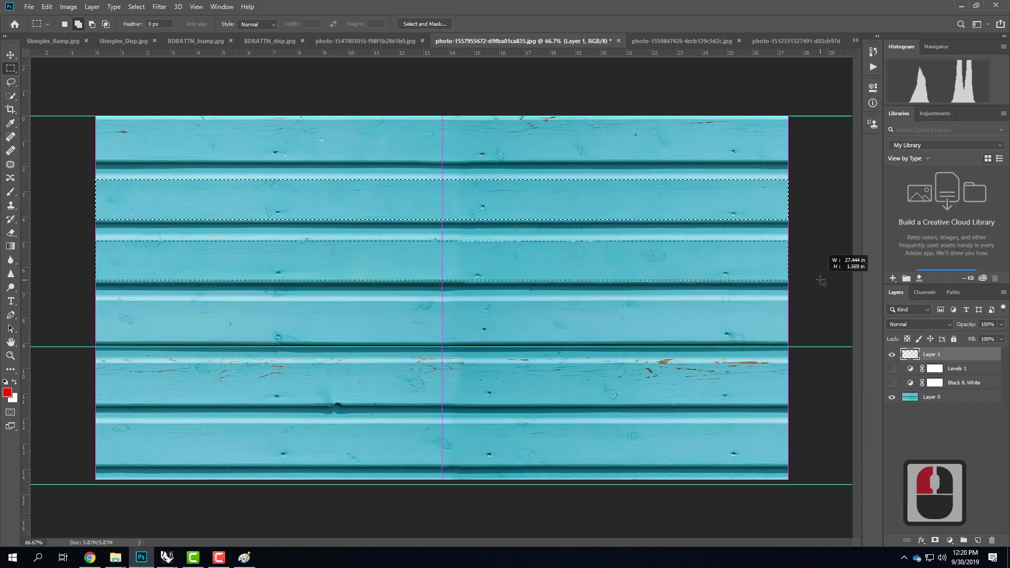
left_click_drag(820, 282, 810, 279, "shift")
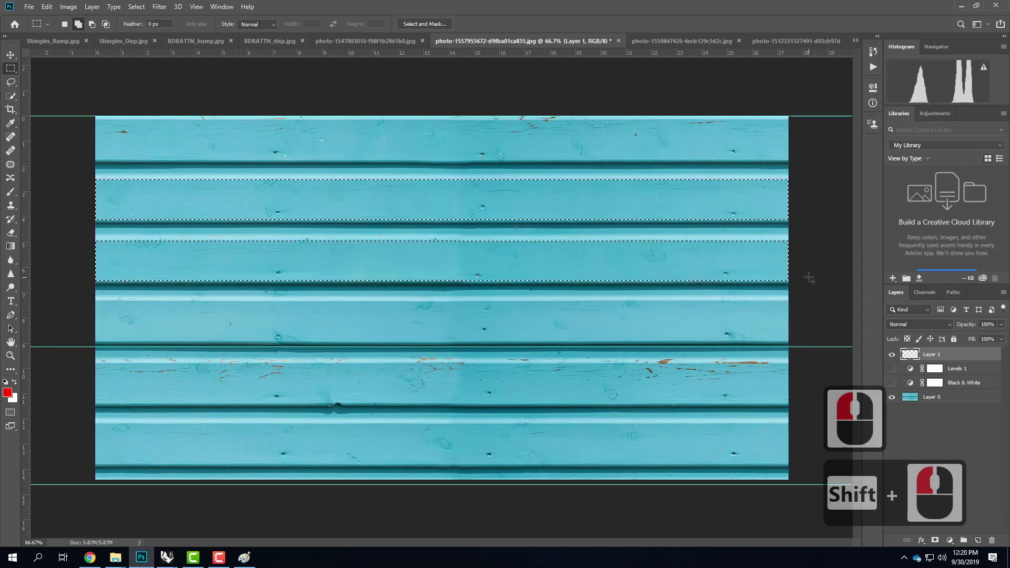
- Add the flat faces of the fourth, fifth, sixth and top boards to the selection
left_click_drag(223, 320, 820, 341, "shift")
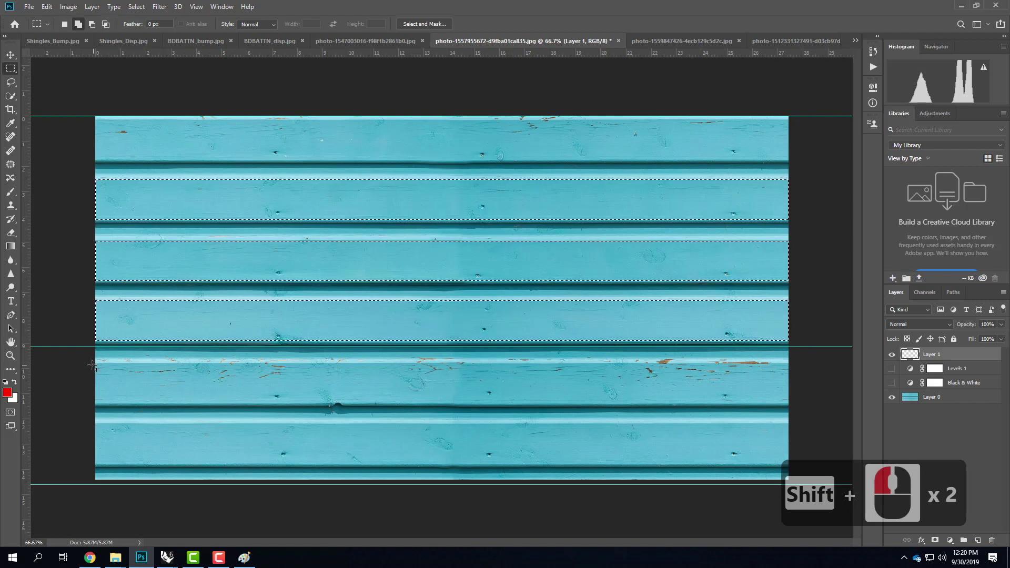
left_click_drag(95, 364, 840, 406, "shift")
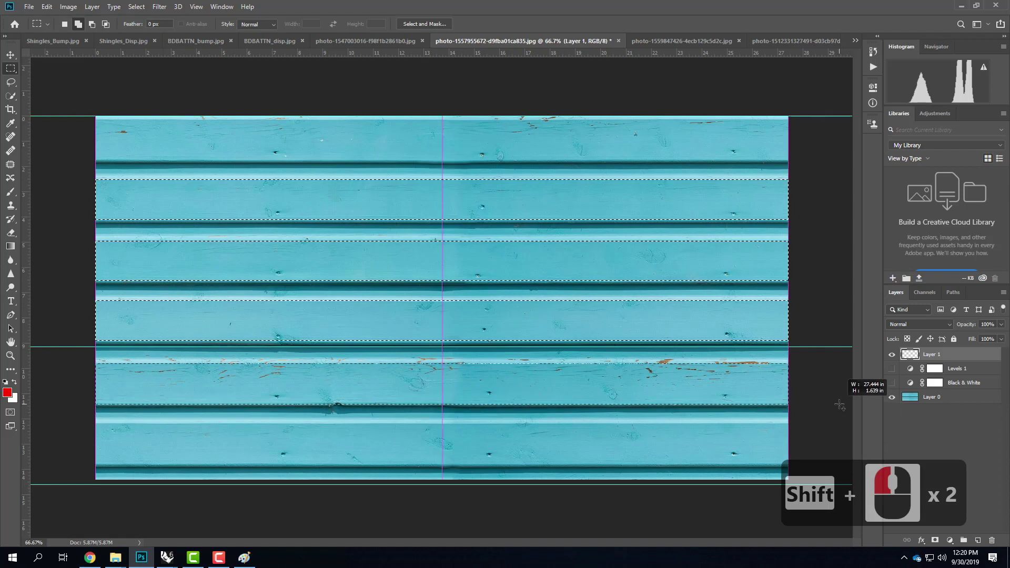
left_click_drag(840, 406, 841, 406, "shift")
left_click_drag(91, 425, 805, 465, "shift")
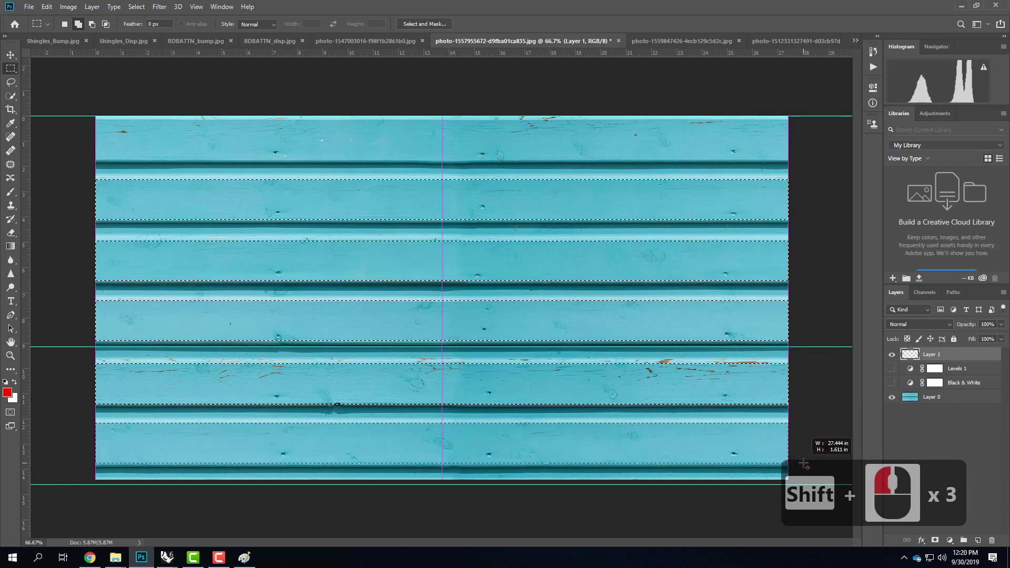
left_click_drag(804, 465, 804, 465, "shift")
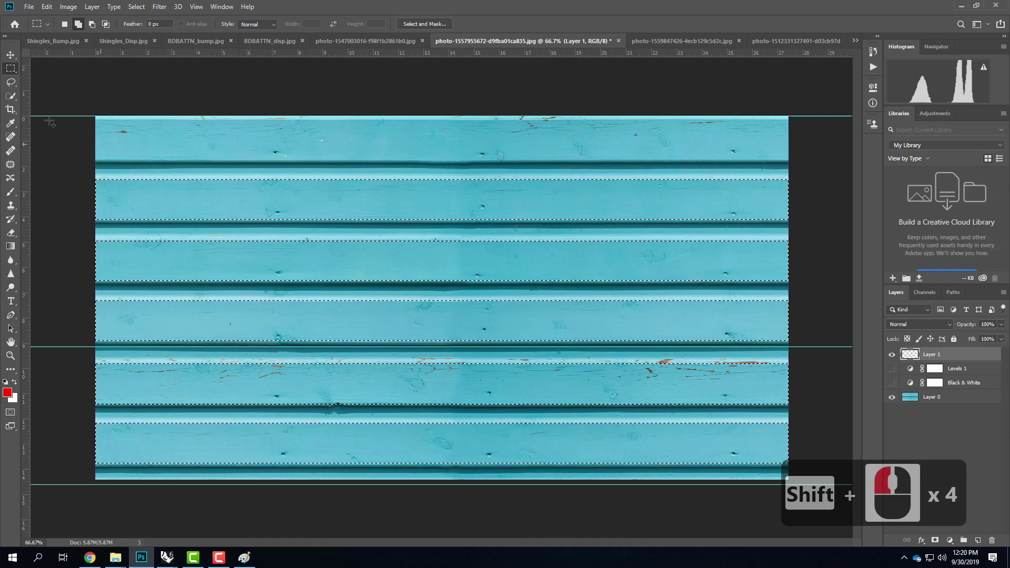
left_click_drag(95, 121, 819, 161, "shift")
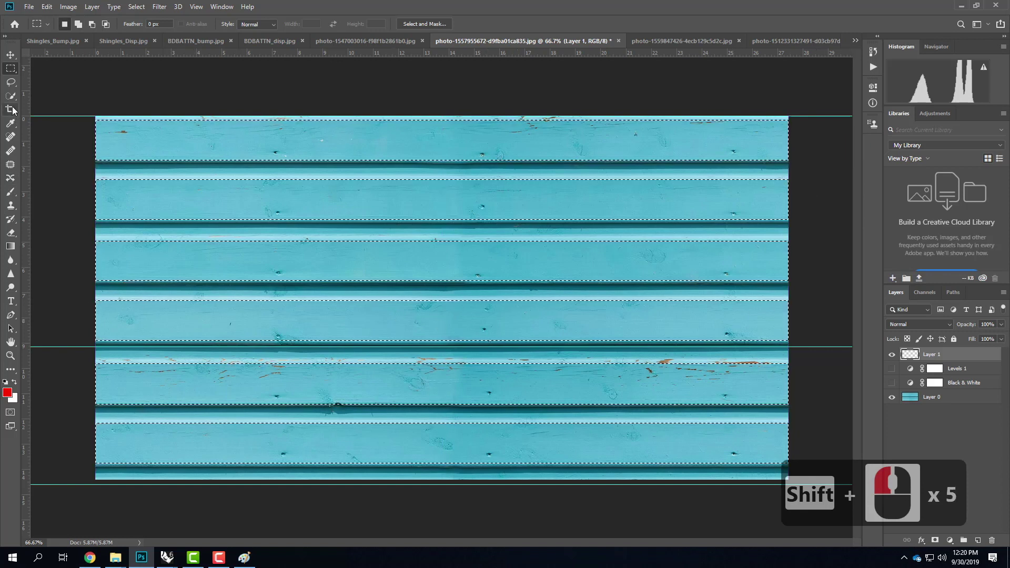
- Set up the Brush tool at 90 px with black (#000000) as the foreground colour
left_click(11, 191)
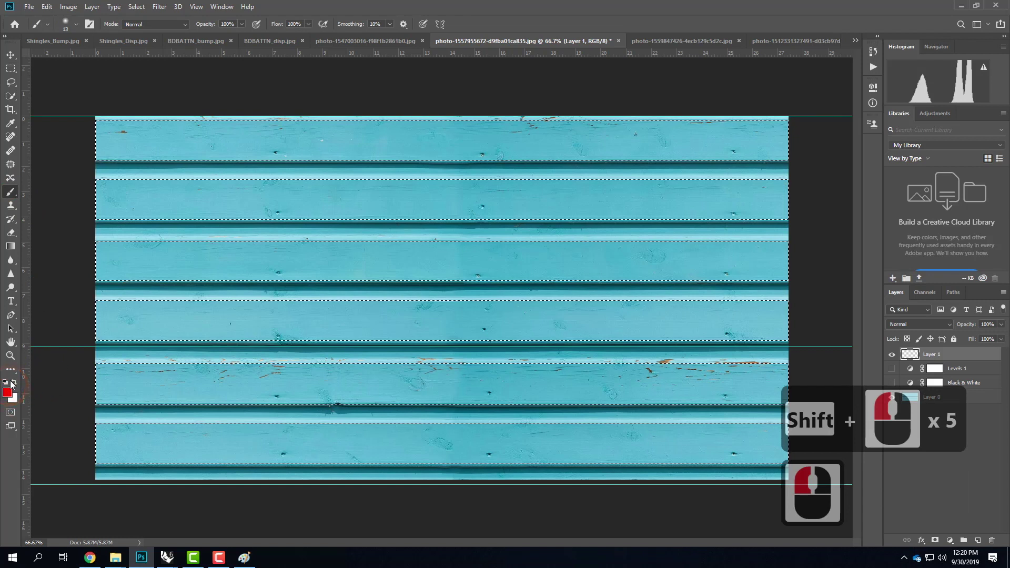
left_click(15, 385)
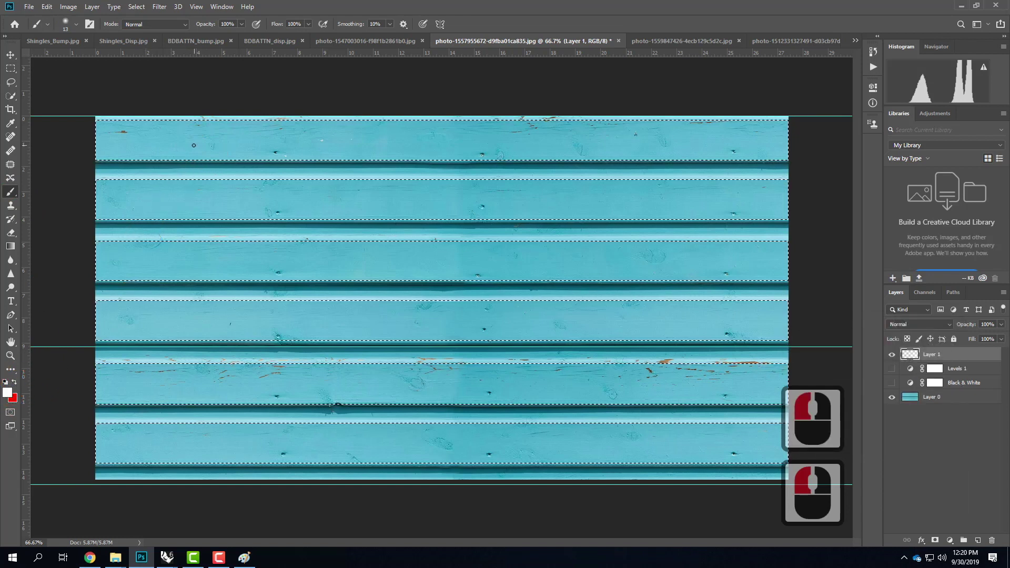
key("bracketright")
key("bracketright")
key("bracketright")
key("bracketright")
key("bracketright")
key("bracketright")
key("bracketright")
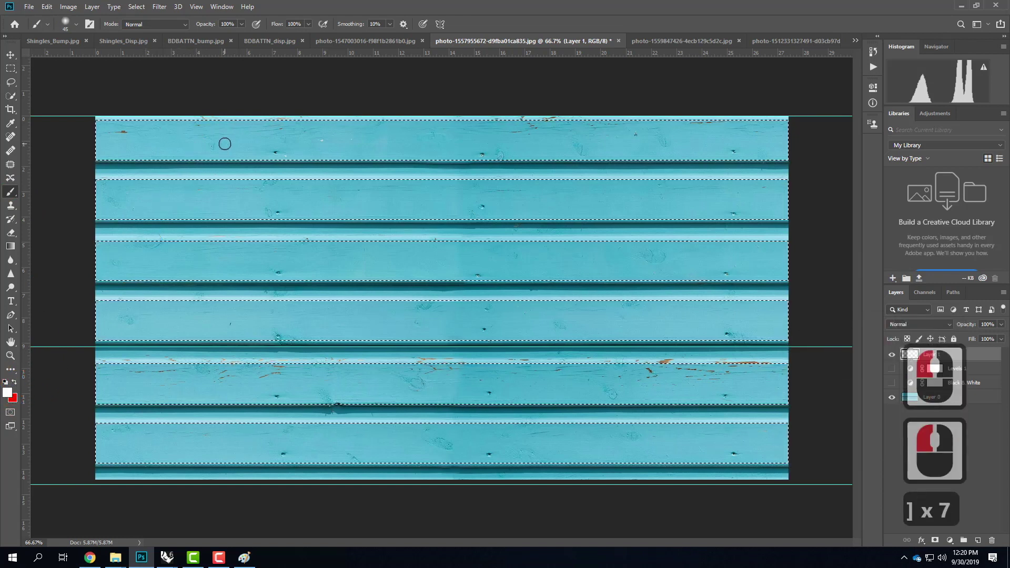
key("bracketright")
key("bracketright")
key("bracketright")
key("bracketright")
key("bracketright")
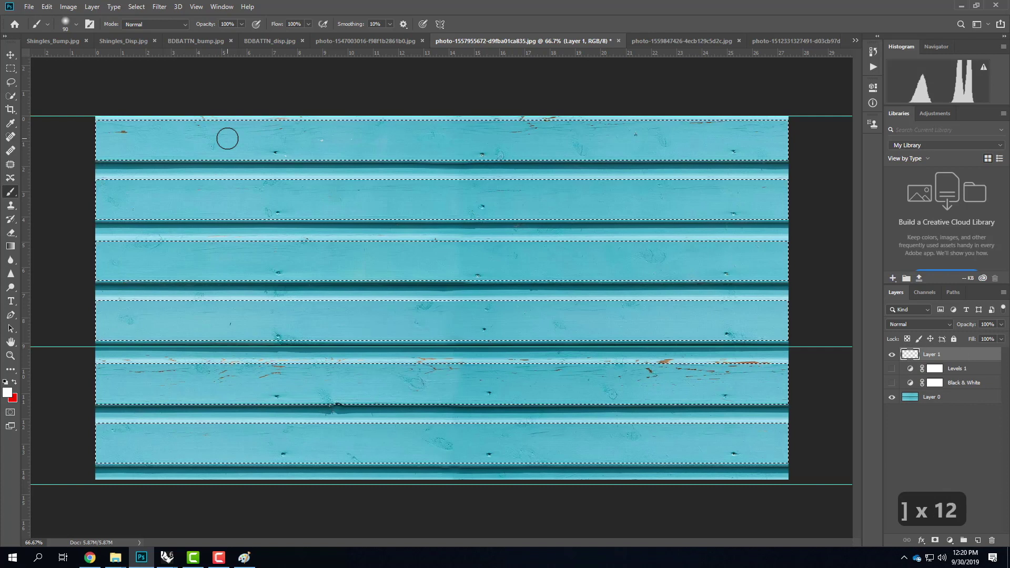
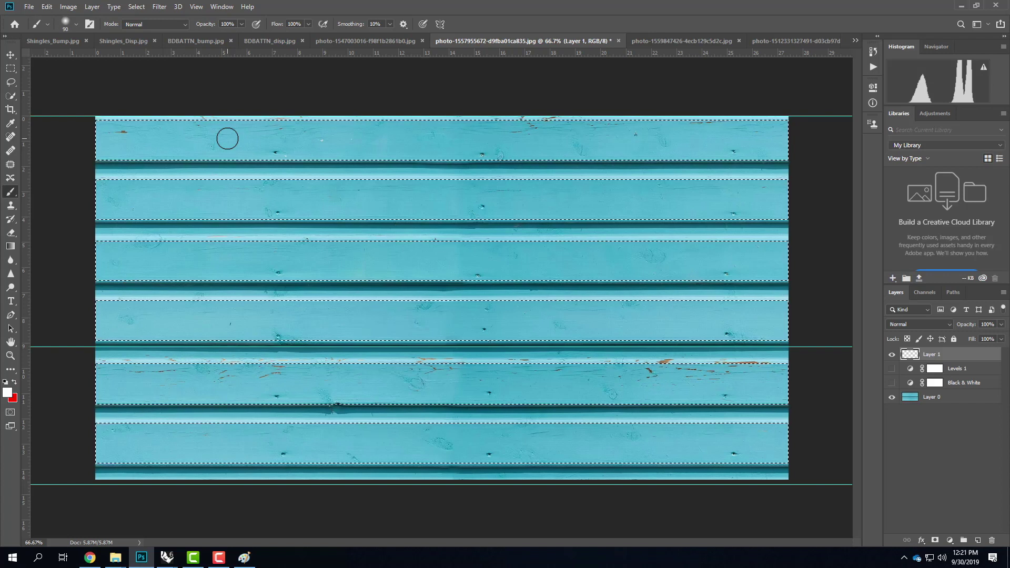
double_click(7, 392)
left_click(379, 264)
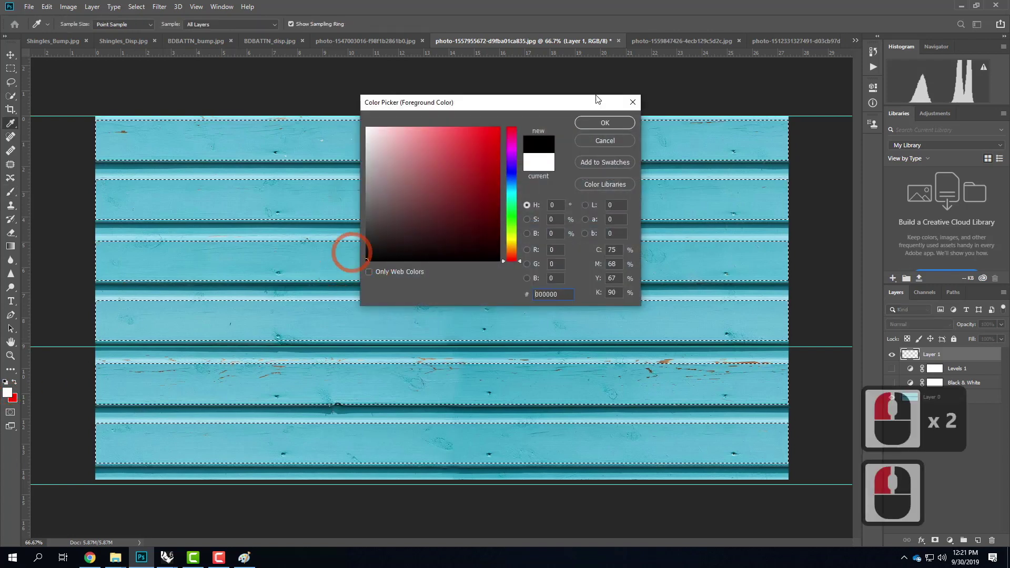
left_click(614, 122)
- Paint all the selected board faces solid black on Layer 1, enlarging the brush to 500 px
mouse_move(592, 129)
left_mouse_down()
mouse_move(4, 125)
mouse_move(803, 140)
mouse_move(494, 164)
mouse_move(1, 160)
left_mouse_up()
mouse_move(973, 157)
left_mouse_down()
mouse_move(679, 125)
mouse_move(531, 125)
left_mouse_up()
left_click_drag(103, 203, 143, 196)
key("bracketright")
key("bracketright")
key("bracketright")
key("bracketright")
key("bracketright")
key("bracketright")
key("bracketright")
key("bracketright")
key("bracketright")
mouse_move(212, 191)
left_mouse_down()
mouse_move(454, 185)
mouse_move(253, 237)
mouse_move(351, 356)
mouse_move(734, 400)
mouse_move(848, 436)
left_mouse_up()
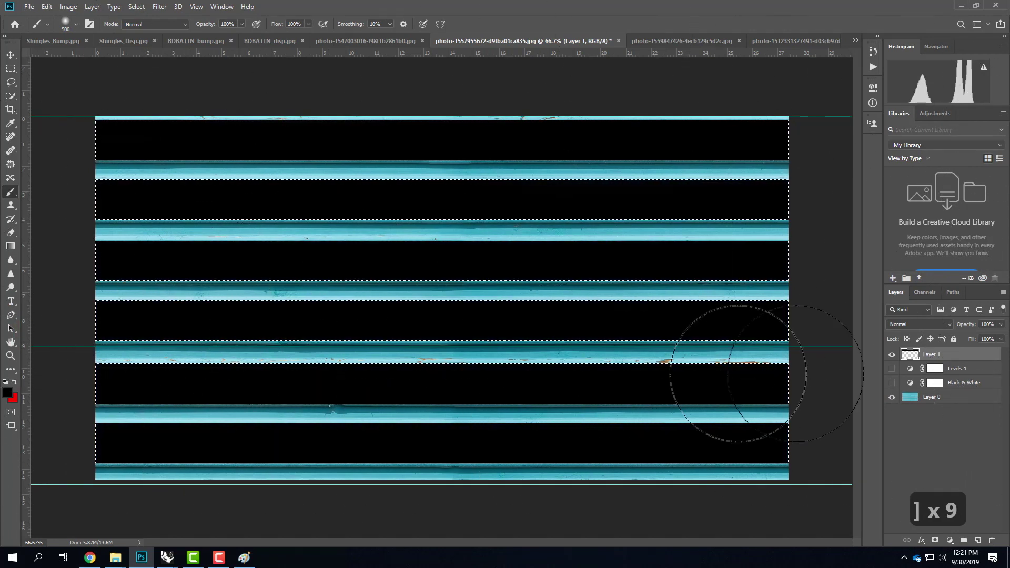
left_click_drag(615, 374, 751, 315)
- Replace the selection with a thin rectangular strip in the blue gap beneath the top black band, across the full image width
left_click(11, 69)
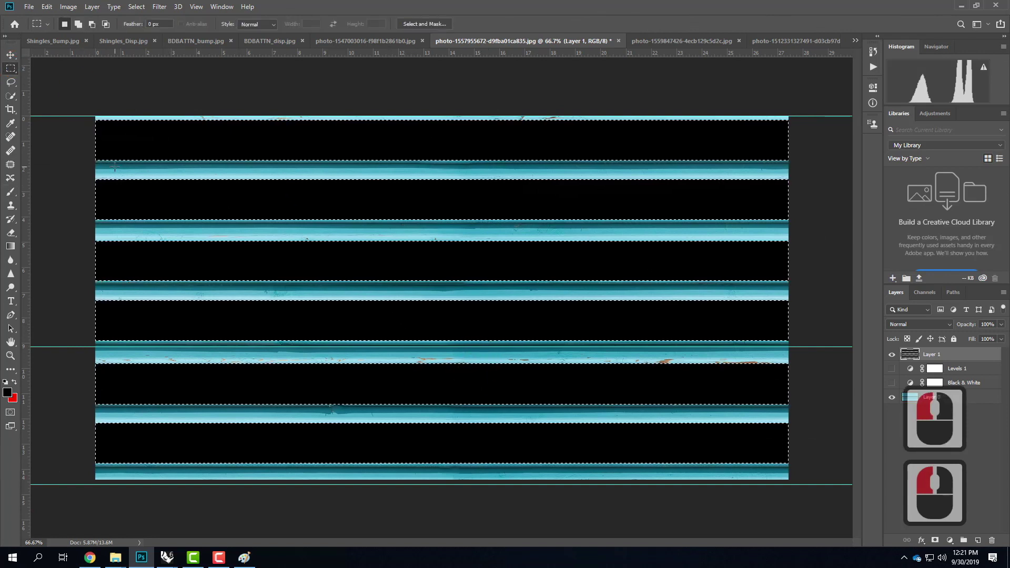
key("ctrl+minus")
key("ctrl+equal")
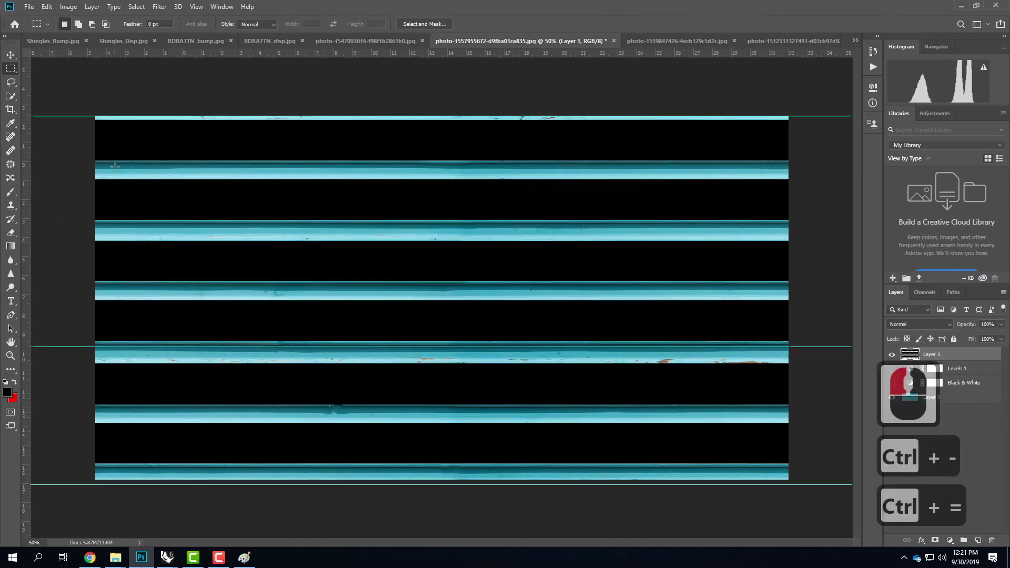
key("ctrl+equal")
key("space")
left_click_drag(281, 107, 519, 216)
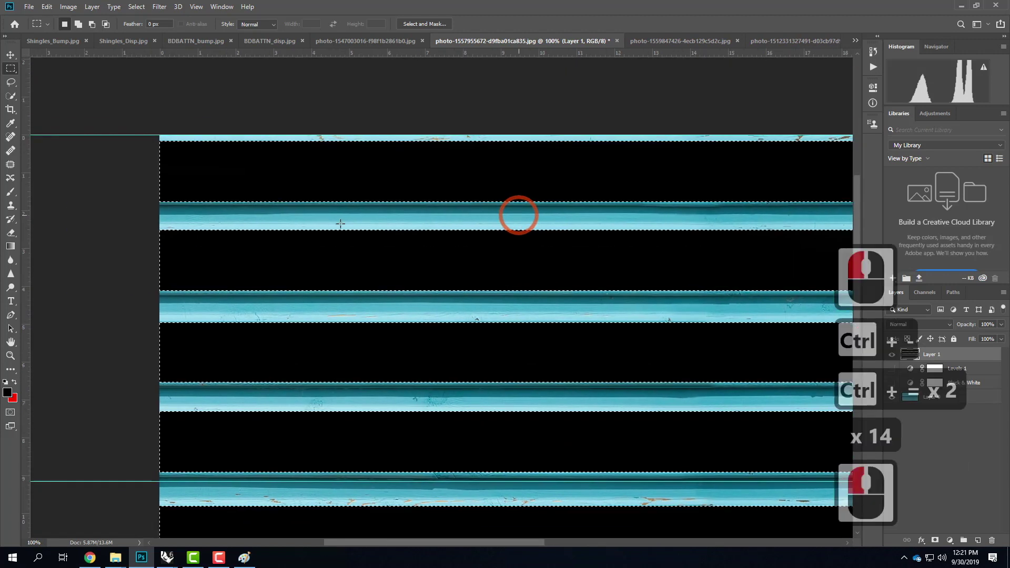
left_click(157, 206)
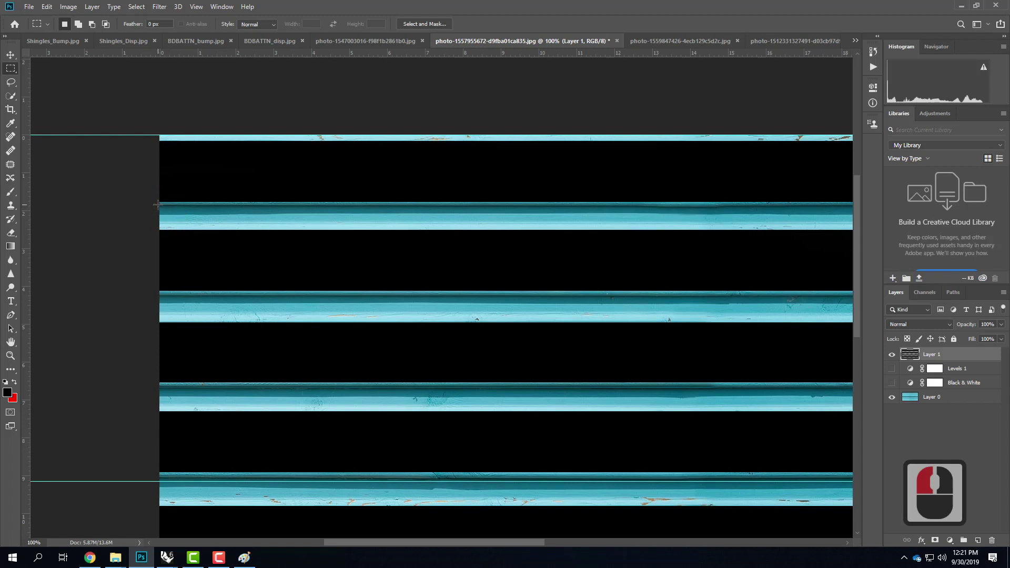
left_click_drag(226, 226, 733, 221)
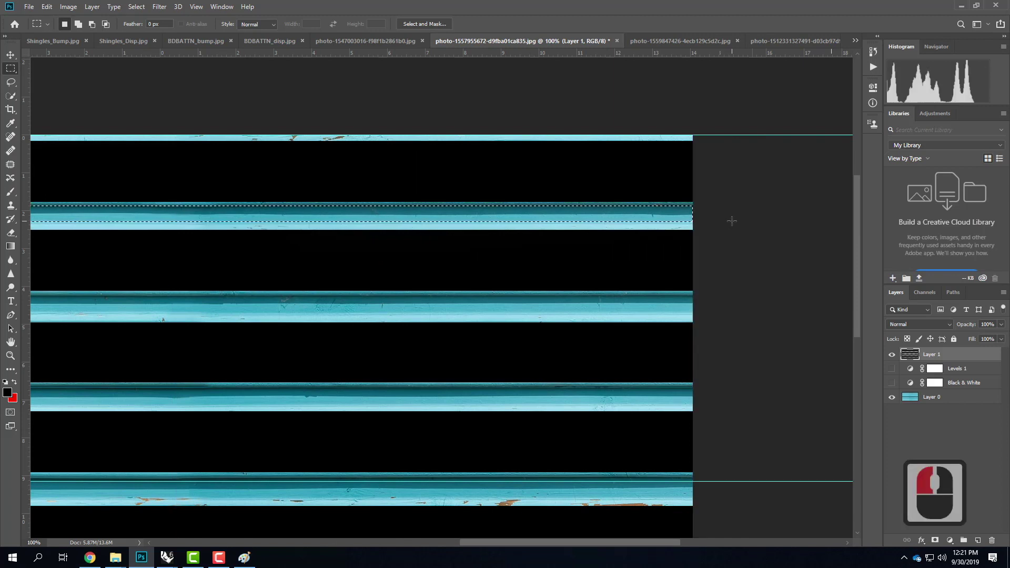
- Add matching full-width strips in the five remaining blue gaps below the other black bands to the selection, about 0.3 in high
left_click_drag(249, 324, 614, 264)
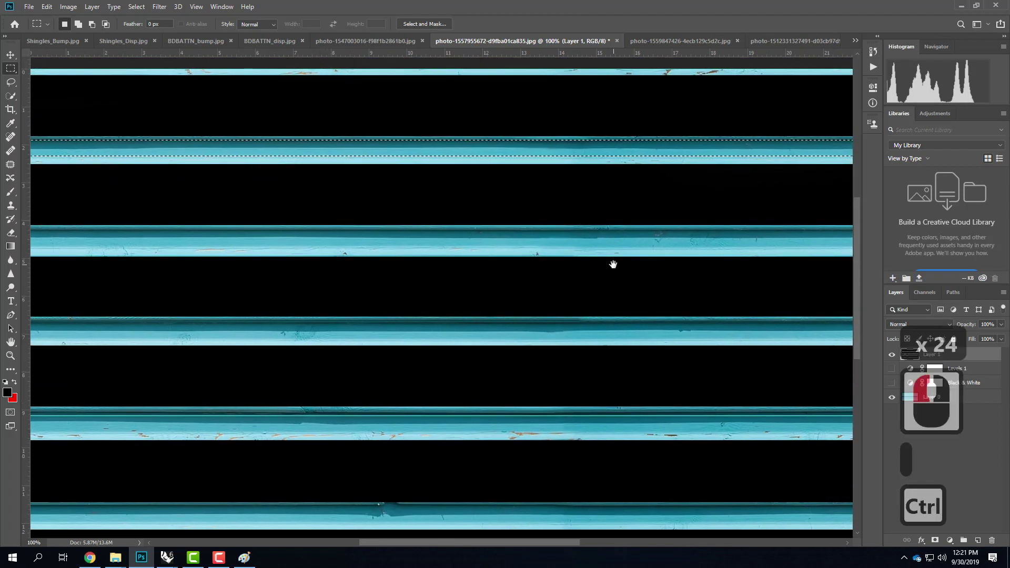
key("ctrl+minus")
key("ctrl+minus")
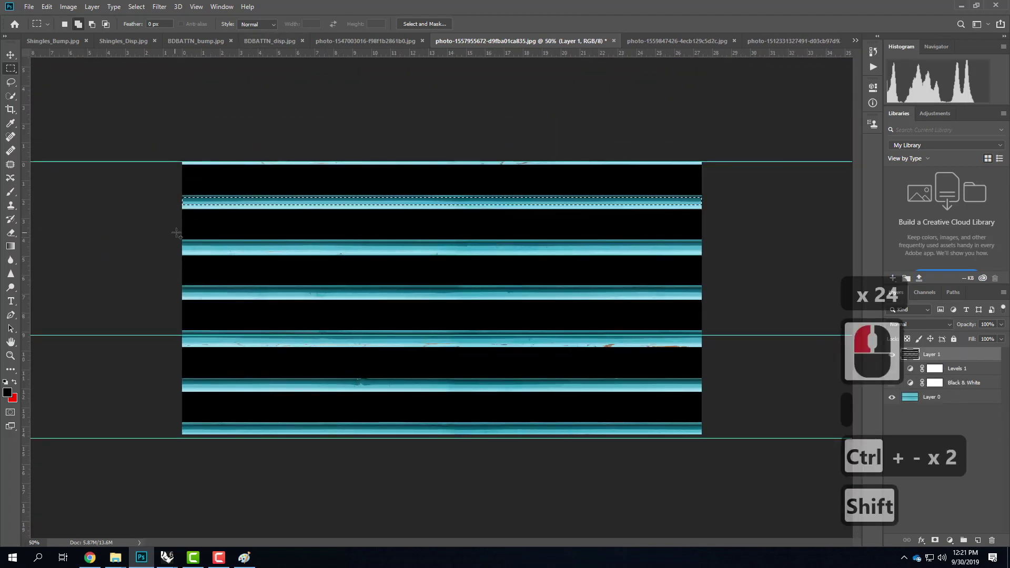
left_click_drag(181, 244, 763, 250, "shift")
left_click_drag(180, 291, 757, 296, "shift")
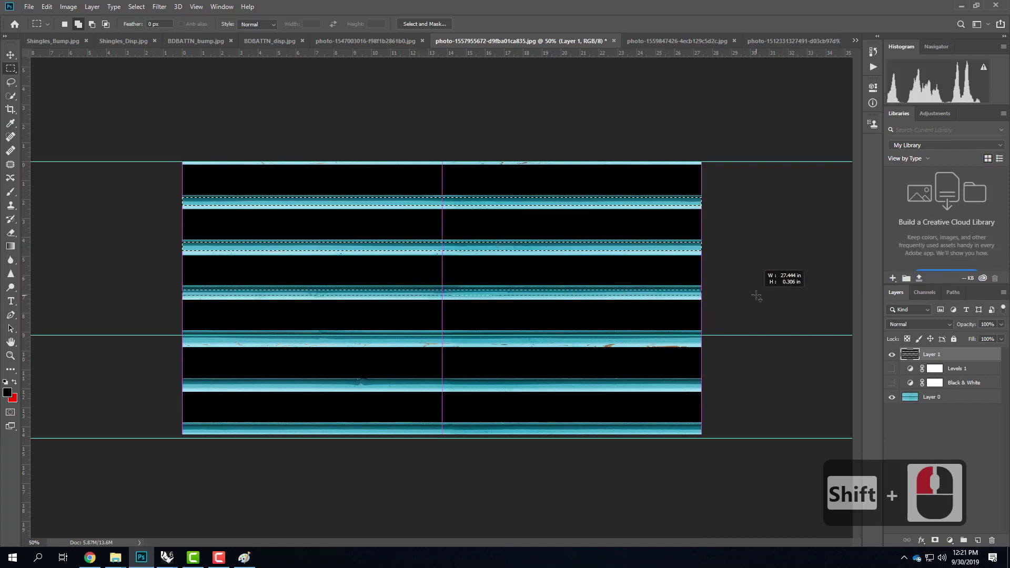
left_click_drag(757, 296, 757, 297, "shift")
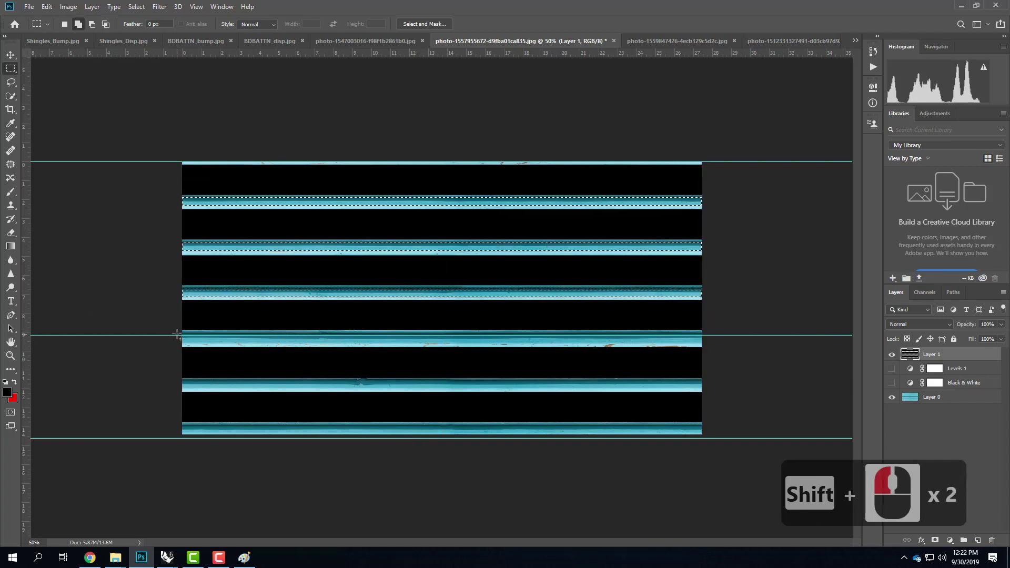
left_click_drag(178, 335, 714, 344, "shift")
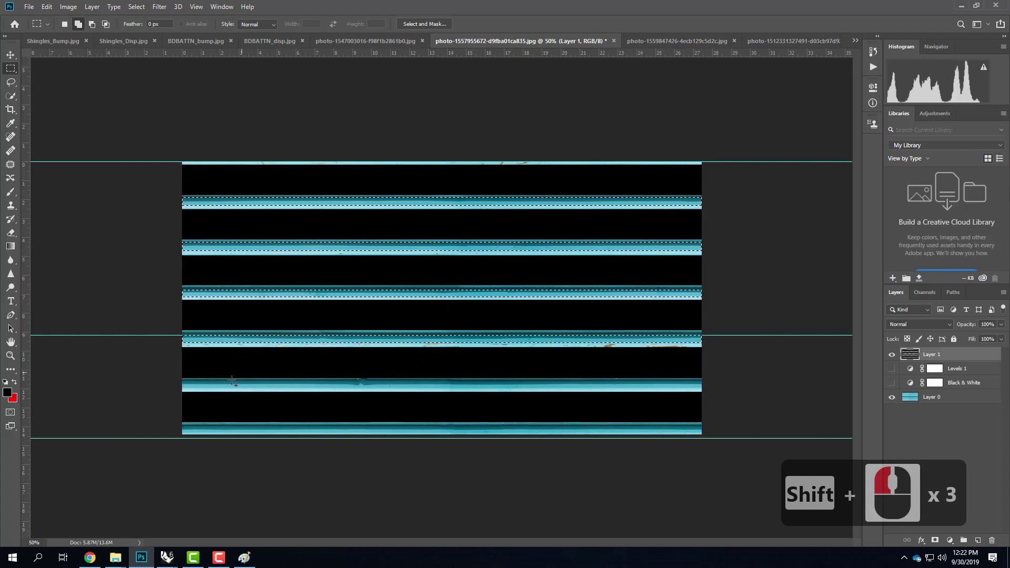
left_click_drag(181, 380, 714, 389, "shift")
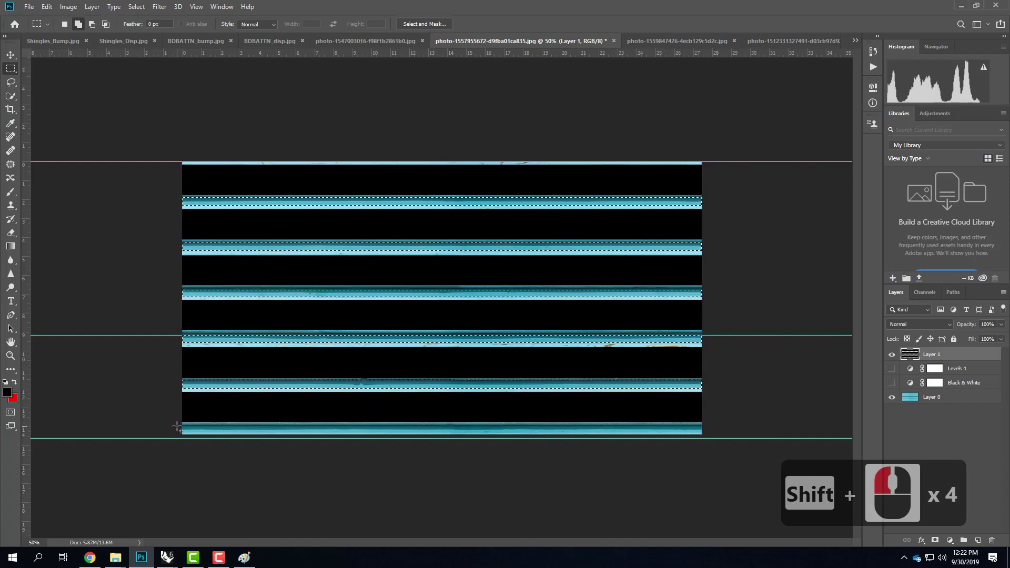
left_click_drag(383, 434, 707, 437, "shift")
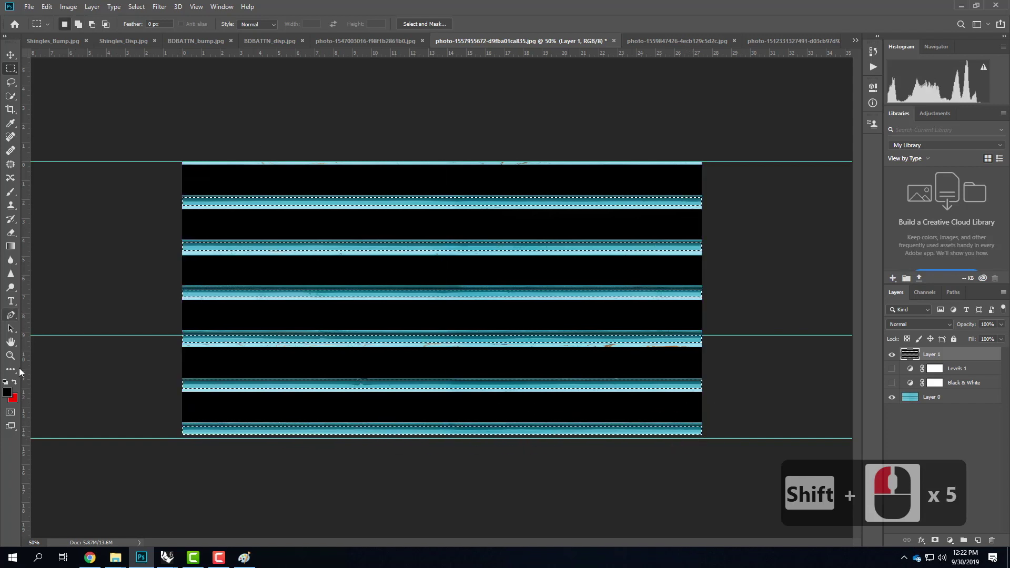
- Set the foreground colour to white and brush all six selected gap strips solid white
left_click(7, 392)
left_click(448, 33)
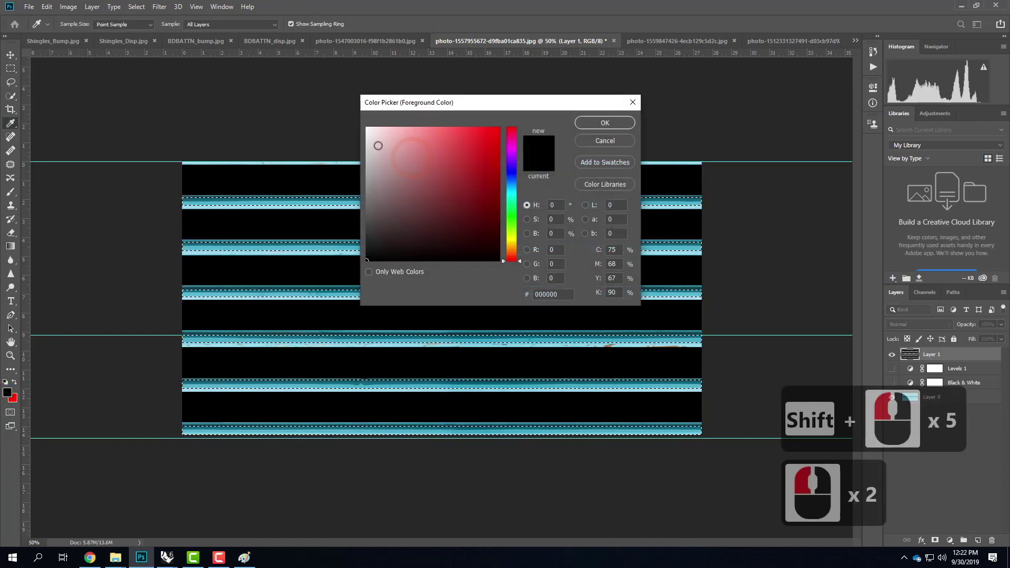
left_click_drag(371, 131, 327, 101)
left_click(607, 123)
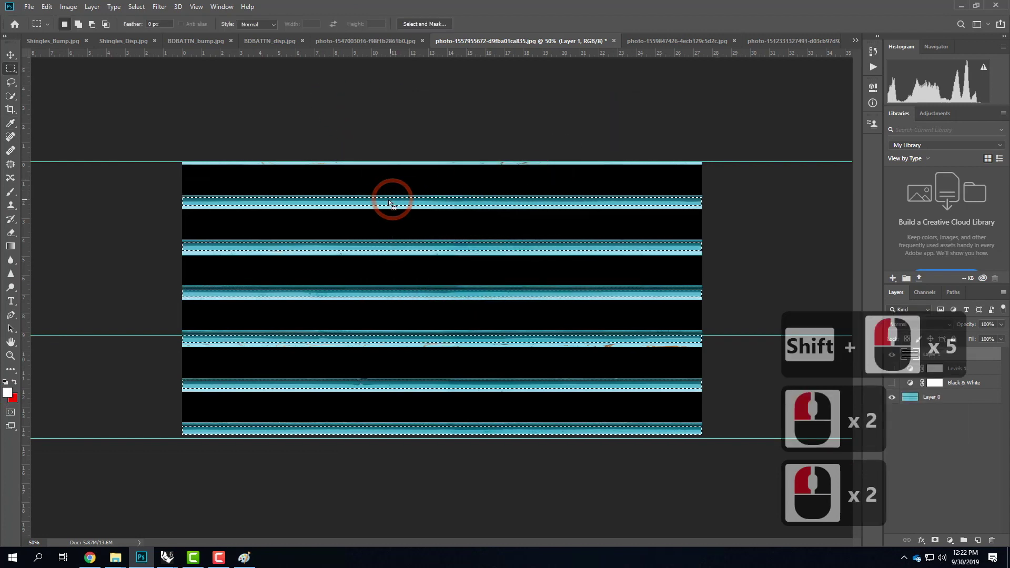
left_click(10, 193)
mouse_move(316, 202)
left_mouse_down()
mouse_move(598, 204)
mouse_move(147, 247)
mouse_move(845, 293)
mouse_move(21, 341)
mouse_move(834, 400)
mouse_move(63, 436)
mouse_move(821, 441)
left_mouse_up()
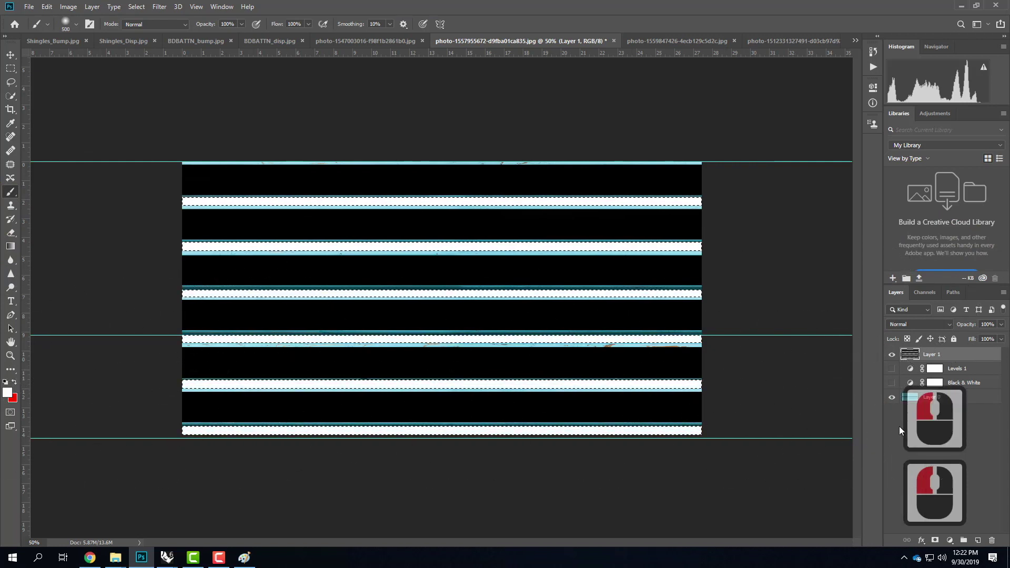
- Drop the current selection and select the light blue strip beneath the second white band across the full image width
left_click(11, 69)
left_click(171, 196)
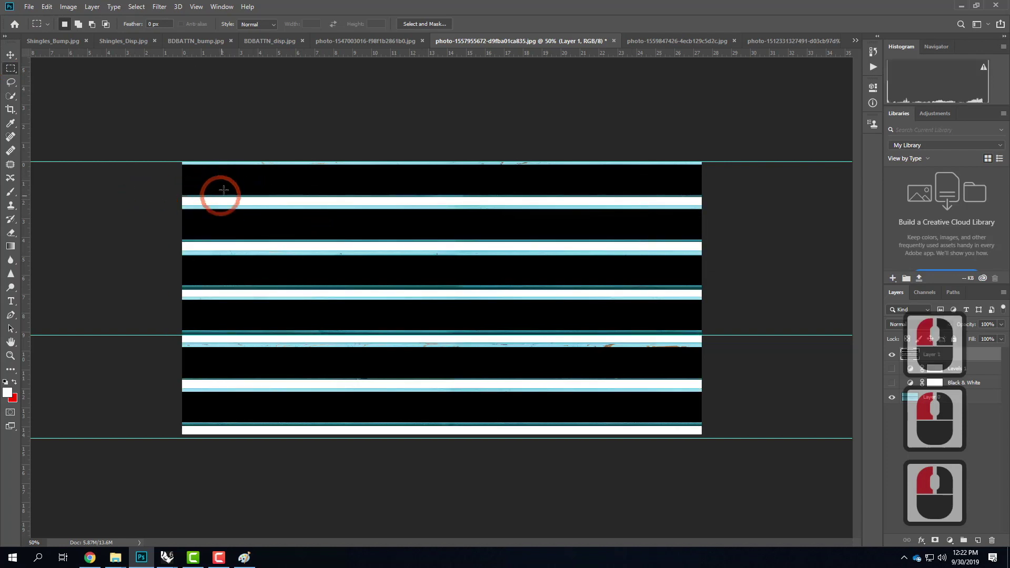
key("ctrl+equal")
key("ctrl+equal")
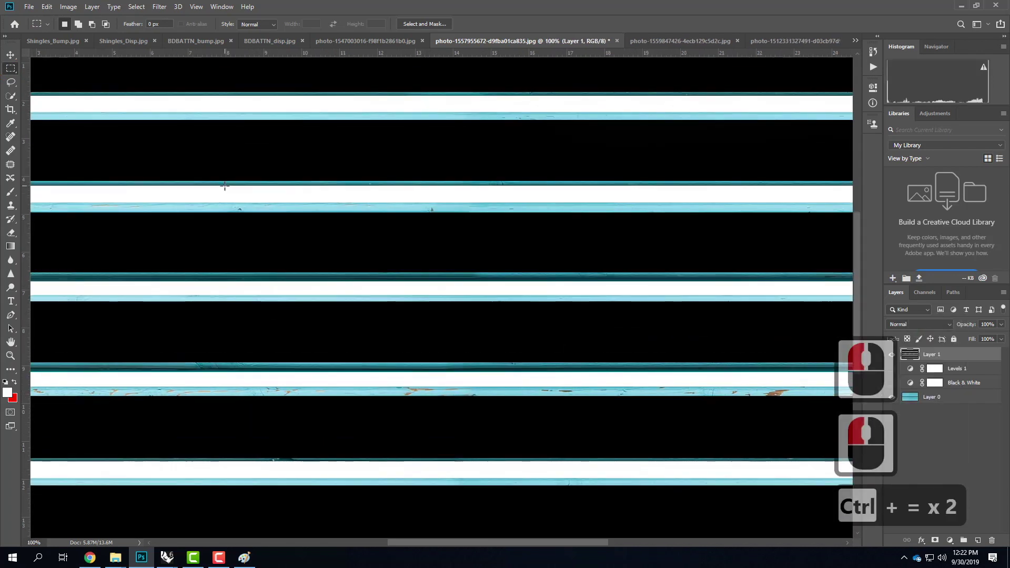
left_click_drag(285, 162, 442, 203)
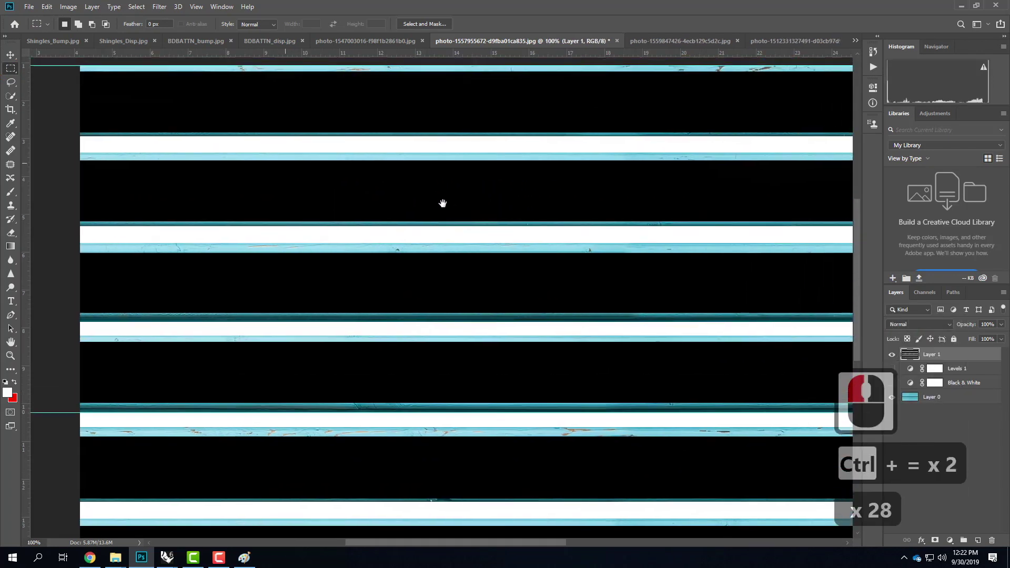
left_click_drag(75, 244, 702, 253)
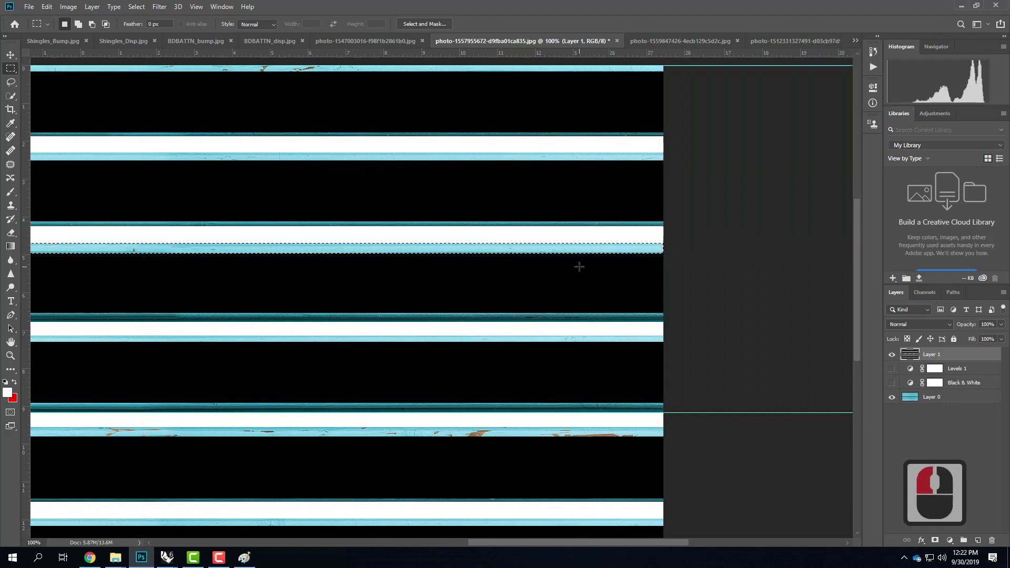
- Set the background colour to black (#000000) and fill the selected strip with a vertical white-to-black linear gradient
left_click(10, 245)
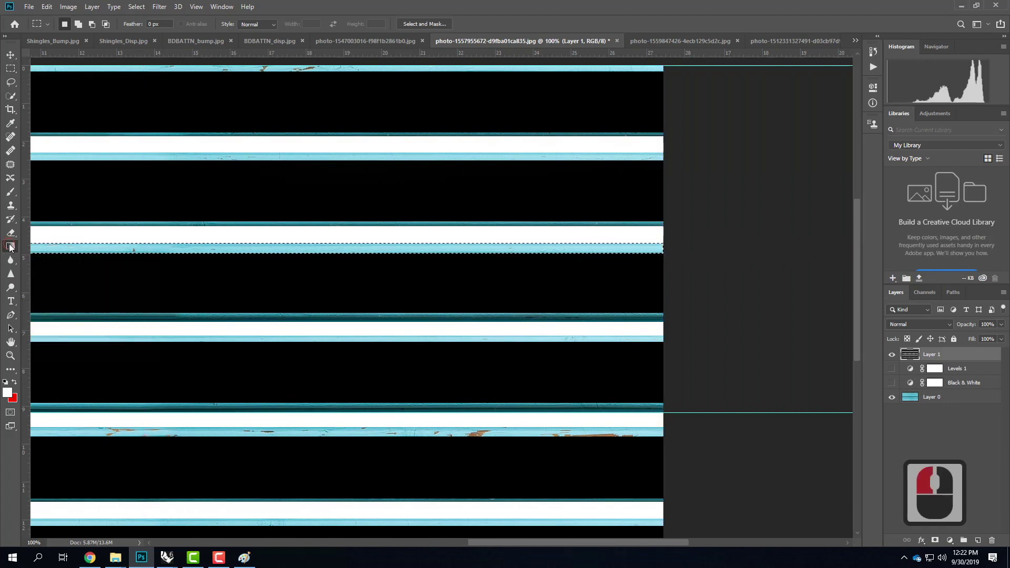
left_click(13, 399)
left_click(502, 146)
left_click(367, 275)
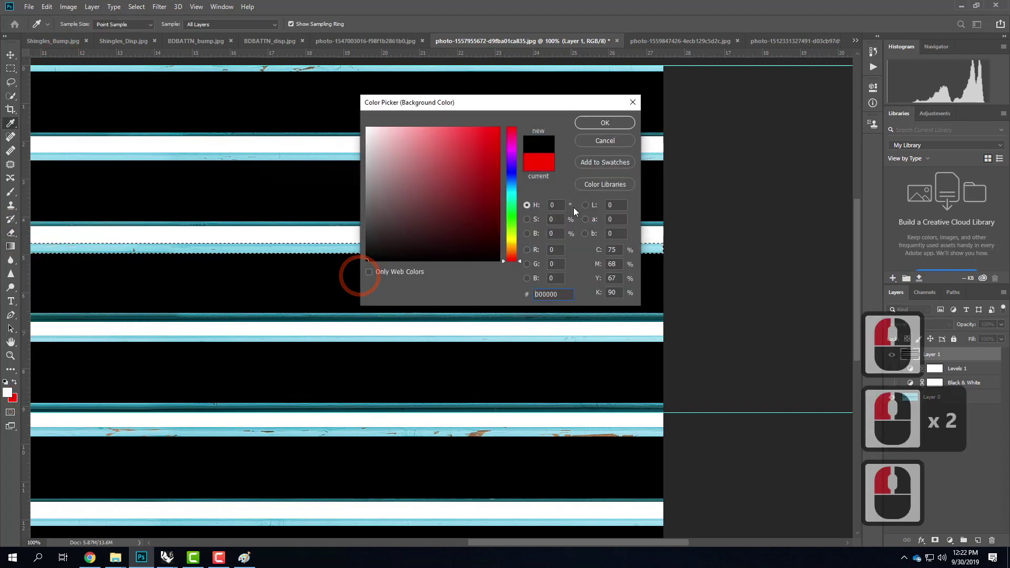
left_click(615, 122)
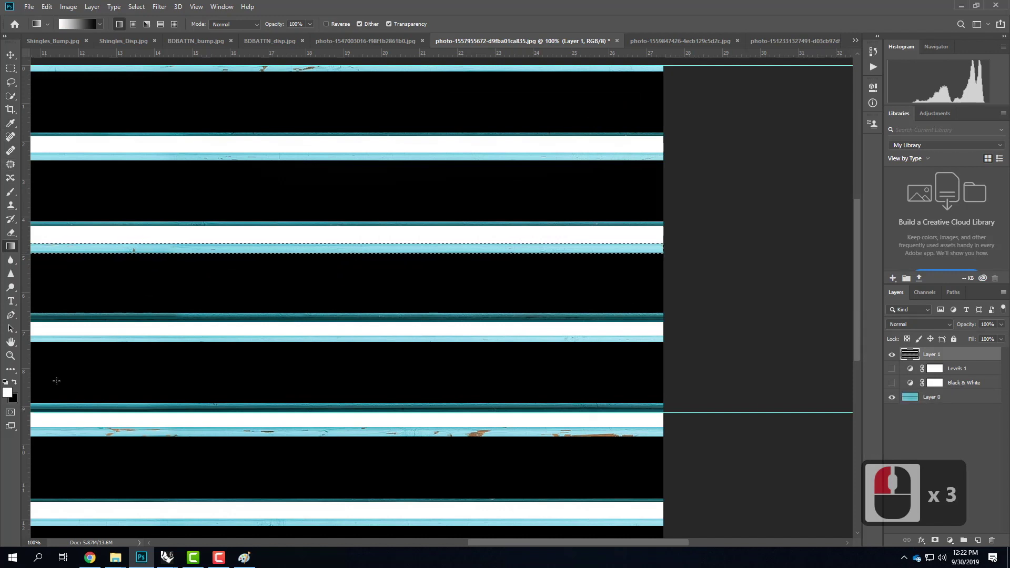
left_click_drag(168, 243, 182, 258)
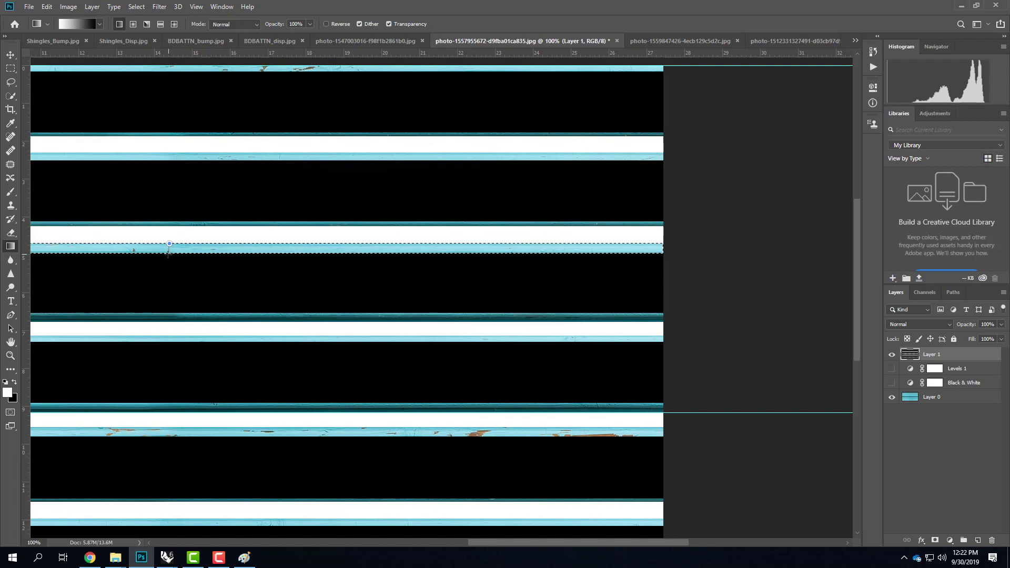
left_click_drag(171, 252, 207, 266)
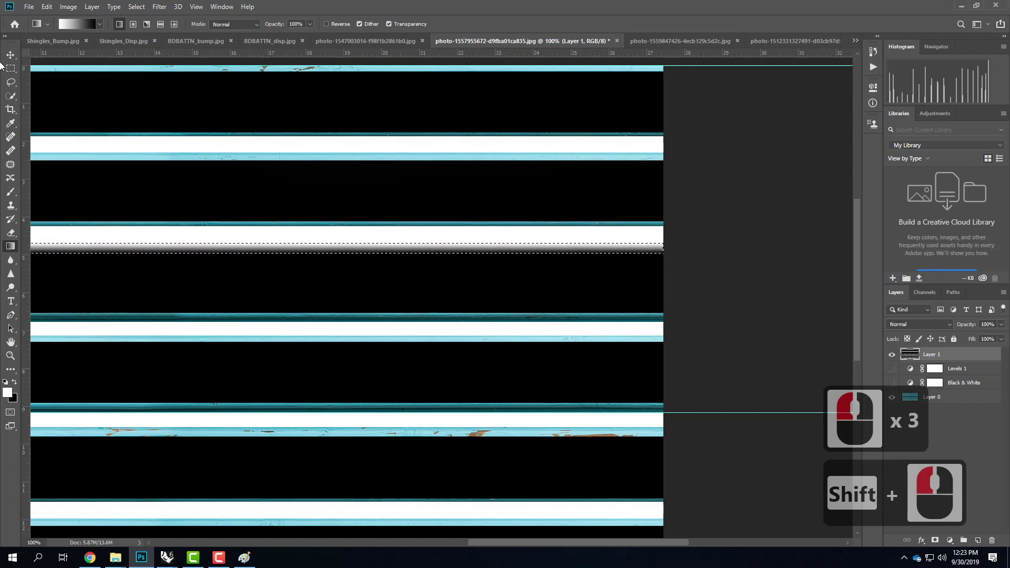
- Select the light blue strip beneath the third white band across the full image width and fill it with a vertical white-to-black gradient
left_click(10, 68)
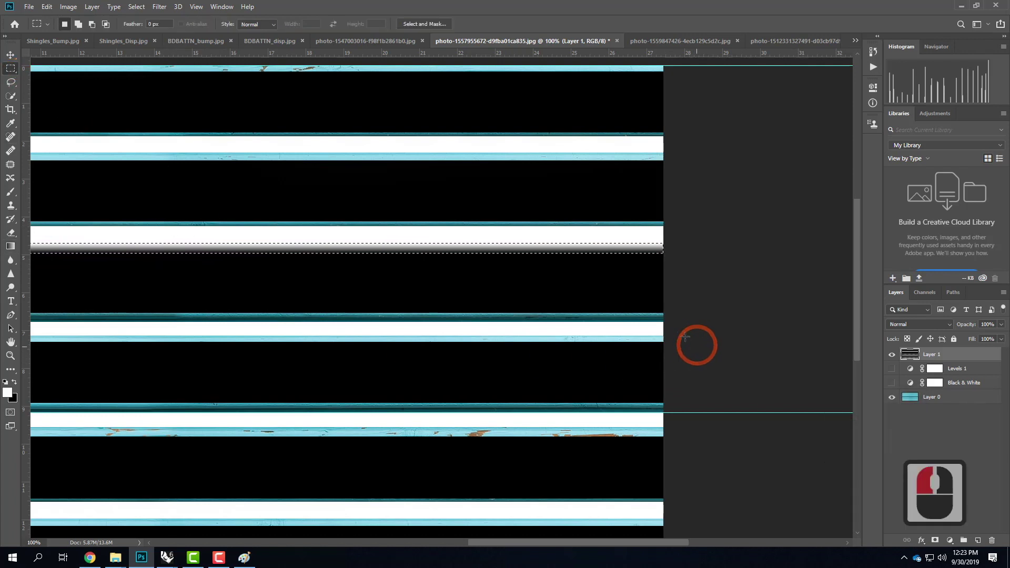
left_click_drag(665, 335, 159, 344)
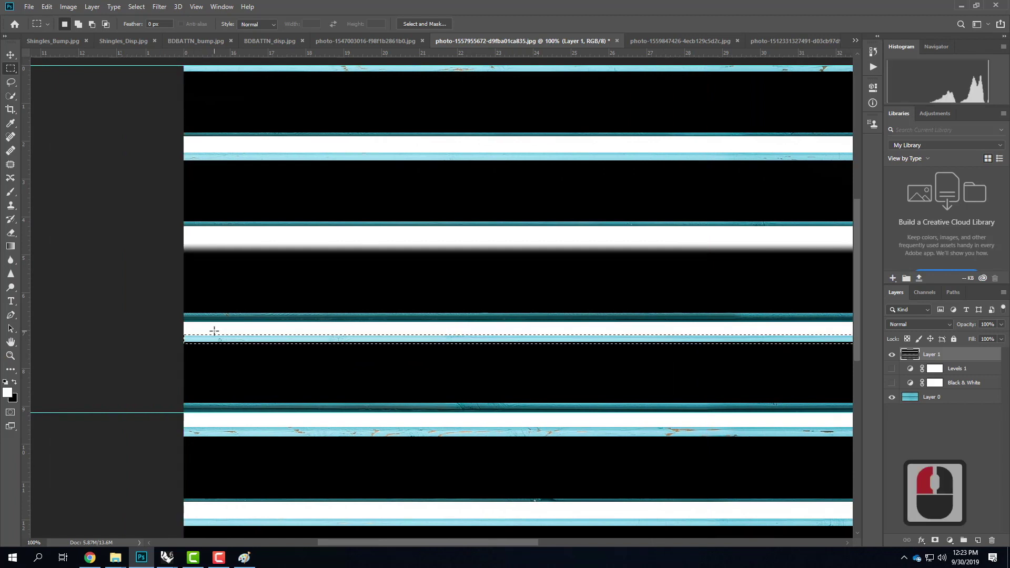
left_click(10, 247)
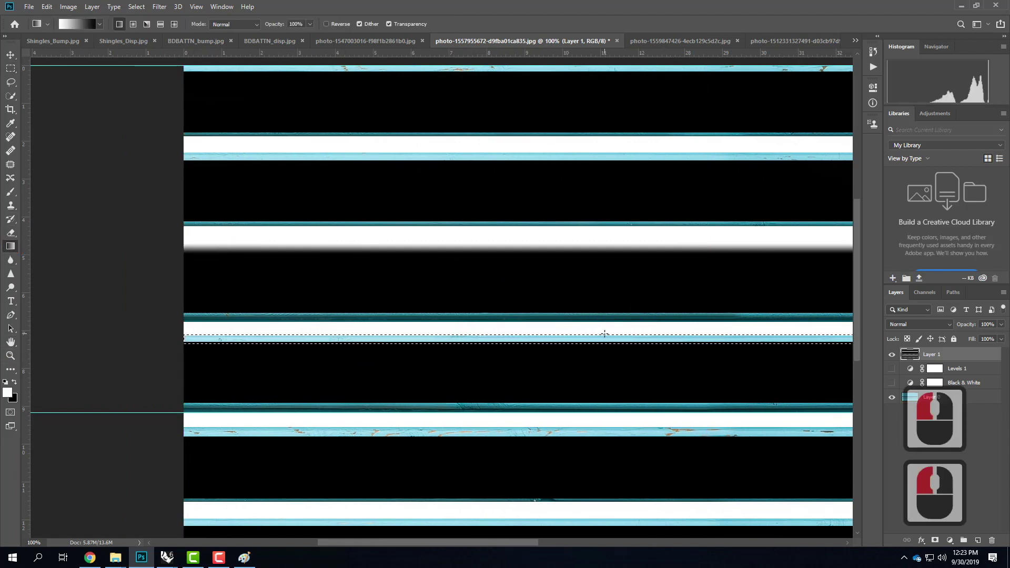
left_click_drag(604, 334, 604, 334)
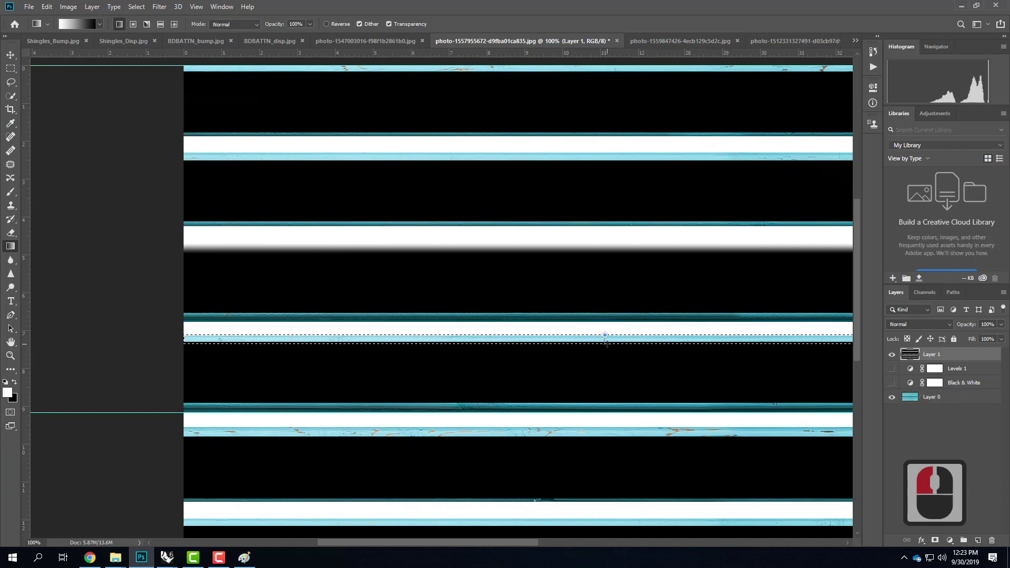
left_click_drag(608, 345, 608, 345, "shift")
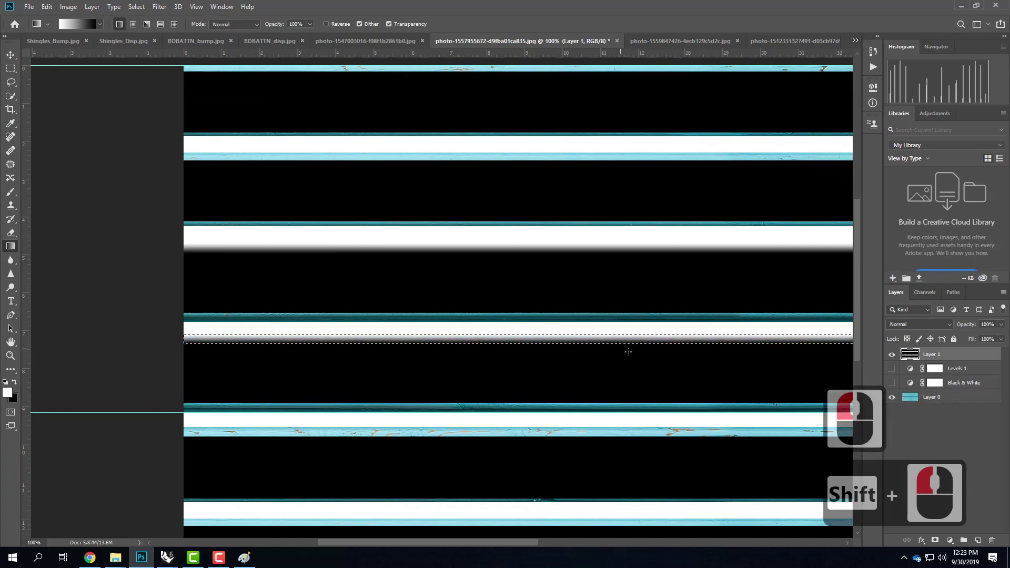
- Select the full-width light blue strip with brown flecks beneath the fourth white band and fill it with a vertical white-to-black gradient
scroll(325, 292, "down", 5)
scroll(334, 288, "down", 10)
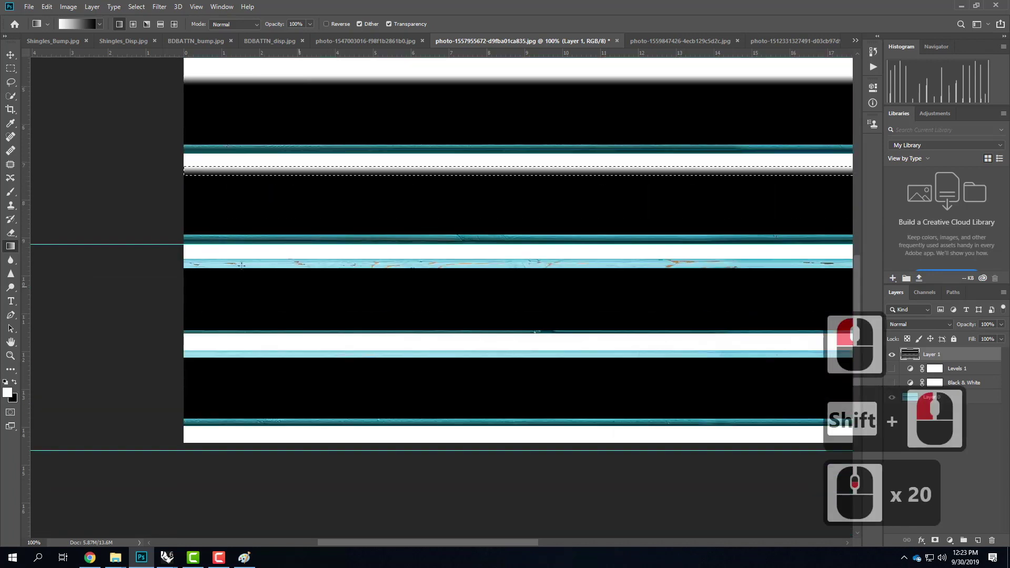
left_click(10, 68)
left_click(195, 275)
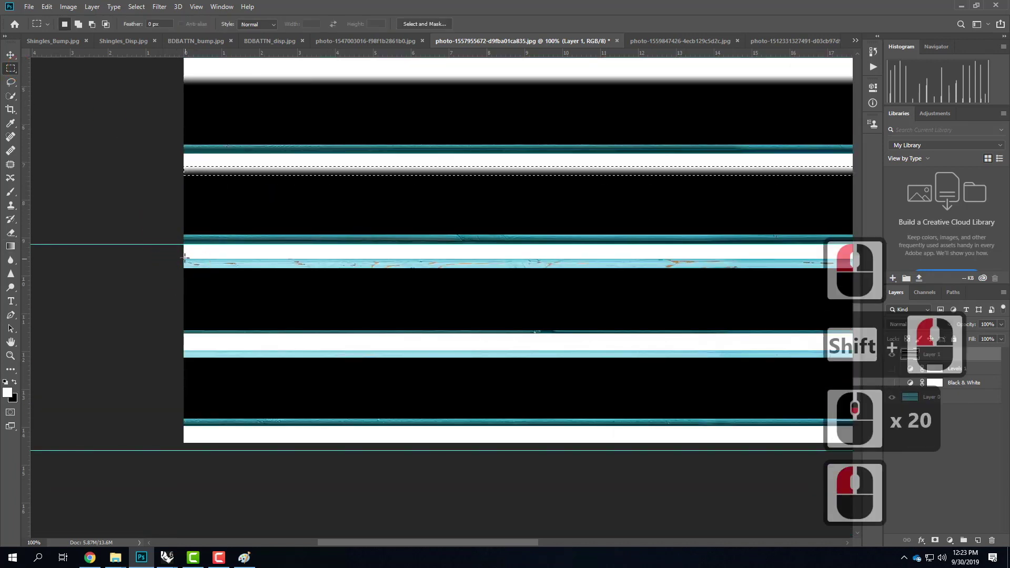
left_click_drag(357, 268, 816, 268)
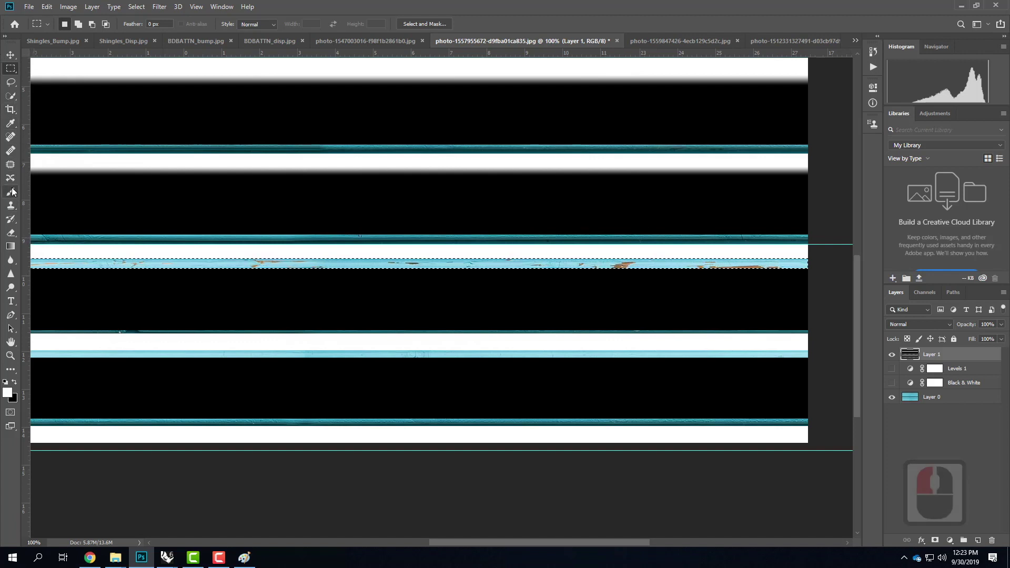
left_click(10, 246)
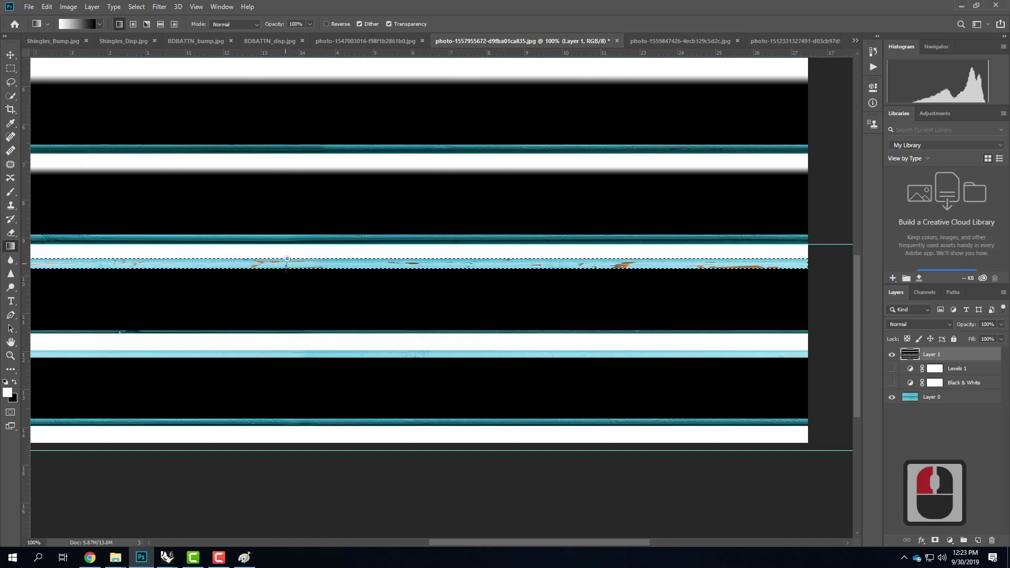
left_click_drag(285, 268, 288, 269, "shift")
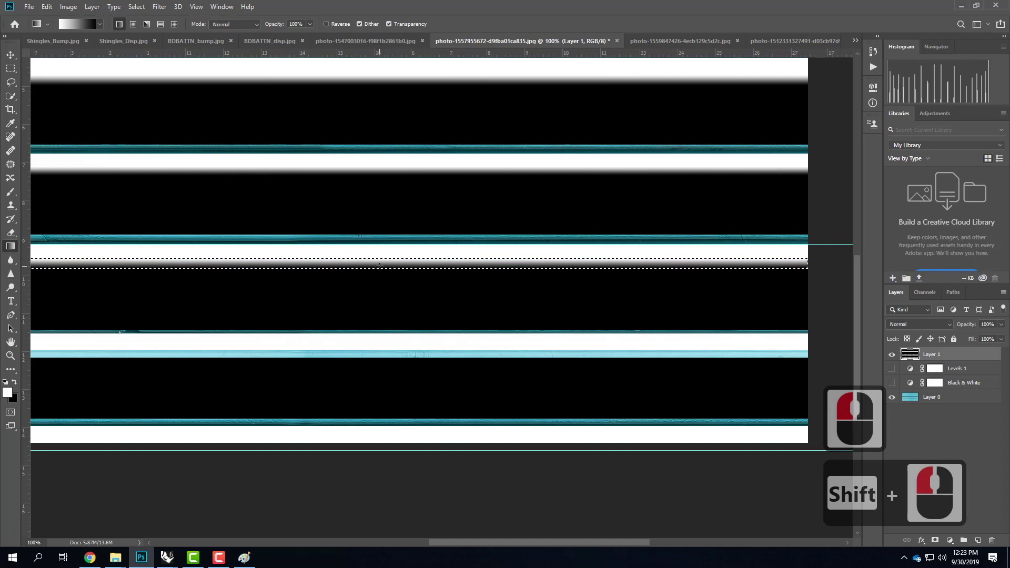
- Select the light blue strip beneath the fifth white band, nudge the selection into line, and fill it with a vertical white-to-black gradient
left_click(11, 68)
left_click_drag(810, 351, 71, 358)
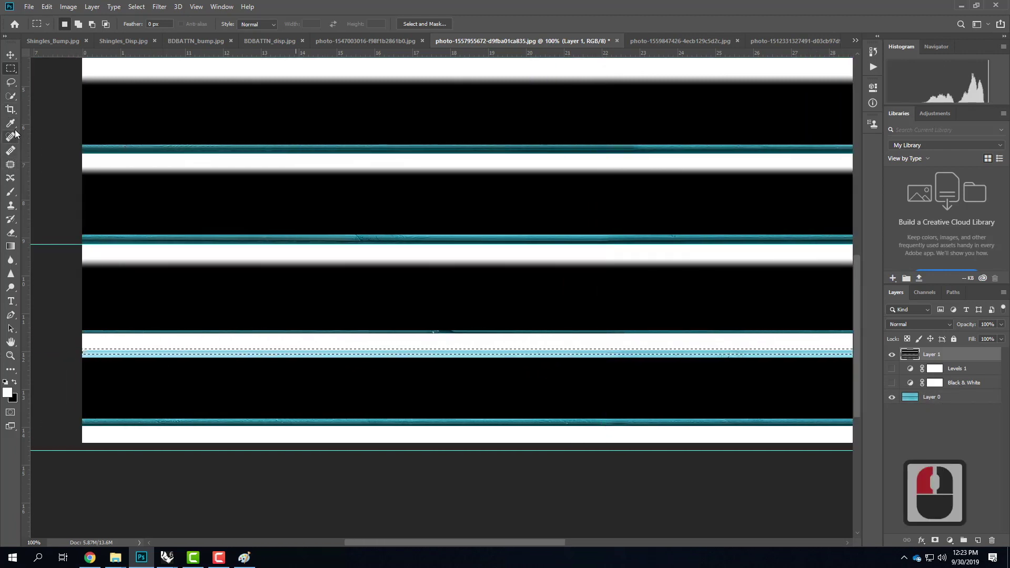
left_click(11, 246)
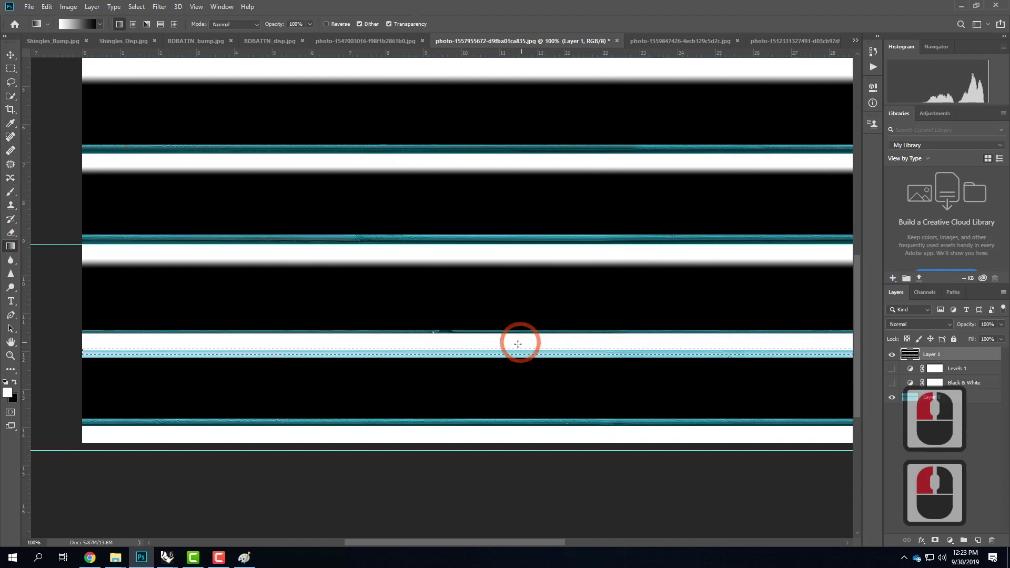
left_click(11, 68)
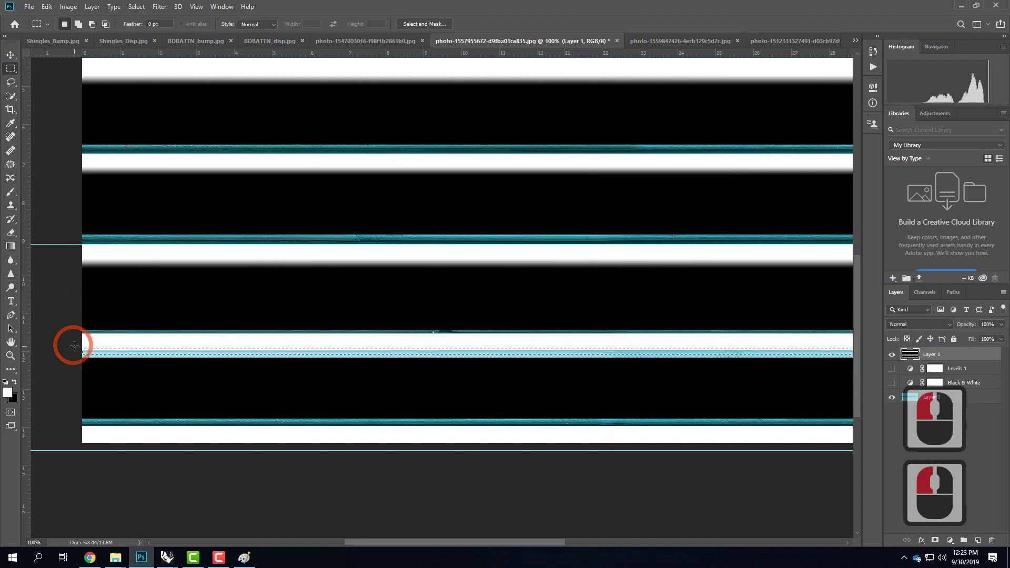
left_click_drag(82, 347, 735, 357)
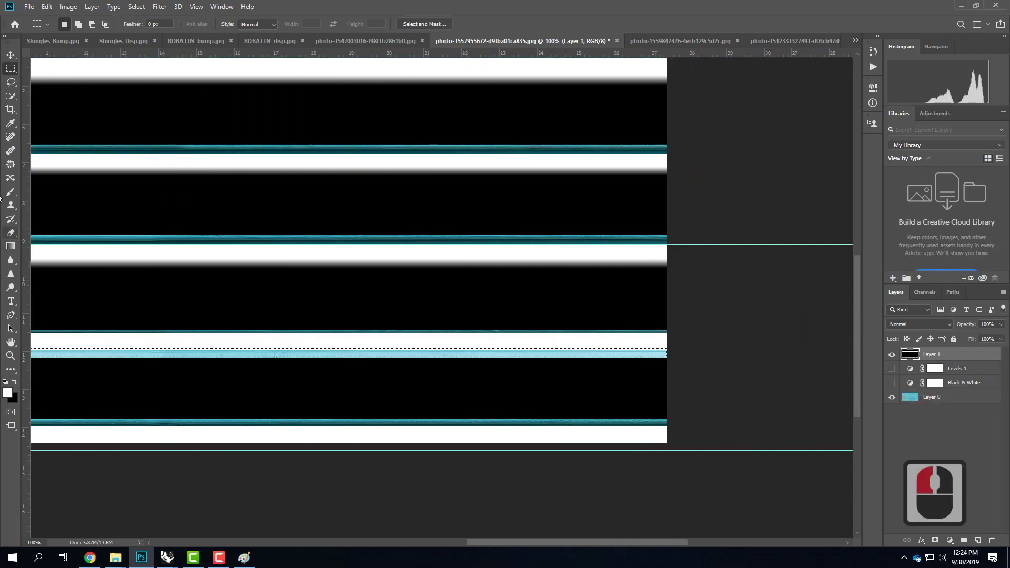
key("Down")
key("Down")
key("Down")
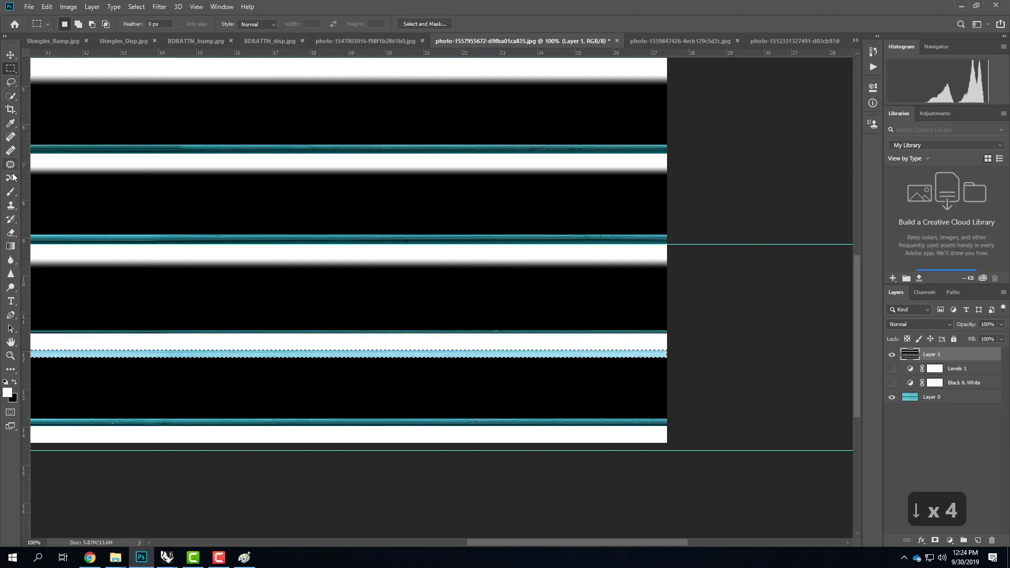
left_click(11, 245)
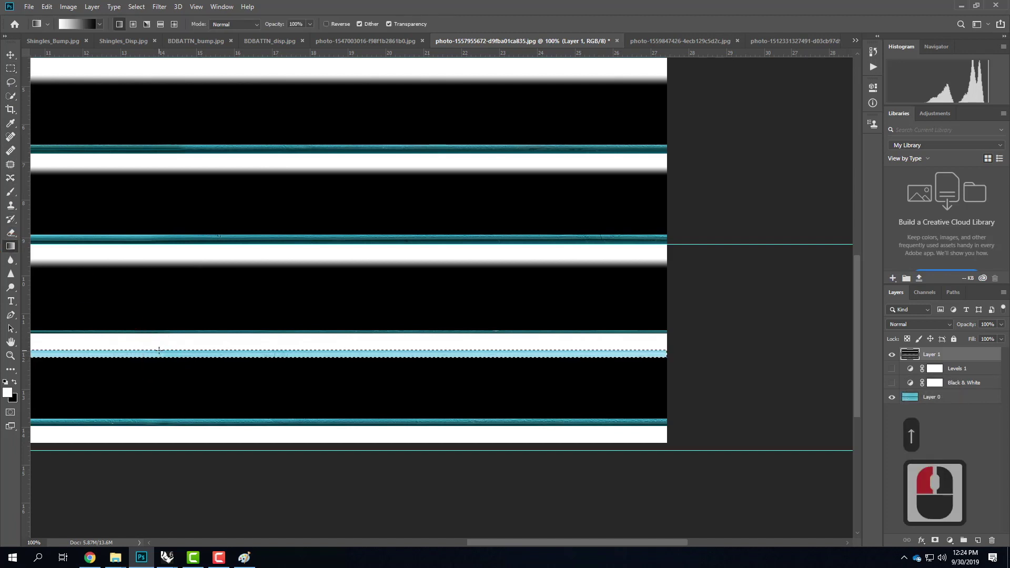
left_click_drag(160, 358, 160, 360, "shift")
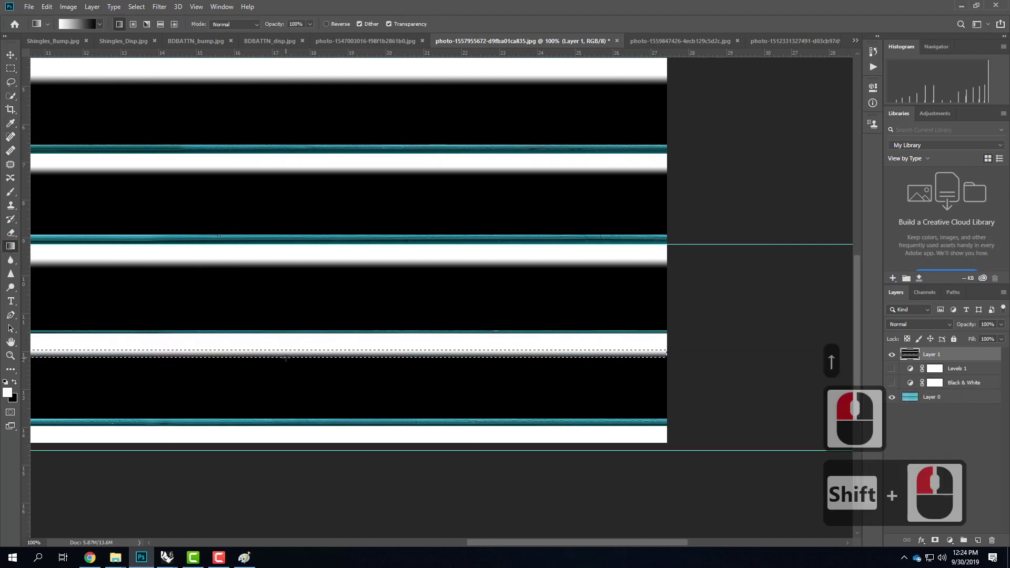
- Select the dark teal strip above the fourth white band across the full width and fill it with a vertical gradient from white below to black above
left_click(10, 69)
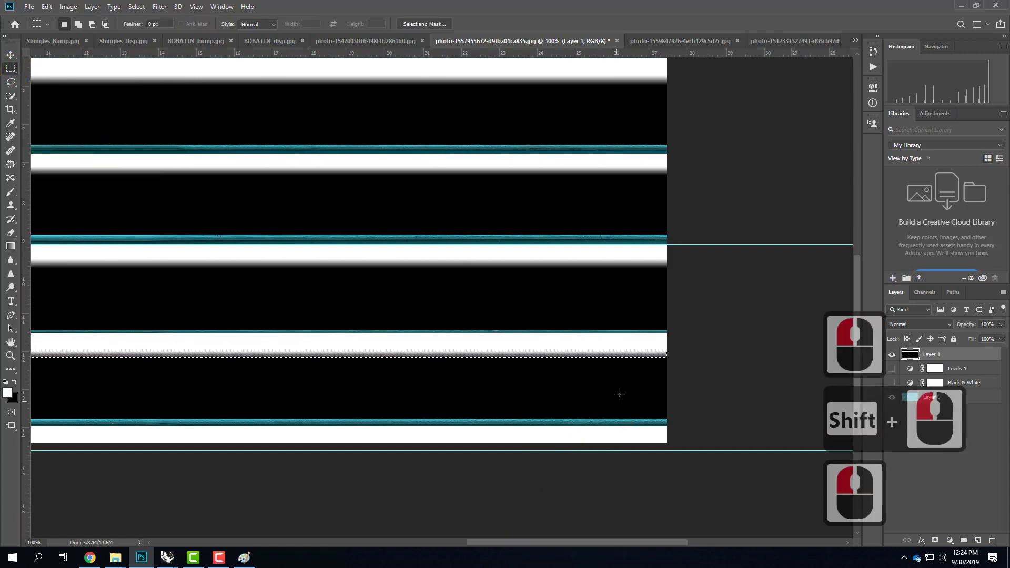
left_click(670, 368)
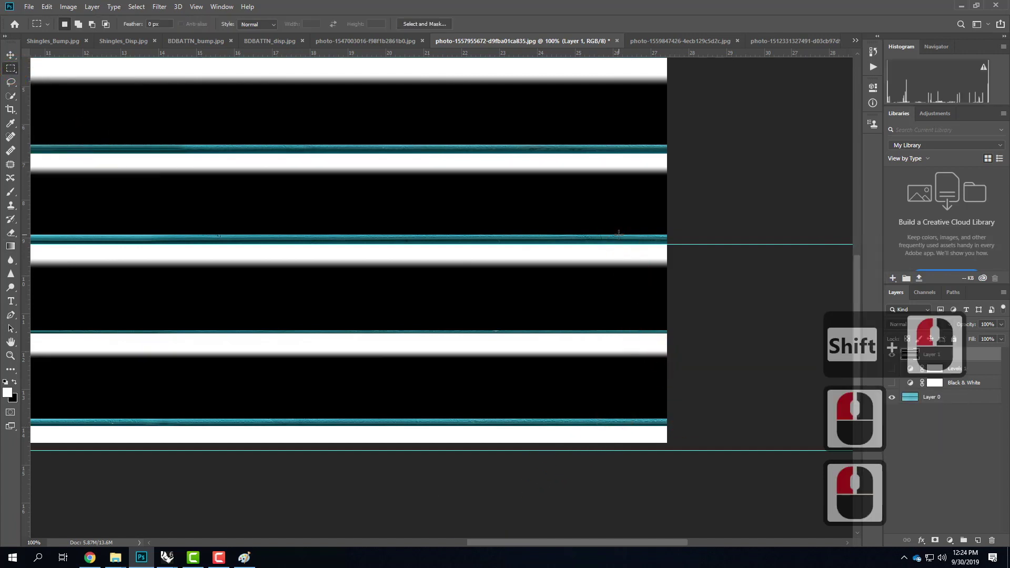
left_click_drag(667, 235, 141, 243)
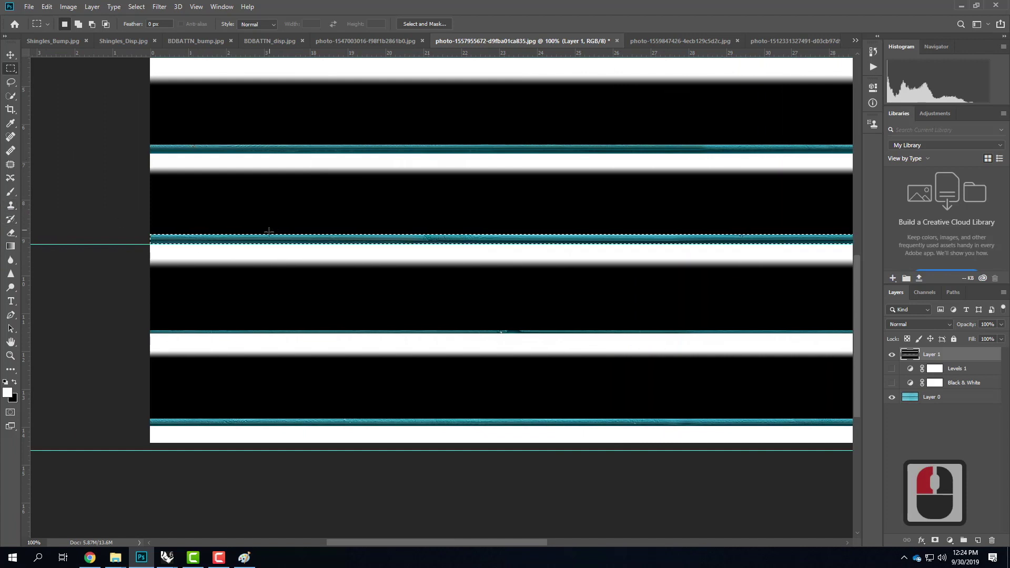
left_click(12, 247)
left_click_drag(336, 245, 335, 234)
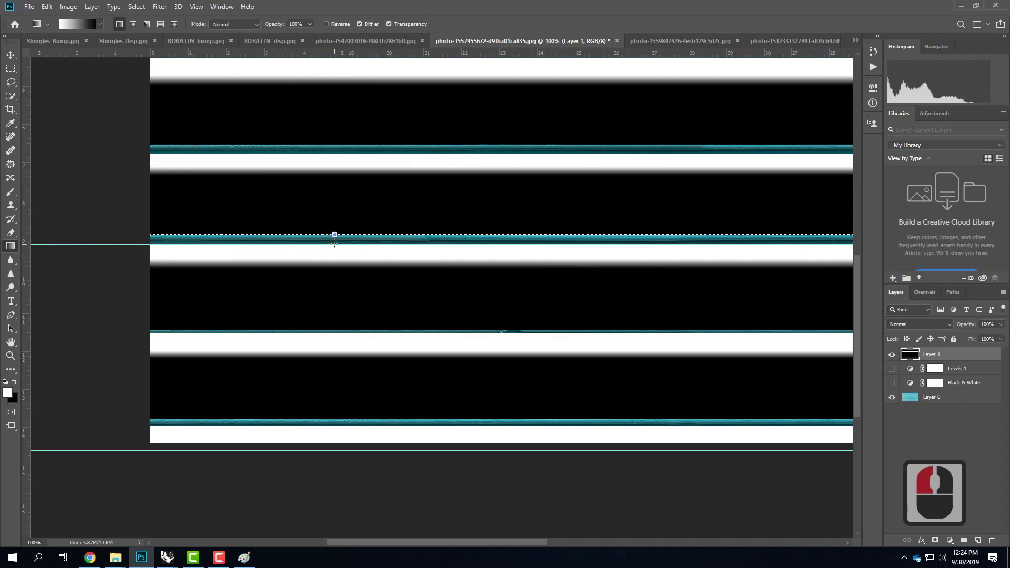
left_click_drag(334, 234, 335, 234, "shift")
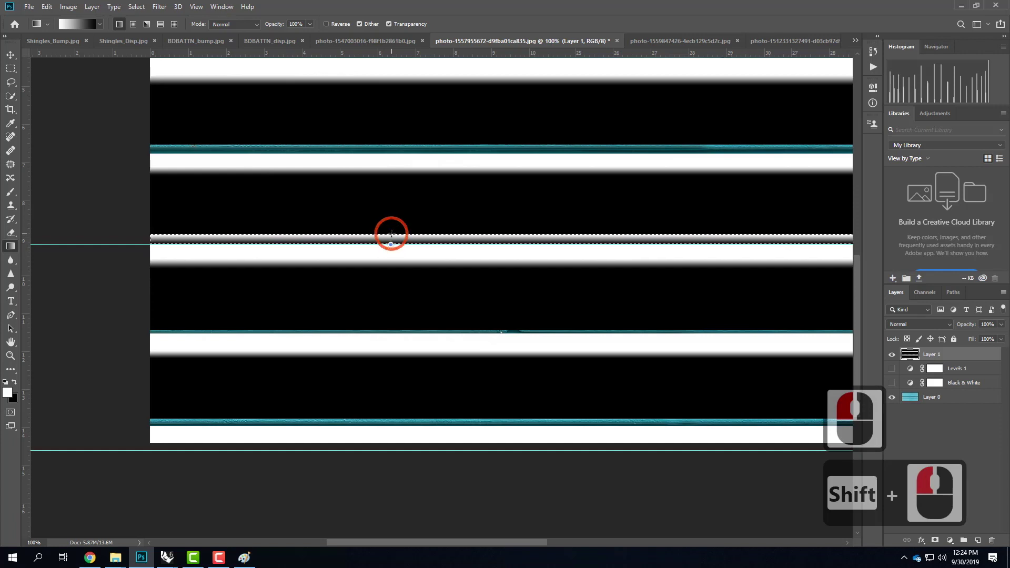
left_click_drag(392, 234, 391, 235, "shift")
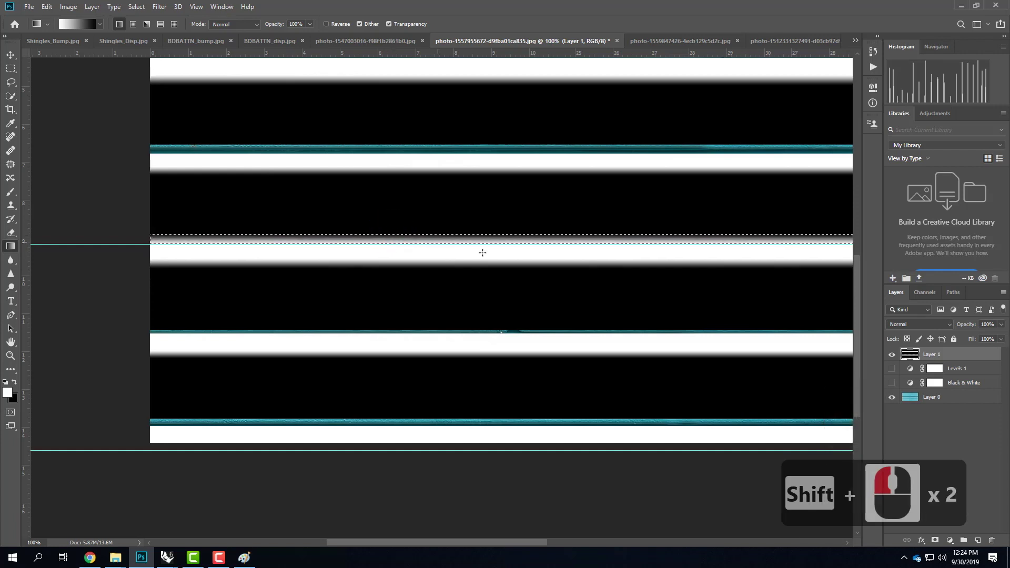
- Copy the new gradient strip above the fourth white band and place a pasted copy over the teal line above the fifth white band
left_click(8, 68)
left_click(159, 190)
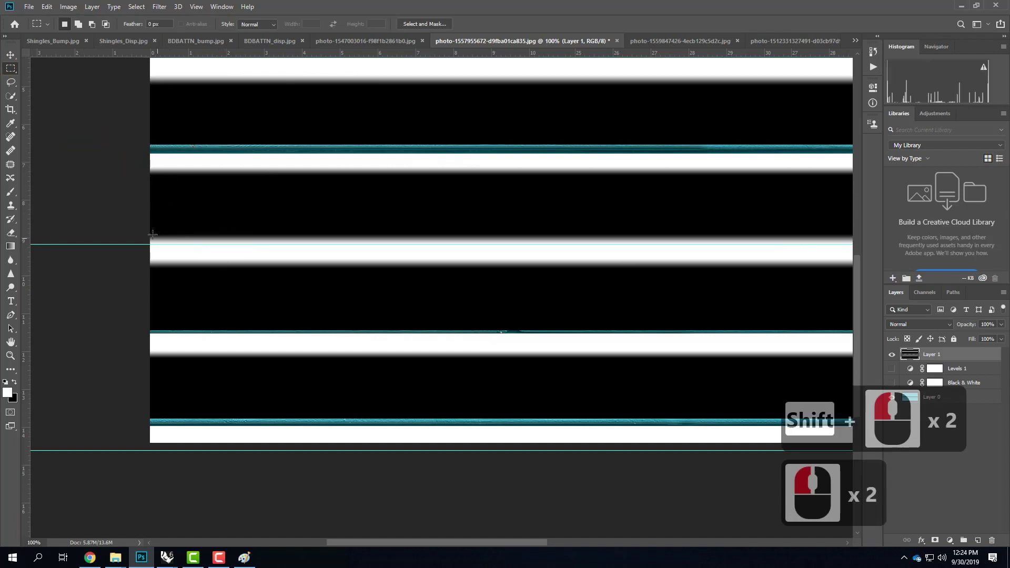
left_click_drag(148, 232, 721, 243)
key("ctrl+c")
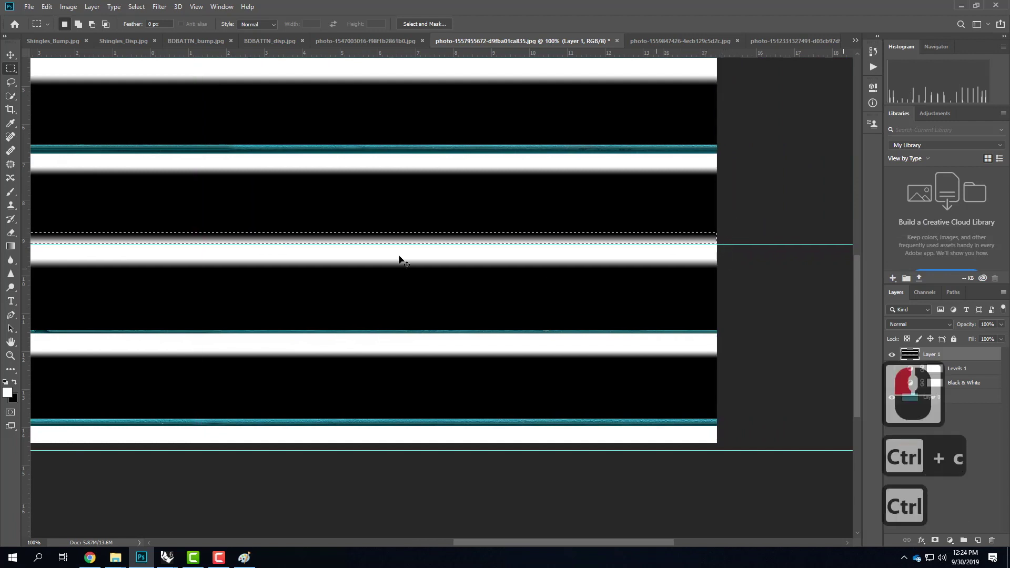
key("ctrl+v")
left_click(11, 55)
left_click(207, 245)
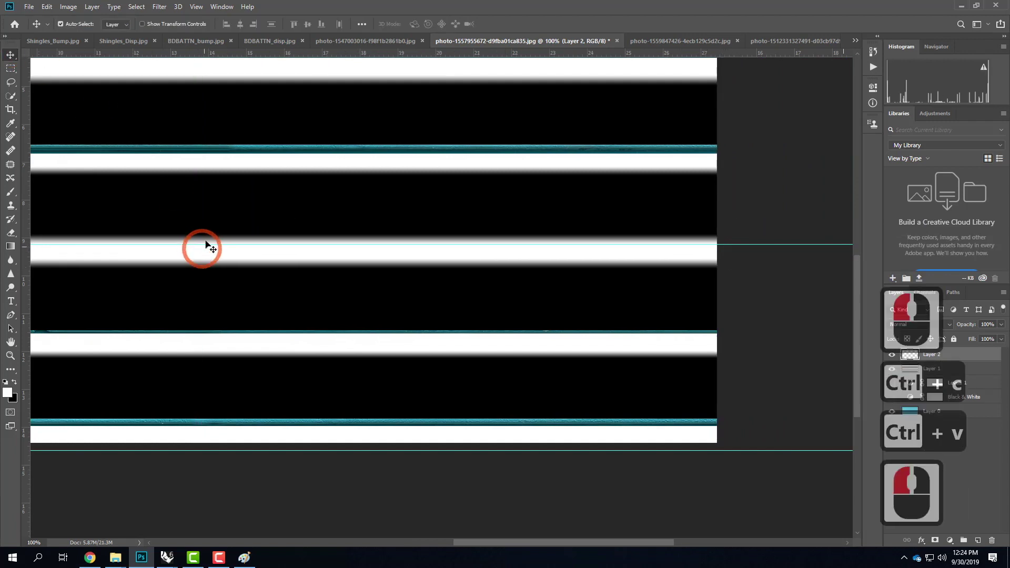
left_click_drag(207, 245, 207, 340)
- Paste two more copies of the gradient strip and place them over the teal strips above the bottom and third white bands
key("ctrl+v")
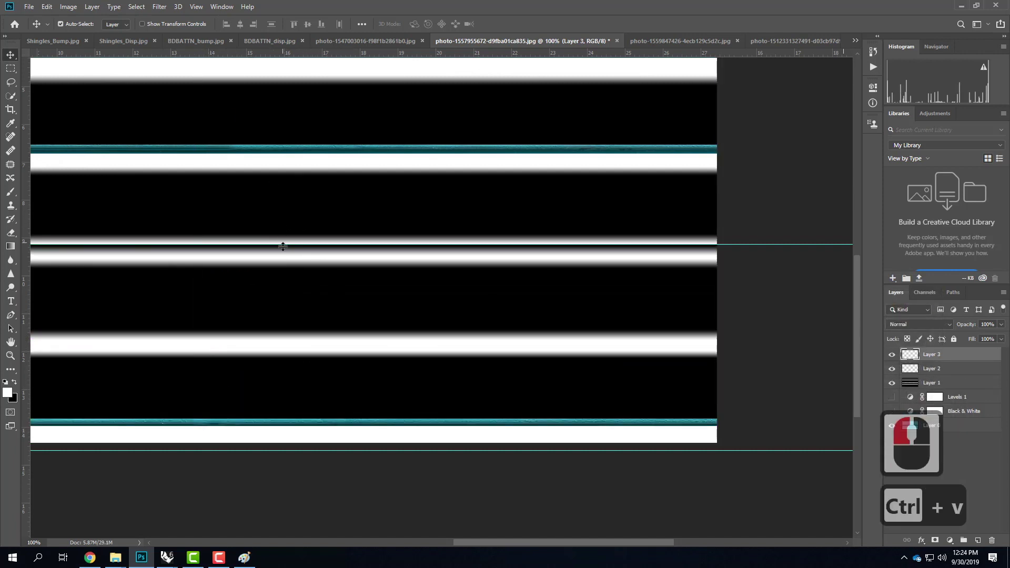
left_click_drag(280, 252, 277, 425)
scroll(318, 301, "up", 11)
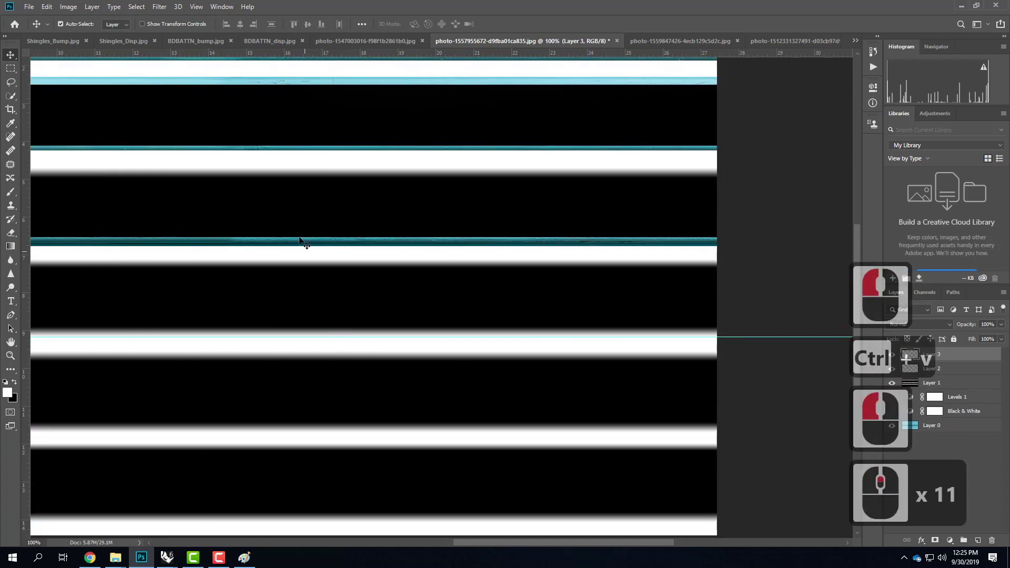
key("ctrl+v")
left_click_drag(295, 300, 300, 245)
left_click(325, 244)
- Paste two further copies of the gradient strip and place them over the teal lines above the second and first white bands
scroll(568, 320, "down", 5)
scroll(569, 321, "up", 18)
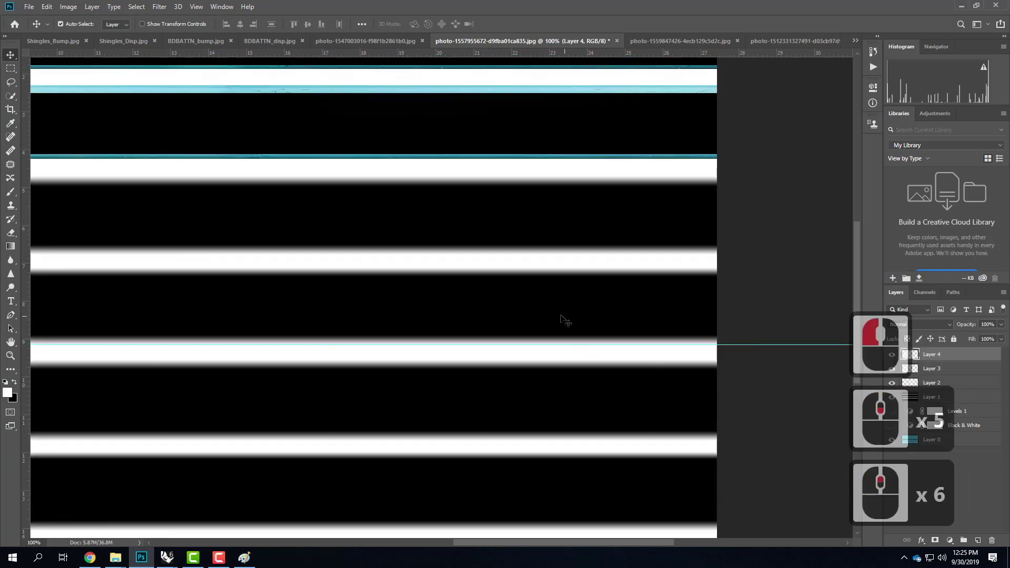
key("ctrl+v")
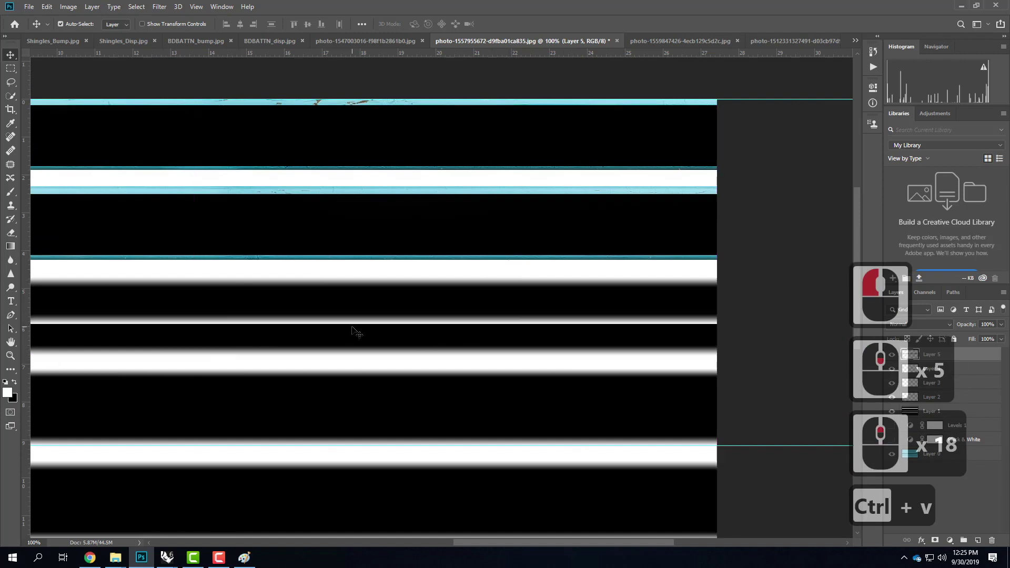
left_click_drag(352, 322, 351, 260)
key("ctrl+v")
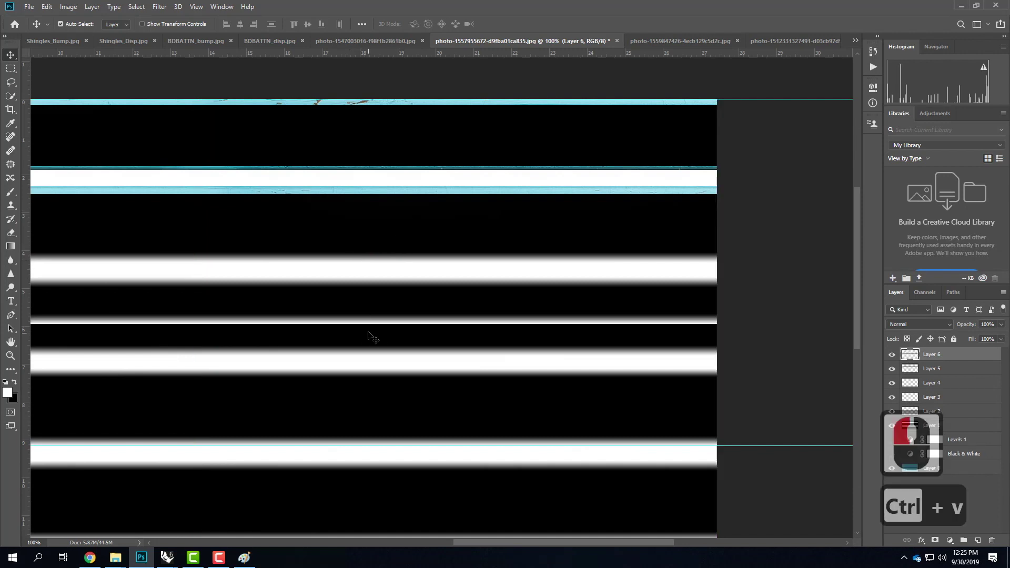
left_click_drag(369, 322, 376, 175)
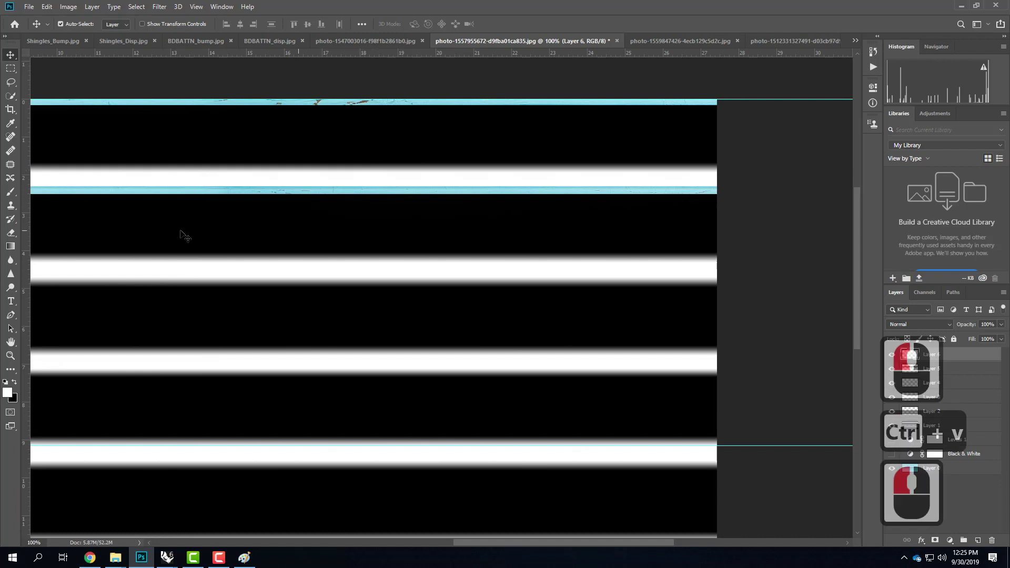
- Copy the full-width gradient strip along the lower edge of the second white band from Layer 1
scroll(166, 320, "up", 4)
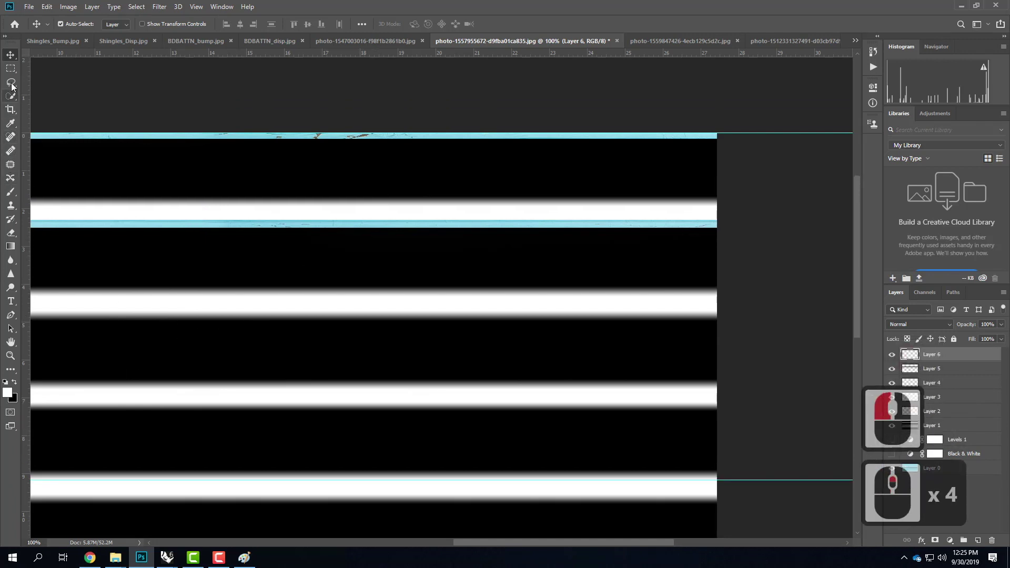
left_click(11, 69)
left_click_drag(722, 320, 77, 310)
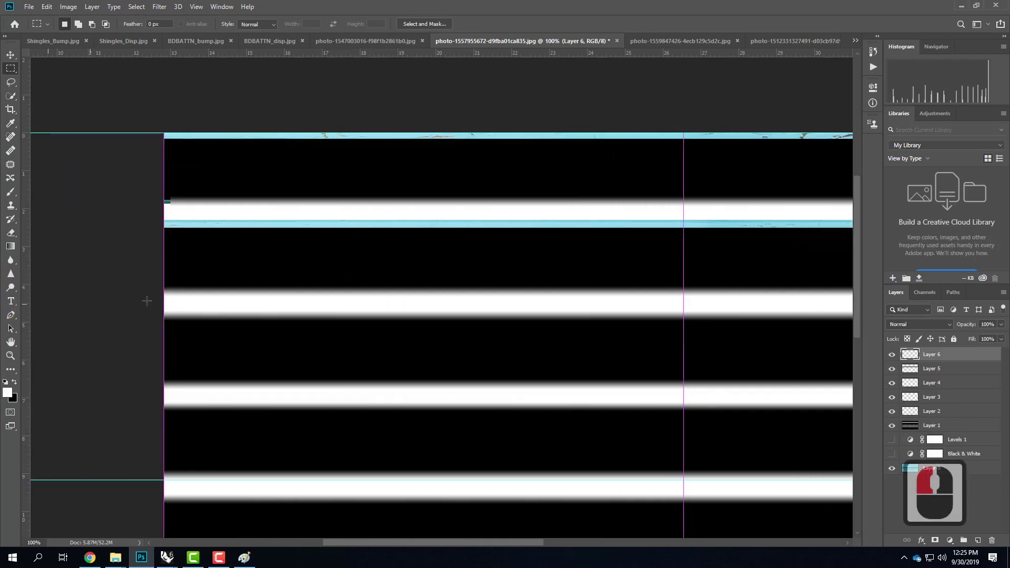
key("ctrl+c")
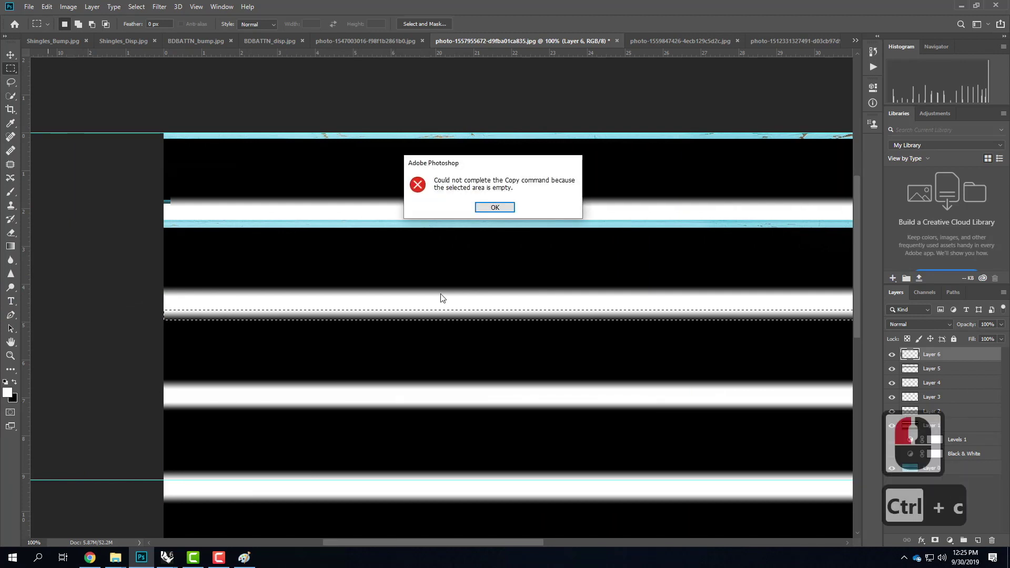
left_click(495, 207)
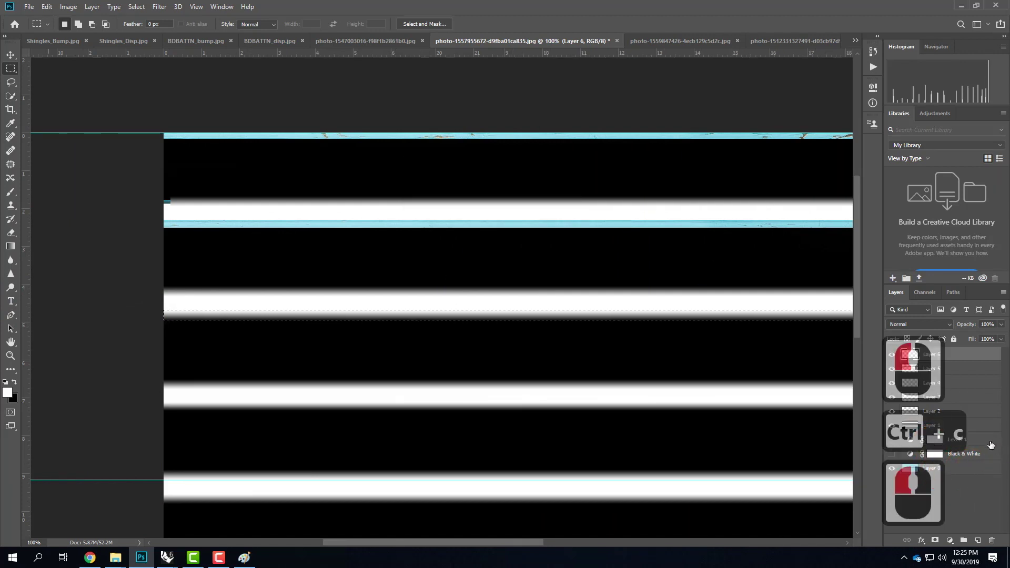
left_click(976, 427)
key("ctrl+c")
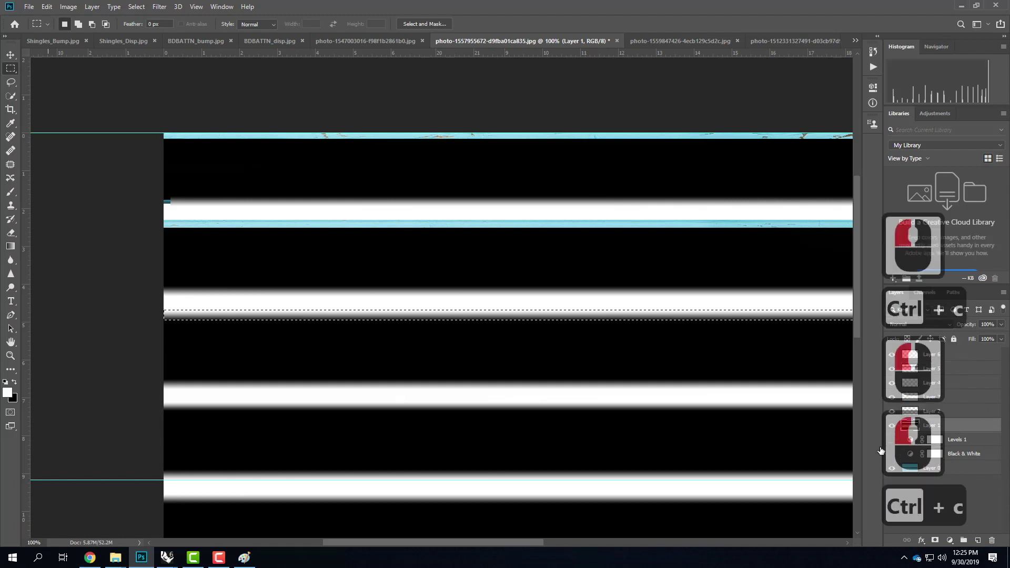
- Try to place a pasted copy of the gradient strip over the teal line below the first white band
key("ctrl+v")
key("v")
left_click_drag(380, 337, 390, 309)
key("ctrl+z")
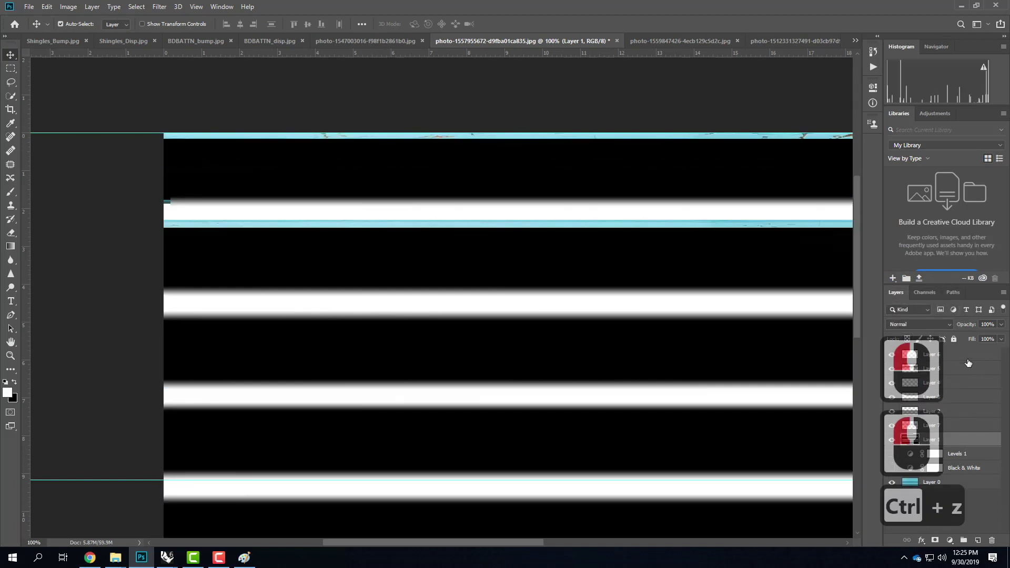
left_click(970, 356)
left_click_drag(373, 272, 373, 288)
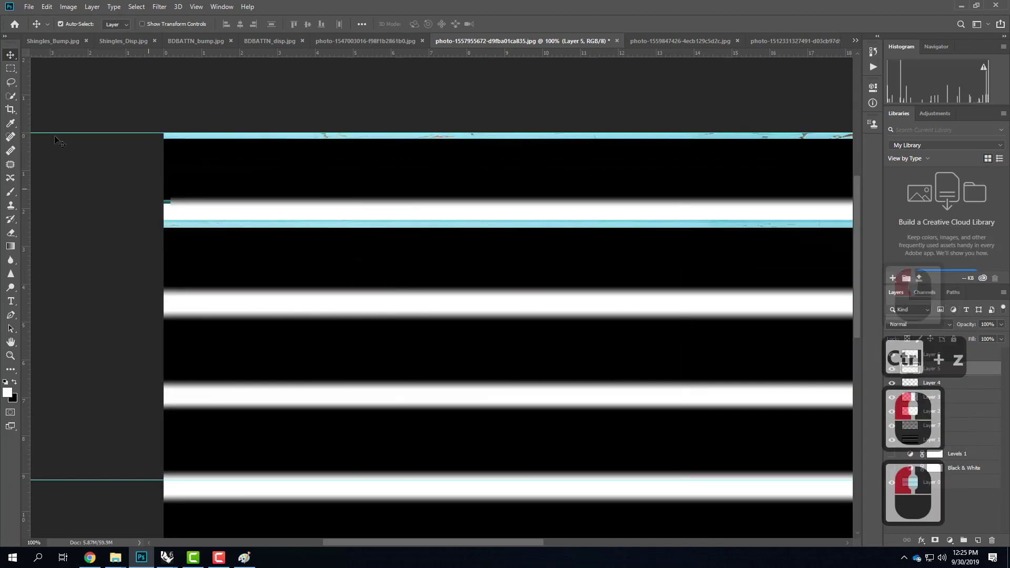
- Select the teal strip below the first white band, about 27.44 by 0.24 in, and fill it with a vertical gradient from white above to black below
left_click(11, 71)
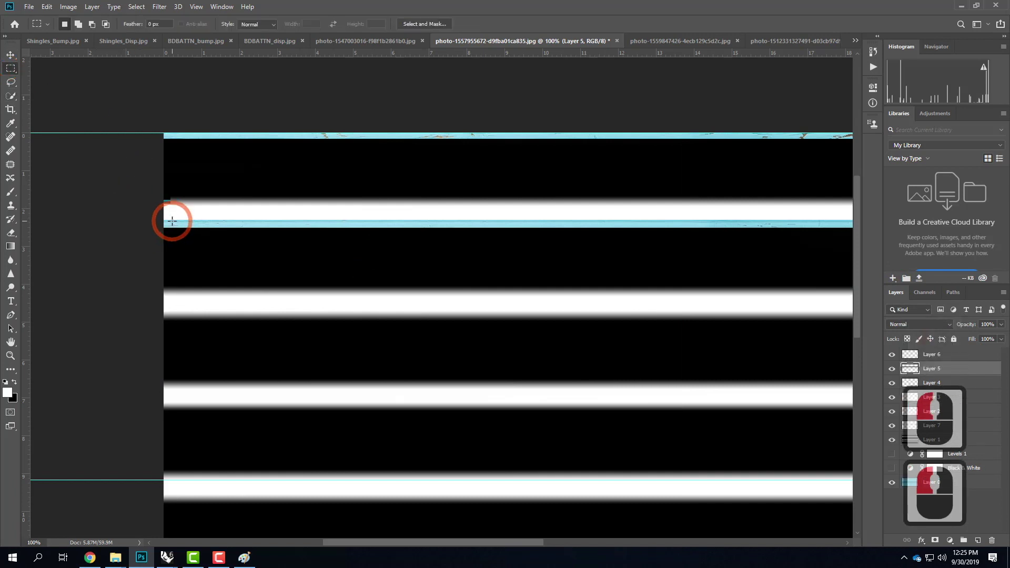
left_click_drag(162, 219, 684, 228)
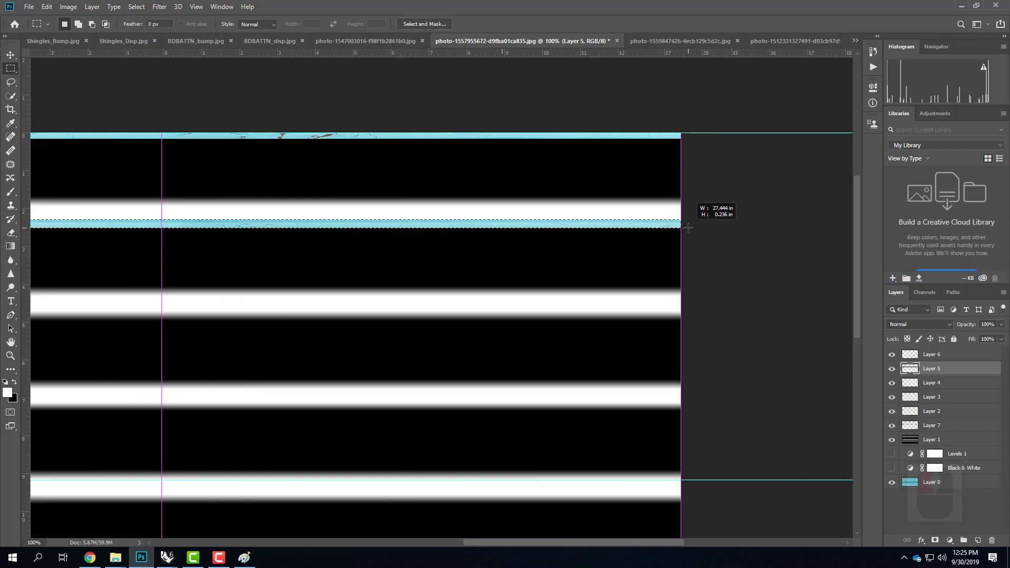
left_click(10, 246)
left_click_drag(112, 219, 113, 230)
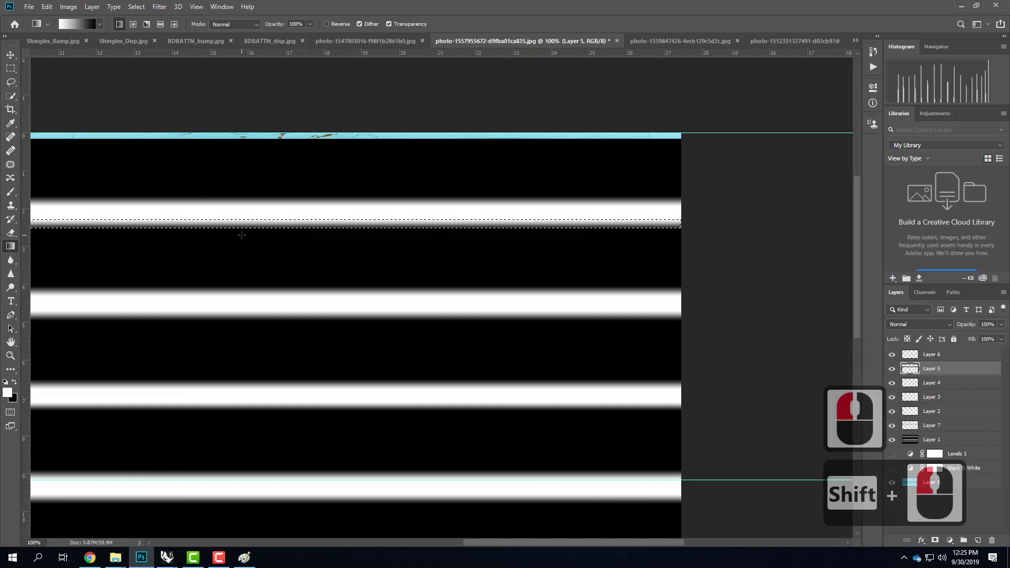
- Select the teal strip along the image's top edge across the full width and fill it with a vertical gradient from white above to black below
left_click(10, 69)
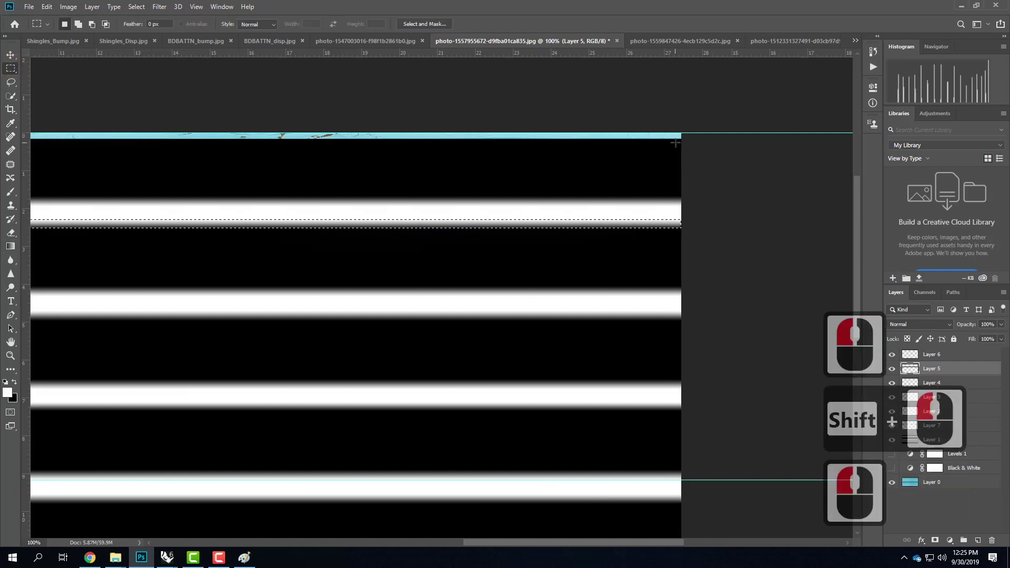
left_click_drag(681, 139, 18, 133)
left_click_drag(1, 92, 177, 108)
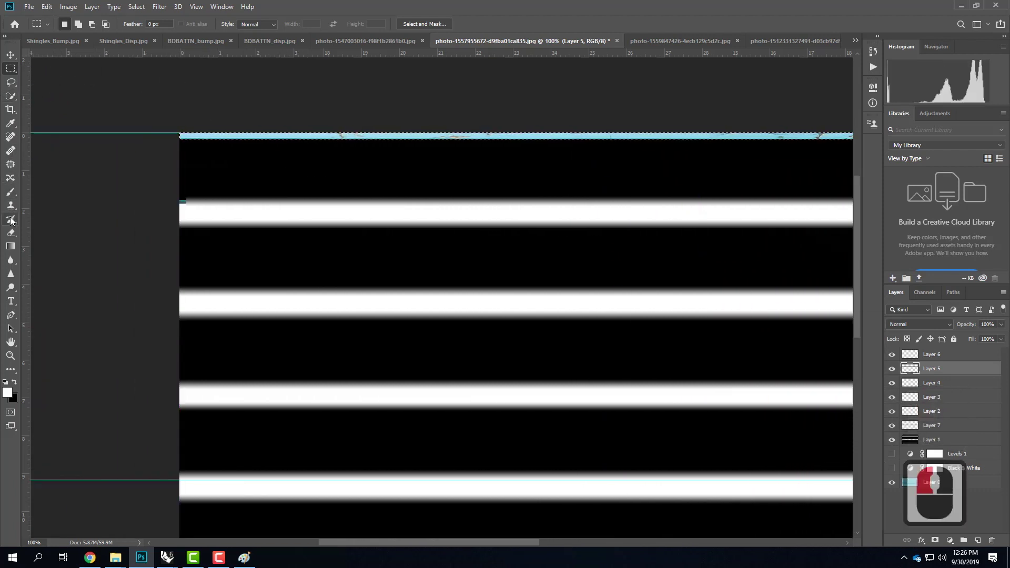
left_click(11, 246)
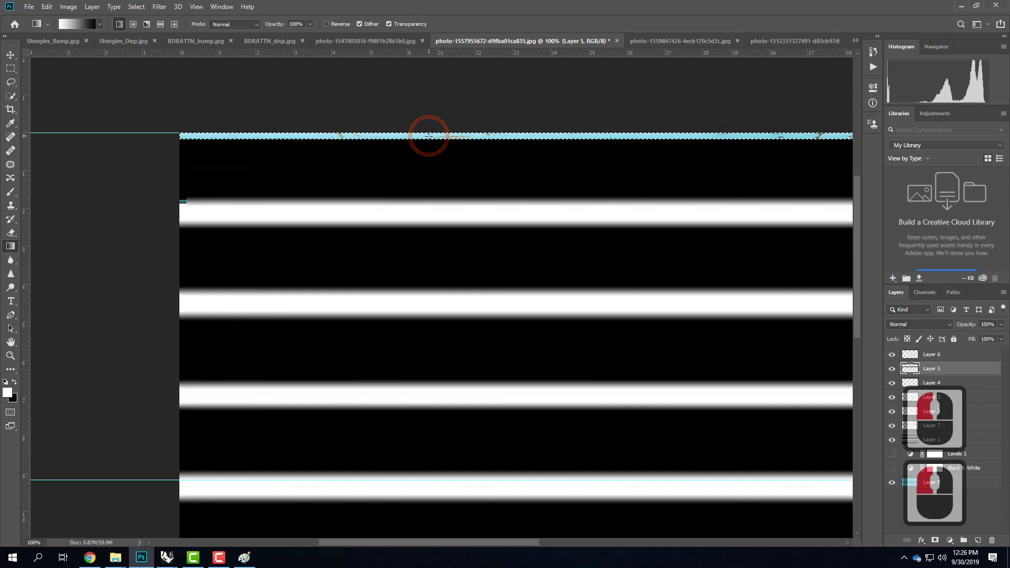
left_click_drag(431, 139, 444, 131)
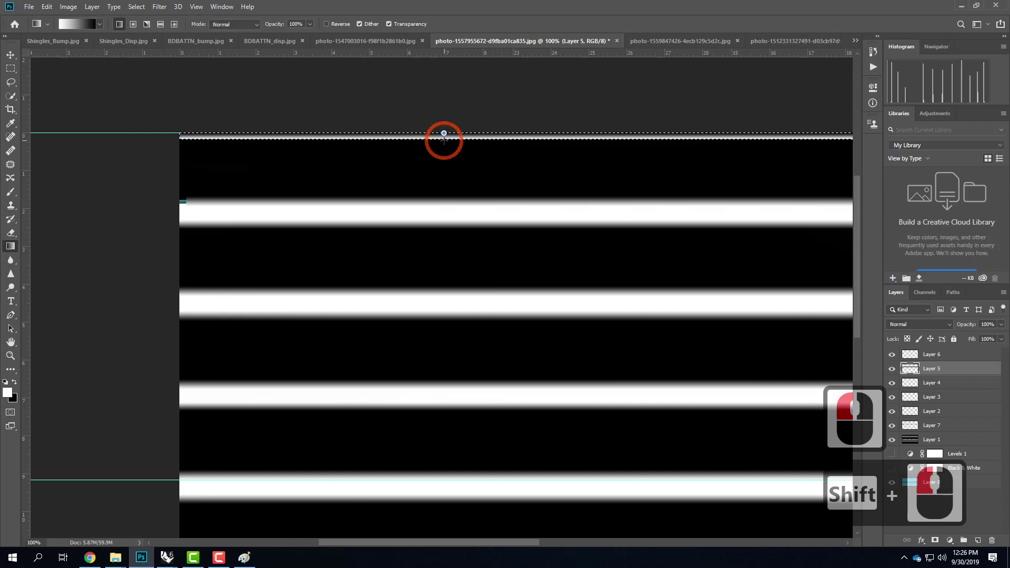
left_click_drag(445, 133, 498, 144, "shift")
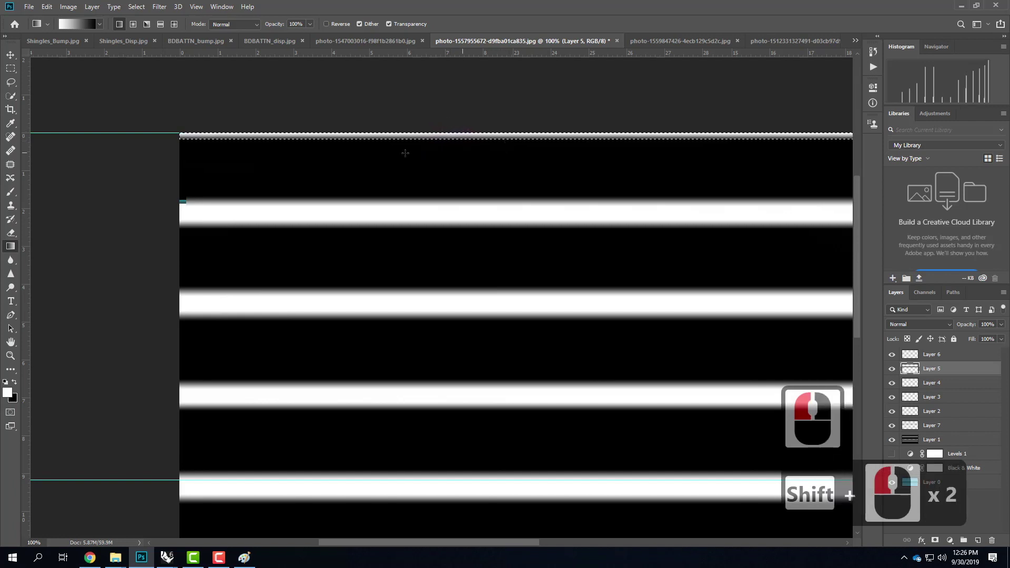
- Check the finished stripes, fit the whole image in view and start exporting it as a JPG at 100% quality
scroll(201, 216, "down", 5)
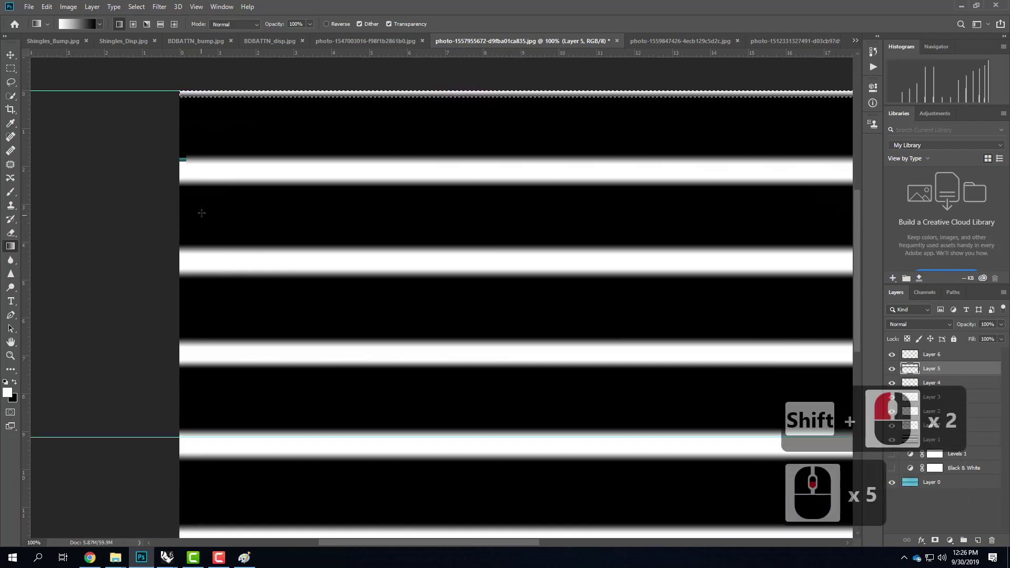
scroll(205, 213, "down", 19)
scroll(209, 210, "up", 14)
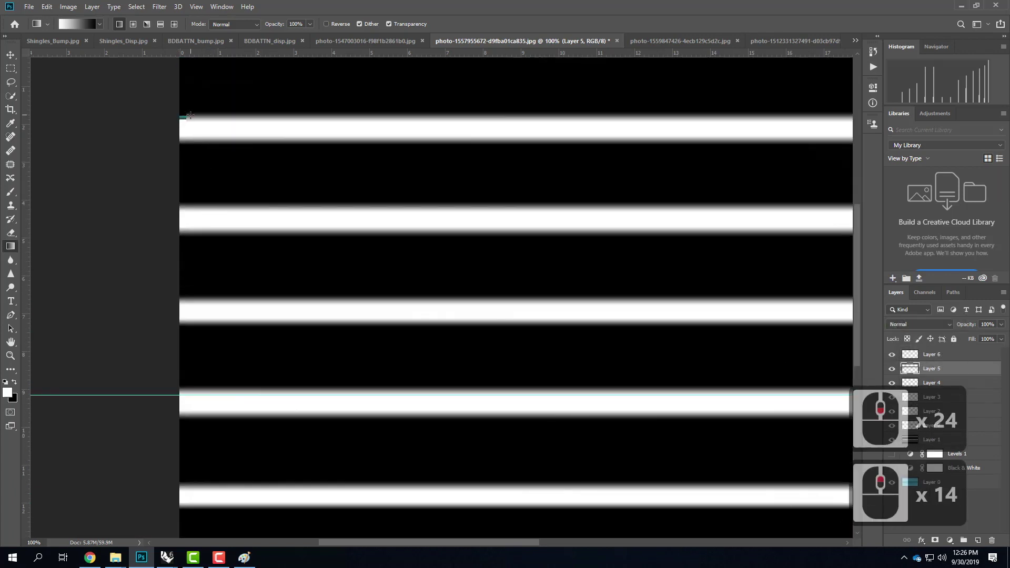
key("ctrl+0")
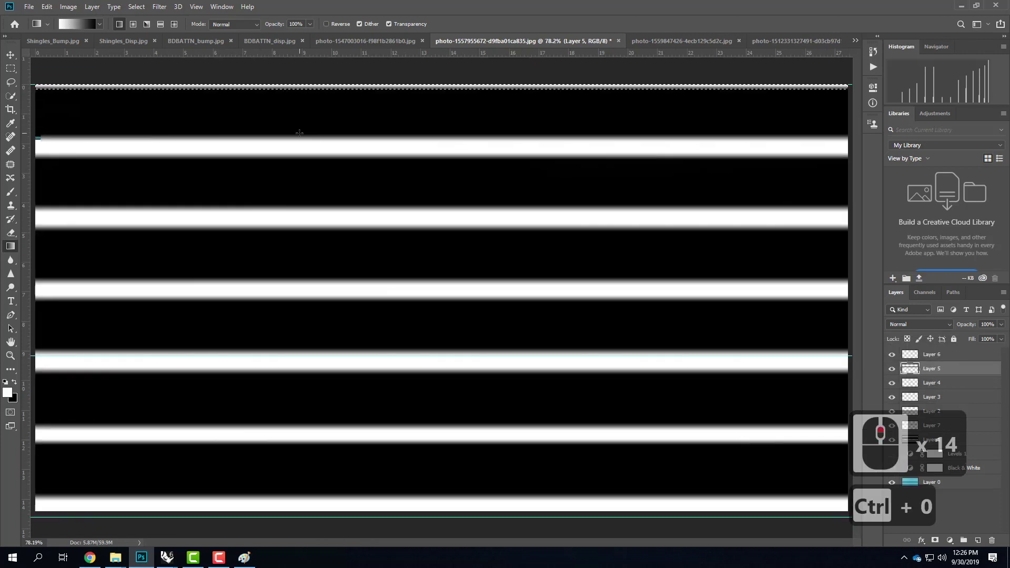
left_click(31, 8)
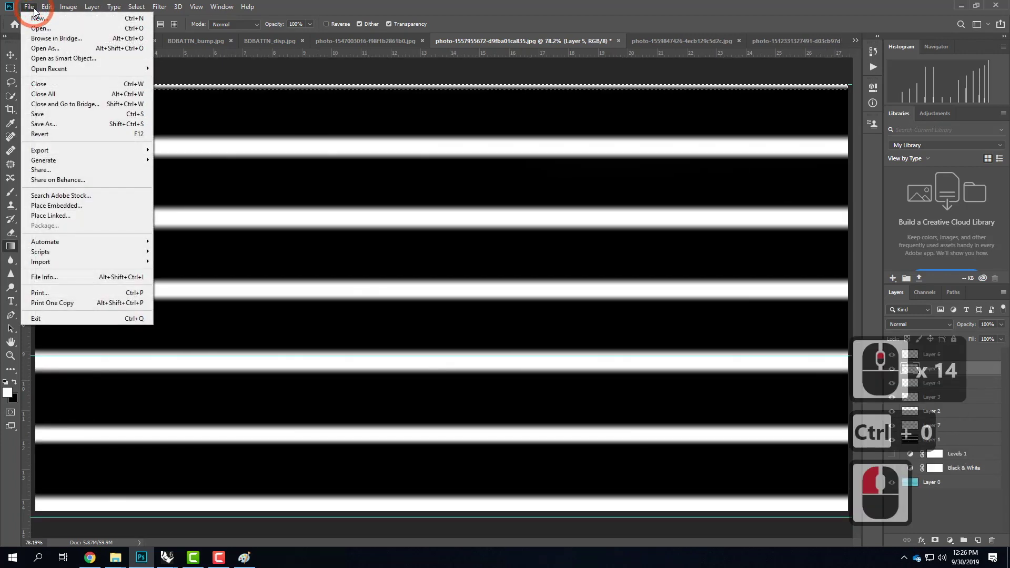
mouse_move(105, 151)
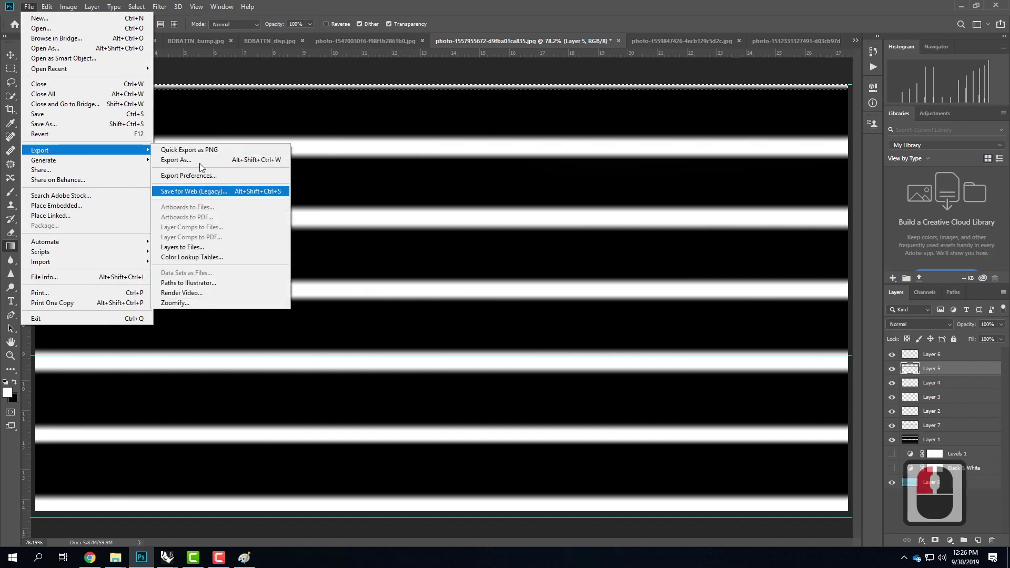
left_click(200, 158)
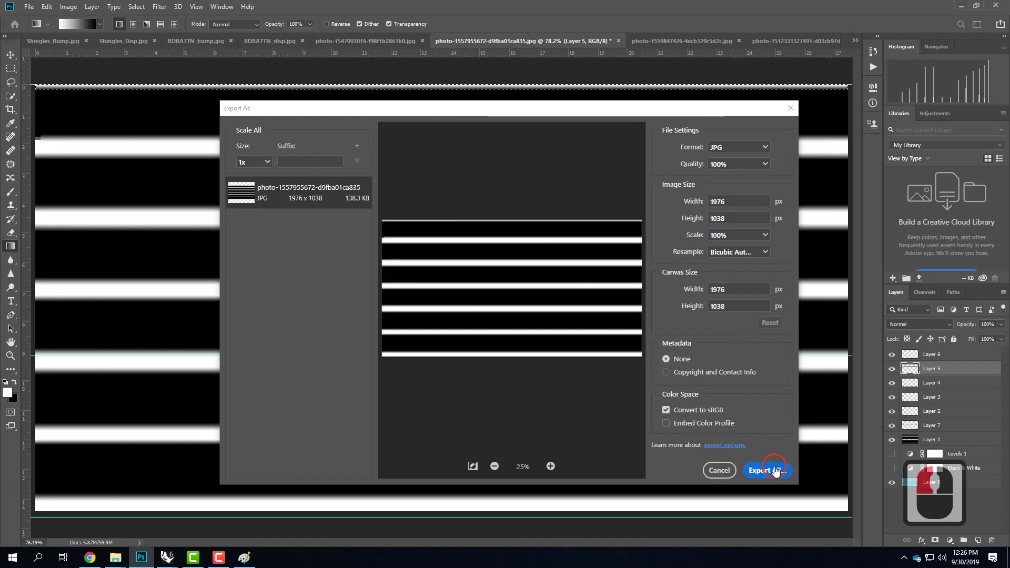
left_click(774, 468)
- Save the exported image in the BlueSiding folder as bluesiding_displacement.jpg
left_click(181, 73)
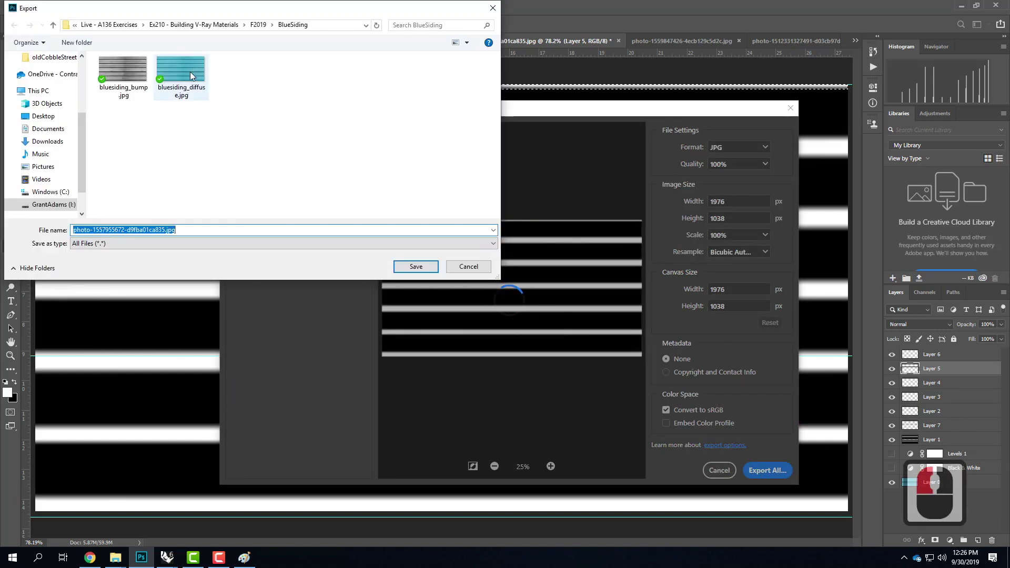
left_click(123, 230)
left_click(124, 230)
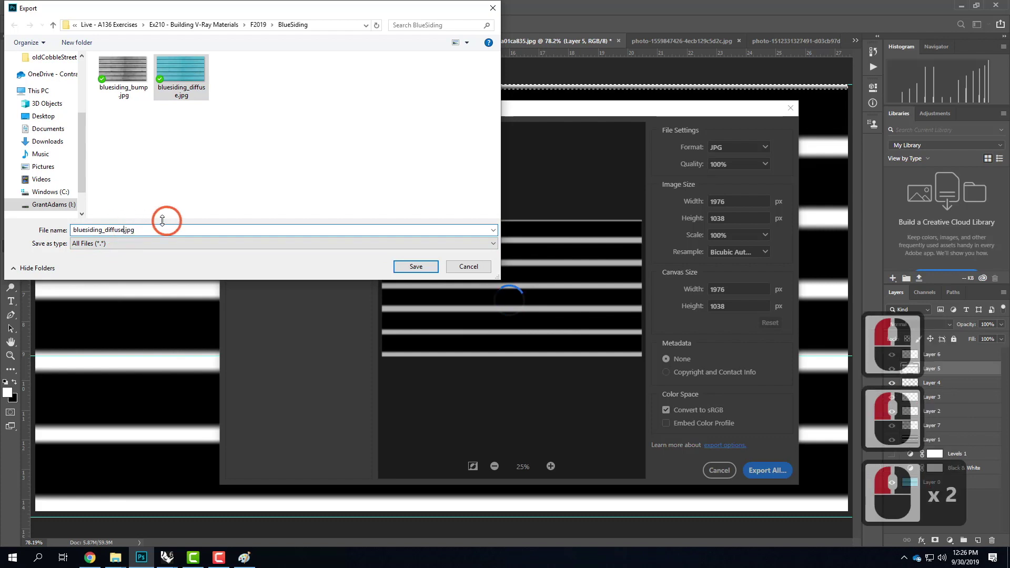
key("BackSpace")
key("BackSpace")
key("BackSpace")
key("BackSpace")
key("BackSpace")
key("BackSpace")
key("BackSpace")
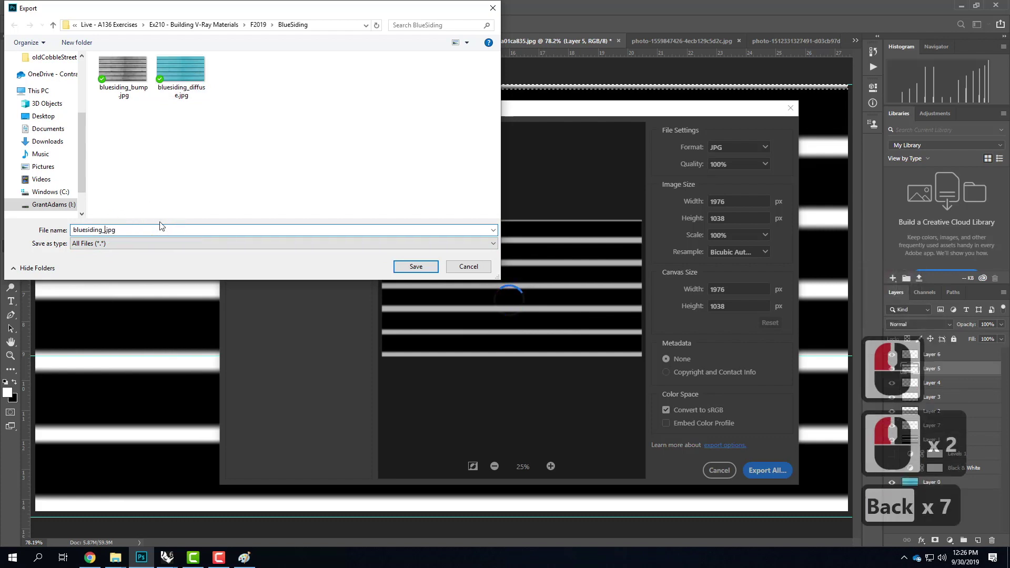
type("displ")
type("acement")
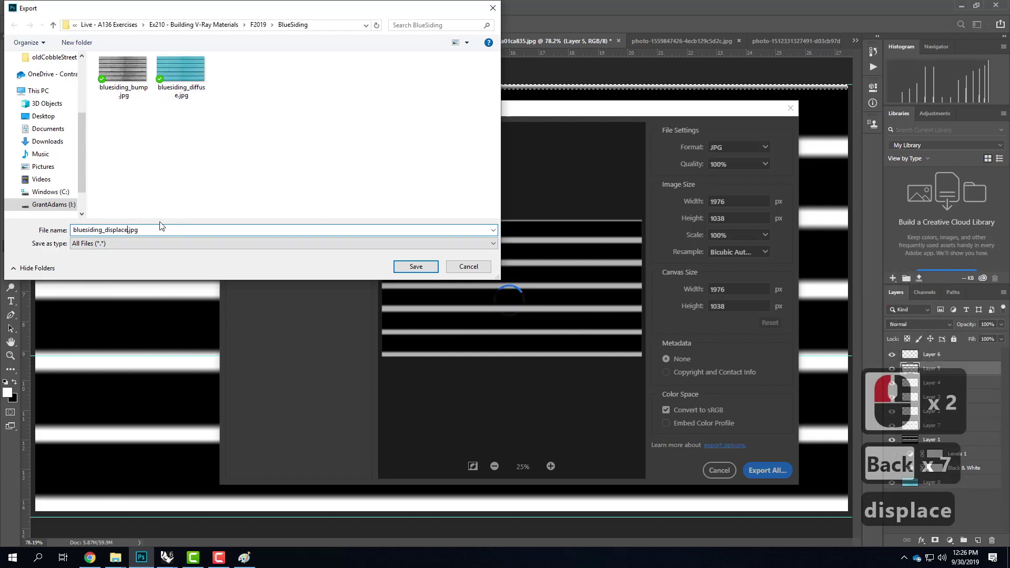
left_click(416, 267)
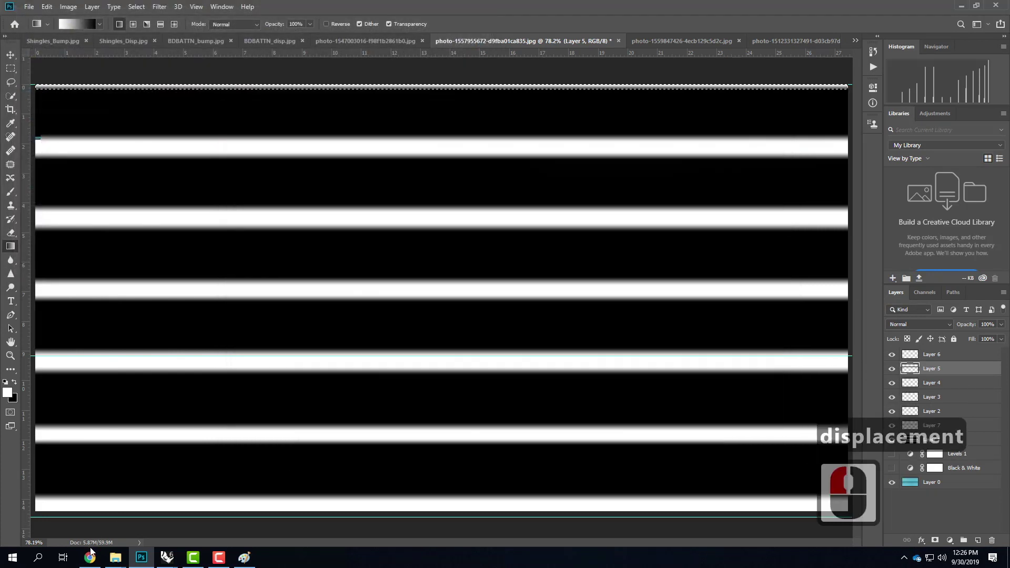
- Switch to Rhino, bringing up the V-Ray frame buffer, and open the Blue Siding material in the V-Ray Asset Editor
mouse_move(168, 558)
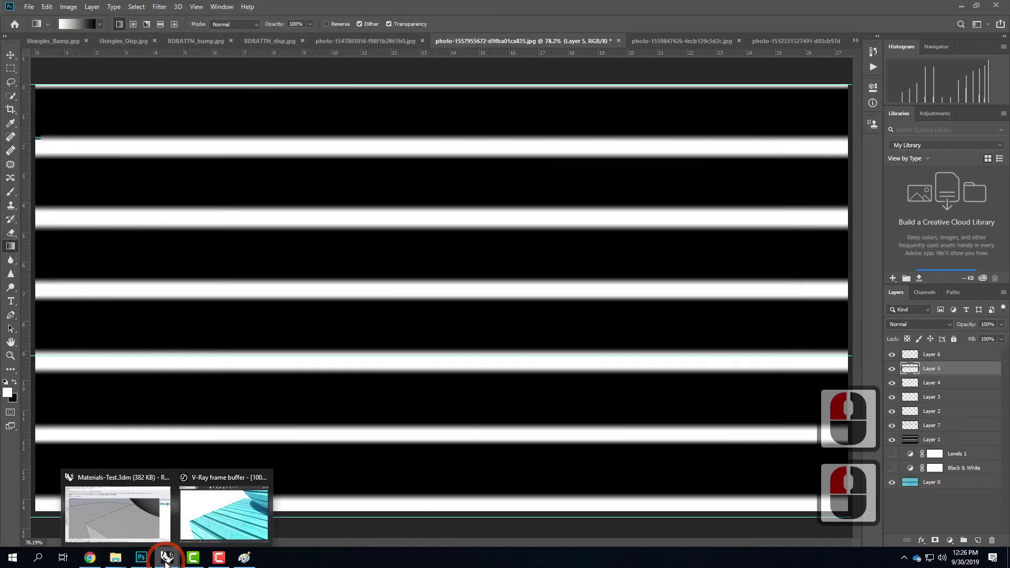
left_click(205, 511)
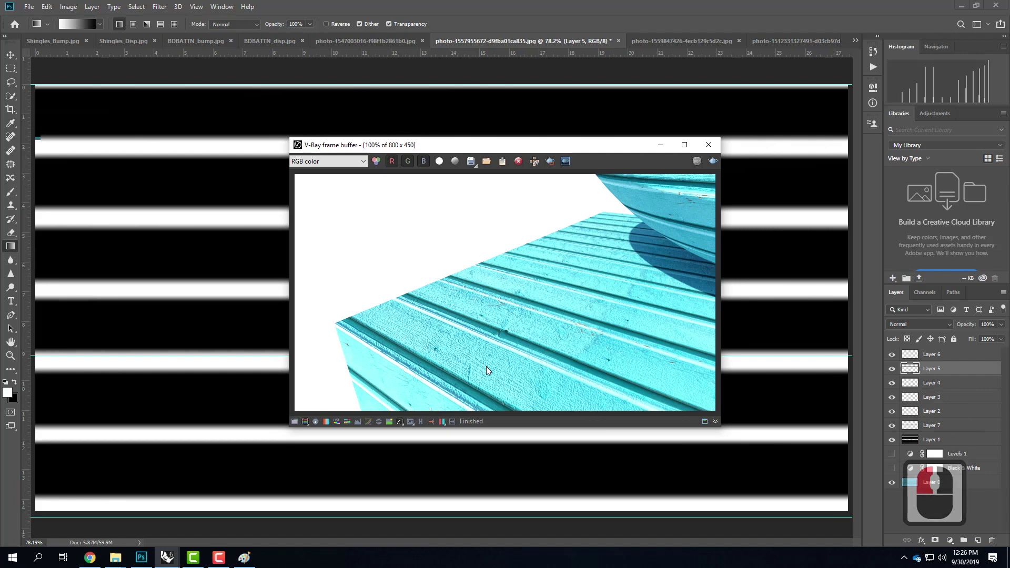
left_click(167, 556)
left_click(140, 514)
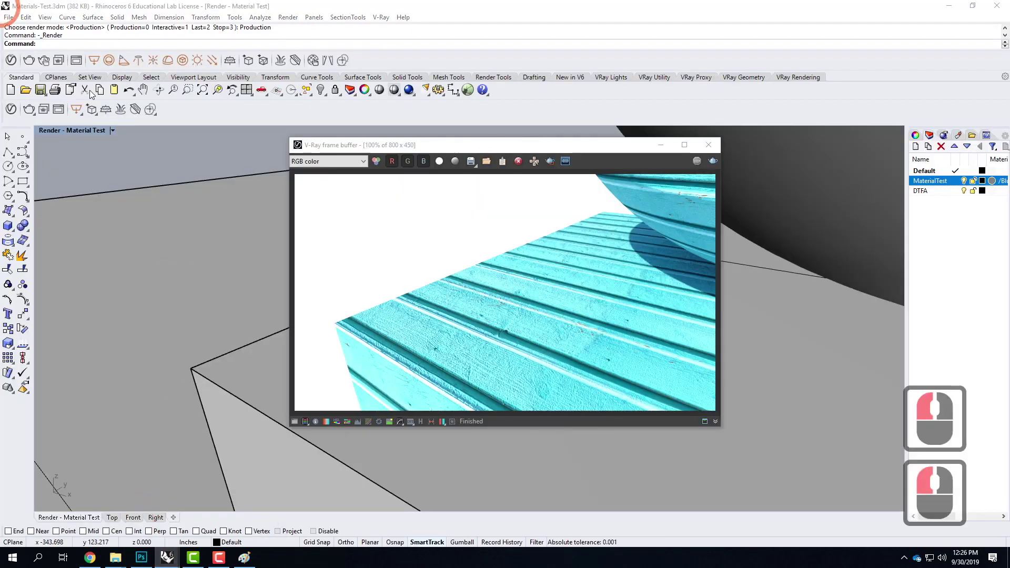
left_click(11, 109)
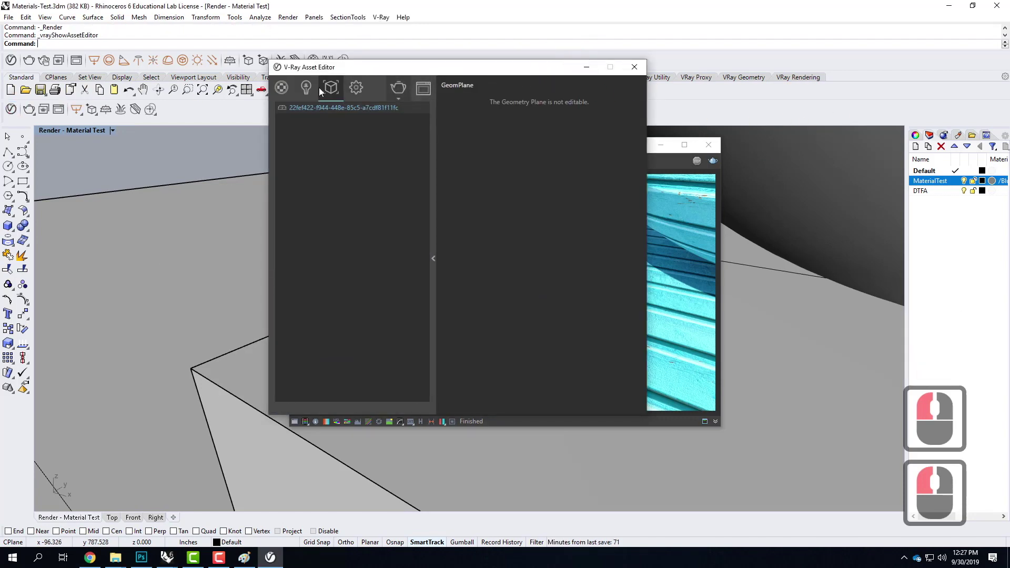
left_click(285, 87)
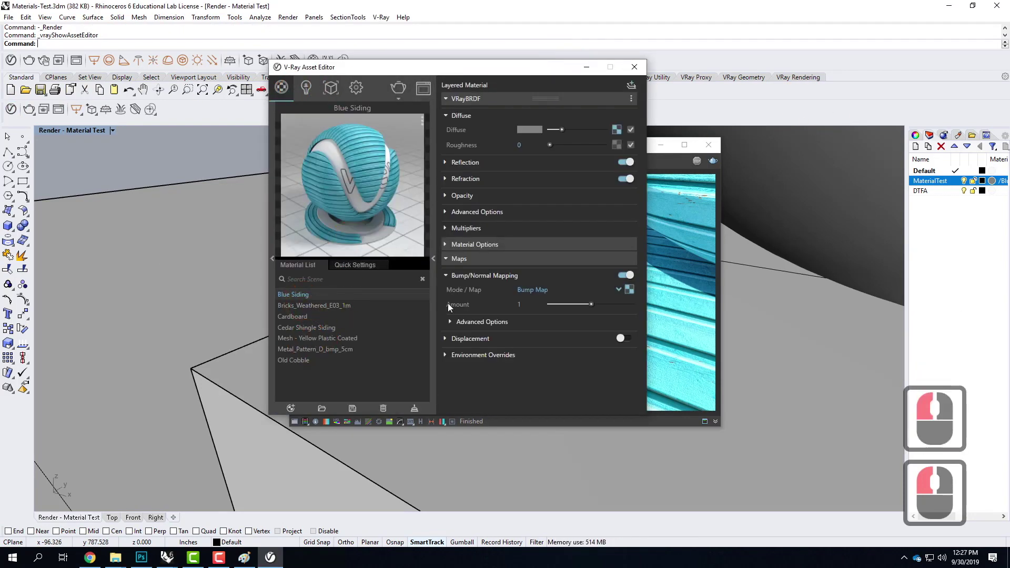
- Collapse the bump settings and enable Displacement in the Blue Siding material's maps
left_click(445, 275)
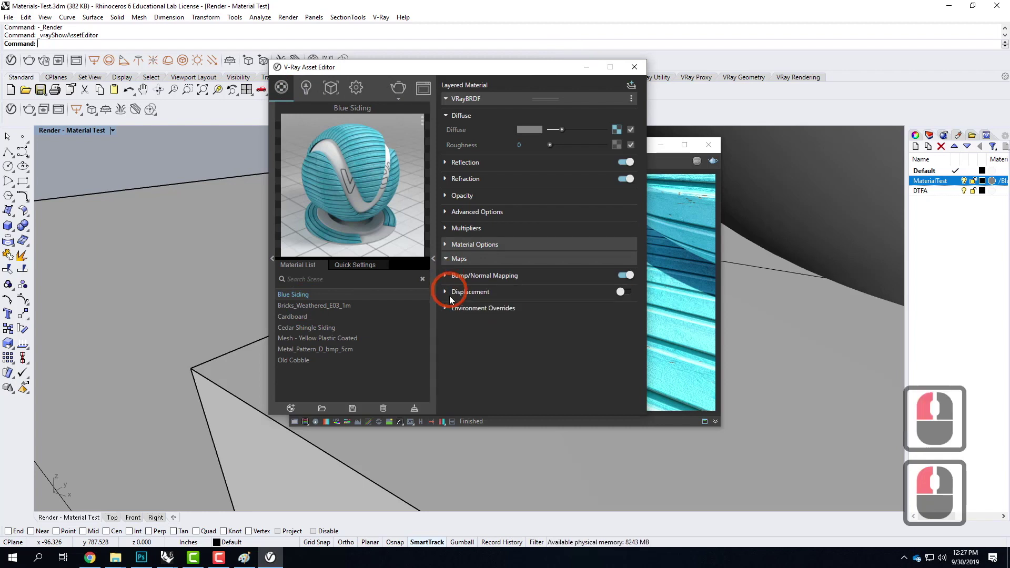
left_click(554, 293)
left_click(624, 292)
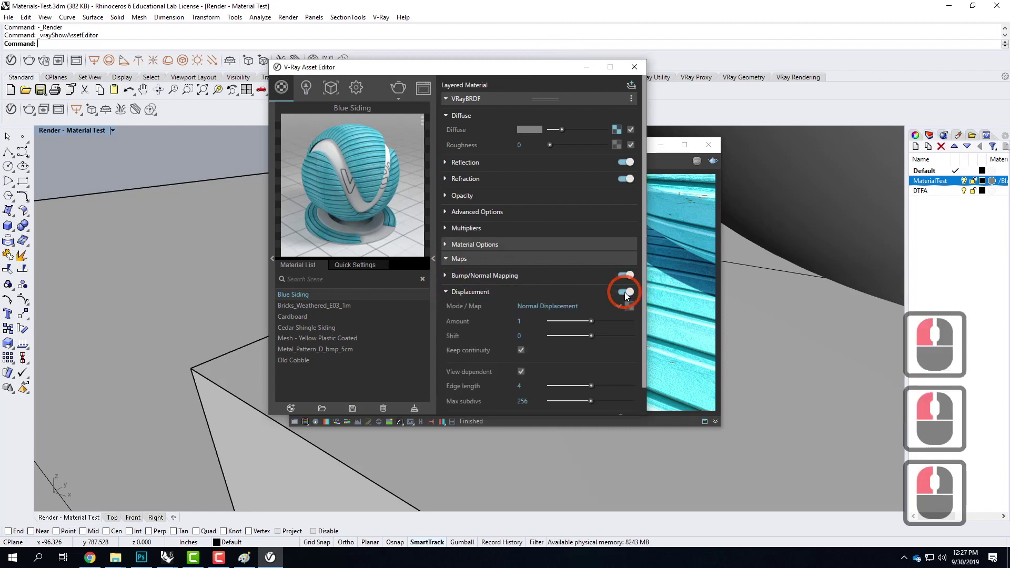
- Load bluesiding_displacement.jpg from the BlueSiding folder as the bitmap for the Blue Siding material's displacement map
left_click(629, 307)
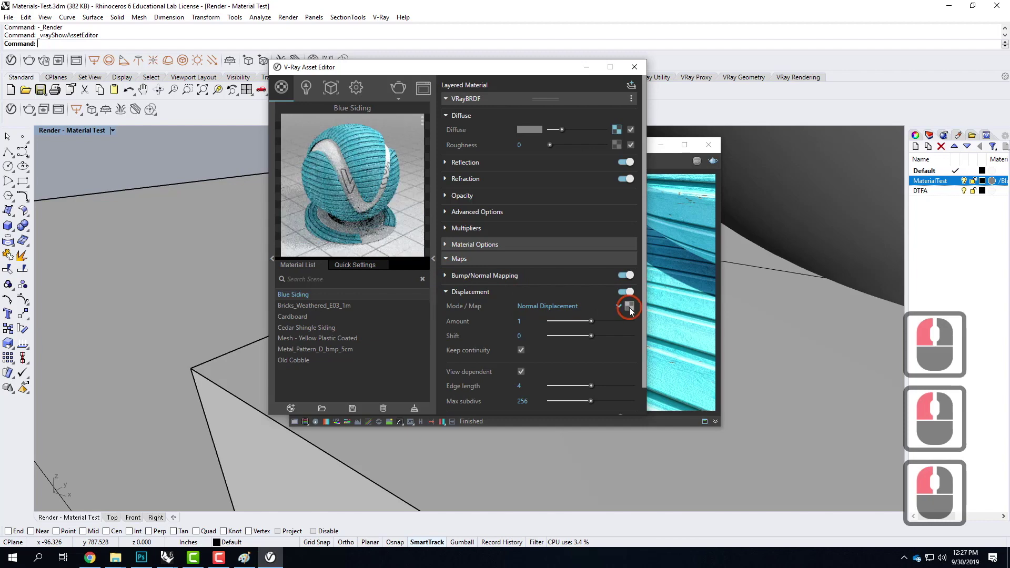
left_click(312, 105)
left_click_drag(369, 86, 357, 406)
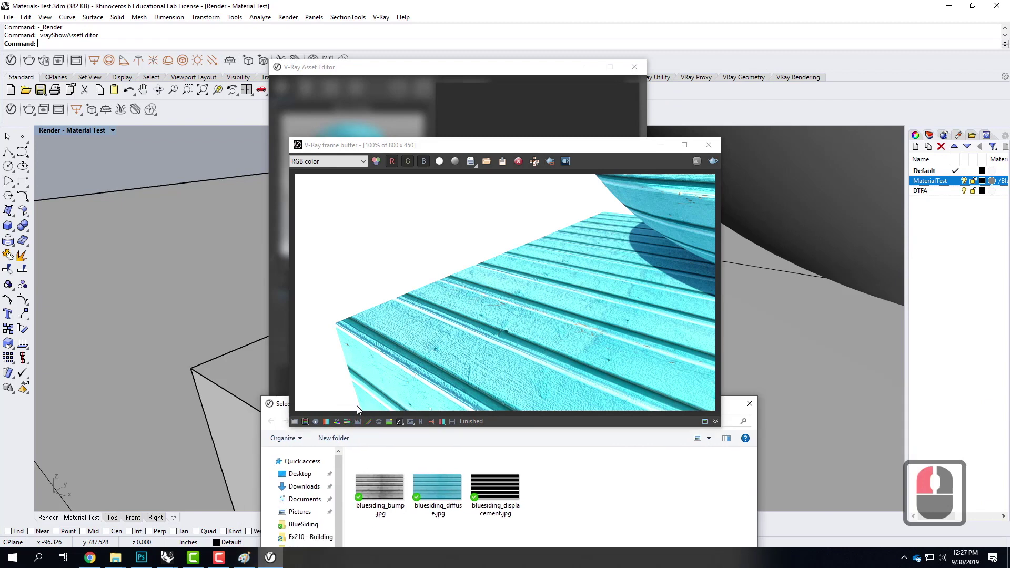
double_click(496, 488)
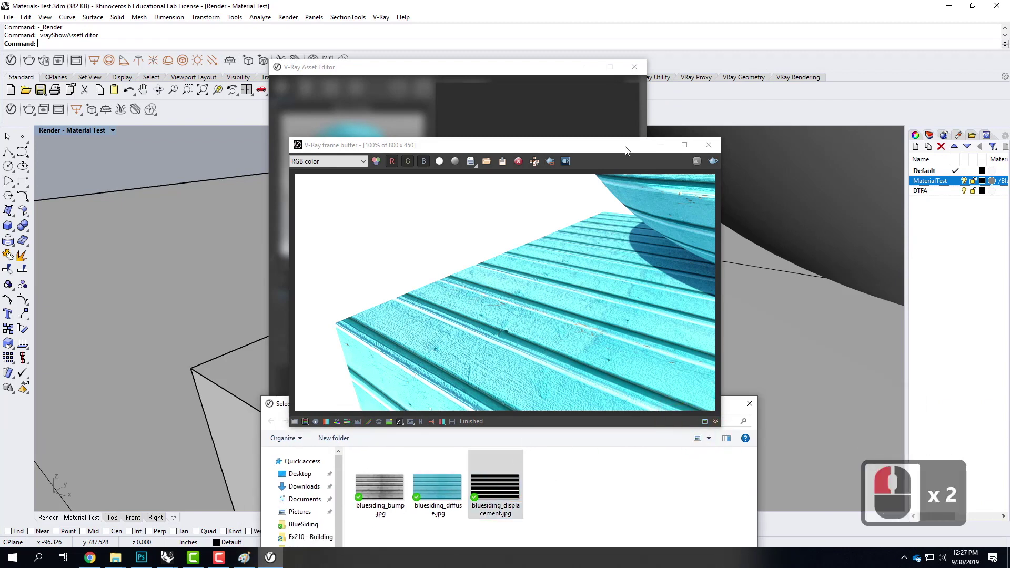
left_click_drag(729, 405, 802, 143)
left_click(757, 402)
left_click(740, 142)
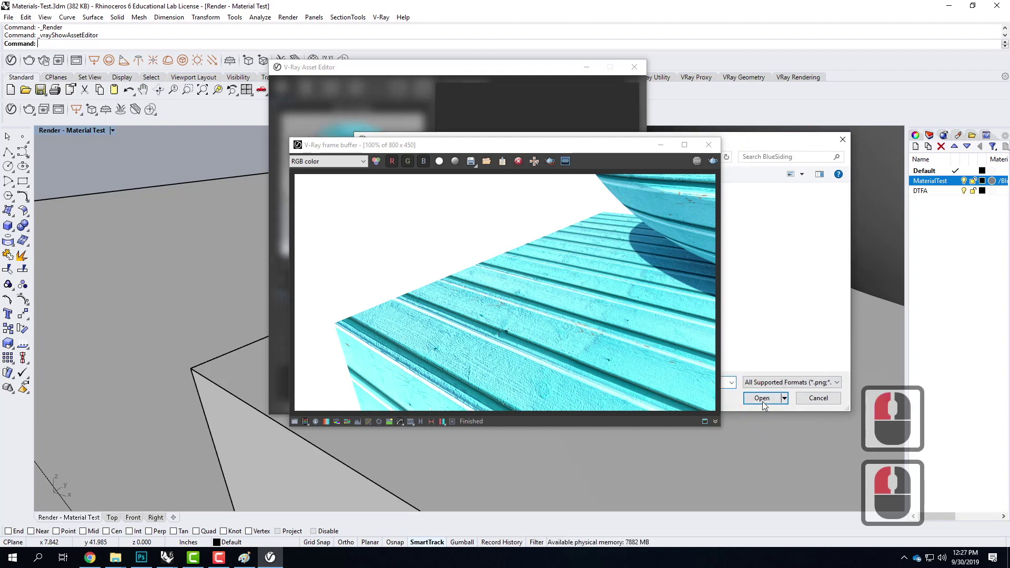
left_click(762, 403)
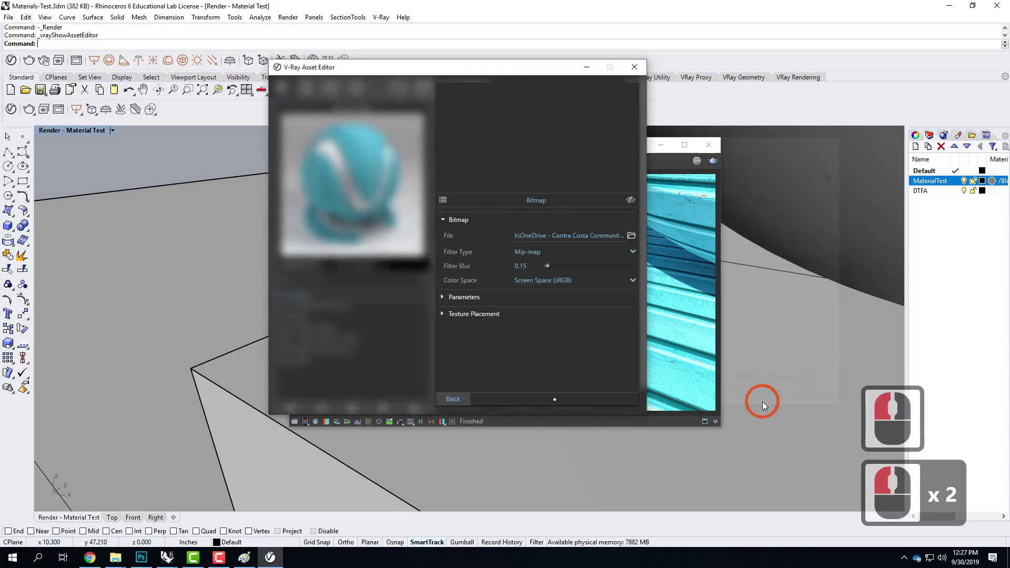
left_click(458, 399)
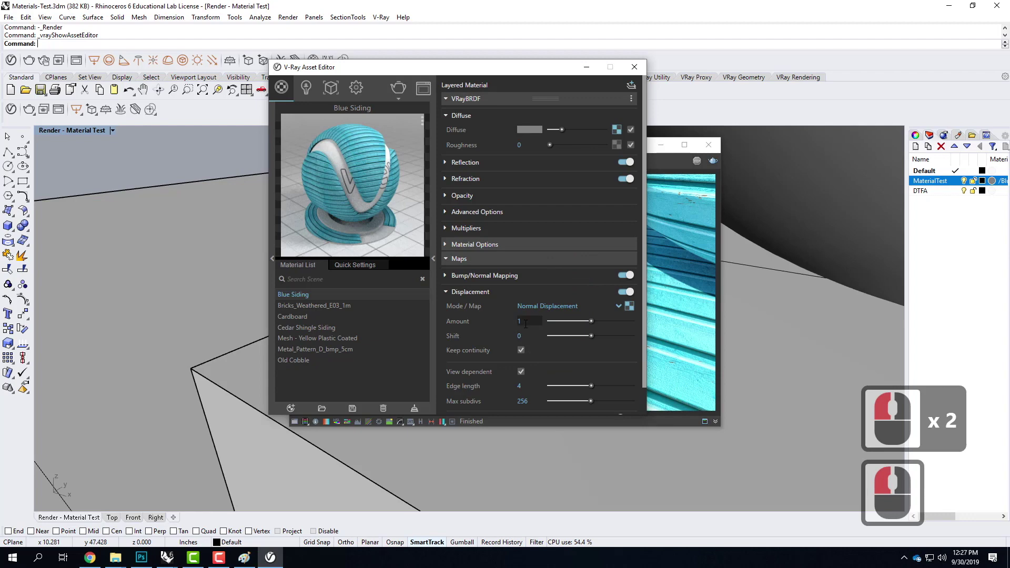
- Set the Blue Siding material's displacement amount to 0.5
left_click_drag(526, 322, 477, 308)
type("0.5")
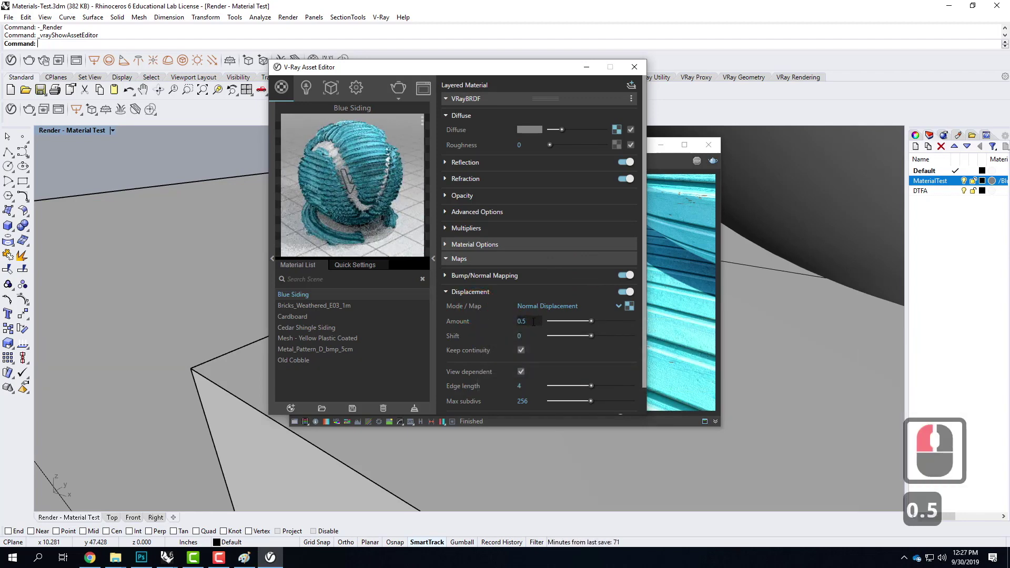
left_click(532, 321)
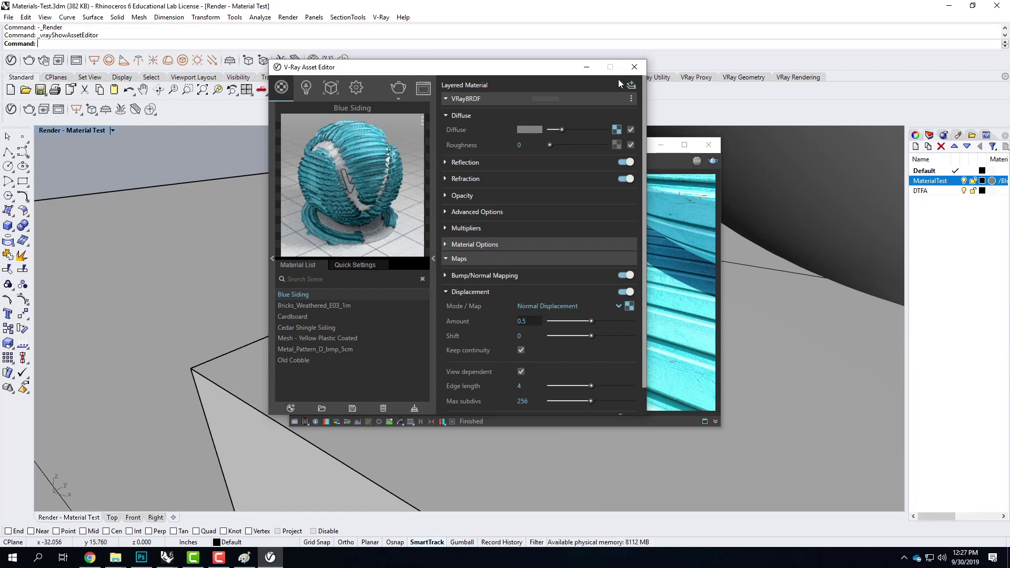
- Close the asset editor, test-render the displaced siding, then stop the render and close the frame buffer
left_click(635, 67)
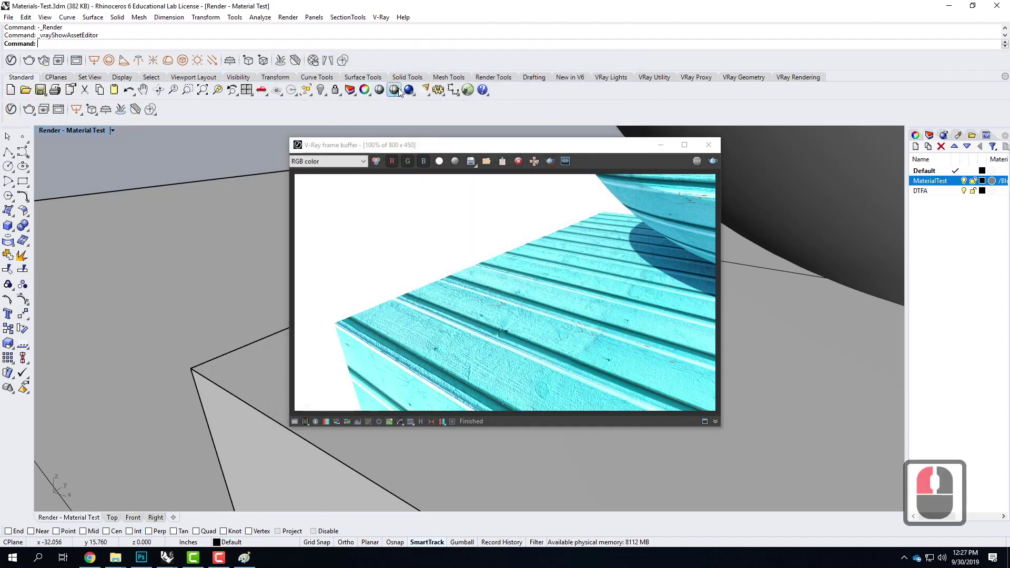
left_click(29, 109)
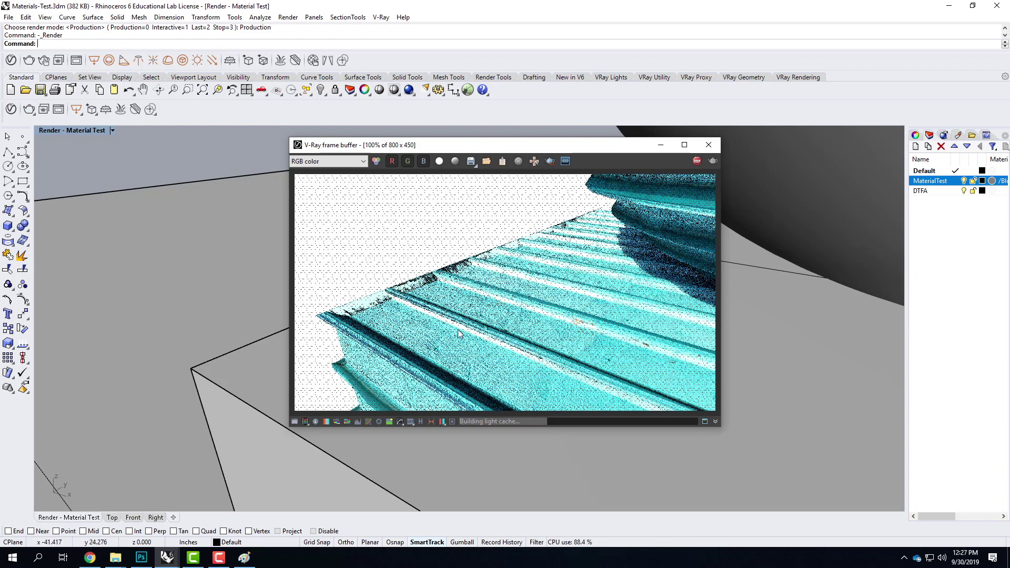
left_click(698, 161)
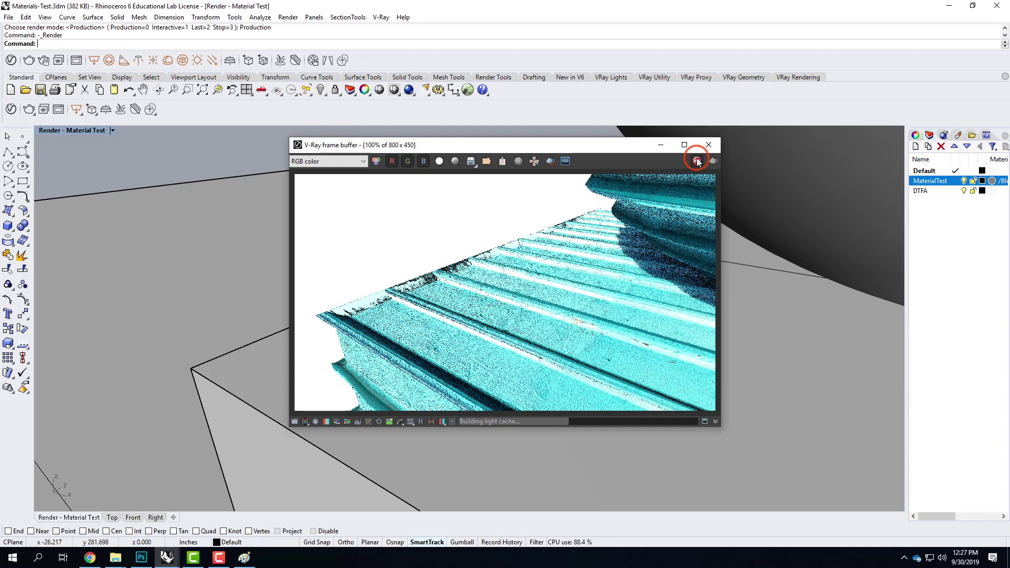
left_click(706, 145)
- Invert the texture of the Blue Siding displacement bitmap and set the displacement amount to 0.25
left_click(17, 110)
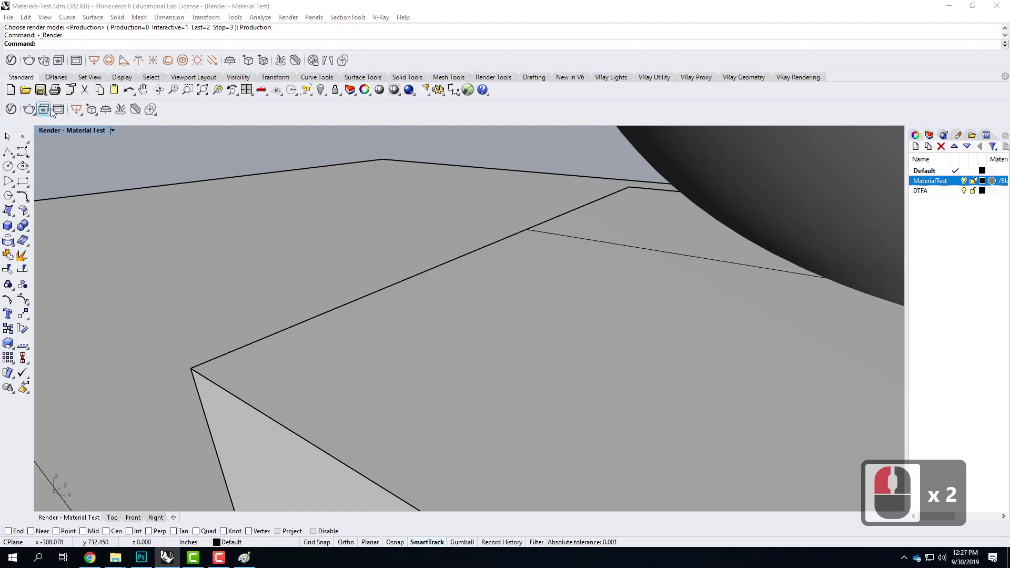
left_click(11, 109)
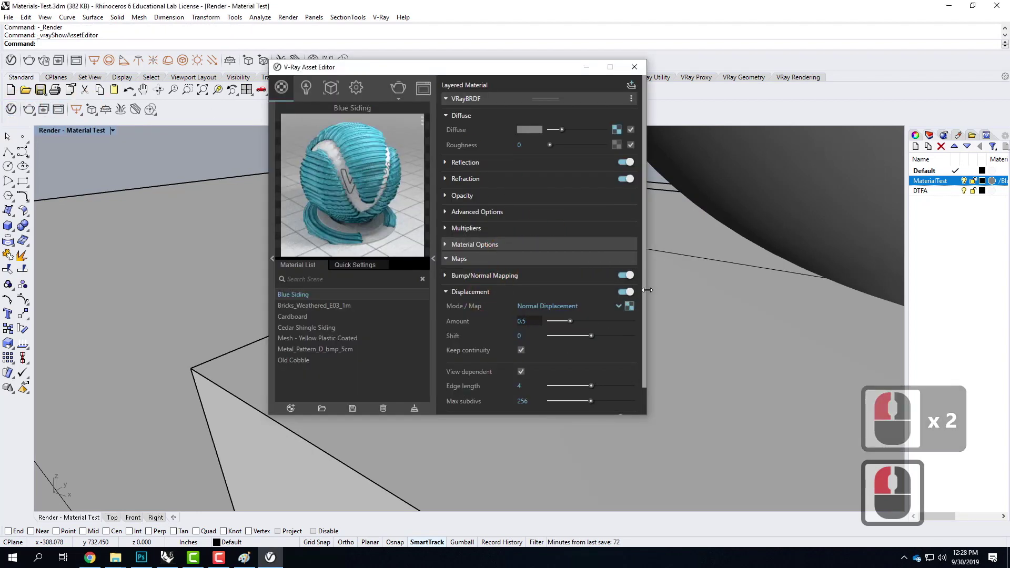
left_click_drag(645, 292, 647, 351)
left_click(648, 348)
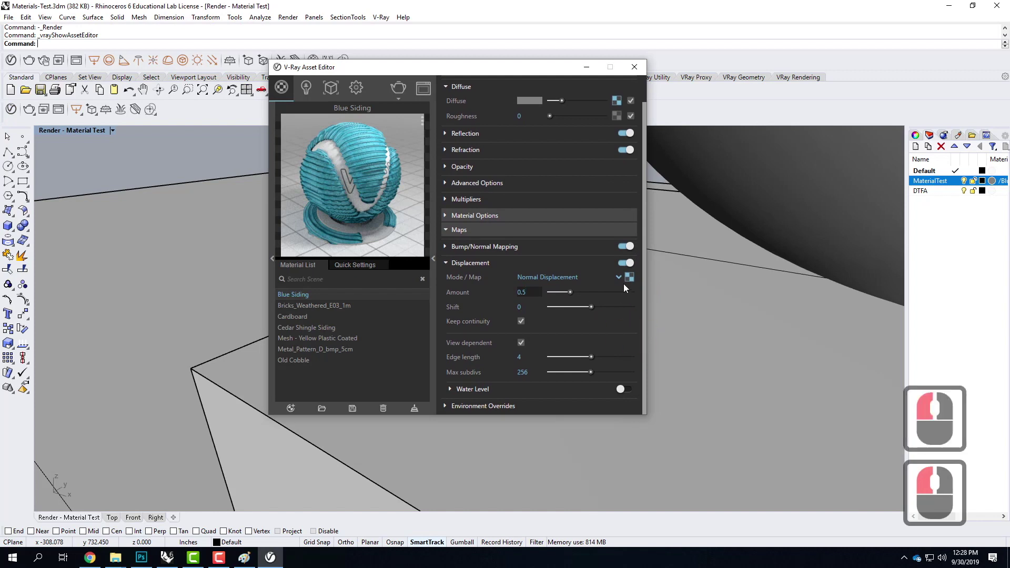
left_click(630, 278)
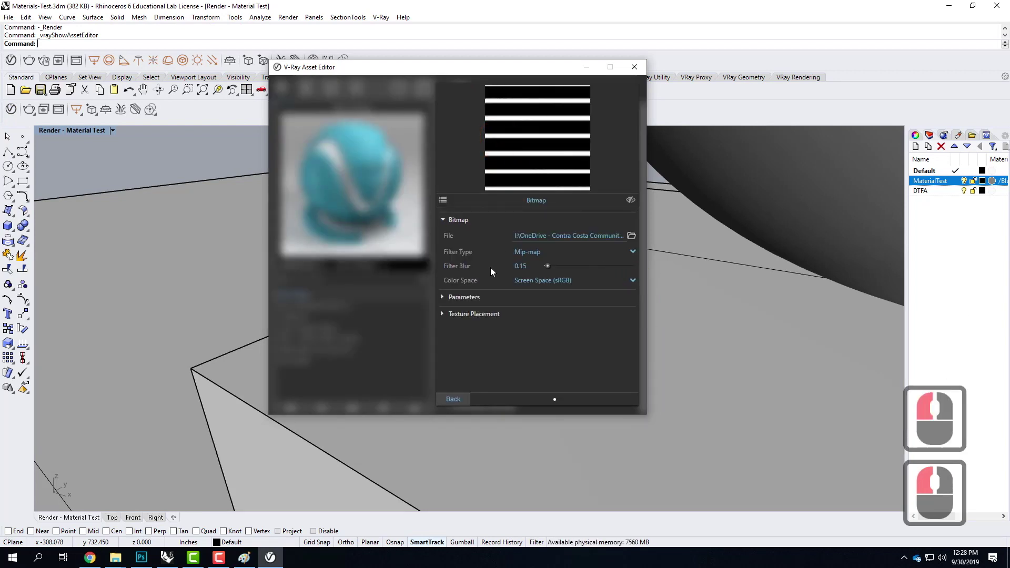
left_click(442, 298)
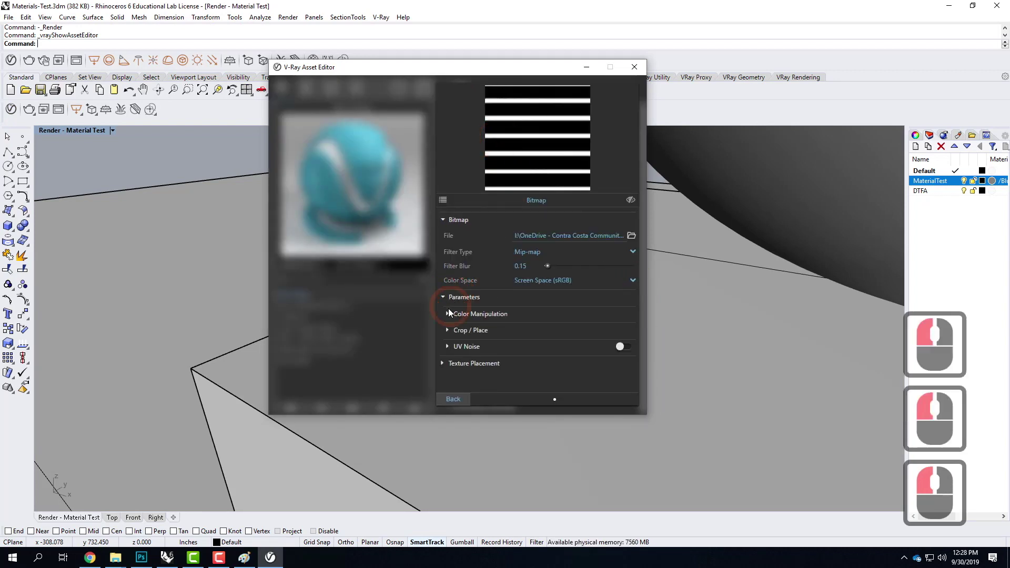
left_click(448, 315)
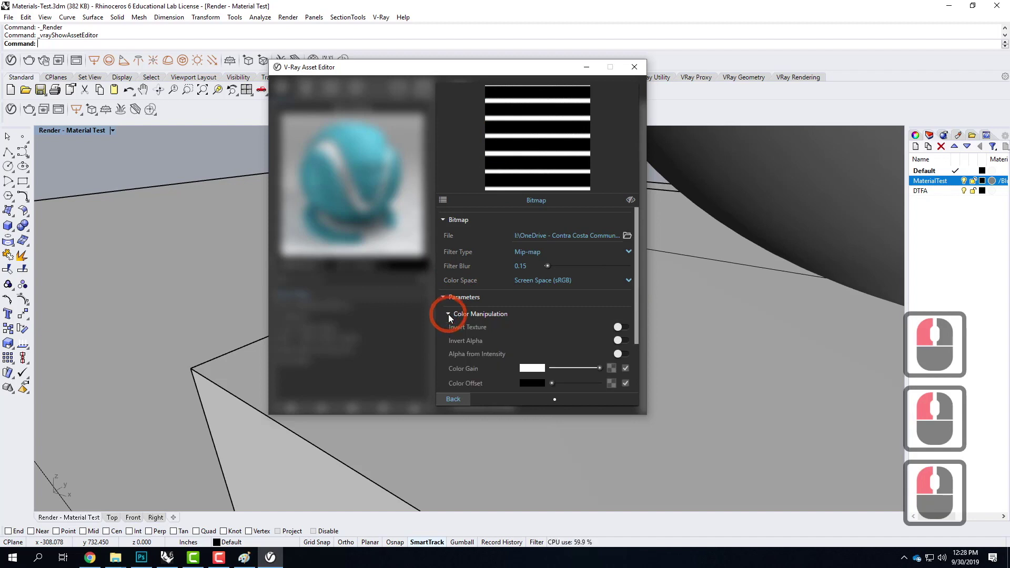
left_click(620, 327)
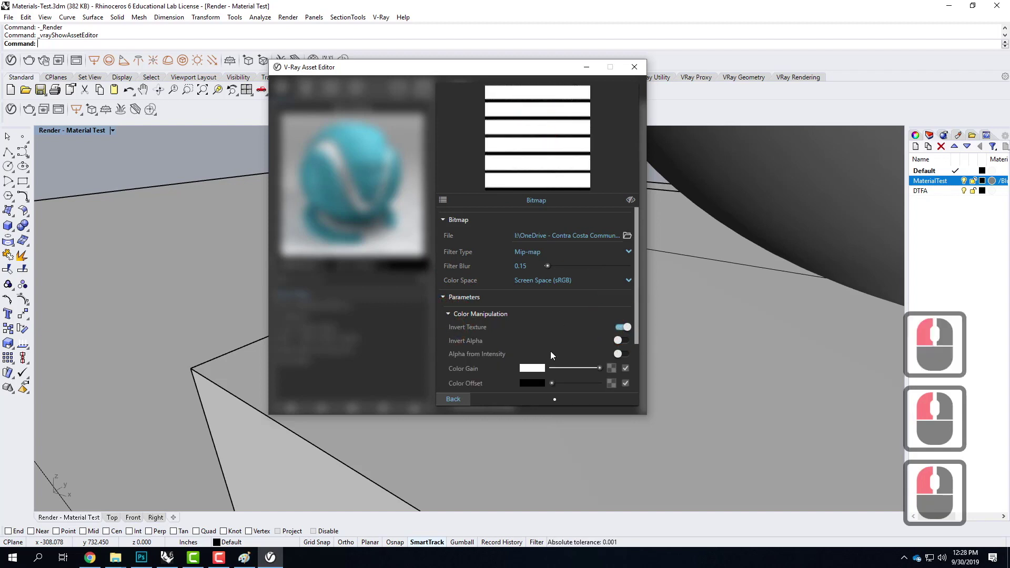
left_click(460, 400)
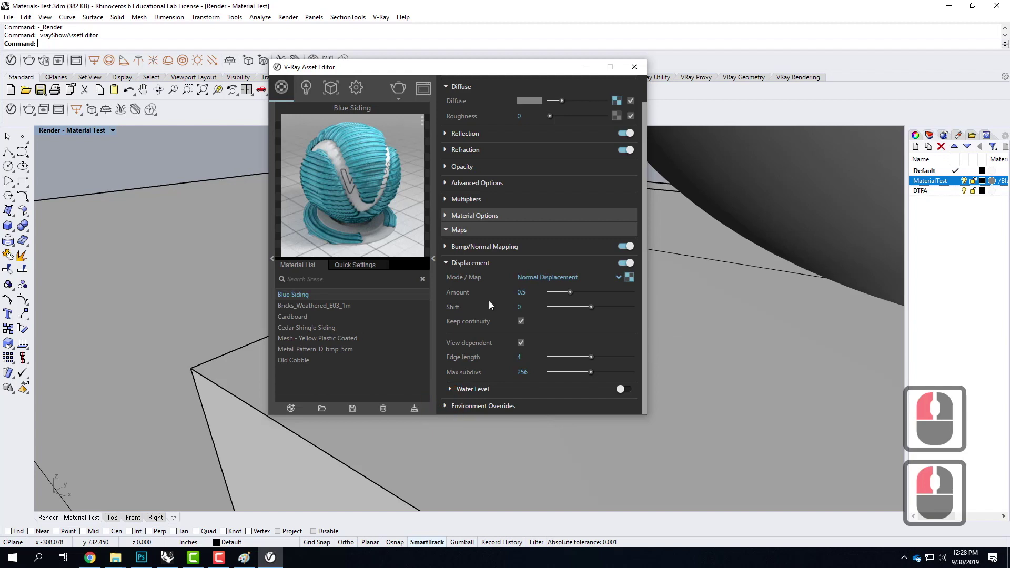
double_click(520, 293)
type("0.25")
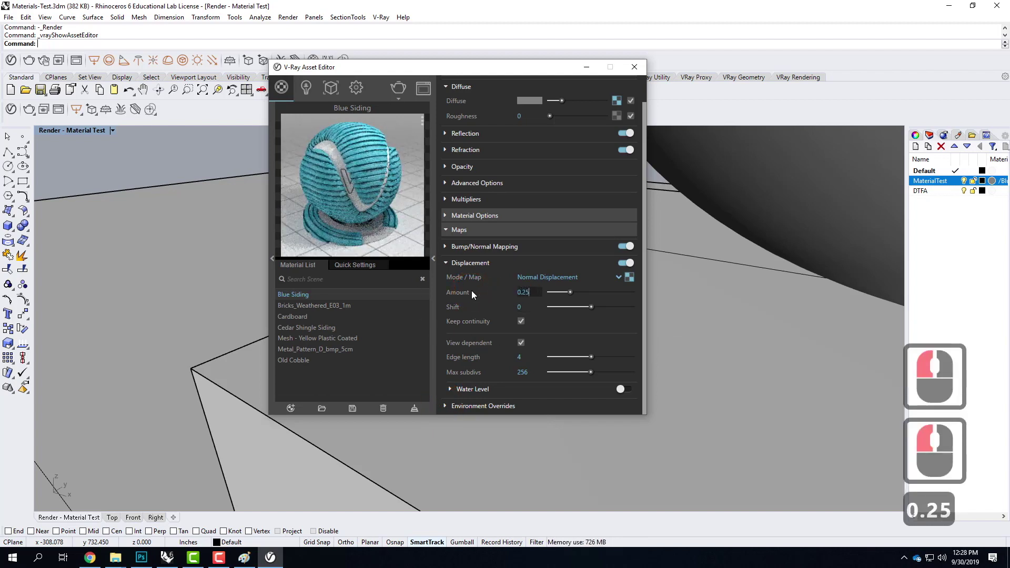
- Render the viewport to check the inverted displacement, then close the frame buffer and reopen the V-Ray Asset Editor
left_click(634, 67)
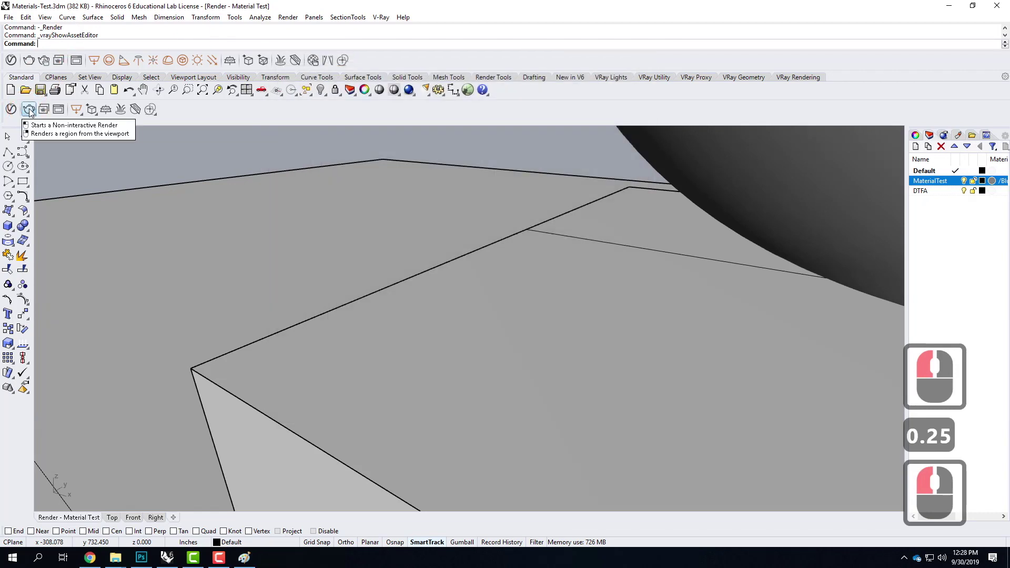
left_click(29, 109)
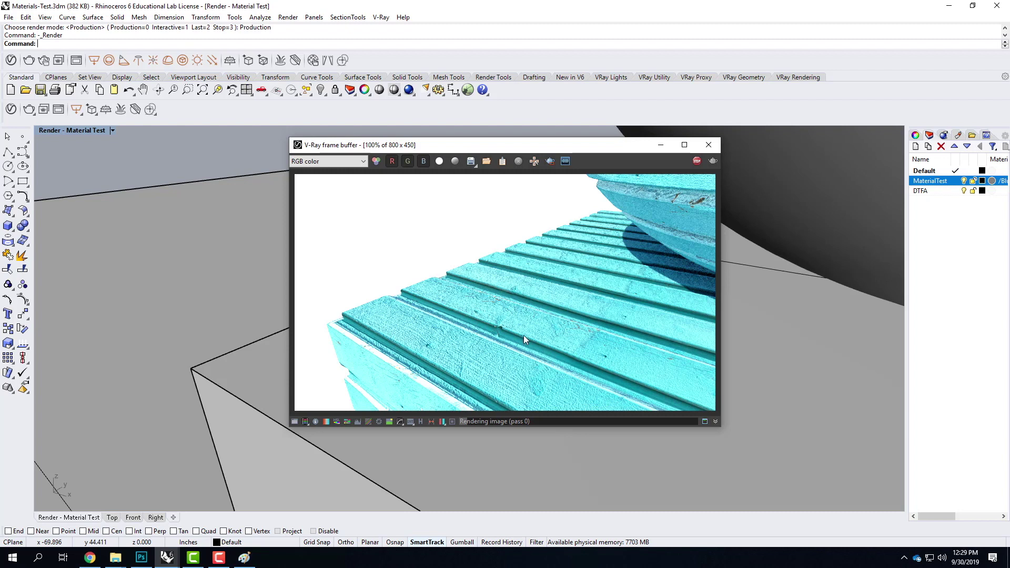
left_click(709, 145)
left_click(11, 110)
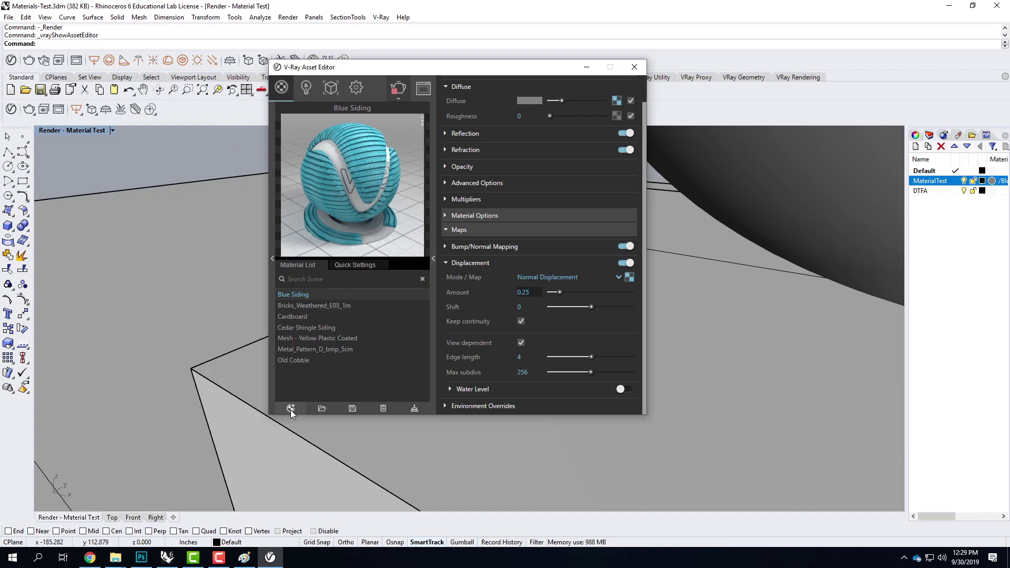
left_click(353, 410)
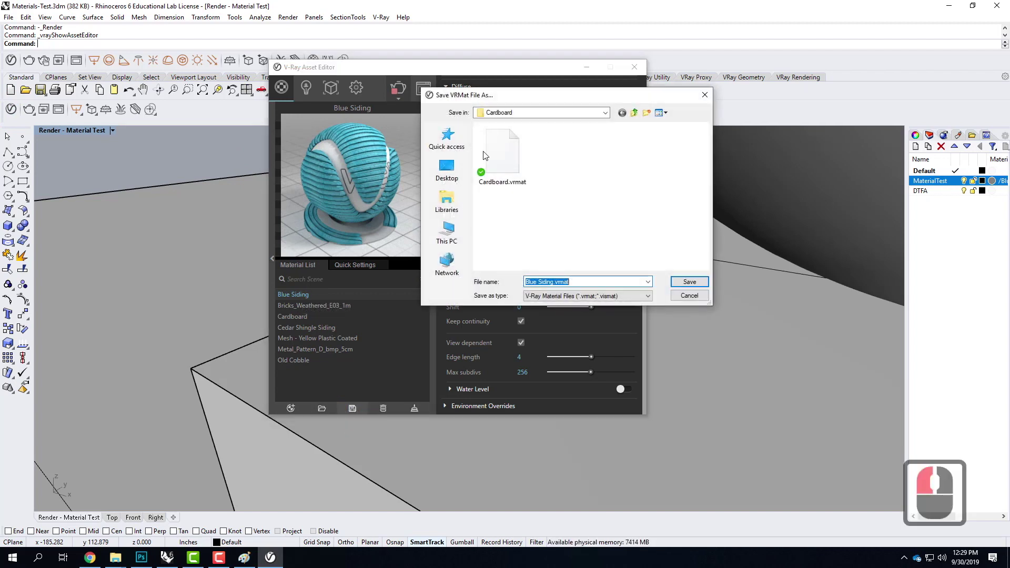
left_click(541, 112)
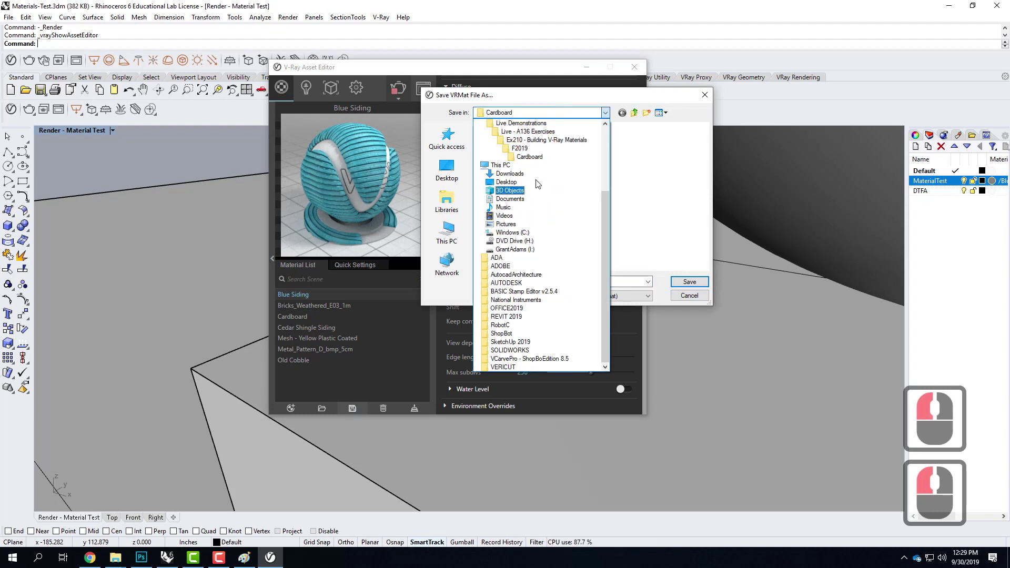
double_click(519, 140)
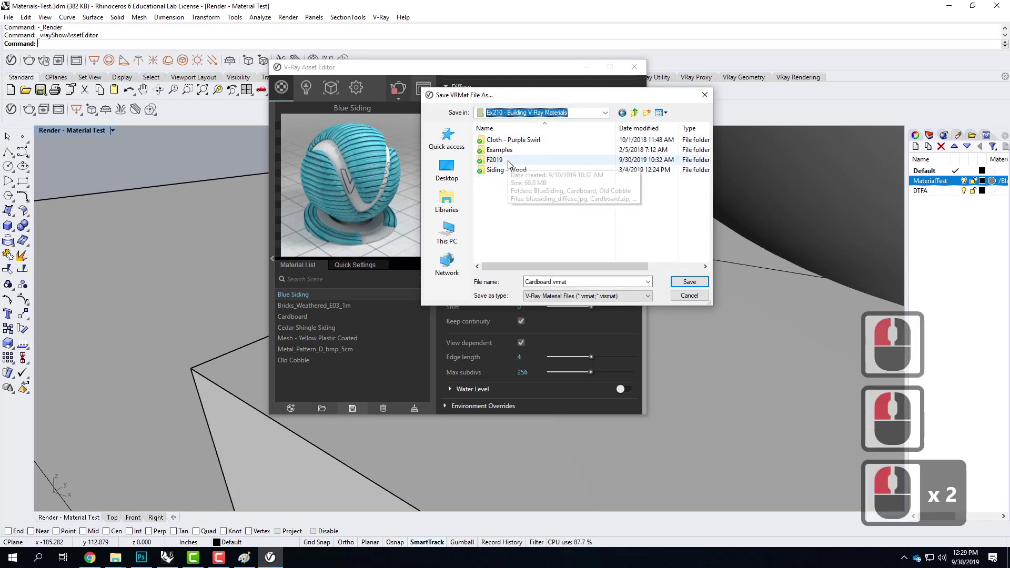
double_click(507, 159)
double_click(504, 159)
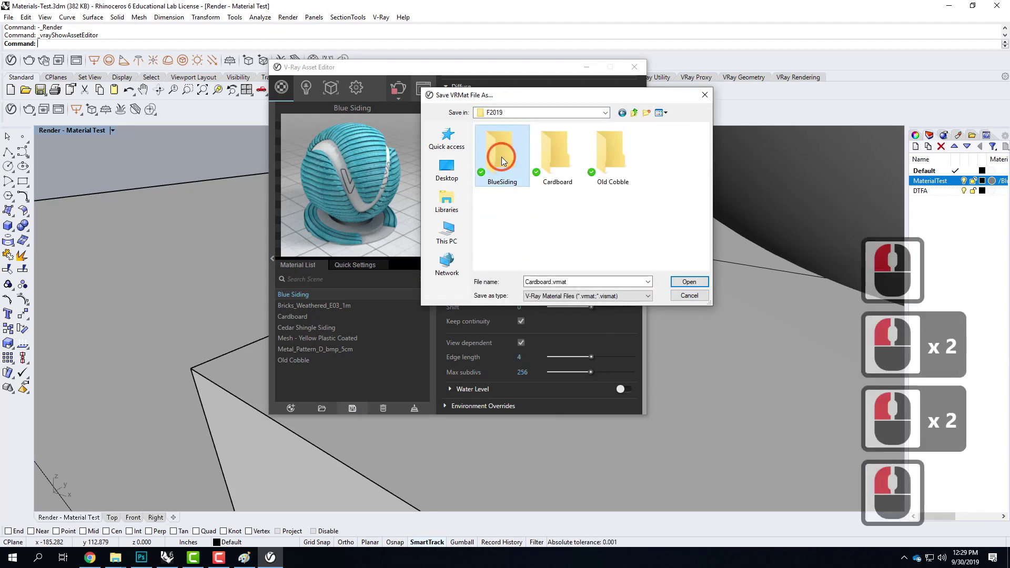
double_click(548, 282)
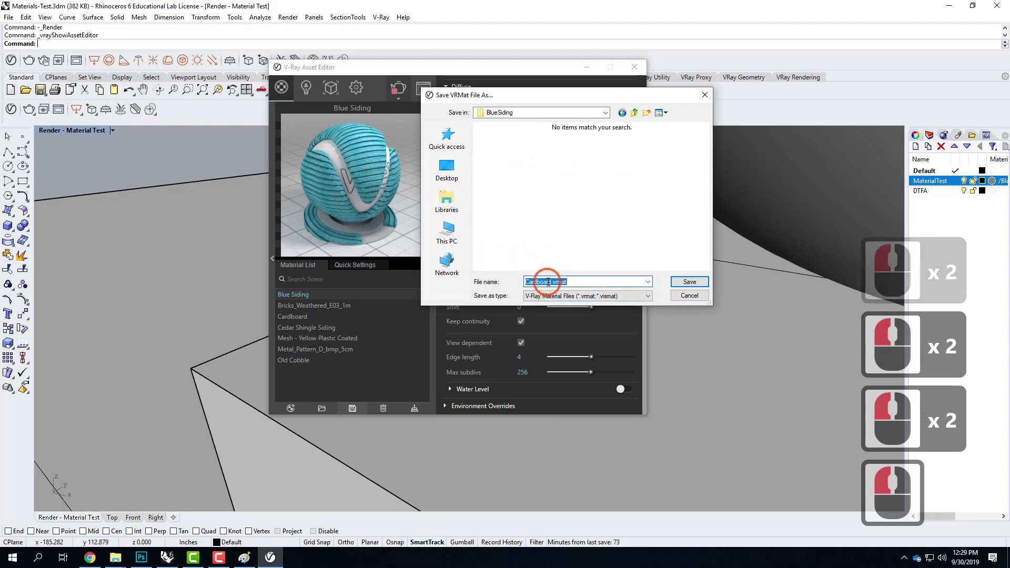
left_click(690, 296)
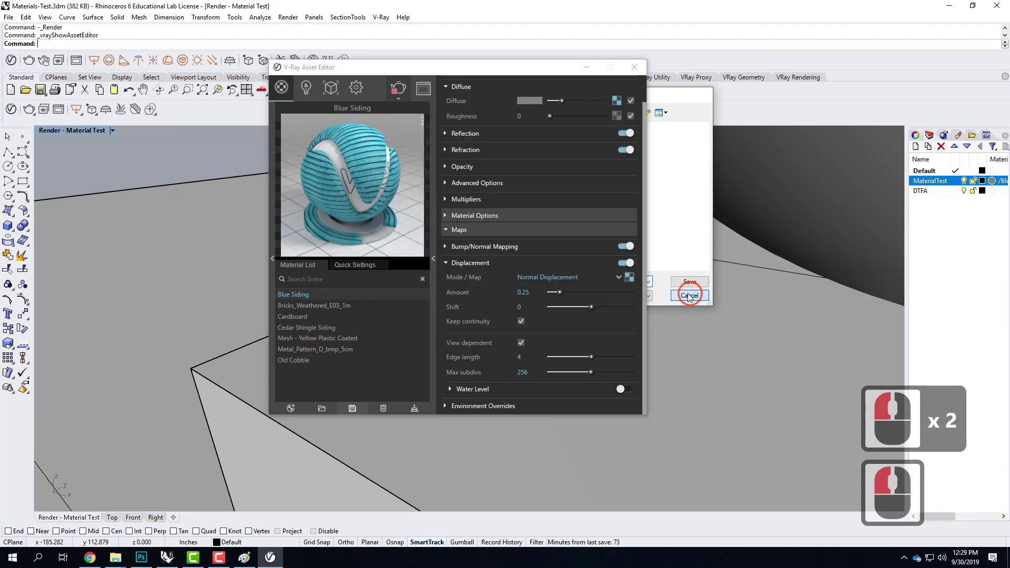
- Save the Blue Siding material to file as Blue Siding.vrmat in the F2019 BlueSiding folder
right_click(303, 294)
left_click(404, 359)
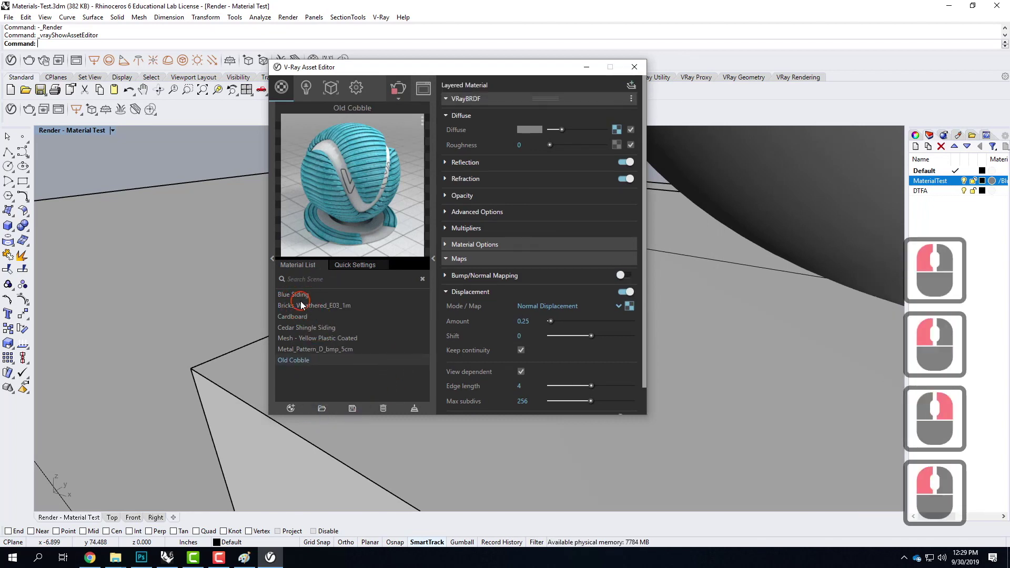
left_click(302, 303)
left_click(300, 294)
left_click(370, 387)
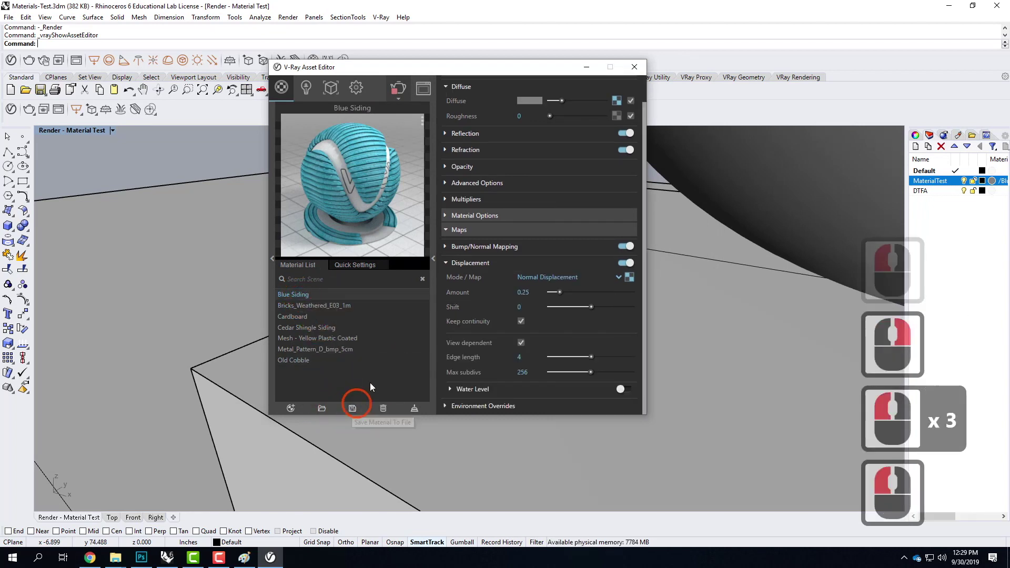
left_click(352, 409)
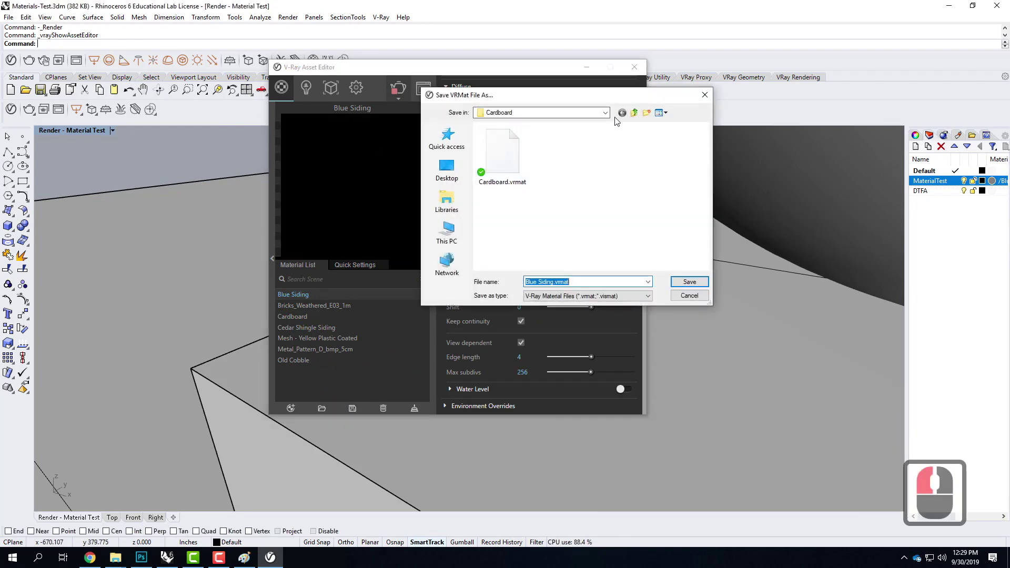
left_click(636, 113)
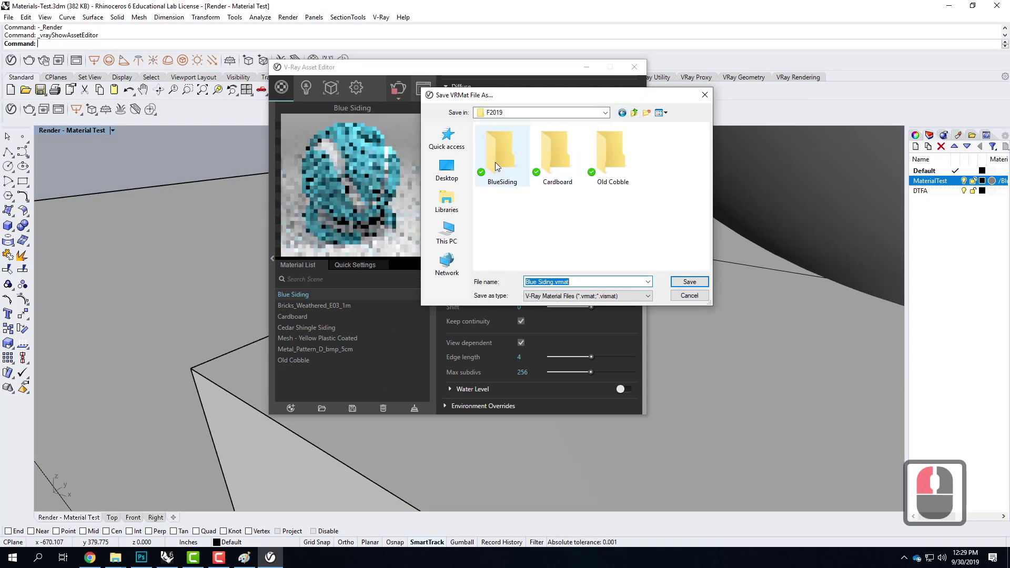
double_click(497, 163)
double_click(568, 284)
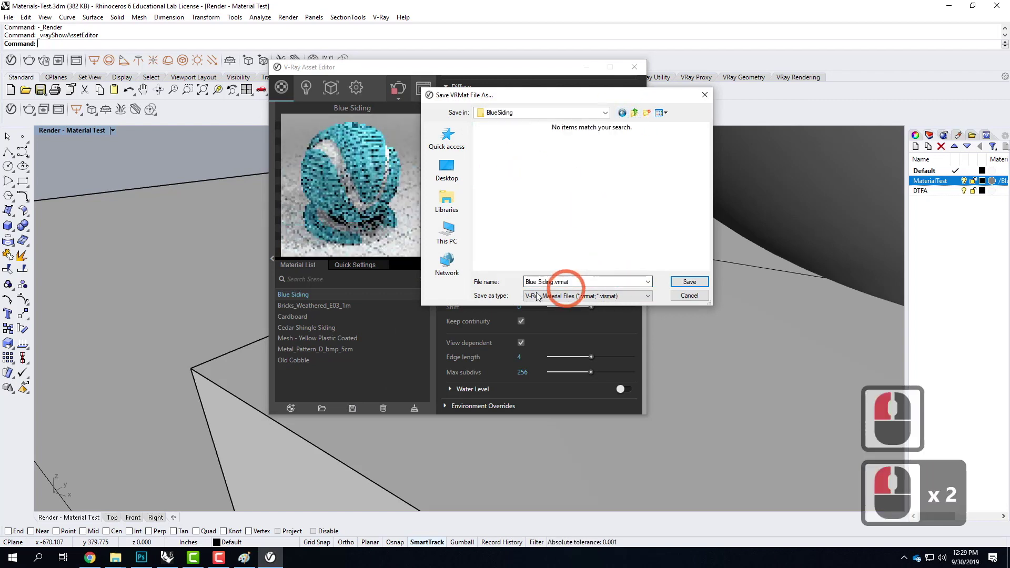
left_click(690, 283)
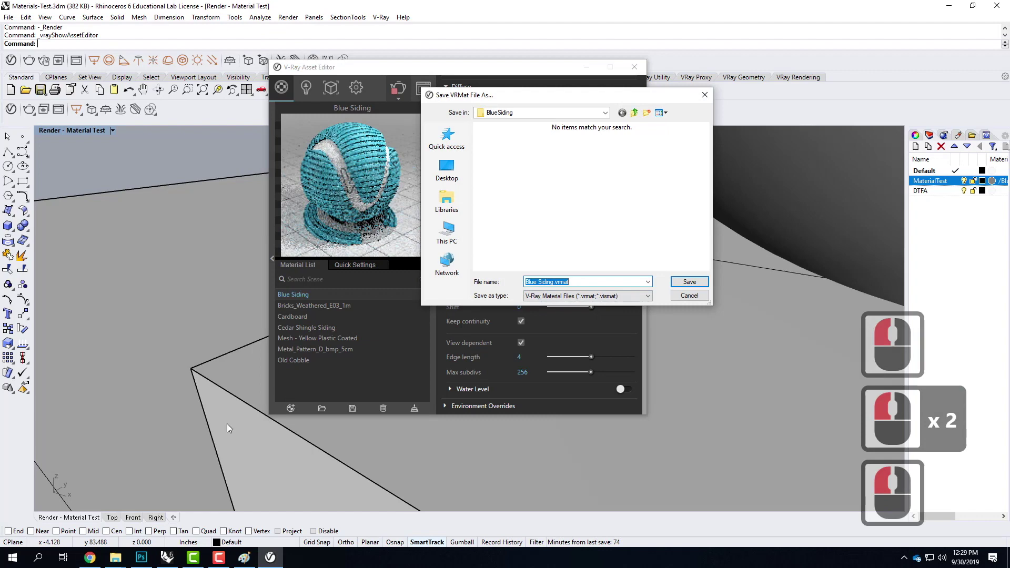
left_click(115, 558)
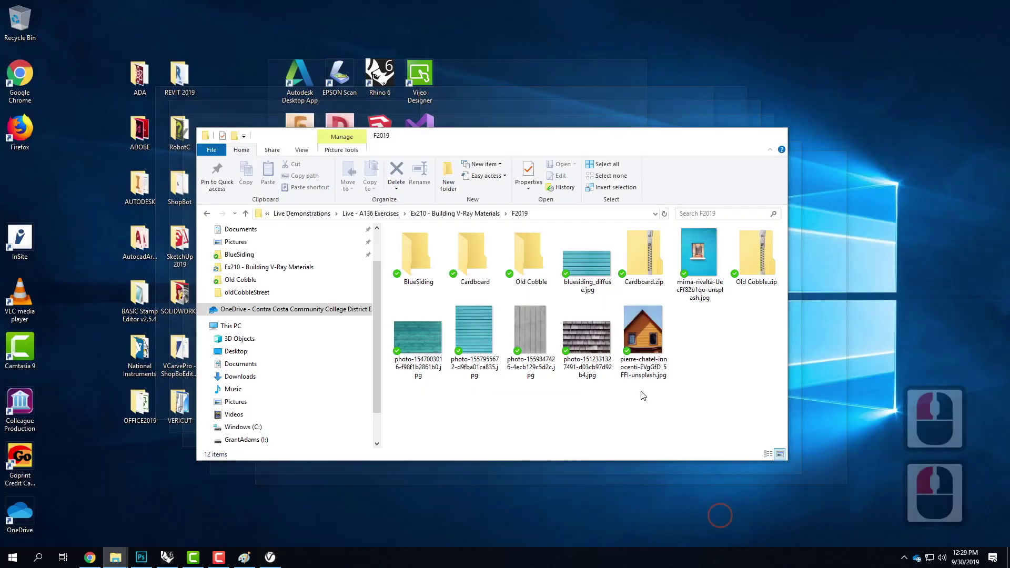
left_click(744, 516)
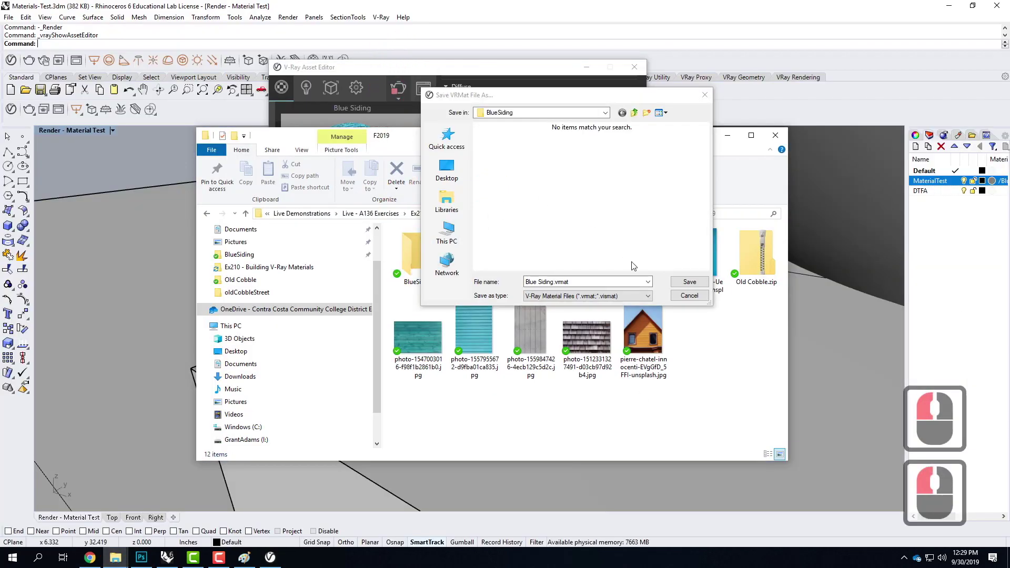
left_click(690, 283)
- Check in File Explorer that the BlueSiding folder holds the material file and its bump, diffuse and displacement images
left_click(712, 322)
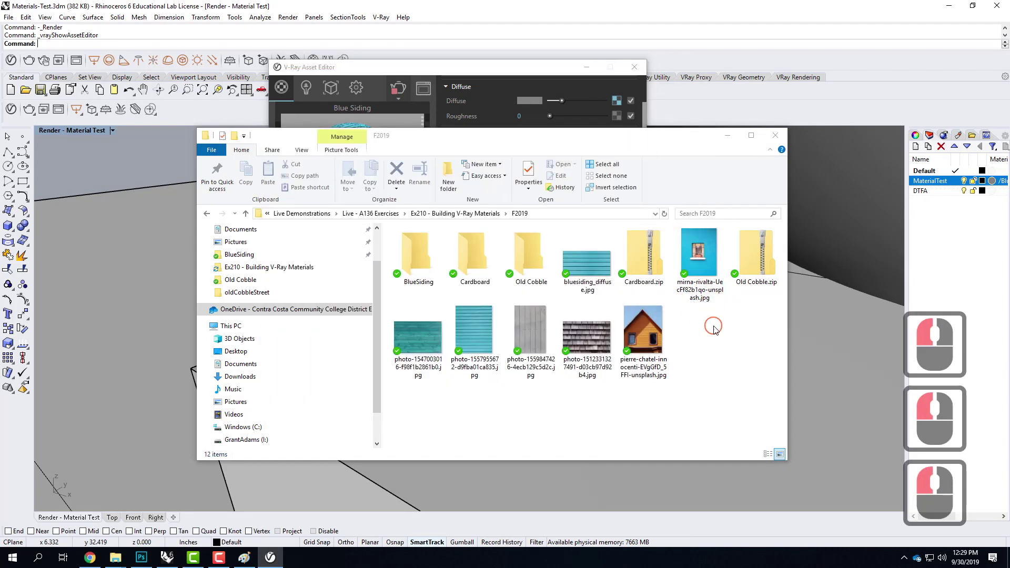
left_click(412, 279)
double_click(412, 279)
left_click(484, 268)
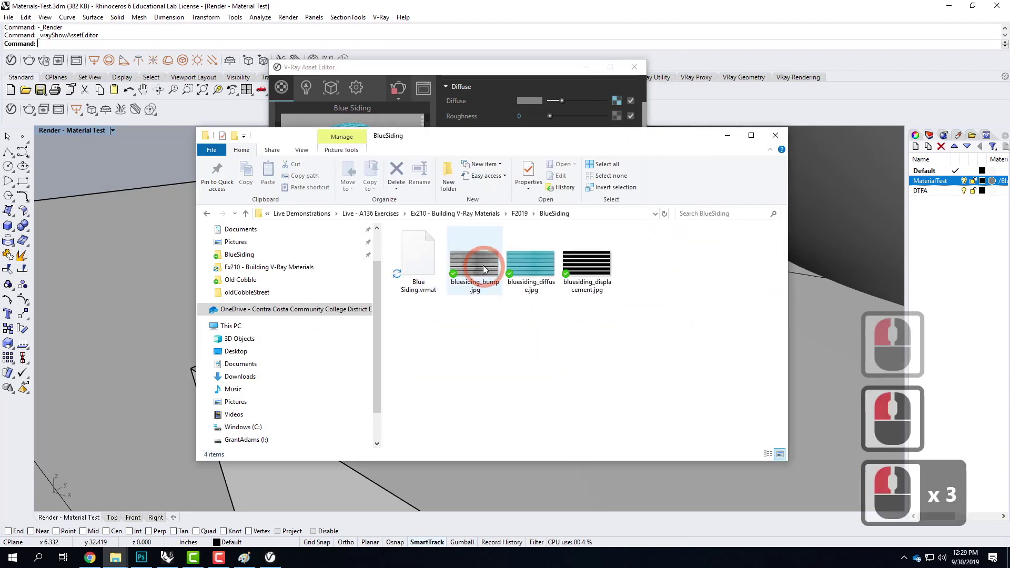
left_click(529, 263)
left_click(590, 263)
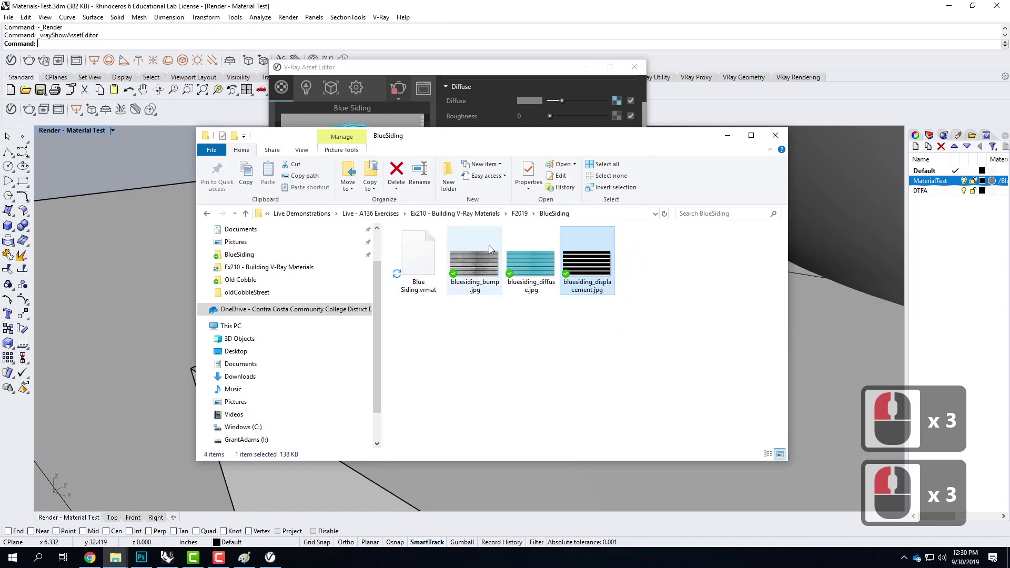
- Close the V-Ray Asset Editor, restore the saved Render - Material Test view and start a production render
left_click(776, 13)
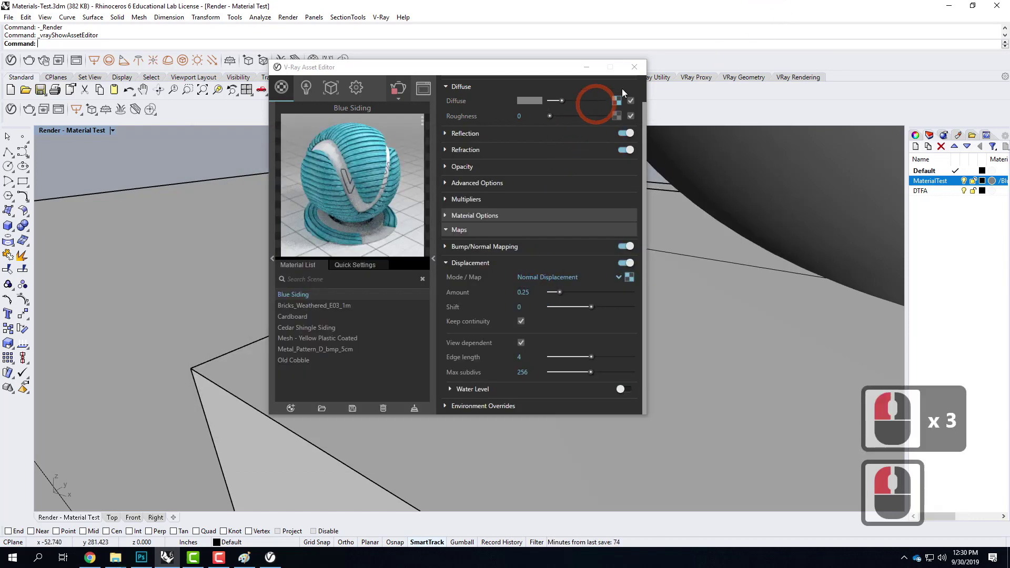
left_click(635, 67)
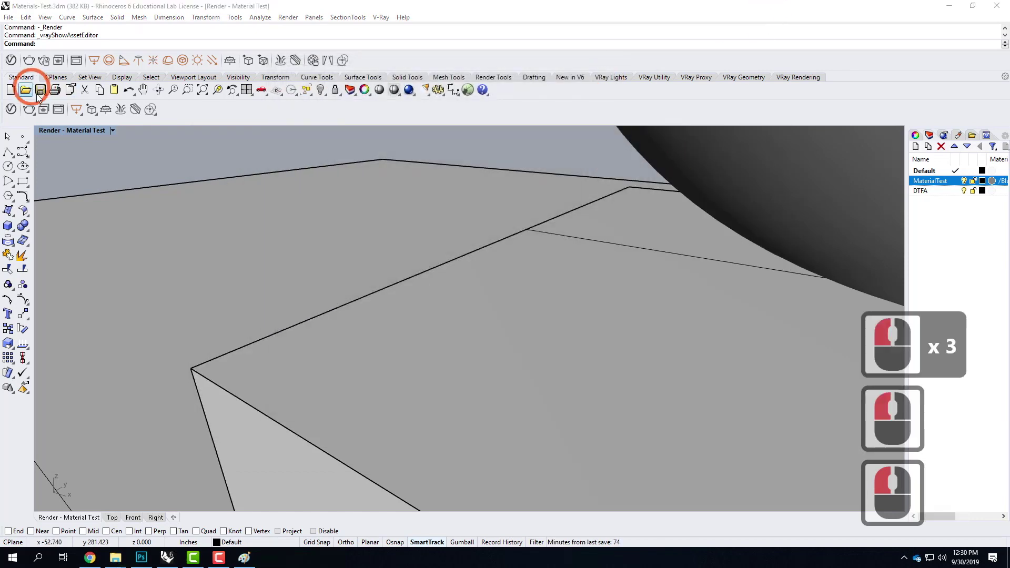
left_click(113, 130)
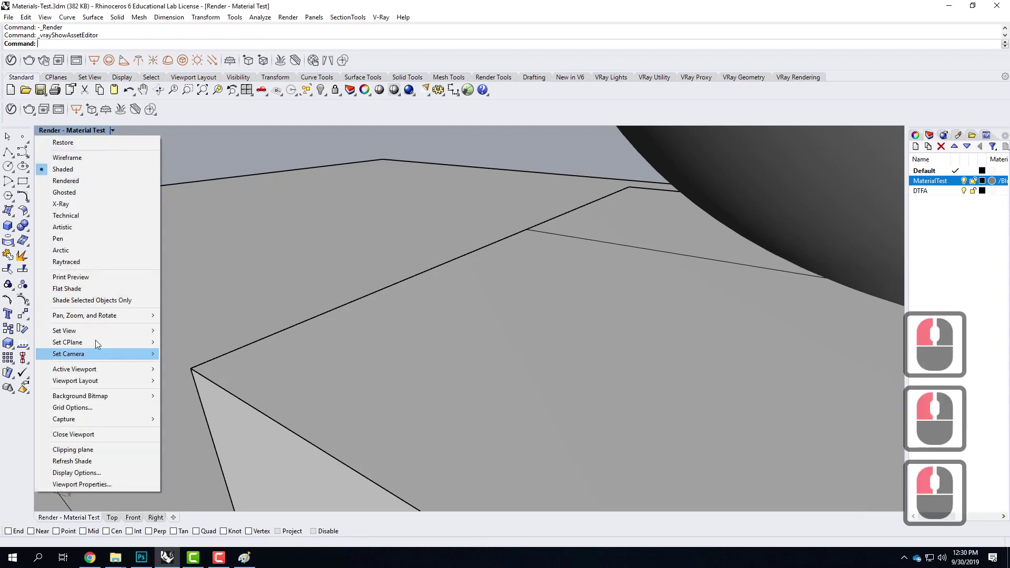
mouse_move(96, 333)
left_click(190, 471)
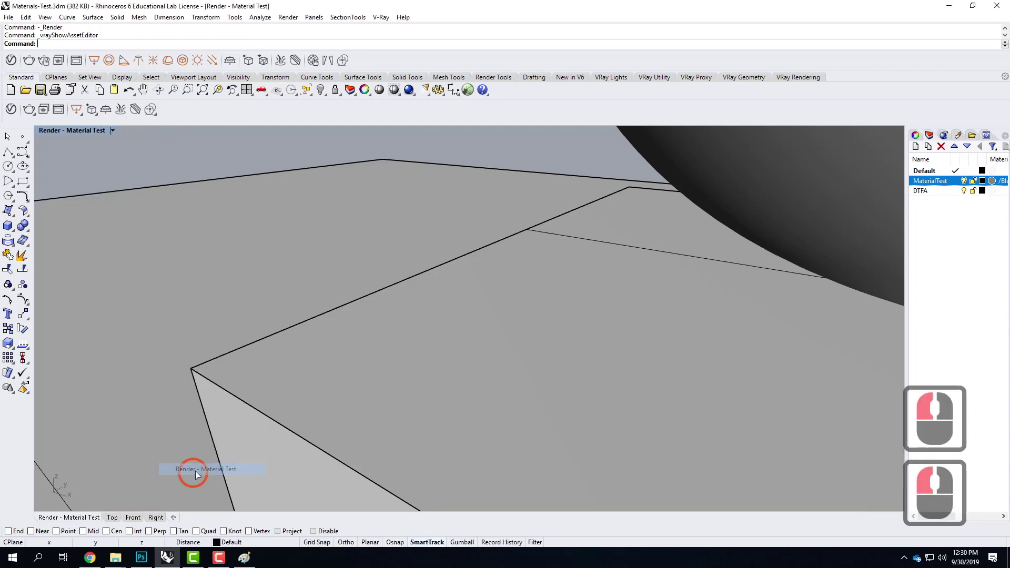
left_click(29, 108)
left_click(29, 108)
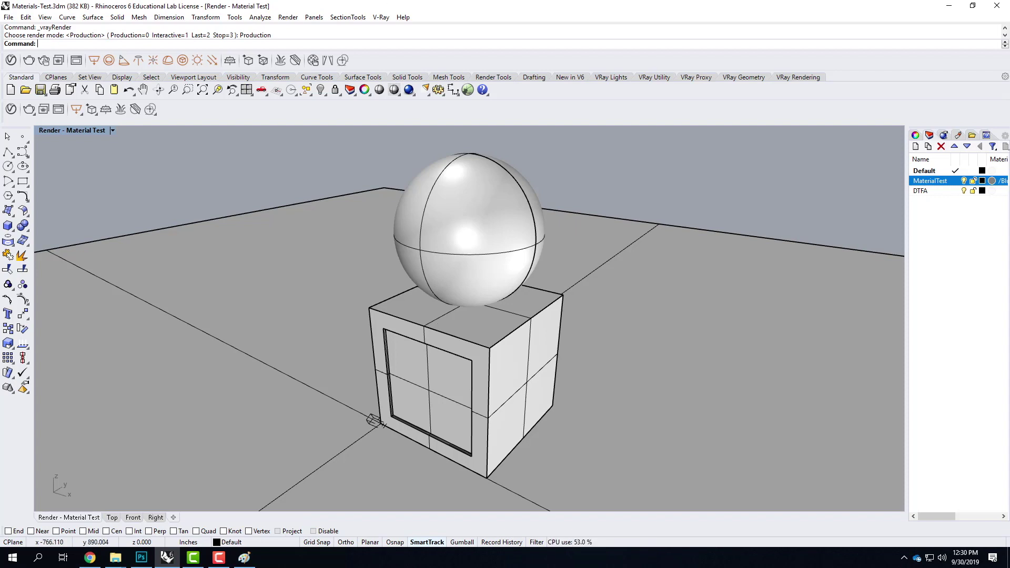
- Switch to Chrome and start a new post on the Digital Tools For Designers & Architects site
left_click(92, 560)
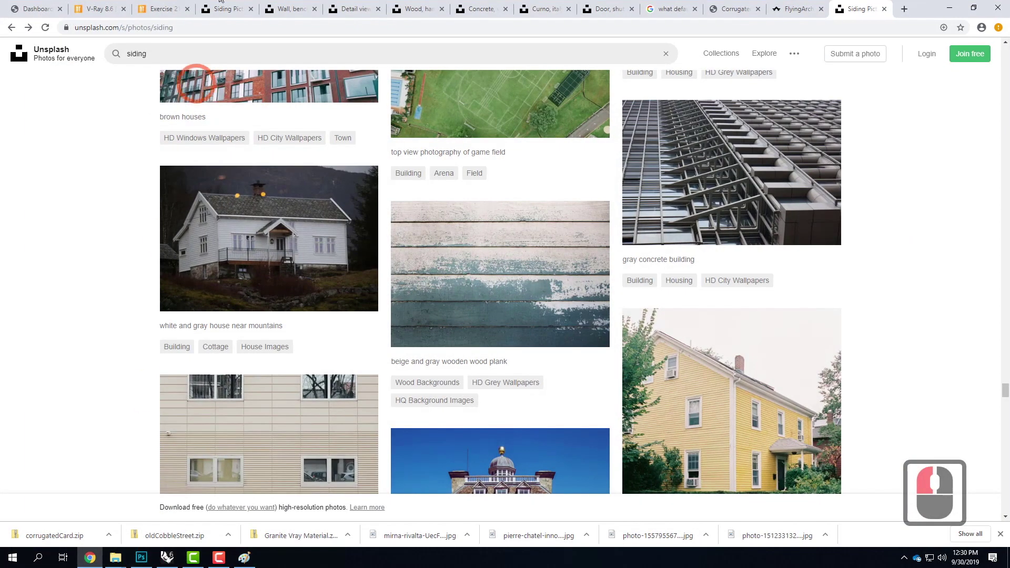
left_click(103, 8)
mouse_move(276, 47)
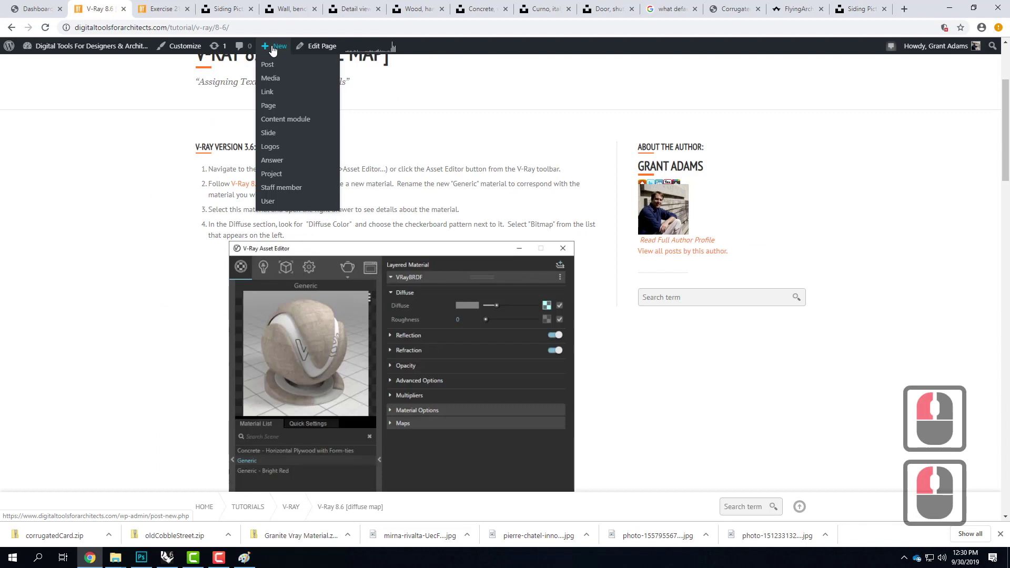
left_click(269, 68)
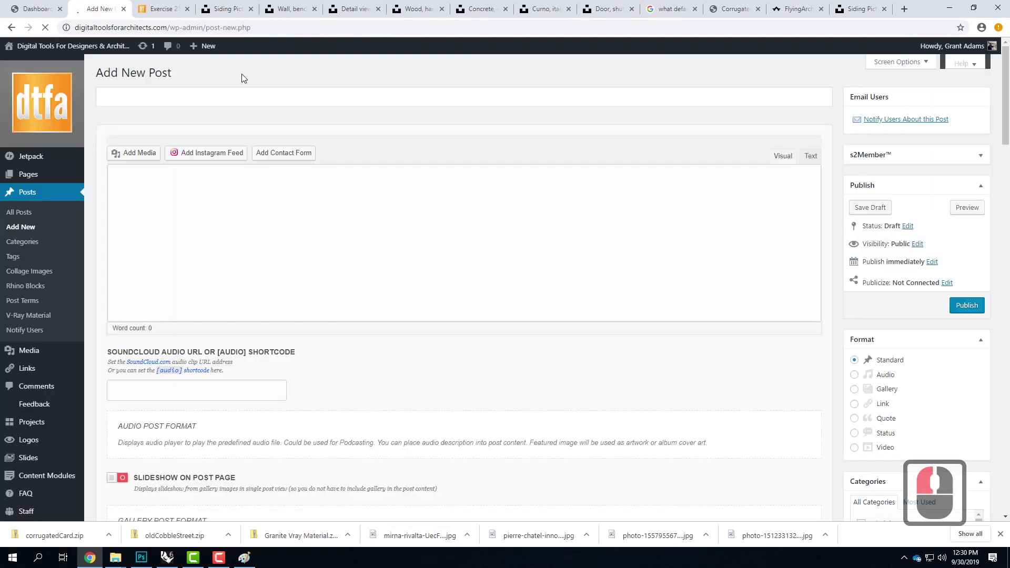
- Title the new post Blue Siding
left_click_drag(166, 96, 195, 109)
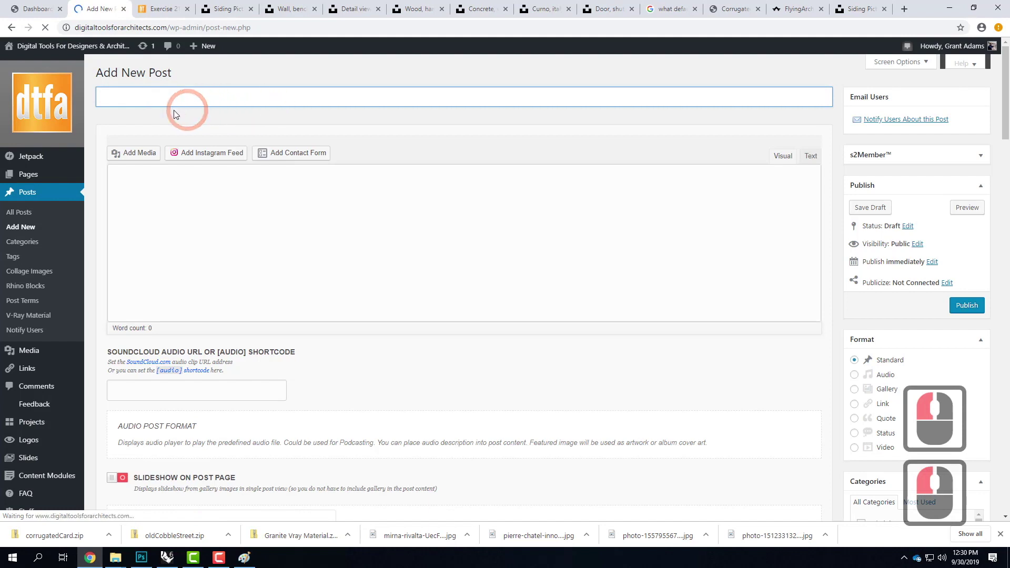
left_click(130, 125)
type("B")
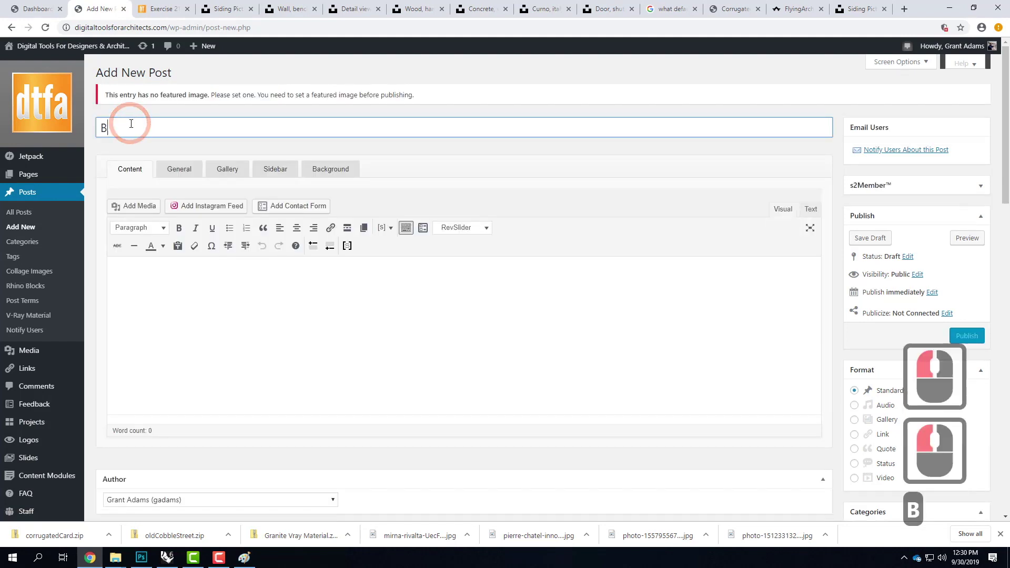
type("lue Sis")
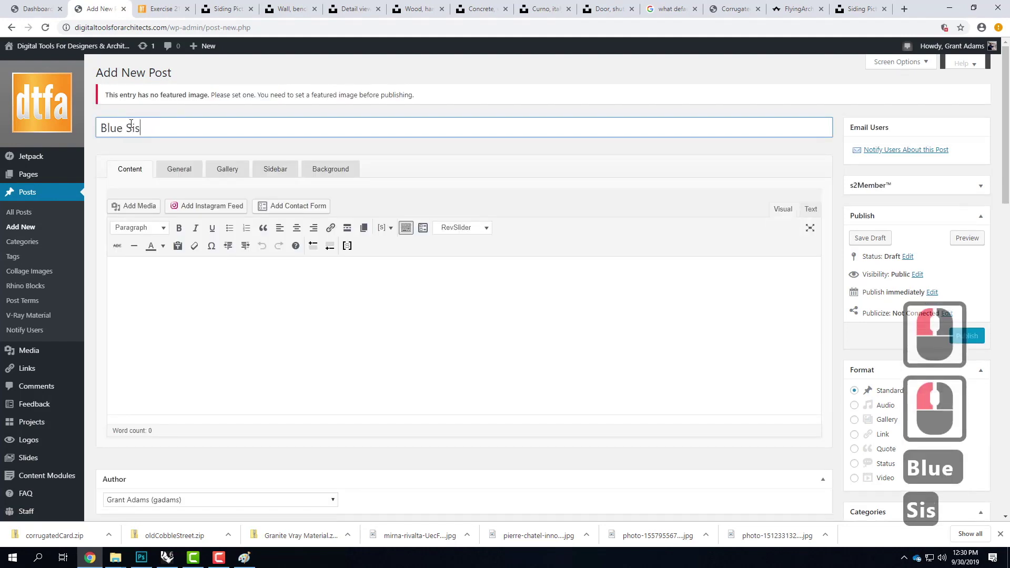
key("BackSpace")
type("ding")
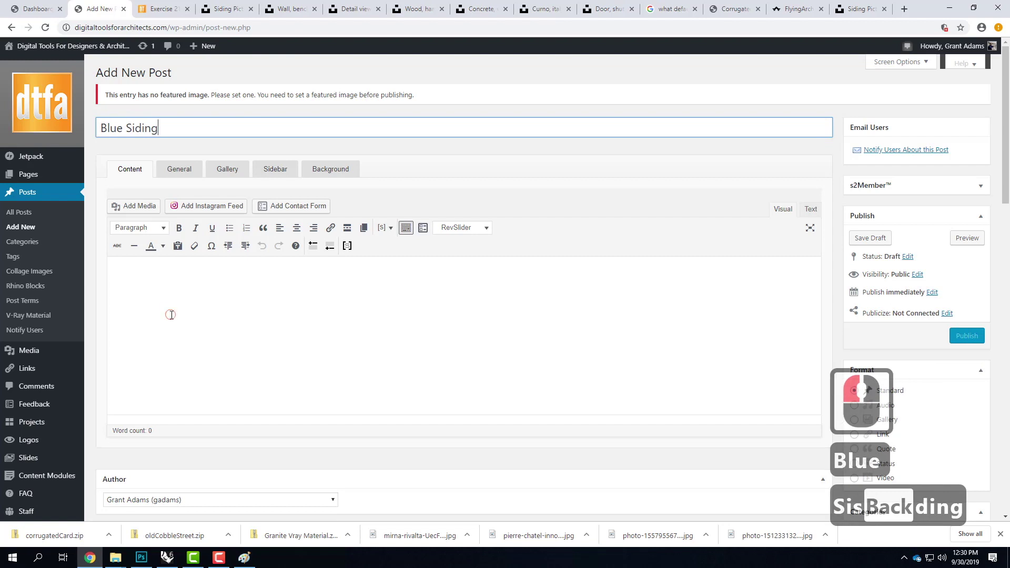
- Open the file upload page for adding media to the post body
left_click(205, 275)
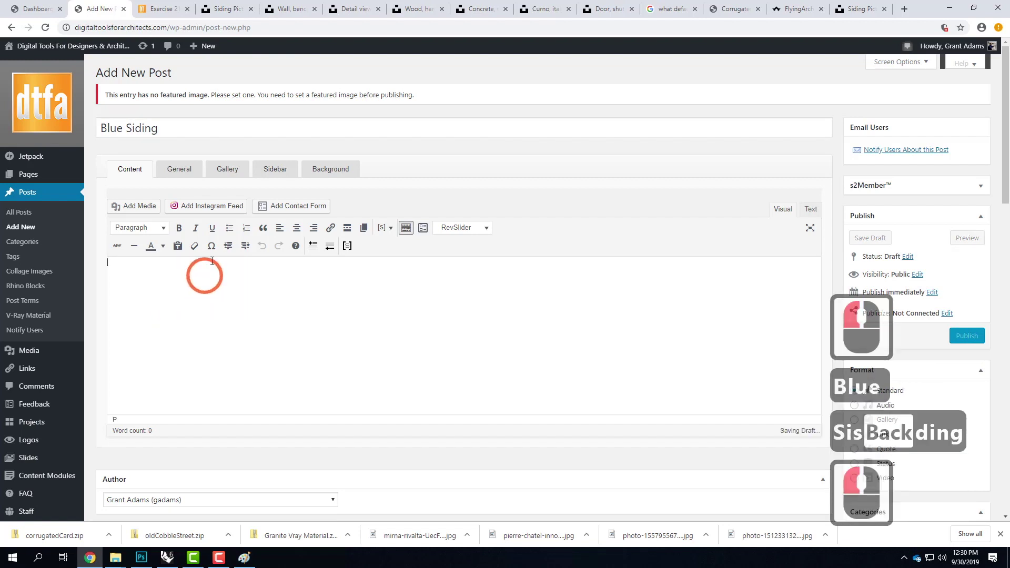
left_click(141, 207)
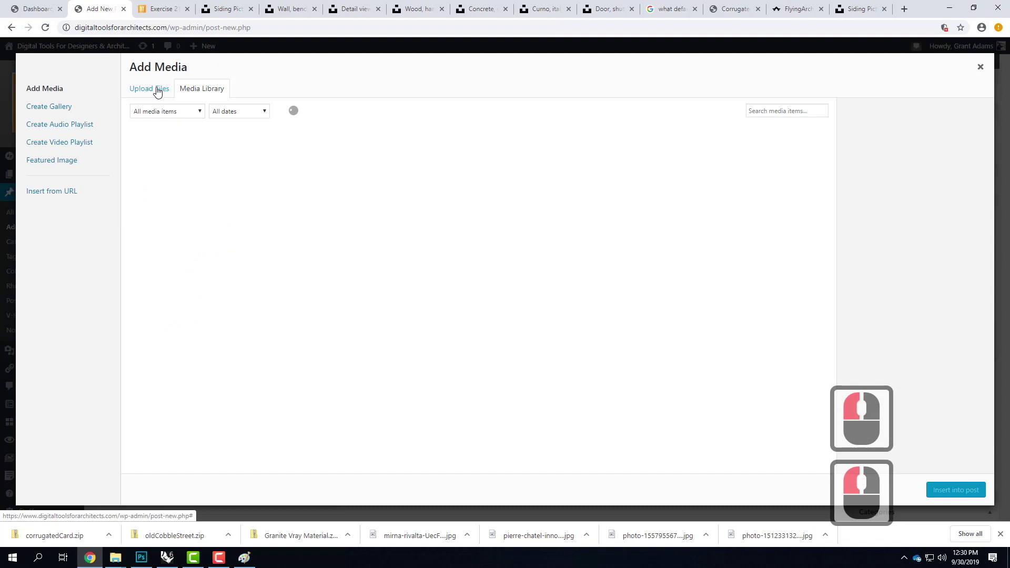
left_click(157, 89)
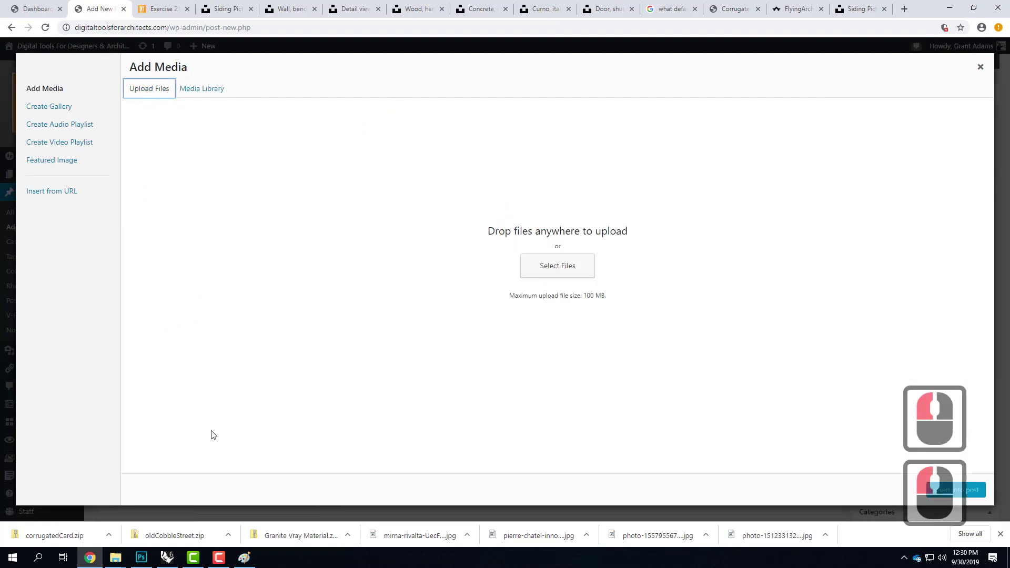
- Switch back to Rhino, show the V-Ray frame buffer and render the full sphere-and-cube Material Test view
left_click(115, 558)
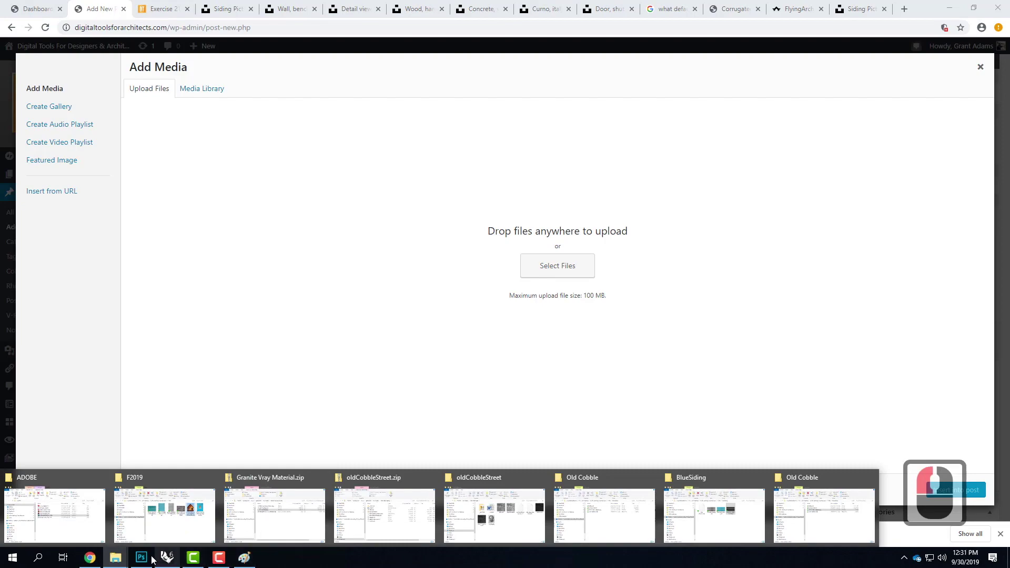
left_click(142, 558)
left_click(167, 557)
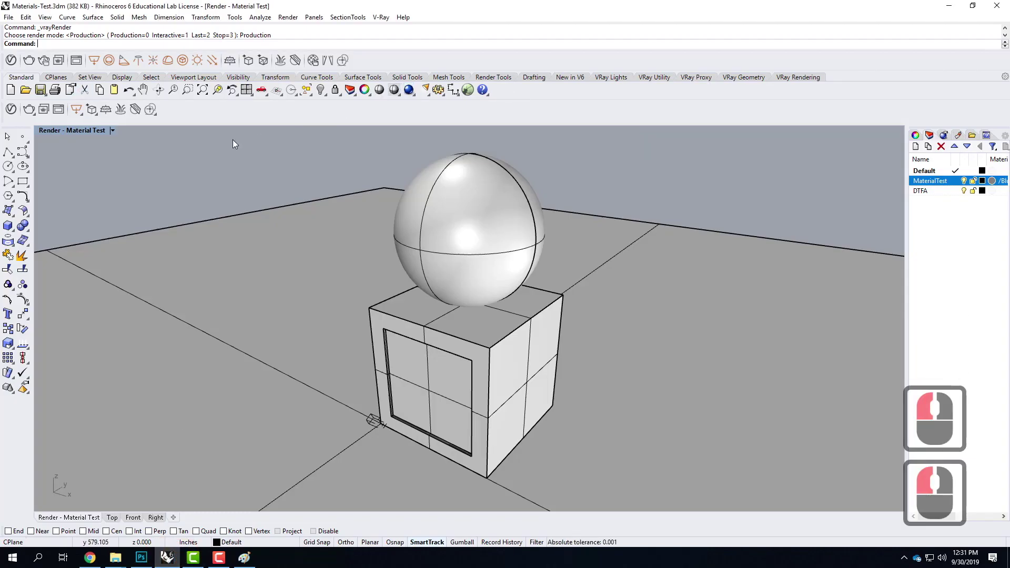
left_click(59, 109)
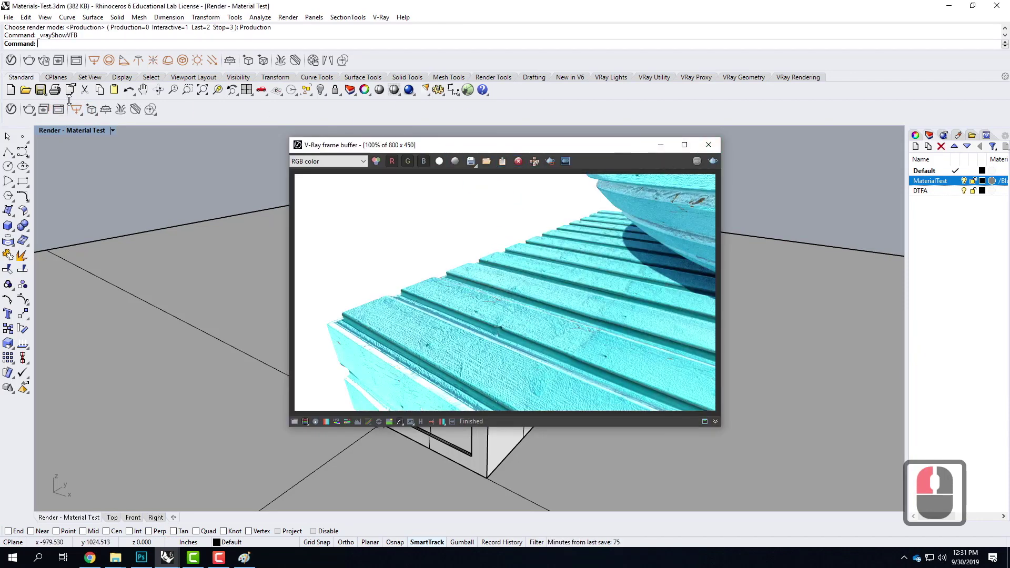
left_click(43, 109)
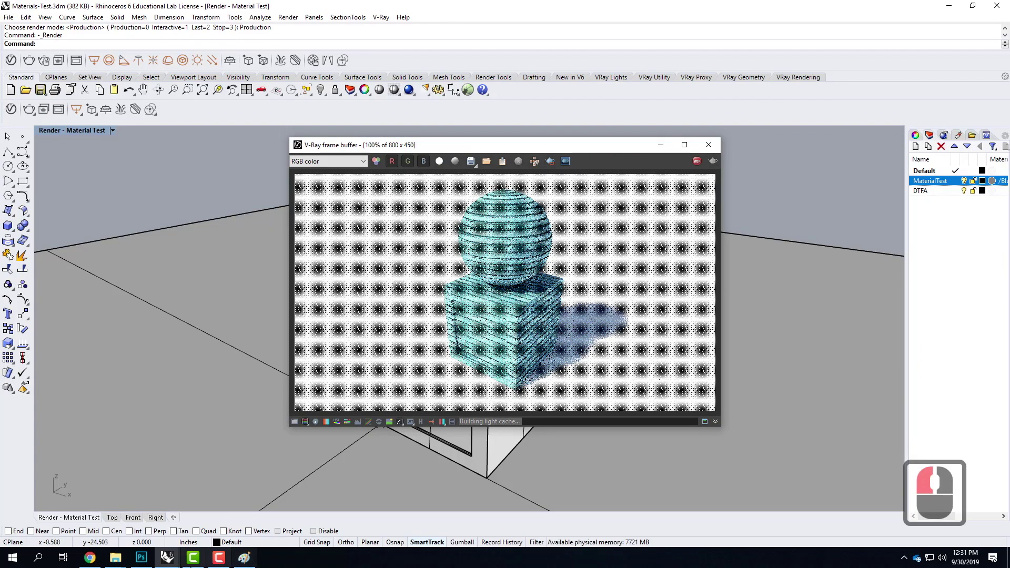
- In File Explorer, compress the BlueSiding folder inside F2019 into a zip archive
left_click(115, 558)
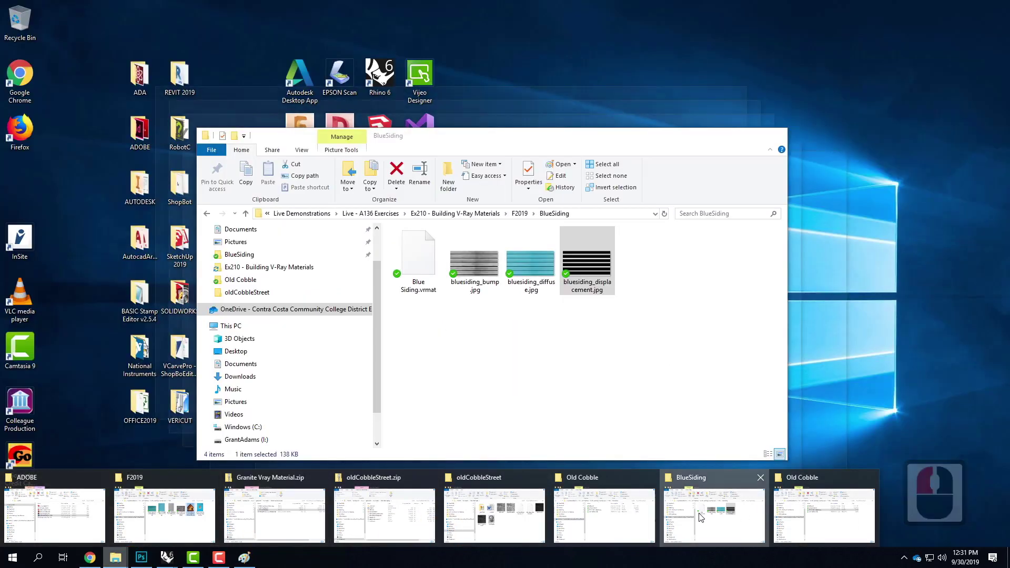
left_click(746, 518)
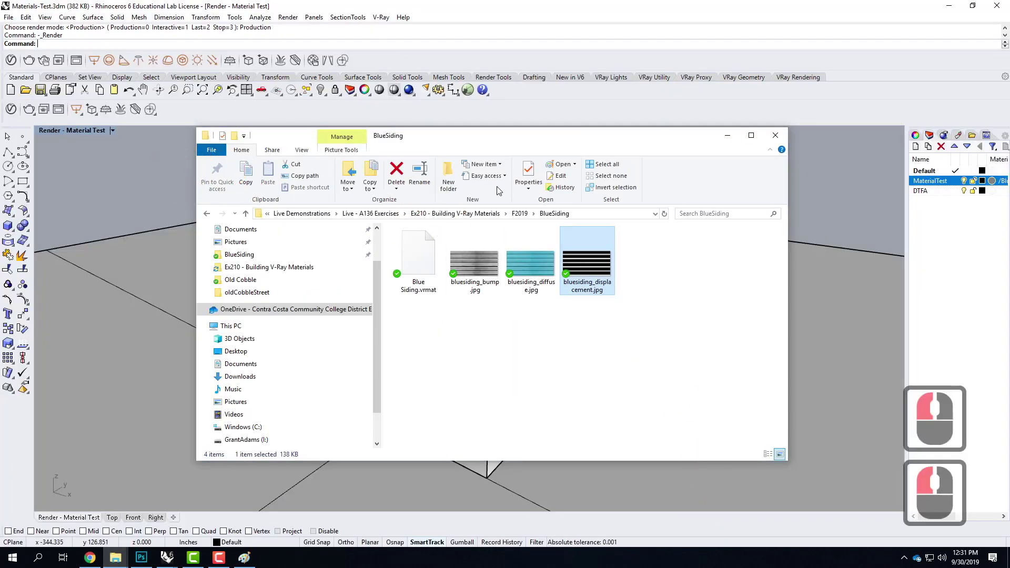
left_click(526, 216)
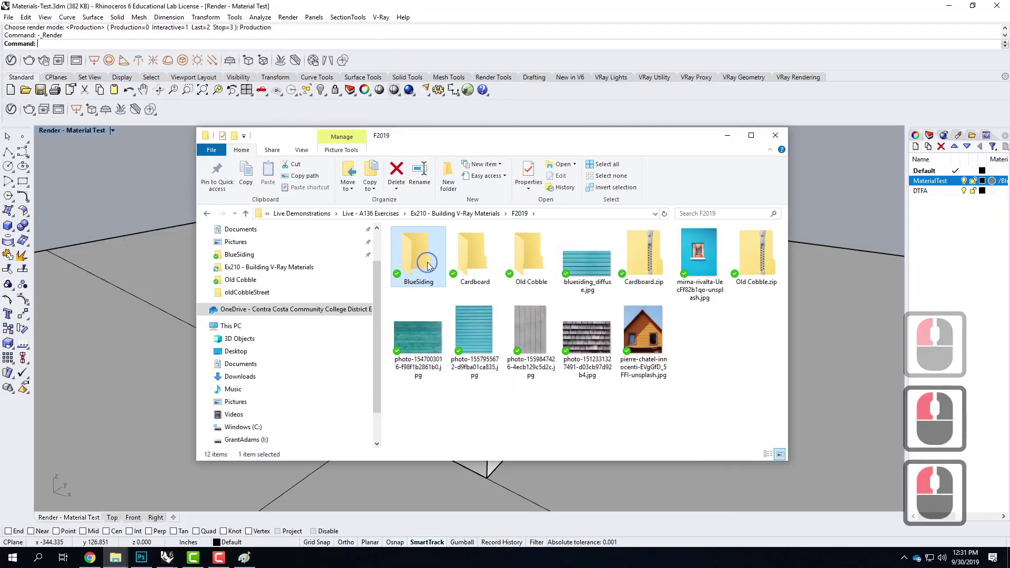
right_click(430, 265)
mouse_move(500, 460)
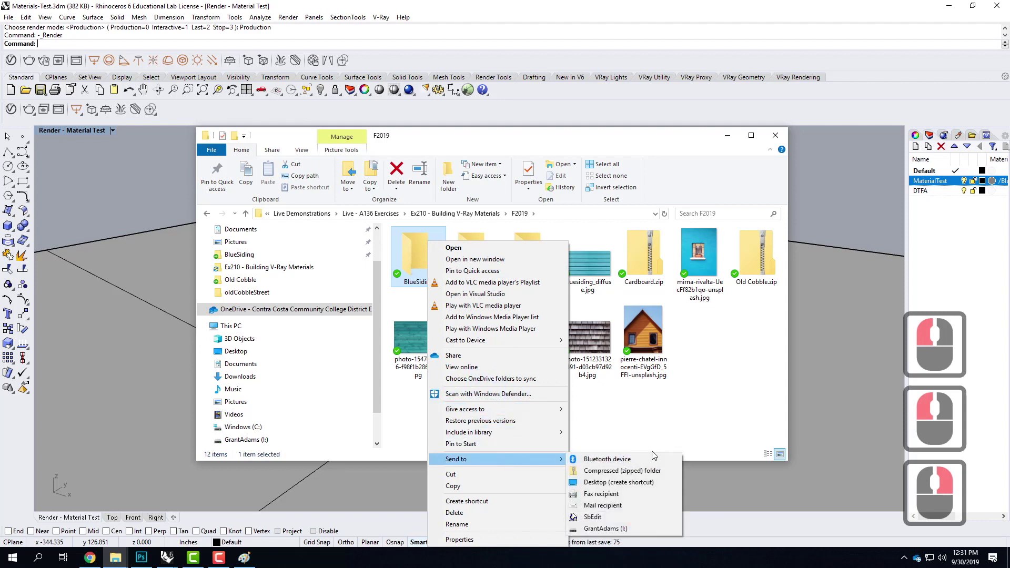
left_click(649, 473)
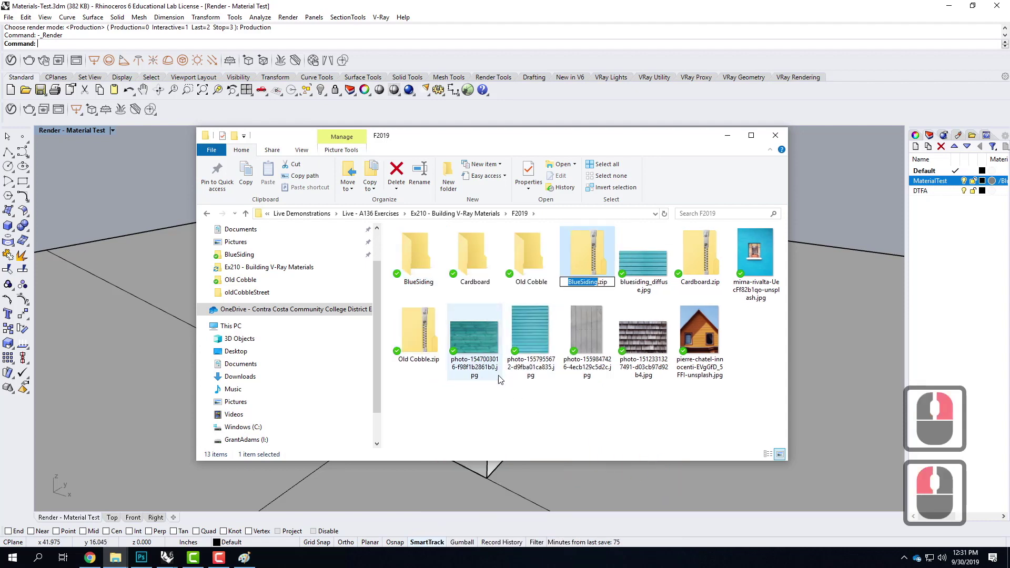
- Switch to Chrome, upload BlueSiding.zip from the F2019 folder and insert it into the post as a link to the media file
left_click(629, 420)
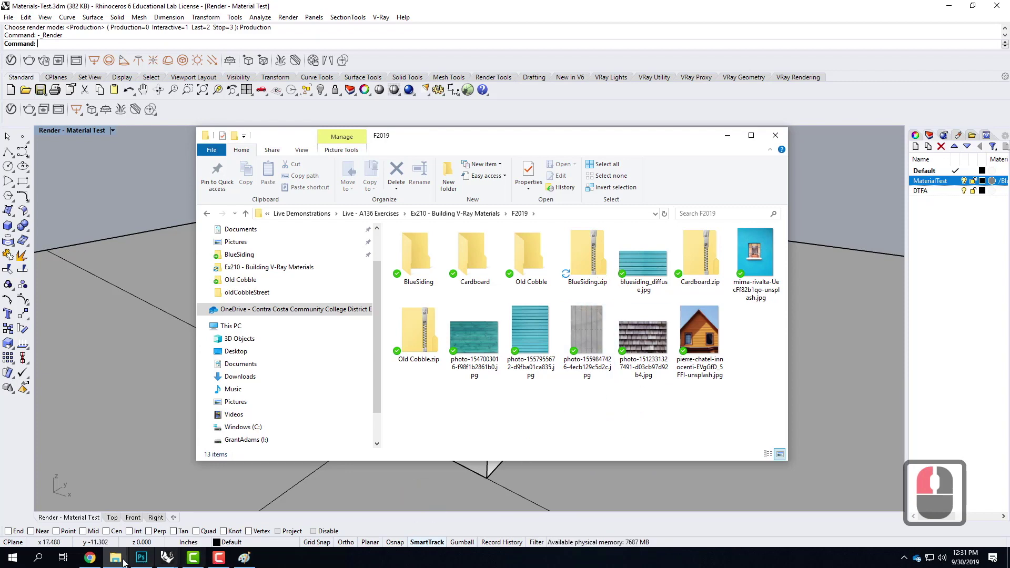
left_click(90, 558)
left_click(527, 264)
left_click(561, 263)
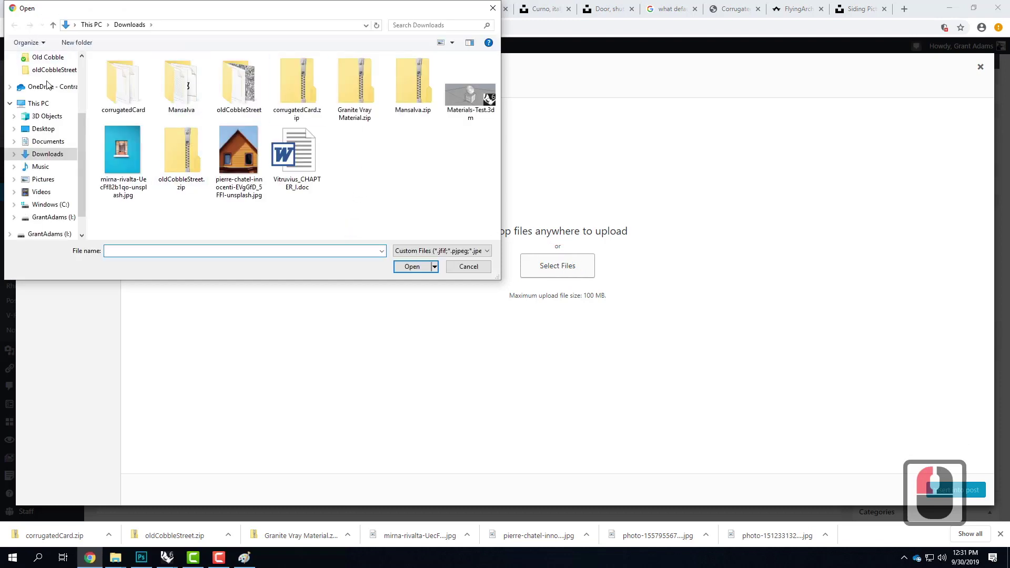
scroll(58, 137, "up", 9)
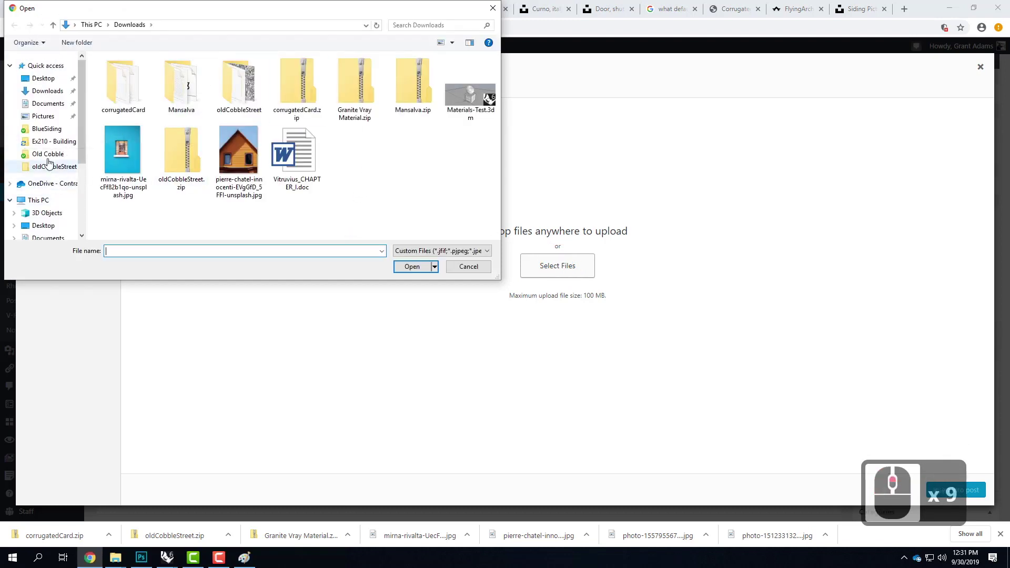
left_click(50, 129)
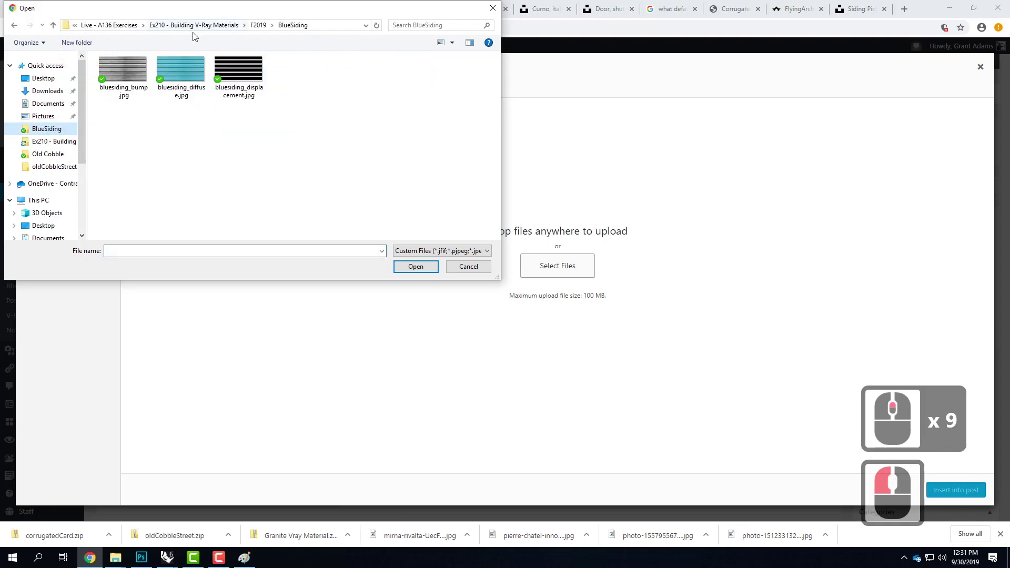
left_click(258, 25)
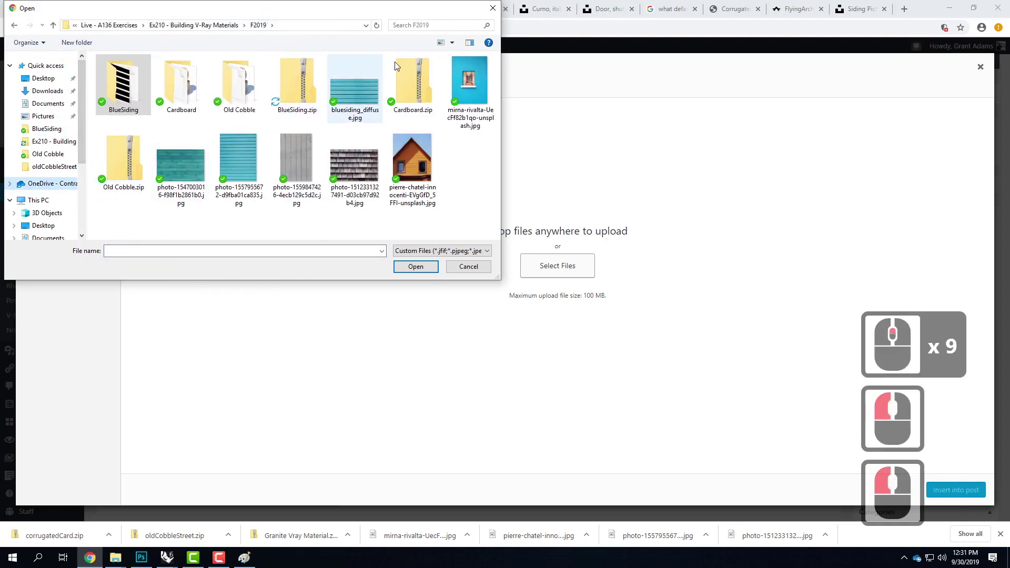
left_click(295, 77)
left_click(412, 271)
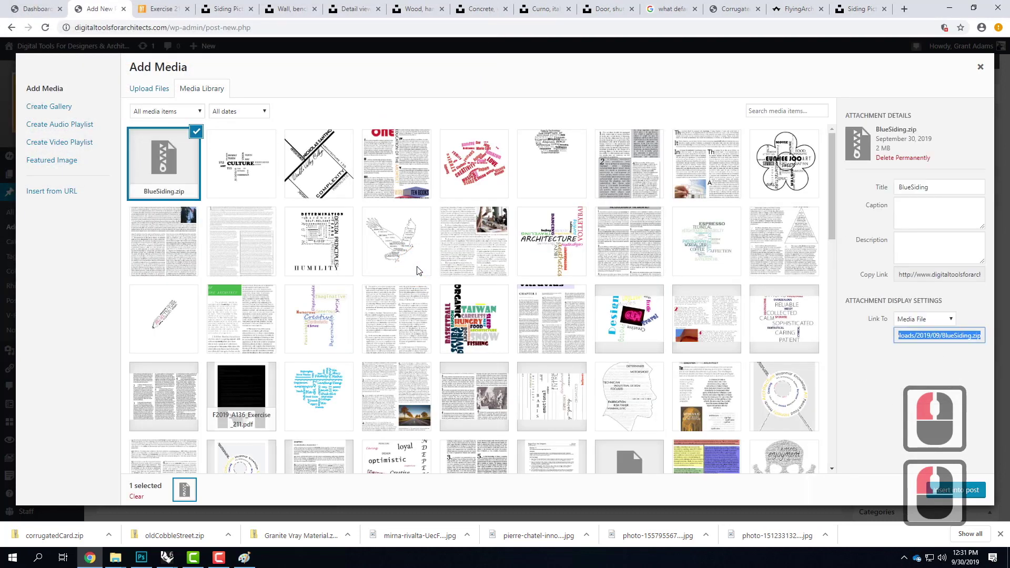
left_click(980, 486)
- Put the BlueSiding link on its own line in the post body and format it as a bulleted item
left_click(321, 398)
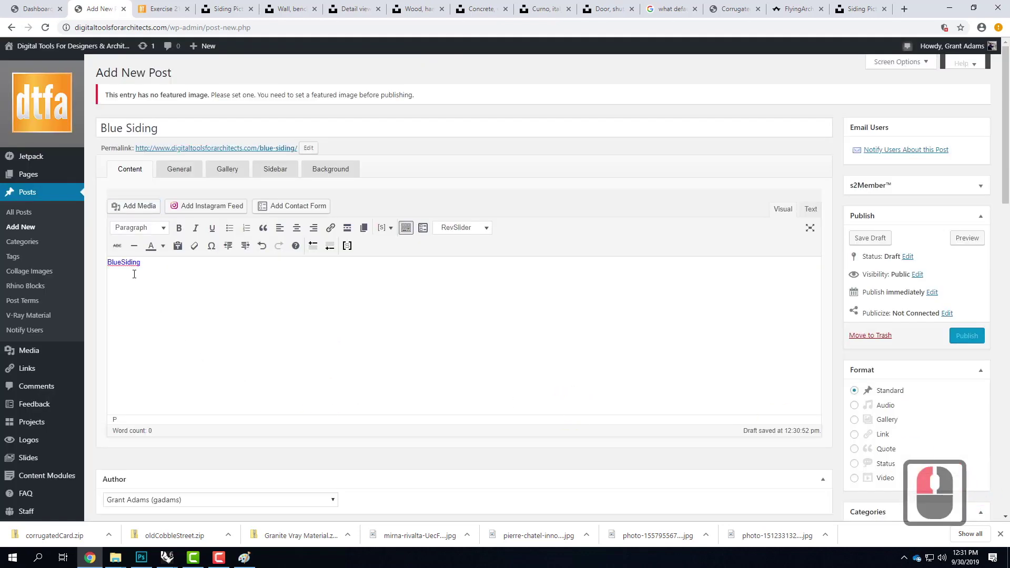
left_click(257, 263)
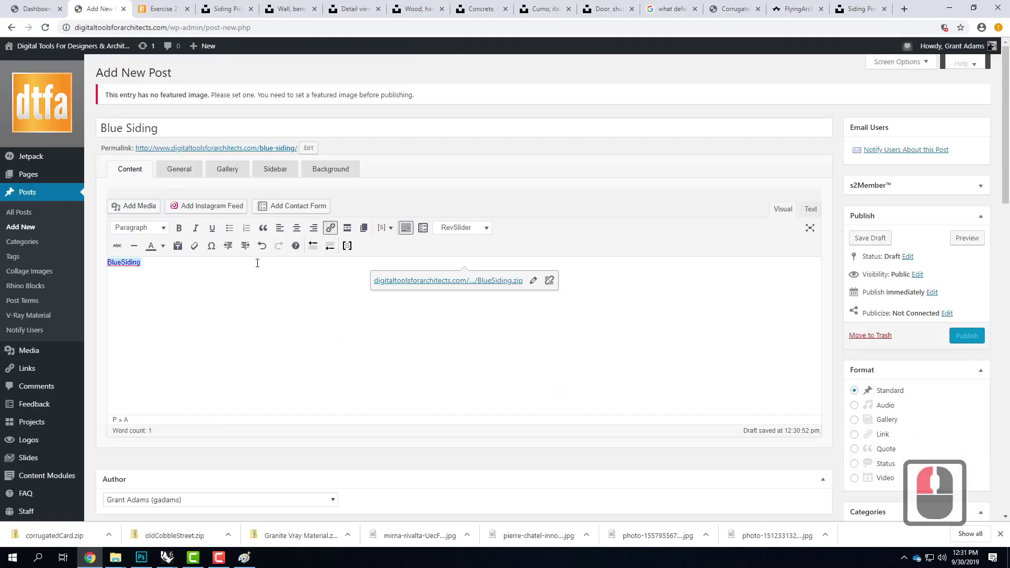
key("Return")
left_click(230, 227)
- Add the line "Download Blue Siding Material .zip:" above the bulleted BlueSiding link
left_click(125, 263)
type("Down")
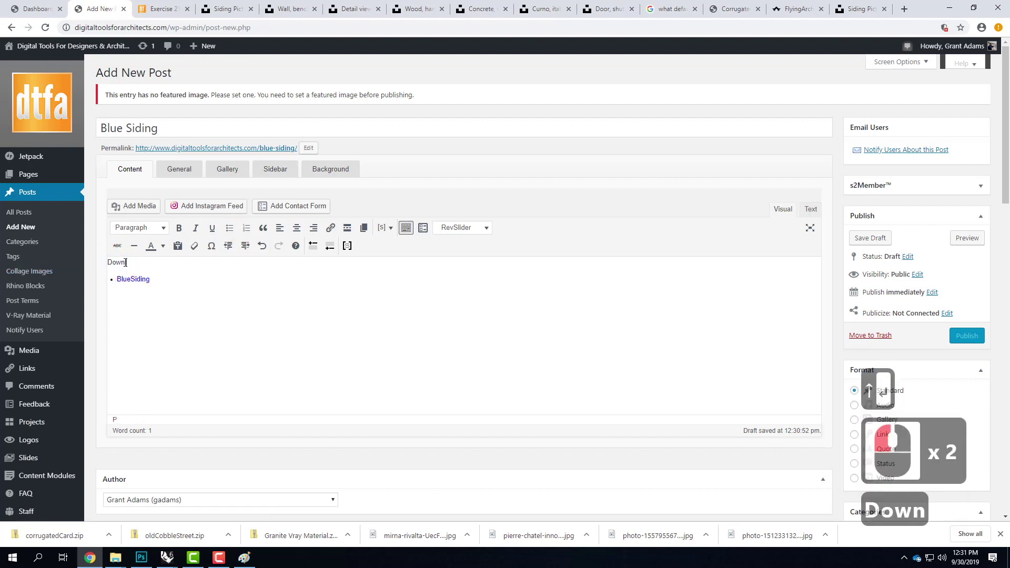
type("load Pl")
key("BackSpace")
key("BackSpace")
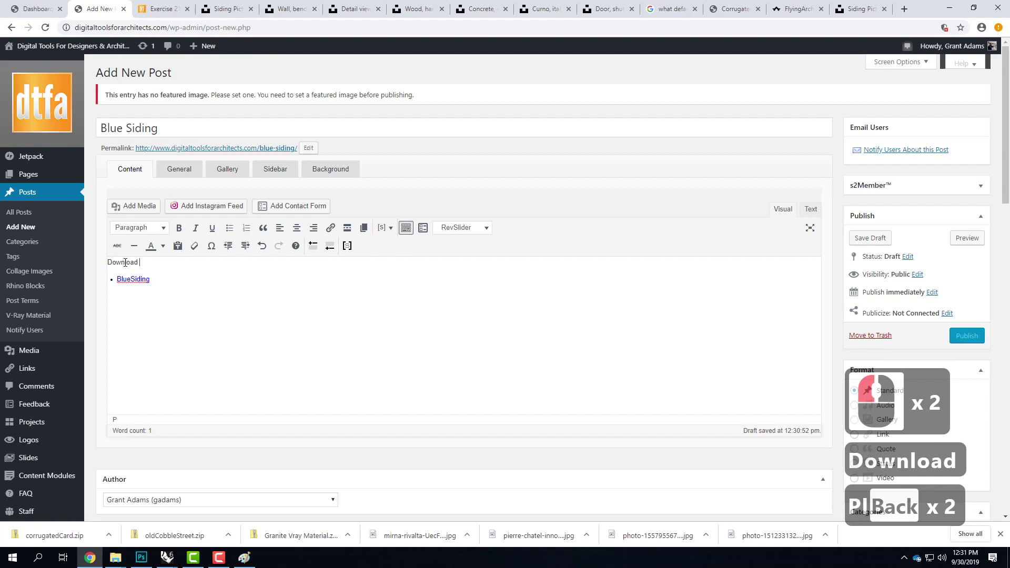
type("Blue Siding P")
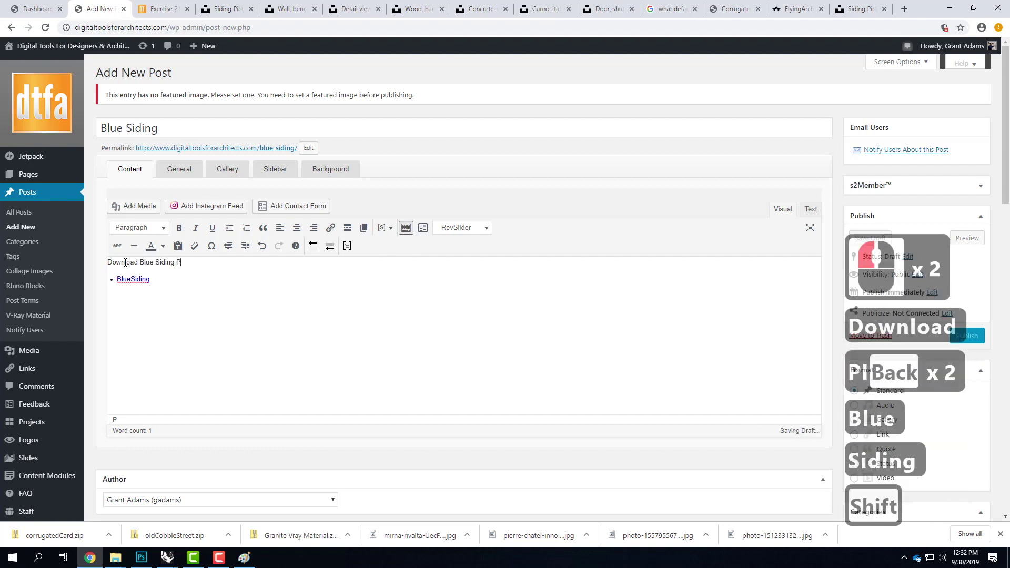
key("BackSpace")
type("Material .z")
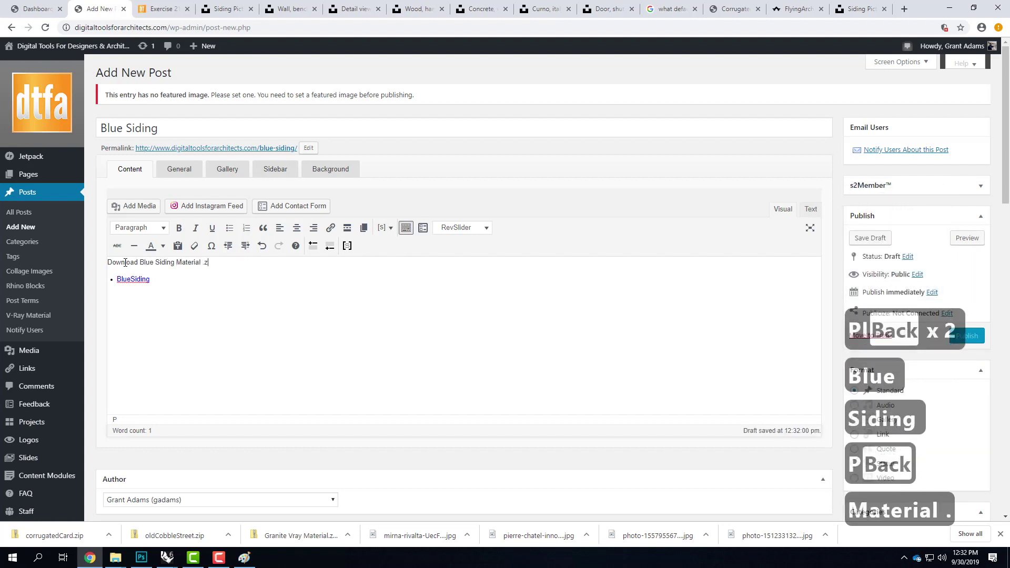
type("ip:")
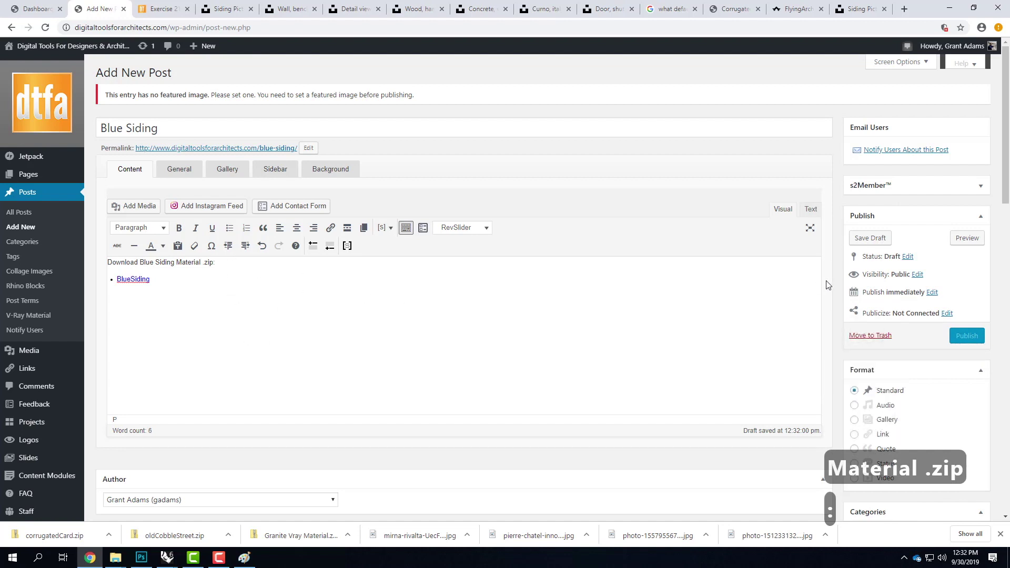
- Assign the Wood term to the post in the V-Ray Material taxonomy
scroll(826, 285, "down", 9)
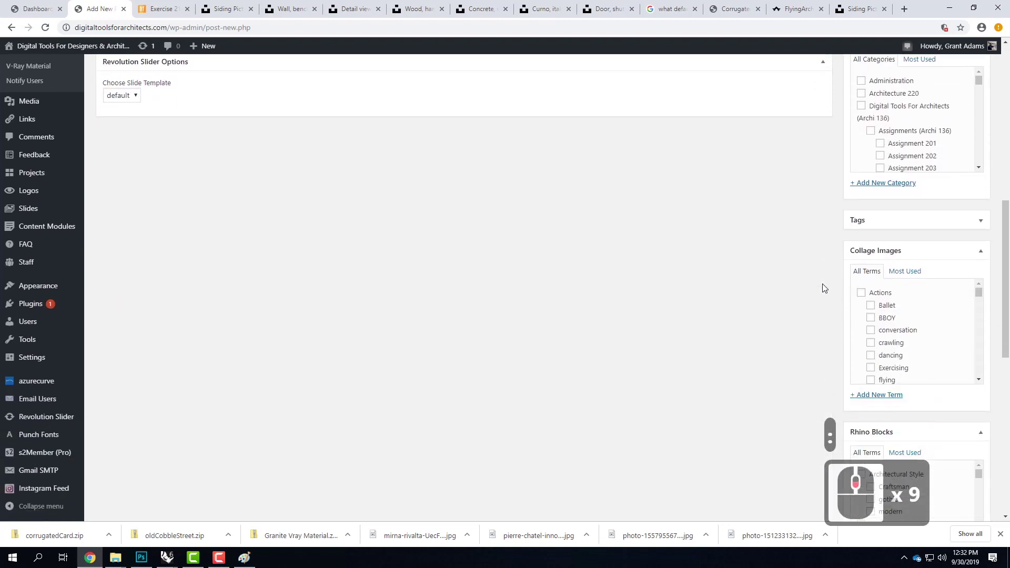
scroll(824, 285, "down", 8)
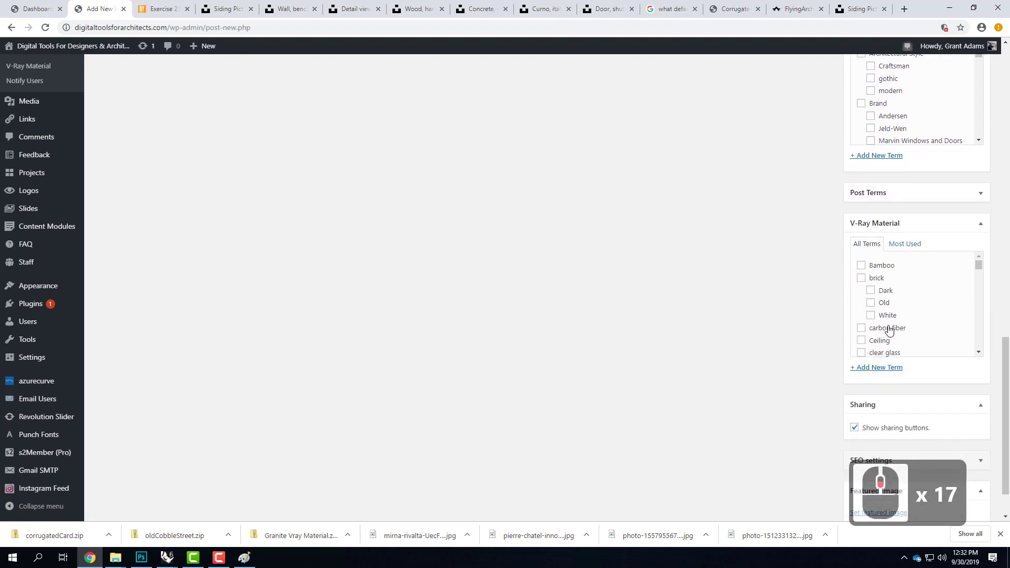
scroll(926, 306, "down", 2)
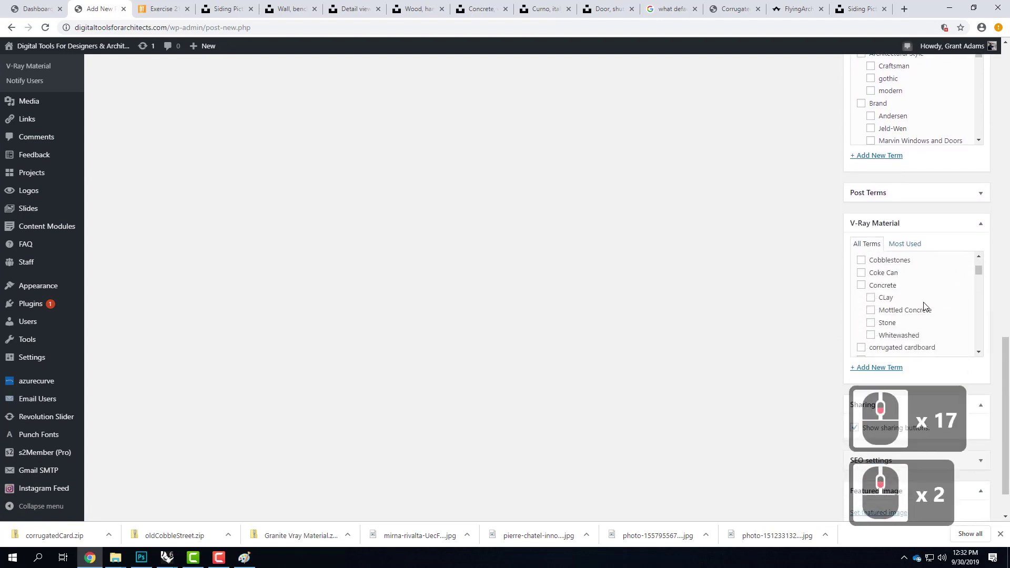
scroll(925, 307, "down", 3)
scroll(926, 306, "down", 5)
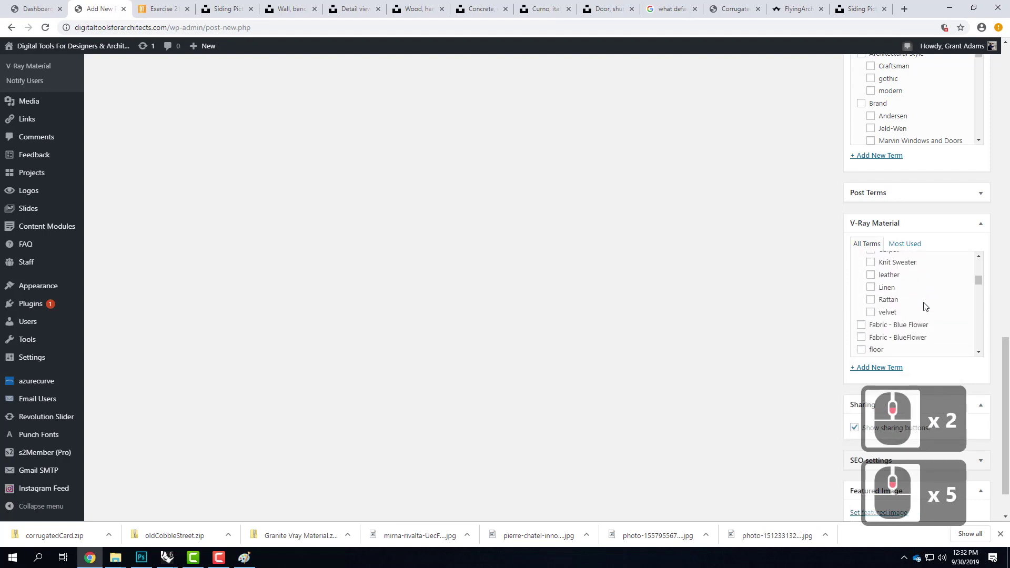
scroll(925, 305, "down", 4)
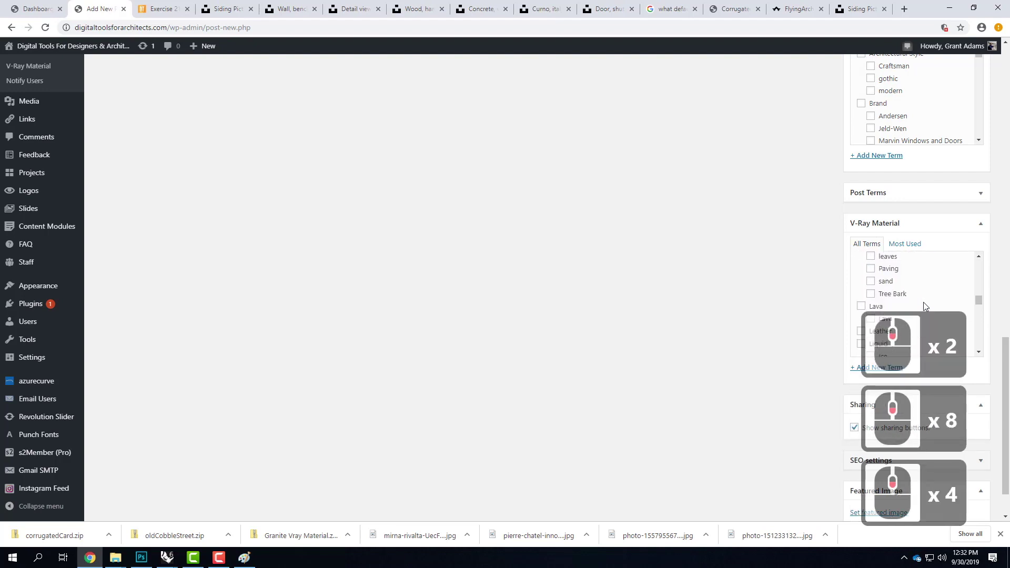
scroll(925, 306, "down", 4)
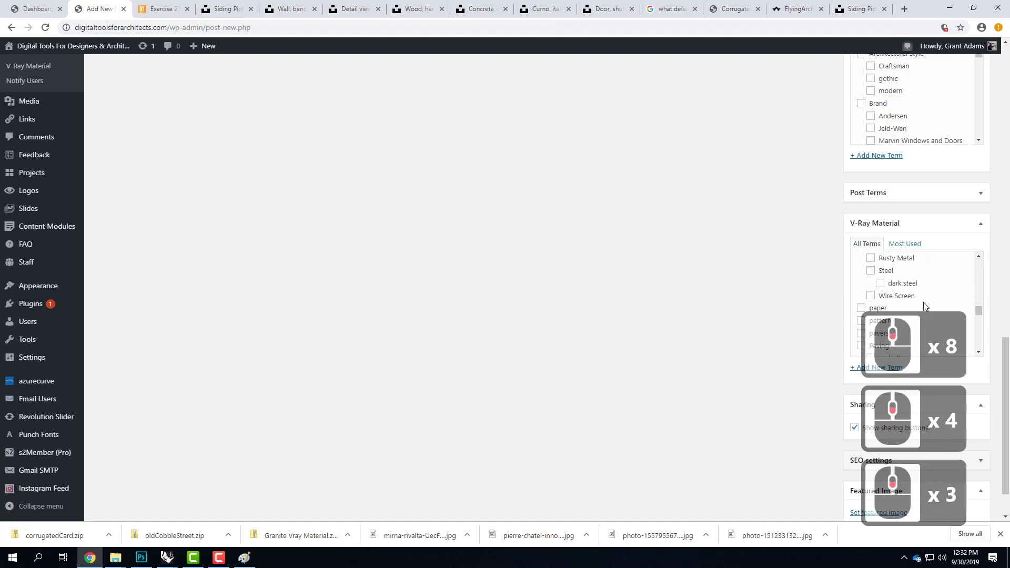
scroll(926, 306, "down", 8)
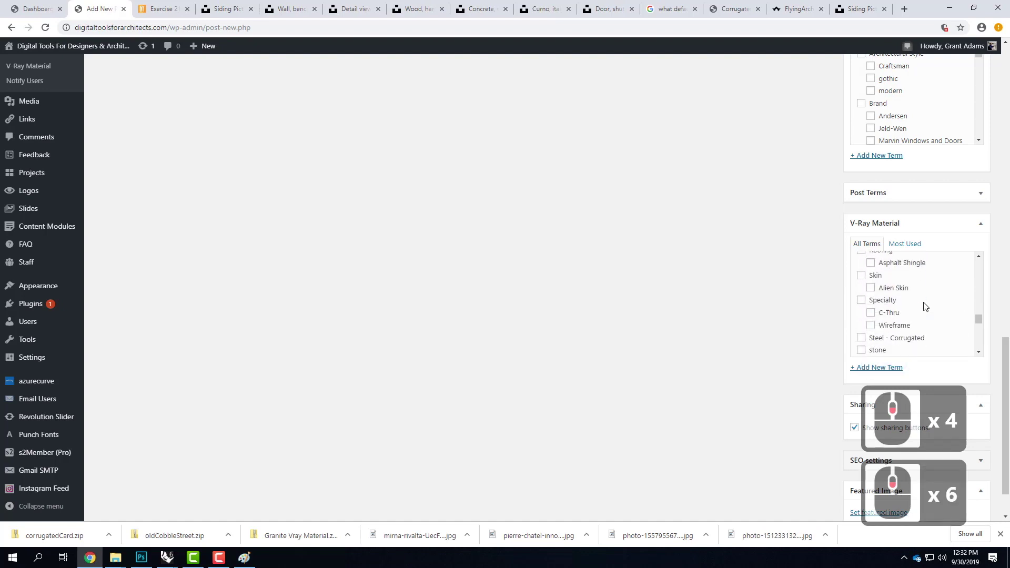
scroll(925, 307, "down", 4)
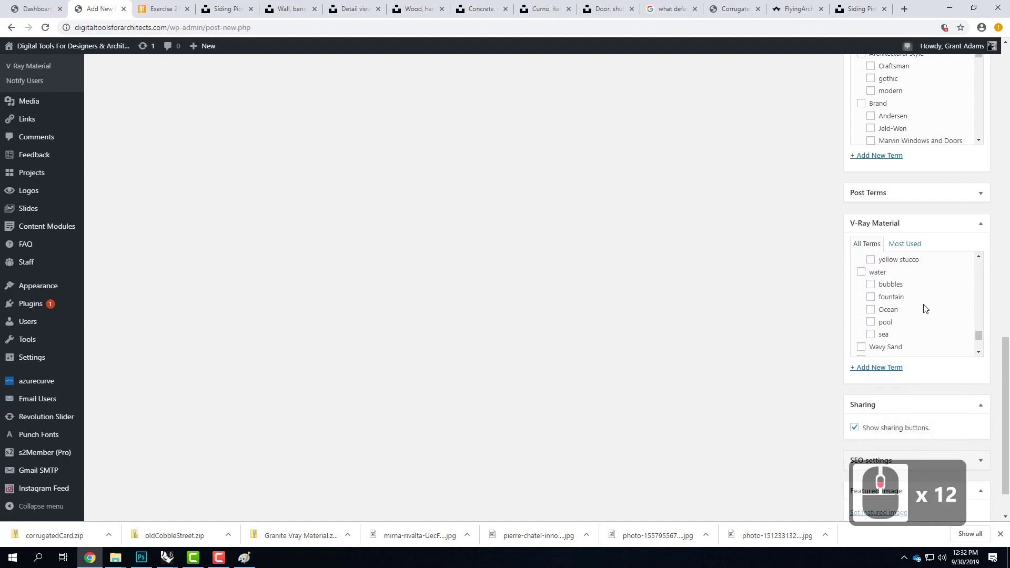
scroll(925, 308, "down", 2)
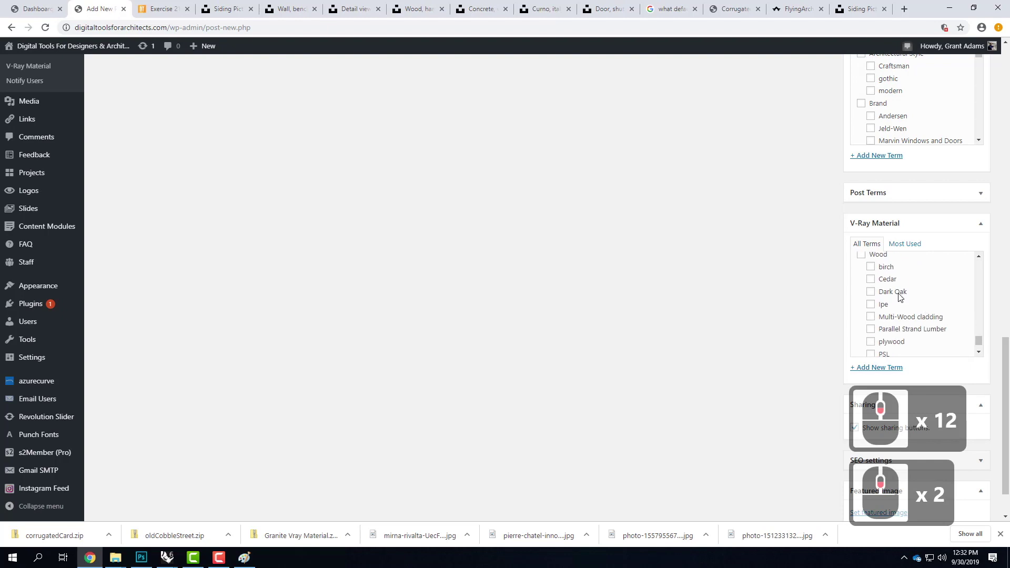
left_click(862, 256)
- Open the featured image selection for the Blue Siding post
scroll(933, 303, "down", 2)
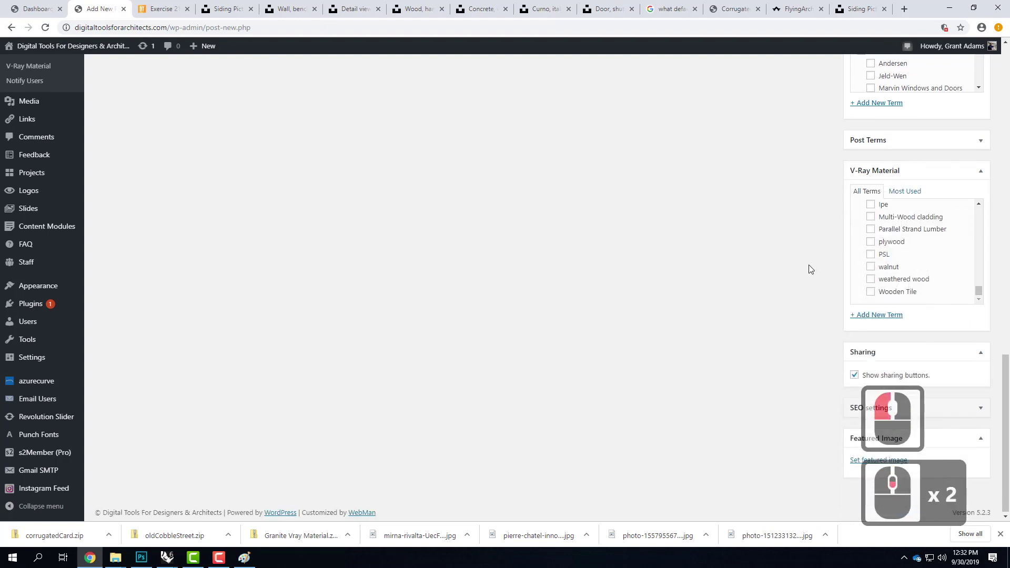
scroll(713, 292, "down", 4)
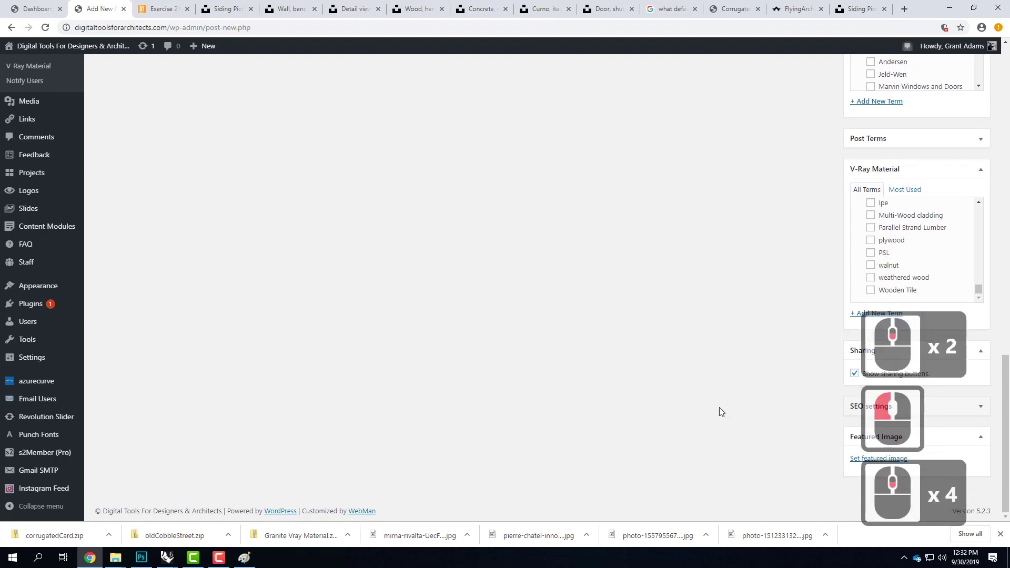
left_click(858, 459)
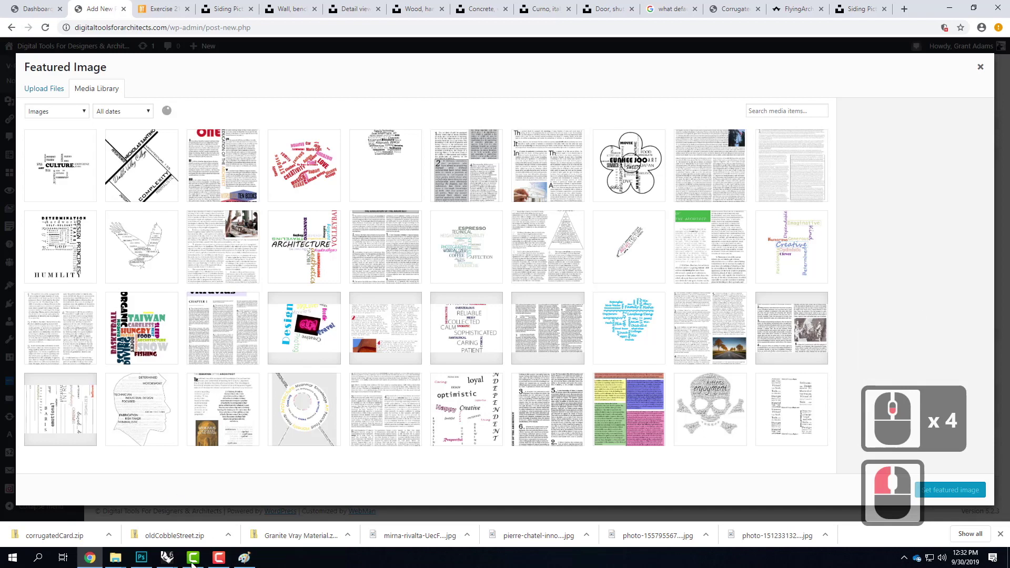
- Switch to Rhino's V-Ray frame buffer and save the render as the PNG file BlueSiding_Sample in the BlueSiding folder
mouse_move(167, 559)
left_click(232, 506)
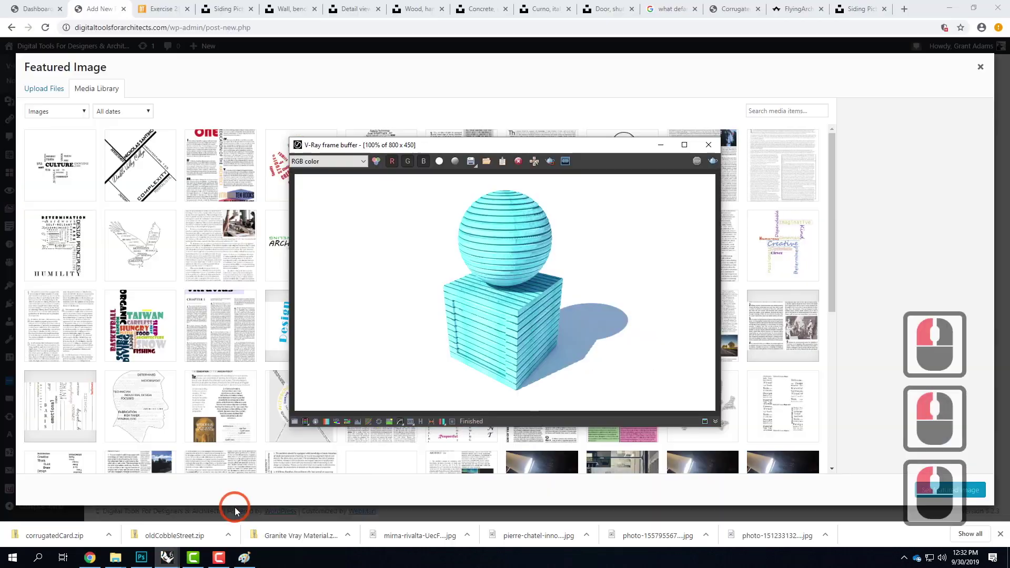
left_click(514, 203)
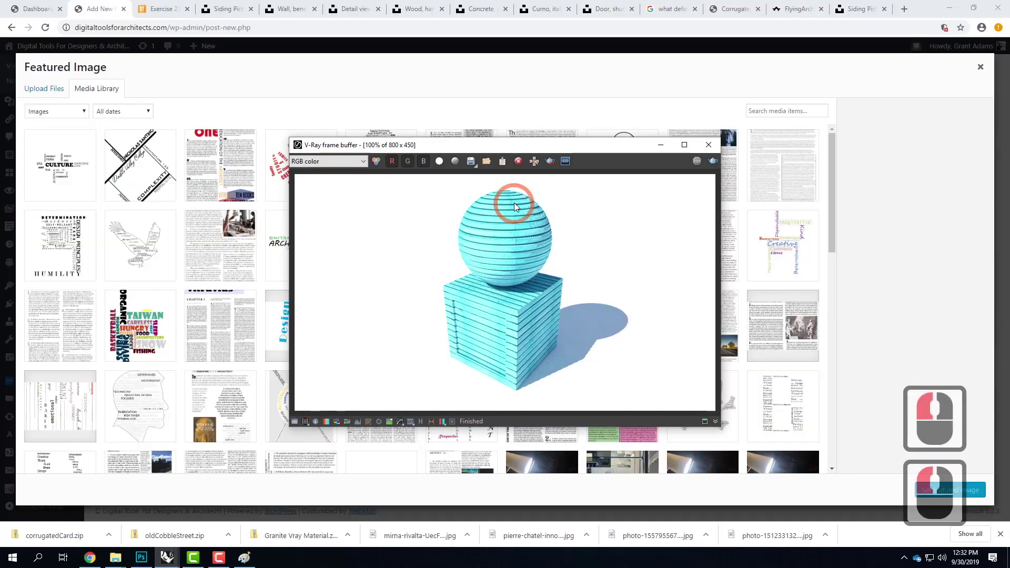
left_click(471, 162)
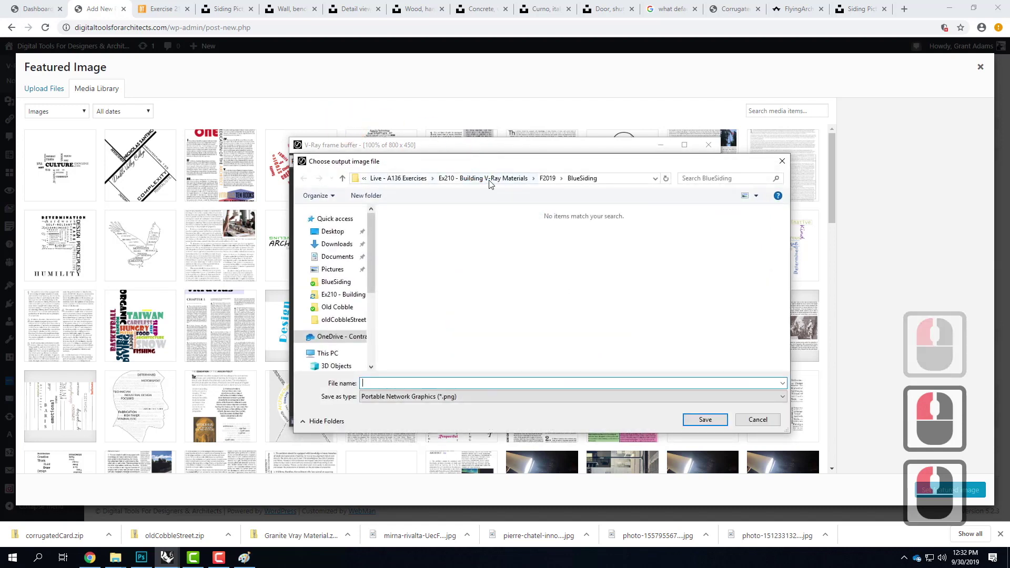
left_click(548, 179)
double_click(410, 237)
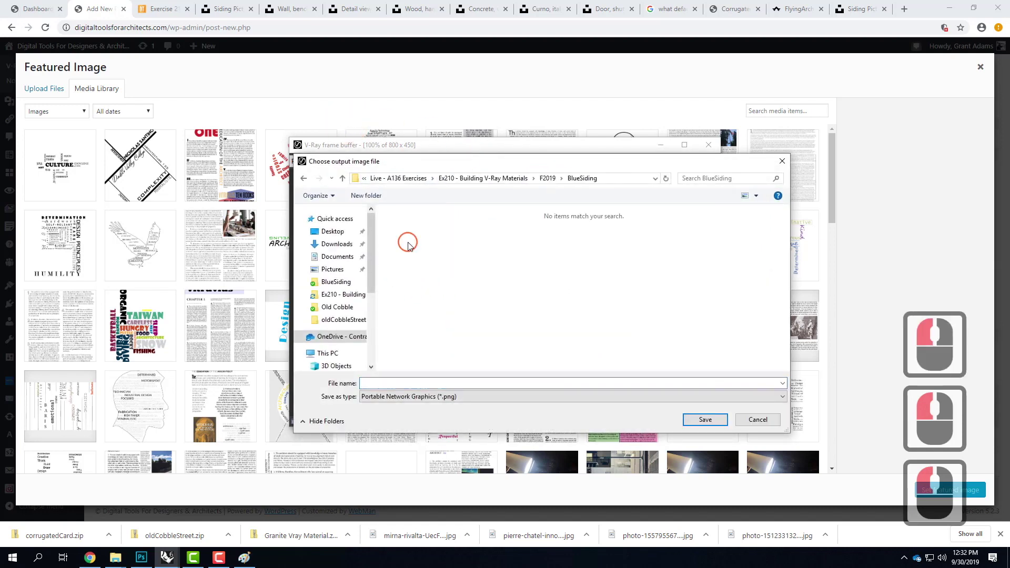
left_click(392, 382)
type("BLue")
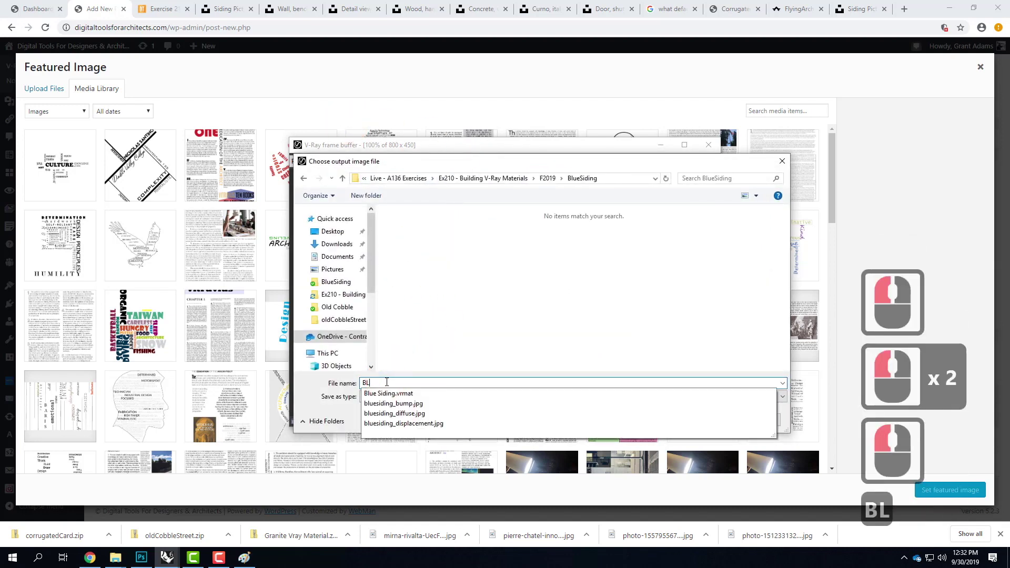
key("BackSpace")
key("BackSpace")
key("BackSpace")
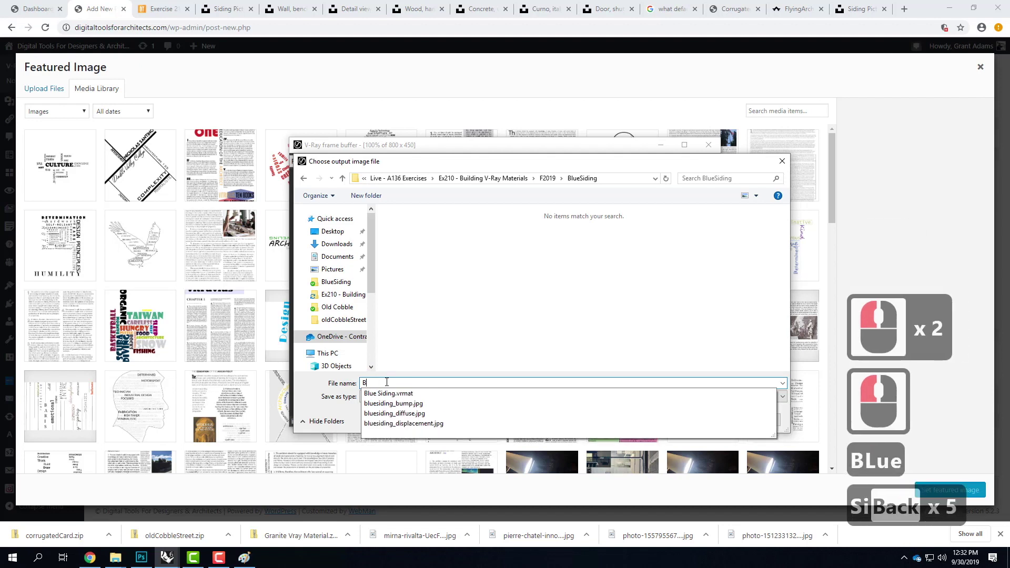
type("lue")
key("BackSpace")
type("Siding")
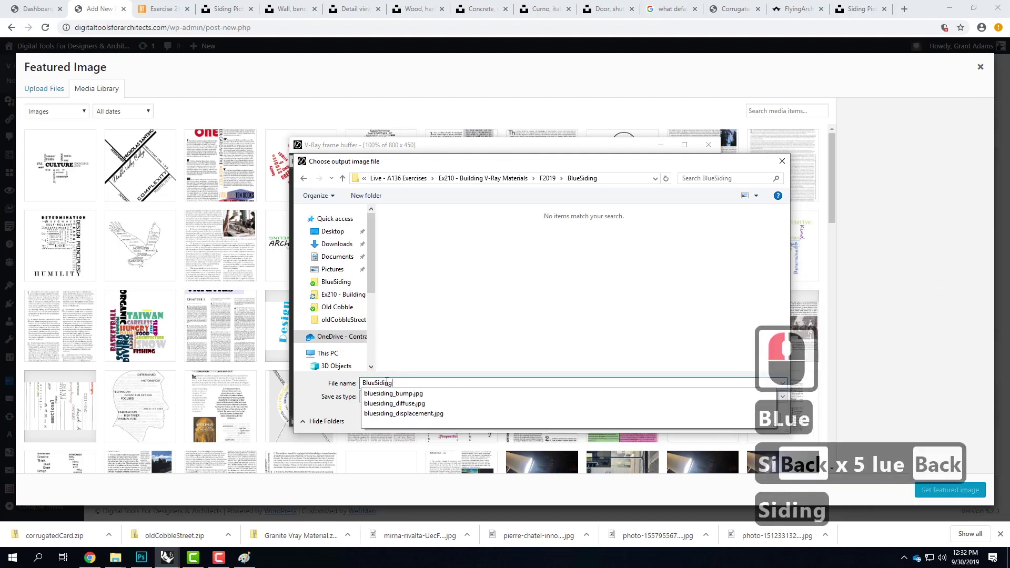
type("_Sample")
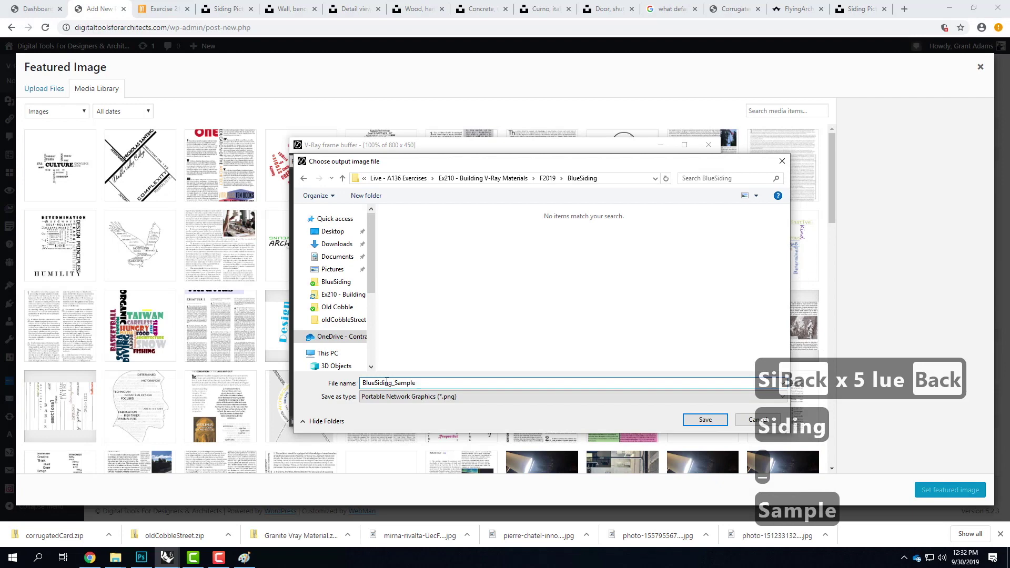
left_click(701, 425)
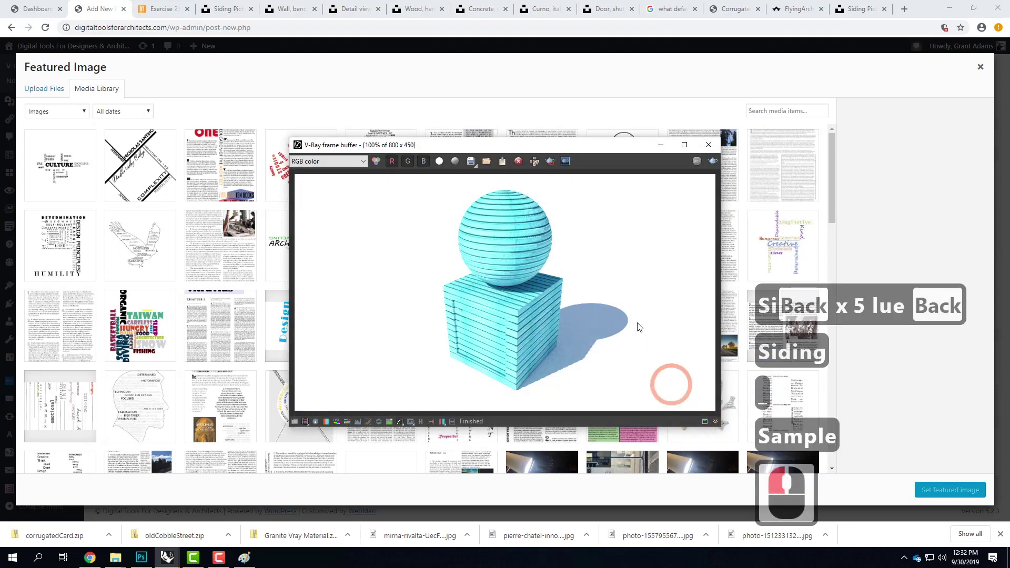
- Back in Chrome, upload BlueSiding_Sample.png from the BlueSiding folder and set it as the post's featured image
left_click(908, 343)
left_click(37, 90)
left_click(518, 266)
left_click(515, 264)
double_click(123, 85)
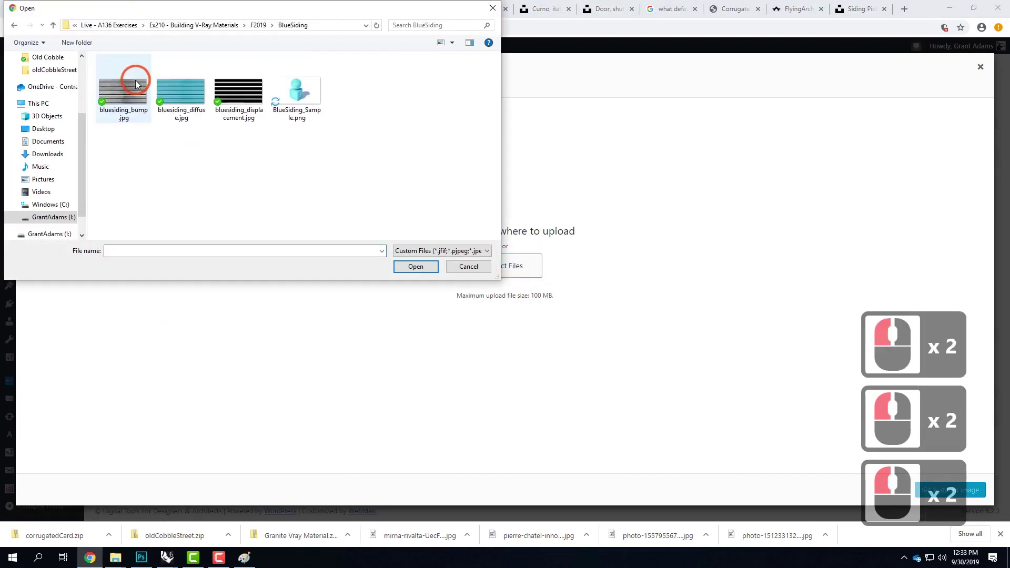
left_click(288, 91)
left_click(420, 267)
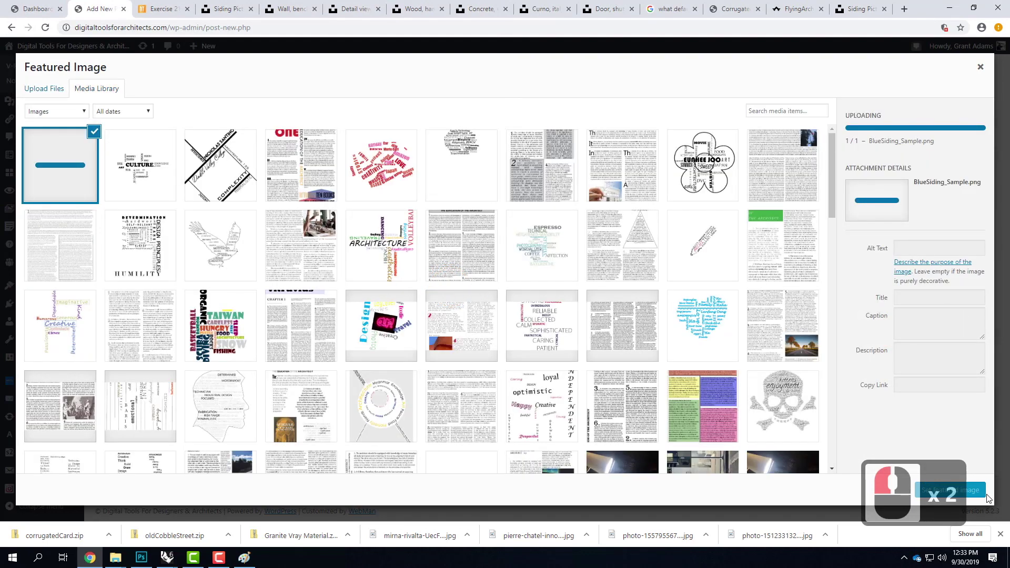
left_click(971, 490)
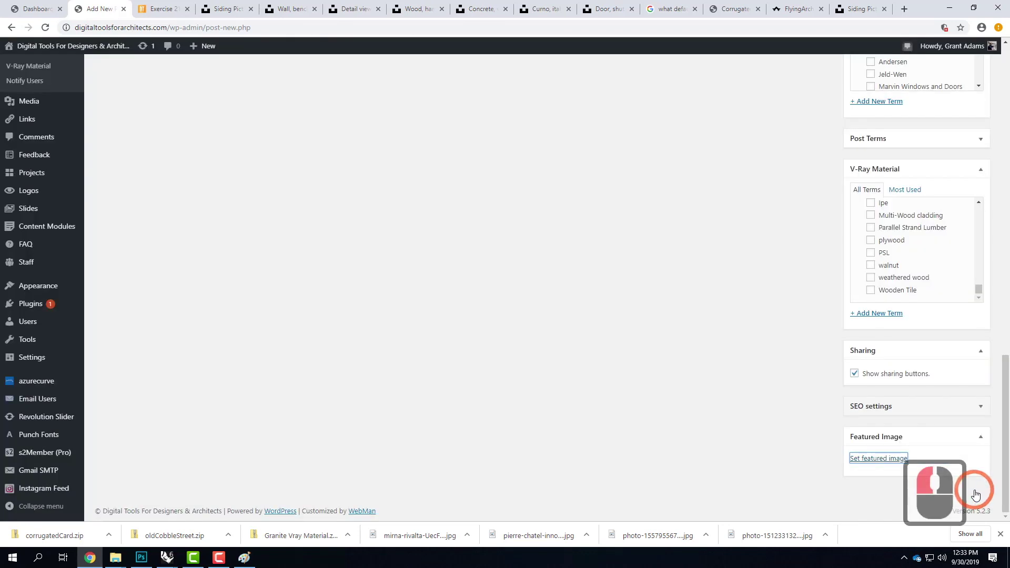
- Publish the Blue Siding post
scroll(687, 232, "up", 20)
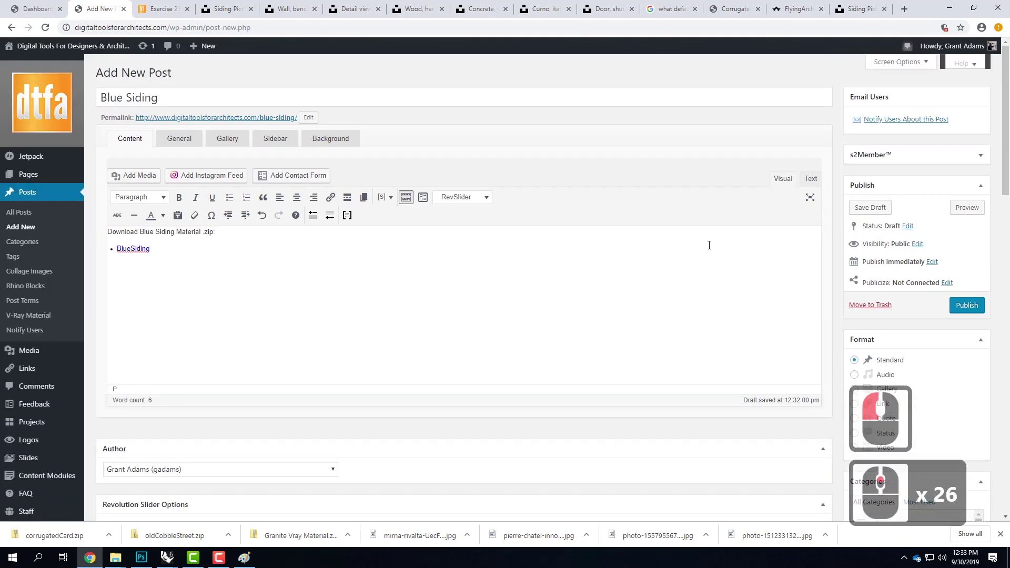
left_click(968, 306)
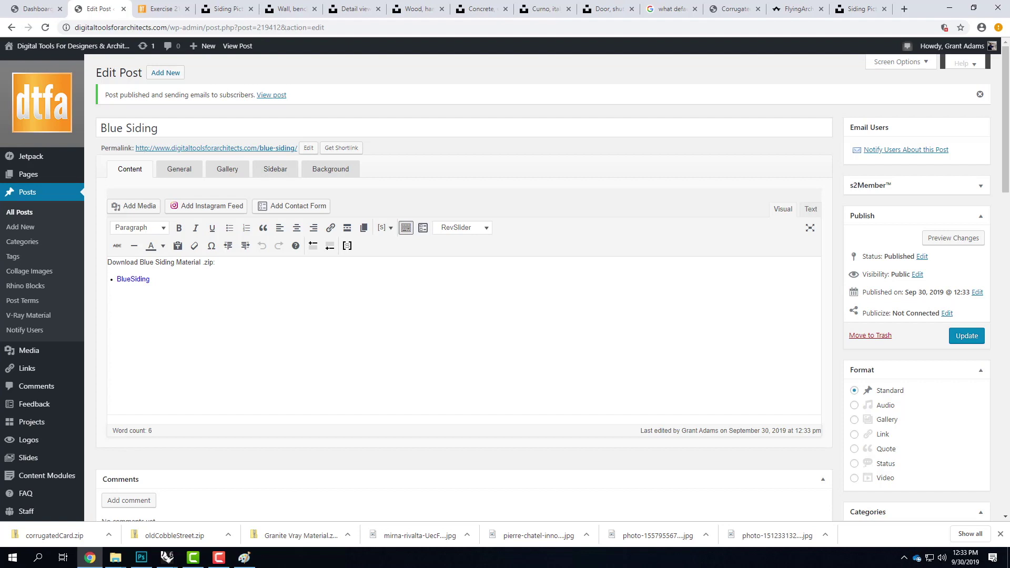
left_click(219, 558)
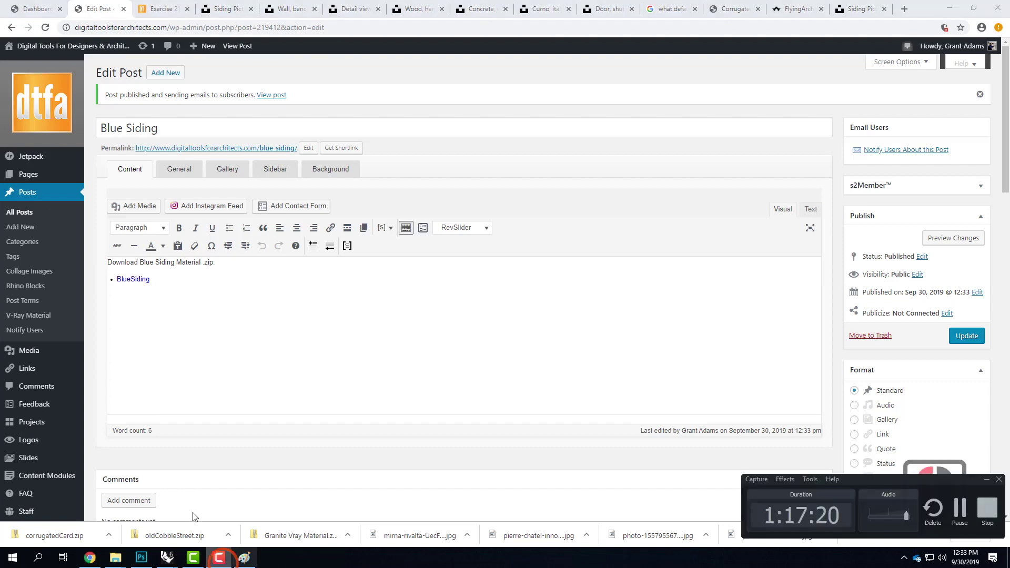